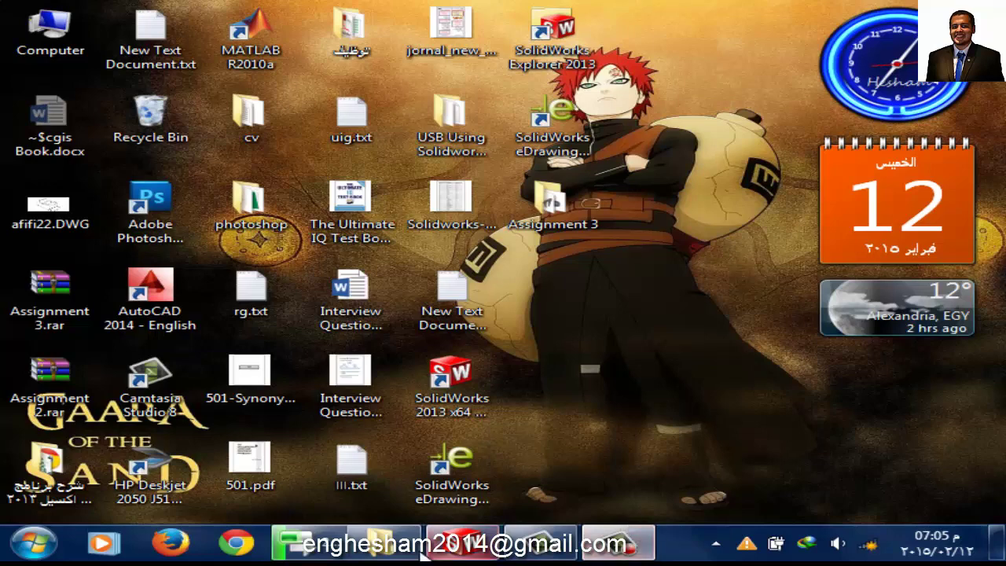
- Bring the SolidWorks 2013 window to the front and maximize its start screen
click(463, 543)
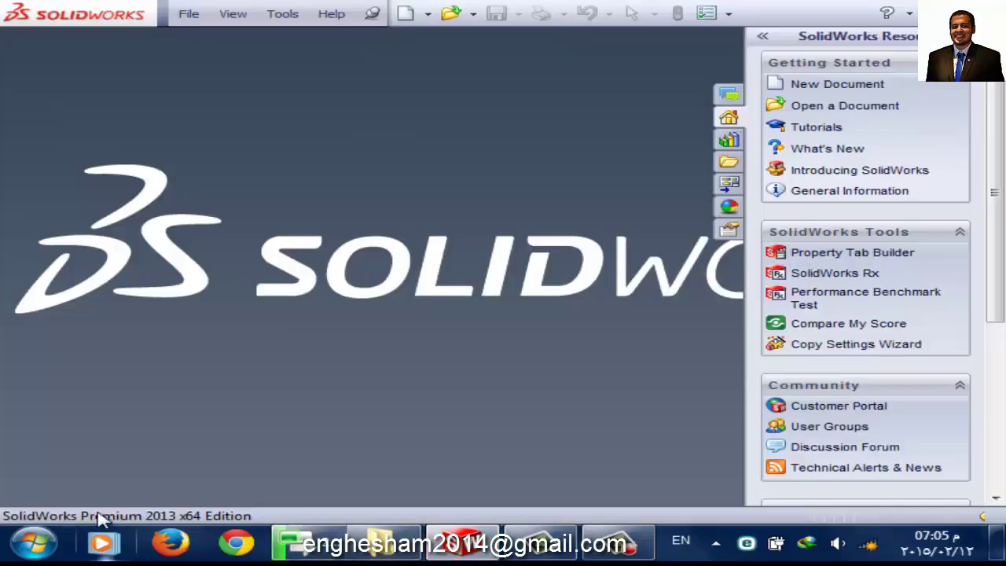
click(1002, 542)
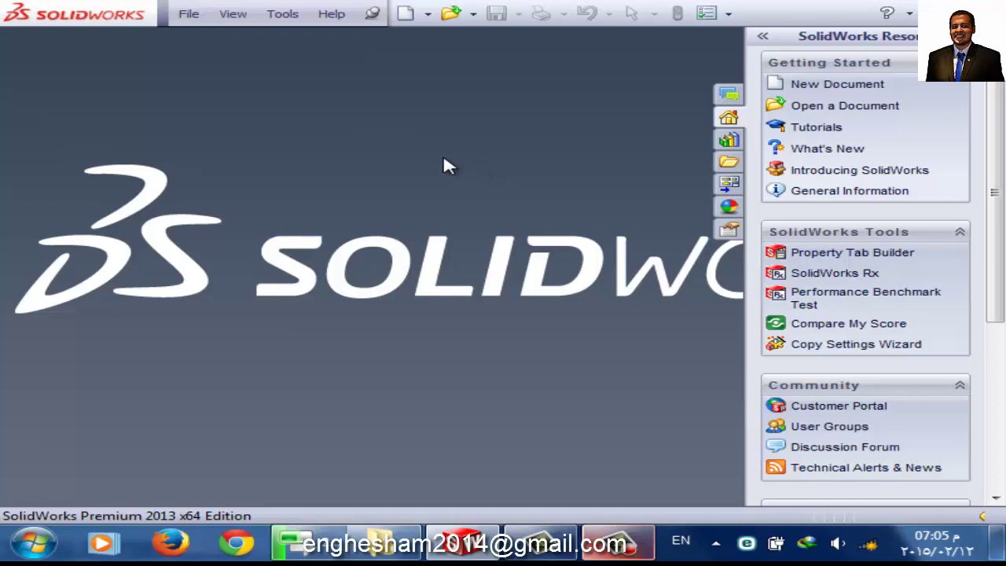
double_click(122, 7)
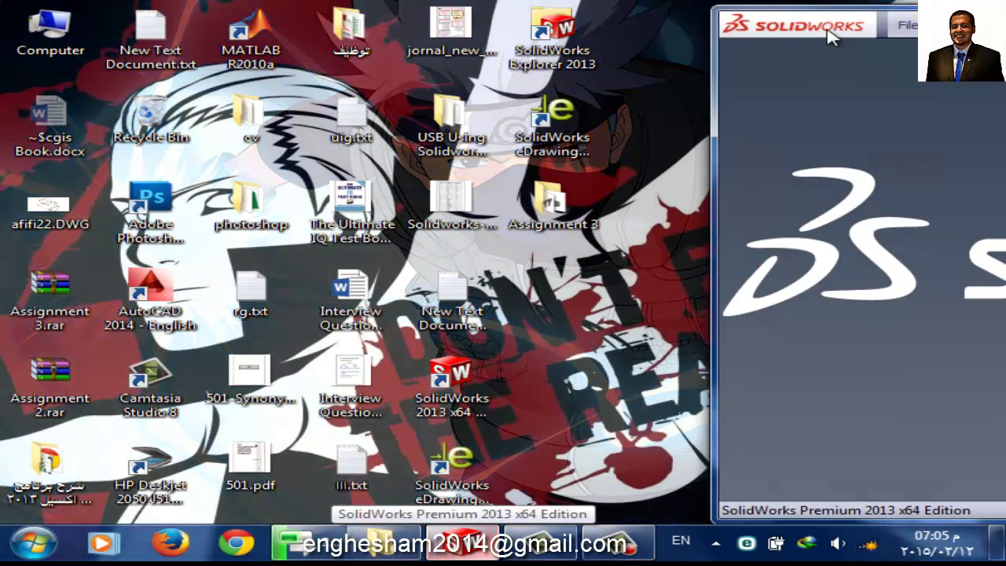
double_click(828, 33)
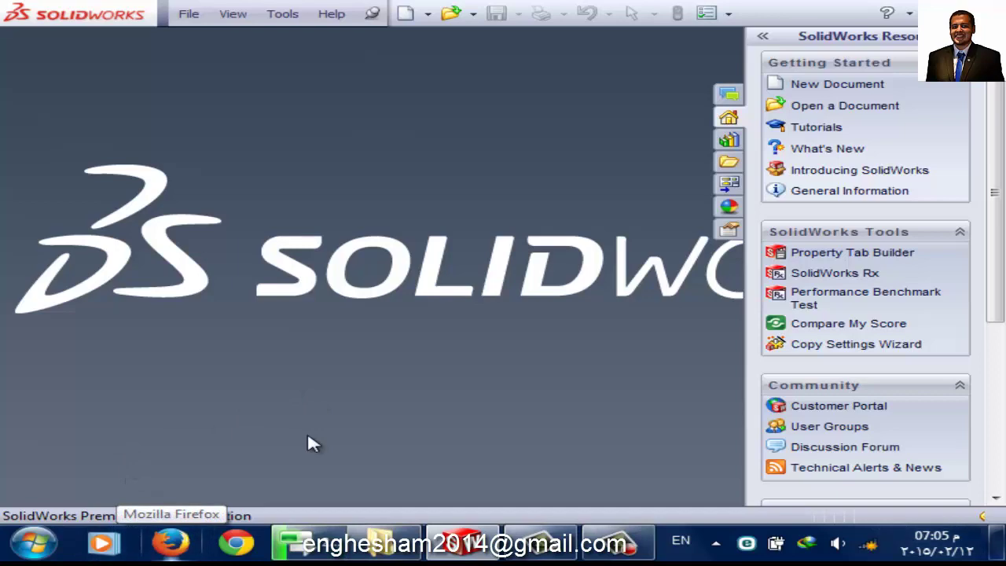
- Create a new part document, Part1, from the Part template in the Novice view
click(406, 13)
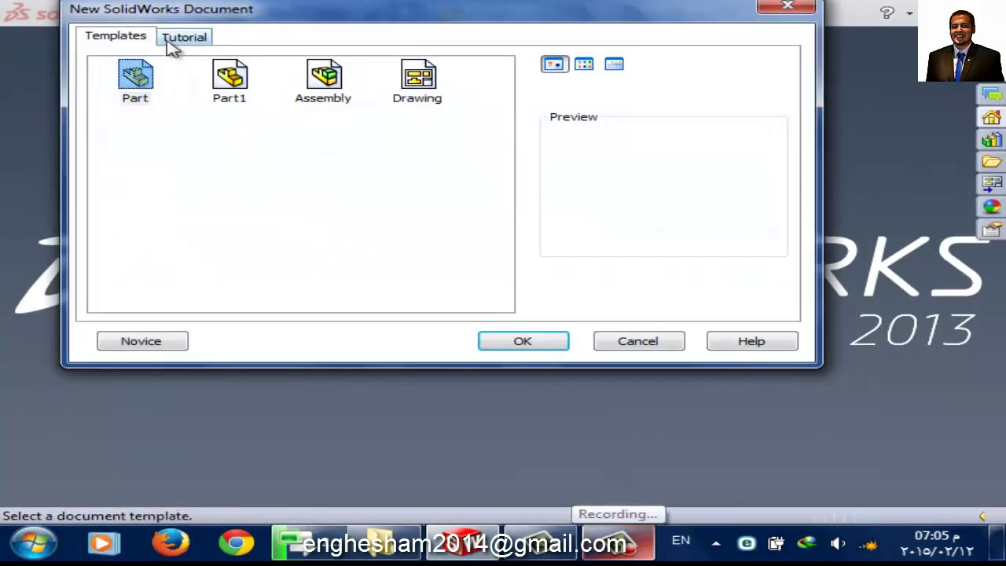
click(157, 343)
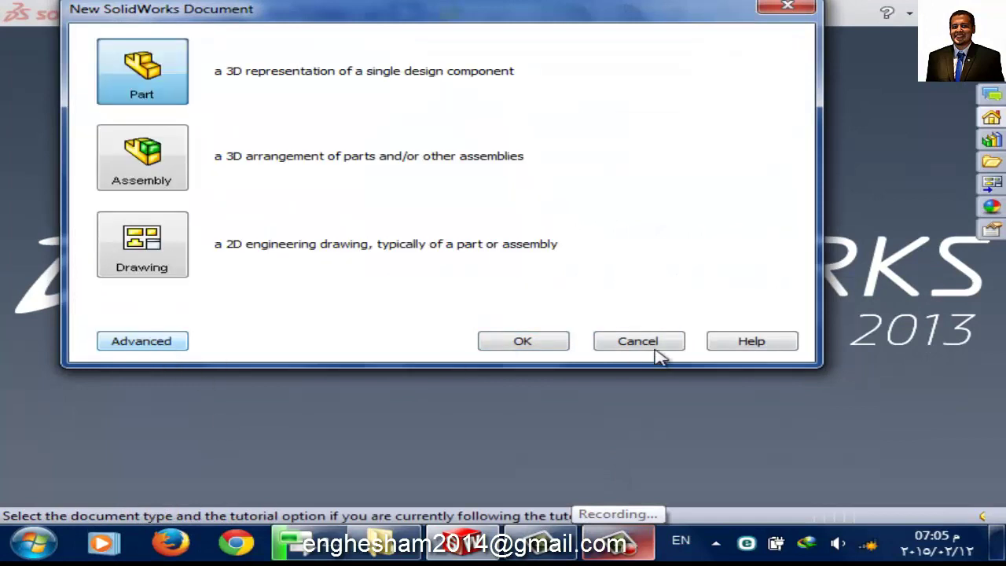
click(548, 343)
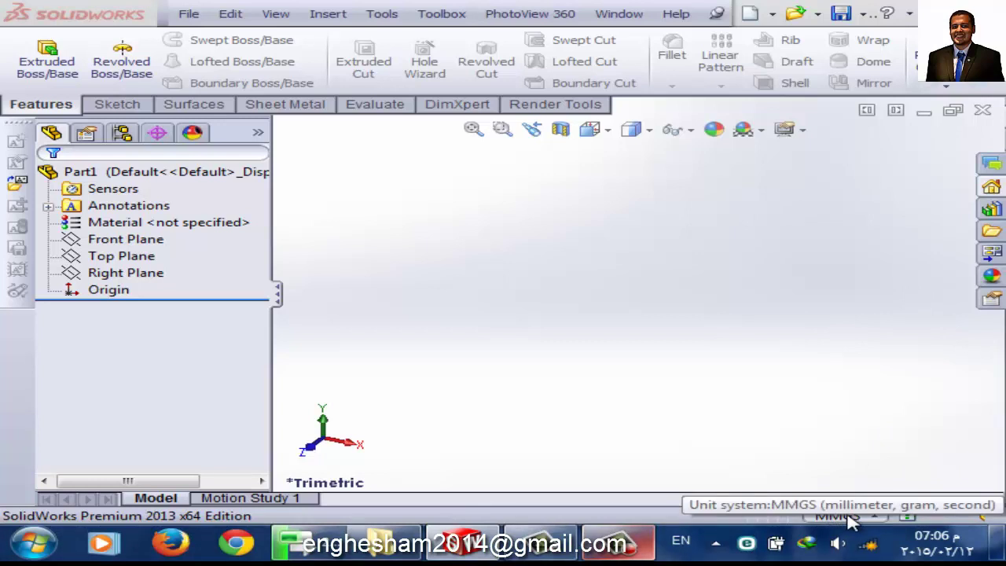
- Switch Part1's unit system from MMGS to MKS (meter, kilogram, second)
click(857, 516)
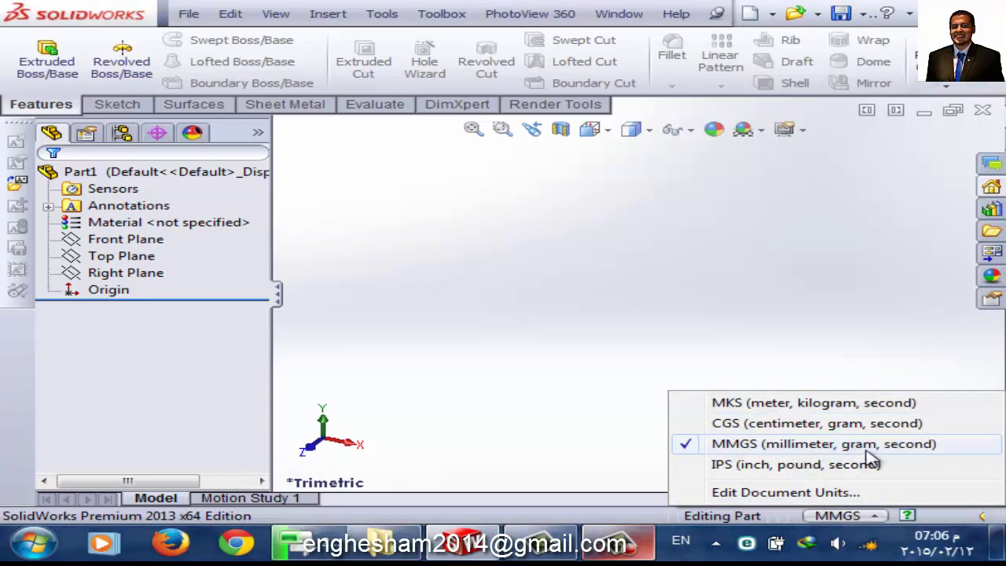
click(775, 408)
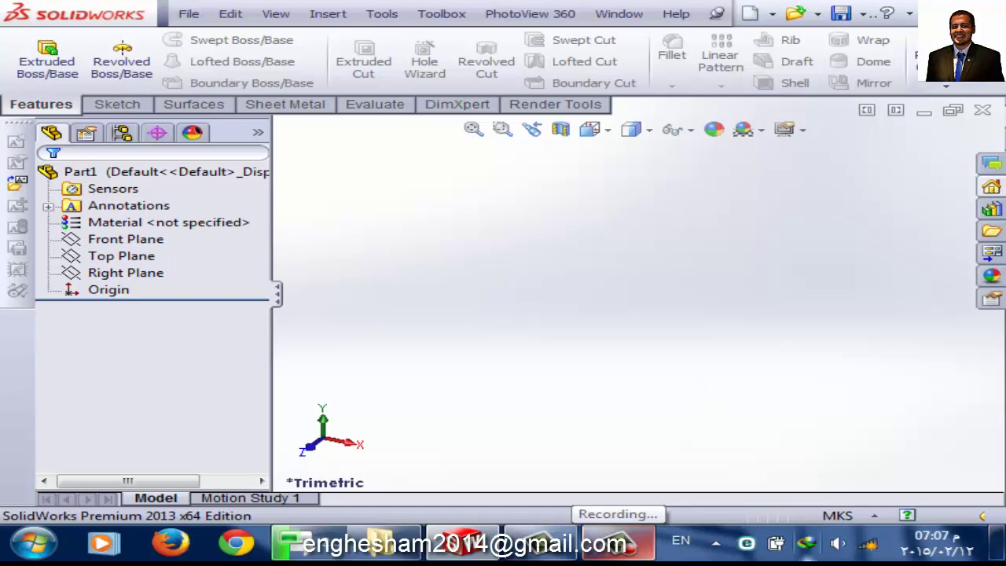
- Create Part2 keeping MMGS units, then reopen the new-document dialog in Advanced view
key(ctrl+n)
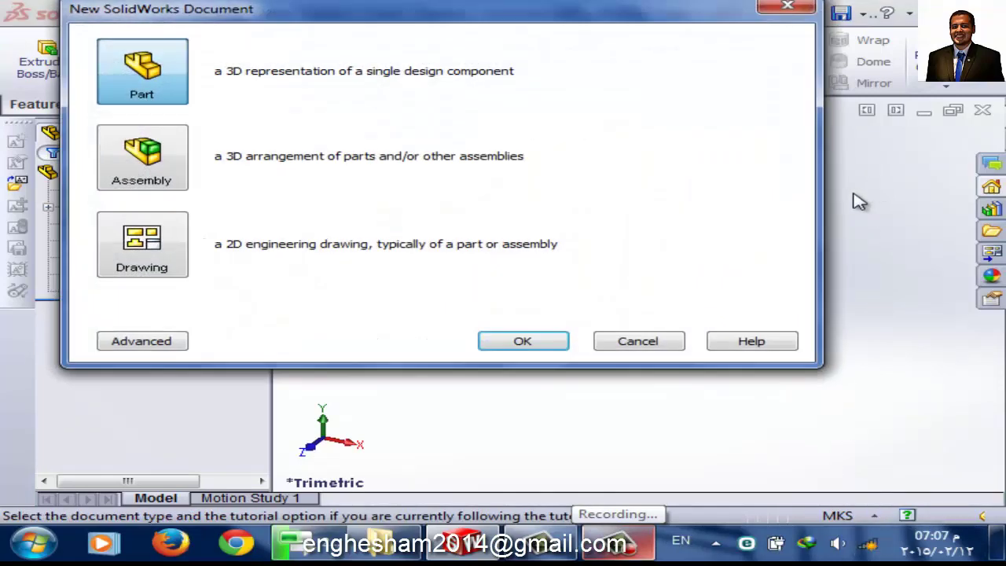
click(497, 343)
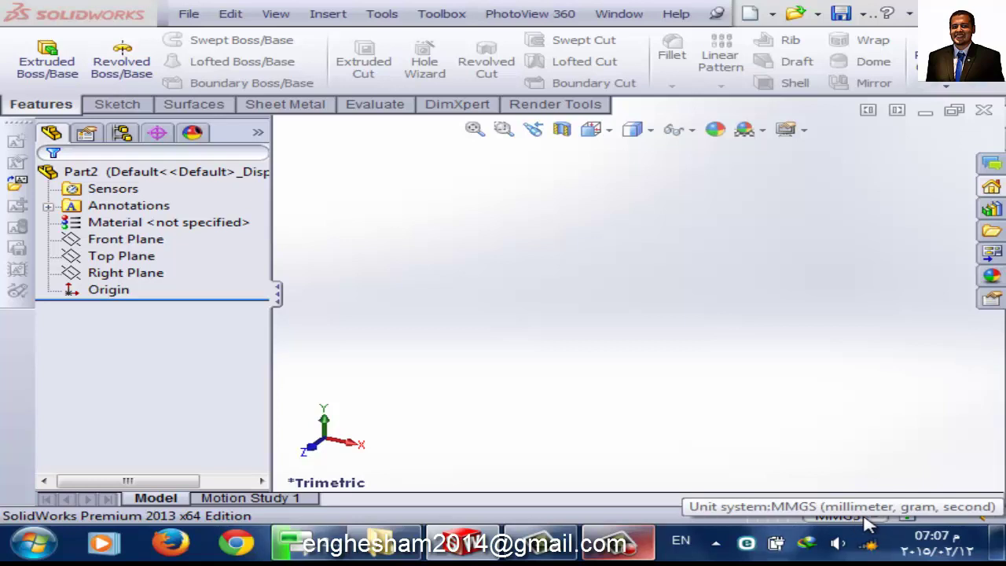
click(858, 516)
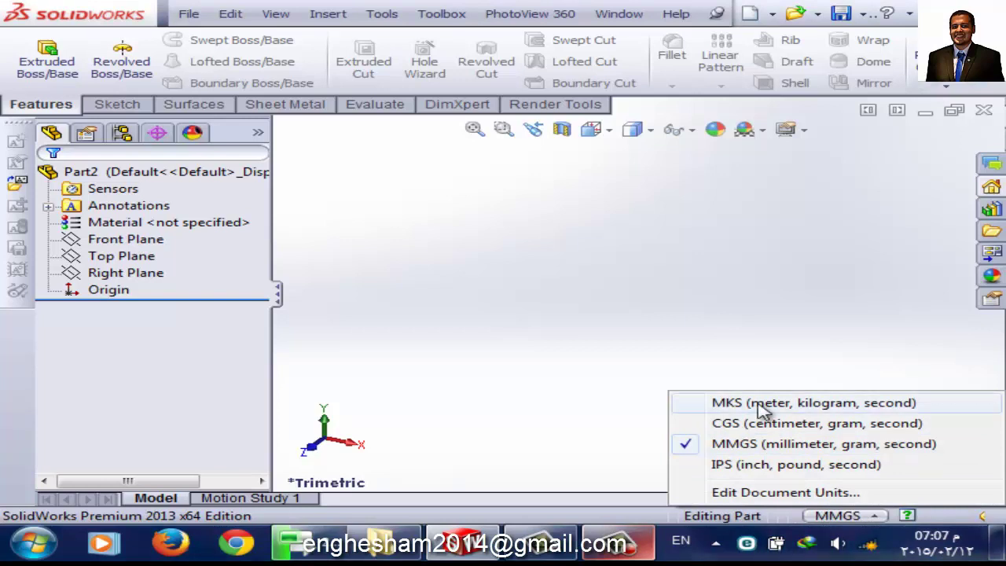
click(524, 391)
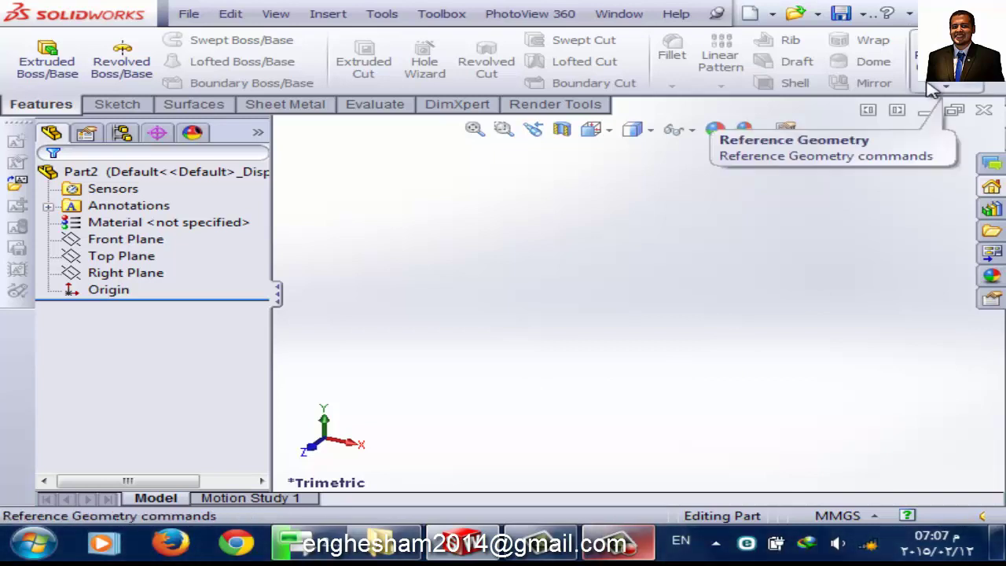
key(ctrl+n)
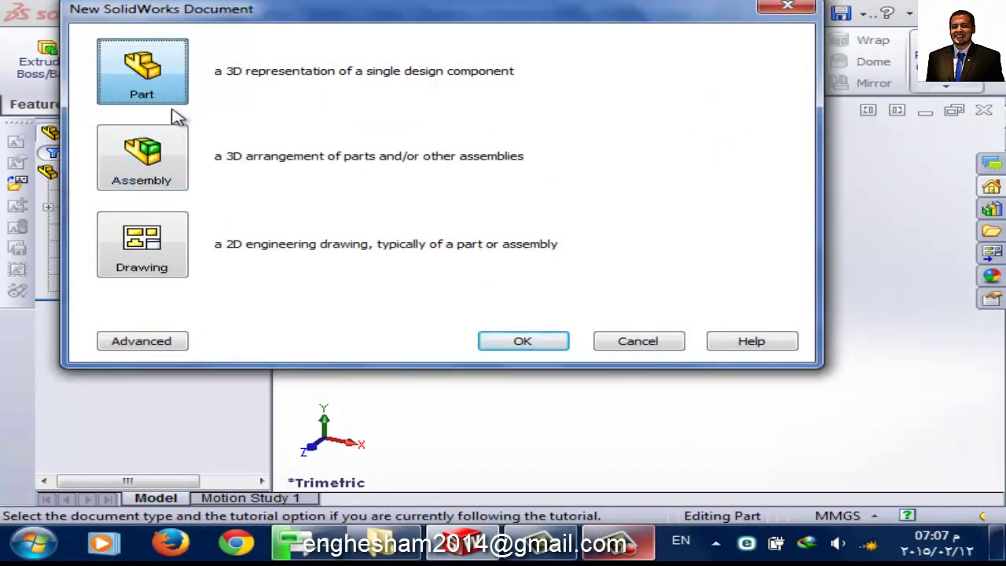
click(141, 341)
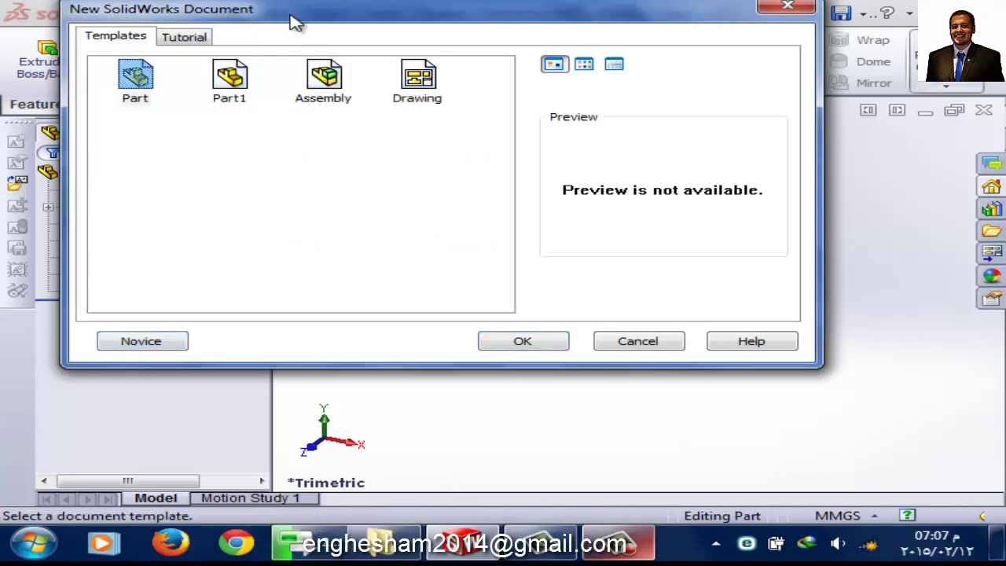
- Create a third part, Part3, from the standard Part template
drag(299, 9, 389, 107)
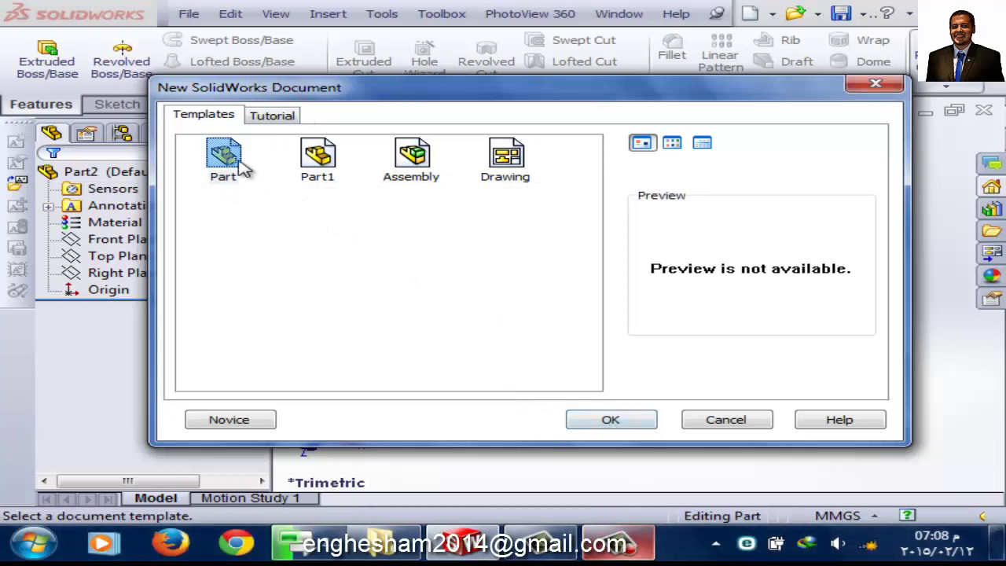
click(605, 421)
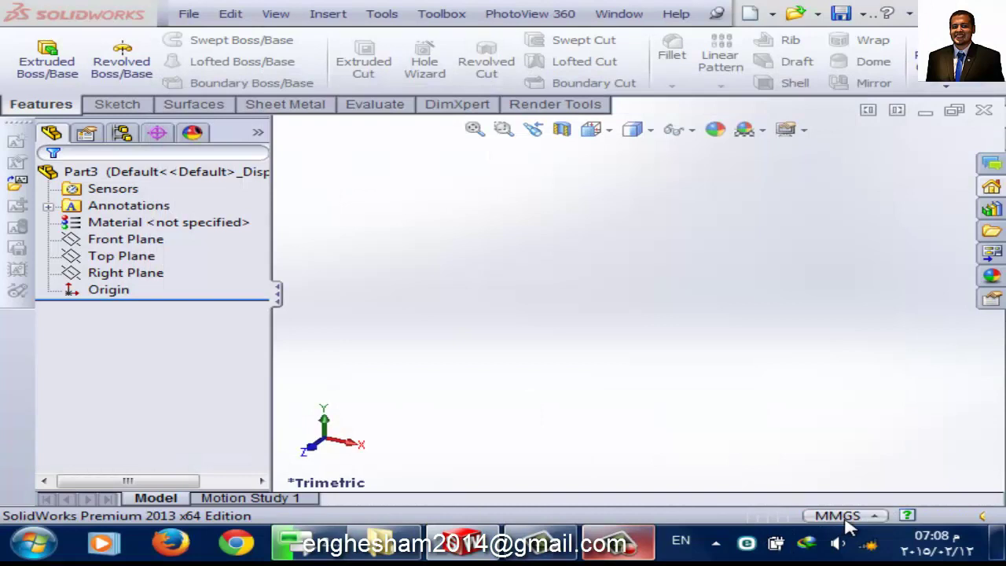
click(843, 516)
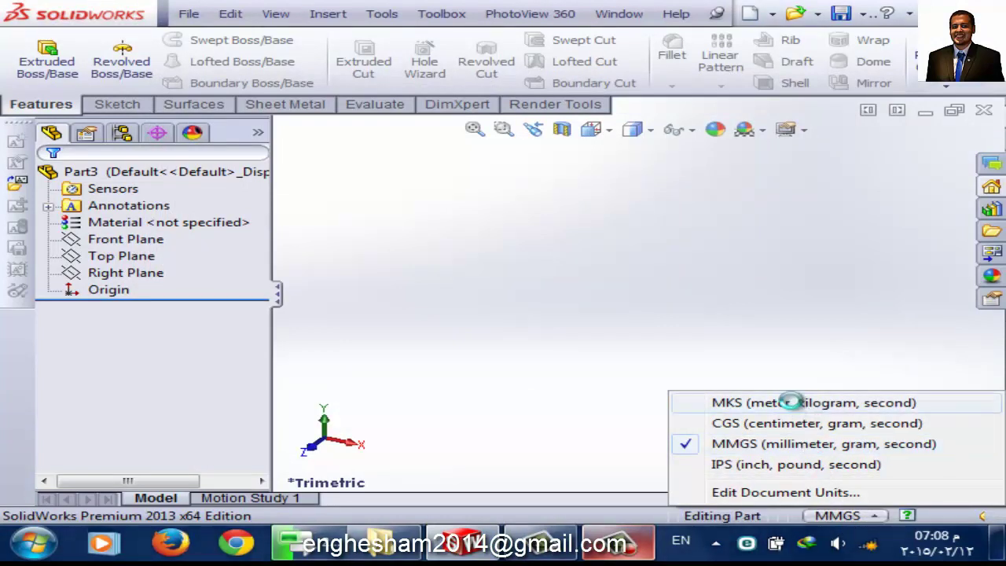
- Set Part3 to MKS units, start Save As, and open the Windows Computer window
click(794, 403)
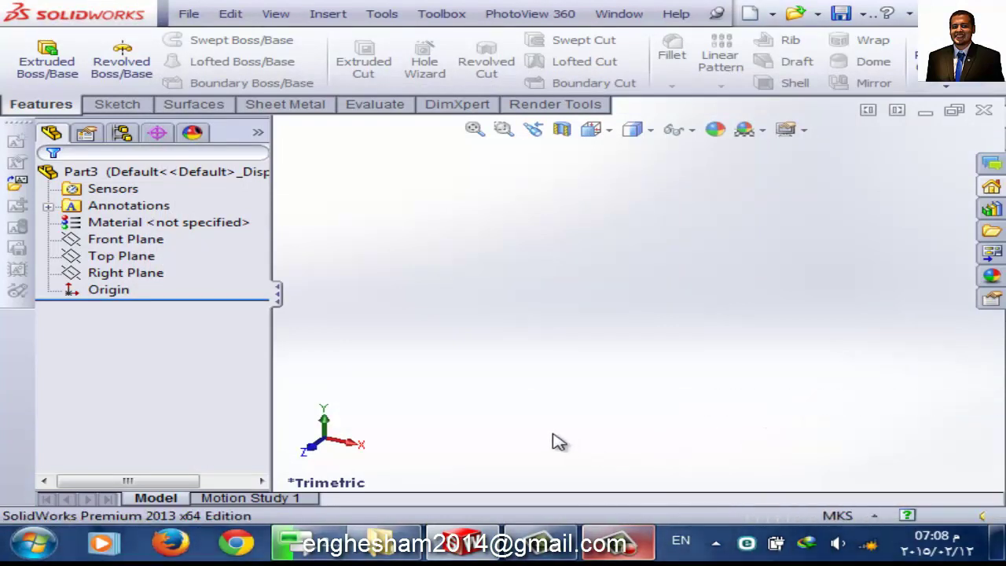
click(191, 17)
click(263, 162)
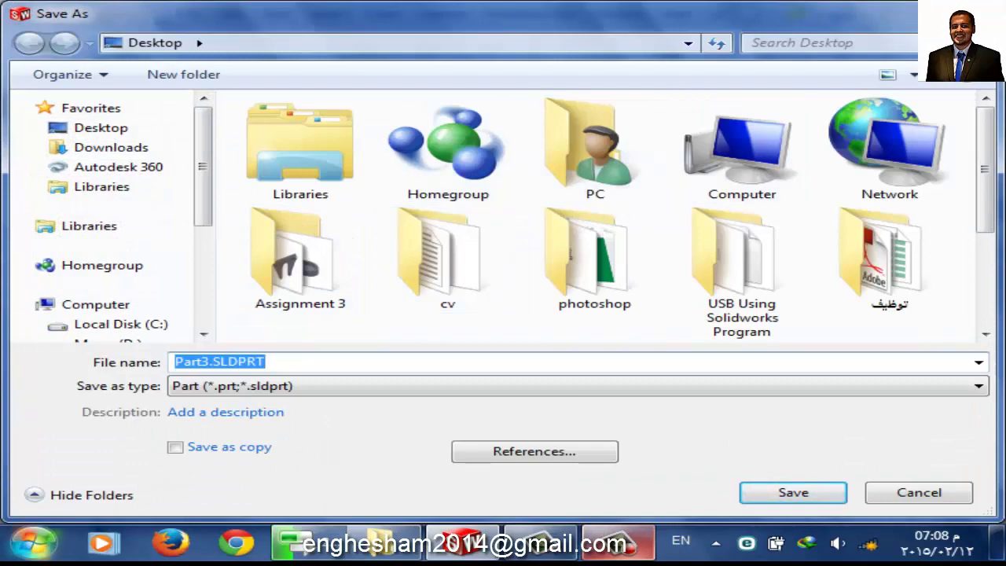
click(20, 550)
click(417, 262)
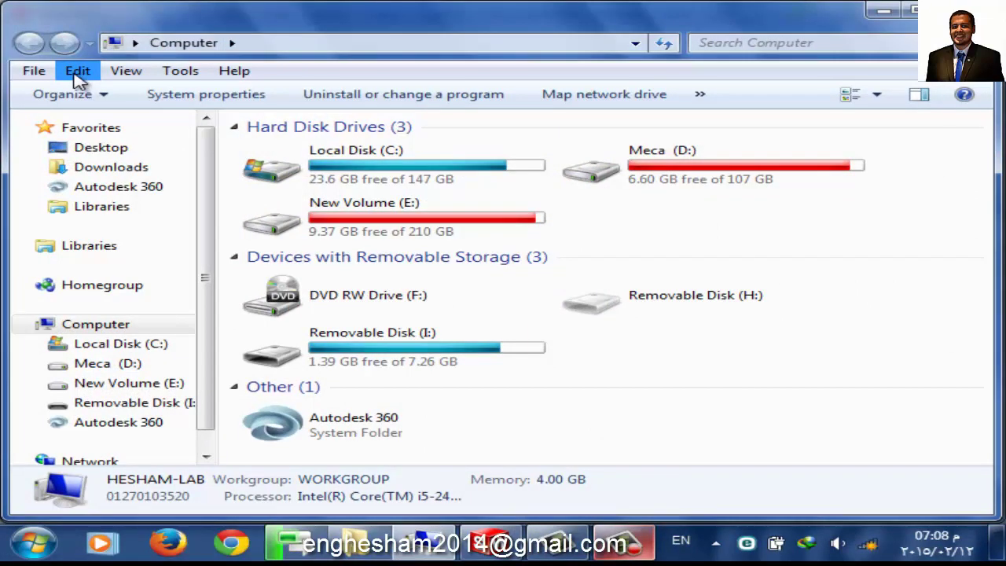
click(105, 102)
mouse_move(80, 257)
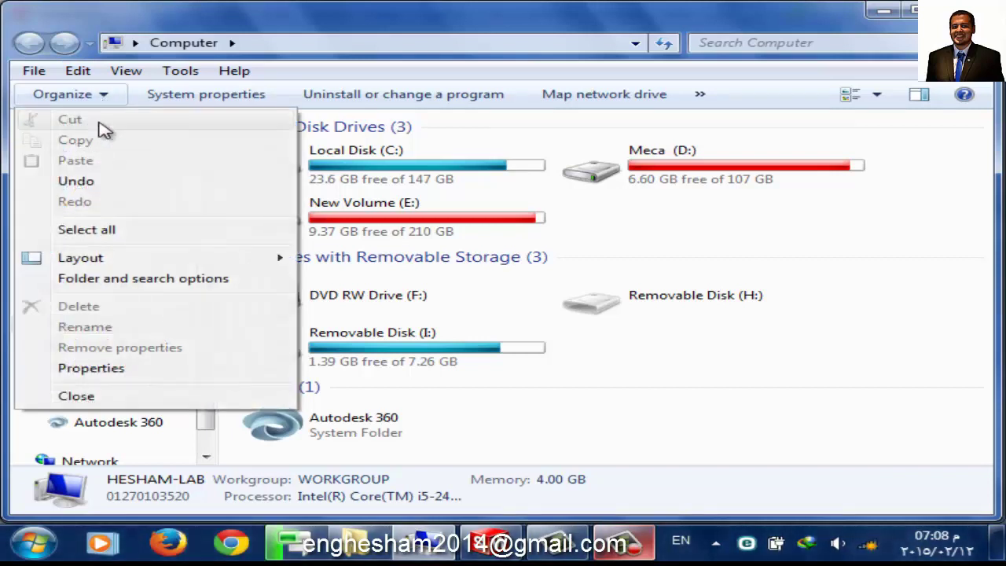
click(151, 279)
click(140, 116)
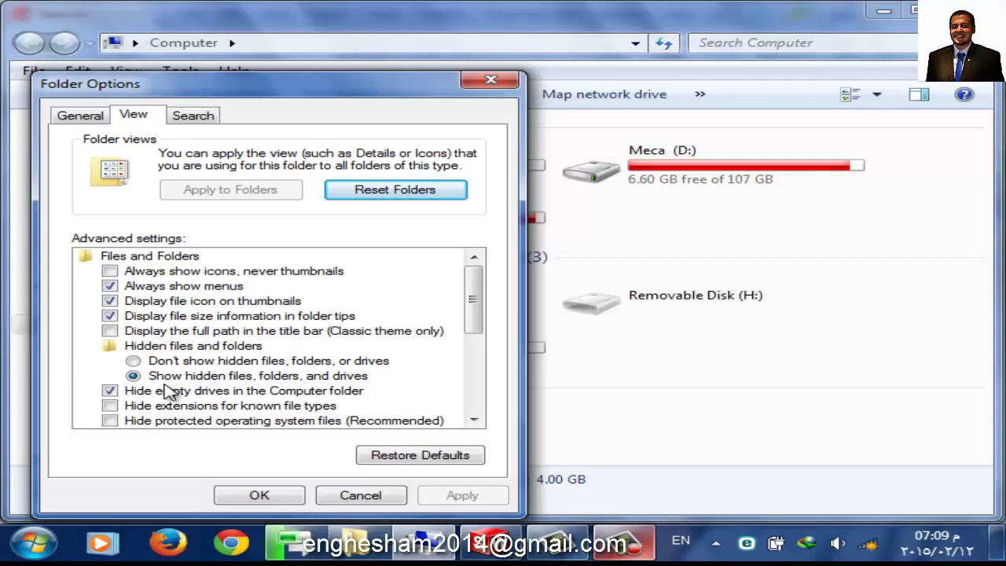
drag(151, 76, 221, 84)
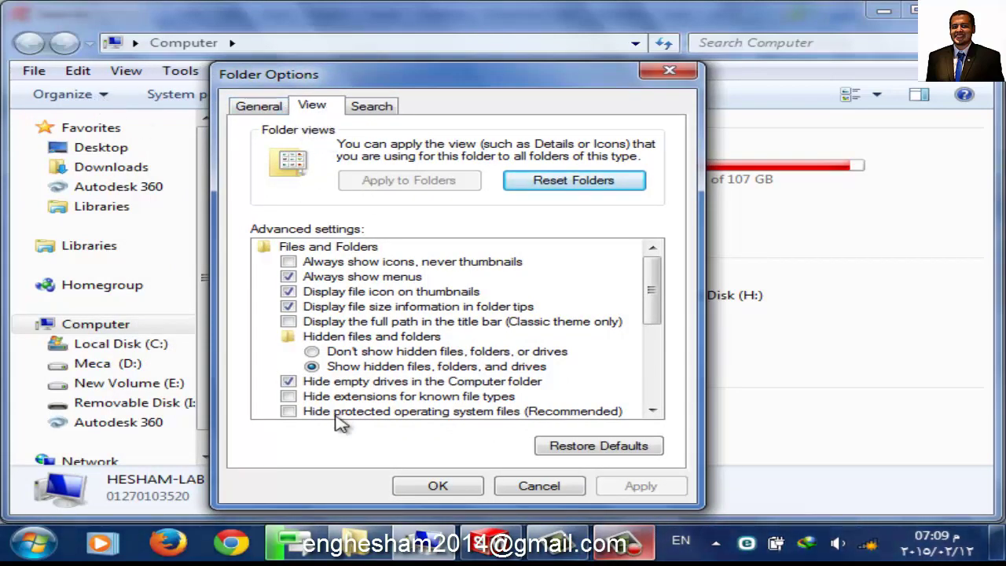
click(461, 490)
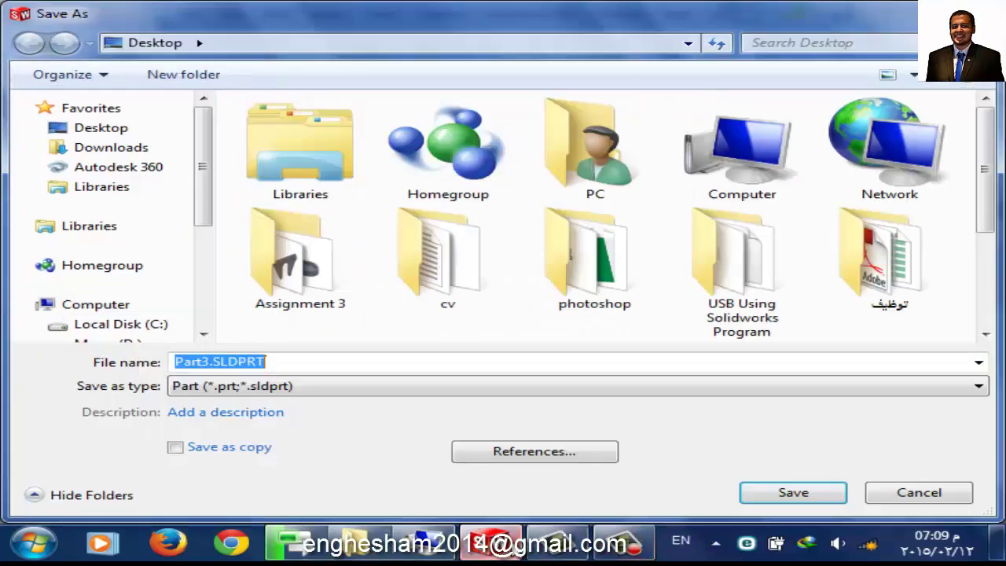
- Browse the Save As dialog to C:\ProgramData\SolidWorks\SolidWorks 2010\templates
click(491, 543)
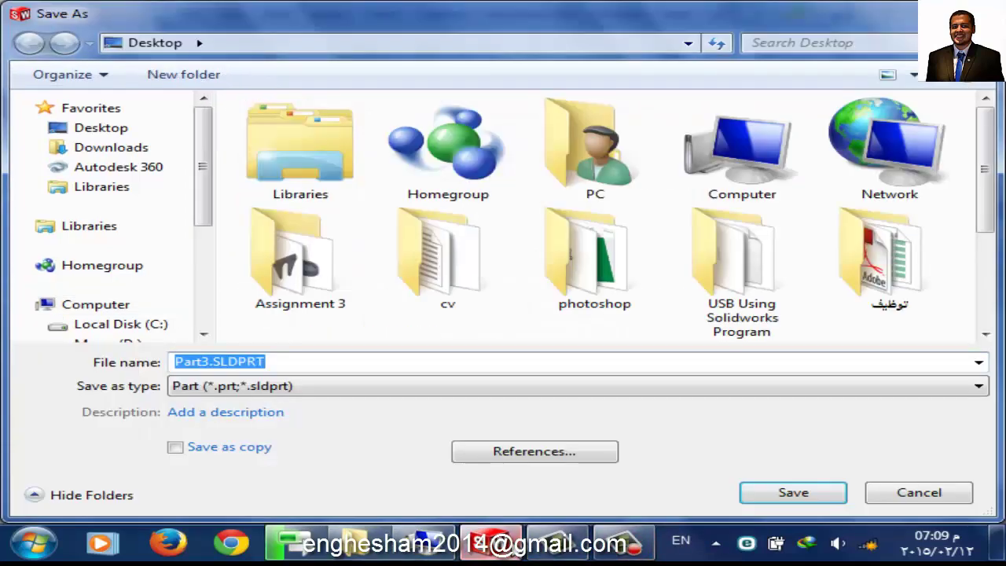
double_click(735, 178)
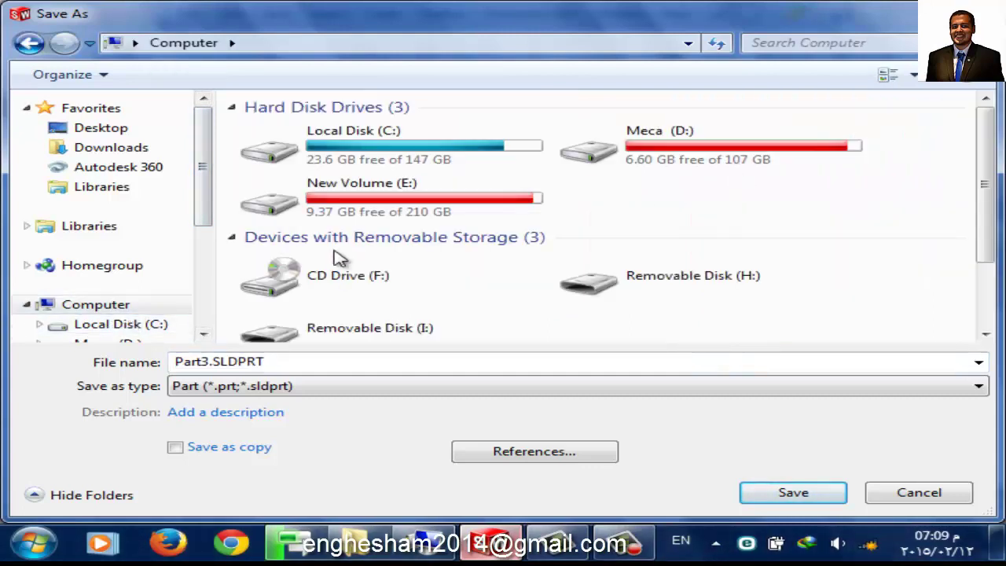
double_click(386, 164)
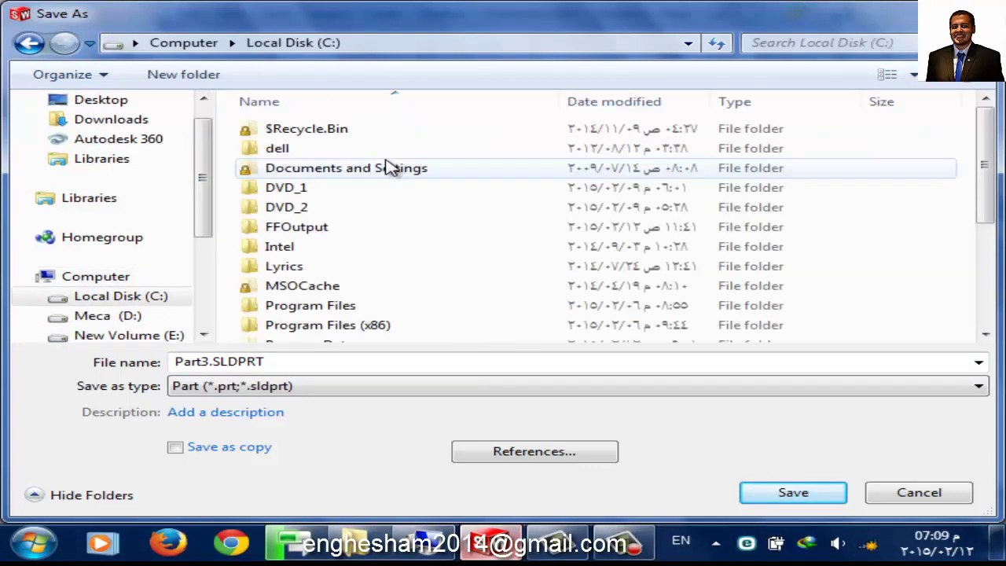
scroll(385, 281, down, 2)
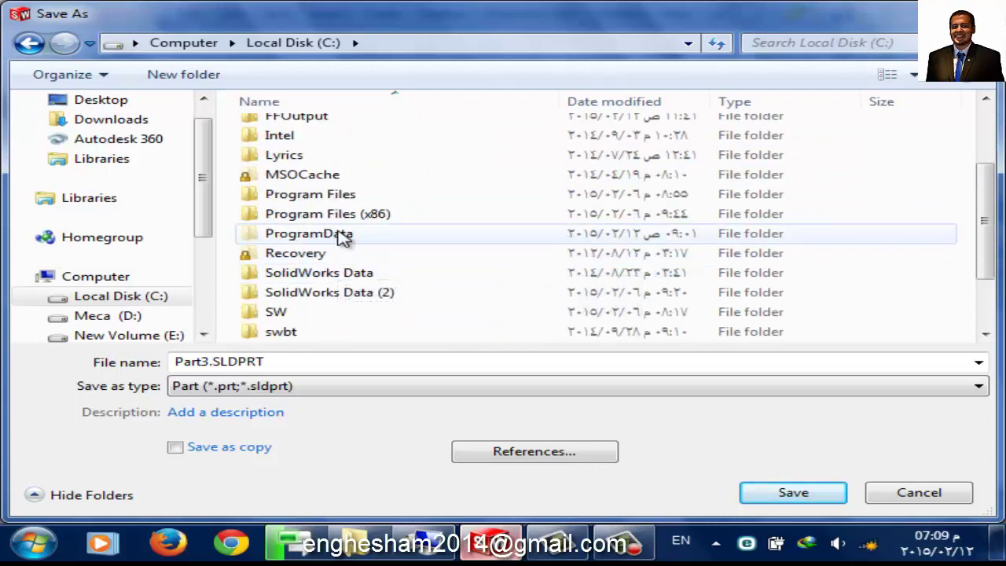
double_click(344, 236)
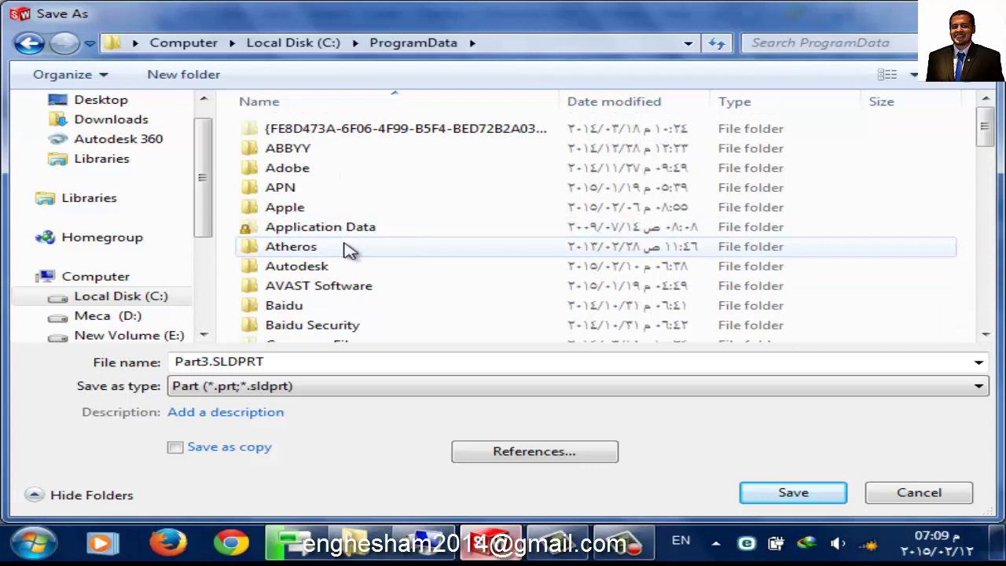
scroll(350, 250, down, 15)
text(so)
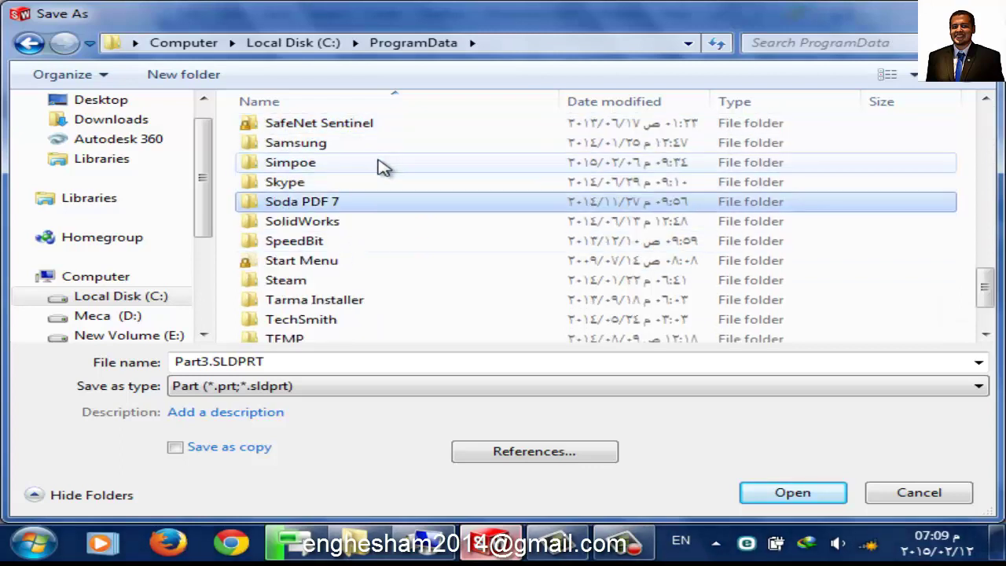
text(spstesa)
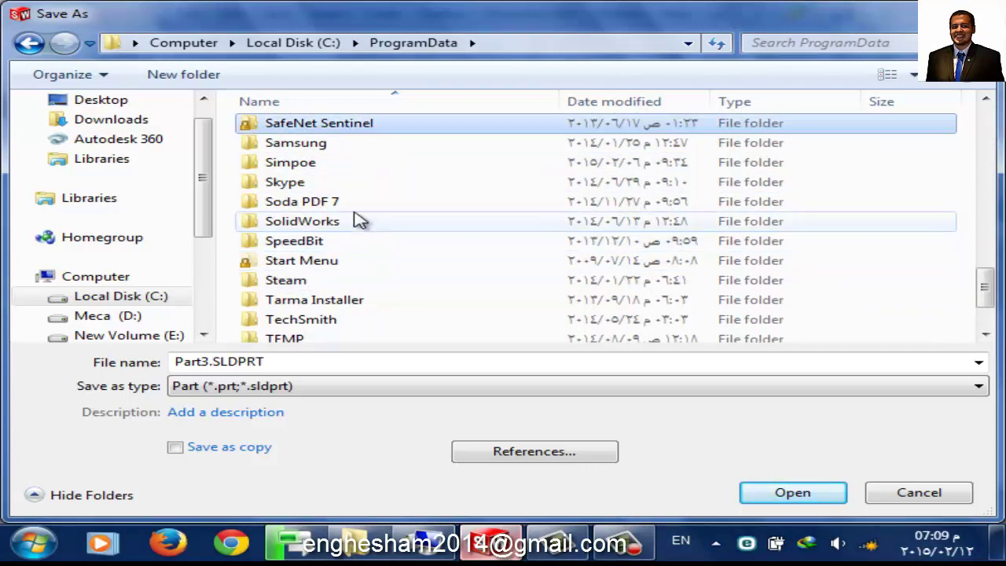
text(sss)
double_click(322, 230)
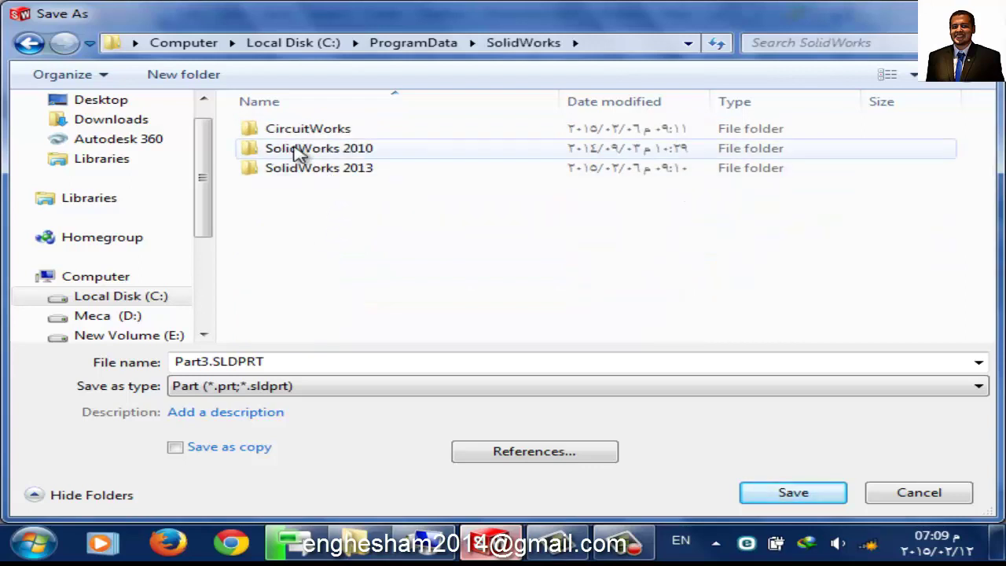
mouse_move(318, 148)
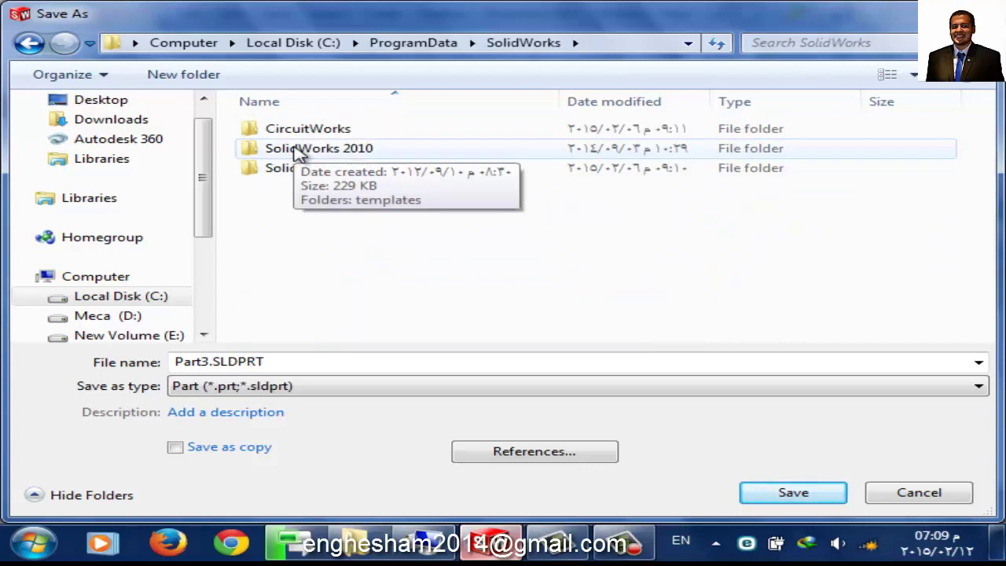
double_click(297, 151)
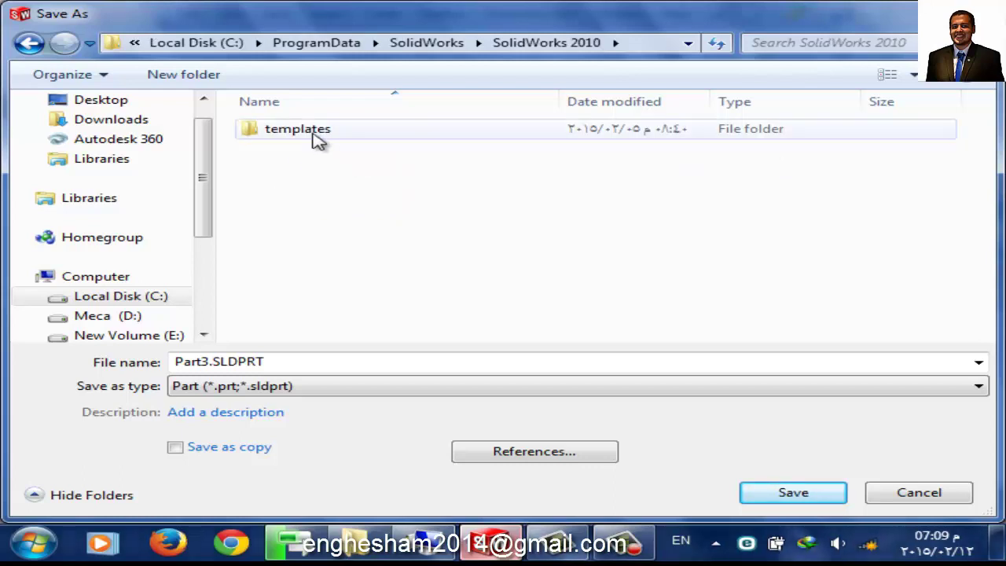
double_click(314, 134)
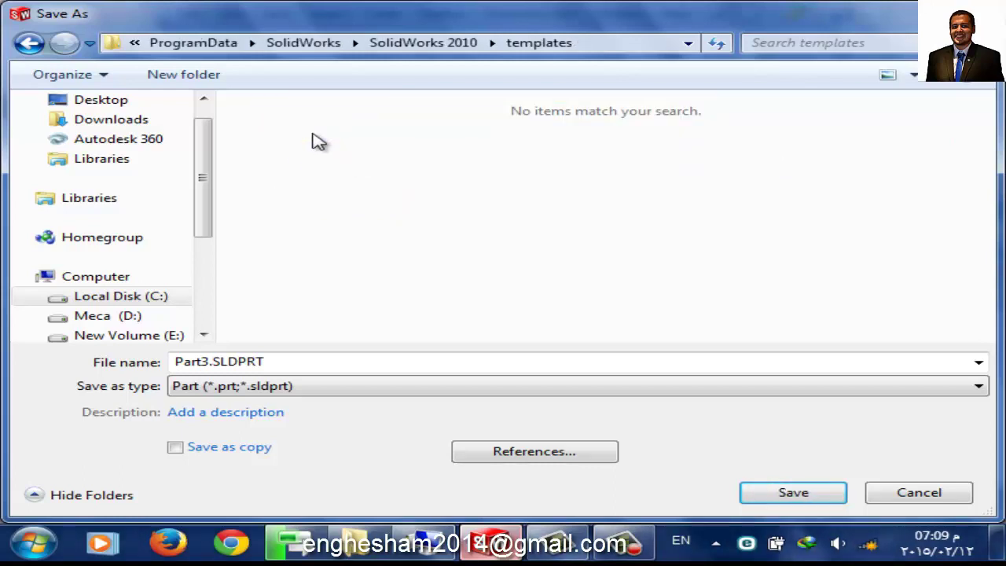
- Enter the name 'm', check the Save as type list, then cancel saving Part3
double_click(291, 362)
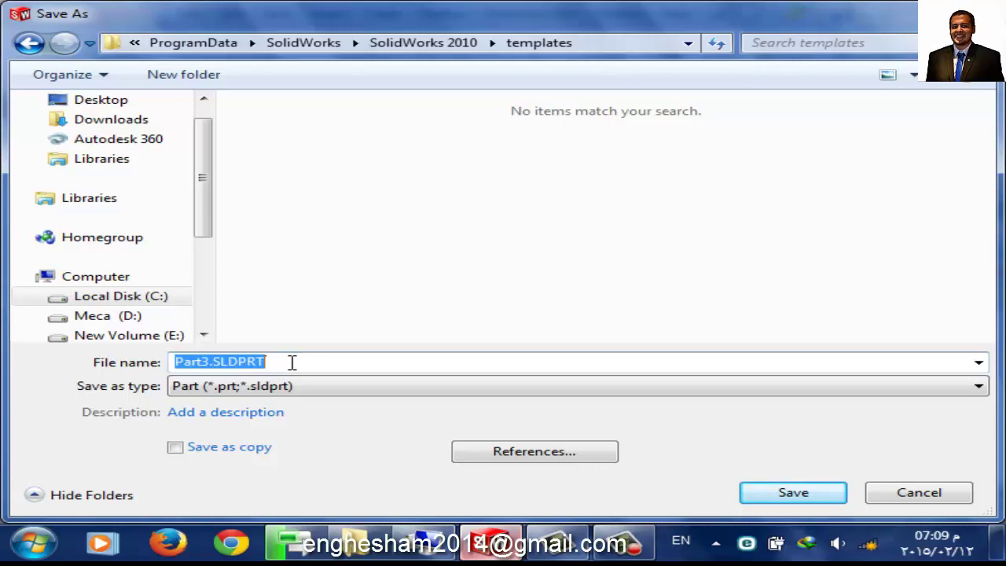
text(meter)
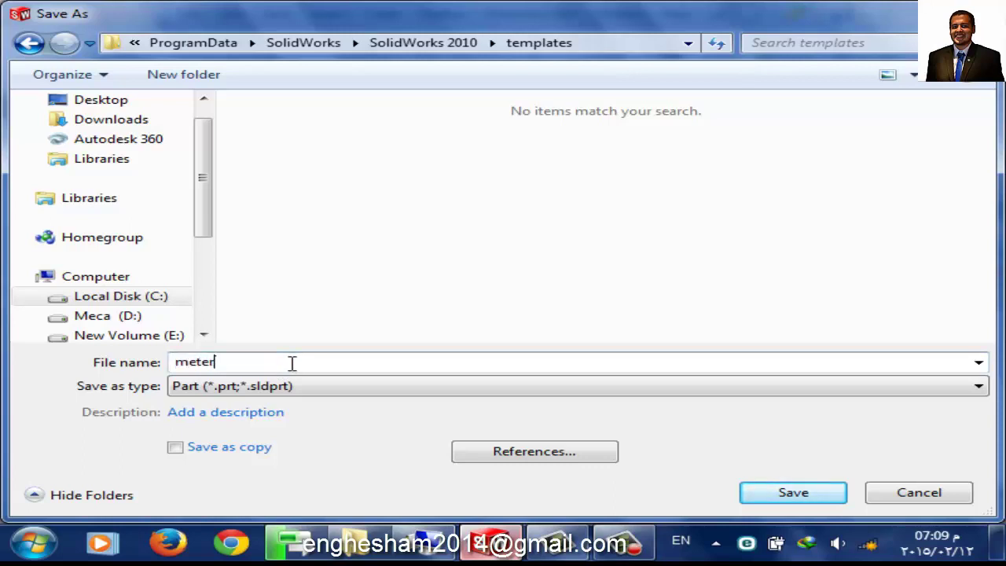
click(397, 390)
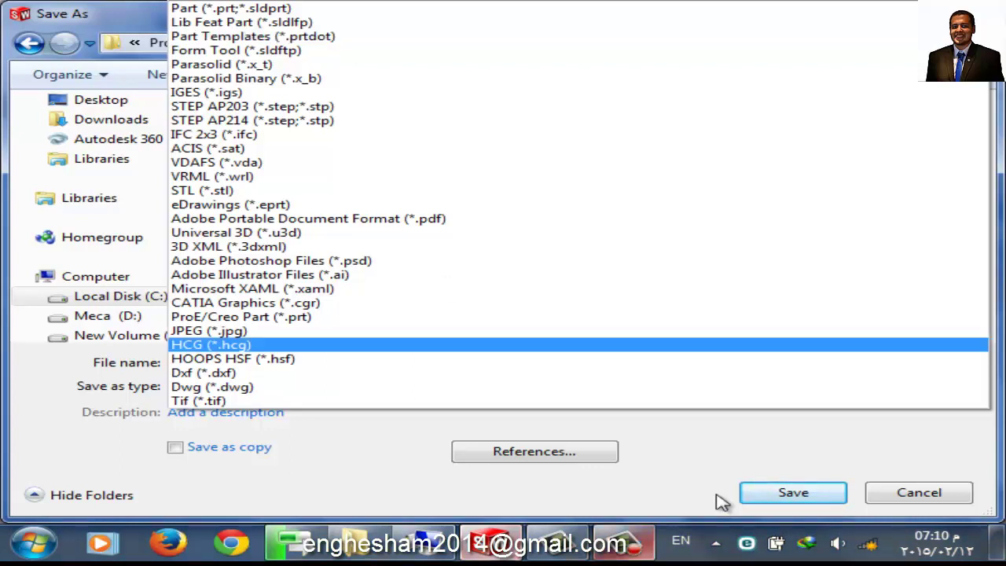
click(933, 505)
click(912, 496)
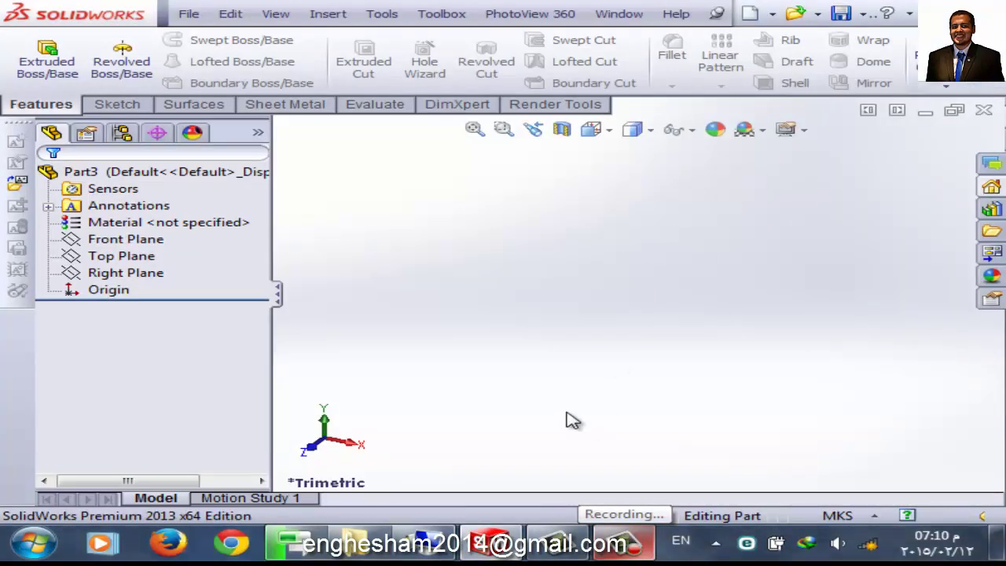
- Create a fourth part, Part4, from the Part template in the Novice view
key(ctrl+n)
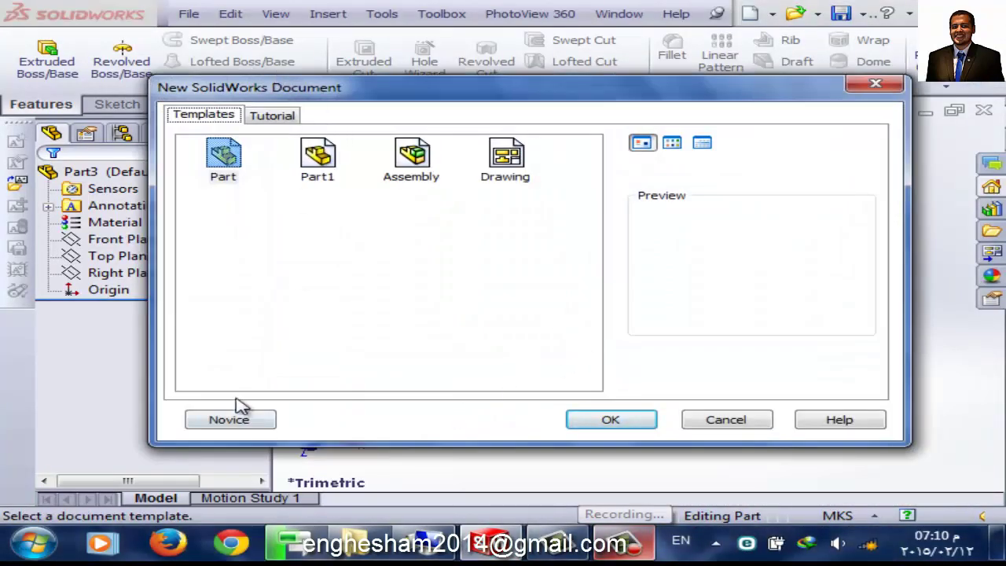
click(236, 419)
click(599, 425)
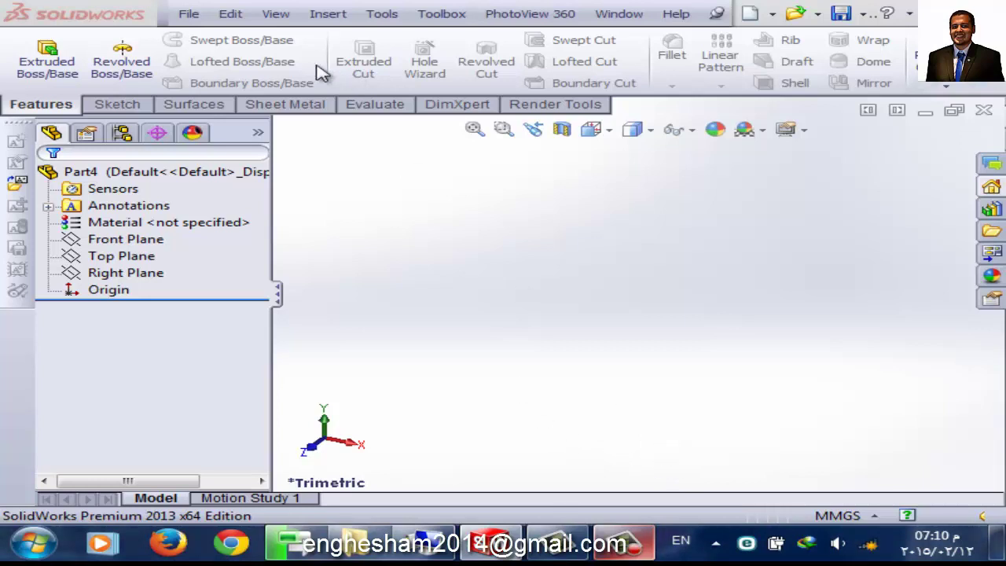
- Switch Part4 to MKS units and start a Save As
click(838, 516)
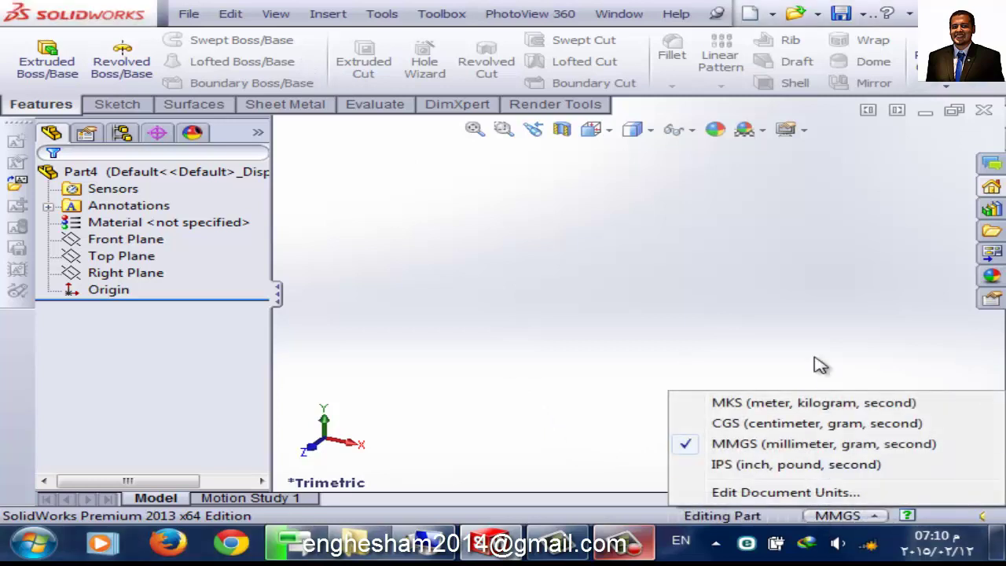
click(751, 405)
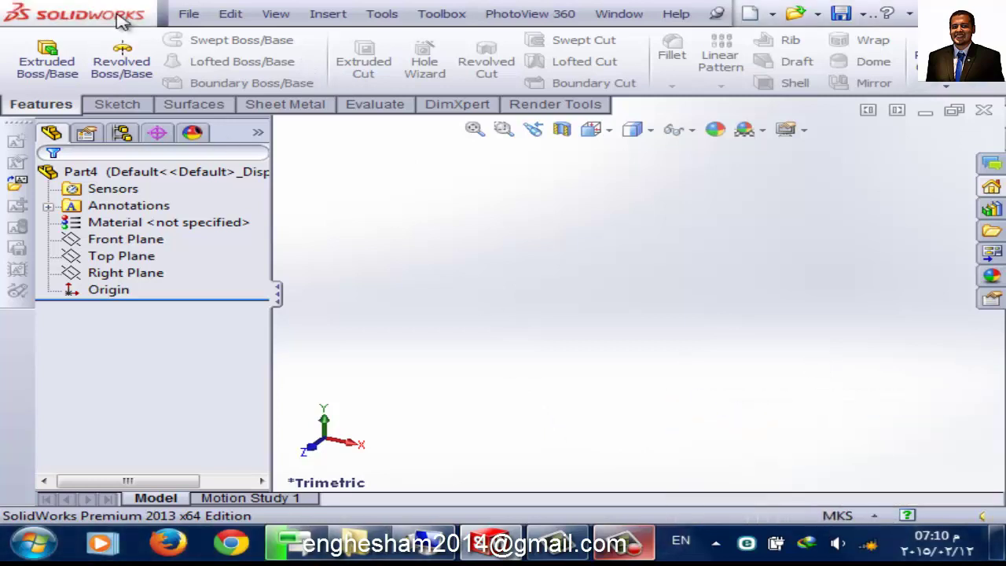
click(189, 14)
click(250, 159)
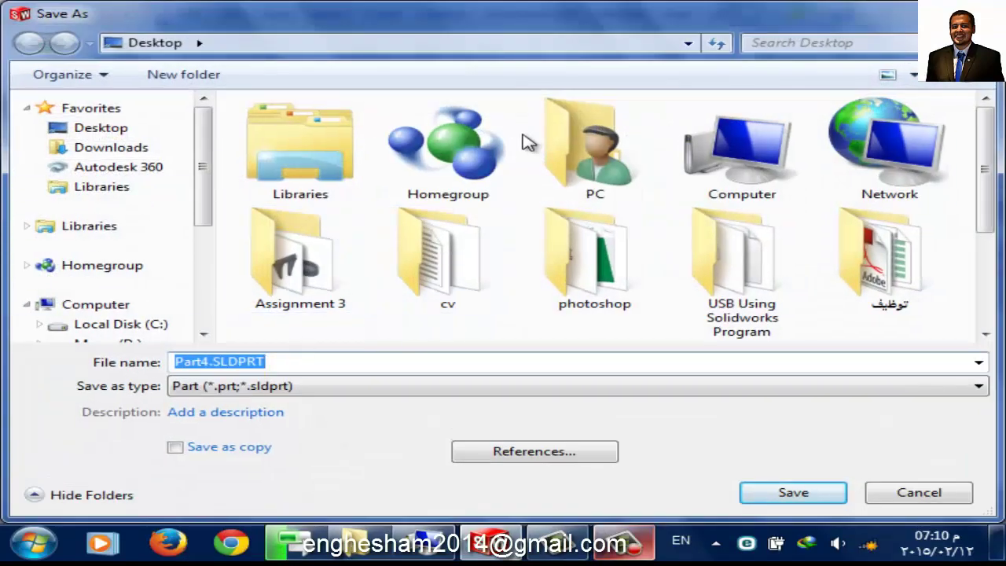
- Browse to C:\ProgramData\SolidWorks\SolidWorks 2010\templates in the Save As dialog
double_click(745, 170)
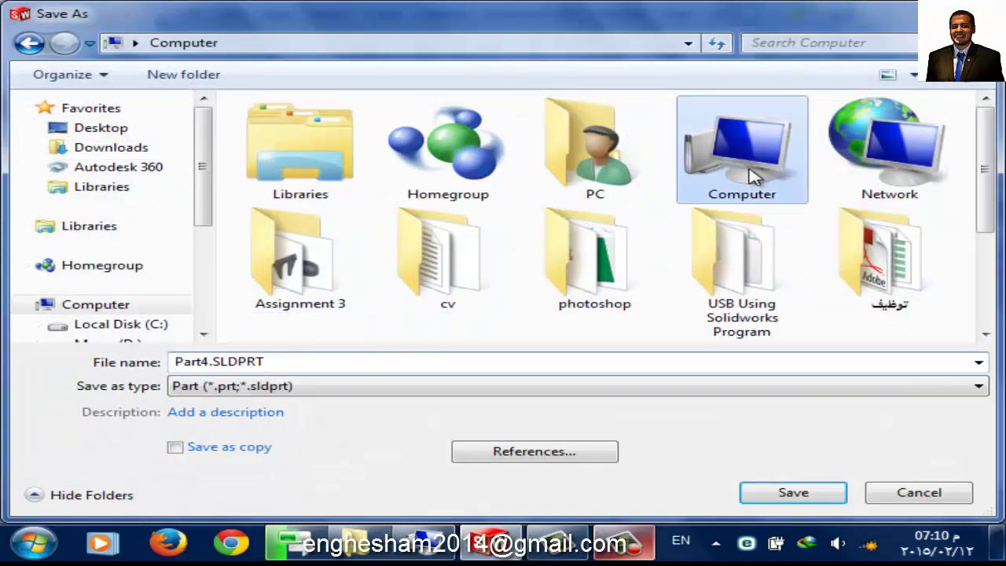
double_click(518, 154)
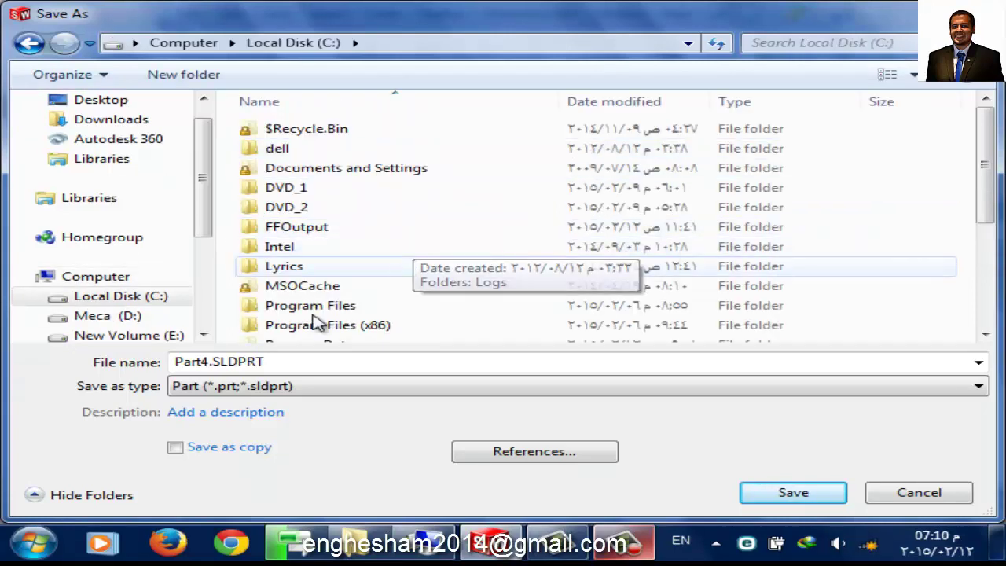
scroll(332, 327, down, 2)
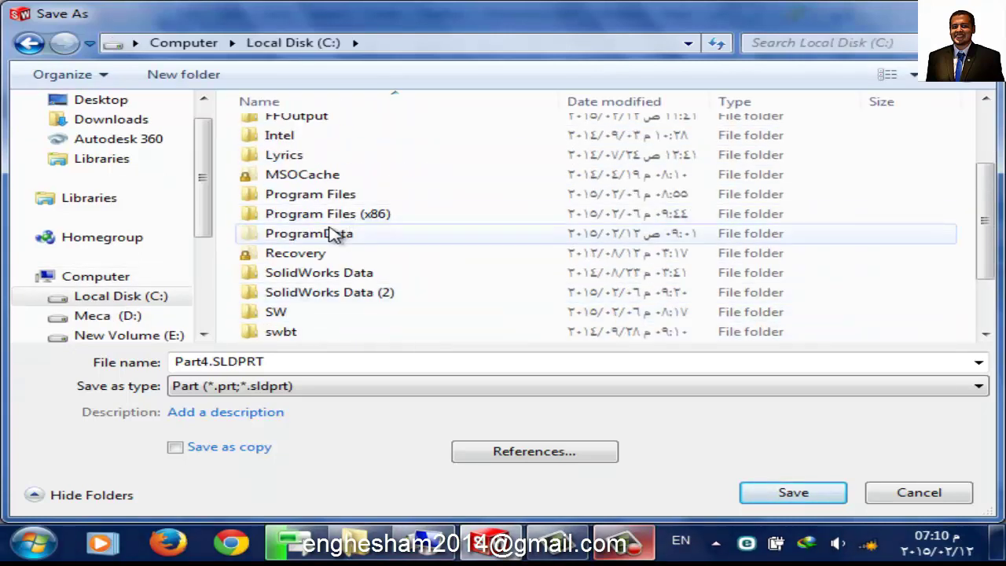
double_click(333, 232)
scroll(344, 224, down, 5)
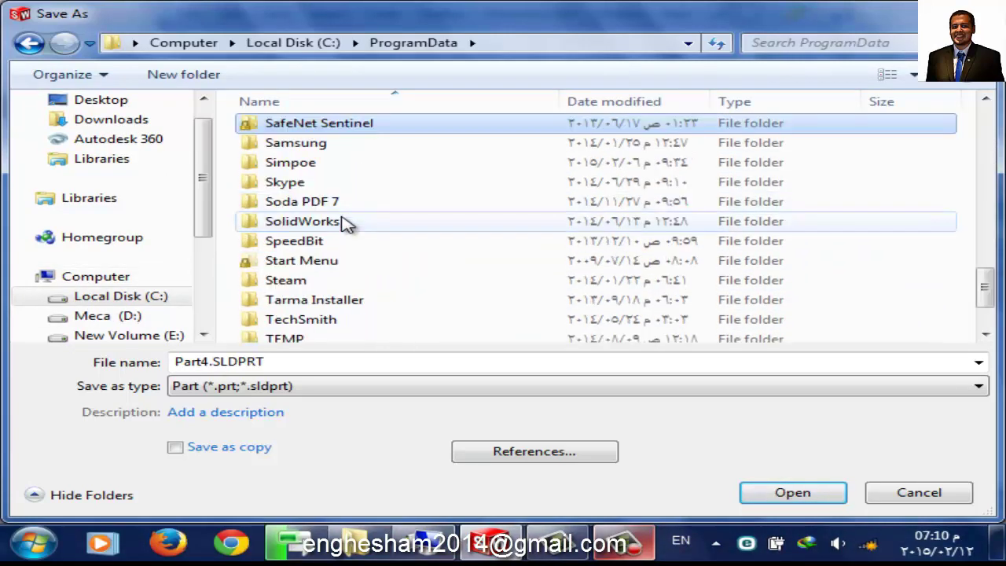
click(348, 182)
double_click(355, 226)
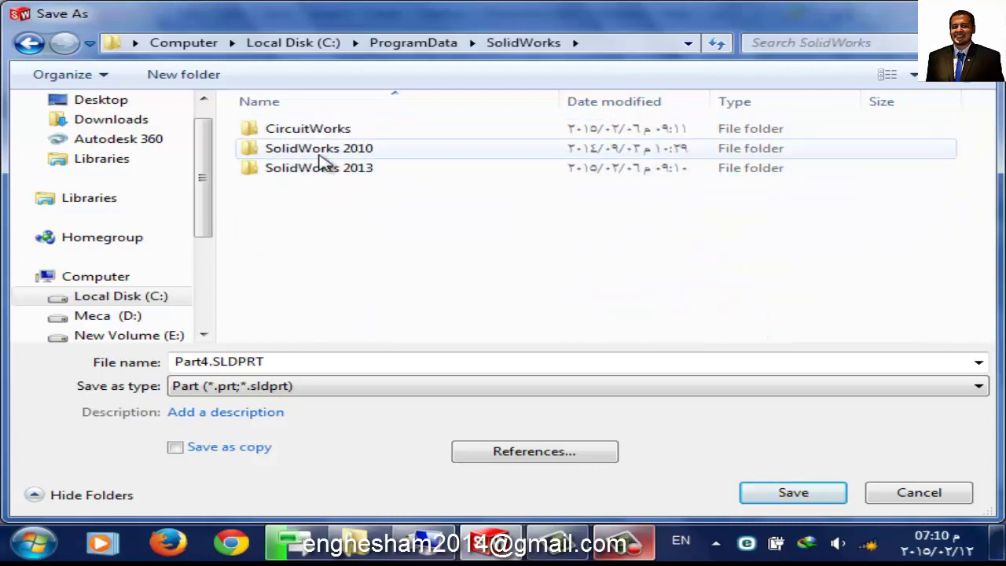
double_click(320, 154)
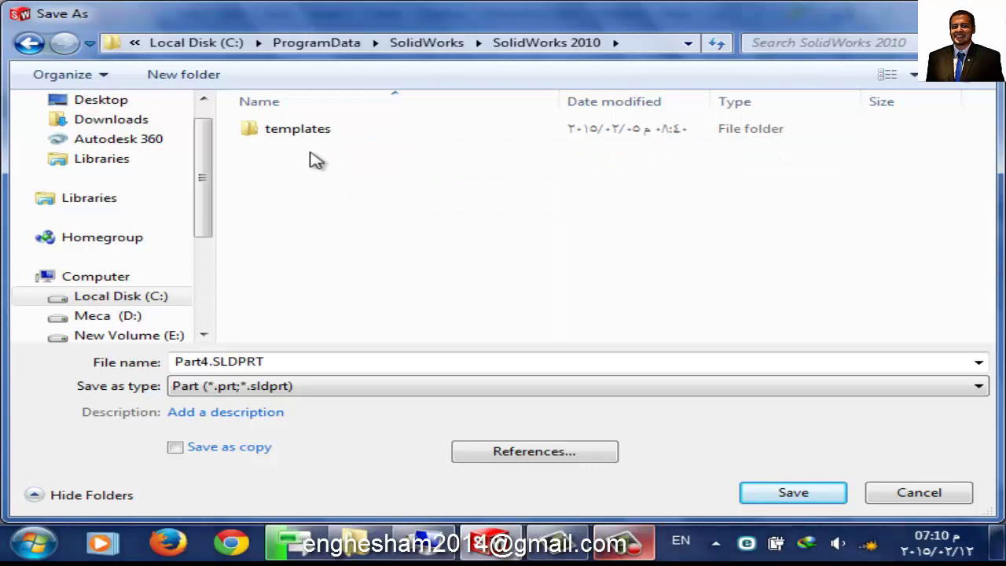
double_click(307, 140)
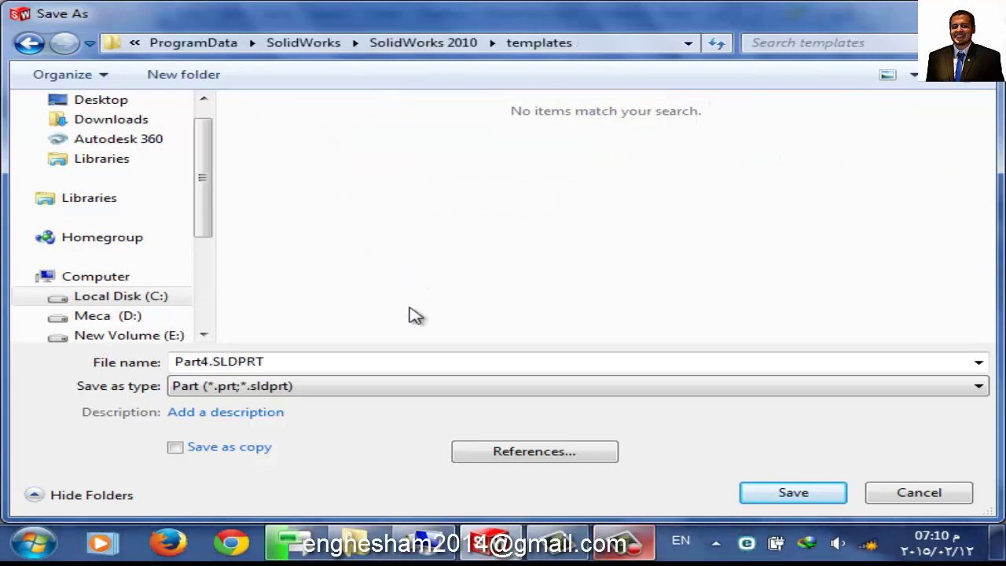
- Save the part as template 'meter' with type Part Templates (*.prtdot)
double_click(317, 358)
text(meter)
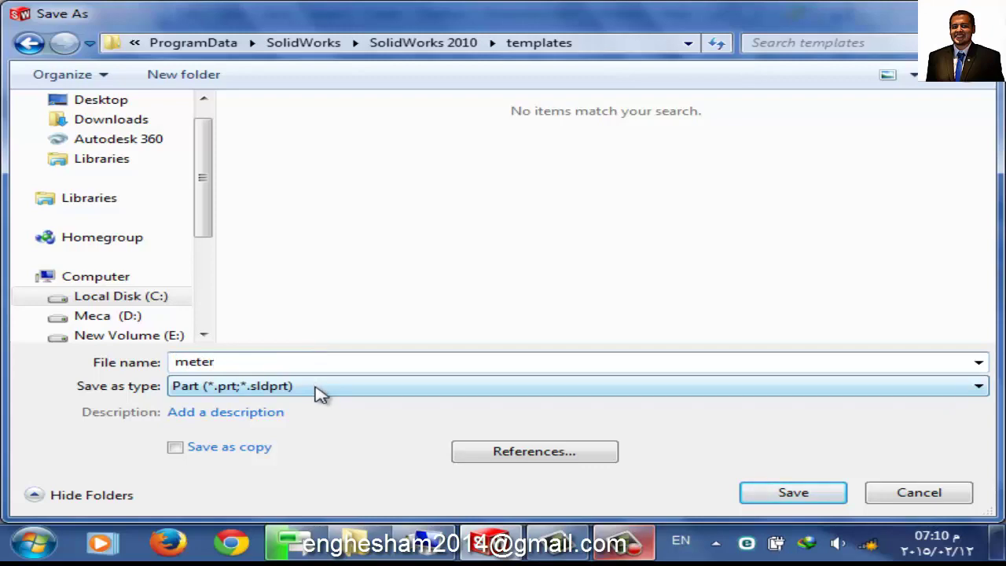
click(320, 393)
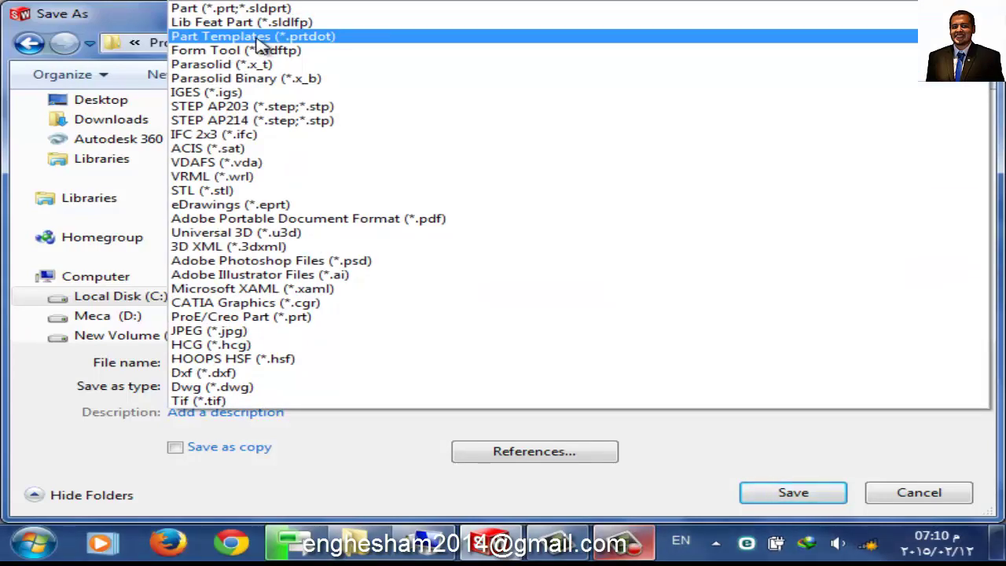
click(256, 38)
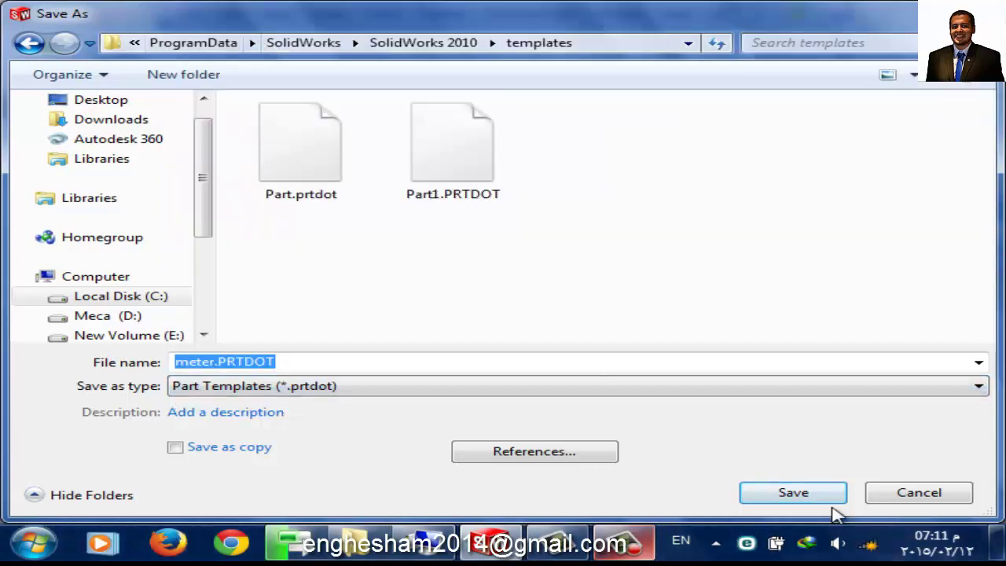
click(812, 496)
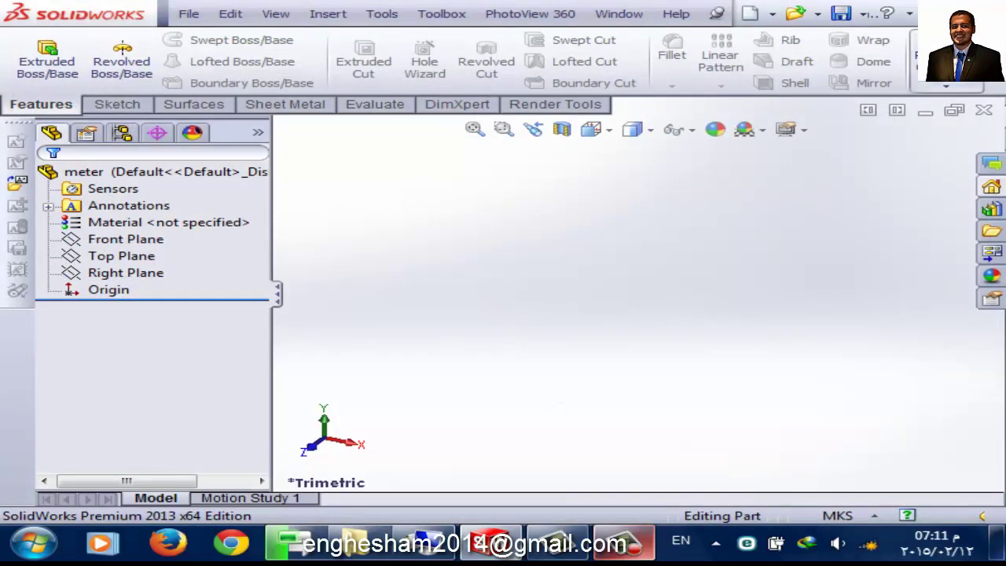
- Close meter, Part3, Part2 and Part1, discarding any unsaved changes
click(983, 110)
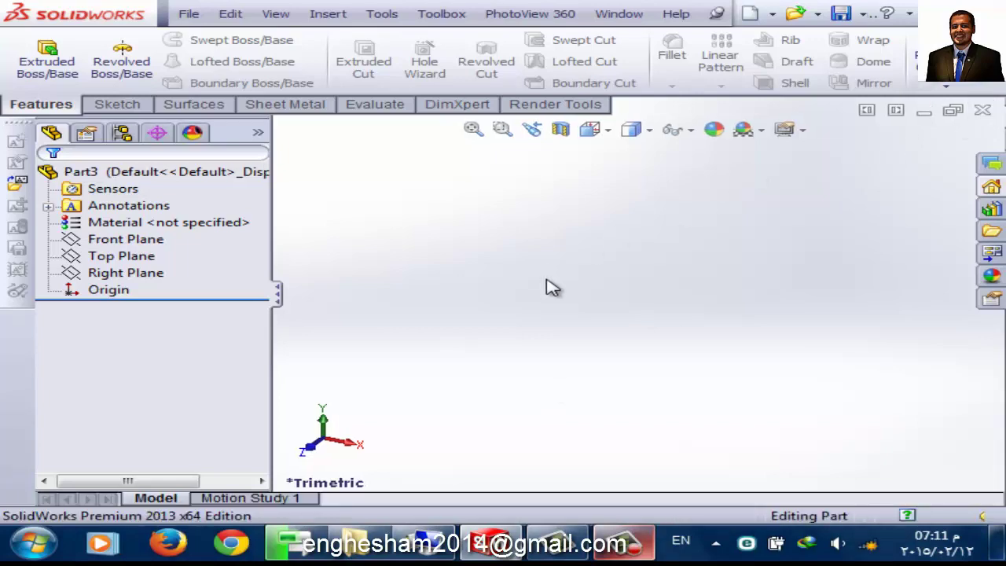
click(984, 110)
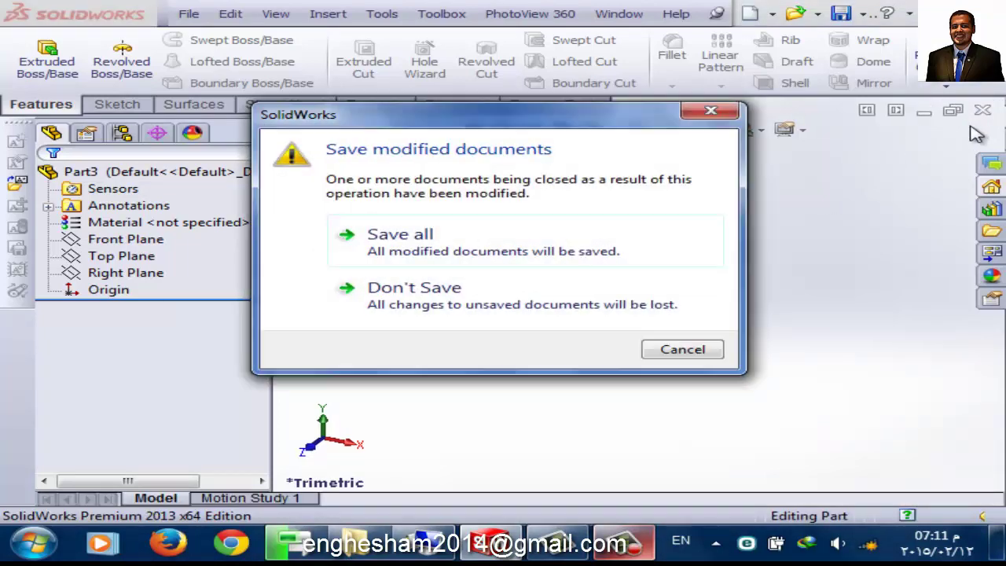
click(478, 297)
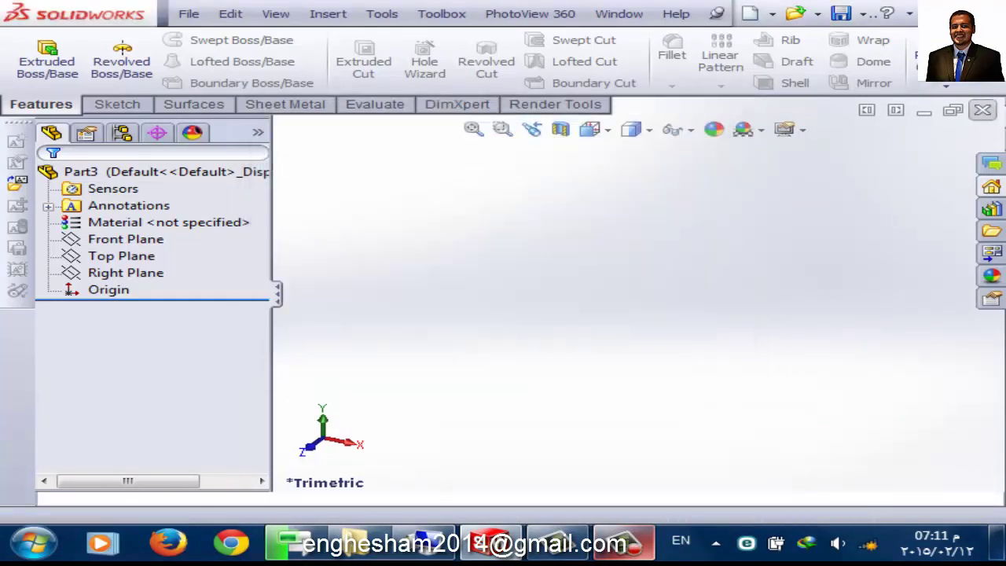
click(983, 110)
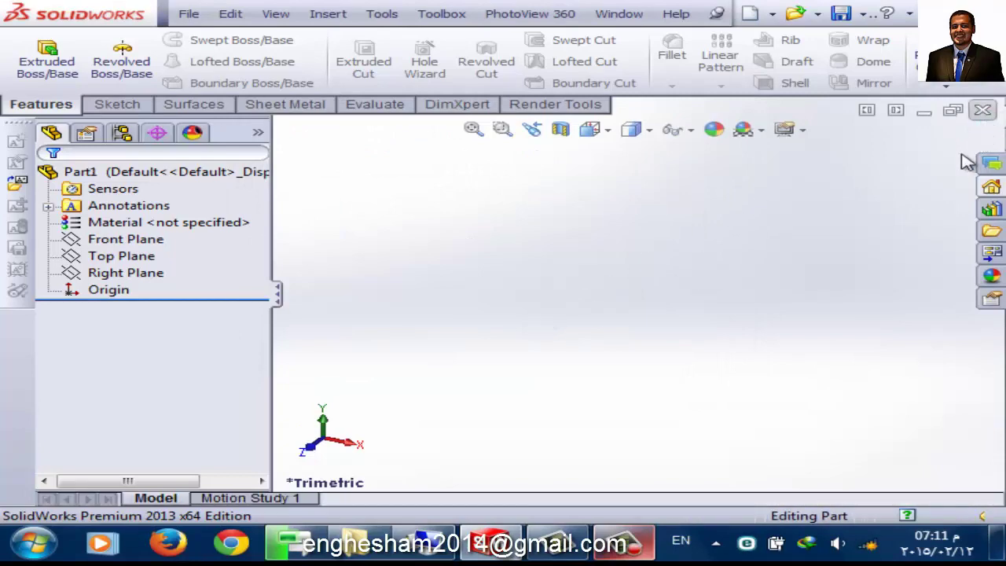
click(983, 110)
click(606, 279)
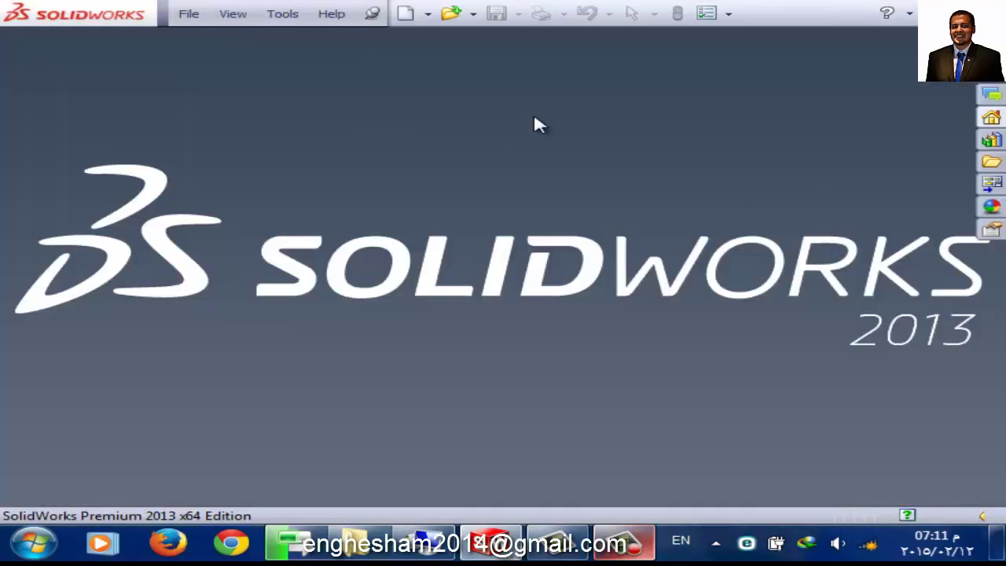
- Create a new part from the meter template
click(406, 14)
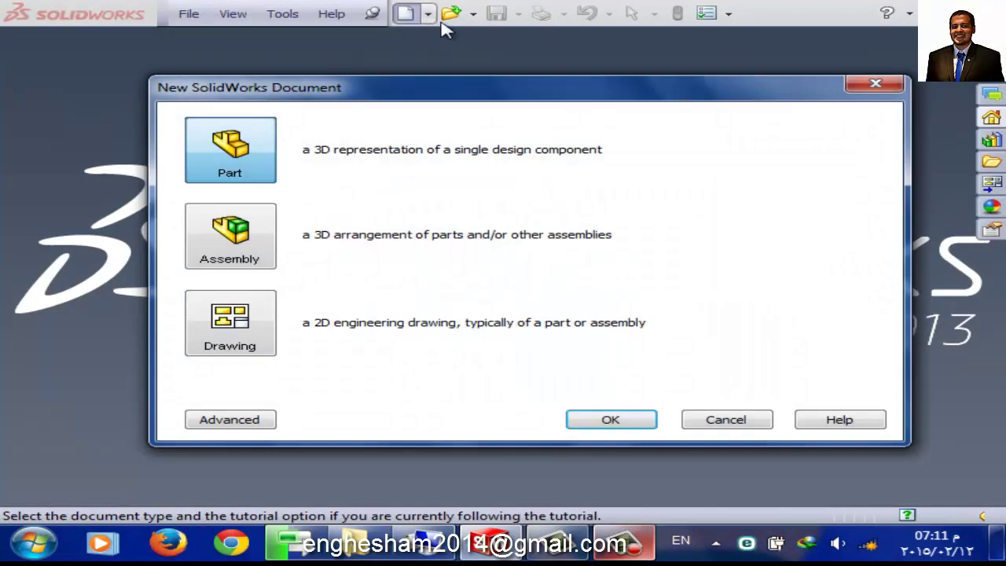
click(203, 423)
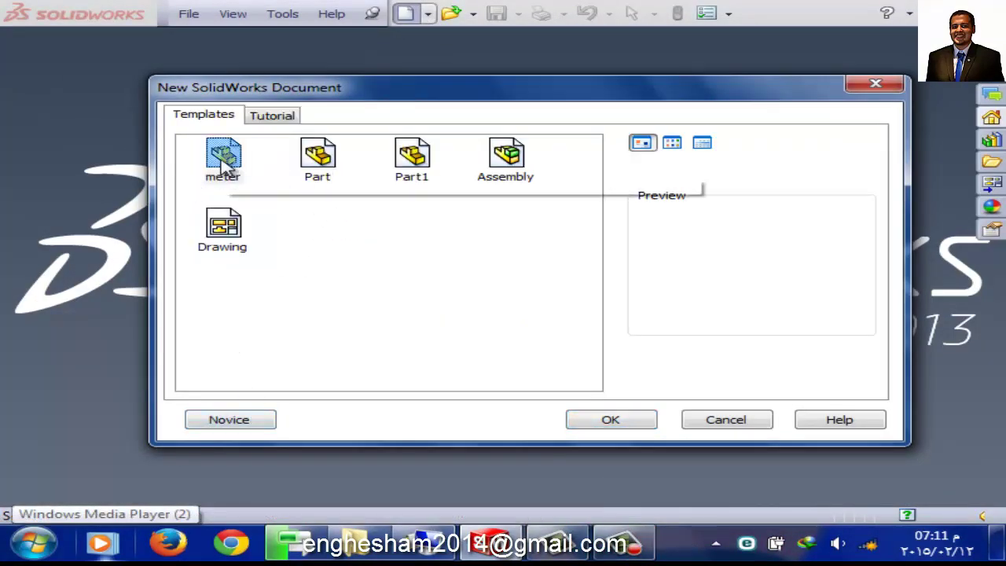
click(580, 420)
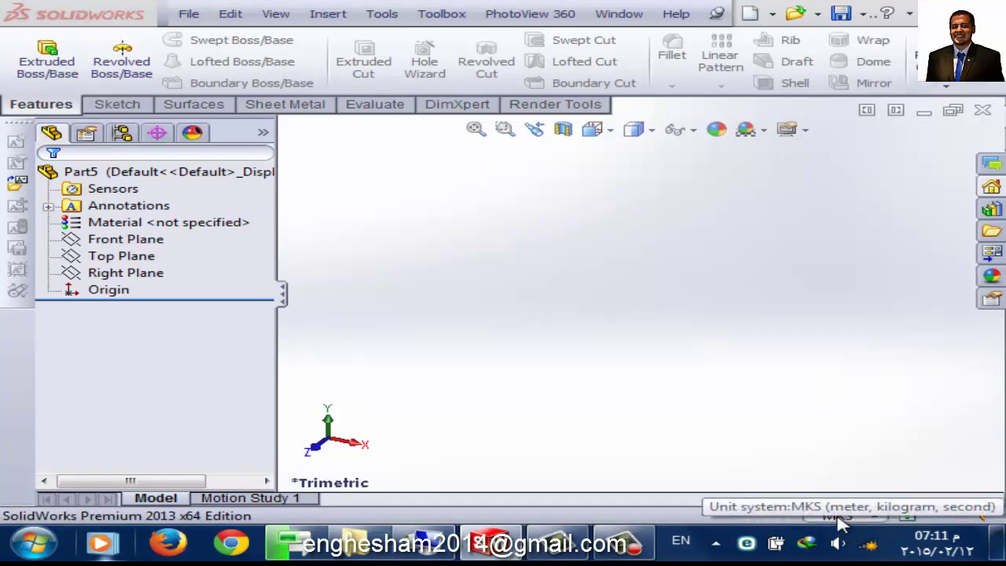
- Create another new part, Part6, from the standard Part template
key(ctrl+n)
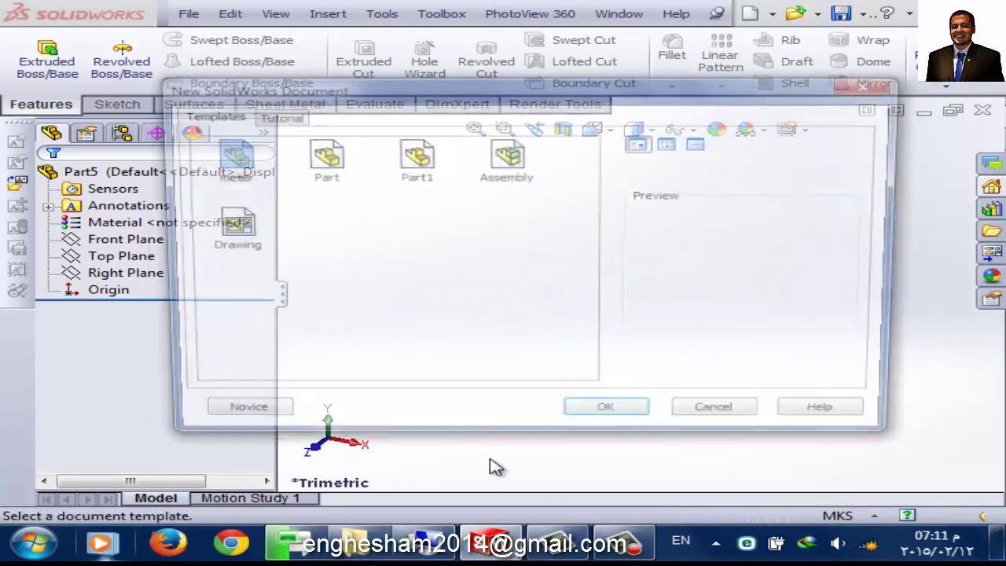
click(330, 169)
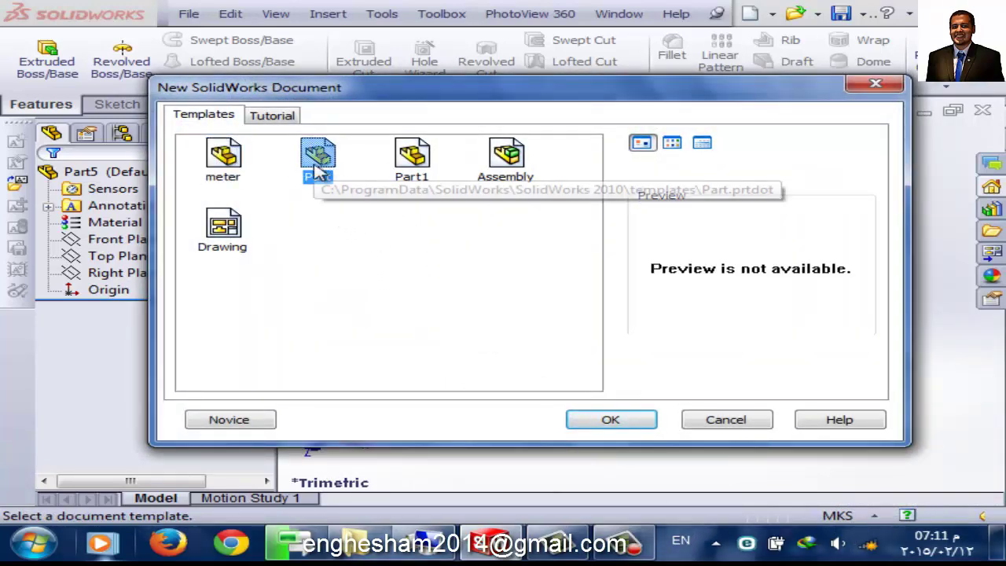
click(627, 417)
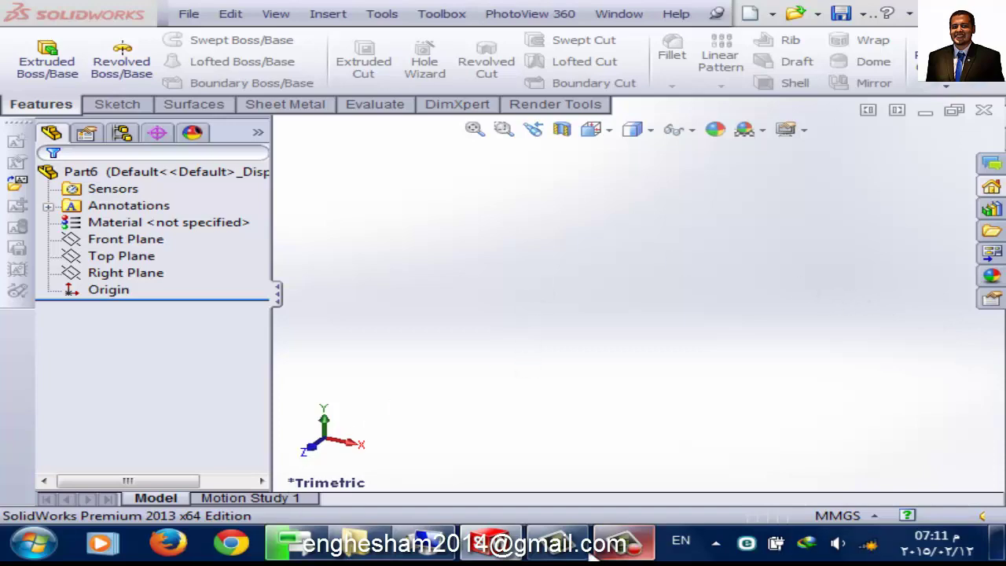
click(422, 550)
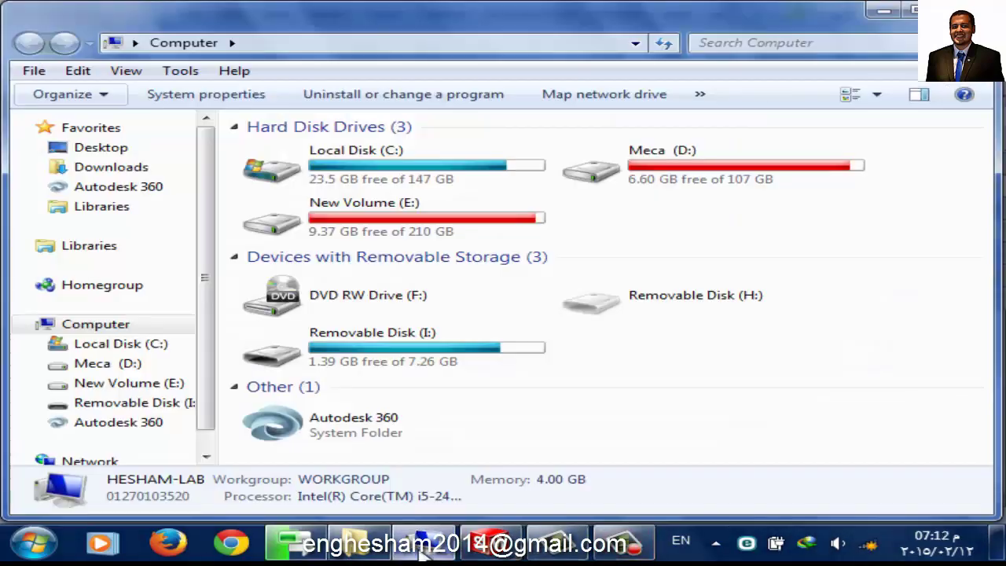
double_click(390, 180)
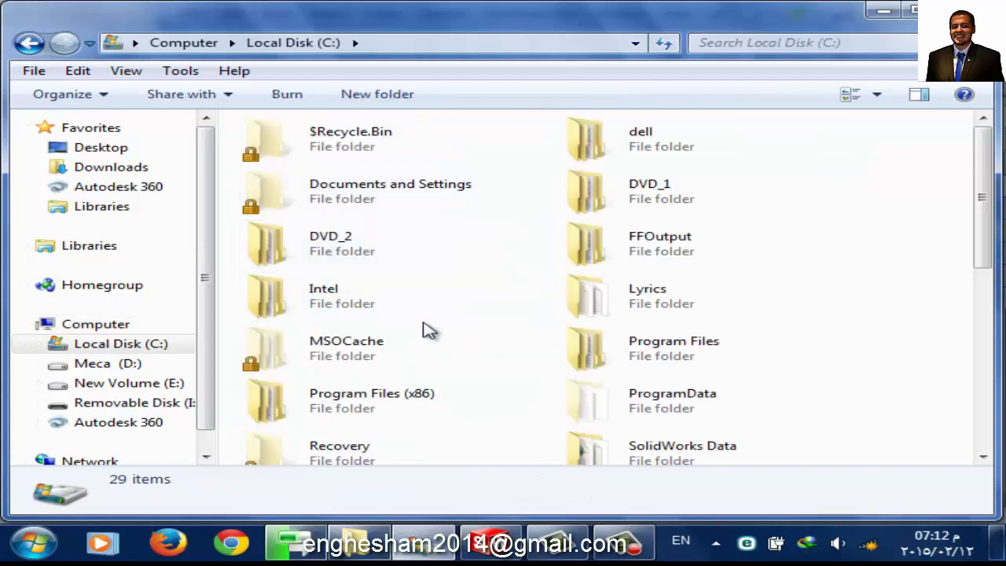
key(p)
key(p)
click(595, 402)
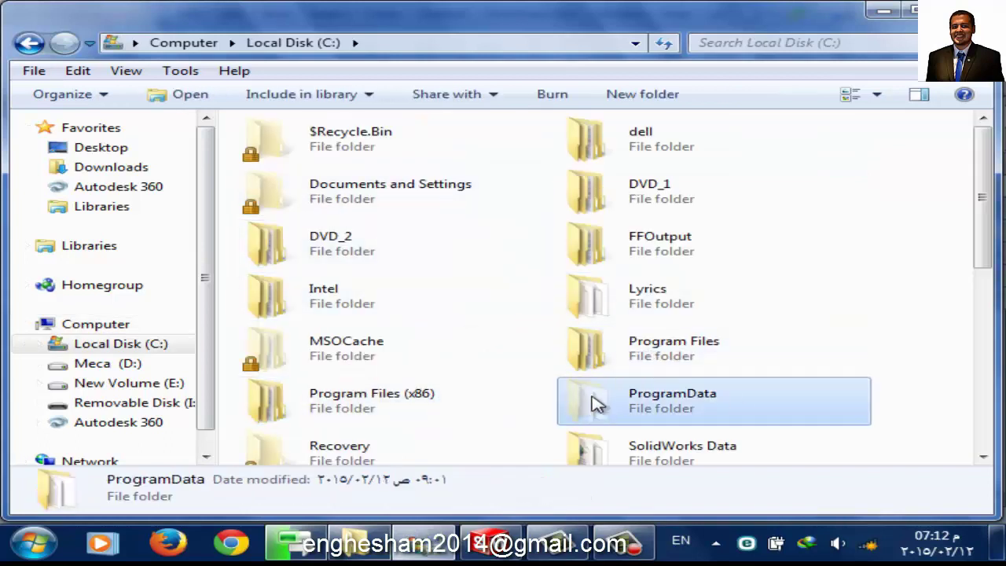
double_click(724, 404)
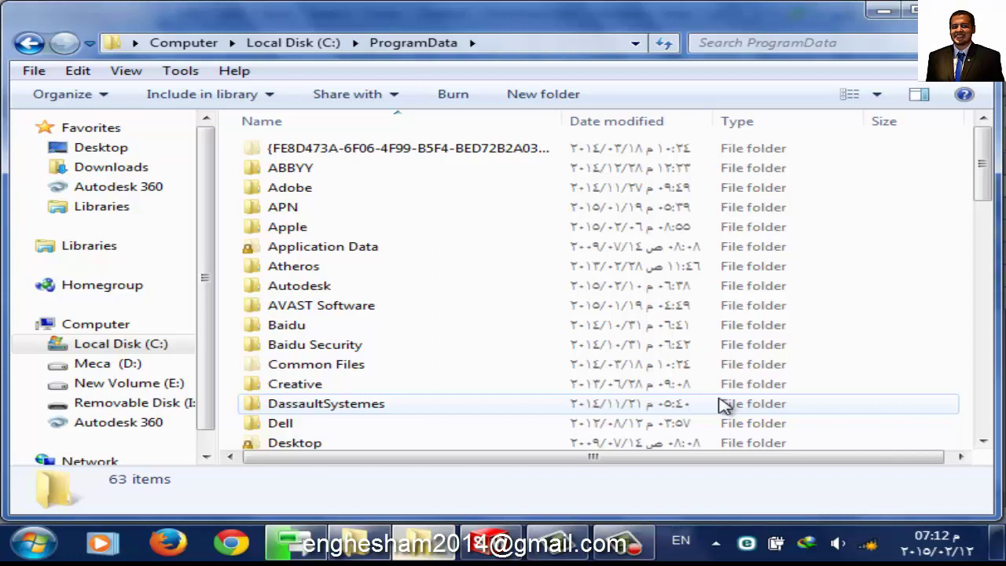
click(652, 405)
scroll(653, 409, down, 2)
scroll(428, 414, down, 4)
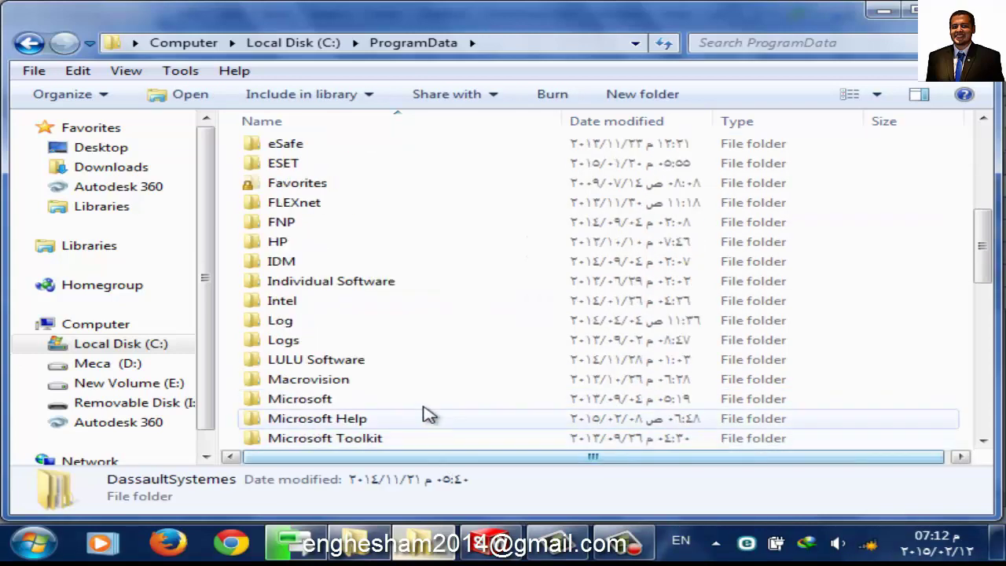
scroll(428, 414, down, 2)
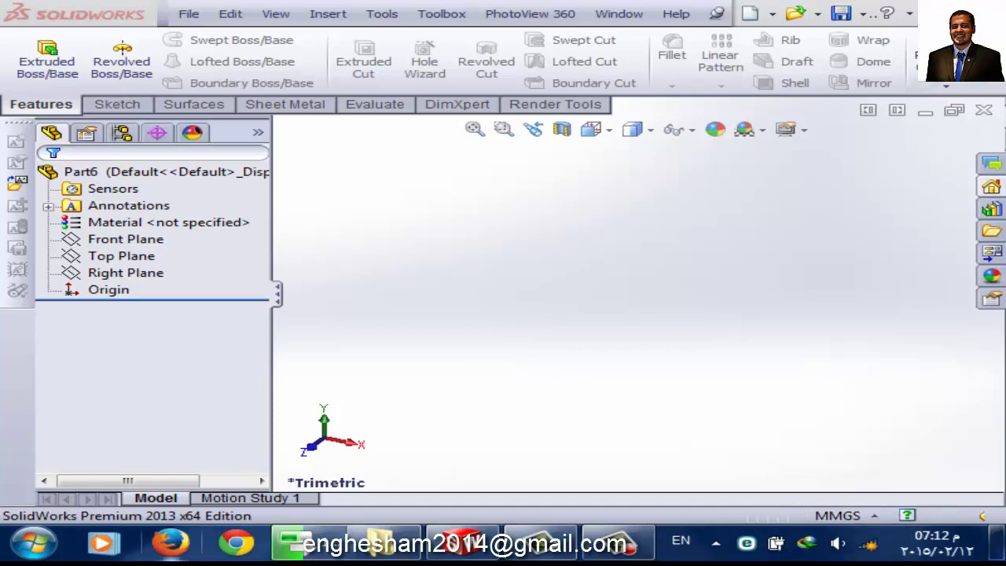
- In Windows Explorer, browse to C:\ProgramData\SolidWorks\SolidWorks 2010\templates
click(382, 544)
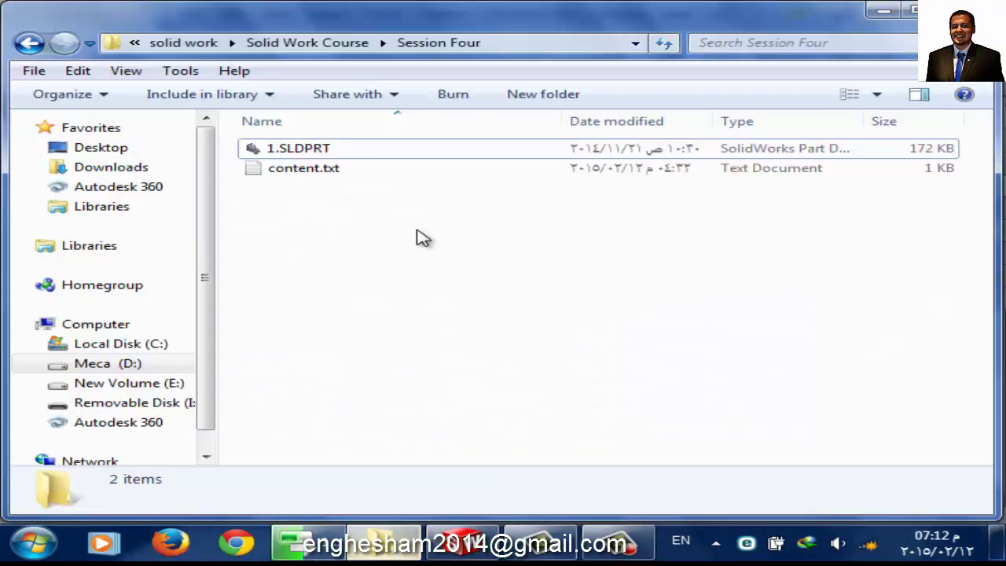
click(32, 542)
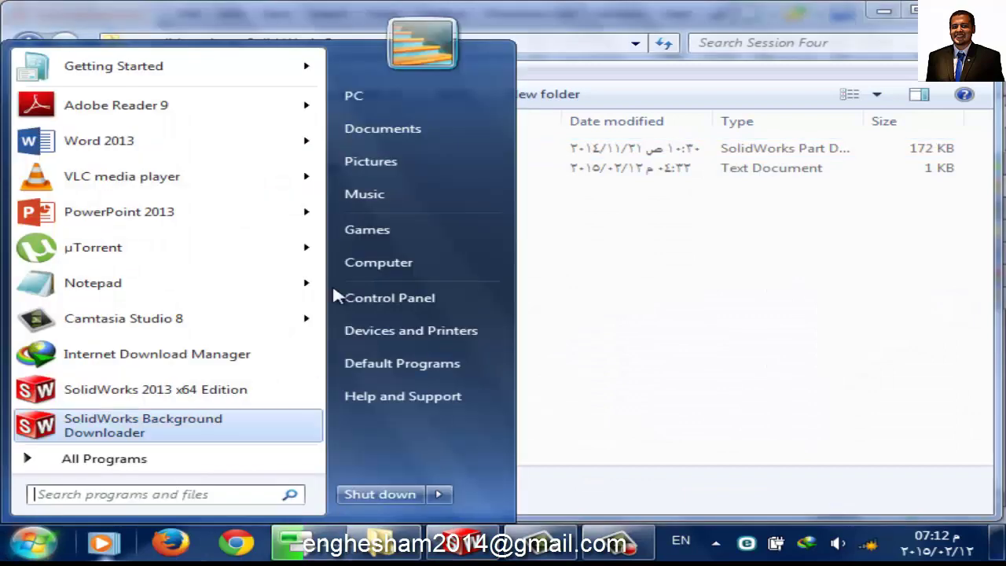
click(401, 268)
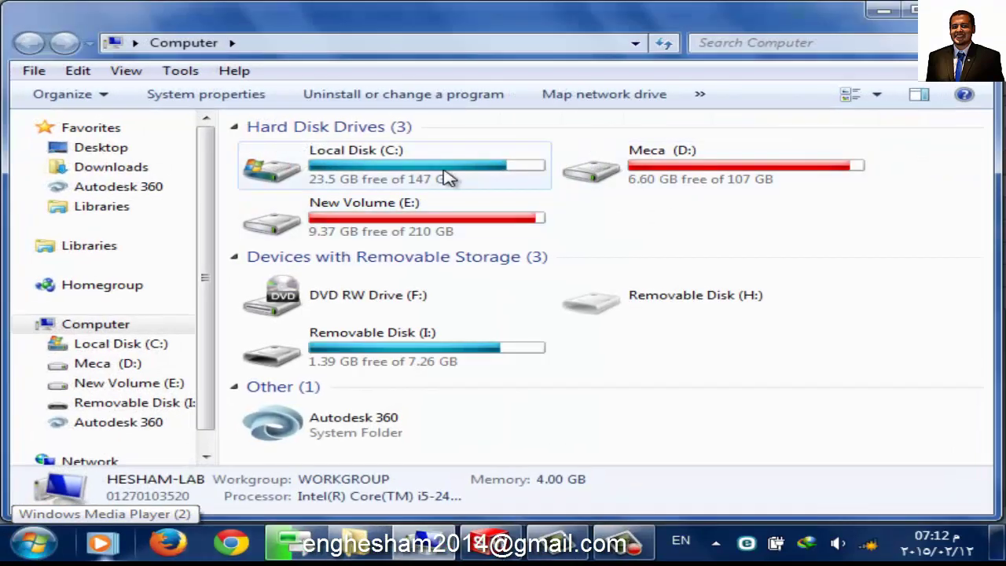
double_click(446, 178)
click(698, 358)
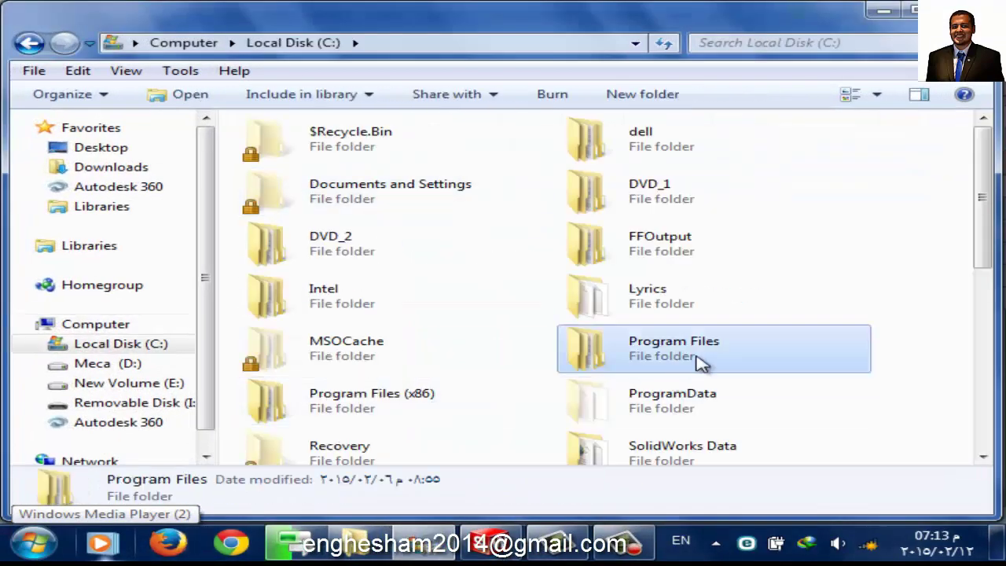
double_click(713, 416)
key(s)
key(Down)
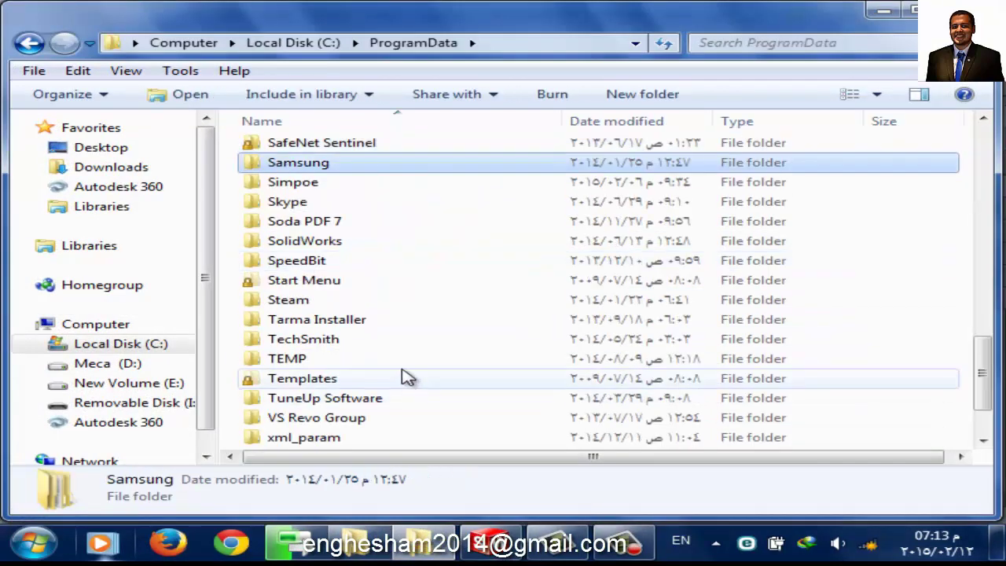
click(368, 203)
click(319, 242)
double_click(318, 244)
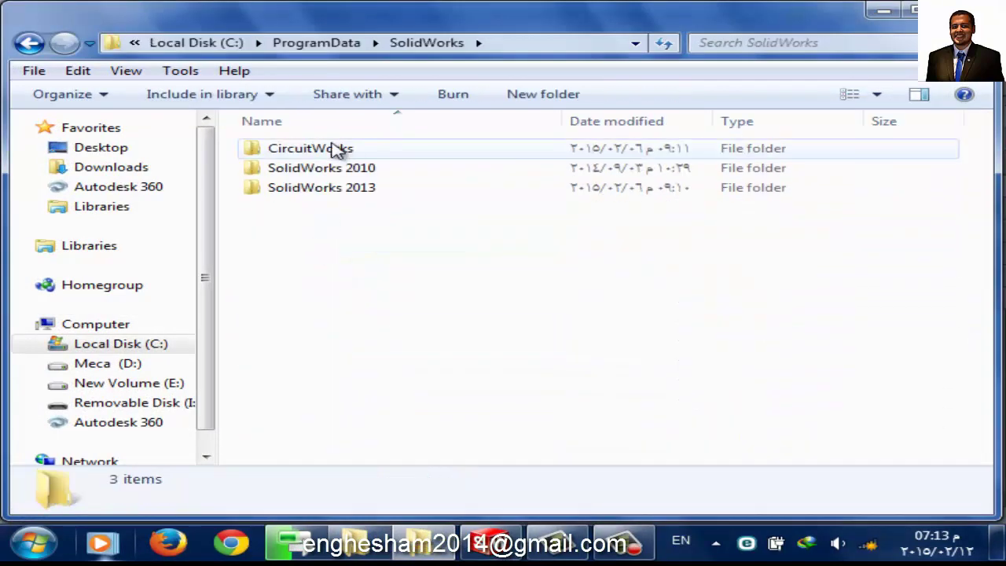
double_click(306, 169)
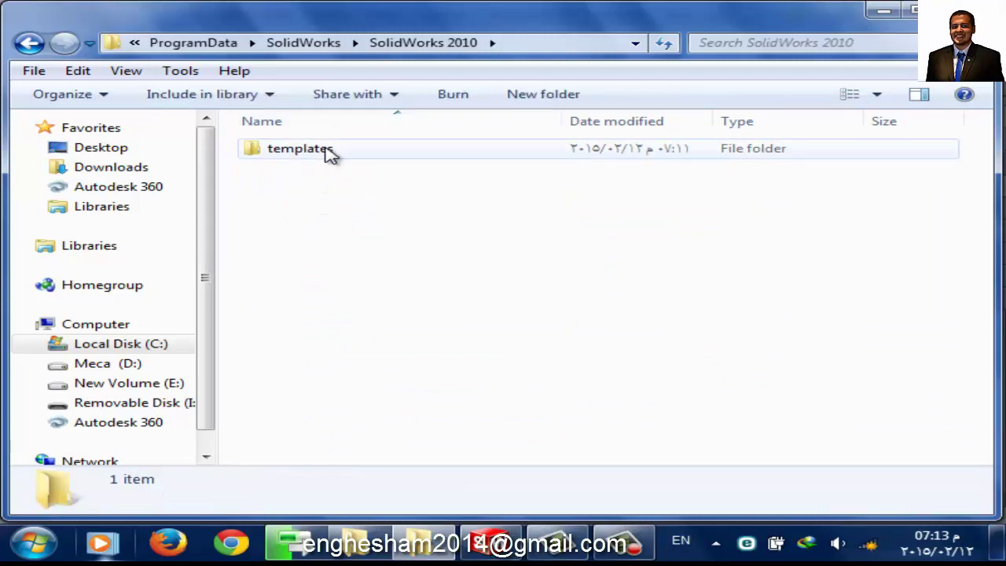
double_click(324, 151)
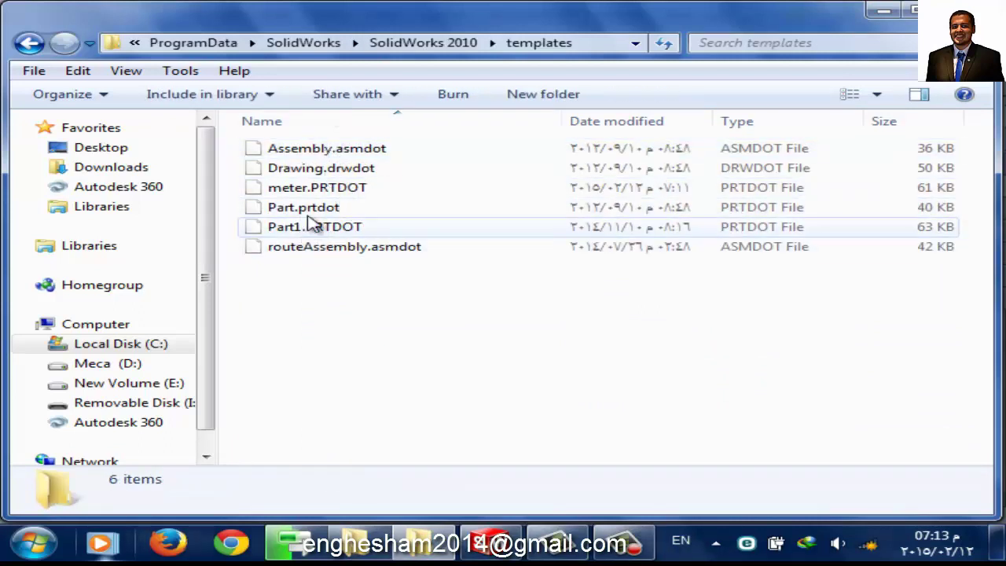
- Delete meter.PRTDOT after closing SolidWorks to release the file, then minimize Explorer
click(311, 192)
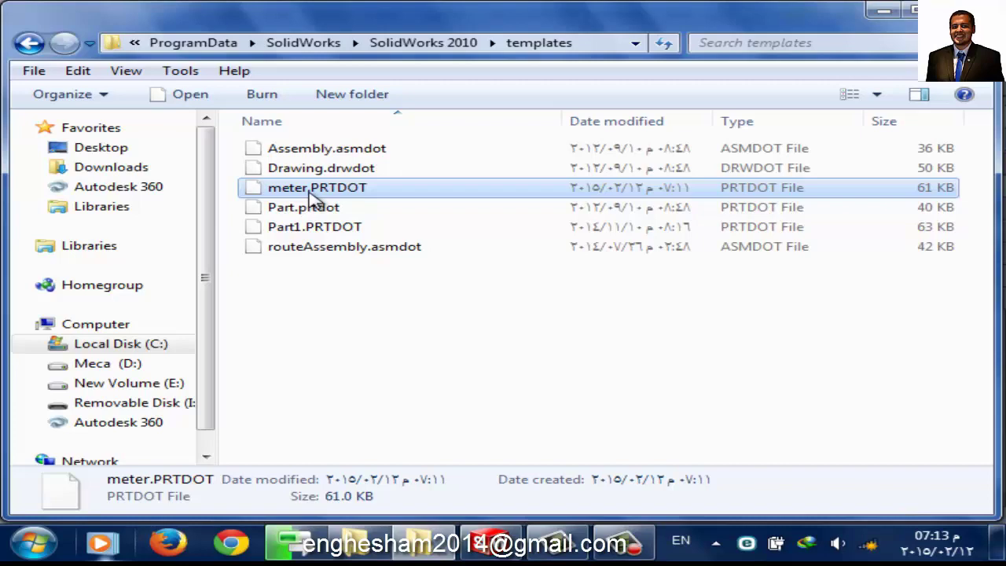
key(Delete)
key(Return)
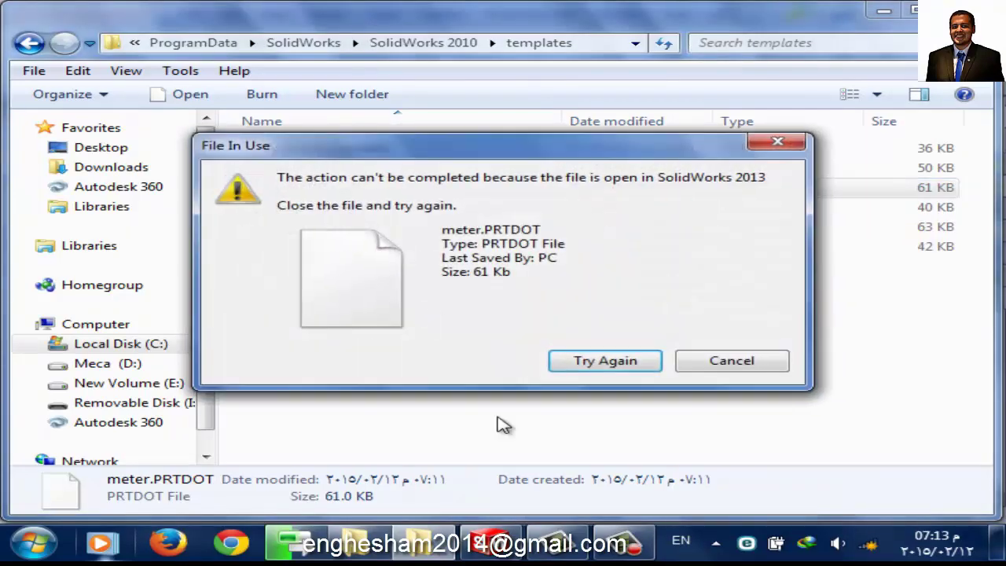
right_click(492, 542)
click(491, 493)
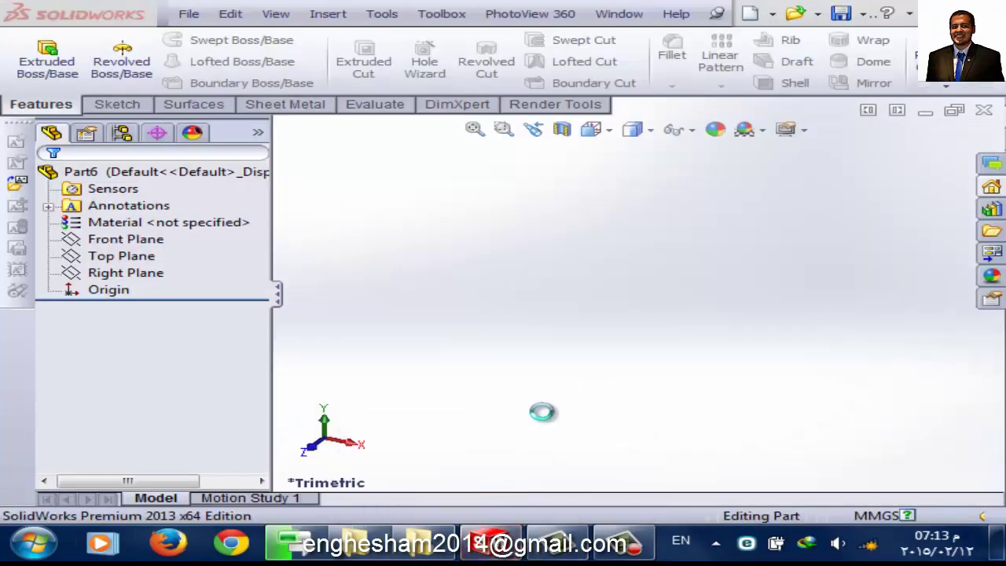
click(598, 360)
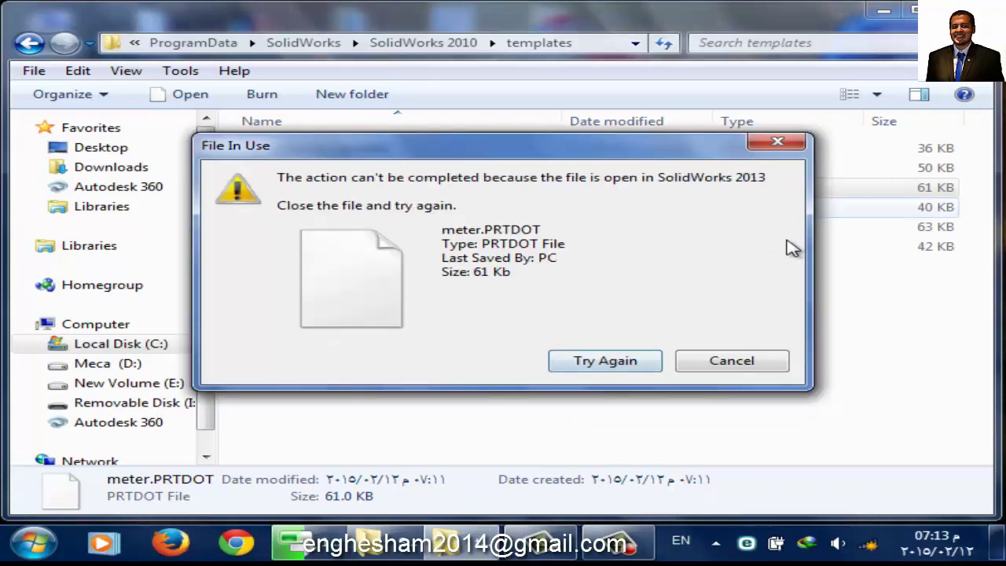
click(622, 360)
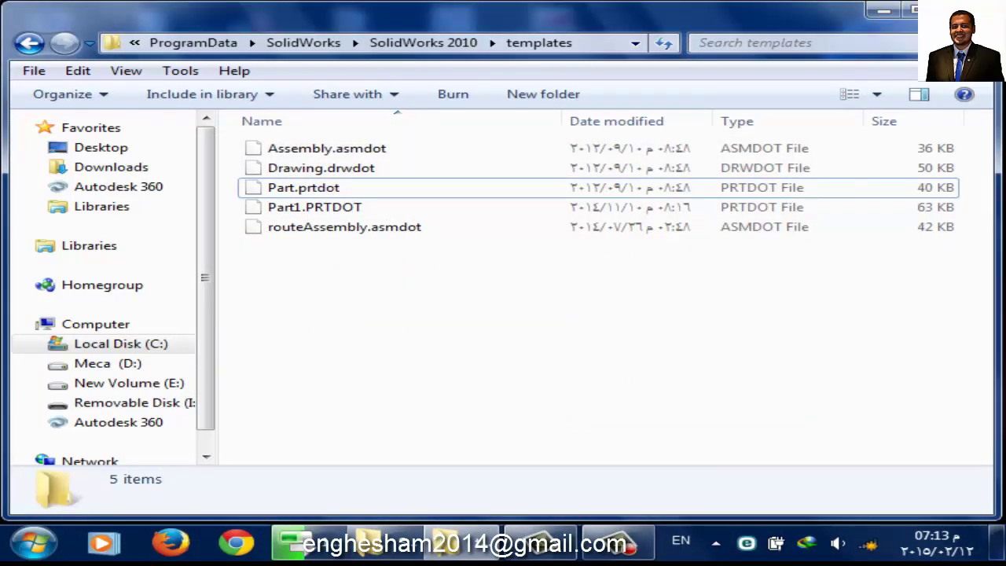
click(883, 11)
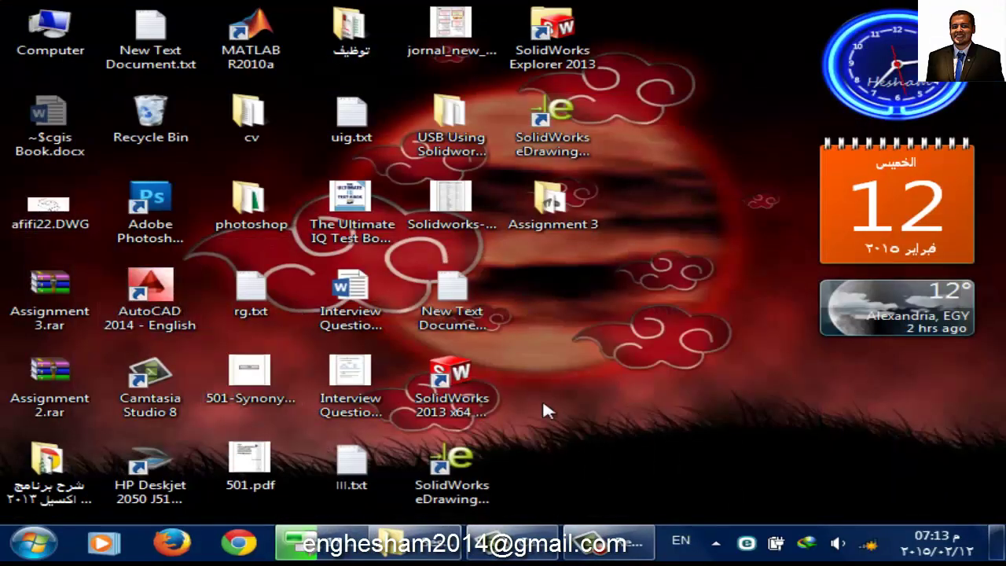
- Launch SolidWorks 2013 x64 Edition from its desktop shortcut
click(460, 393)
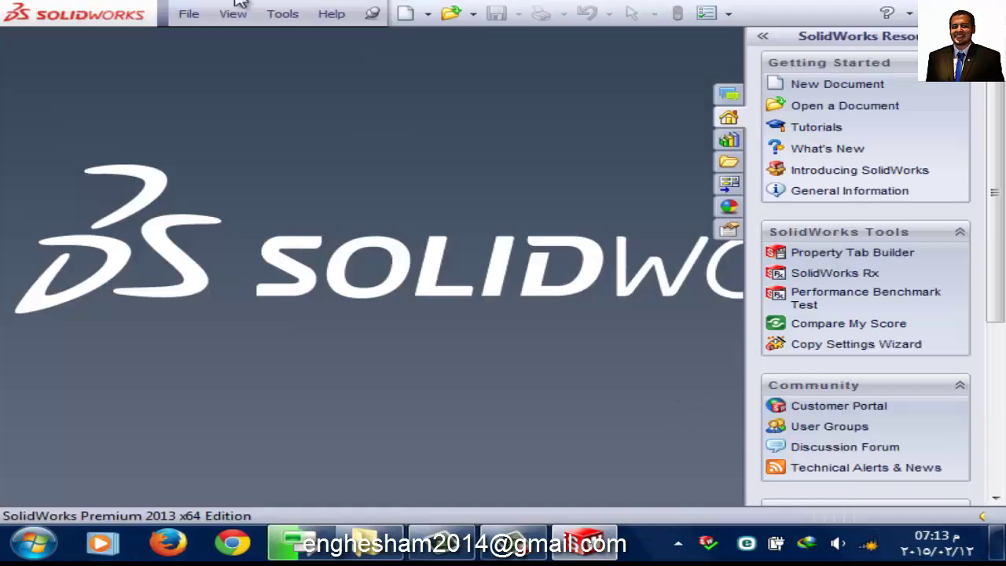
- Create a new part, Part1, from the Part template in the Novice view
click(410, 16)
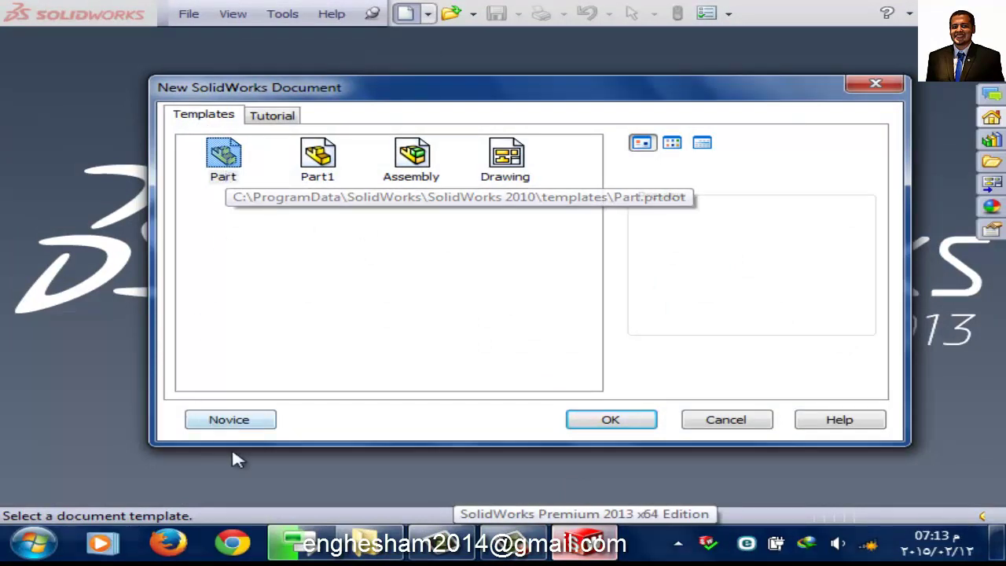
click(218, 422)
click(579, 423)
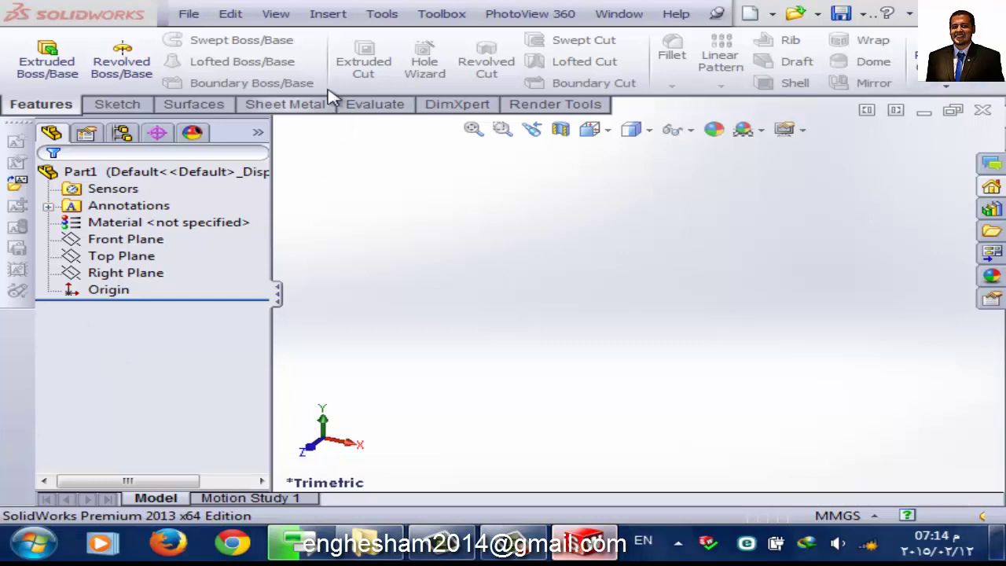
- On the Top Plane, sketch a center rectangle centred at the origin and exit the sketch
click(96, 243)
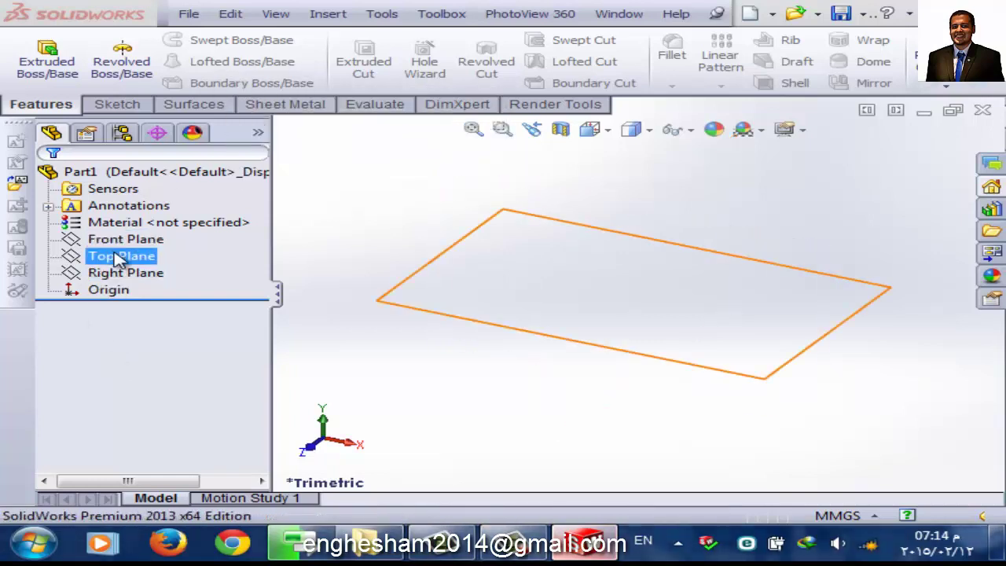
click(118, 258)
click(131, 226)
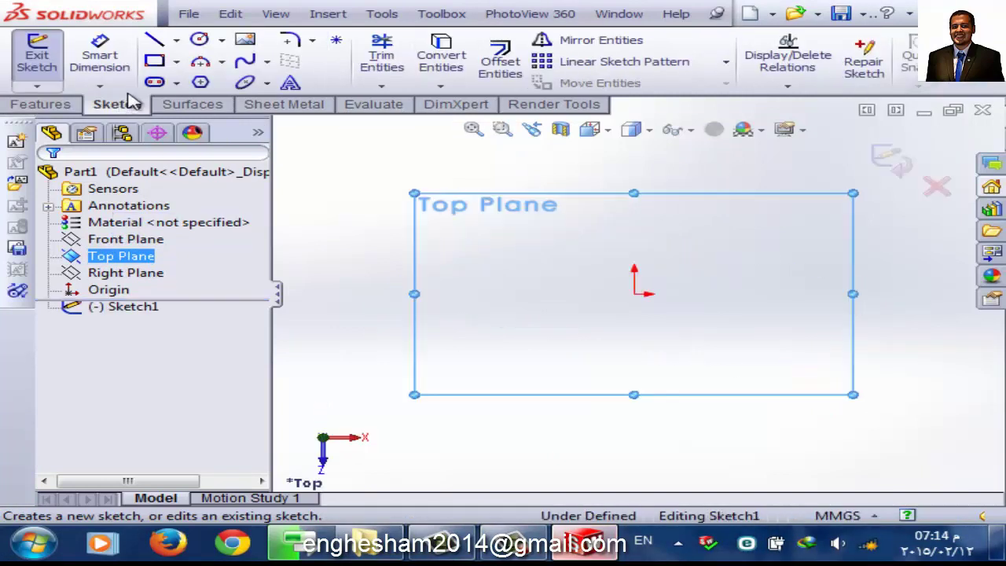
click(154, 61)
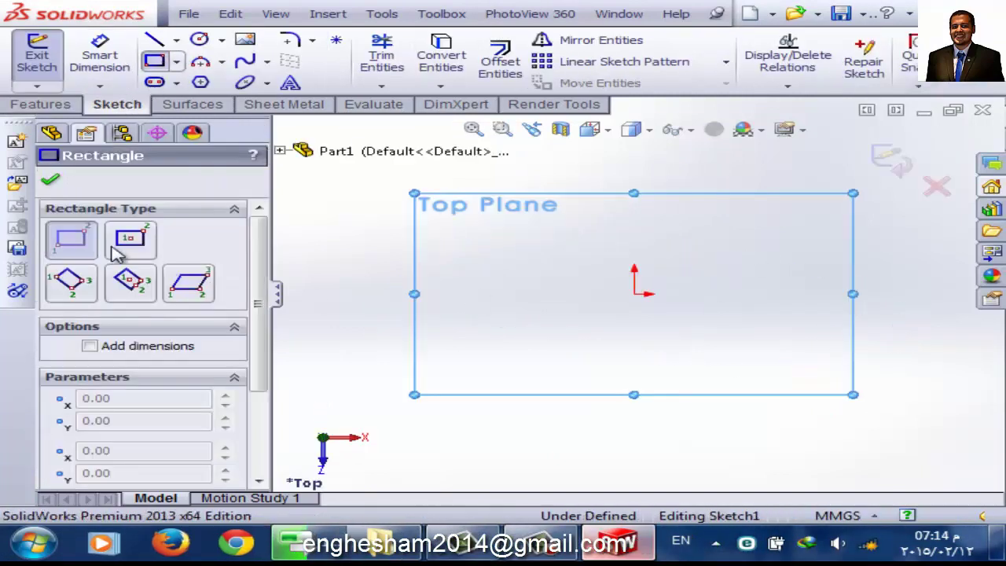
click(130, 239)
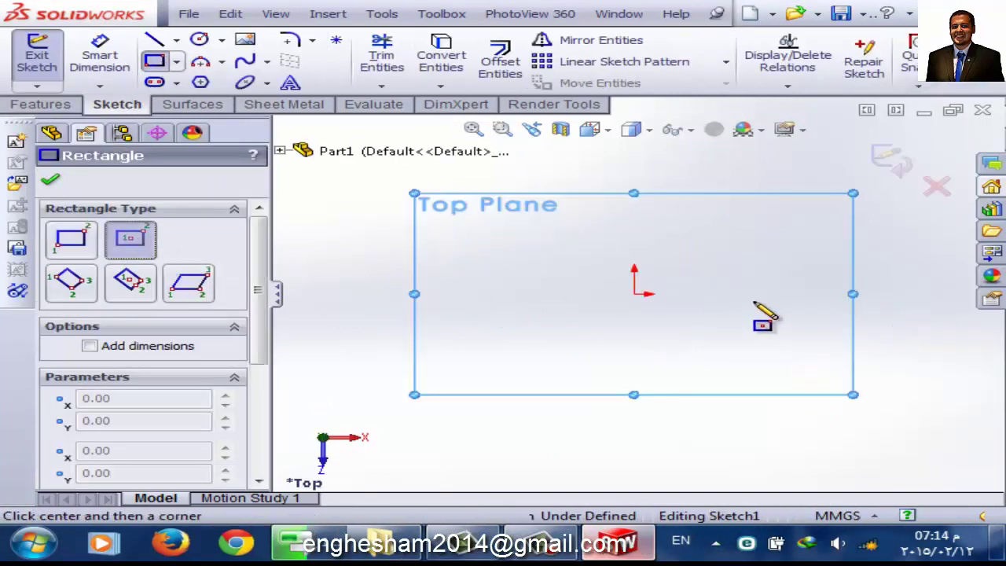
click(635, 294)
click(738, 212)
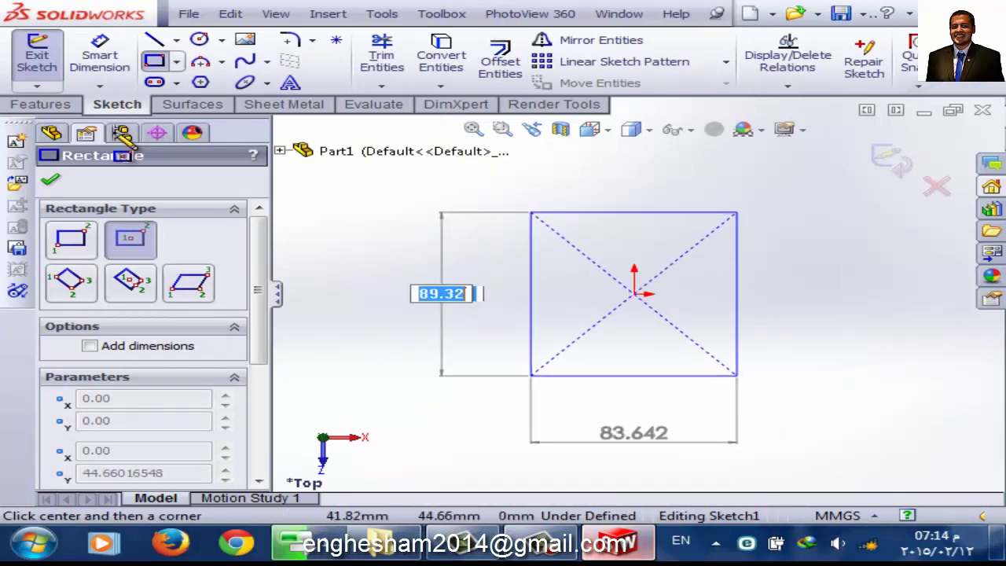
click(39, 59)
click(40, 104)
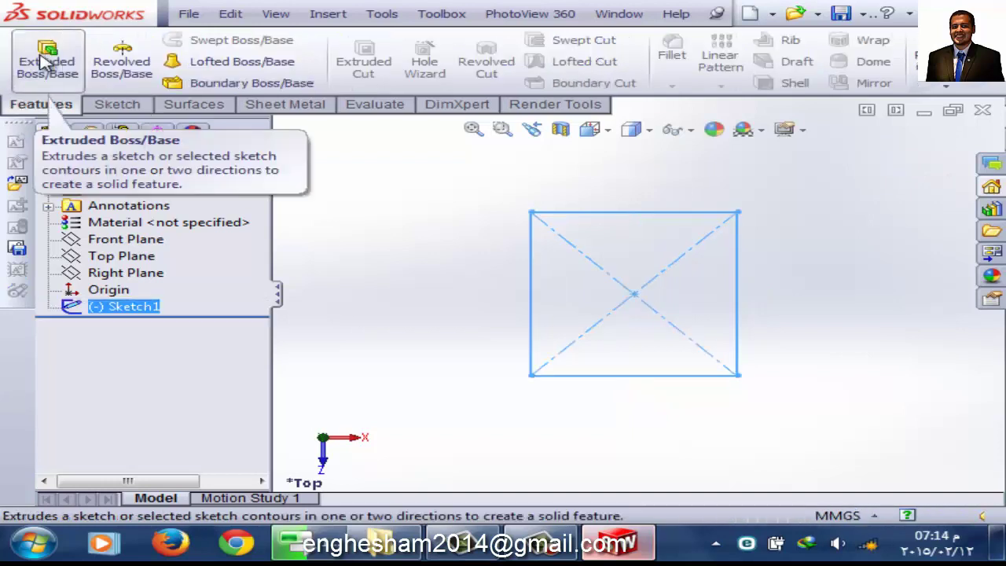
click(47, 59)
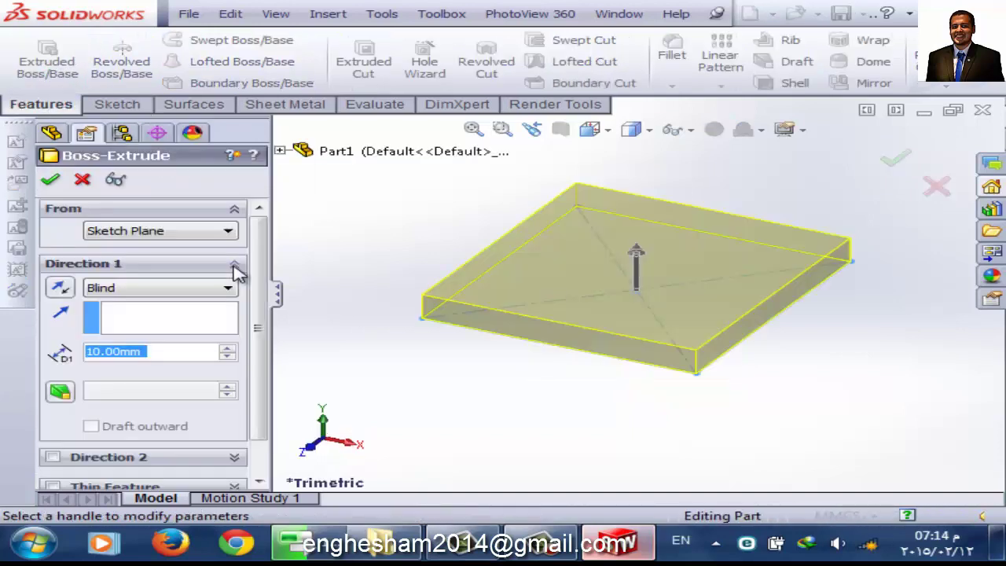
- Confirm the 10 mm plate and sketch a narrow rectangle strip along its top-face edge
click(49, 180)
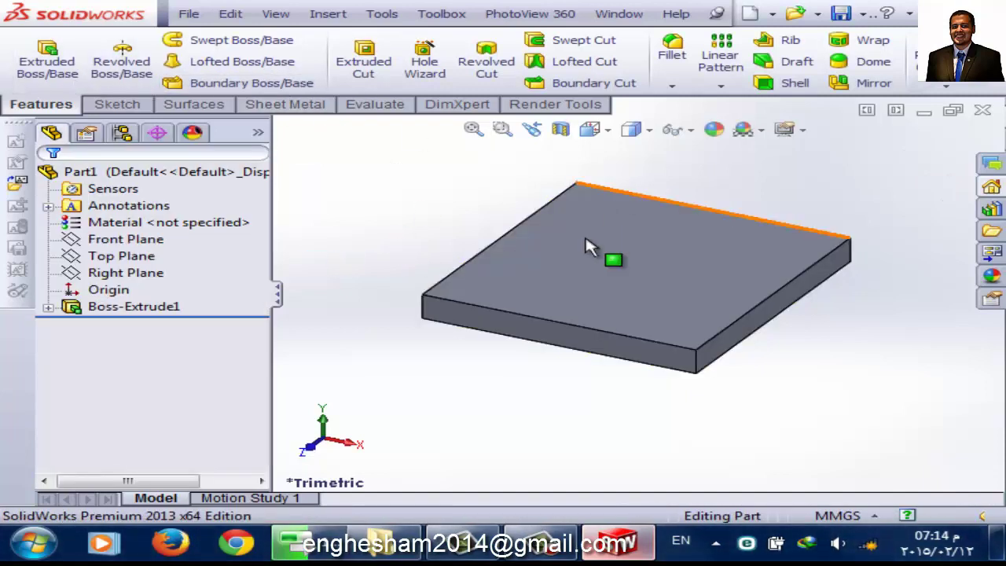
click(657, 242)
click(652, 214)
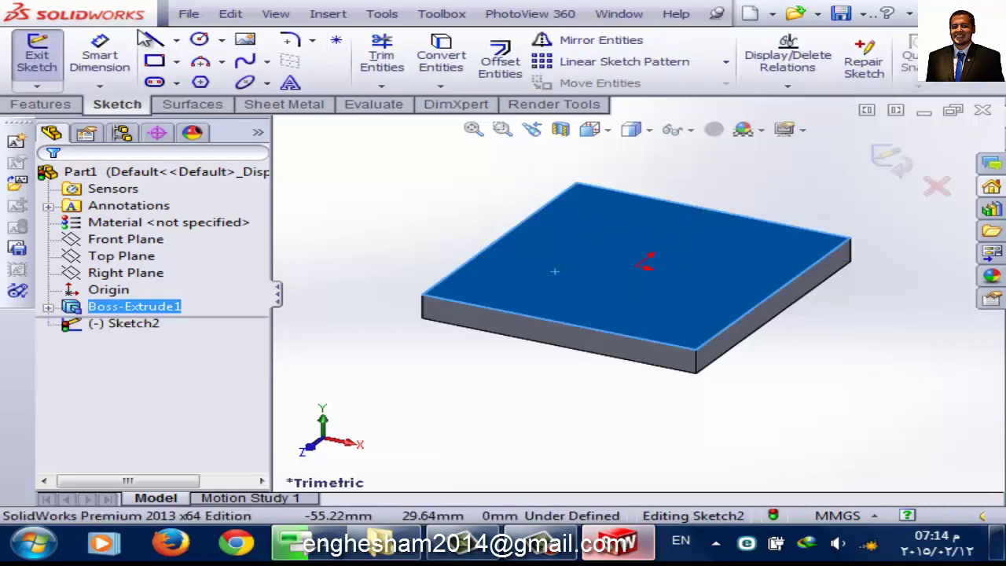
key(r)
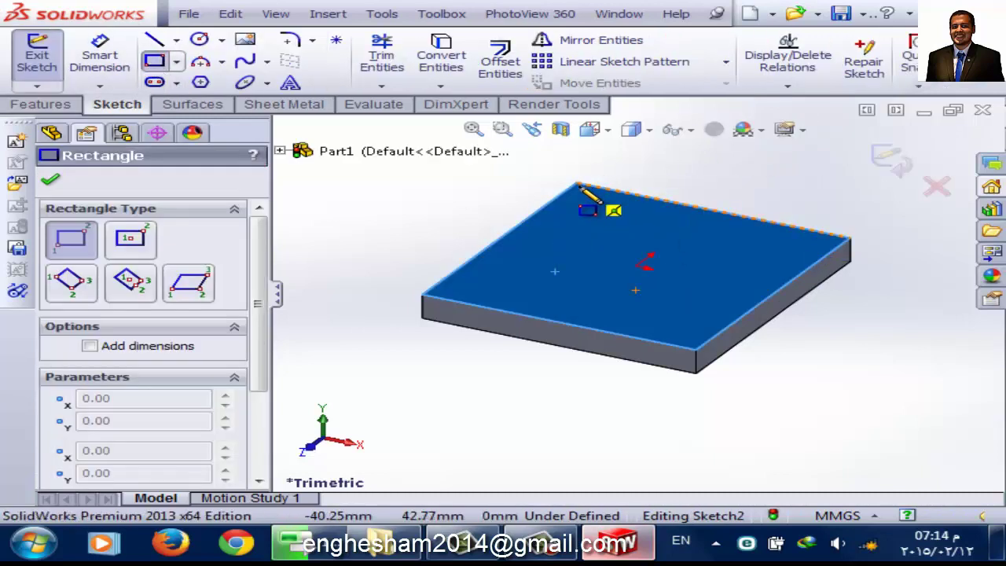
click(576, 185)
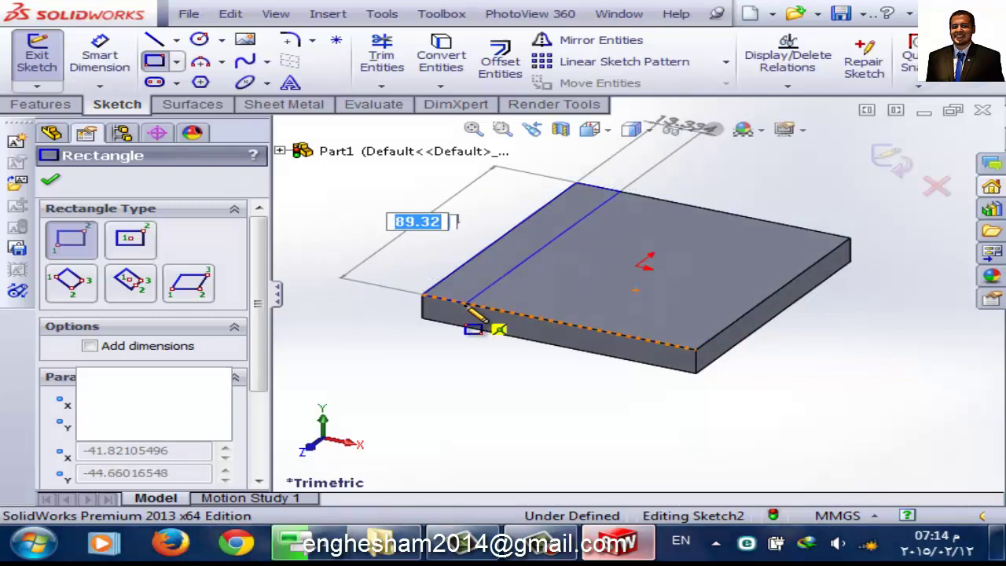
click(466, 304)
click(32, 55)
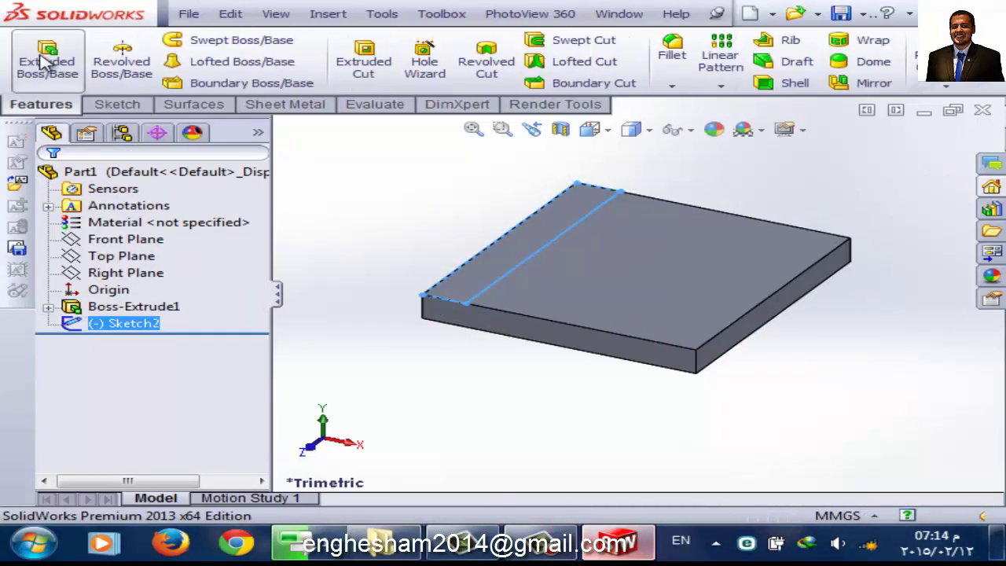
- Extrude the strip 50 mm into a wall, forming the L-shaped part
click(45, 57)
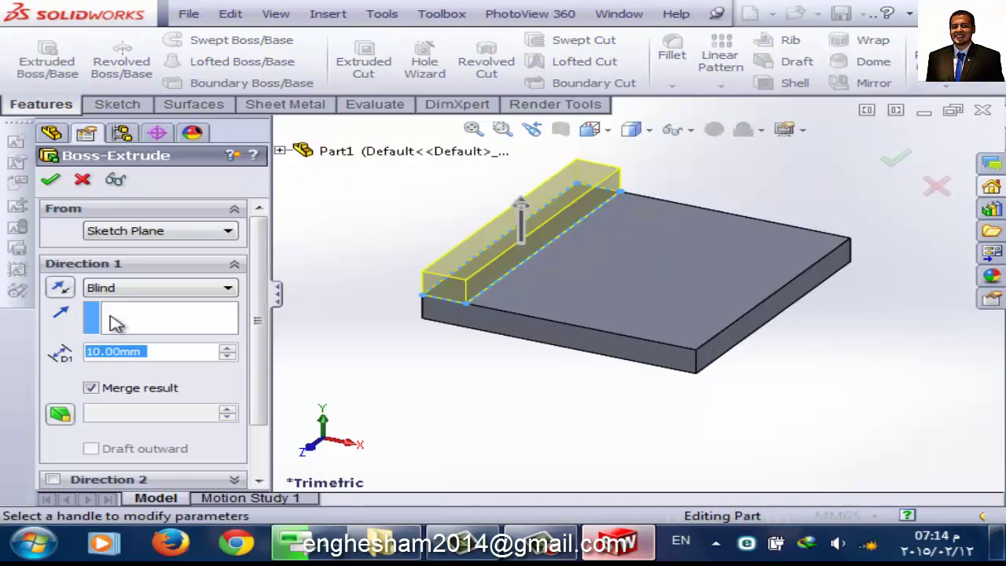
click(227, 349)
click(227, 348)
click(227, 348)
click(227, 348)
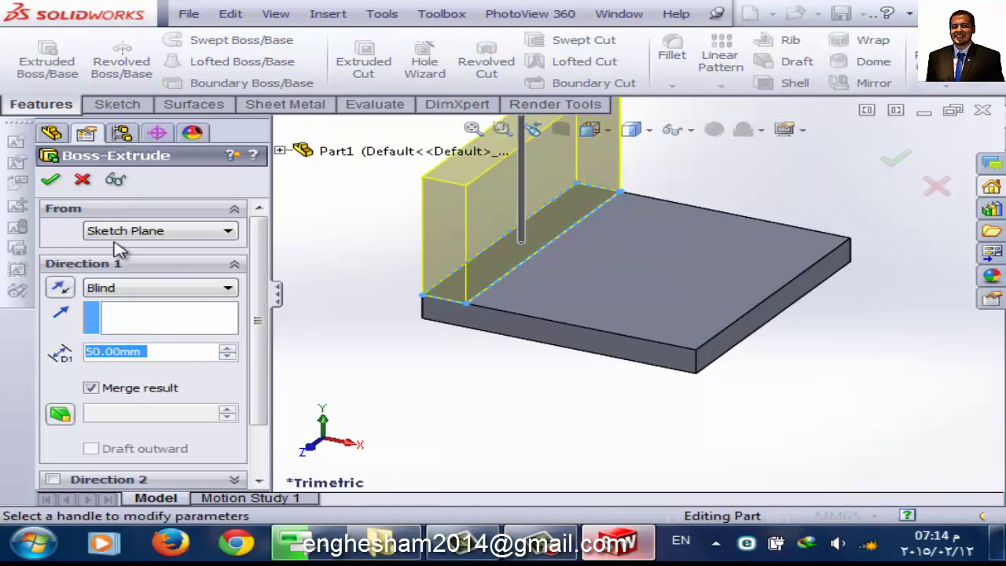
click(49, 182)
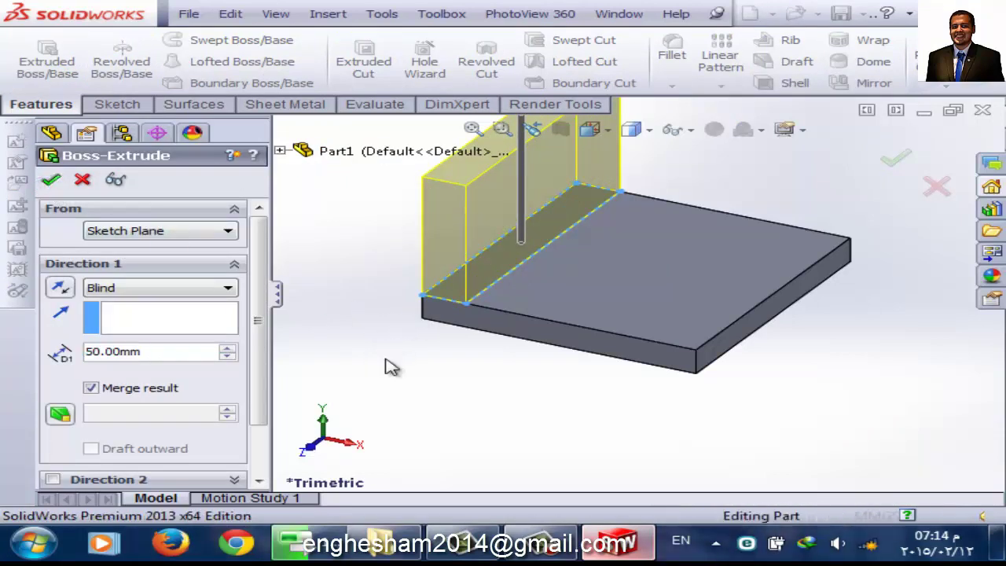
scroll(646, 250, up, 2)
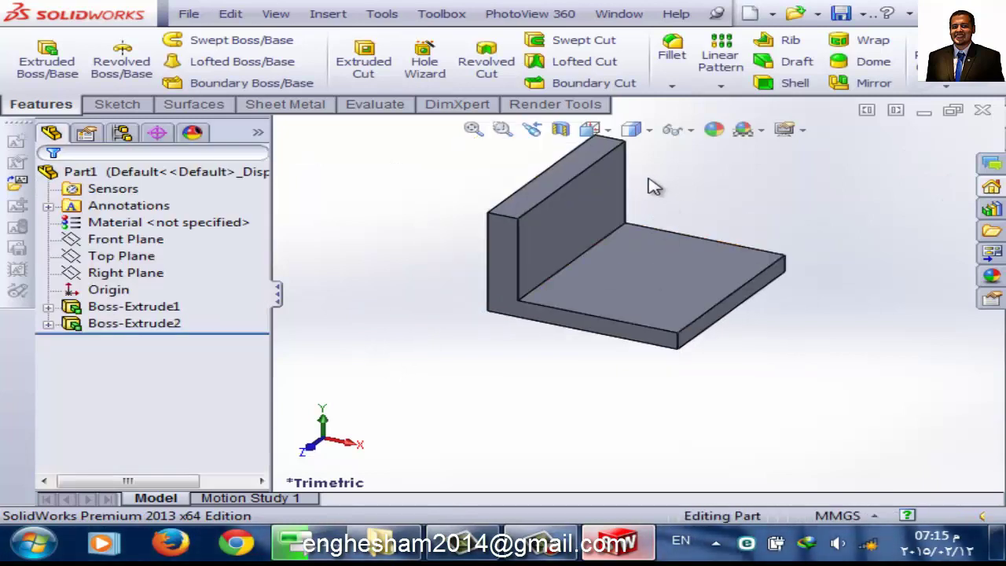
mouse_move(598, 243)
middle_down()
mouse_move(589, 292)
mouse_move(586, 252)
middle_up()
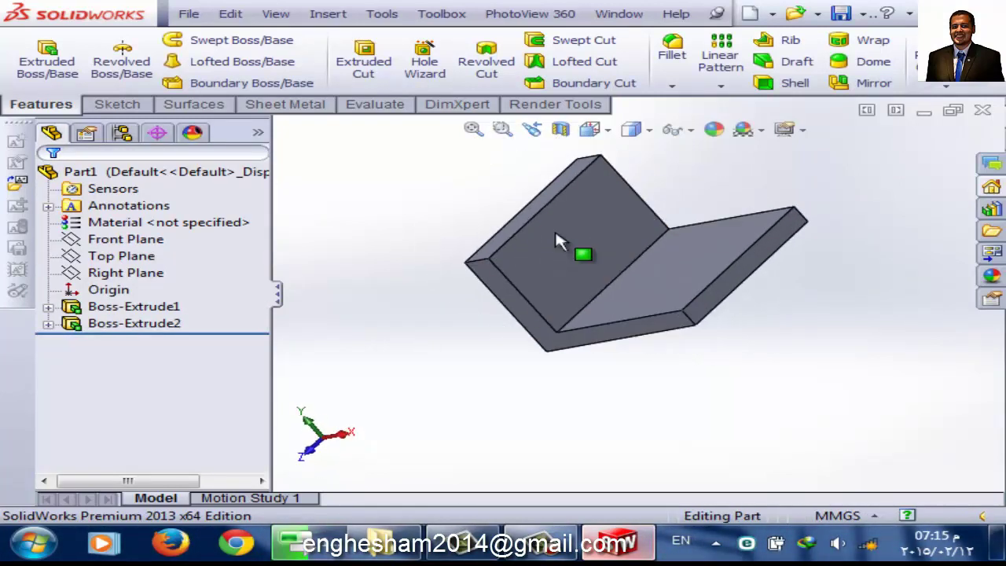
mouse_move(658, 275)
middle_down()
mouse_move(621, 314)
mouse_move(527, 286)
middle_up()
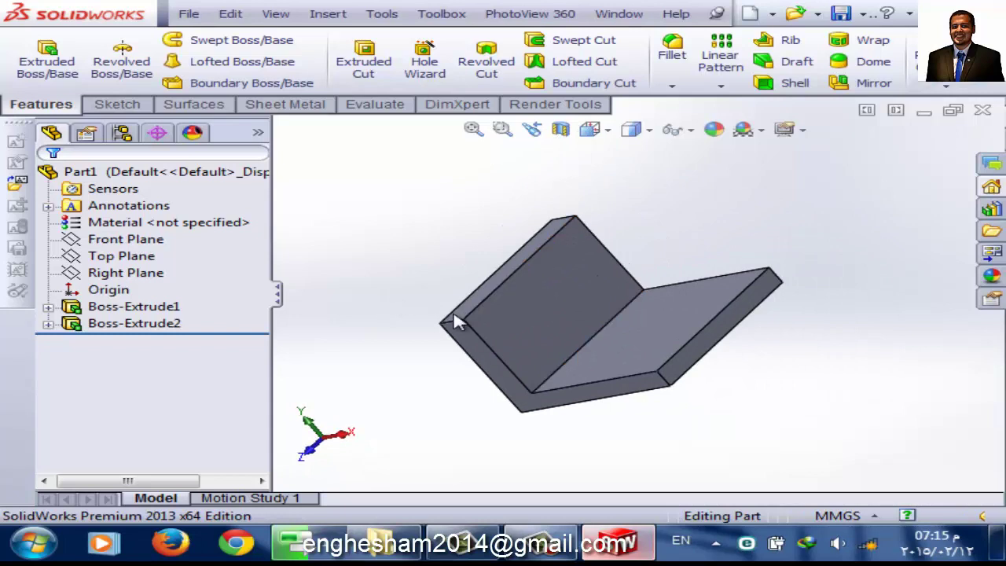
key(space)
- Create Plane1 as a mid plane between the two L-shaped end faces
click(643, 372)
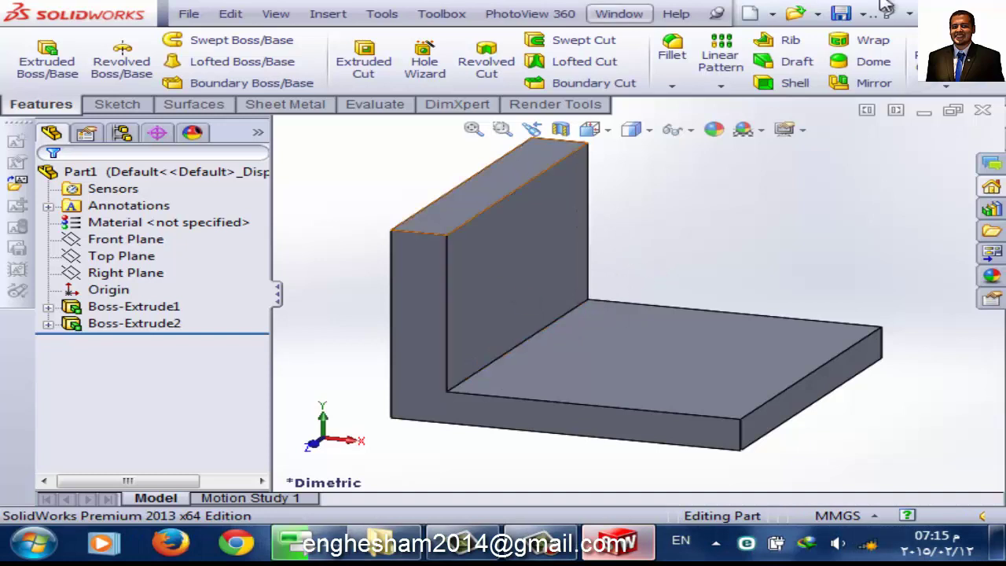
click(936, 79)
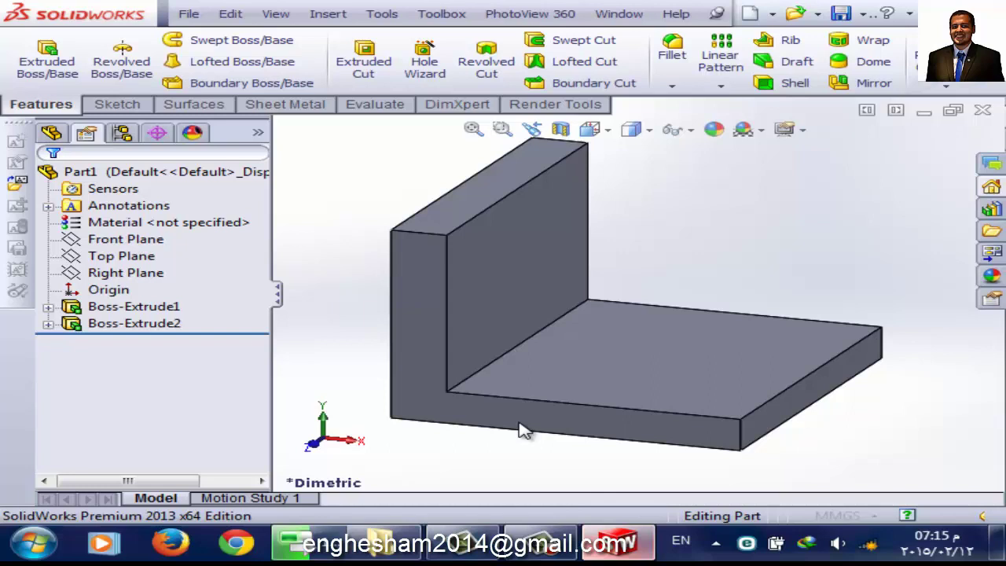
key(p)
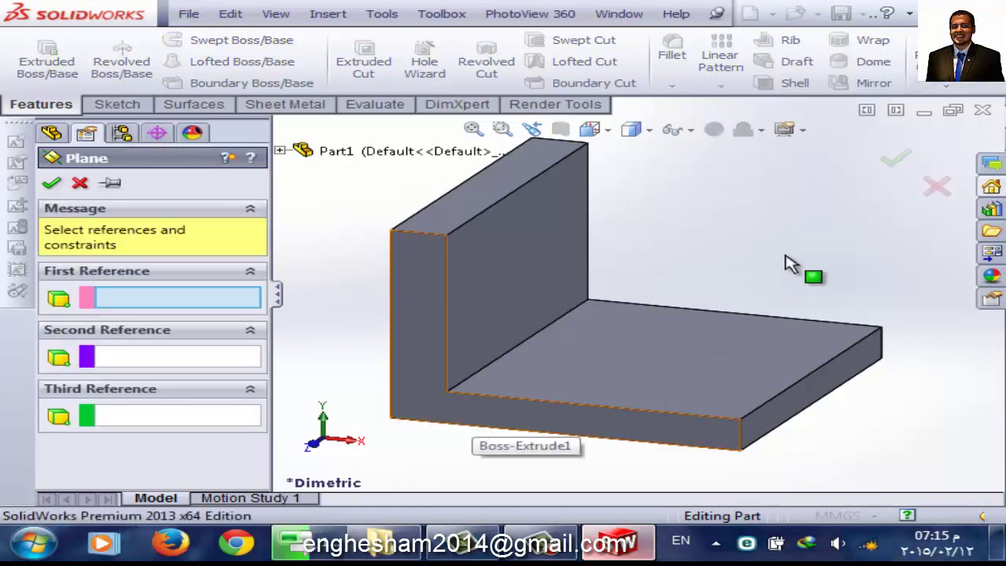
click(774, 291)
middle_drag(775, 299, 751, 340)
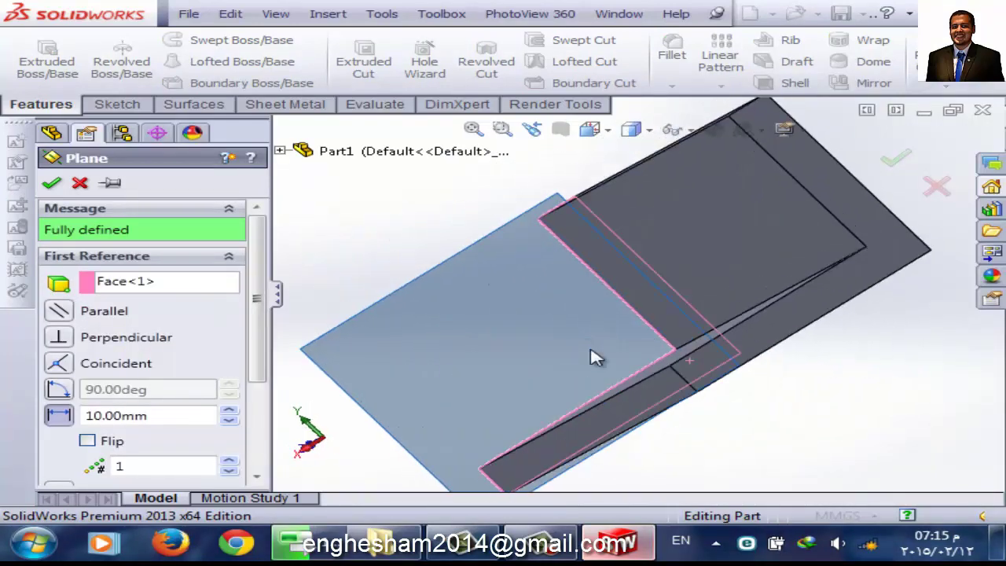
key(ctrl+7)
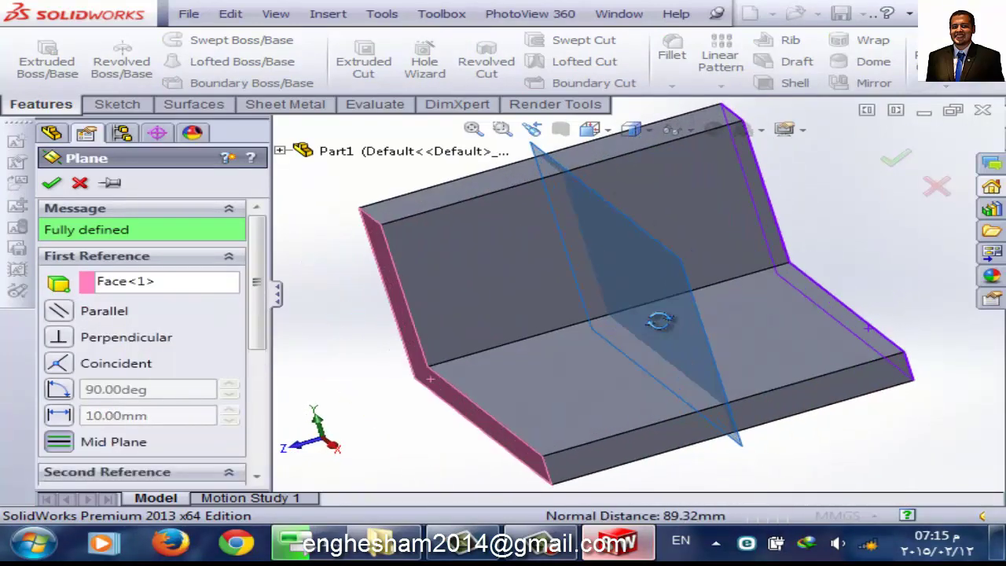
click(52, 185)
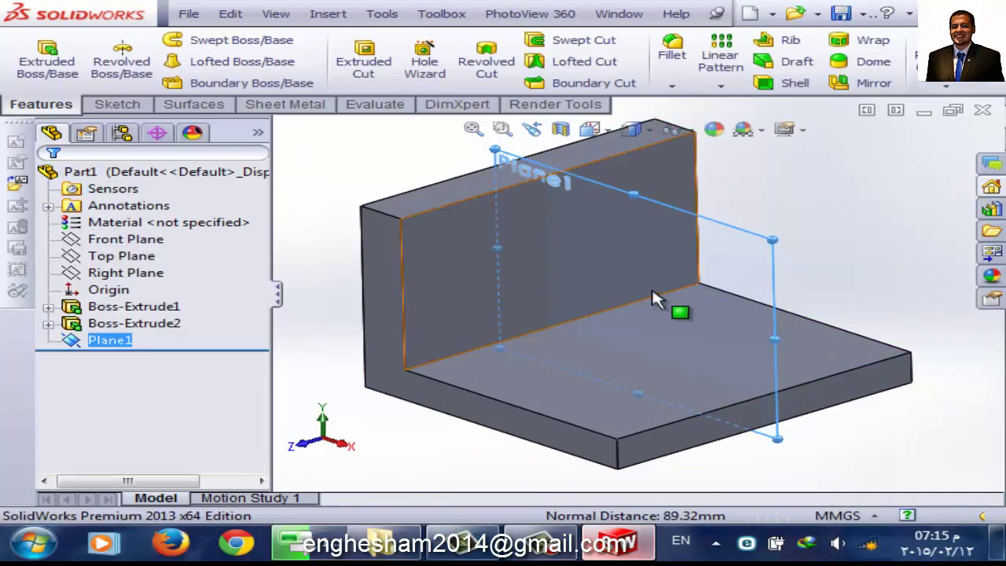
mouse_move(658, 298)
middle_down()
mouse_move(720, 270)
mouse_move(710, 283)
mouse_move(703, 277)
middle_up()
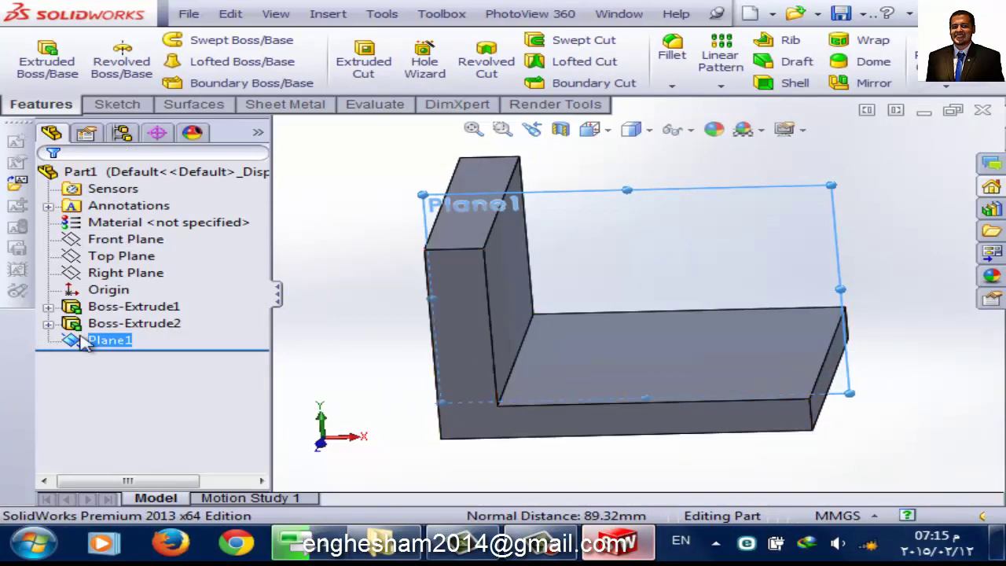
- On Plane1, sketch a diagonal line from the wall's top inner corner to the plate's far corner
ctrl+click(122, 325)
click(110, 307)
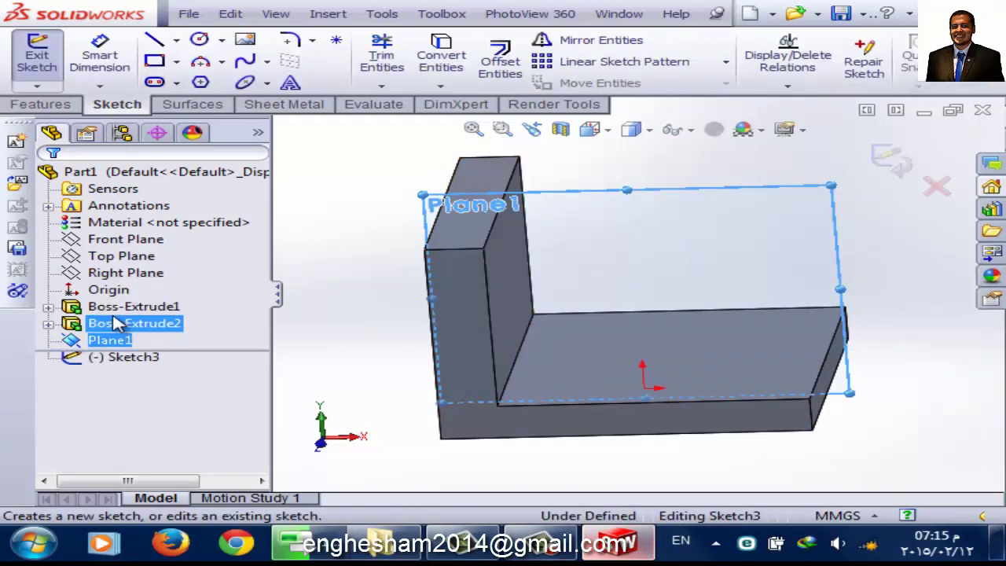
key(space)
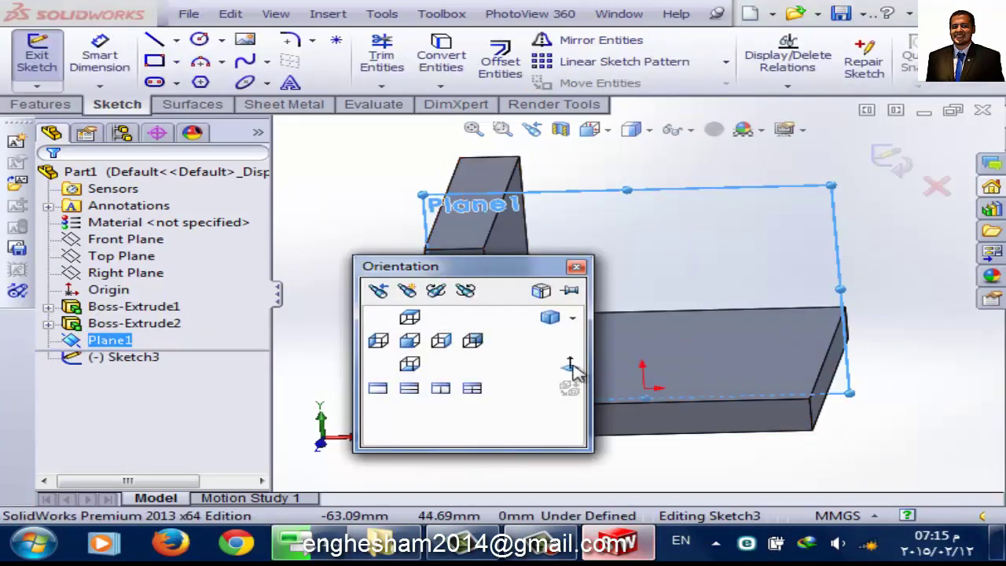
click(570, 370)
click(155, 41)
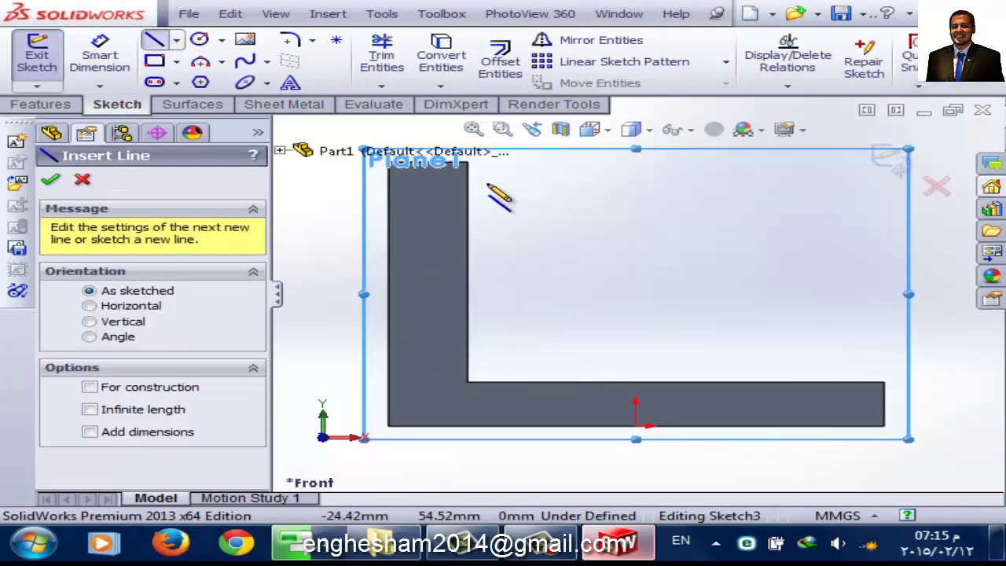
click(468, 163)
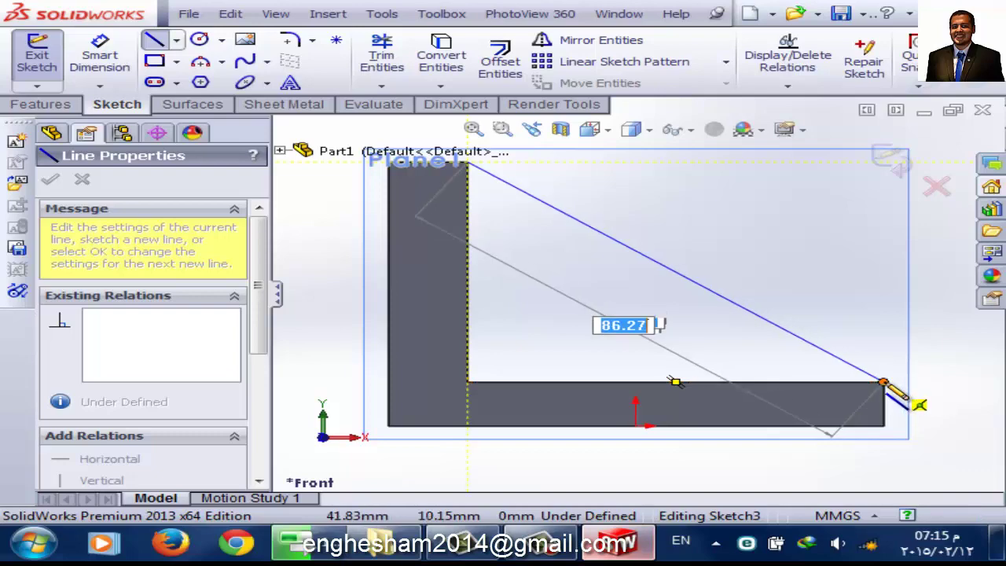
click(883, 384)
key(Escape)
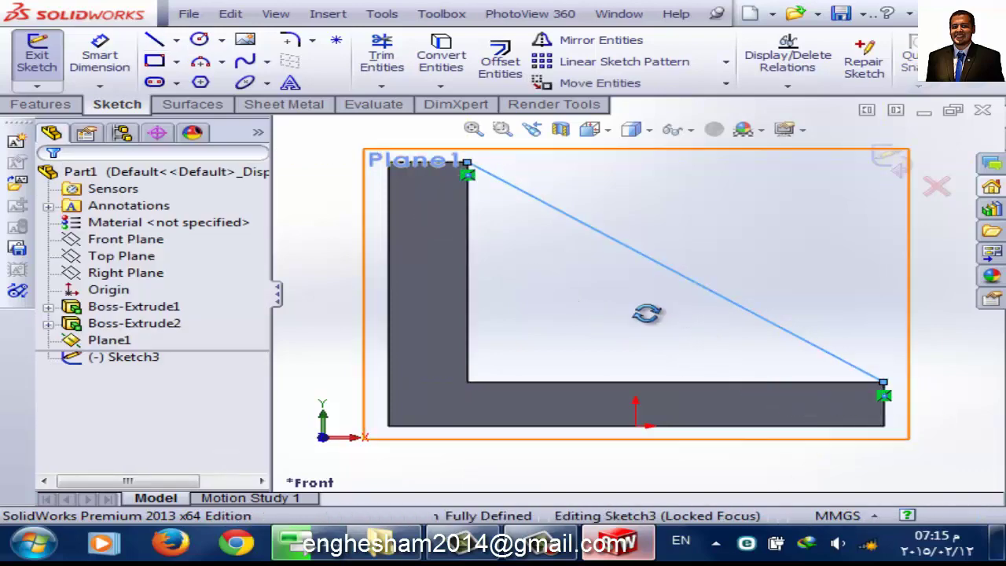
middle_drag(647, 309, 638, 340)
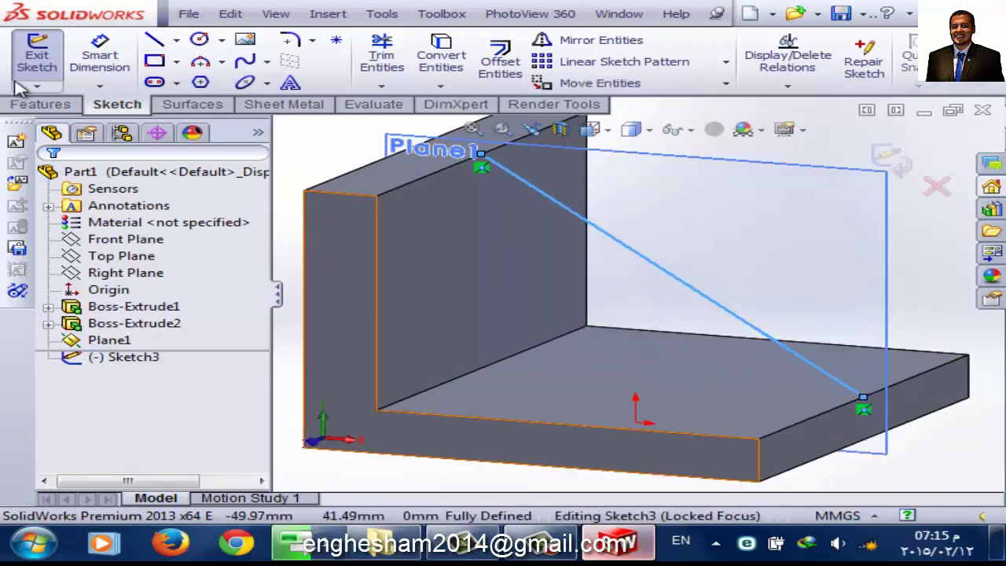
click(35, 59)
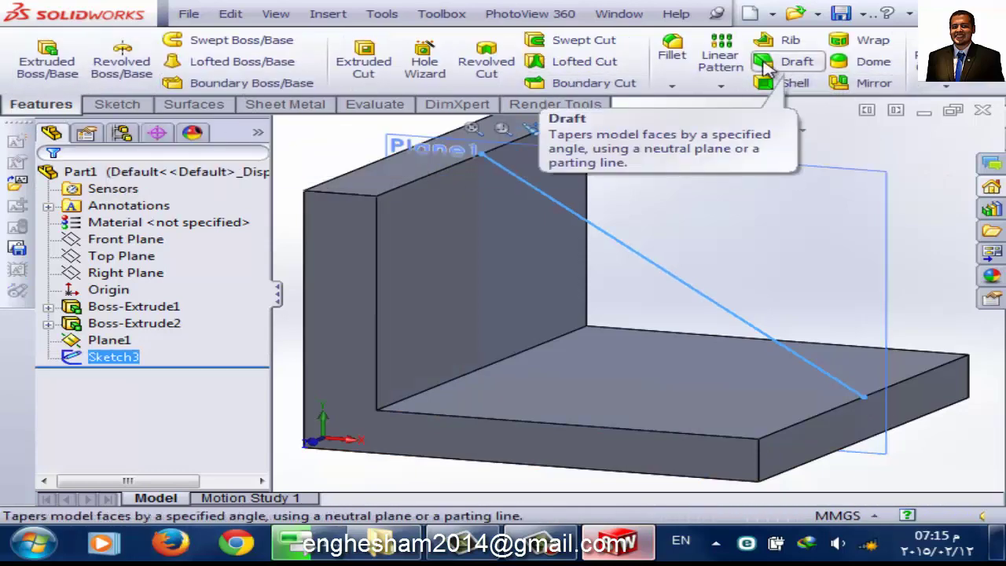
click(790, 40)
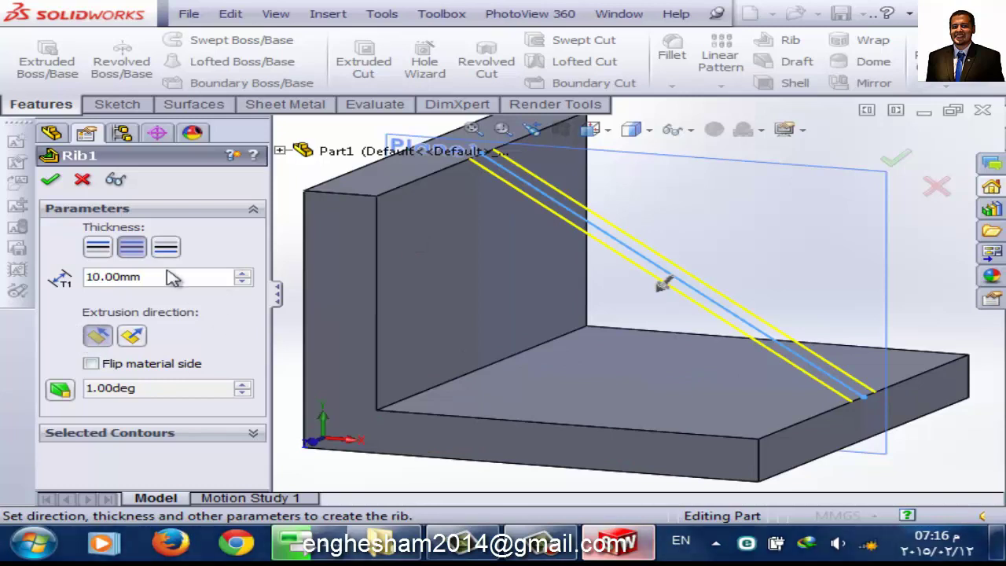
- Make Rib1 10 mm thick on both sides of the line, then hide Plane1
click(47, 181)
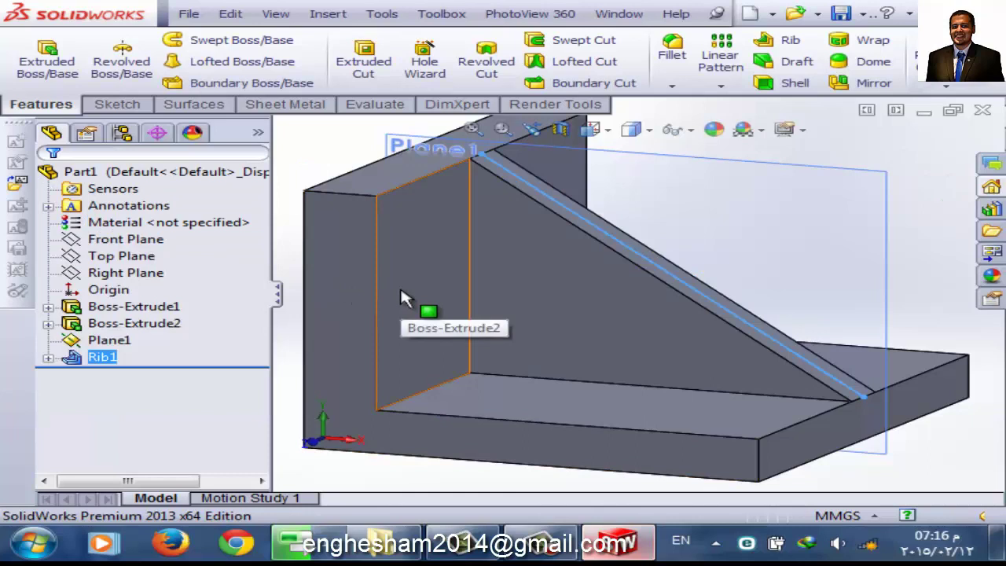
click(102, 358)
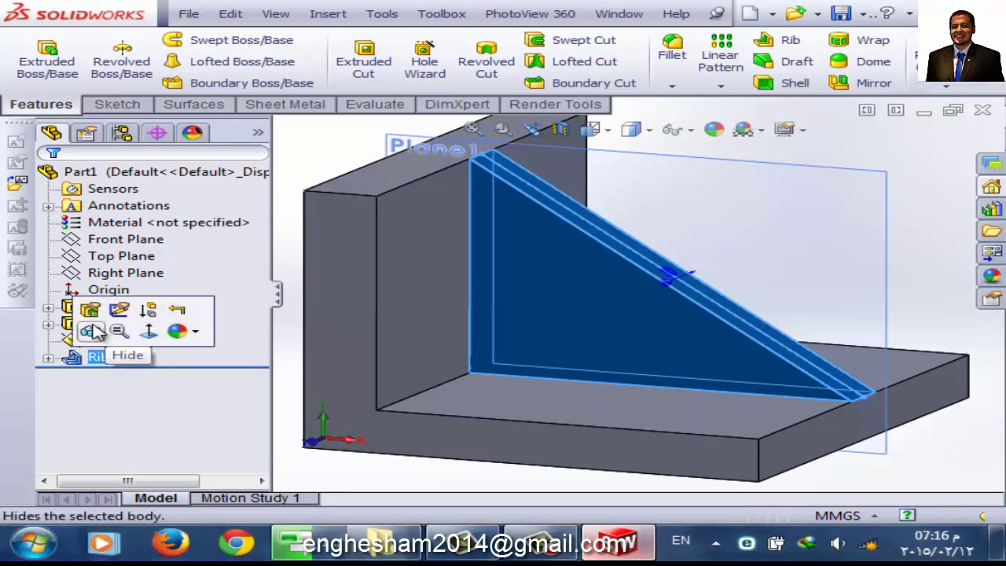
click(88, 327)
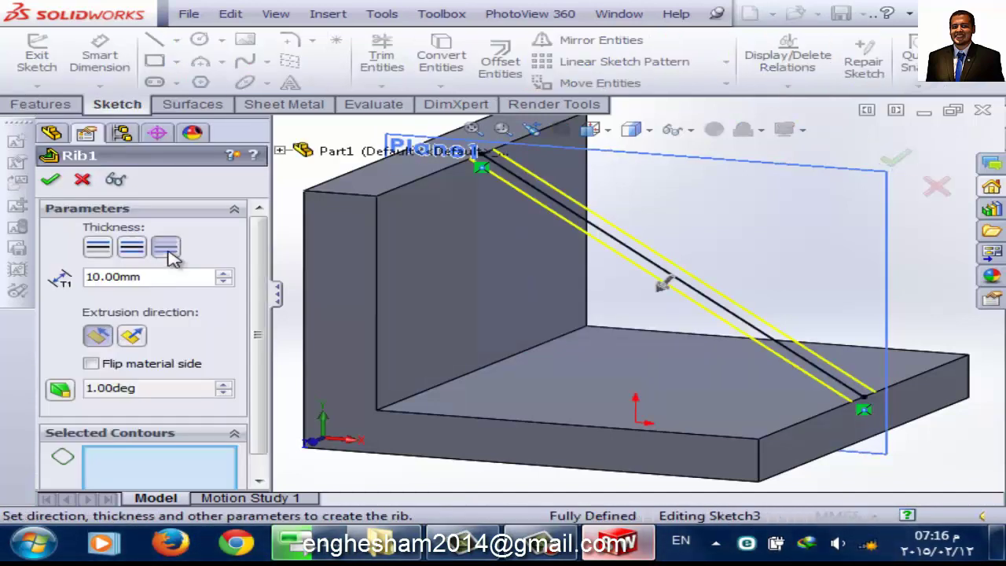
click(168, 253)
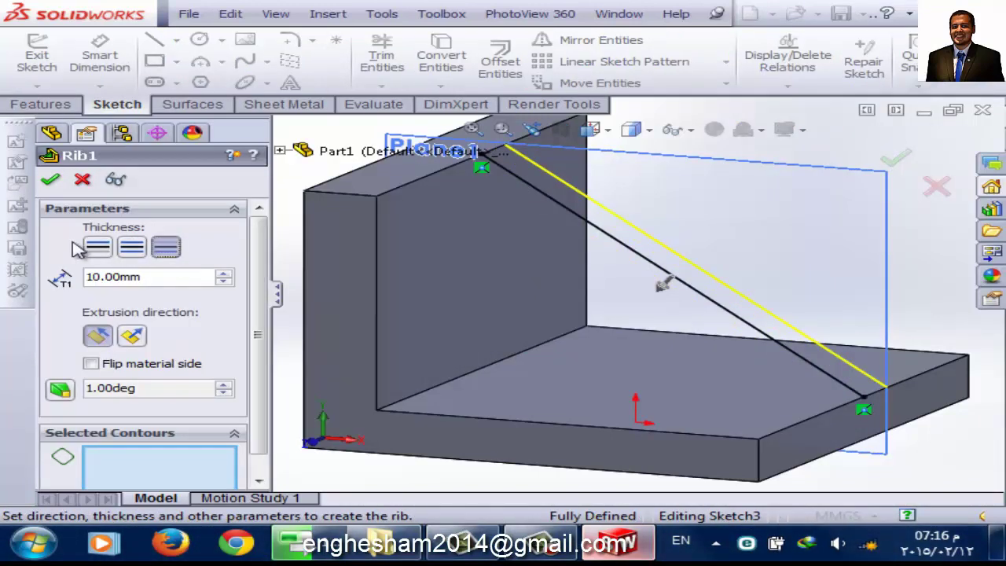
click(111, 255)
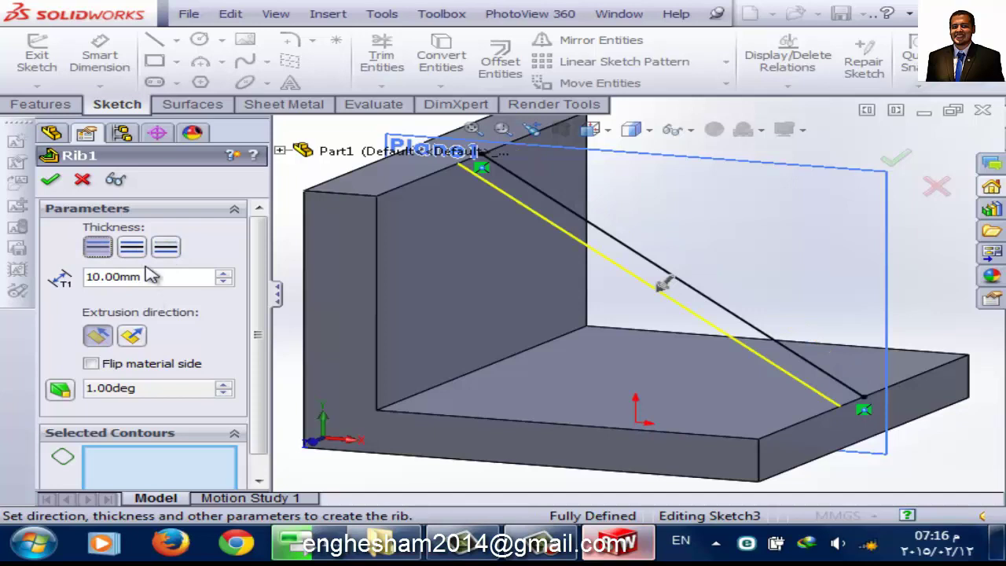
click(132, 253)
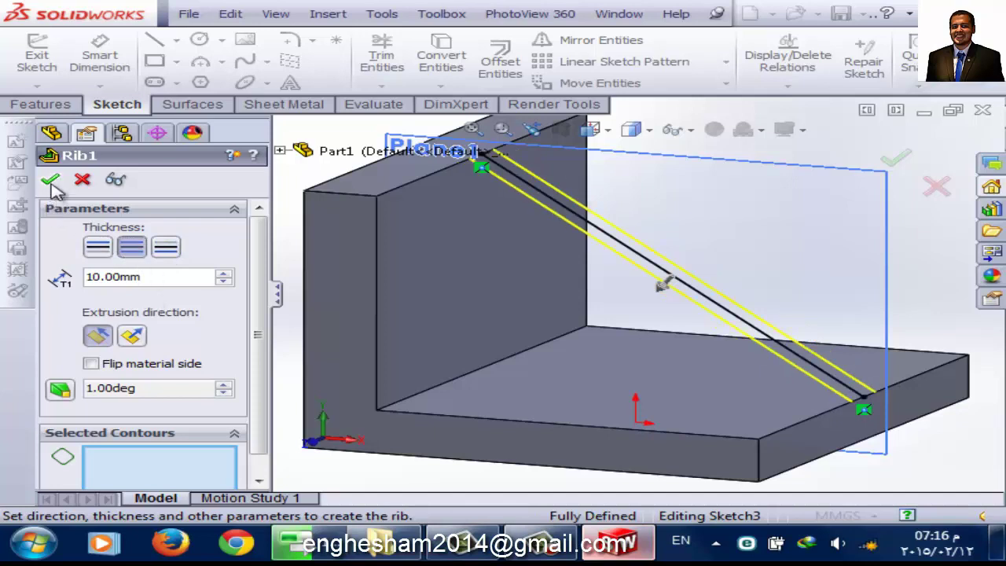
click(51, 182)
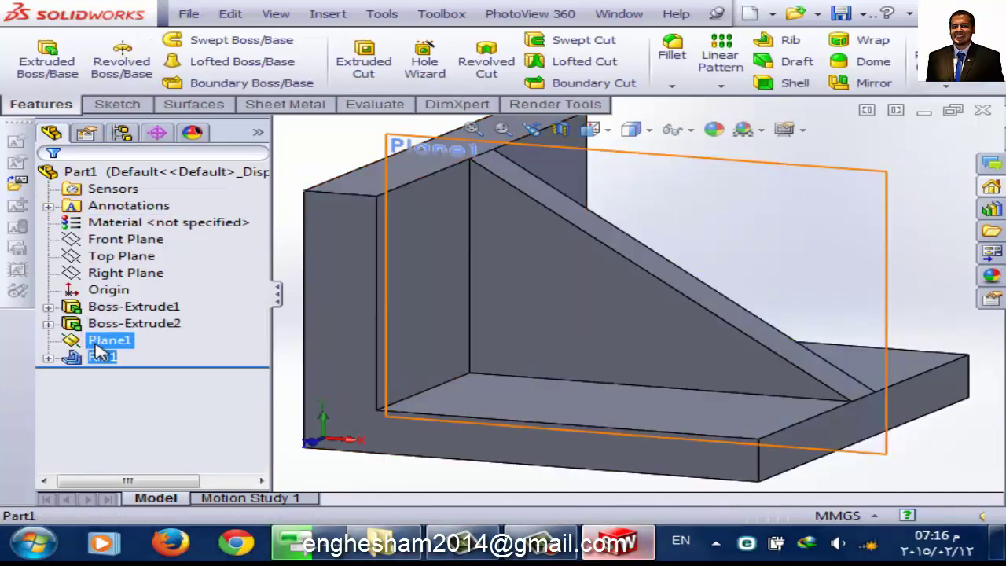
click(138, 317)
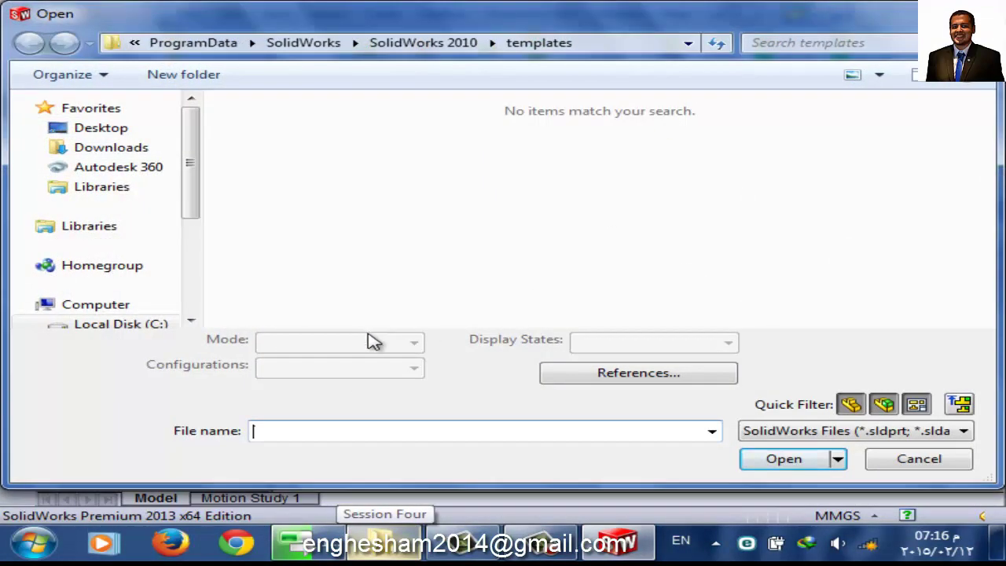
- Browse to D:\Meca Programs\solid work\Solid Work Course\works in the Open dialog
click(98, 308)
double_click(590, 161)
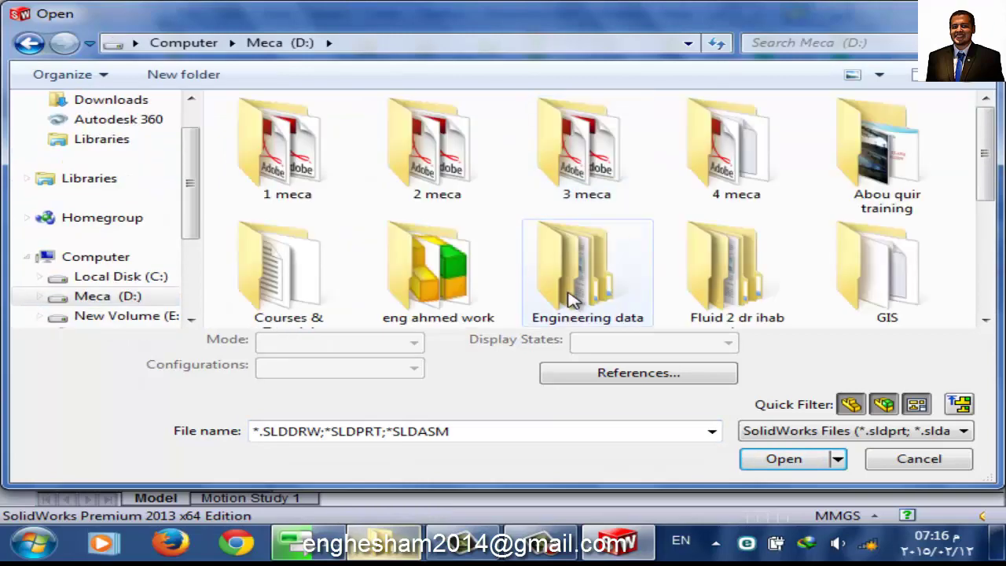
scroll(571, 298, down, 5)
double_click(731, 197)
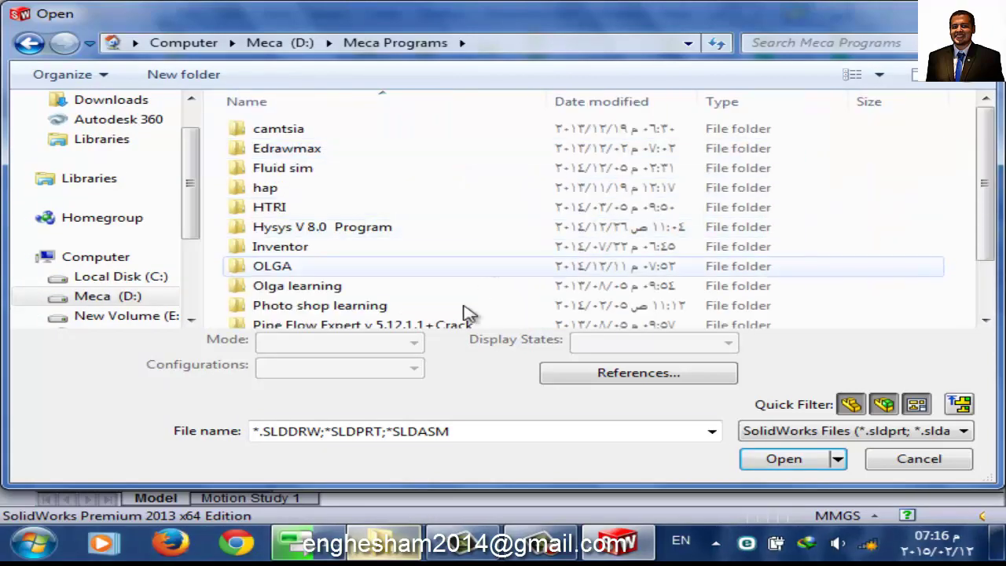
scroll(464, 313, down, 1)
double_click(315, 319)
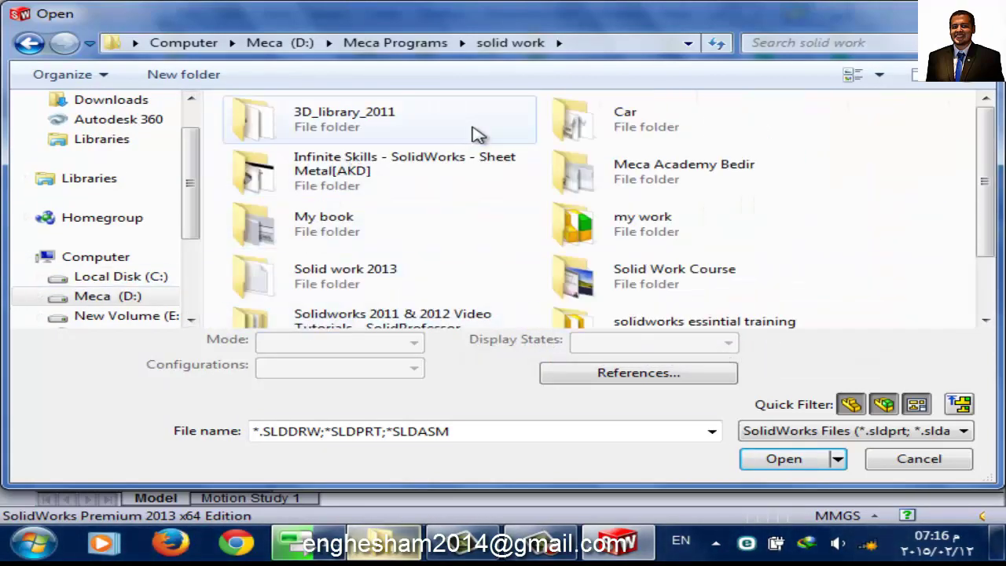
scroll(545, 274, down, 1)
double_click(561, 195)
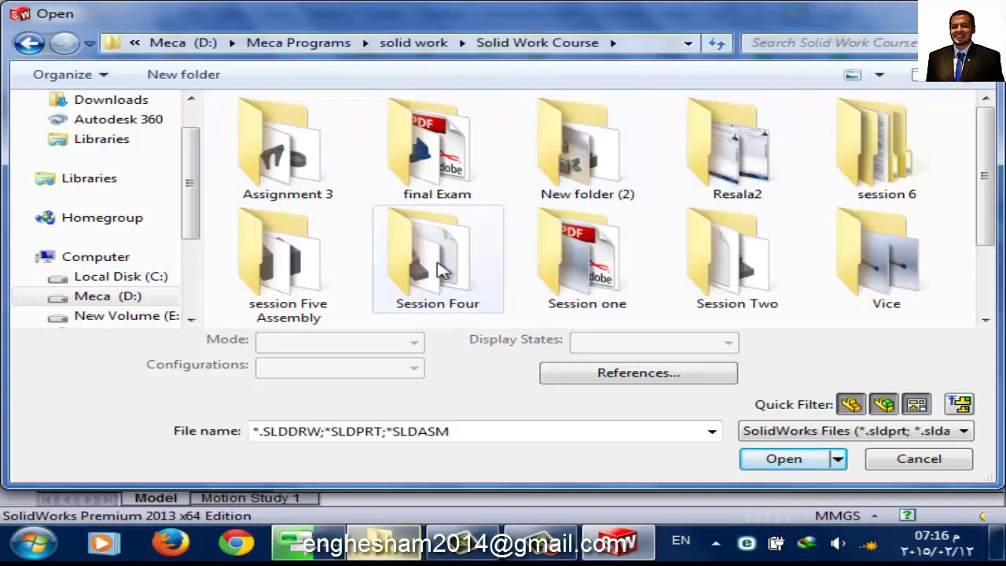
scroll(778, 274, down, 1)
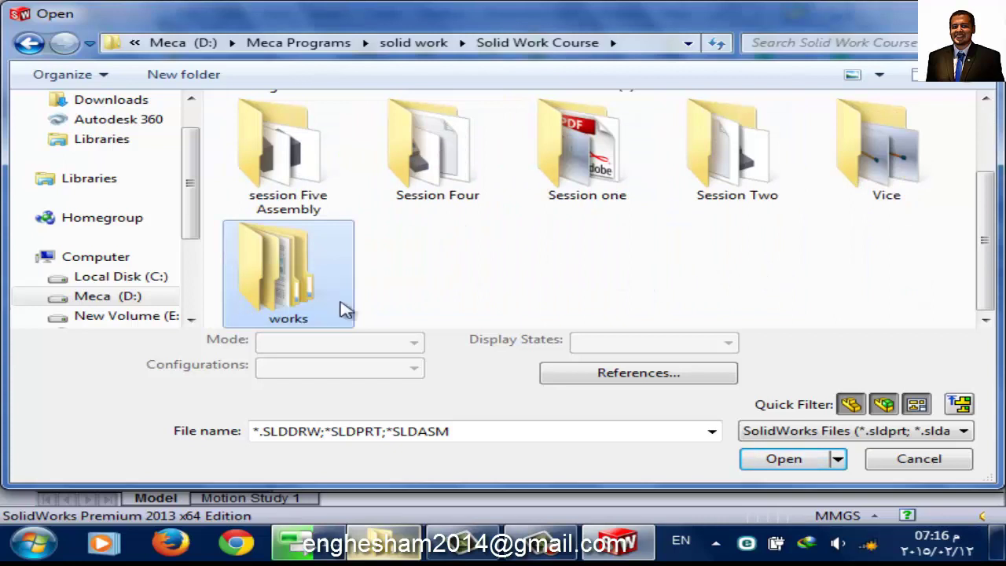
double_click(310, 297)
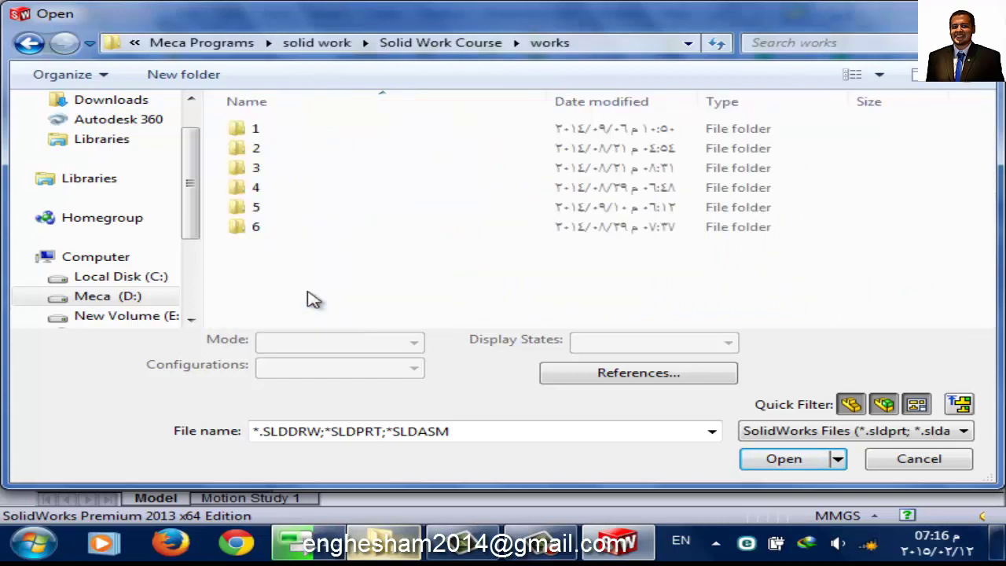
- Look through folders 3 and 4, then open 5.SLDPRT from folder 5
click(268, 175)
double_click(270, 184)
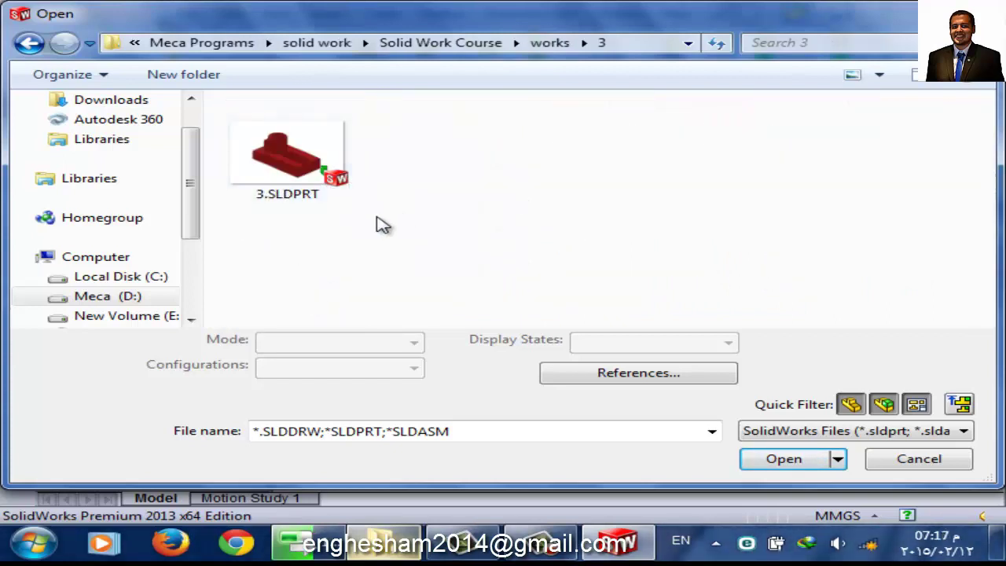
key(BackSpace)
double_click(270, 190)
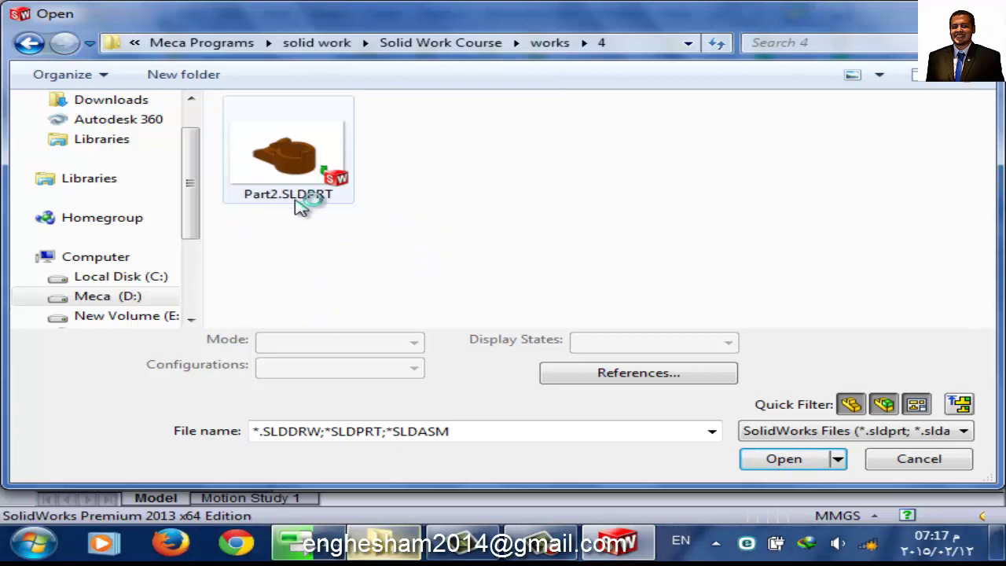
key(BackSpace)
click(265, 207)
double_click(265, 209)
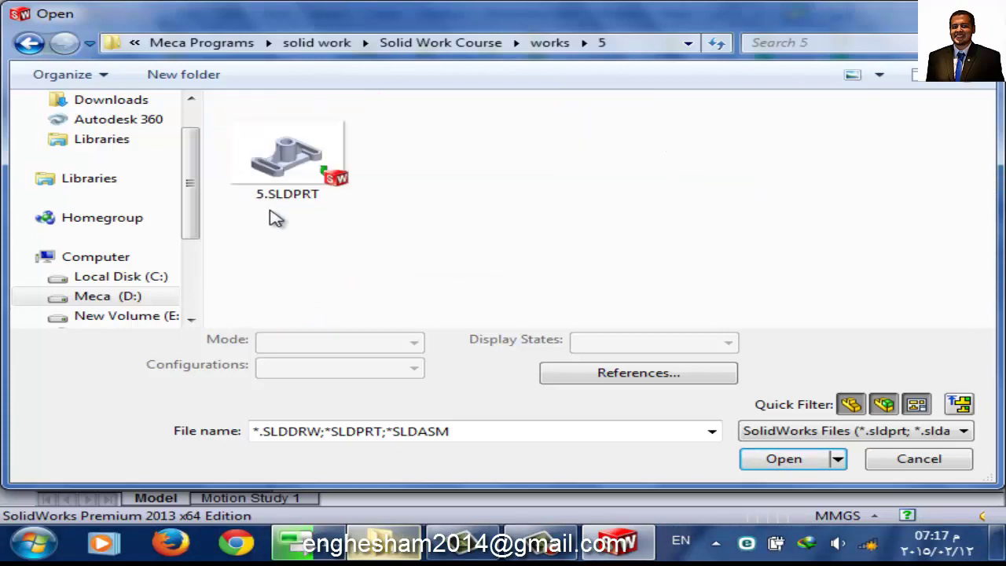
double_click(280, 153)
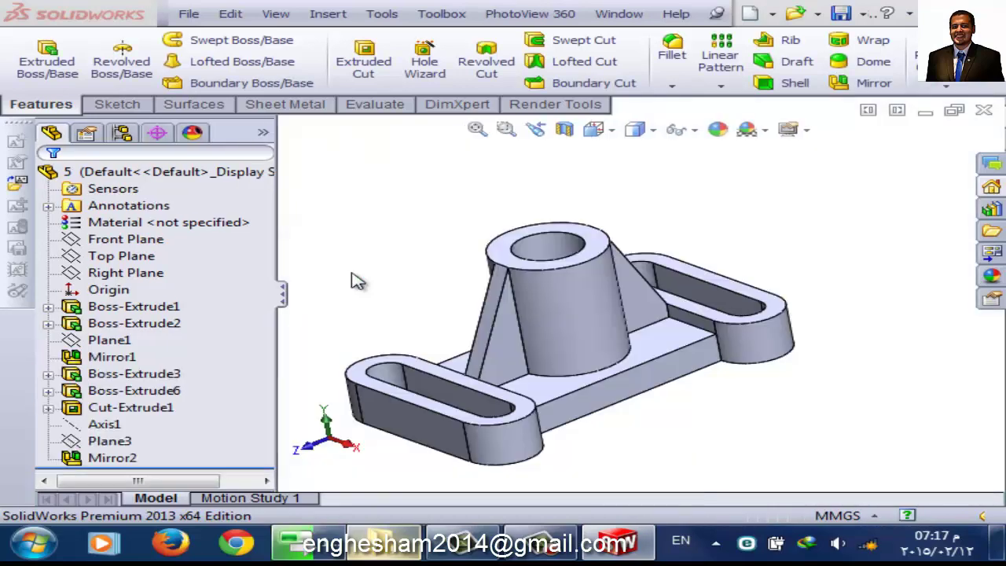
- Switch part 5 to a Dimetric view and select Sketch6 under Boss-Extrude6 in the feature tree
middle_drag(479, 433, 416, 405)
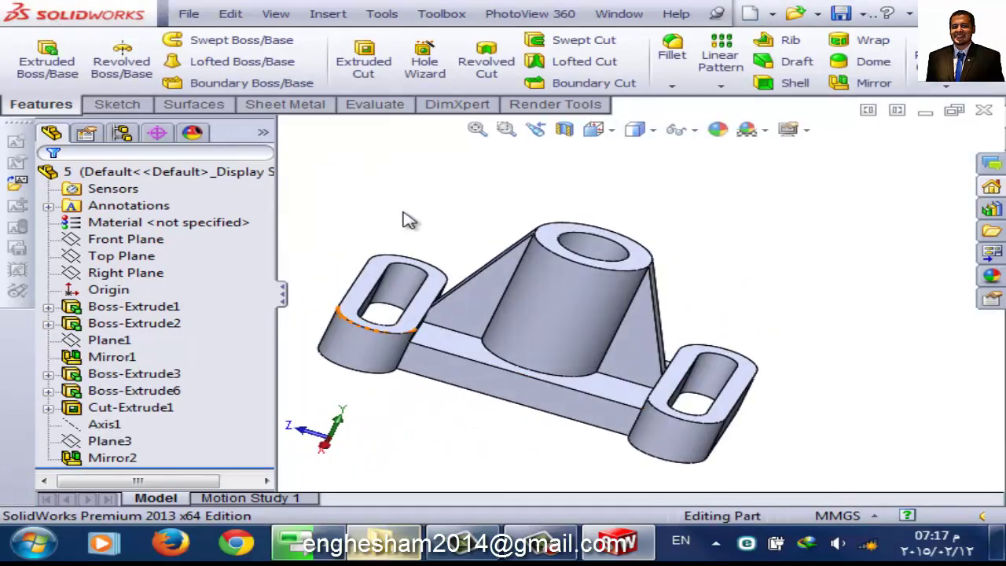
key(space)
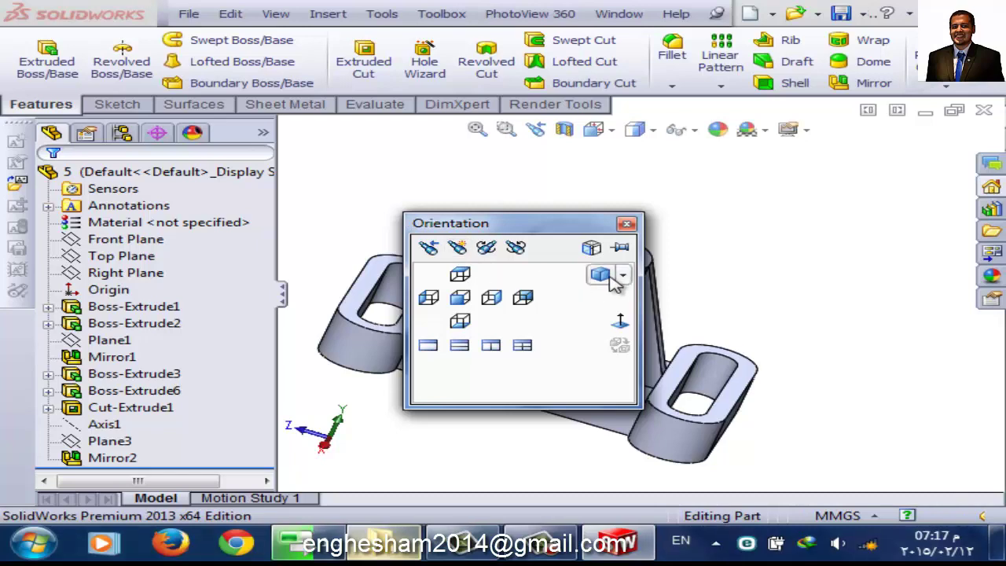
click(601, 274)
mouse_move(618, 400)
middle_down()
mouse_move(517, 408)
mouse_move(527, 407)
middle_up()
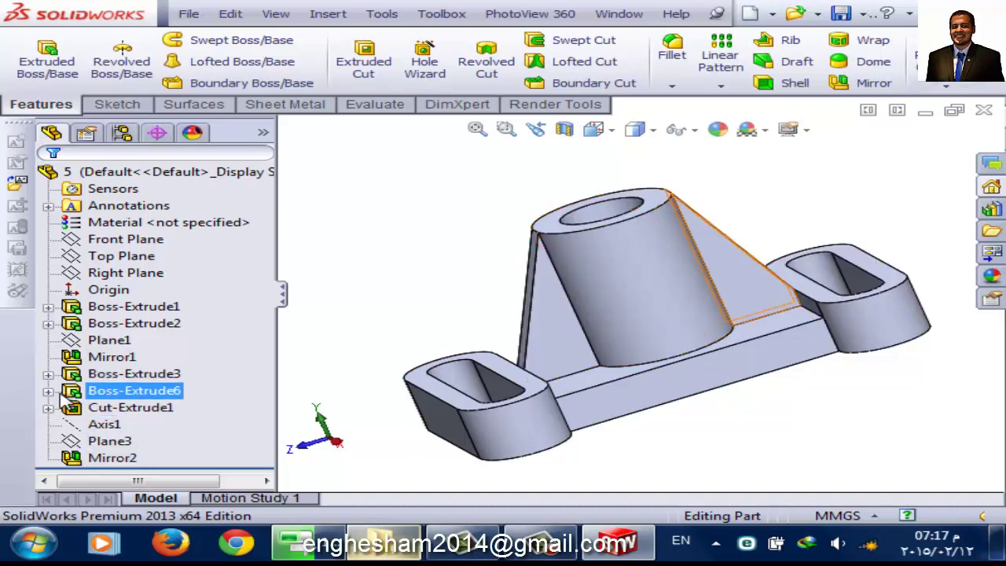
click(48, 391)
click(145, 407)
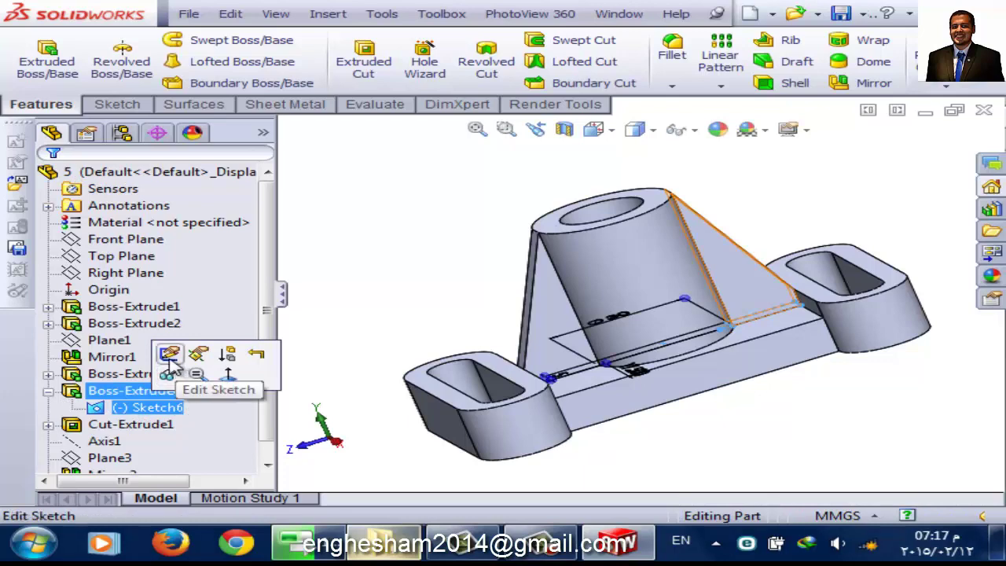
click(169, 358)
middle_drag(759, 346, 736, 383)
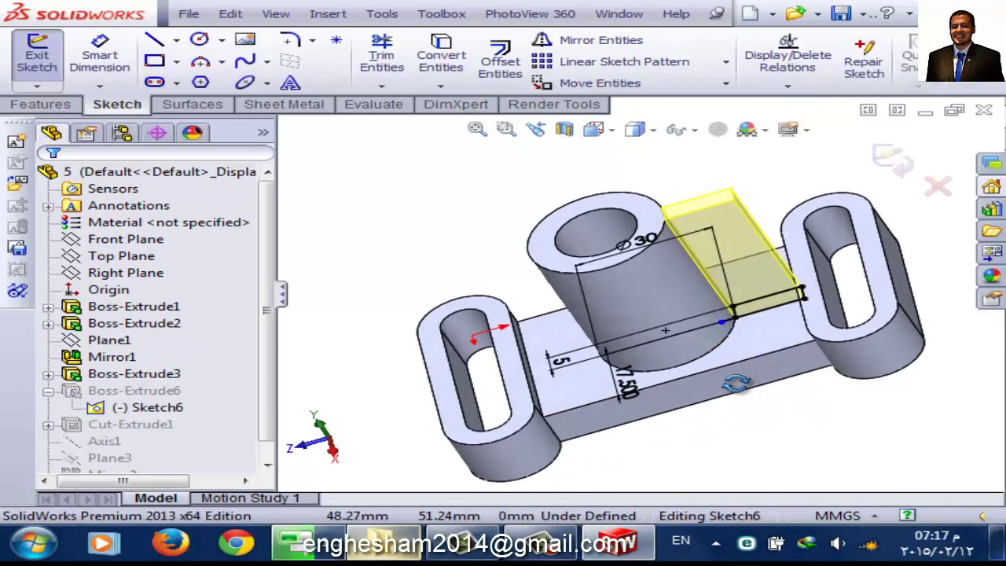
scroll(759, 330, down, 3)
scroll(755, 367, down, 3)
scroll(739, 358, down, 2)
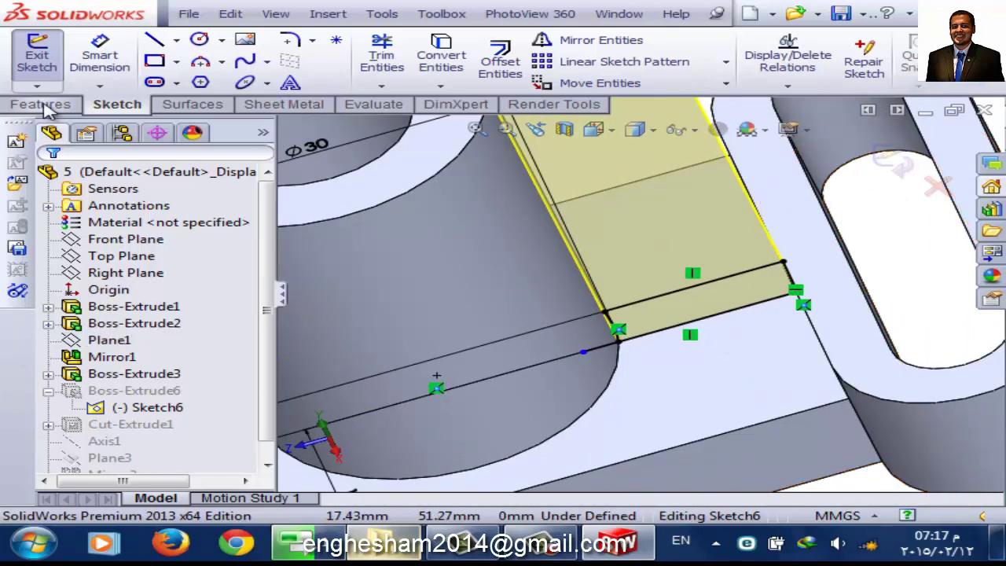
click(38, 56)
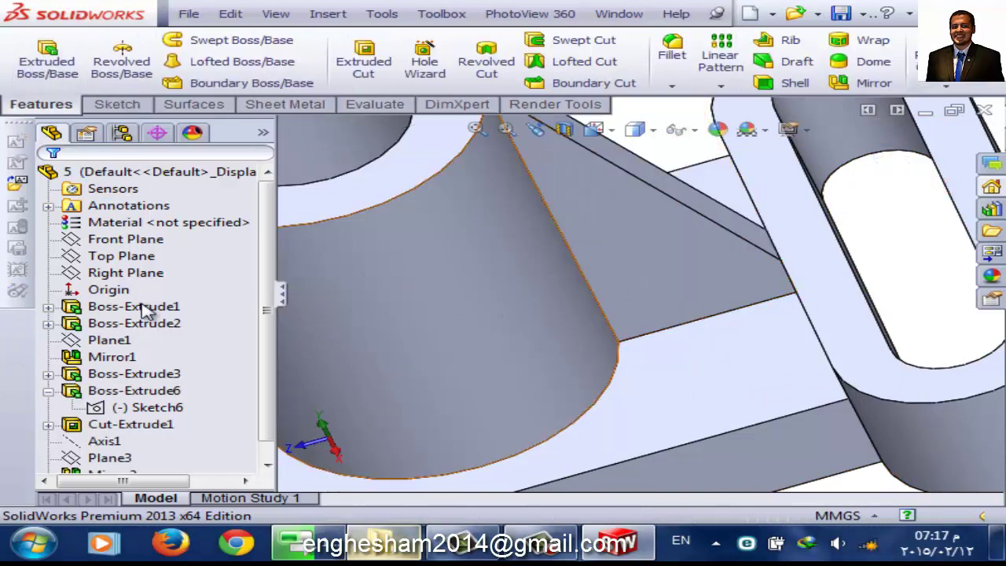
click(133, 391)
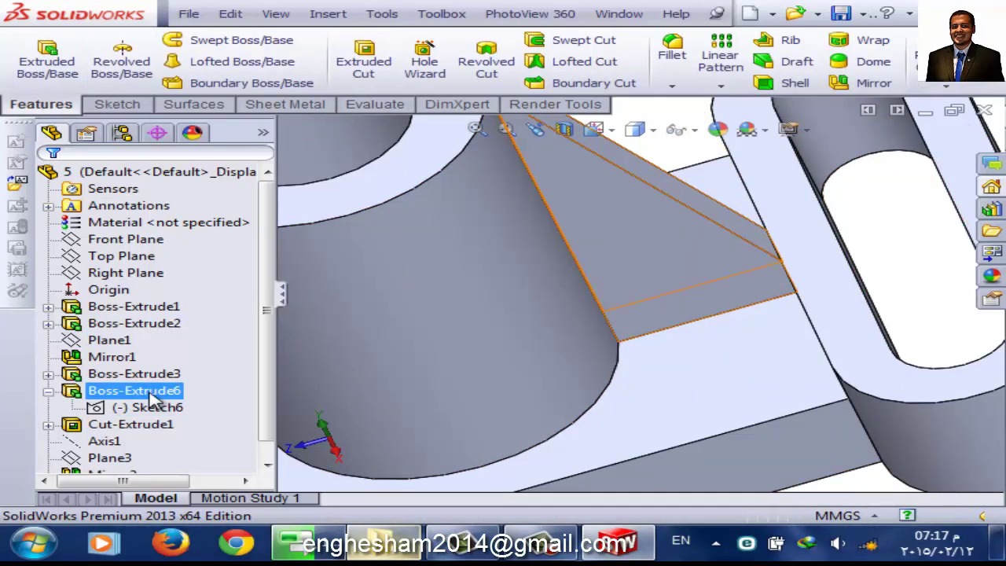
click(48, 425)
click(145, 442)
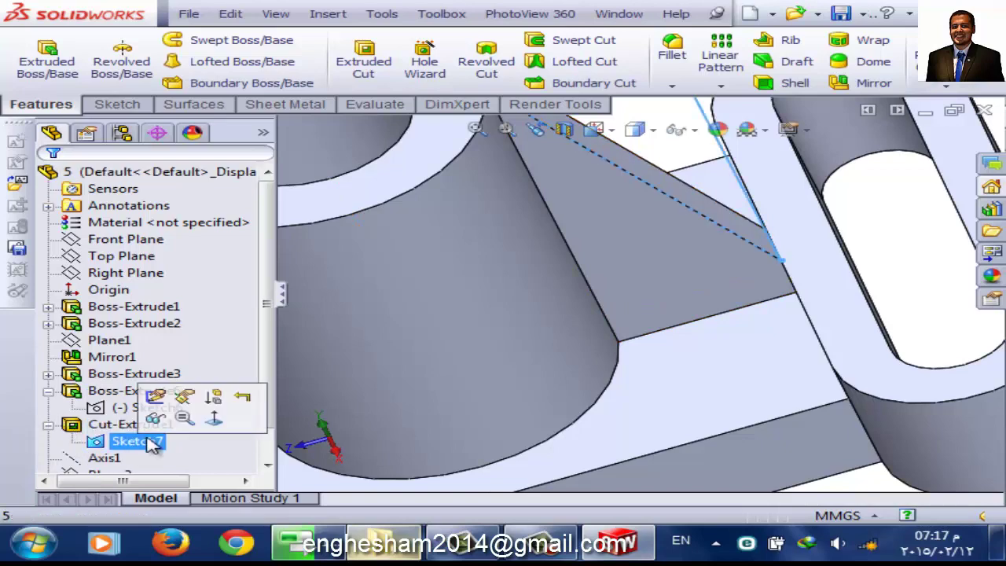
click(155, 396)
mouse_move(532, 400)
middle_down()
mouse_move(547, 299)
mouse_move(539, 307)
middle_up()
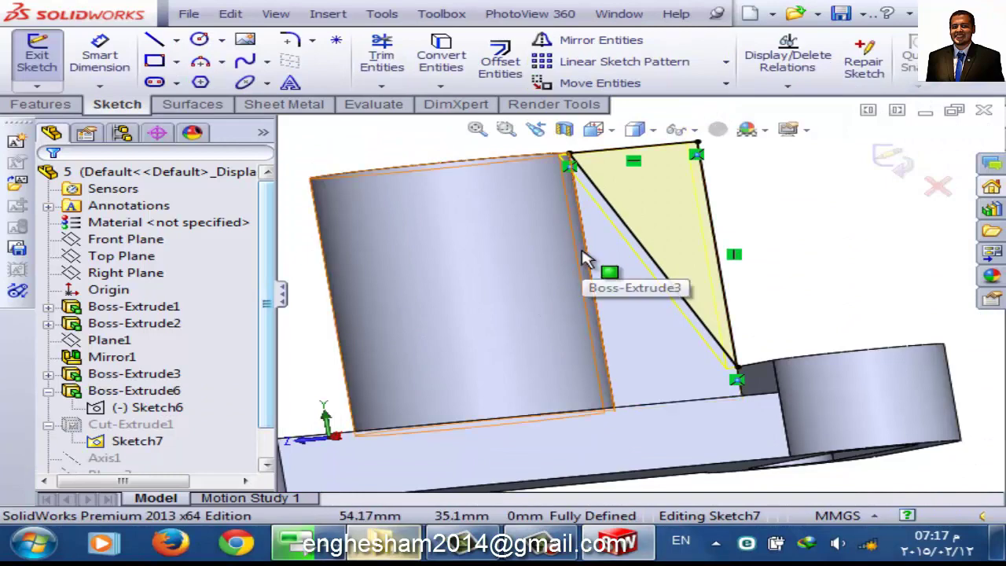
key(ctrl+7)
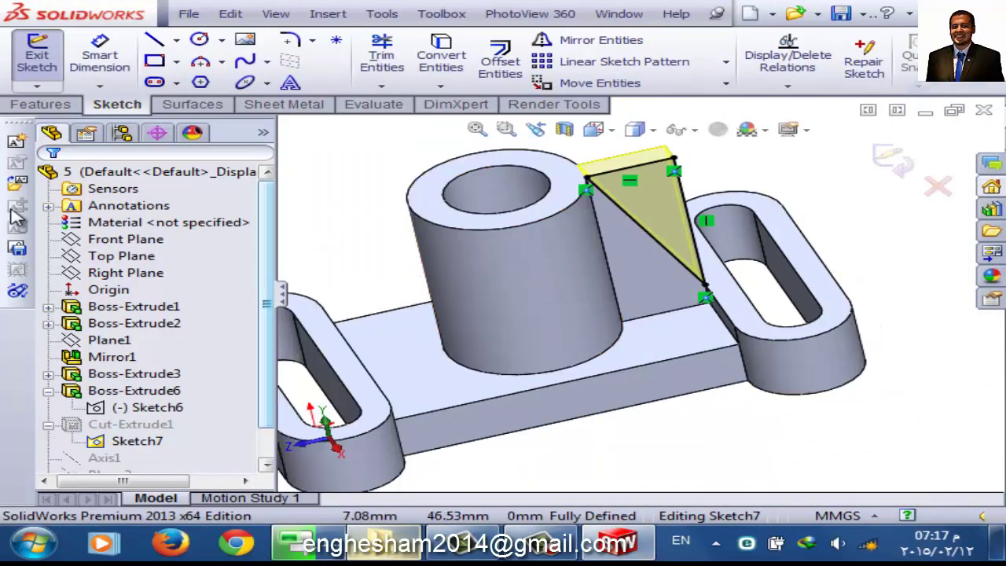
click(37, 57)
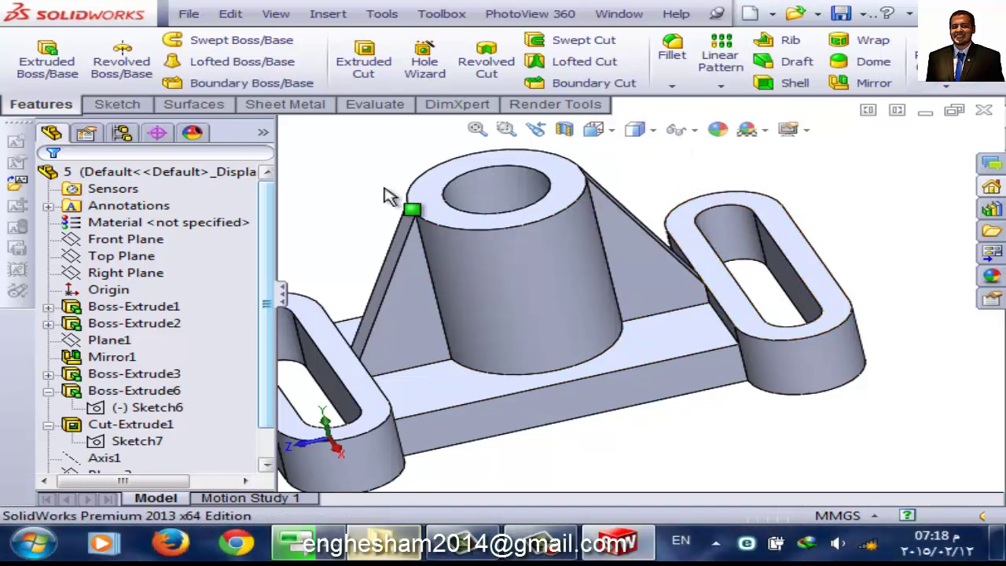
scroll(504, 345, down, 3)
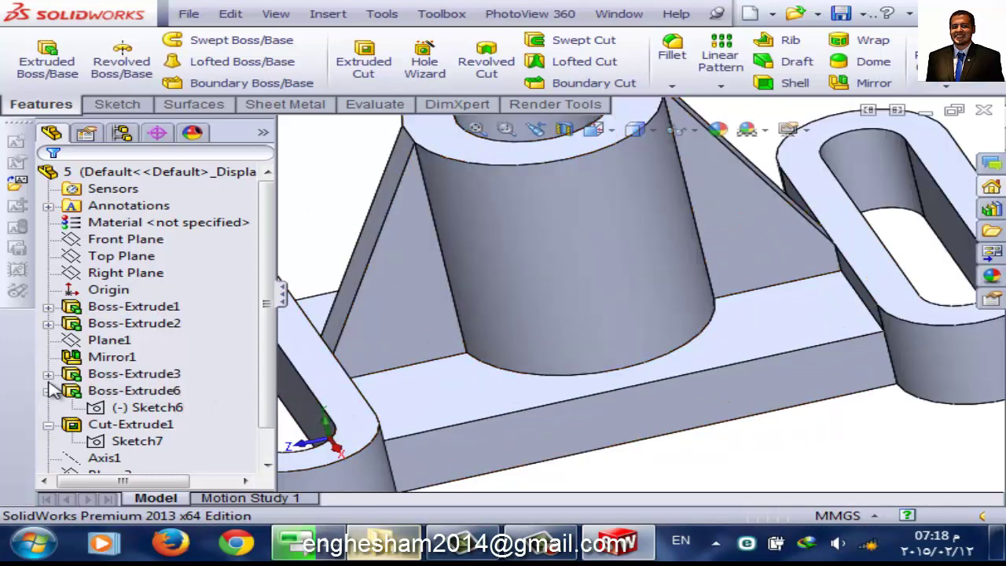
- Edit the rib's Sketch6, zoom in to inspect it, then fit the part and exit the sketch
click(140, 407)
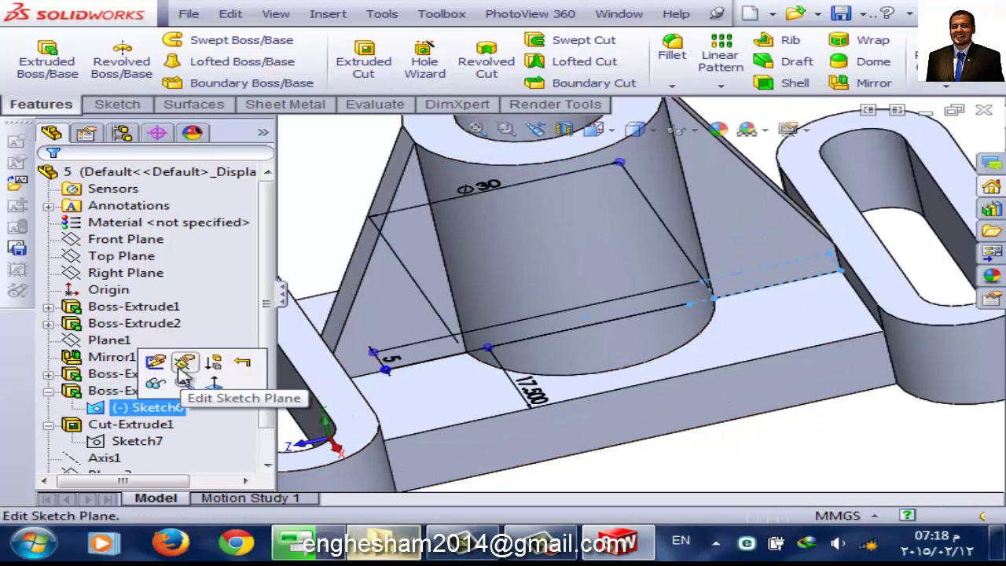
click(156, 362)
scroll(730, 252, down, 2)
scroll(656, 281, down, 3)
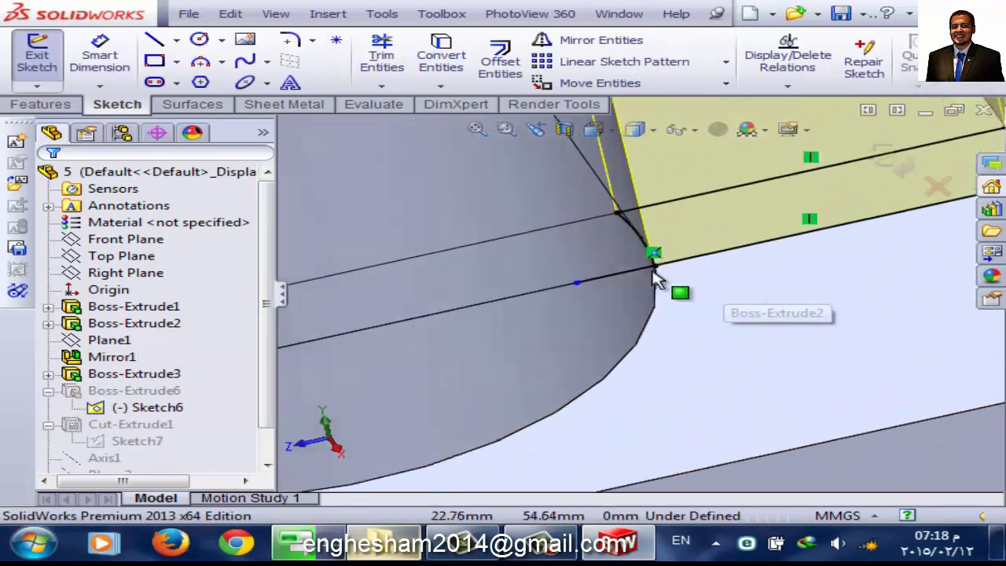
scroll(657, 281, down, 1)
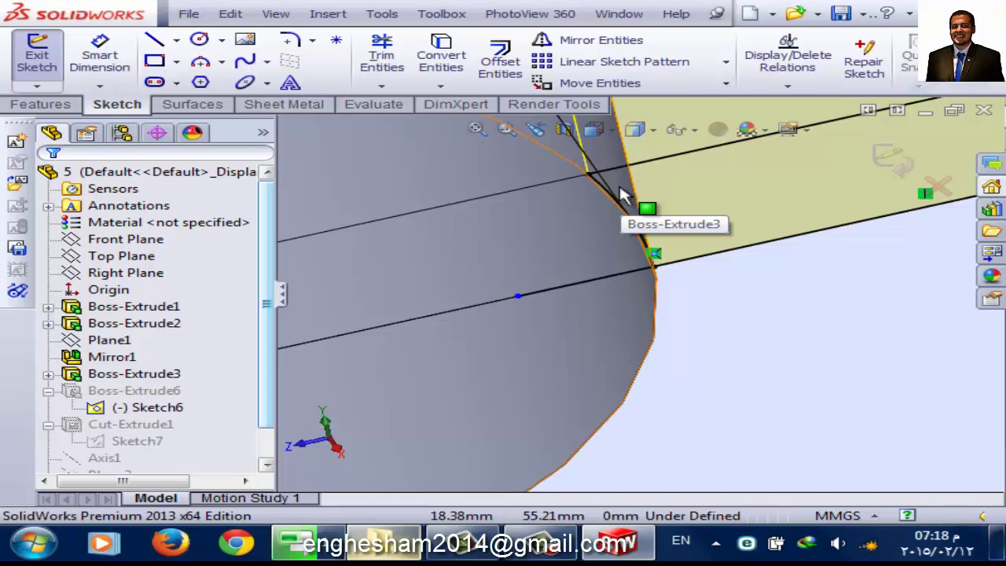
key(f)
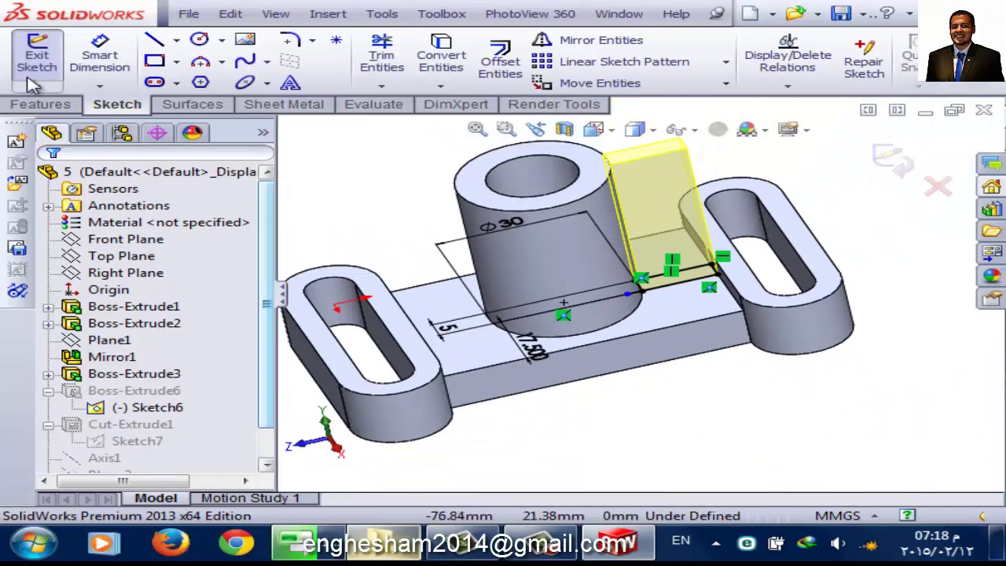
click(36, 63)
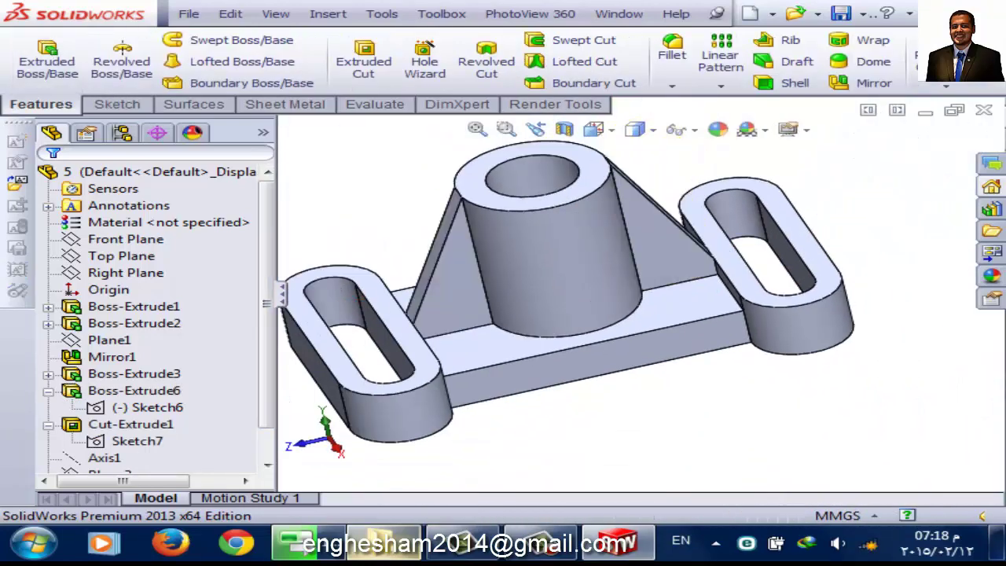
- Create a new part and start a sketch on the Top Plane
key(ctrl+n)
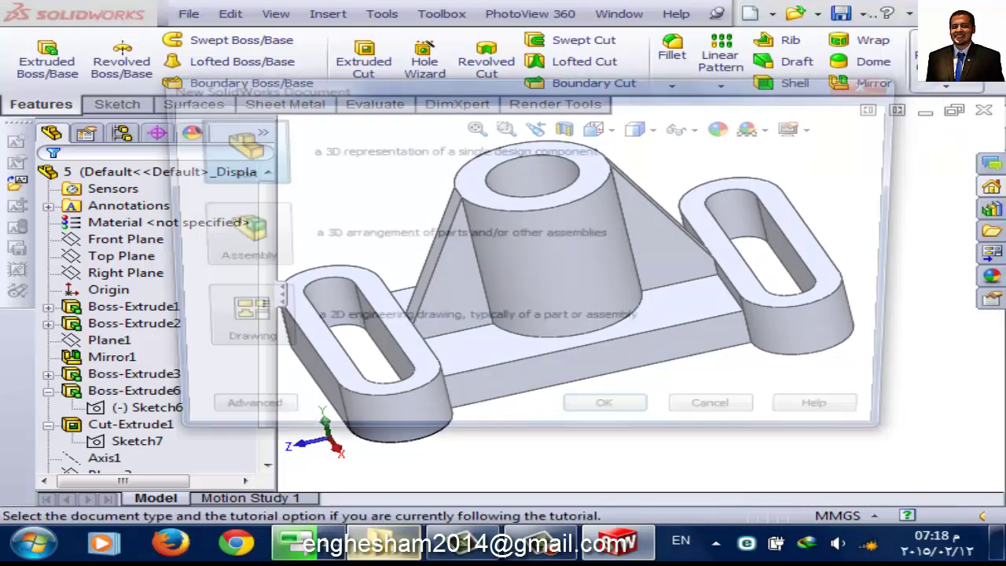
click(609, 420)
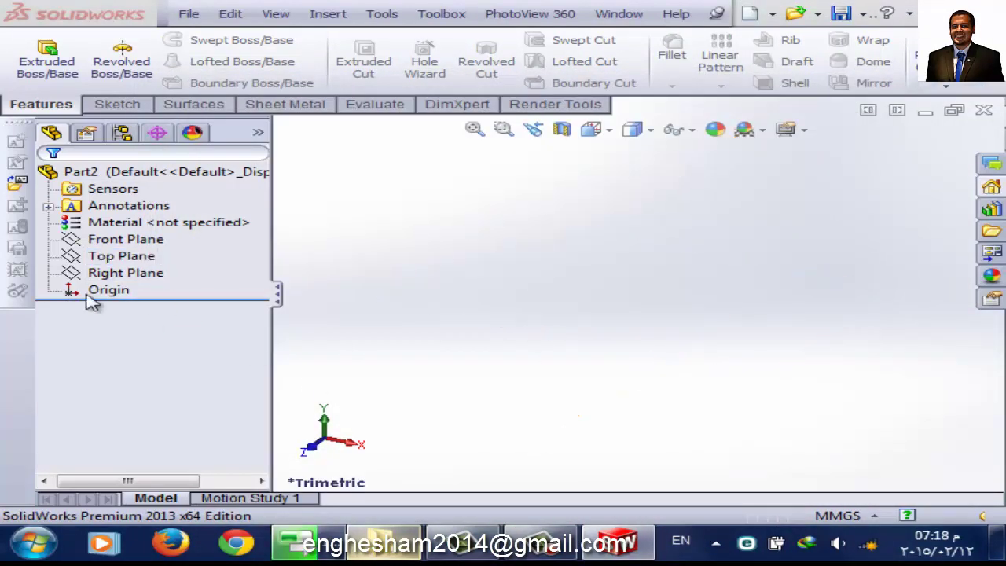
click(110, 257)
ctrl+click(110, 239)
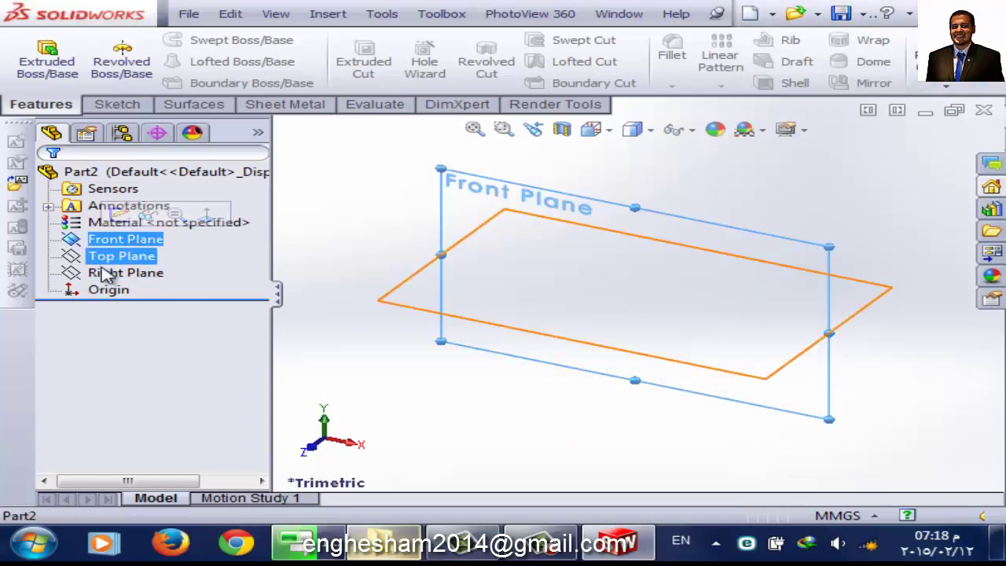
click(109, 230)
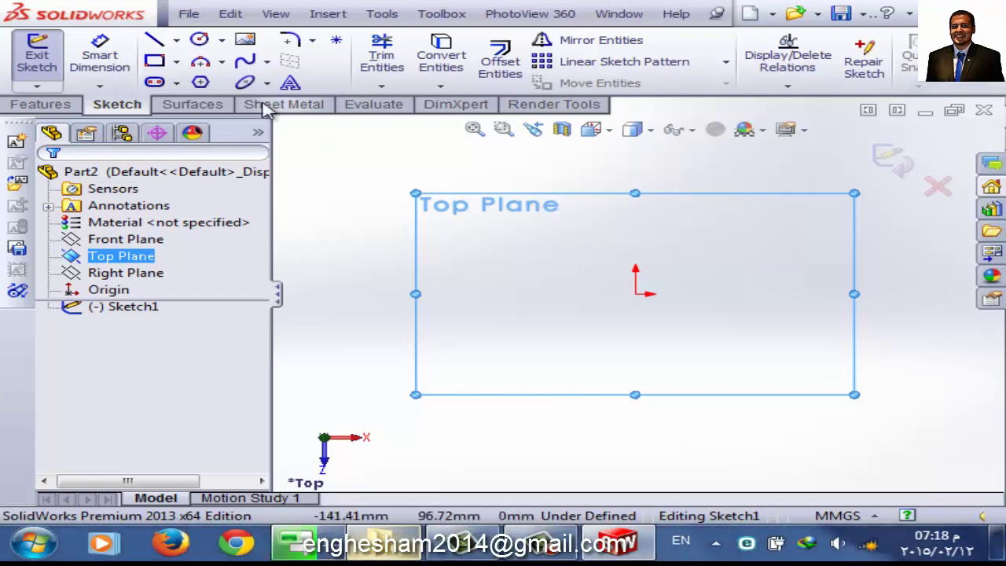
- Draw a centre rectangle about the origin and exit the sketch
click(154, 61)
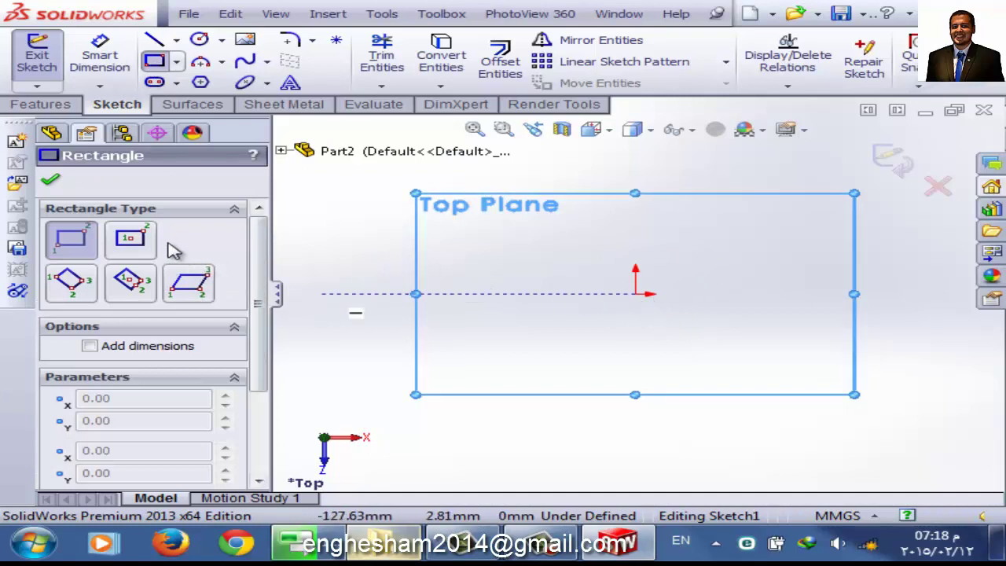
click(136, 240)
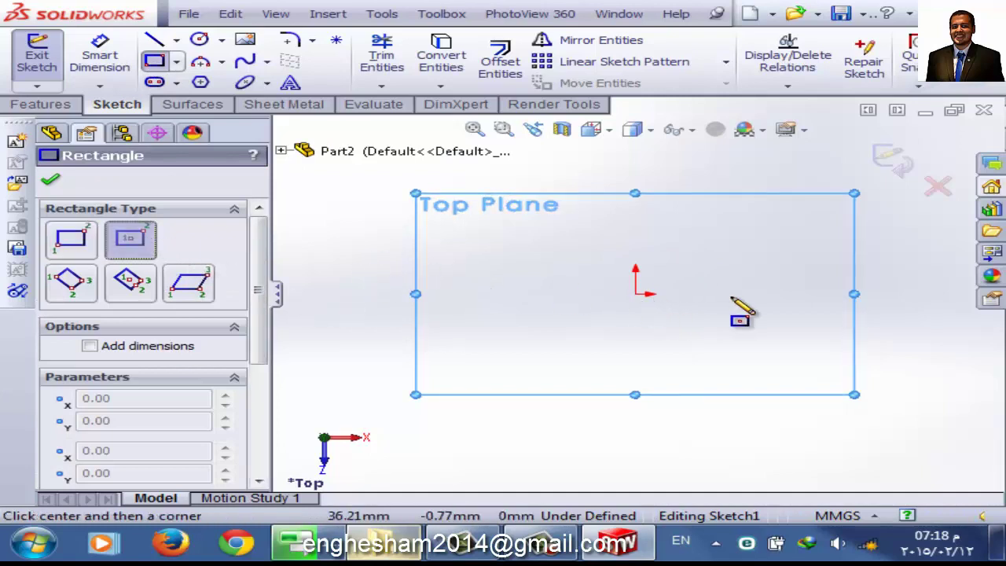
click(635, 294)
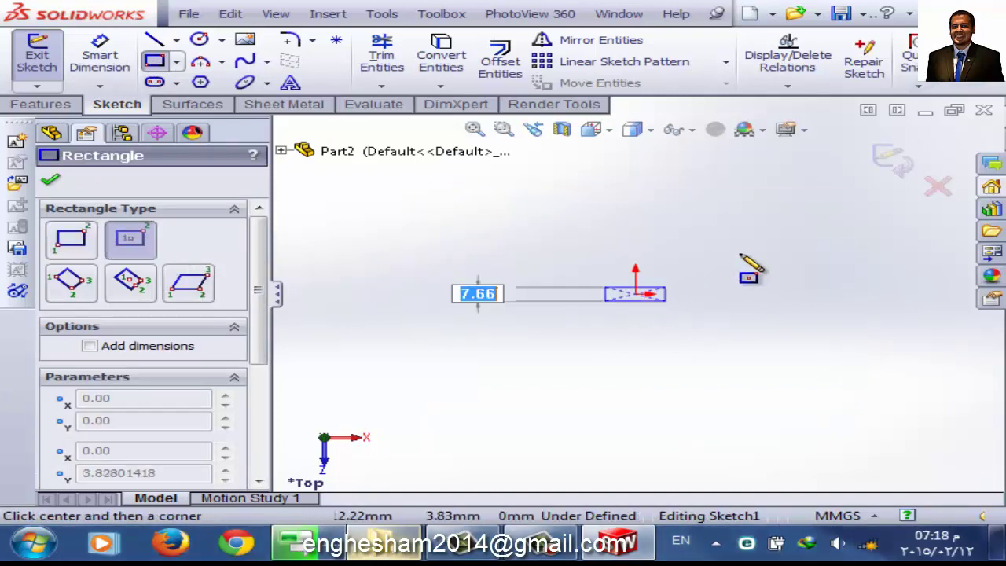
click(839, 191)
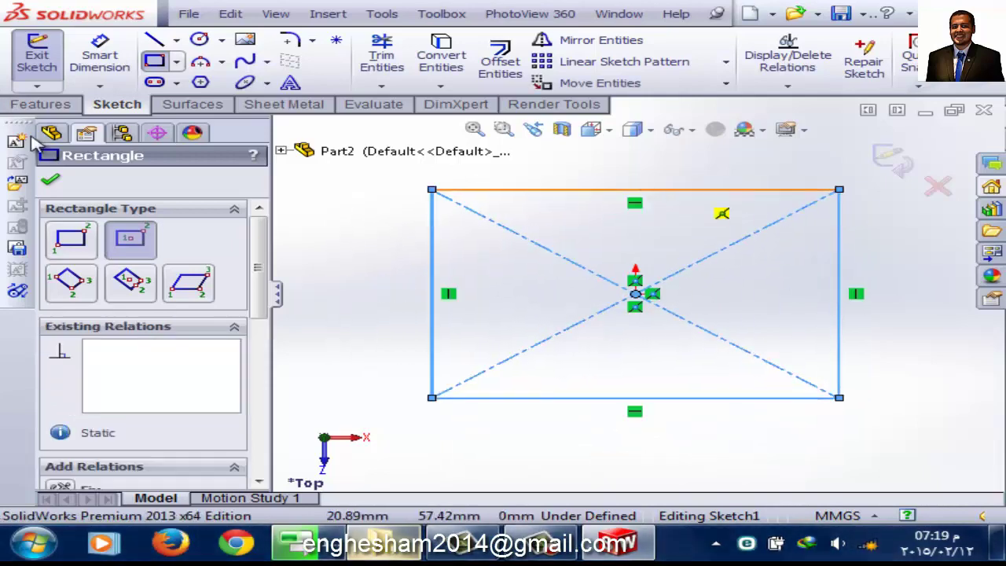
click(50, 179)
click(40, 63)
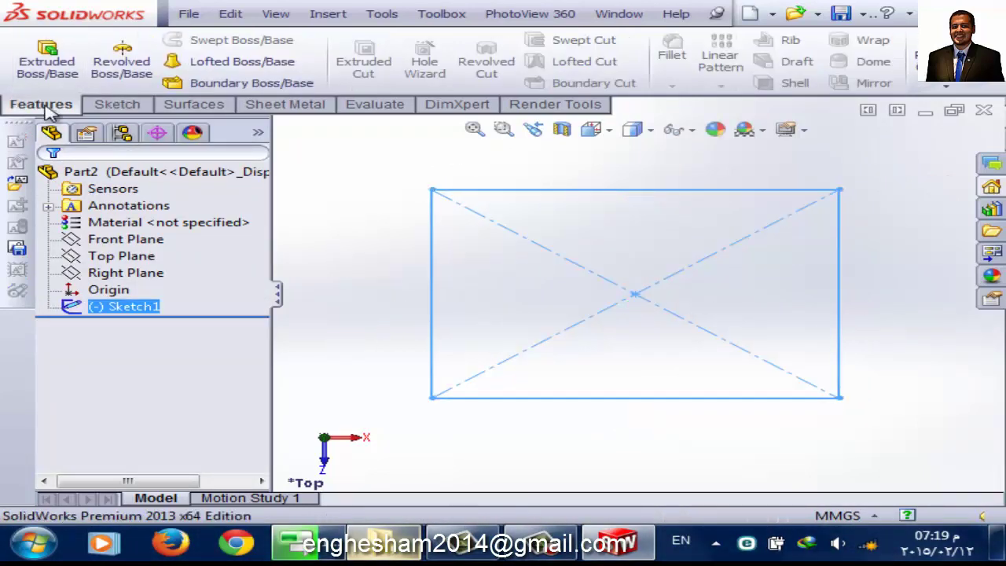
- Extrude the centred rectangle 20 mm into a flat plate as Boss-Extrude1
click(47, 63)
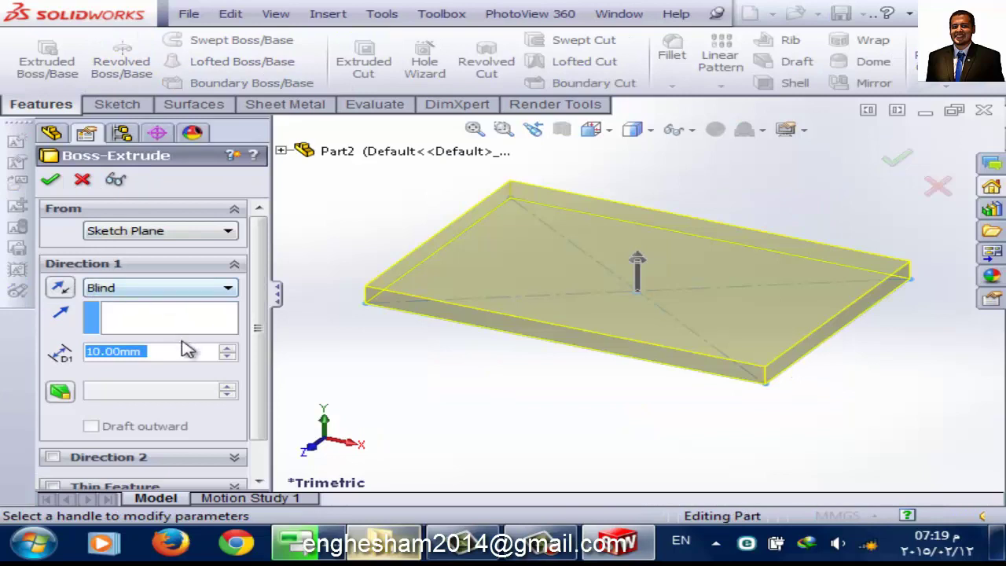
click(226, 348)
click(50, 179)
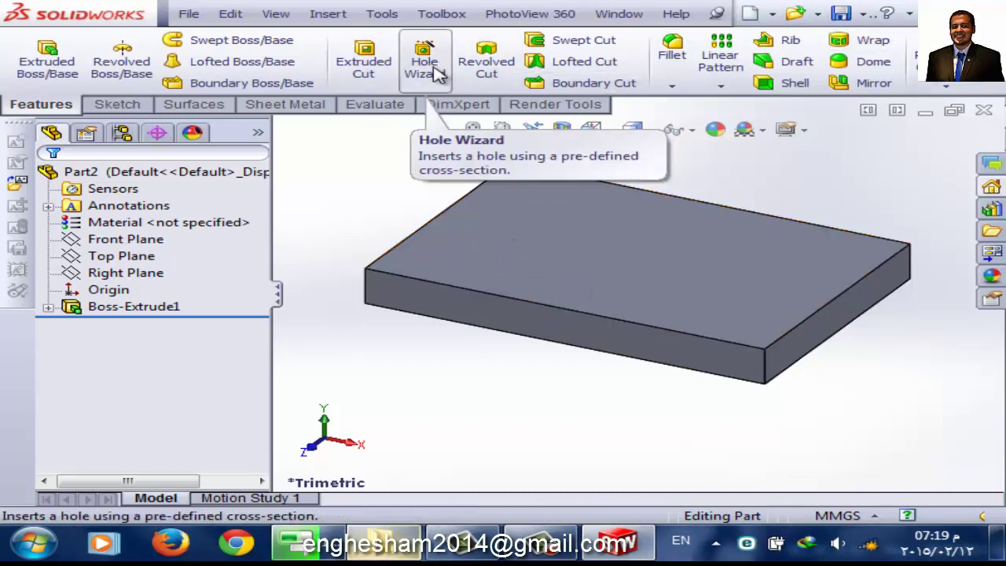
- Start an ANSI Metric countersink hole in the Hole Wizard and move to its positions
click(439, 73)
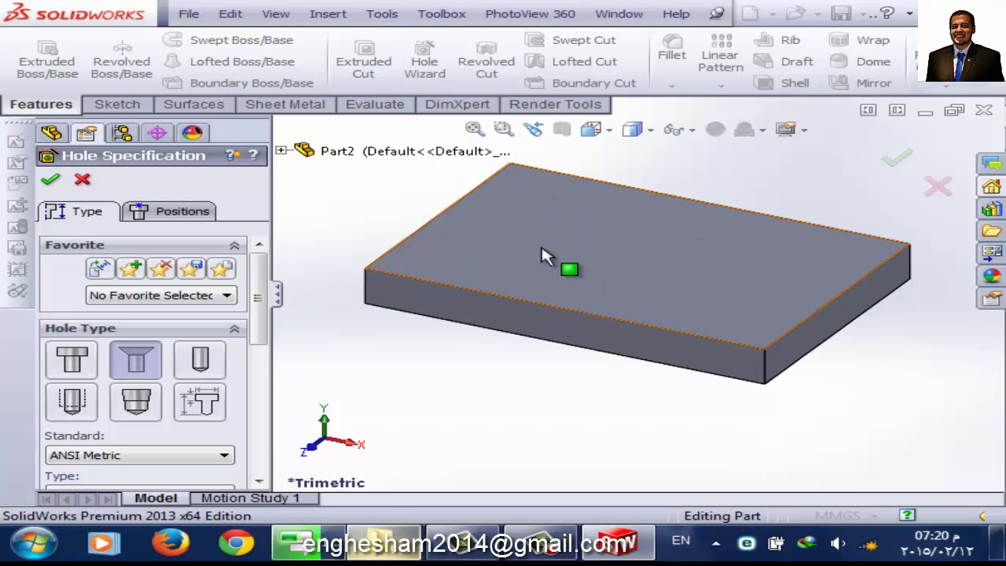
ctrl+middle_drag(542, 255, 590, 305)
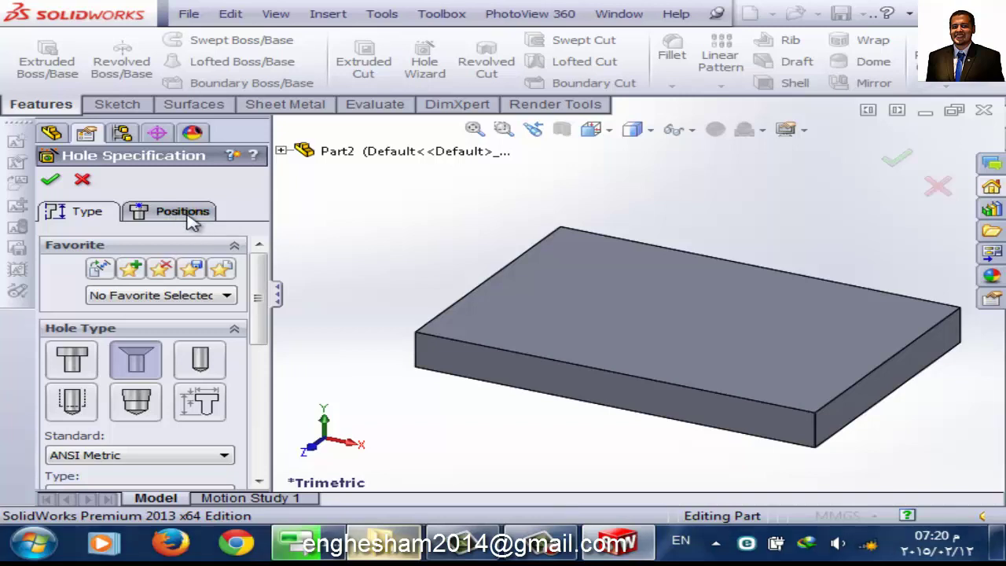
click(189, 214)
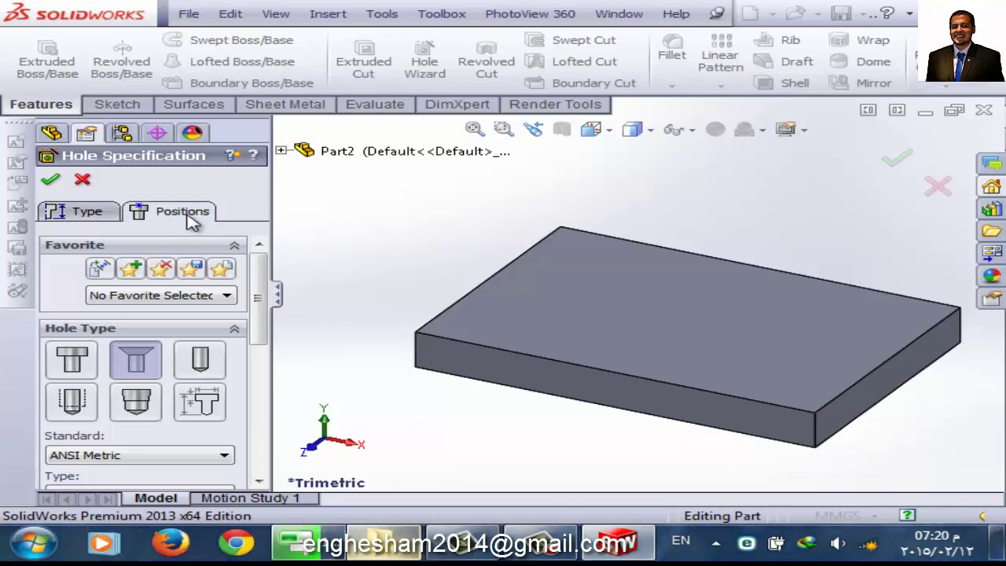
- Place the hole centre point on the block's top face and view the face Normal To
click(578, 319)
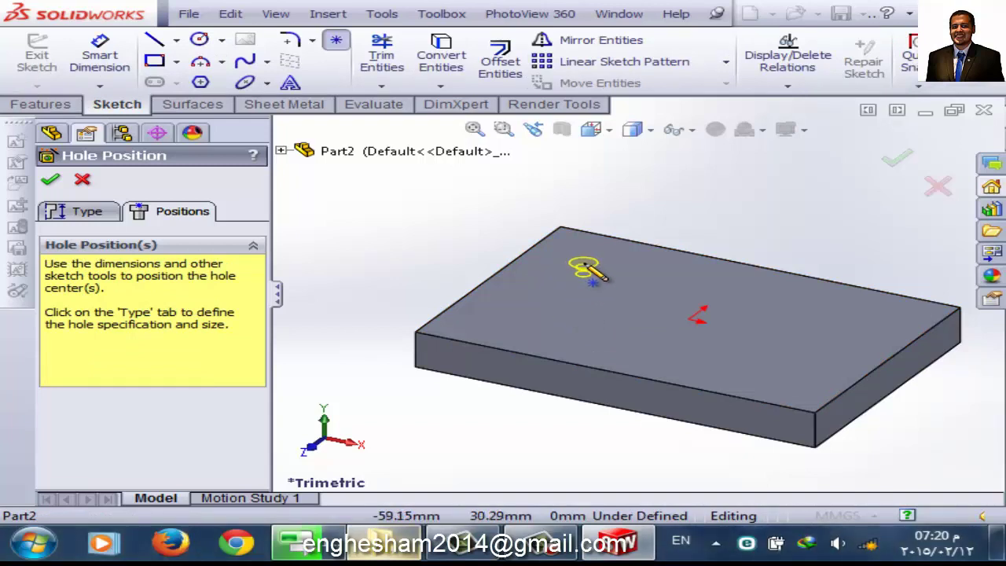
click(584, 265)
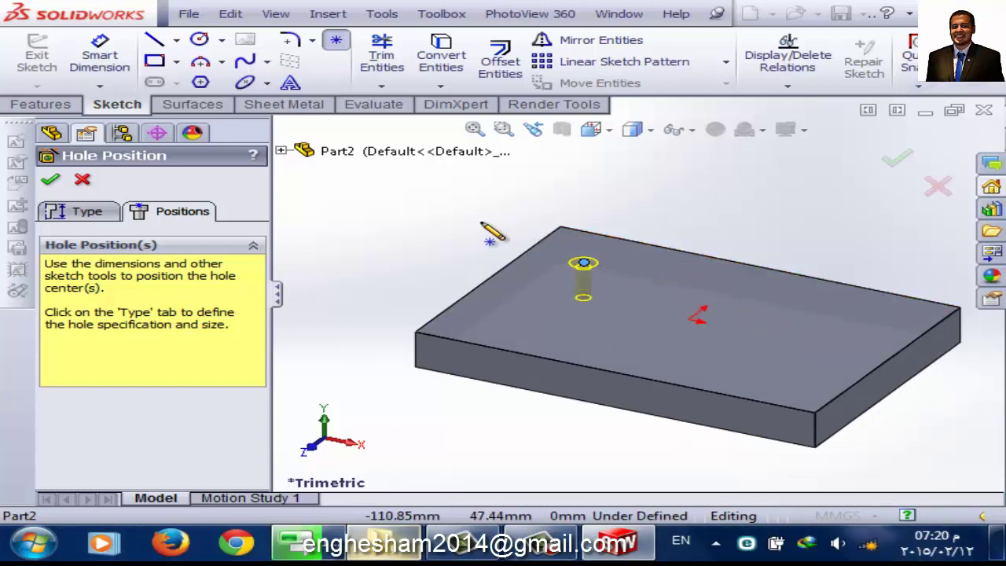
key(space)
click(497, 270)
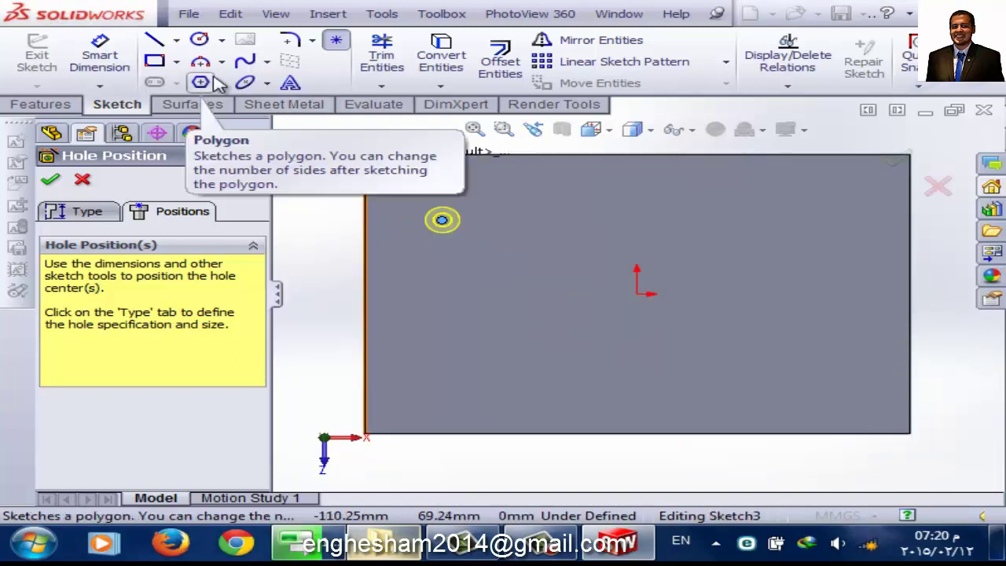
- Dimension the hole centre 25 mm from the left edge and 25 mm from the top edge
click(101, 63)
scroll(438, 207, down, 2)
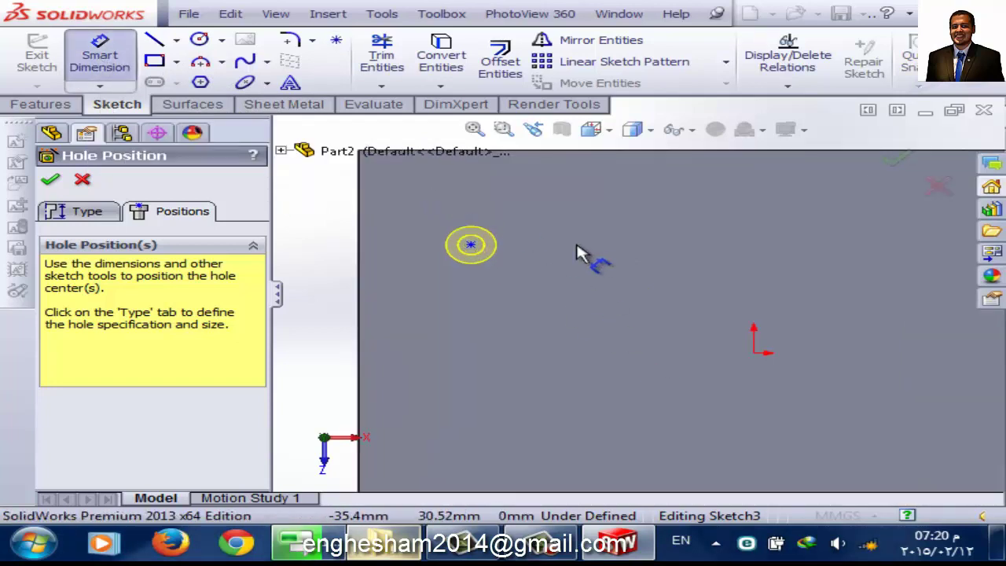
click(470, 245)
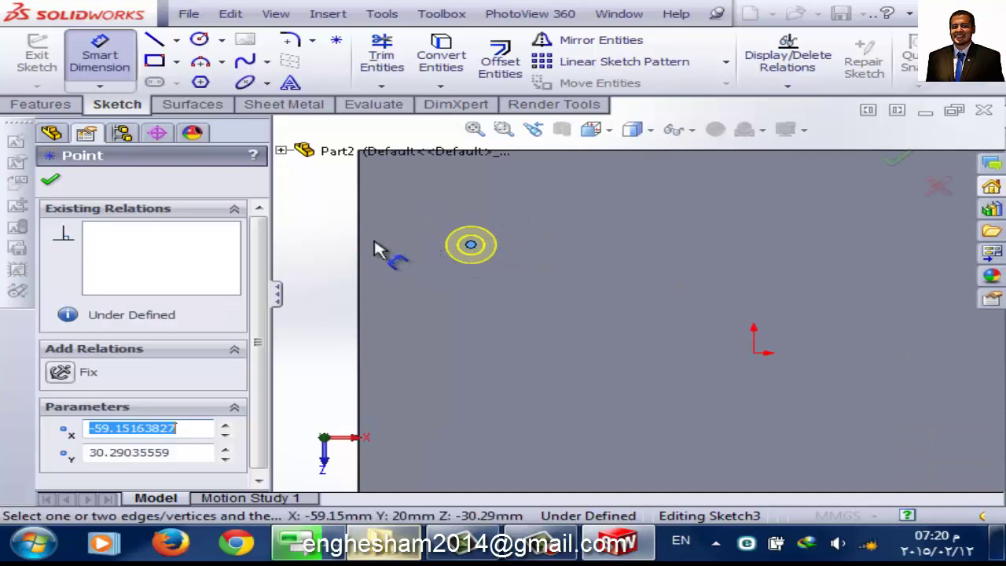
click(361, 247)
click(425, 314)
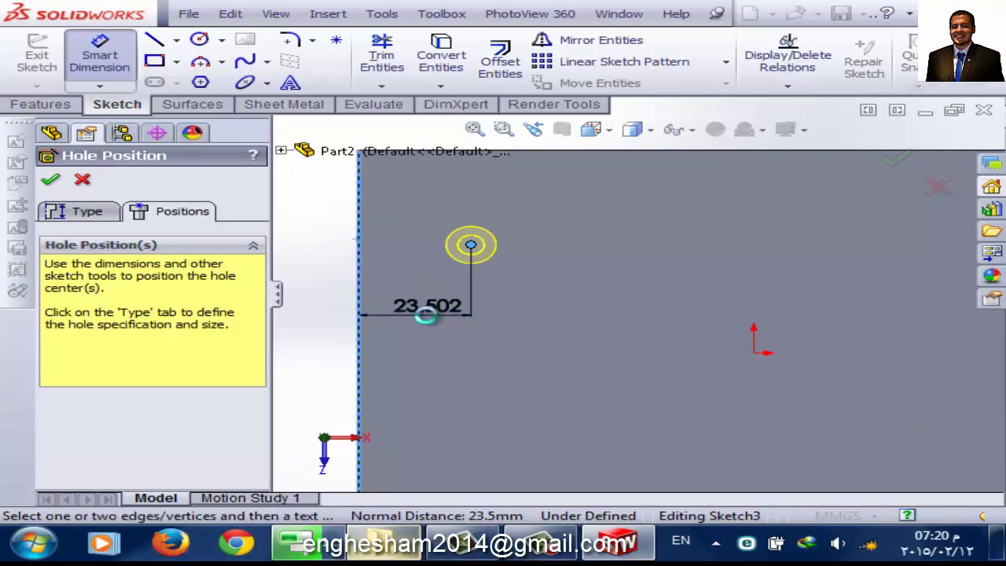
text(25)
key(Return)
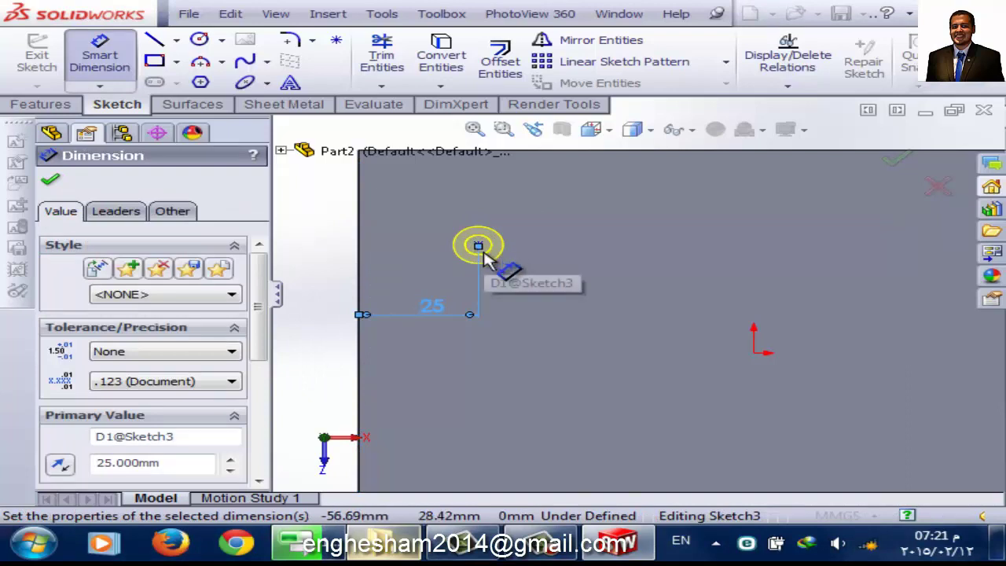
scroll(482, 263, down, 3)
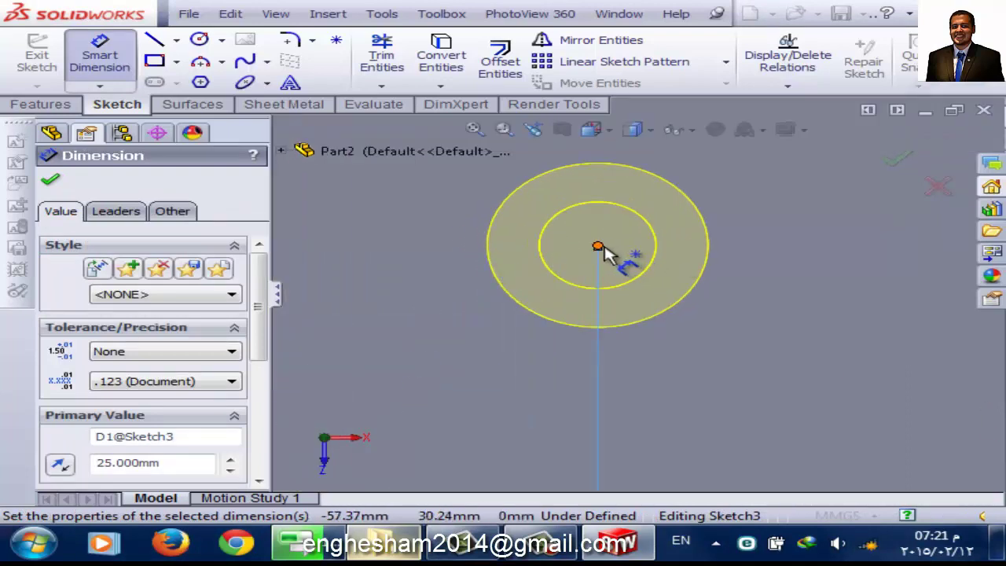
click(598, 247)
scroll(629, 260, up, 3)
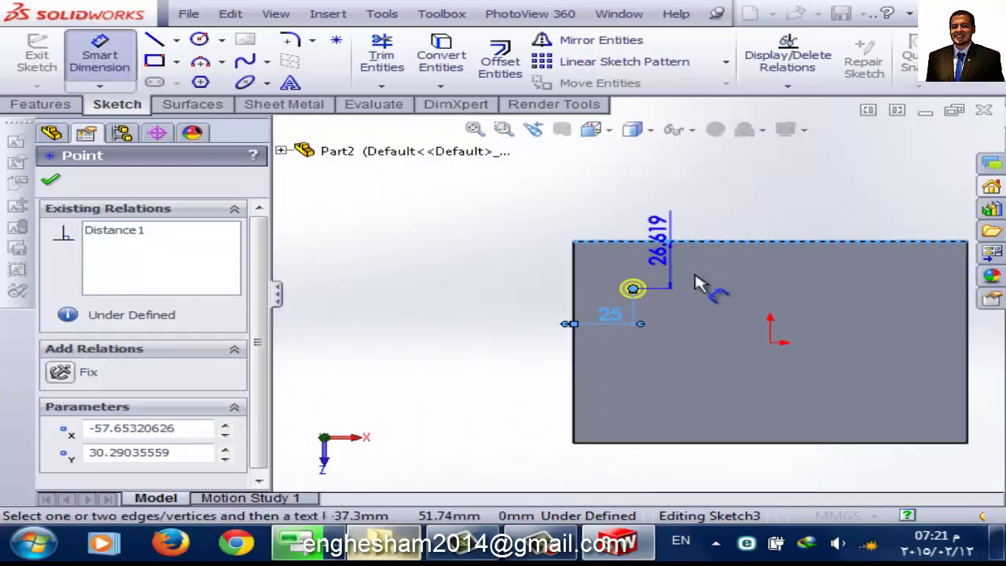
click(701, 283)
text(25)
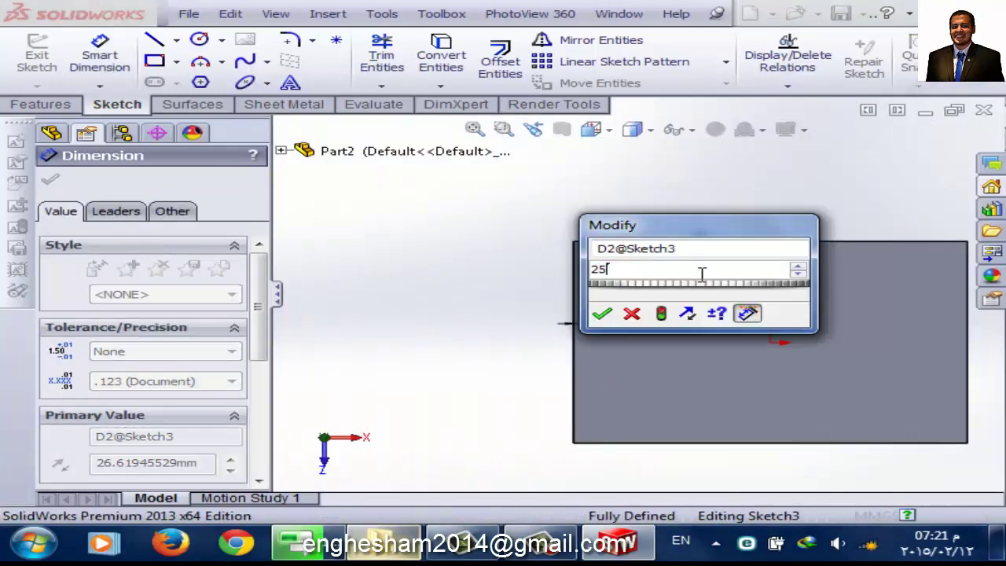
key(Return)
click(50, 181)
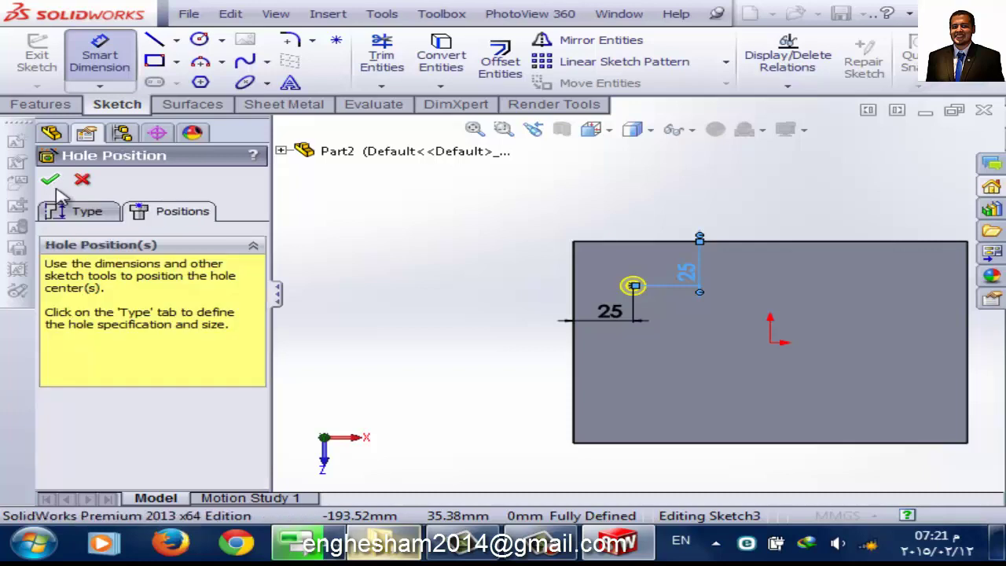
middle_drag(539, 355, 539, 270)
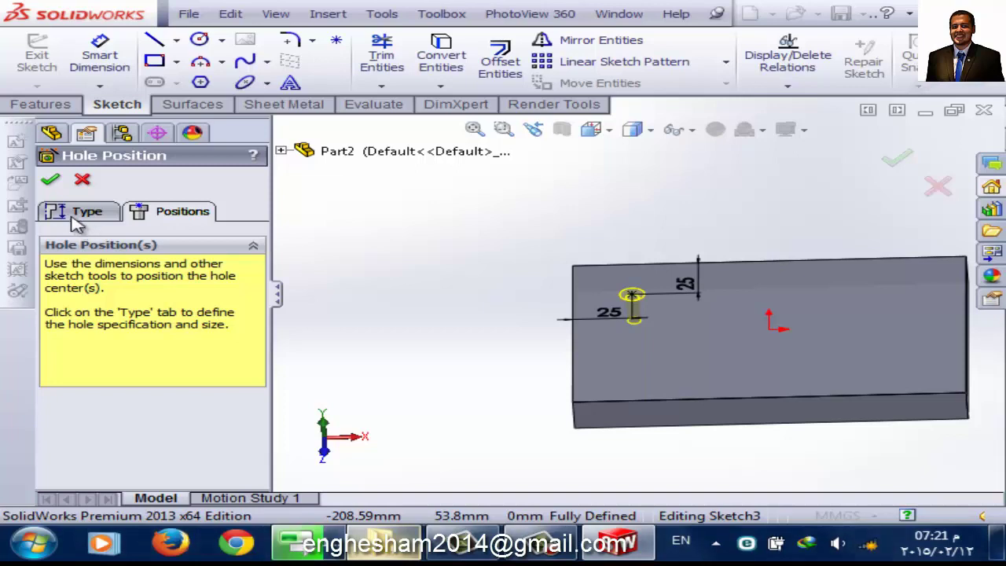
- Make the hole an M5 Hex Screw counterbore, confirm it, and clear the selection
click(76, 221)
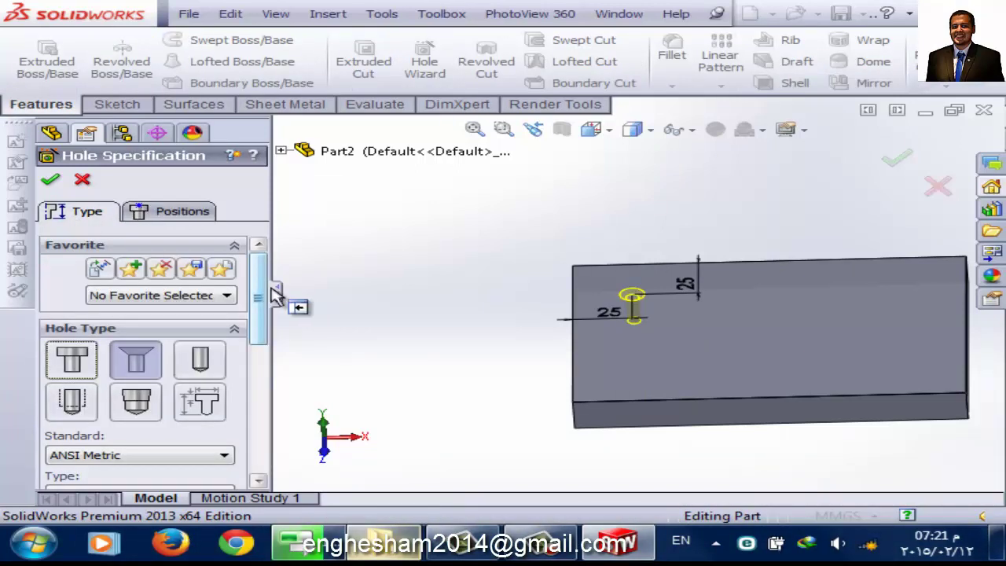
drag(263, 297, 263, 317)
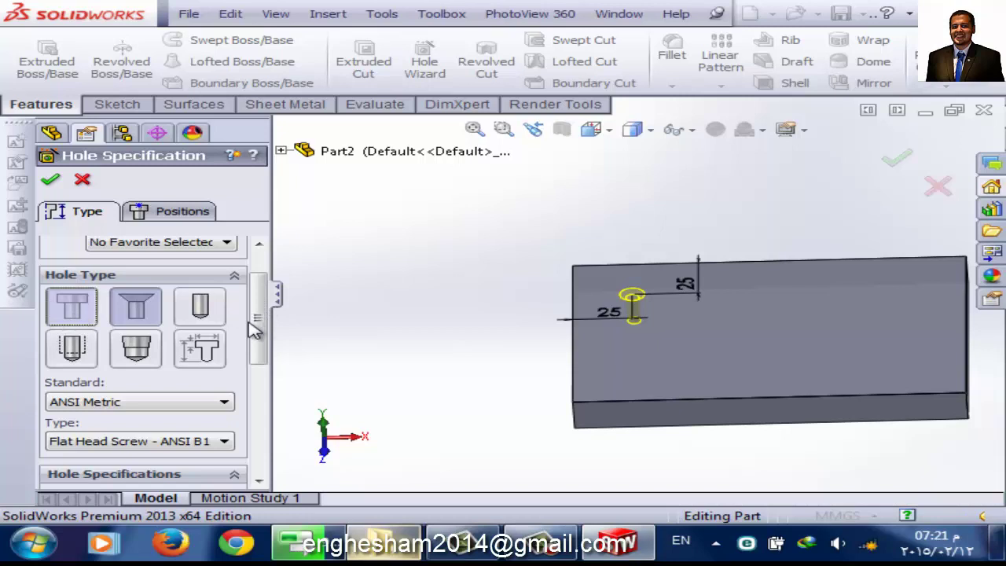
click(260, 376)
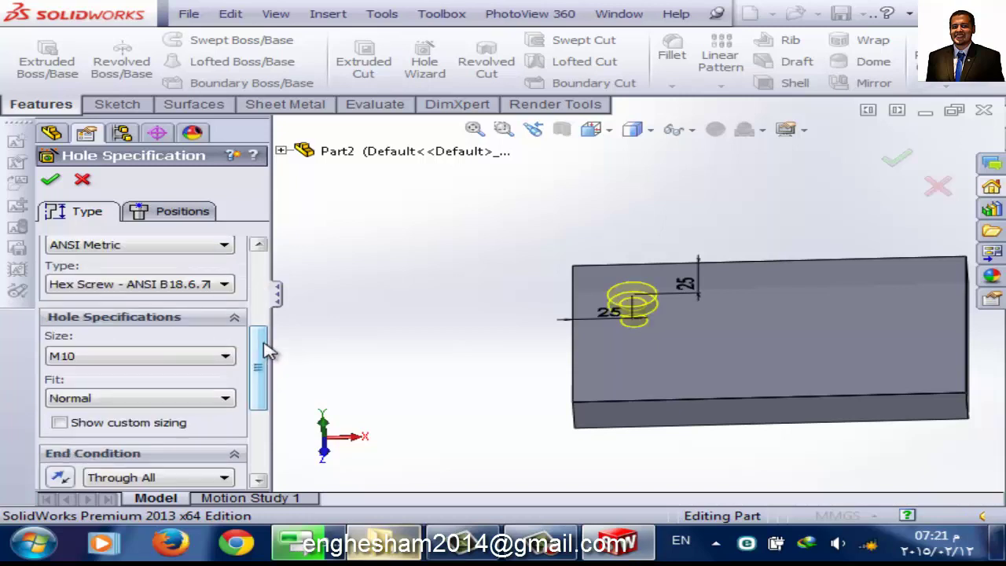
mouse_move(261, 375)
mouse_down()
mouse_move(258, 332)
mouse_move(259, 370)
mouse_up()
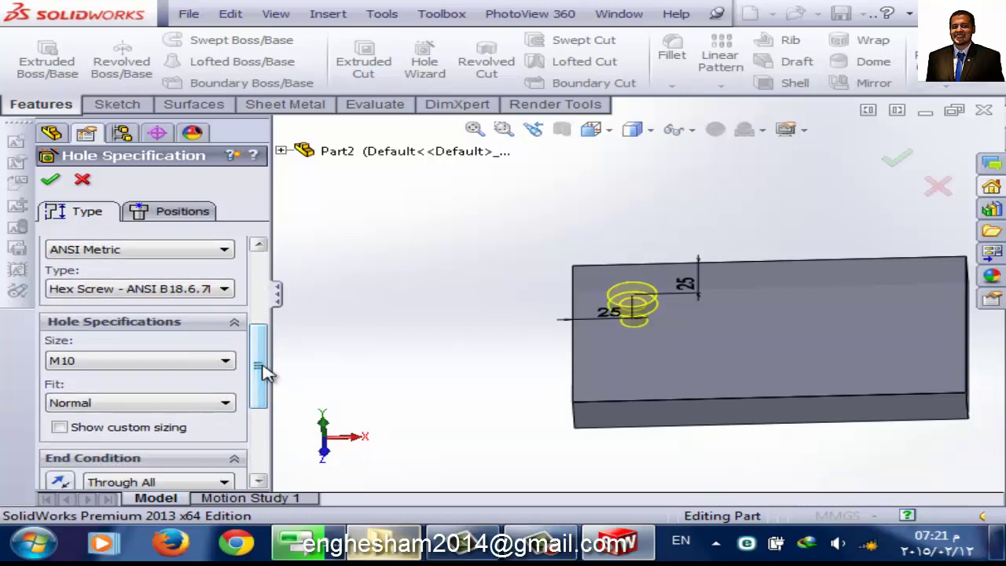
click(190, 367)
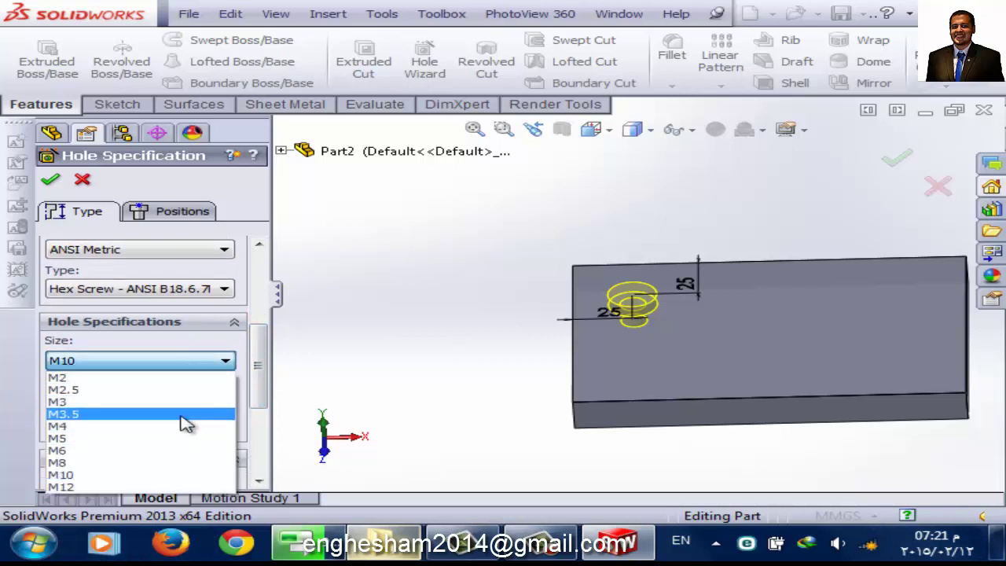
click(147, 440)
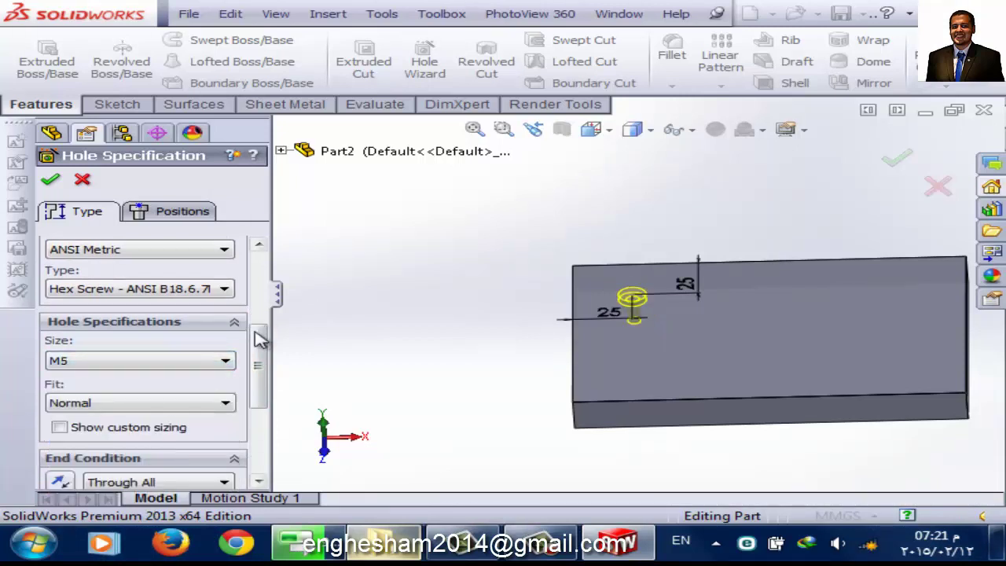
drag(257, 354, 260, 422)
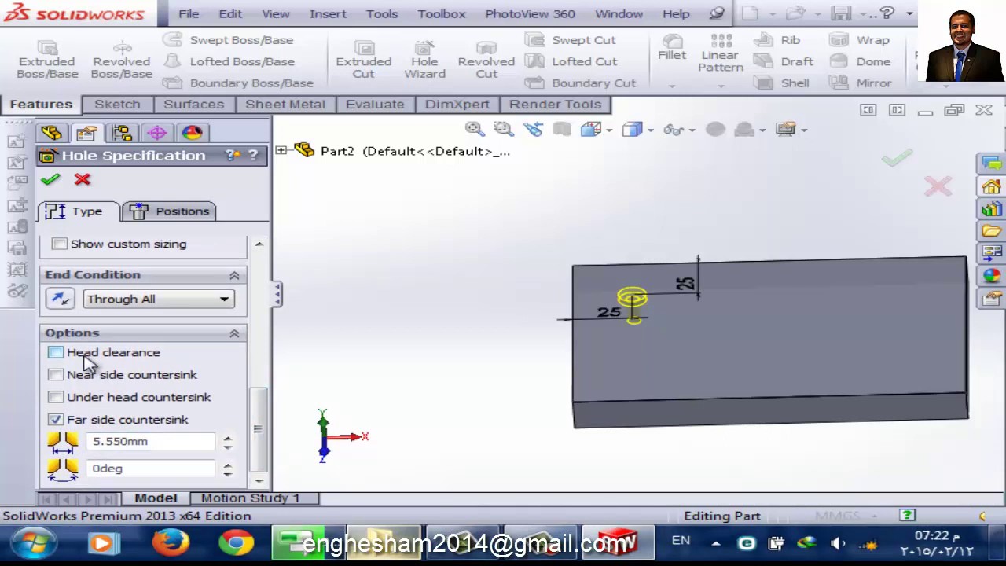
drag(259, 408, 289, 248)
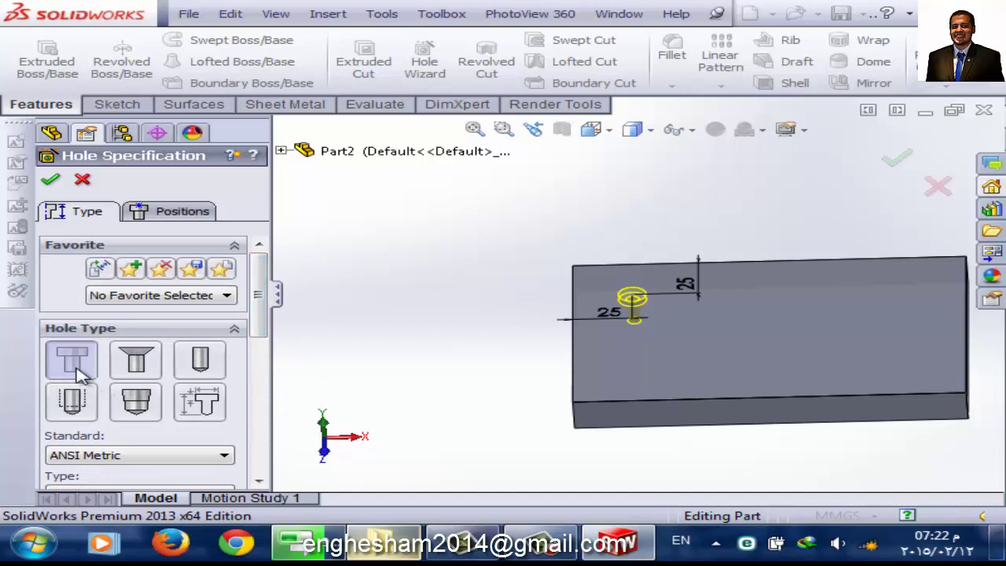
click(54, 182)
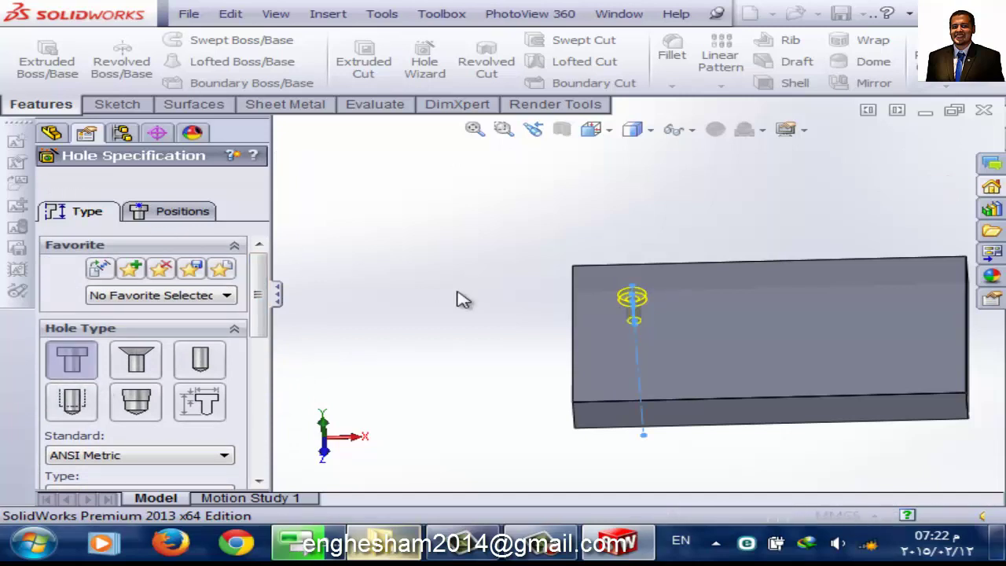
scroll(676, 313, down, 3)
click(385, 335)
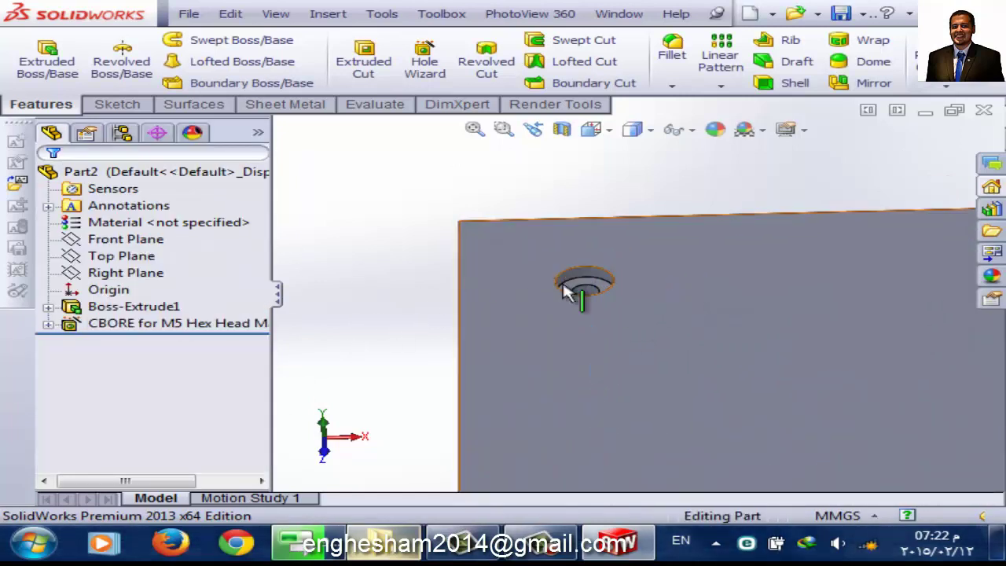
mouse_move(568, 288)
middle_down()
mouse_move(573, 335)
mouse_move(611, 250)
middle_up()
scroll(605, 267, down, 3)
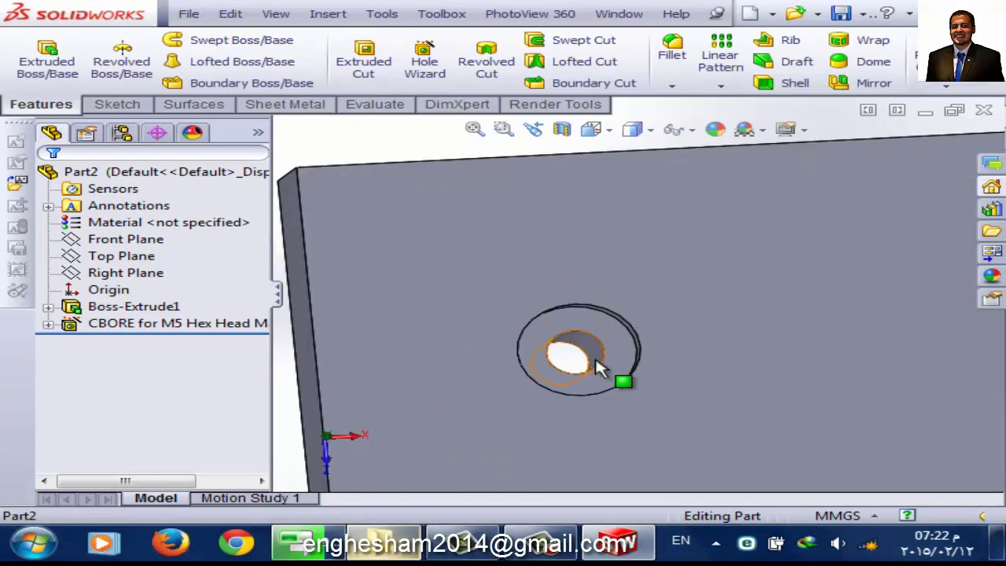
mouse_move(602, 359)
middle_down()
mouse_move(579, 325)
mouse_move(594, 334)
middle_up()
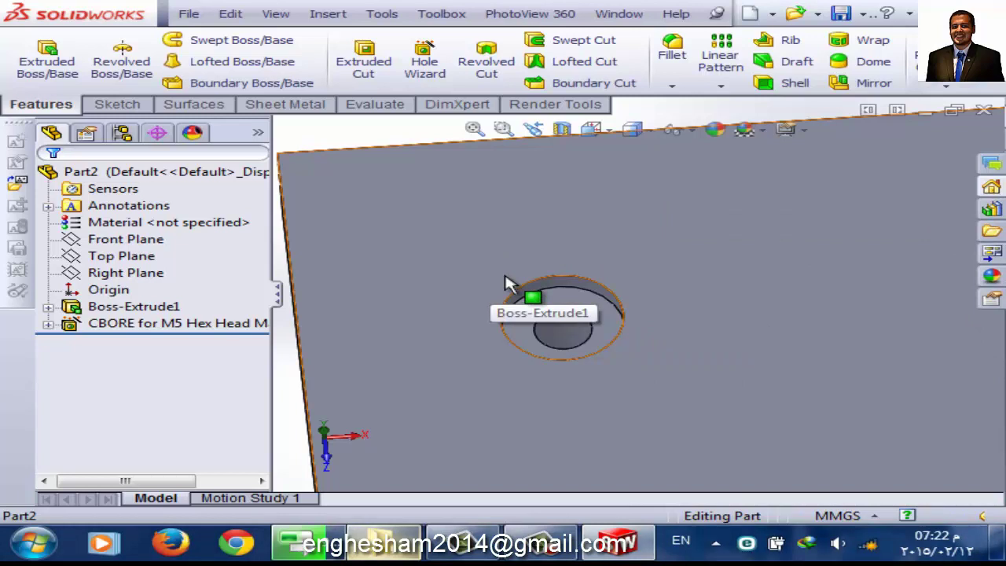
key(f)
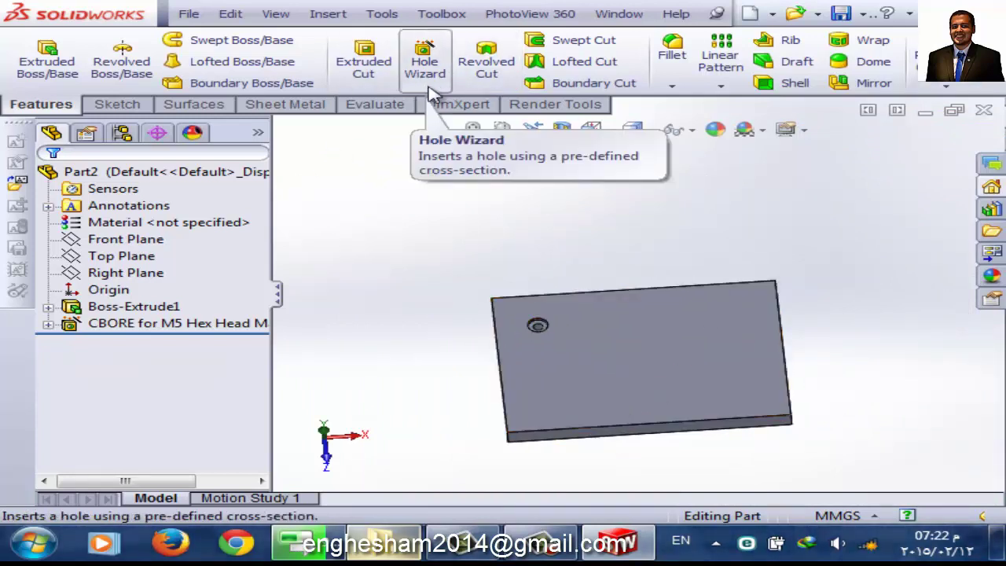
scroll(574, 301, down, 2)
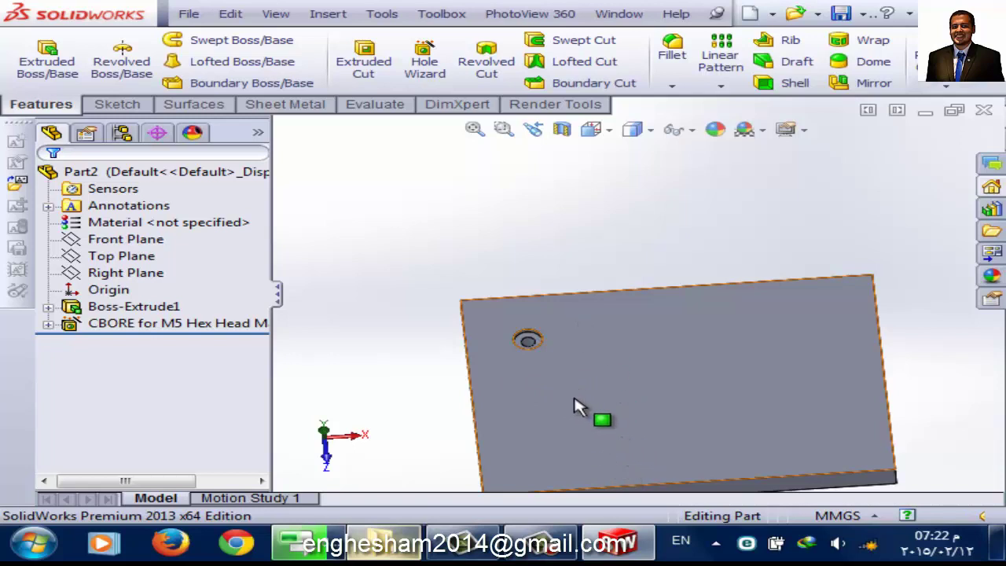
- Add a second M5 counterbore hole on the top face below the first, near the left edge
click(419, 71)
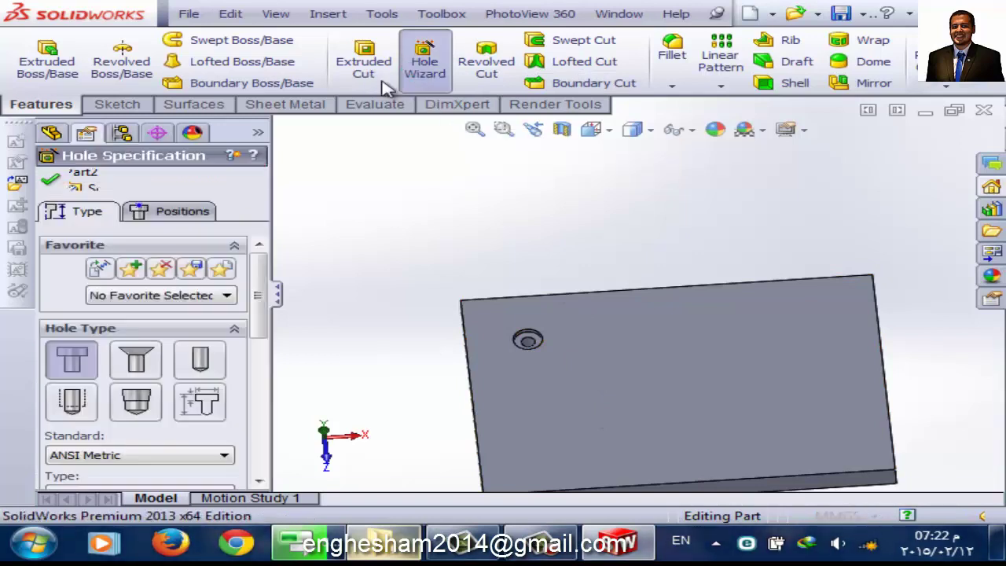
click(167, 218)
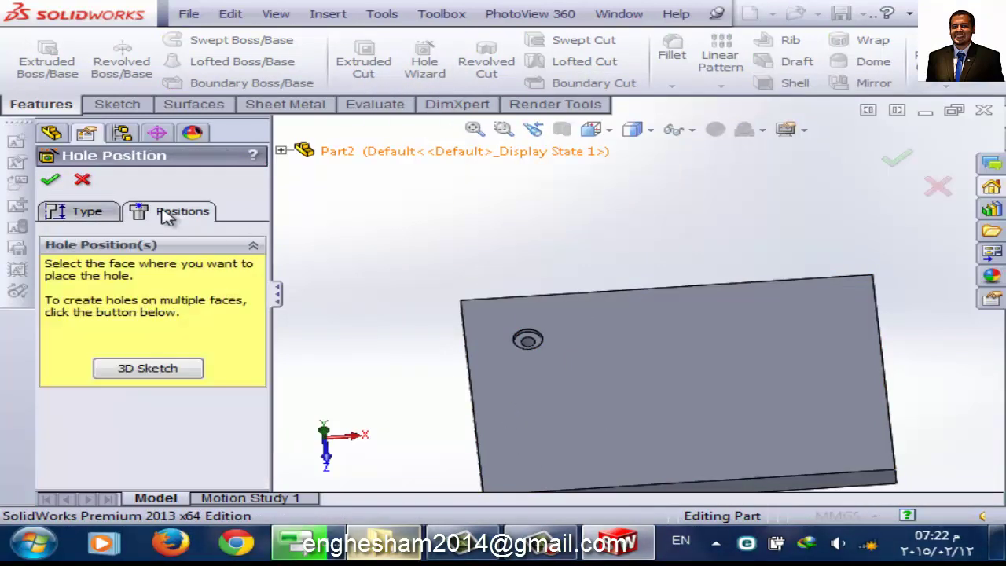
click(601, 427)
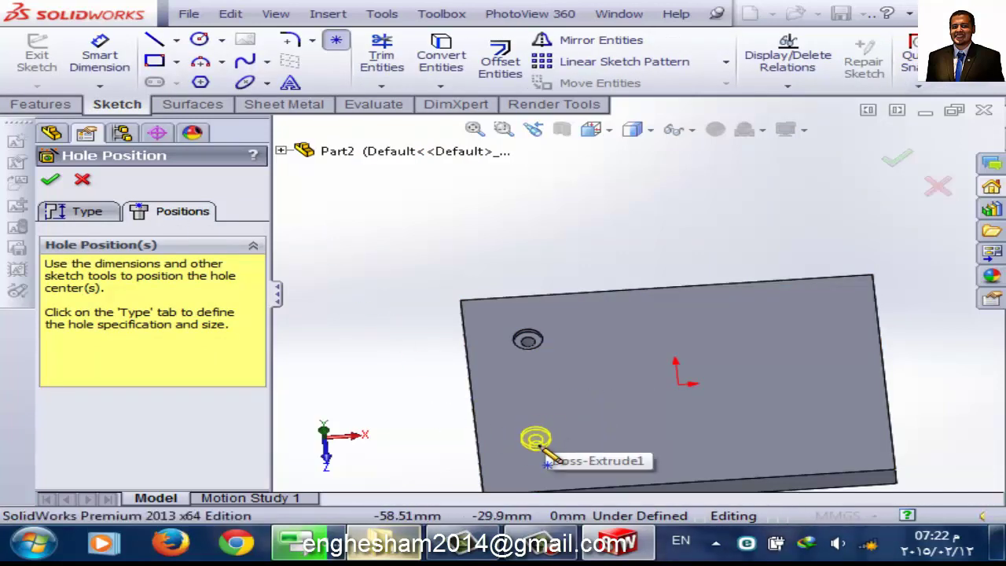
click(539, 446)
key(space)
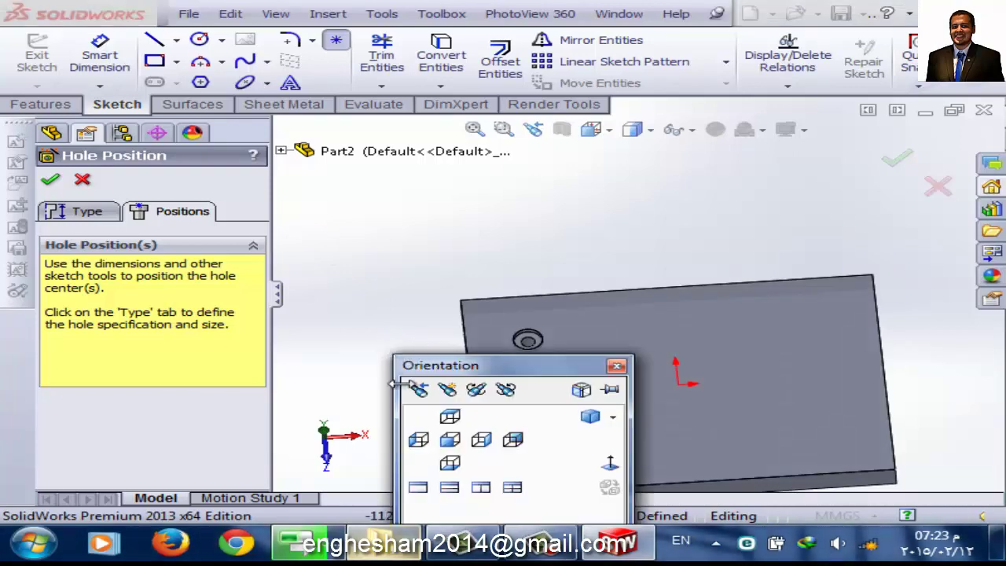
click(610, 463)
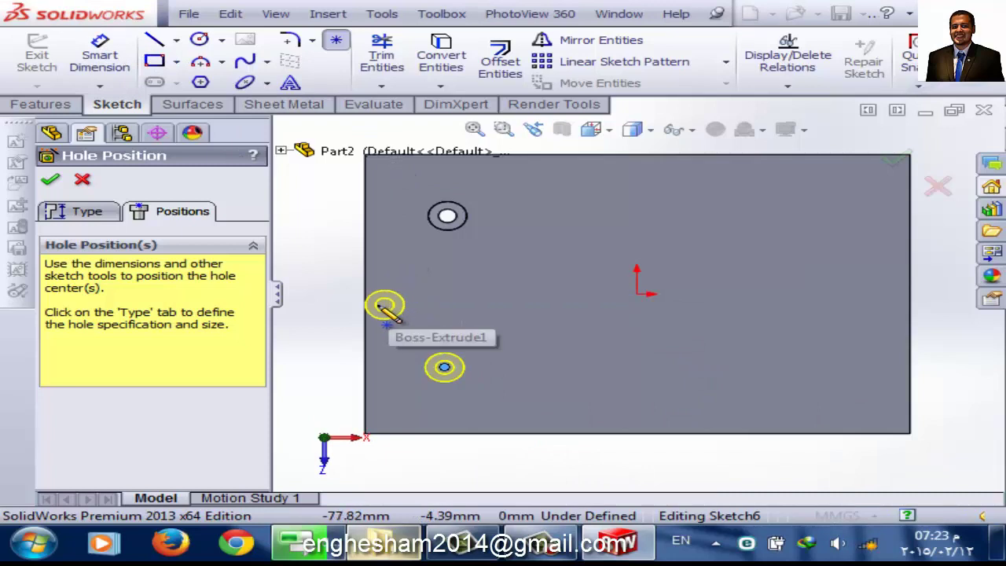
click(50, 180)
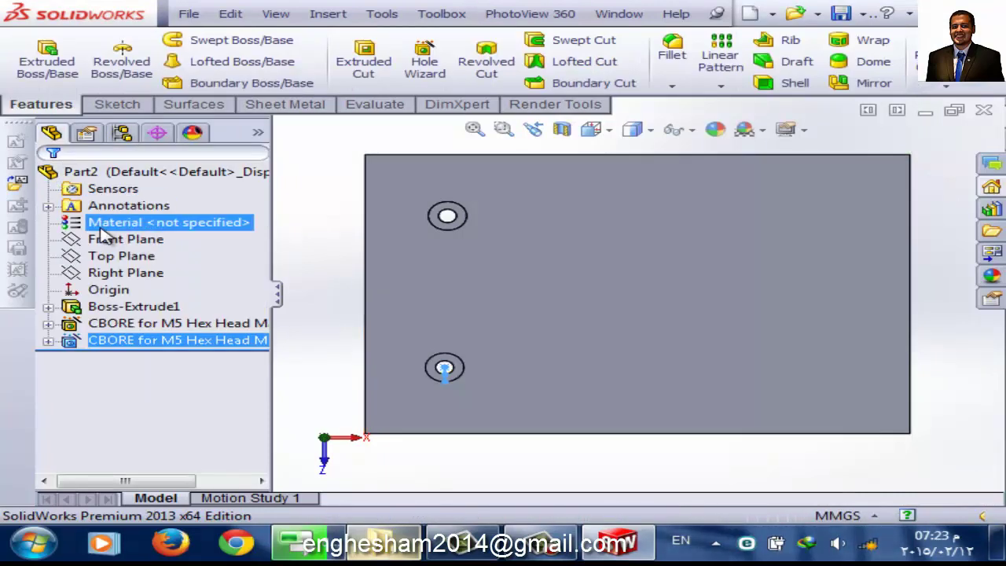
click(337, 327)
- Start a third hole and place its centre on the top face level with the second hole
click(444, 72)
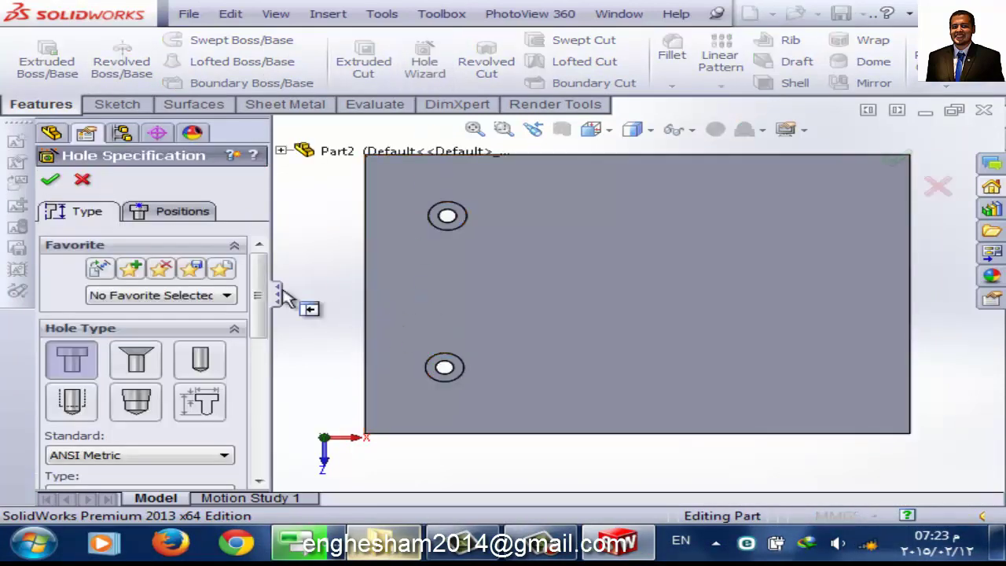
click(184, 217)
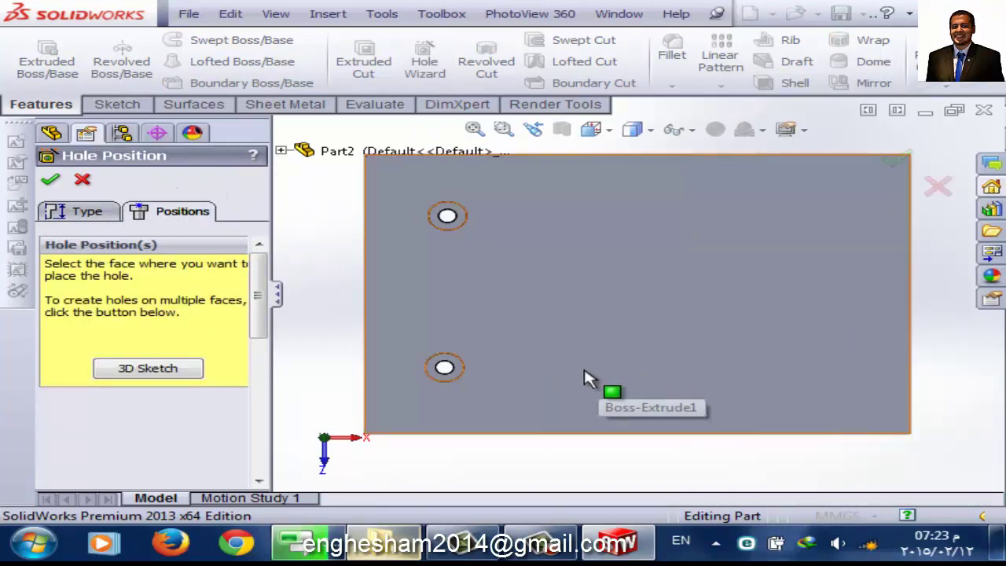
click(555, 371)
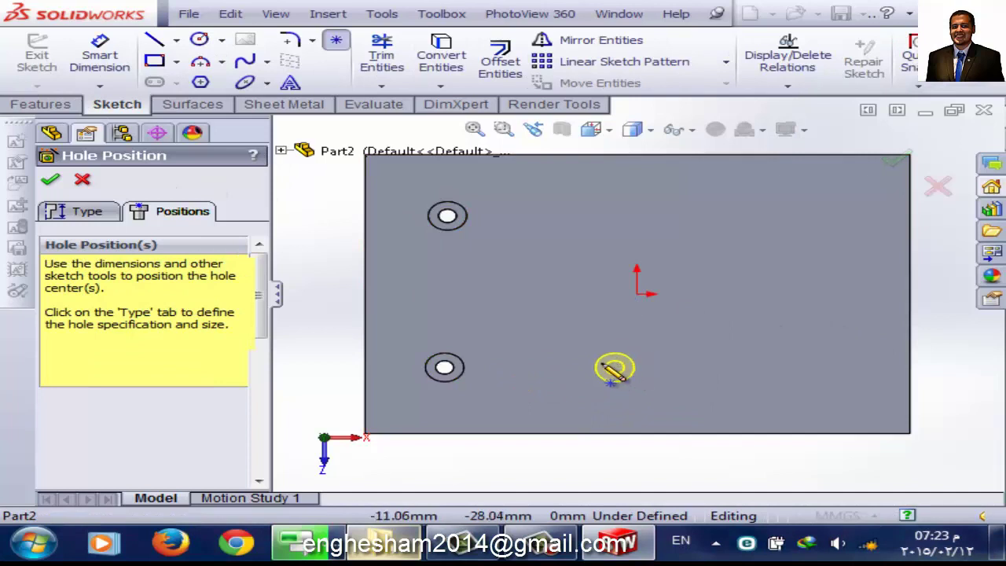
click(591, 364)
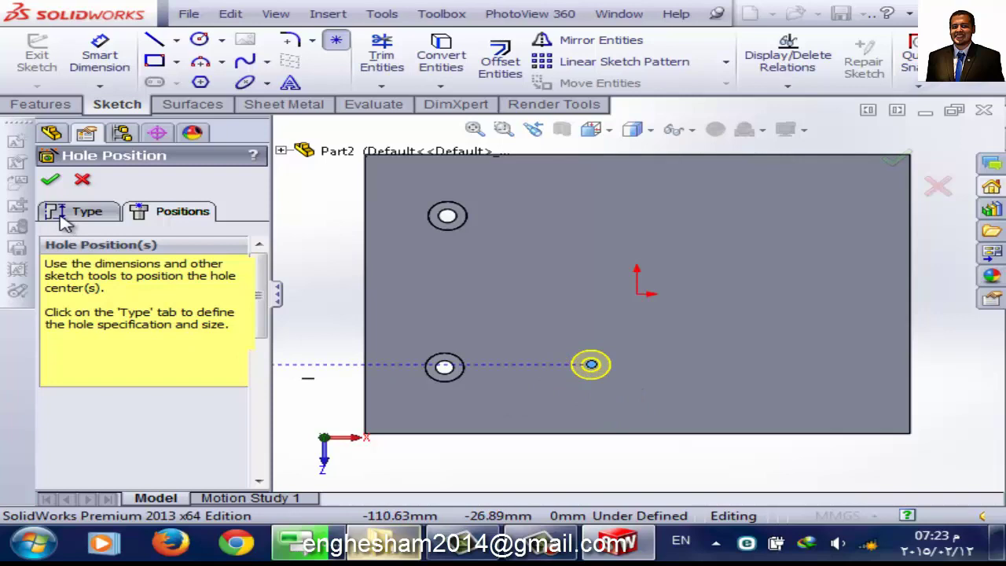
click(65, 216)
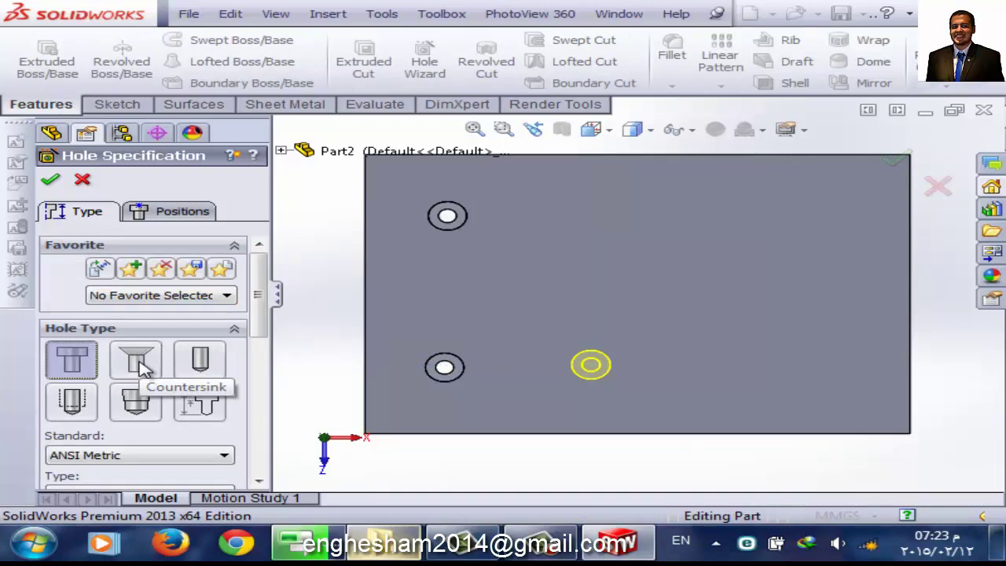
- Set the third hole to an M10 Flat Head Screw countersink
click(139, 362)
drag(261, 295, 259, 371)
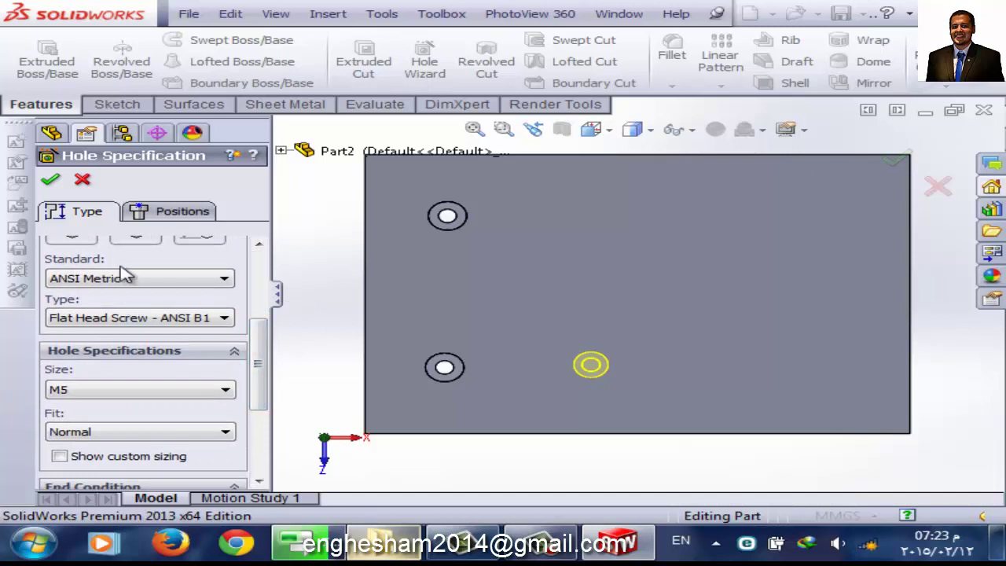
click(189, 326)
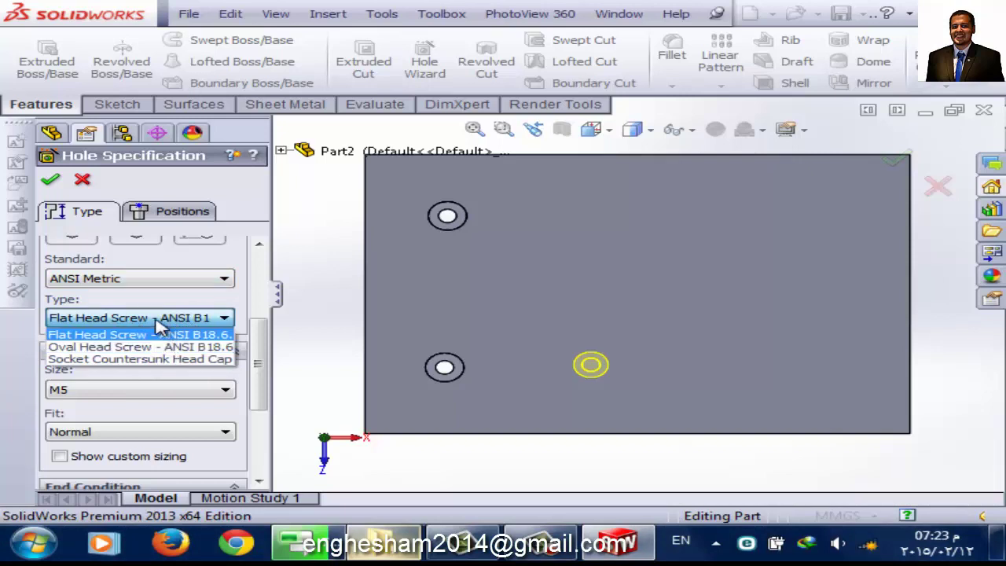
click(149, 332)
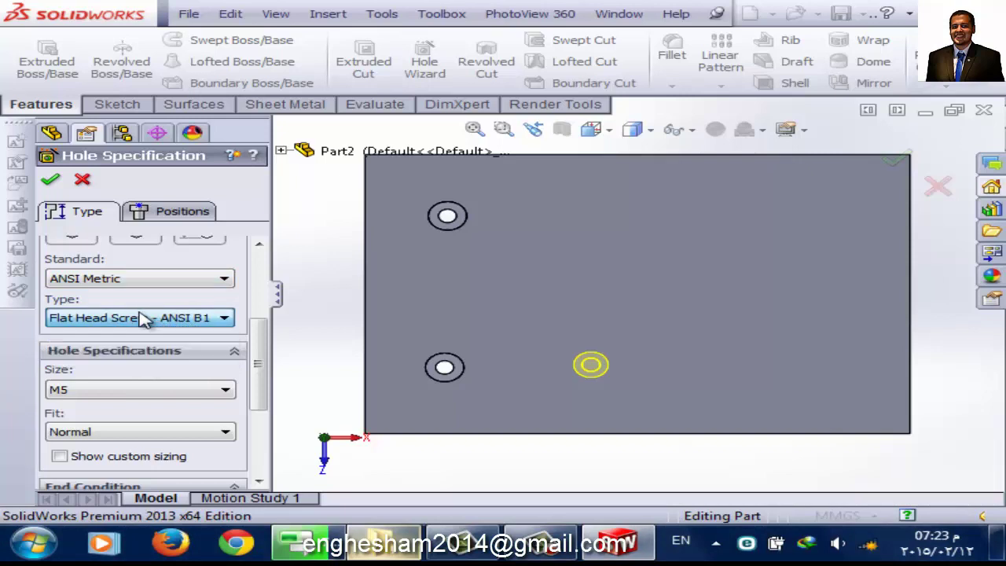
click(61, 391)
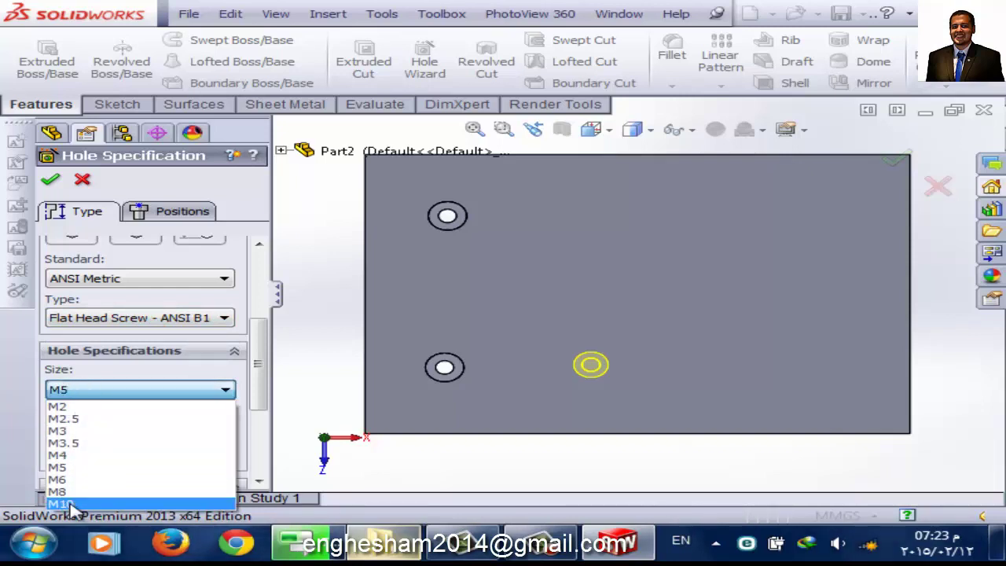
click(72, 504)
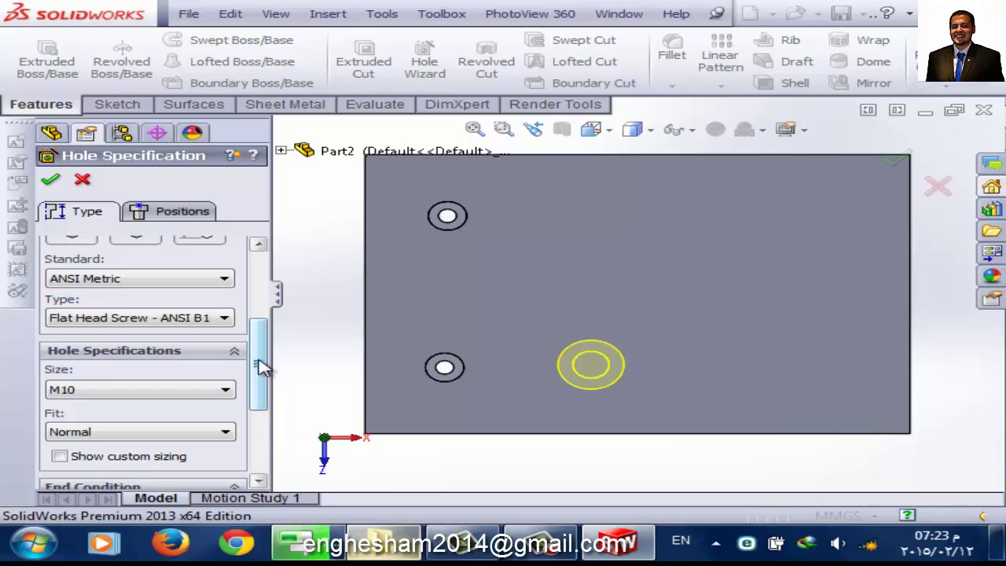
drag(266, 369, 263, 442)
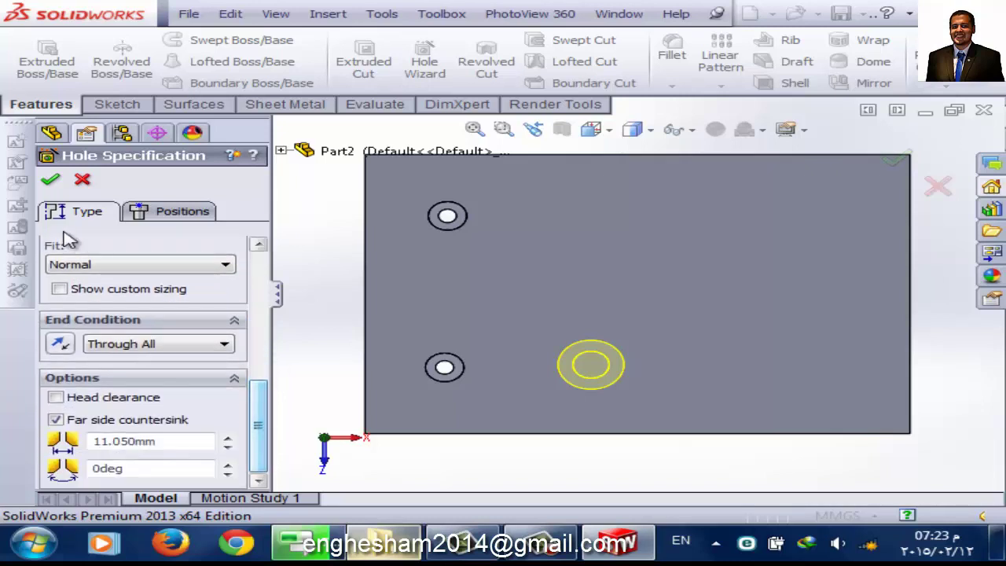
middle_drag(548, 416, 557, 265)
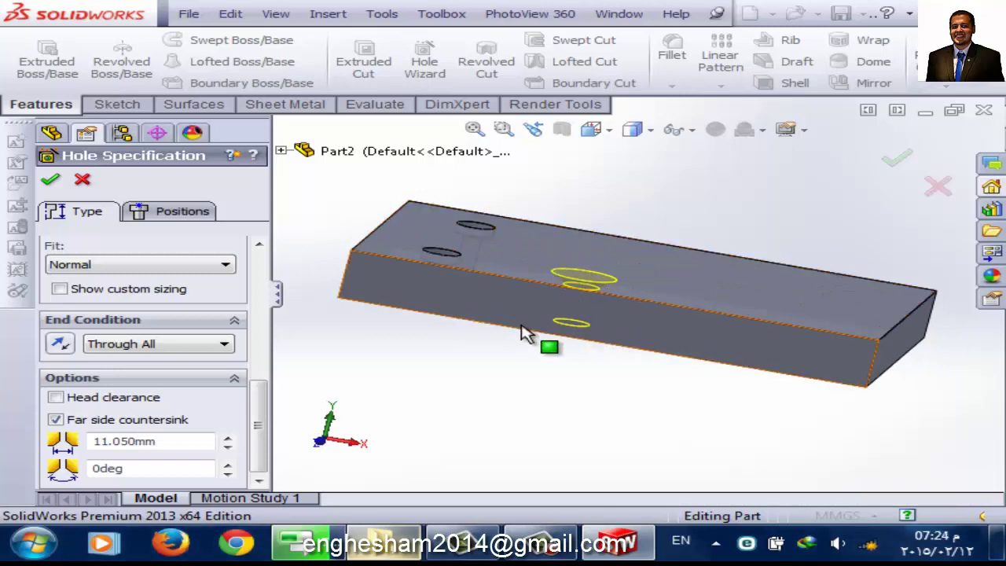
- Make the countersink Blind 5 mm deep and confirm the hole
click(182, 350)
click(167, 362)
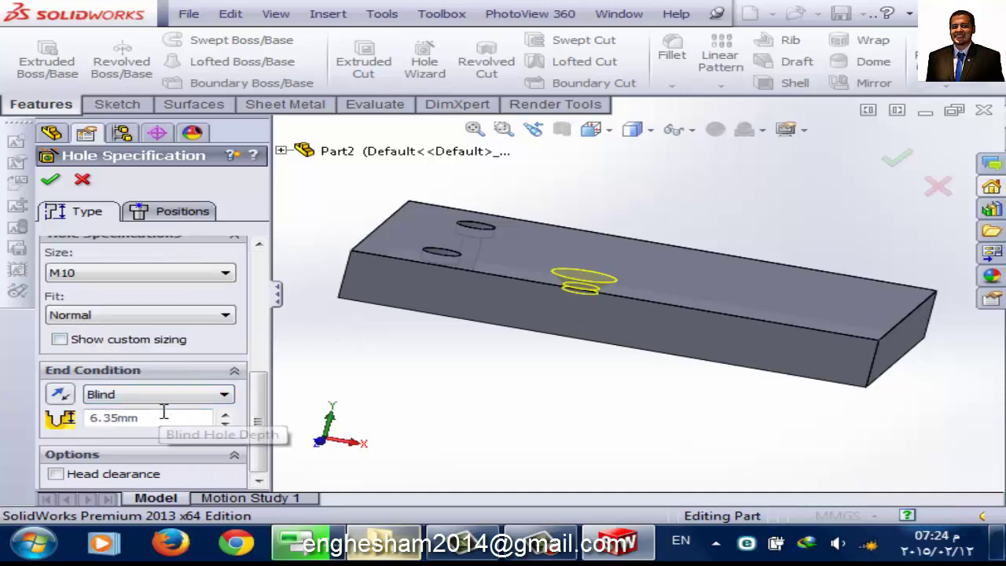
drag(157, 417, 35, 422)
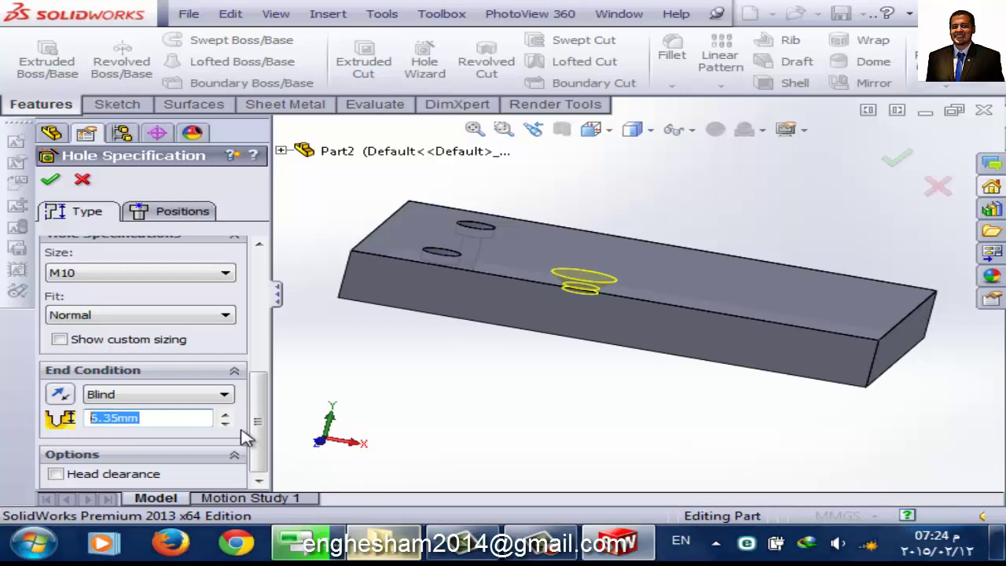
text(5)
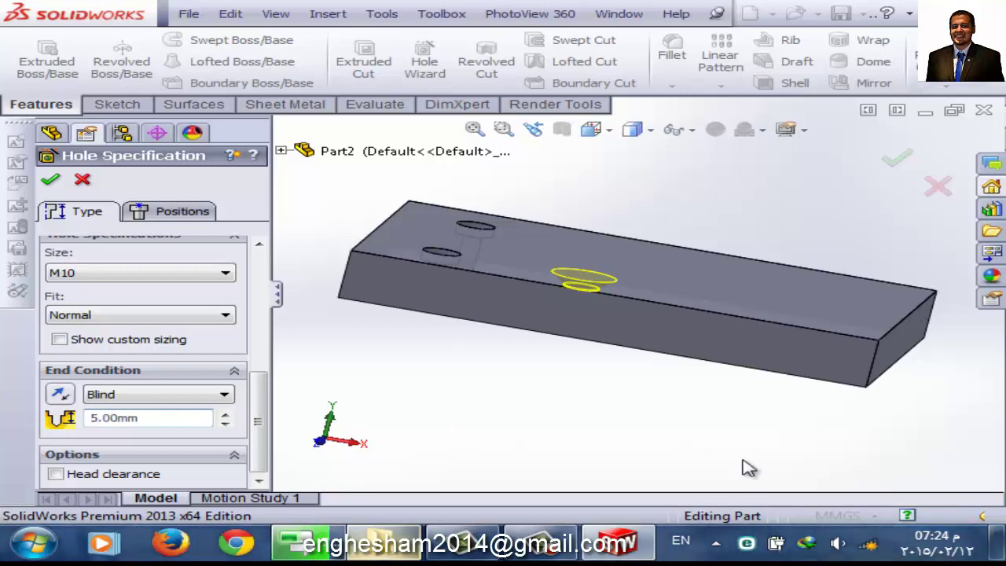
middle_drag(749, 467, 731, 430)
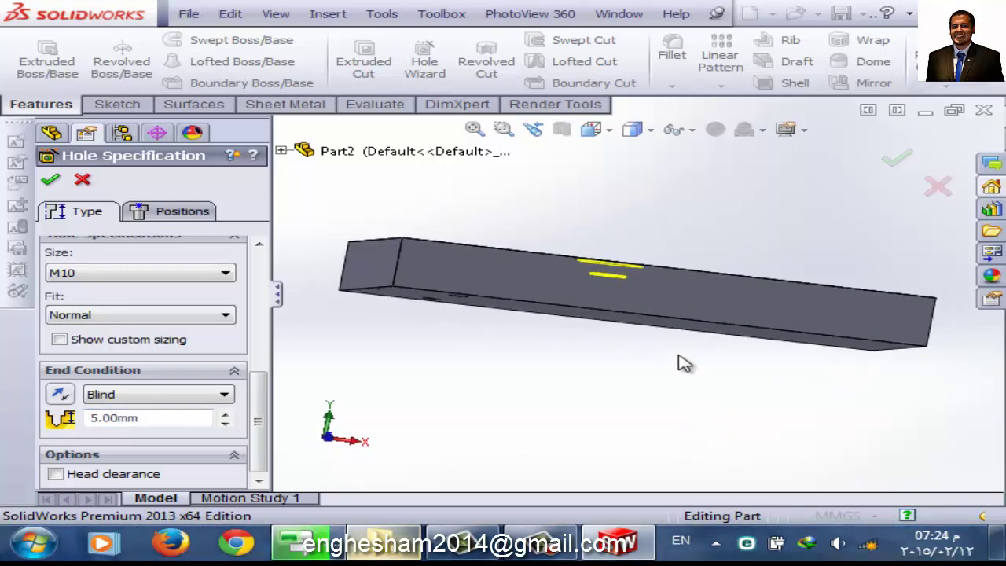
click(52, 182)
- Orbit and zoom around the plate to inspect its top face and countersink hole
mouse_move(610, 233)
middle_down()
mouse_move(589, 288)
mouse_move(628, 346)
middle_up()
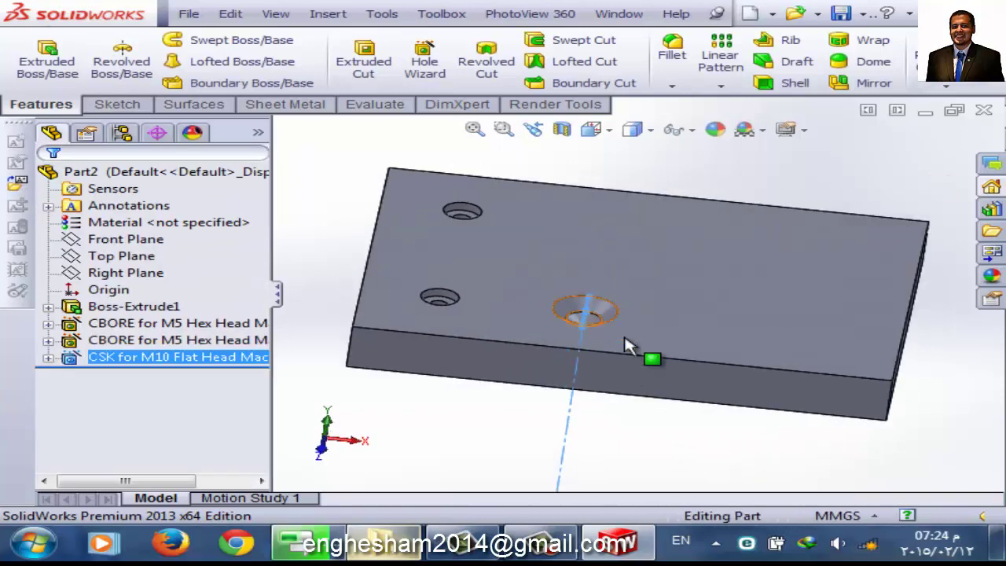
scroll(625, 342, down, 5)
scroll(621, 338, up, 4)
scroll(589, 302, down, 3)
scroll(566, 315, down, 2)
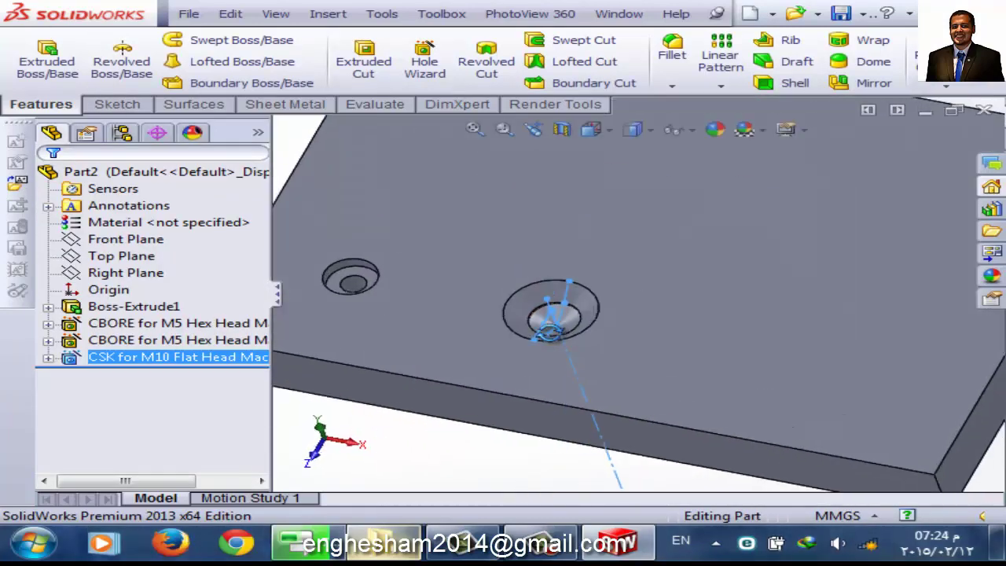
scroll(579, 332, down, 3)
scroll(613, 348, down, 2)
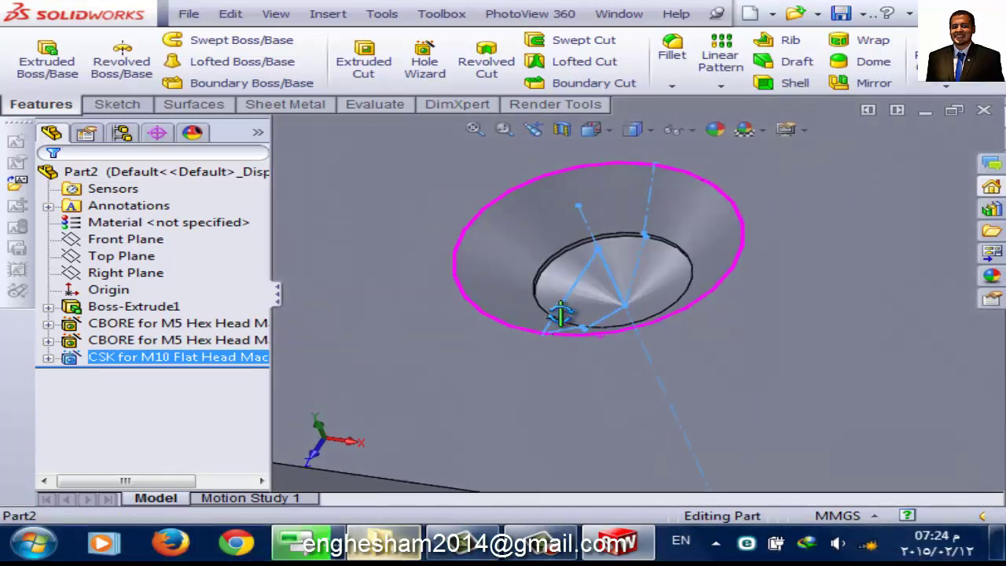
middle_drag(560, 315, 602, 325)
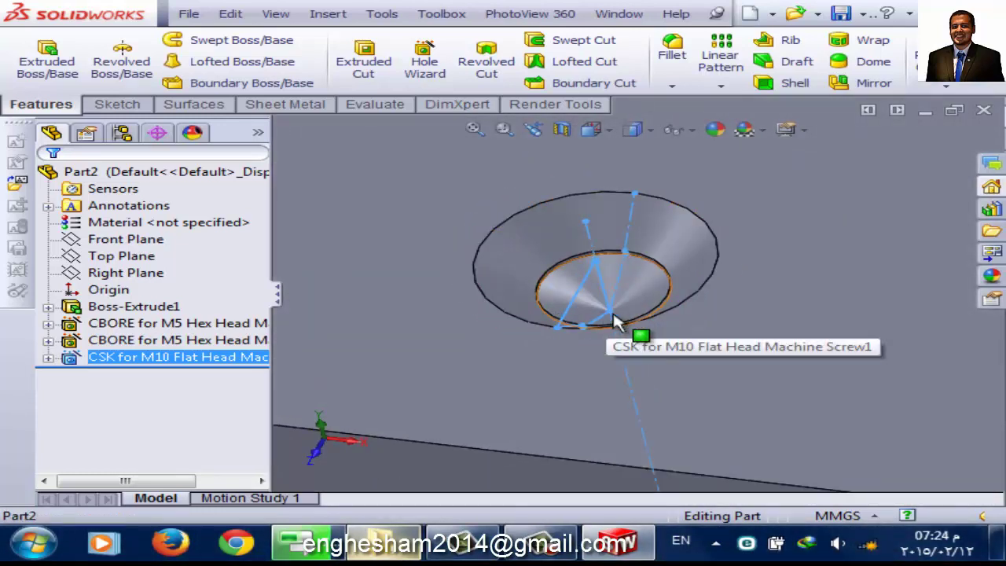
scroll(616, 322, up, 2)
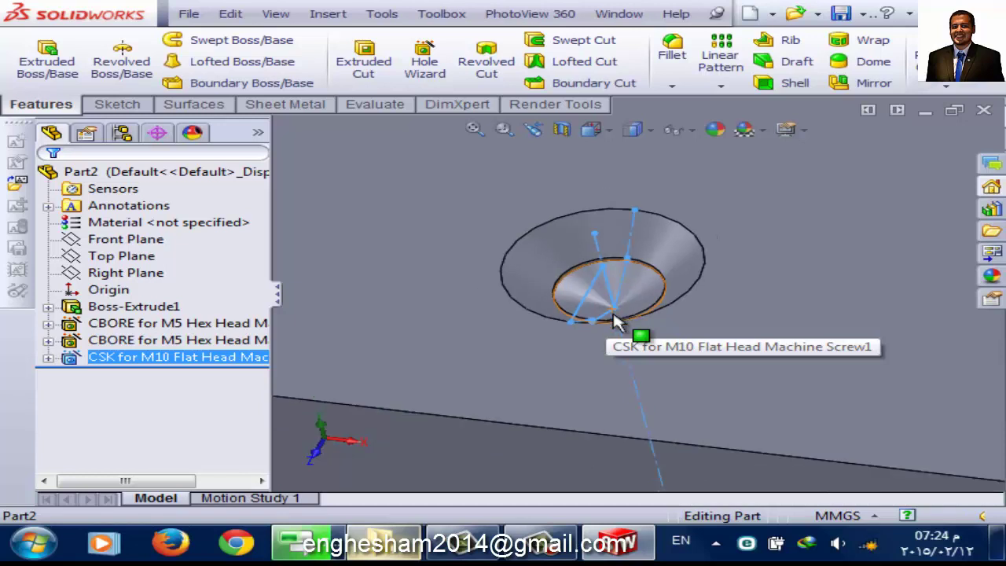
scroll(615, 322, up, 3)
scroll(614, 319, up, 3)
- Tilt the view to look down on the plate, then start a new document with Ctrl+N
middle_drag(612, 316, 650, 286)
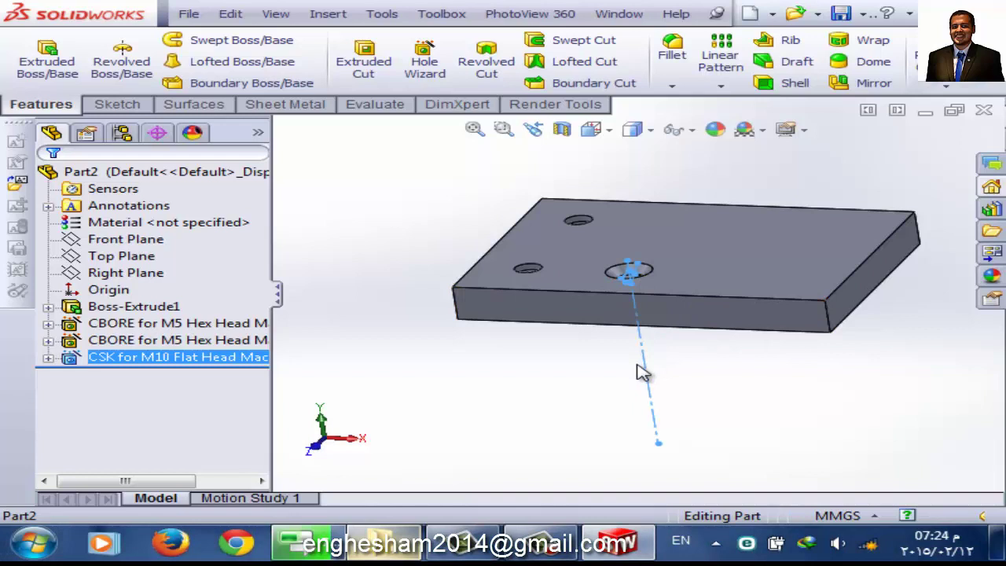
middle_drag(589, 271, 574, 330)
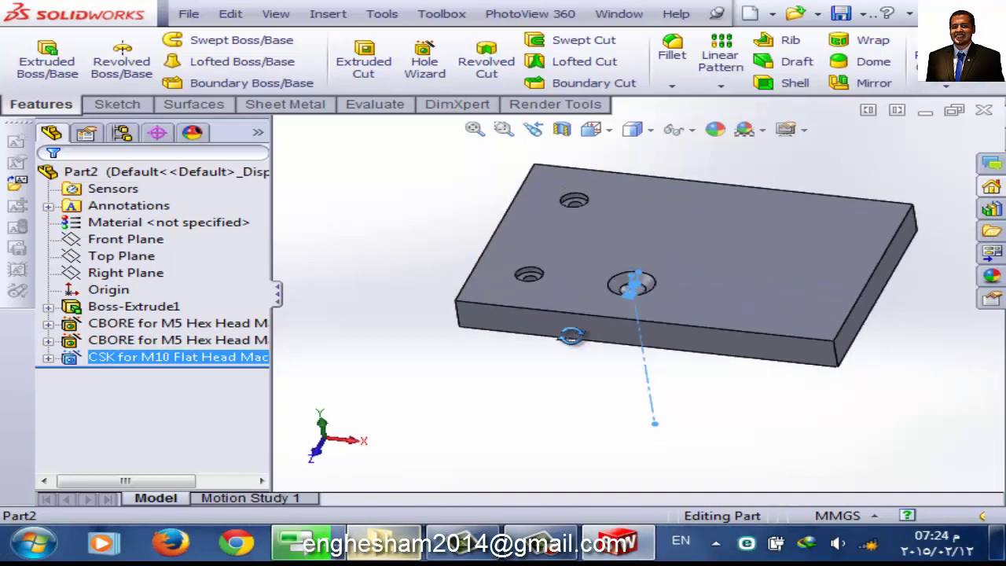
scroll(610, 290, down, 3)
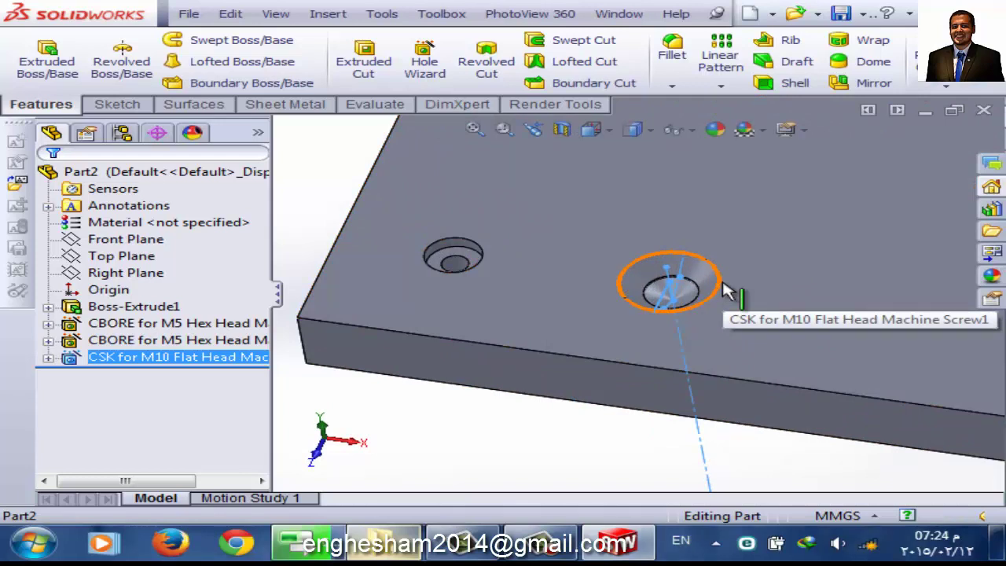
scroll(707, 292, up, 3)
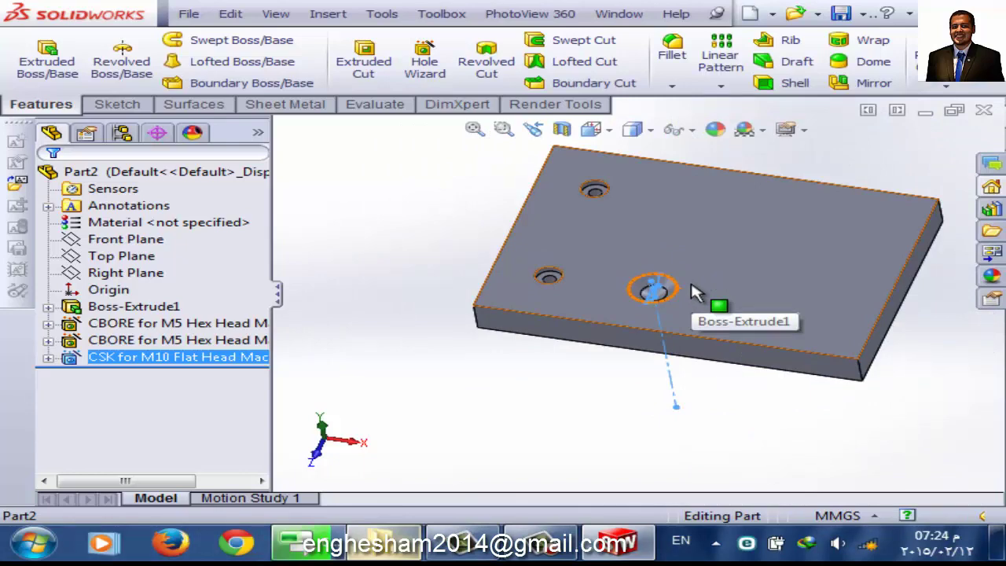
key(ctrl+n)
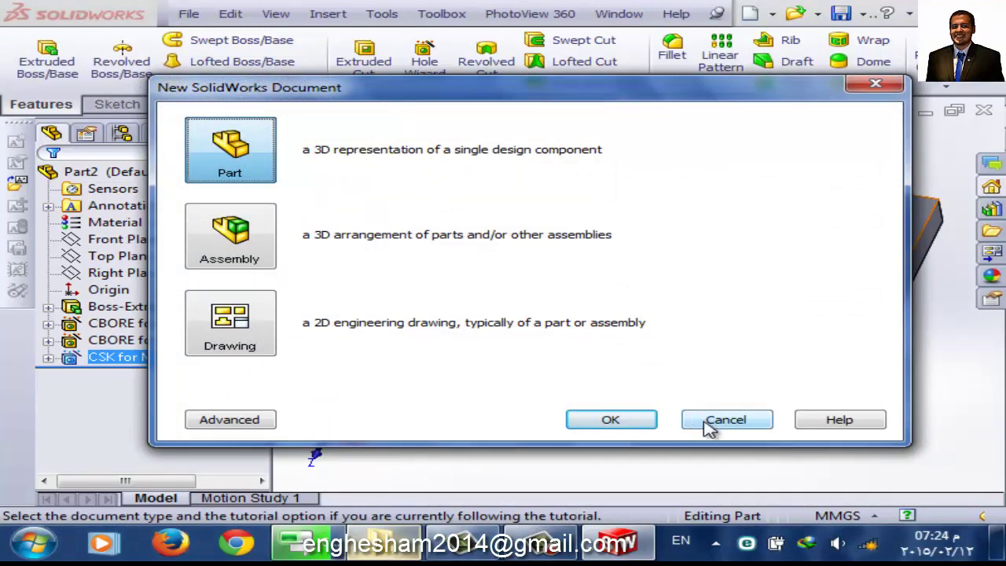
- Create a new part and sketch an origin-centred circle on Top Plane
click(611, 421)
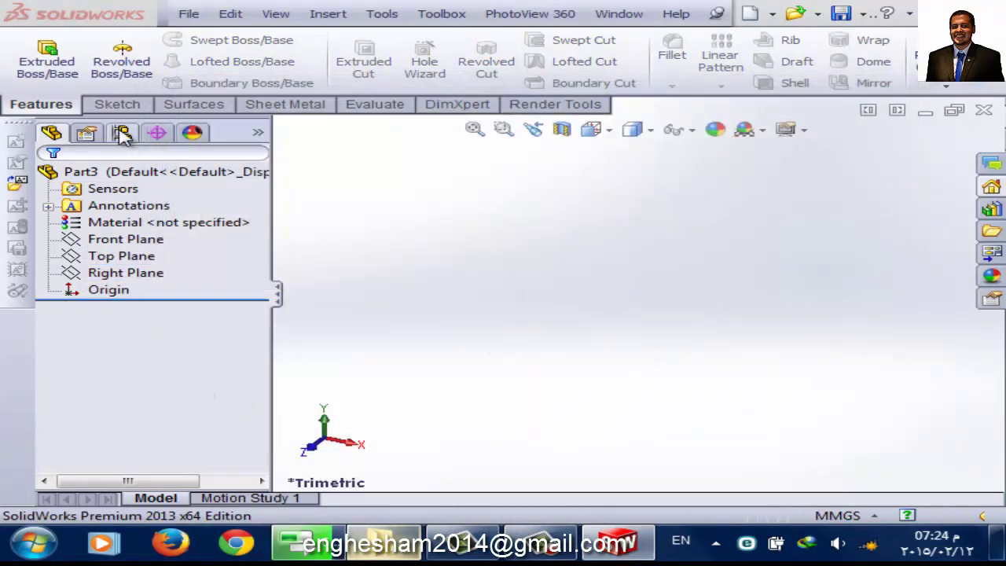
click(143, 176)
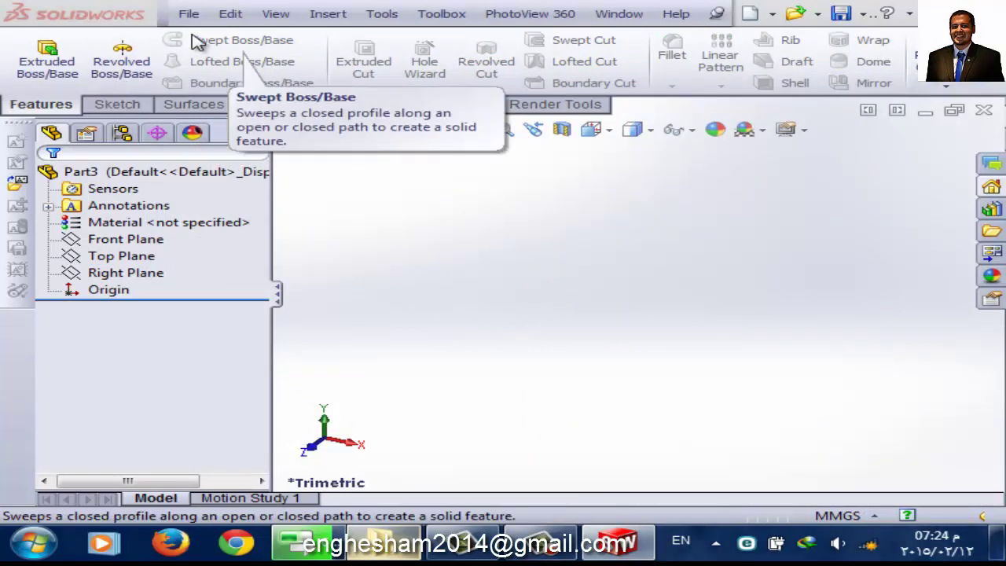
click(130, 256)
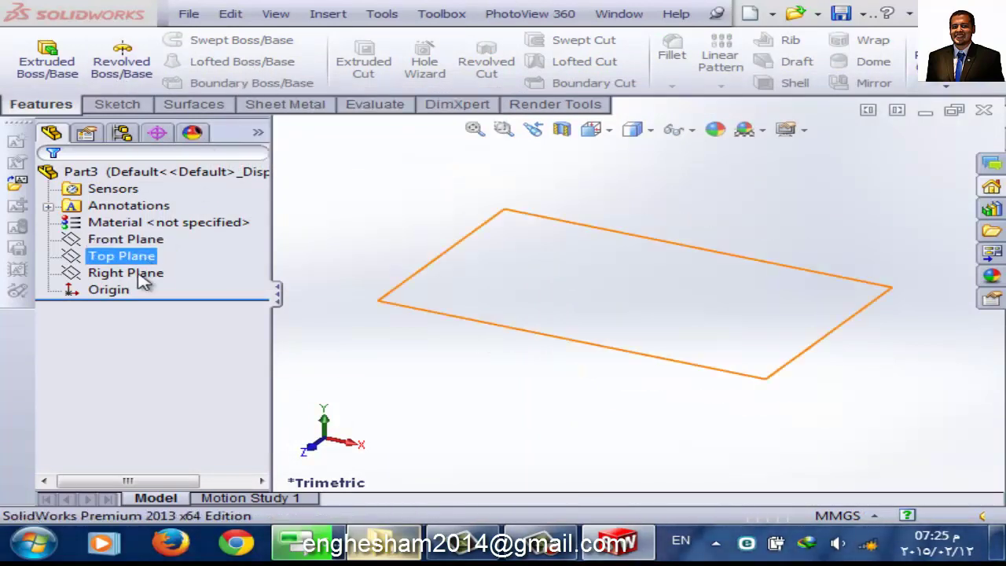
click(125, 256)
click(133, 231)
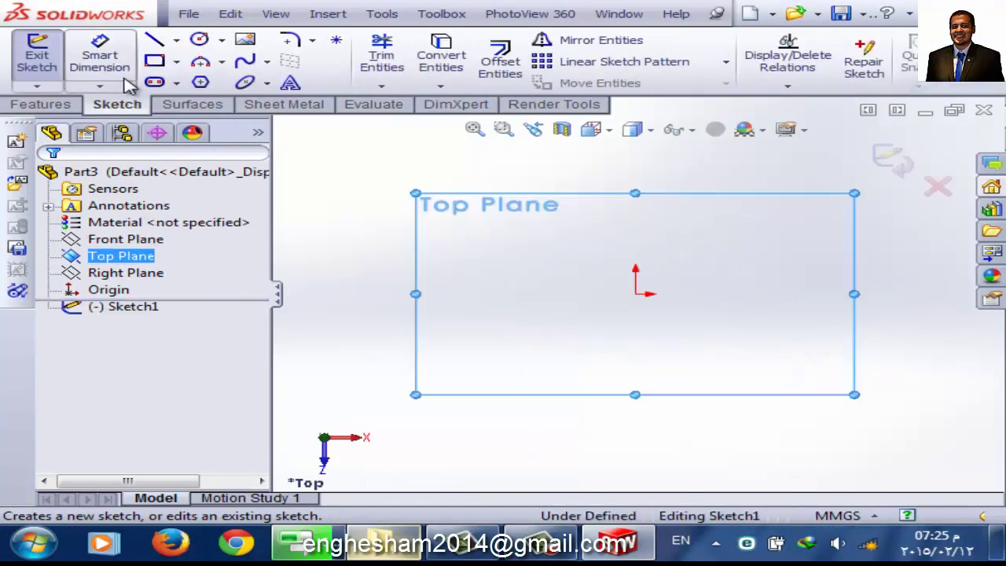
click(201, 41)
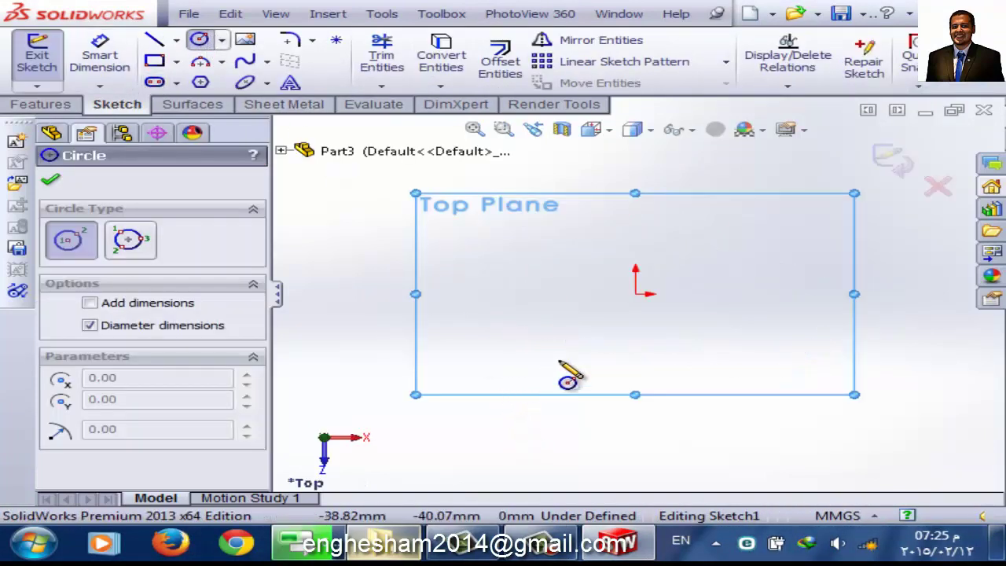
drag(635, 294, 739, 326)
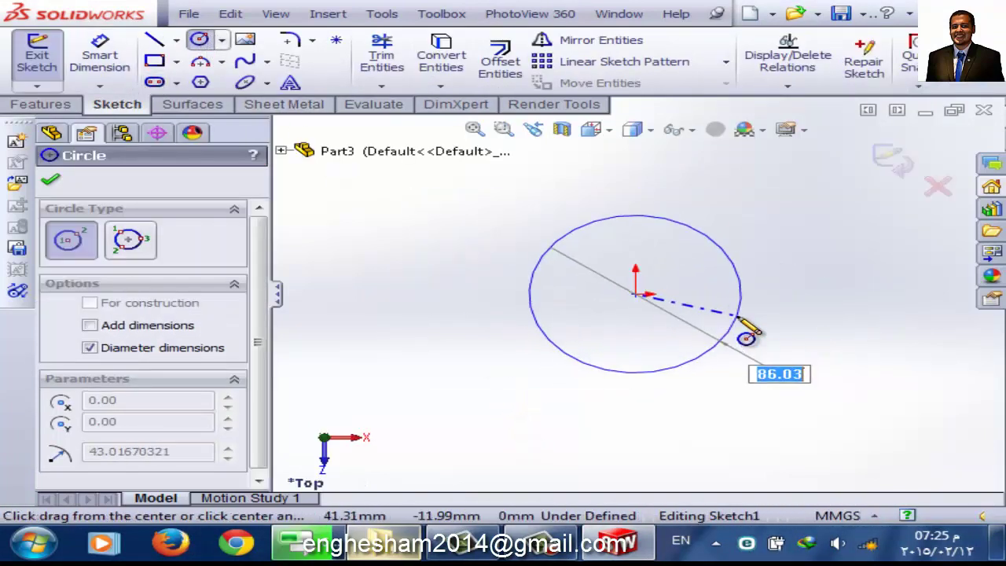
click(51, 181)
click(36, 55)
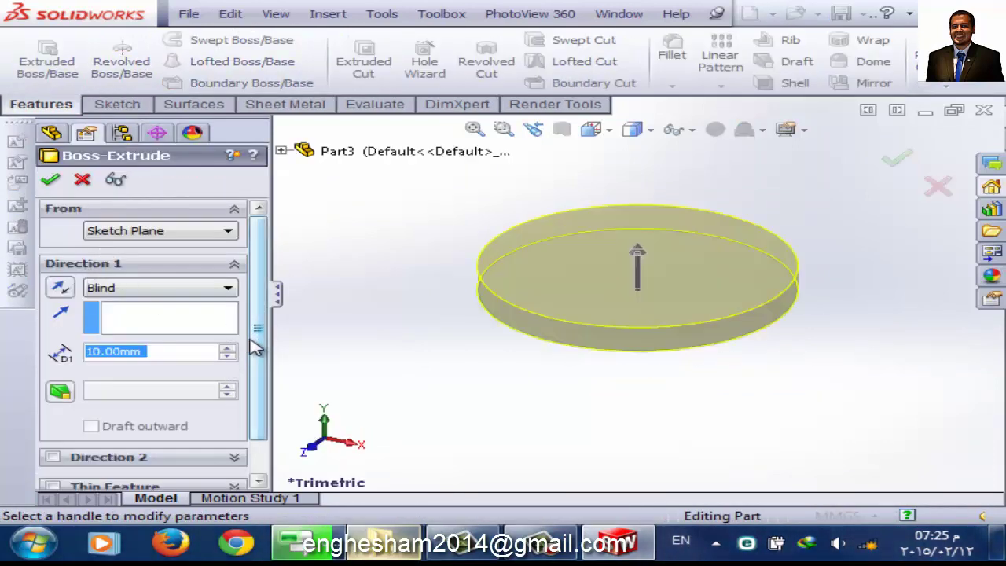
- Extrude the circle 50 mm into a solid cylinder
click(226, 349)
text(50)
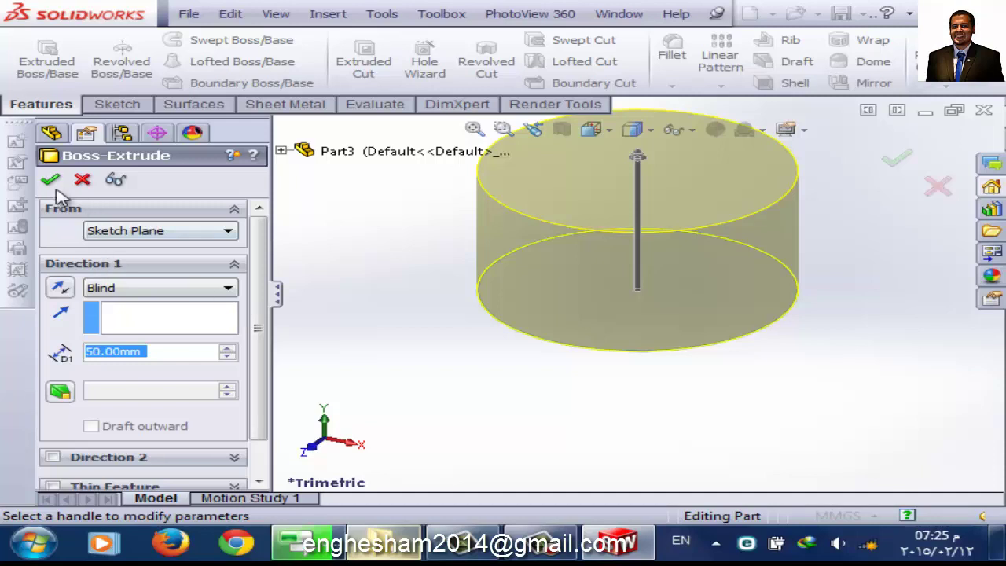
click(50, 179)
scroll(668, 218, up, 4)
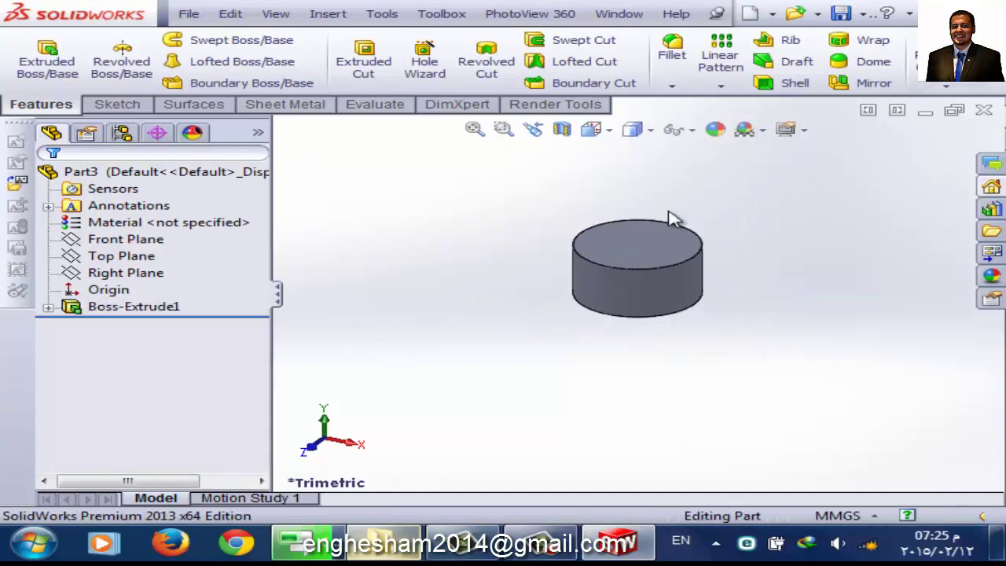
scroll(703, 234, up, 1)
scroll(653, 258, down, 4)
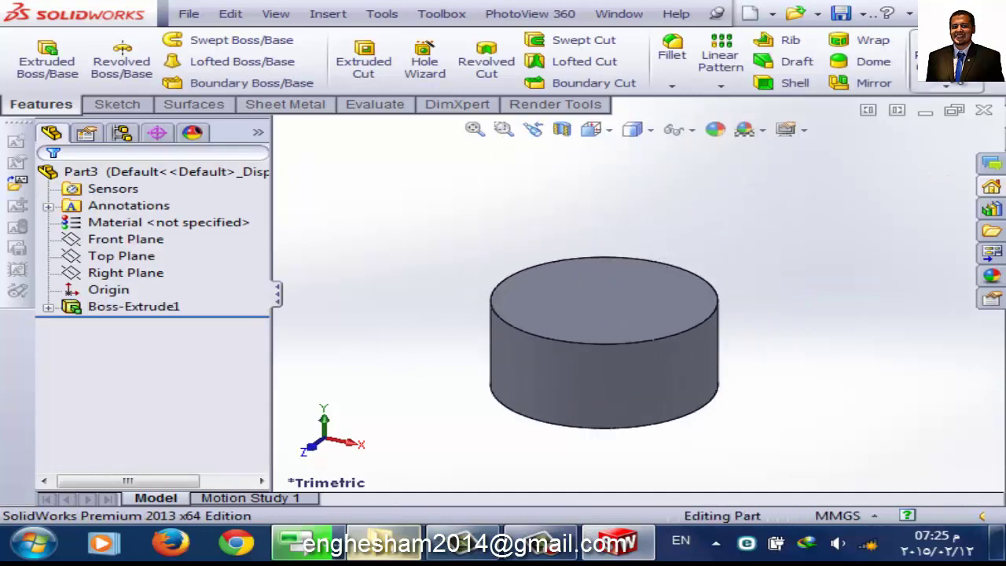
- Add Plane1 offset 70 mm above the cylinder's top face and select it
click(947, 85)
click(836, 105)
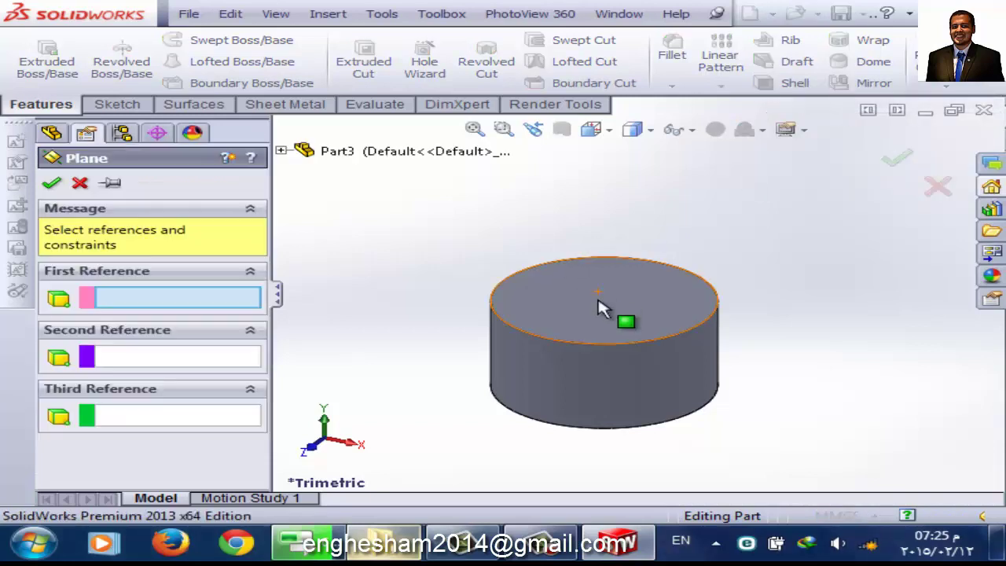
click(602, 314)
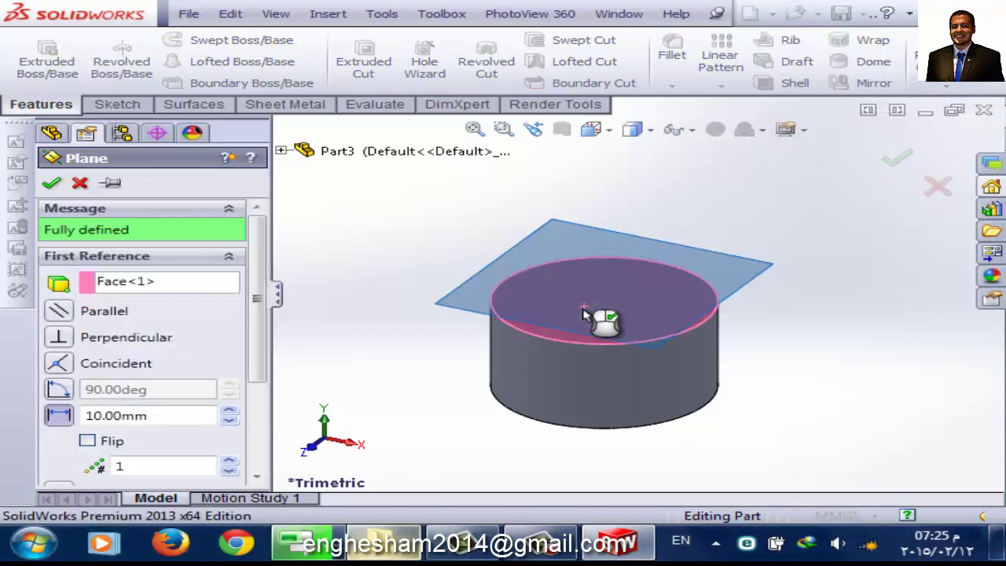
click(229, 411)
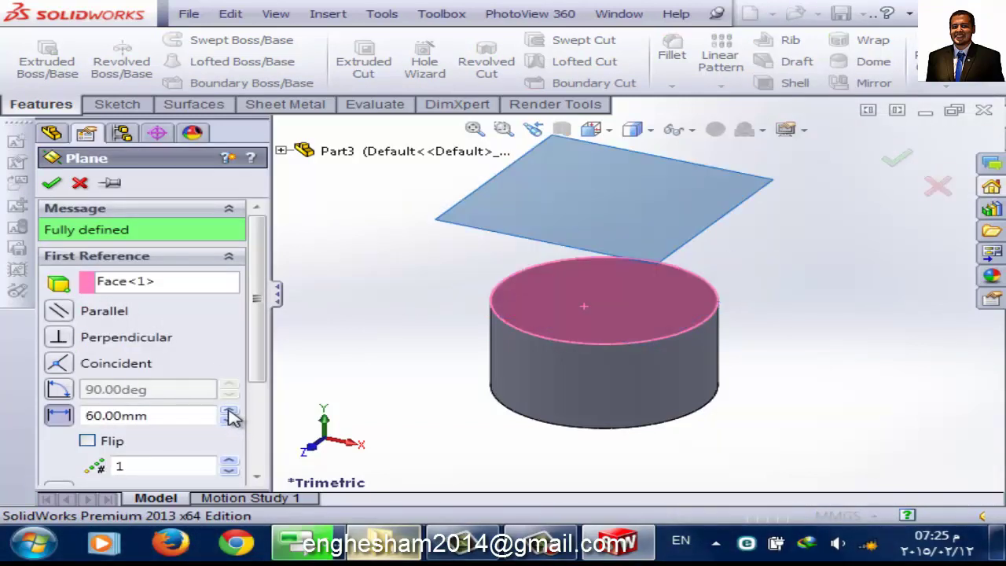
click(51, 183)
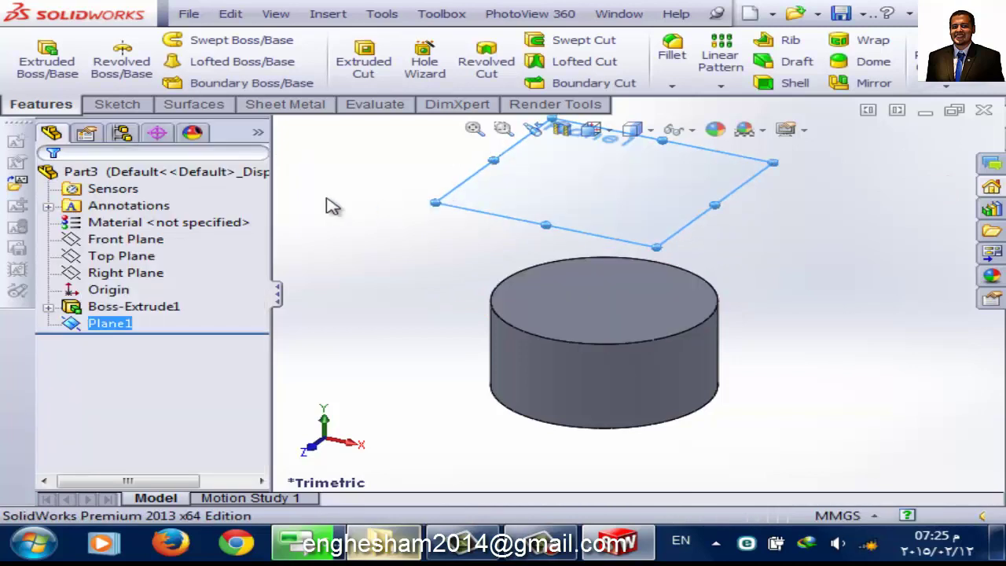
click(110, 323)
- Sketch a small origin-centred circle on Plane1 in Normal To view, then exit and orbit to check it
click(116, 293)
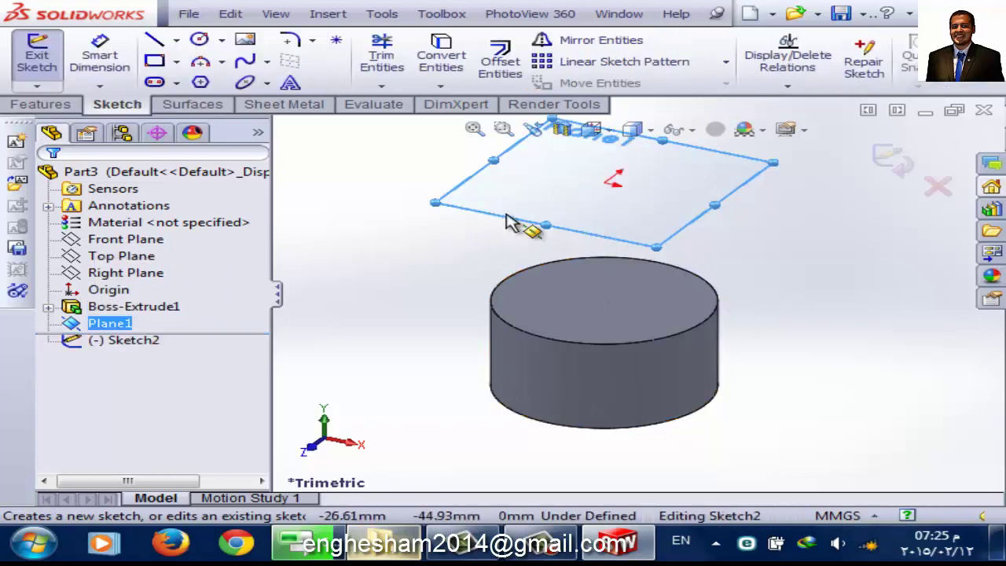
key(space)
click(553, 246)
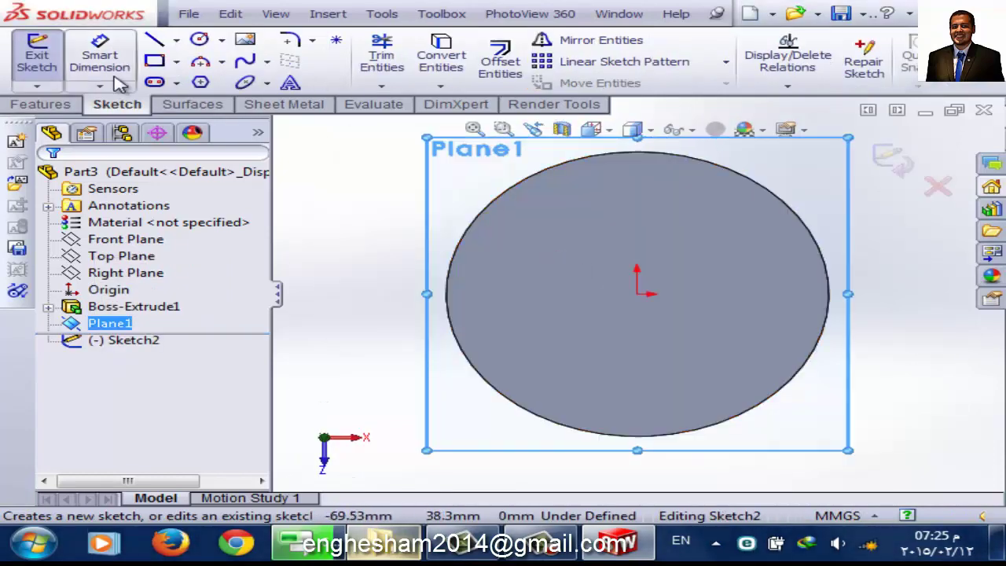
click(198, 39)
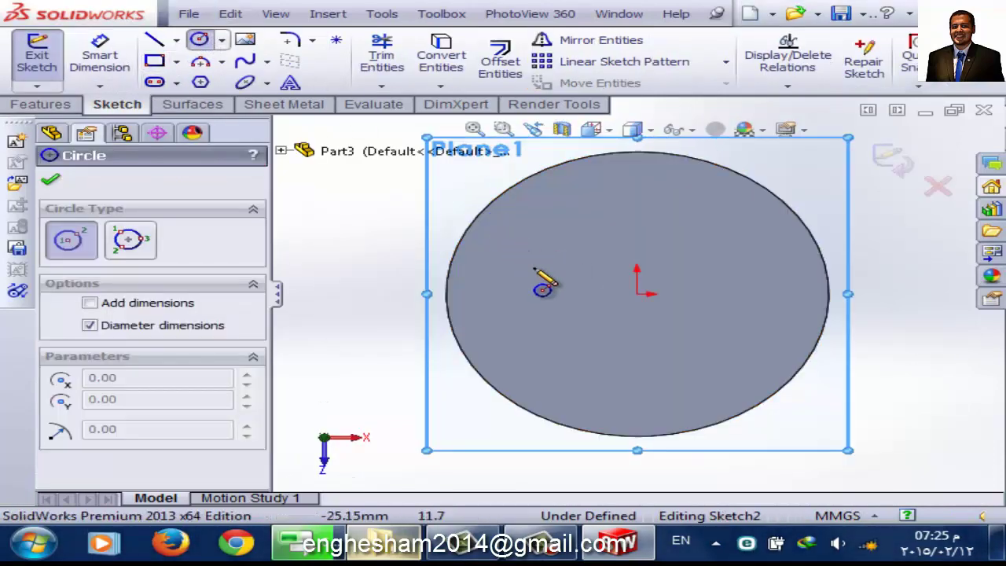
click(637, 293)
click(716, 327)
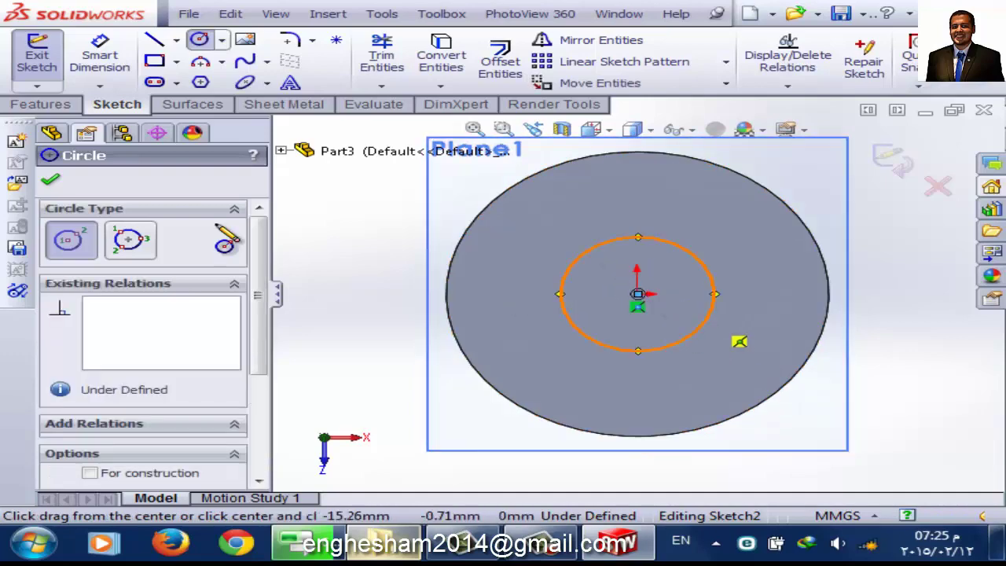
click(50, 180)
click(43, 71)
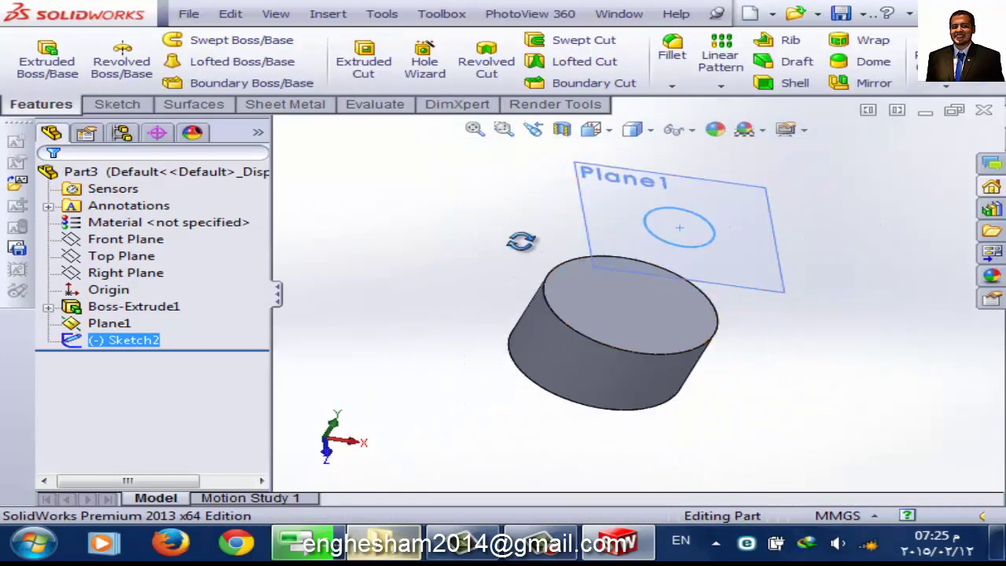
middle_drag(477, 261, 521, 187)
middle_drag(401, 242, 409, 236)
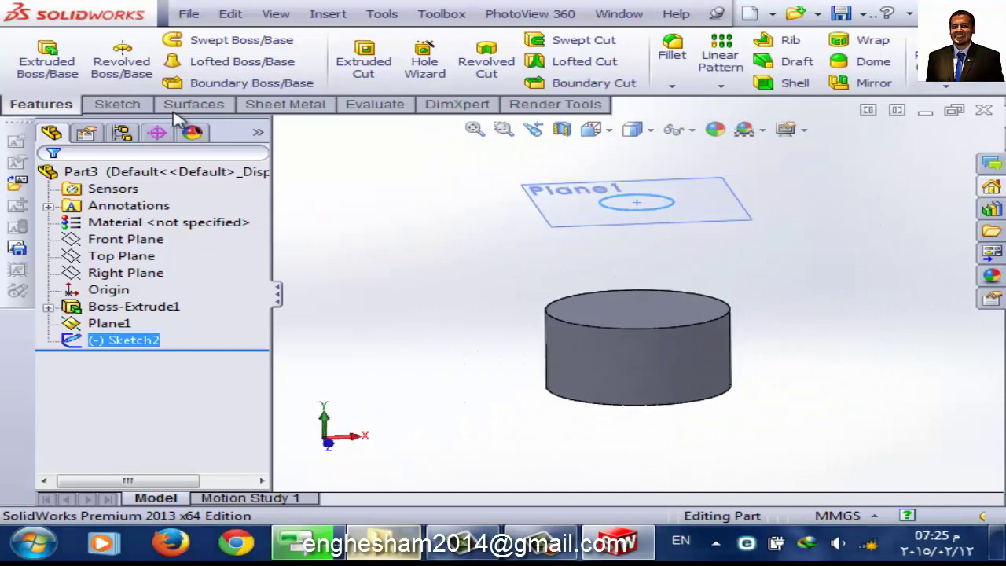
- Loft the small circle to the cylinder's top face, adjusting connectors to untwist it, then start a new document
click(244, 63)
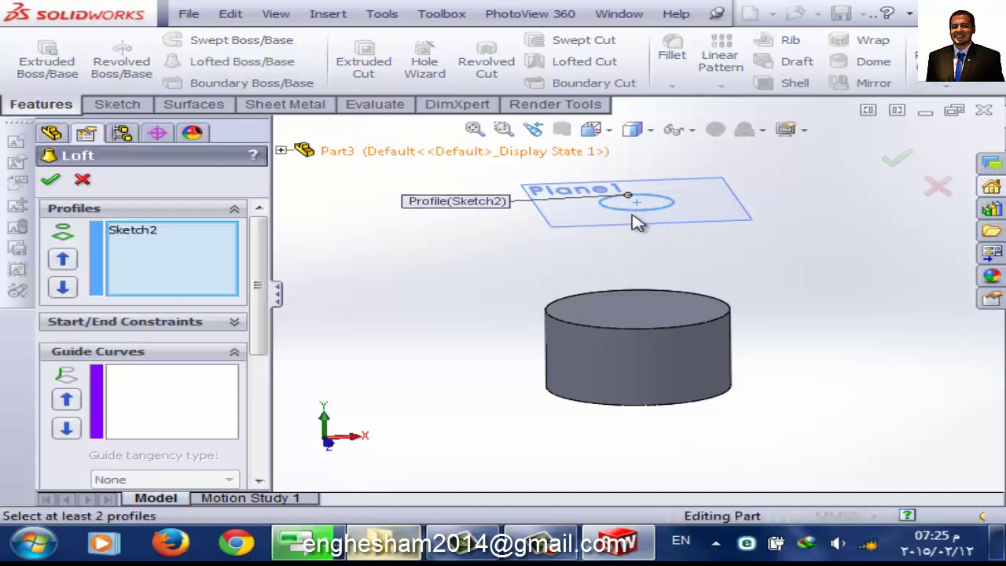
click(646, 312)
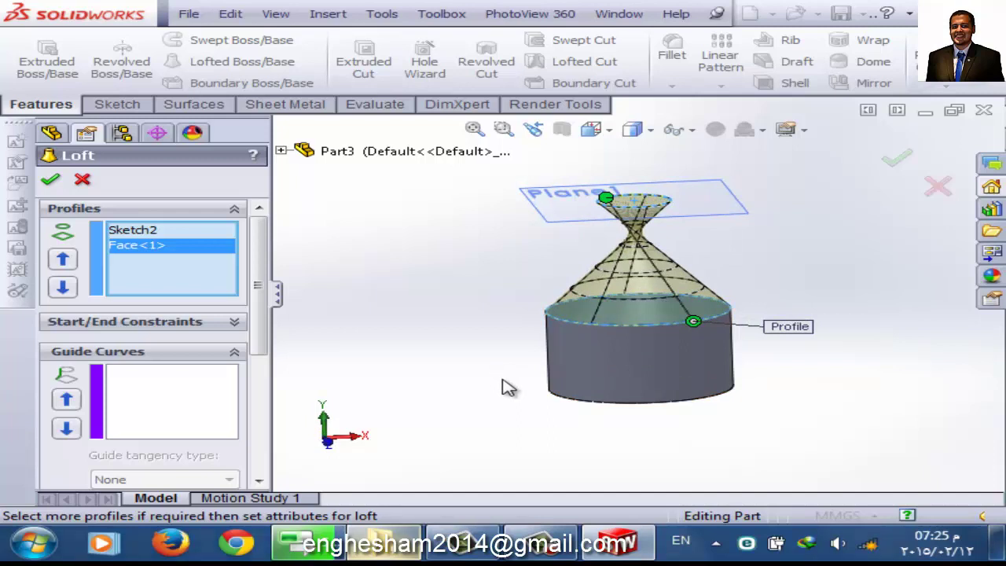
scroll(640, 210, down, 3)
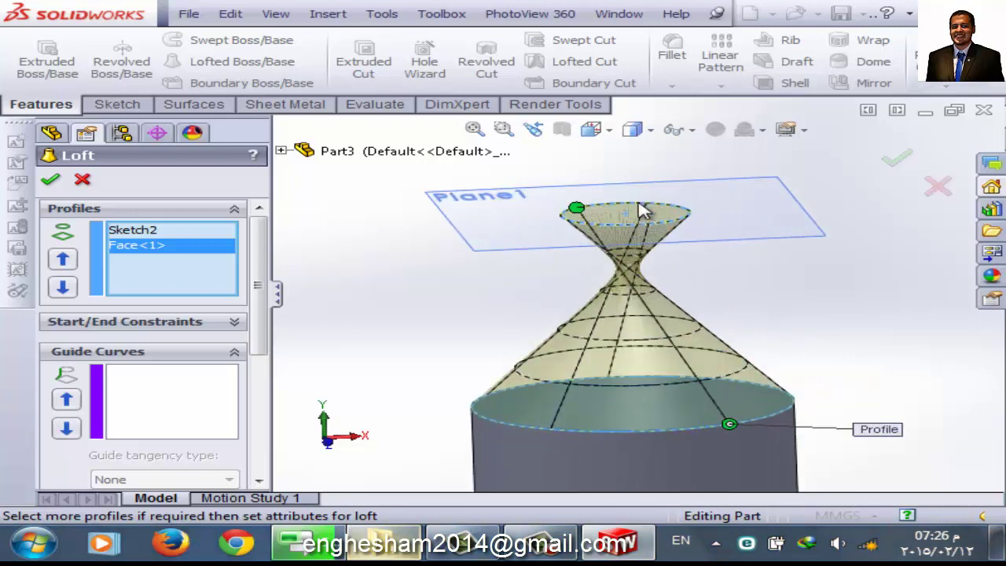
scroll(640, 211, up, 2)
scroll(635, 228, down, 1)
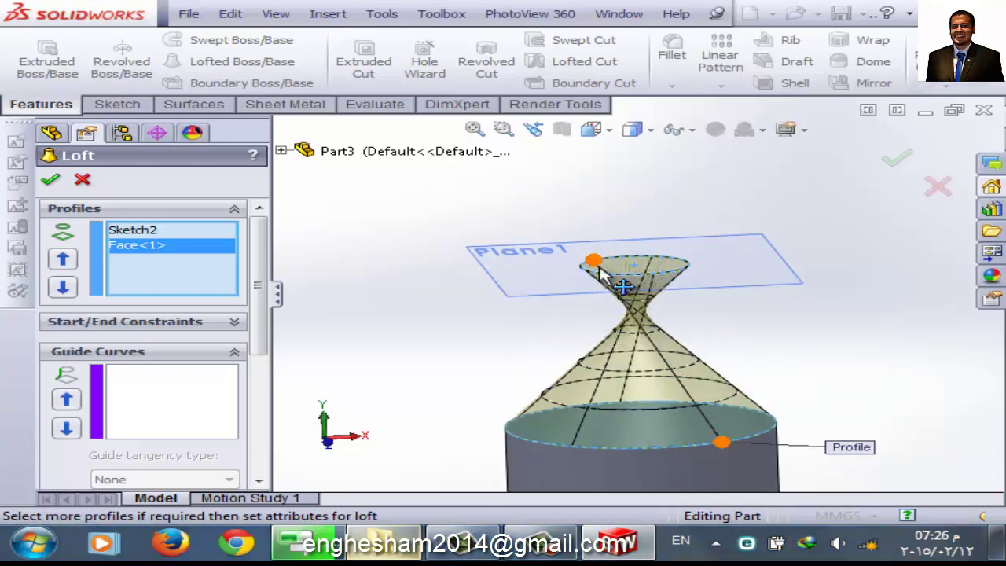
mouse_move(595, 261)
mouse_down()
mouse_move(674, 272)
mouse_move(618, 284)
mouse_move(588, 272)
mouse_up()
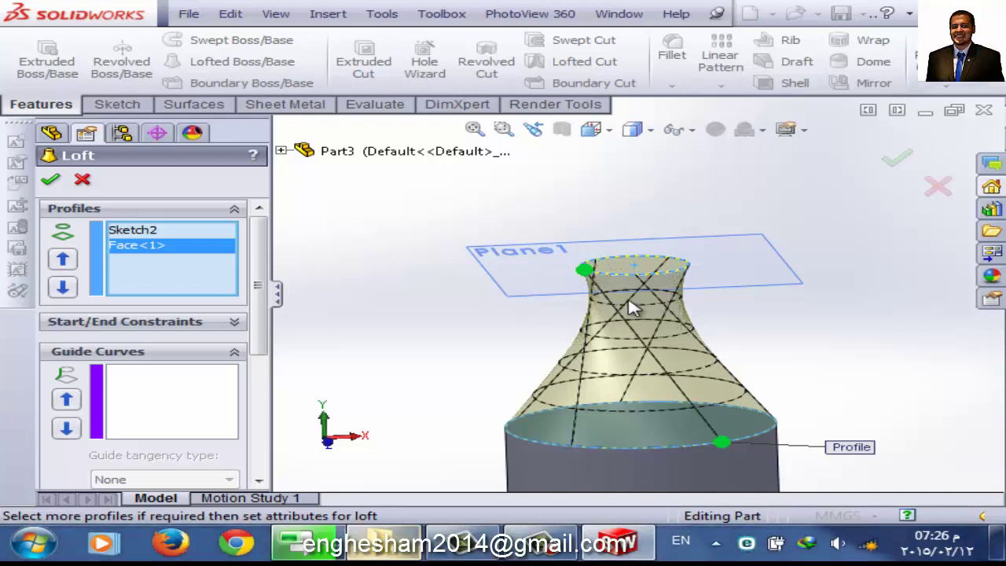
mouse_move(722, 443)
mouse_move(736, 440)
mouse_down()
mouse_move(716, 446)
mouse_move(758, 441)
mouse_up()
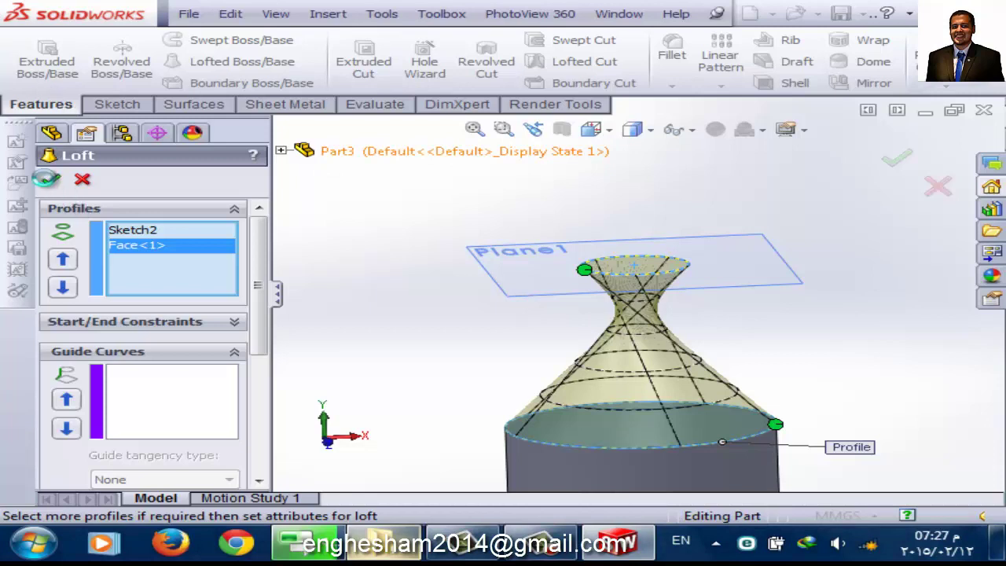
click(47, 180)
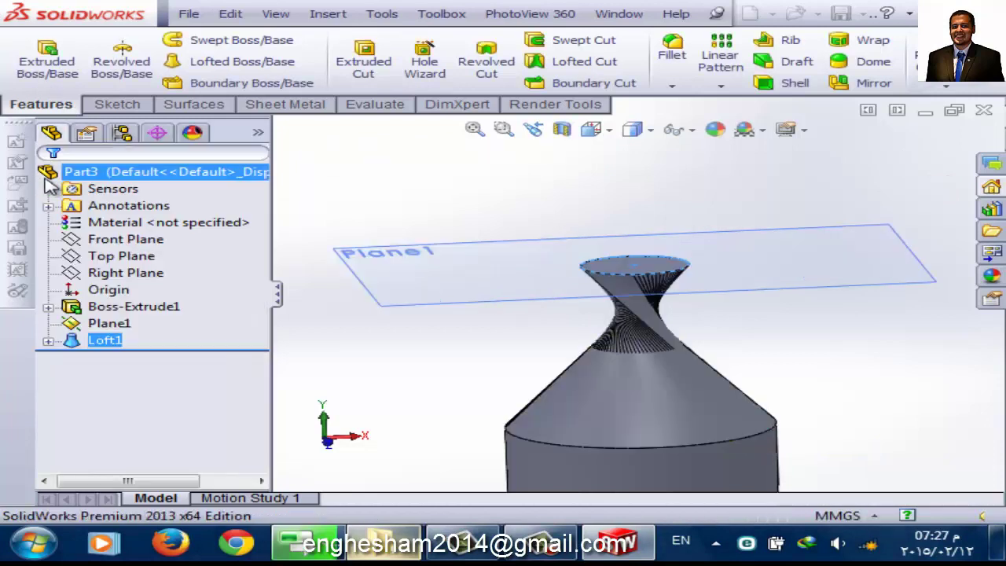
click(353, 336)
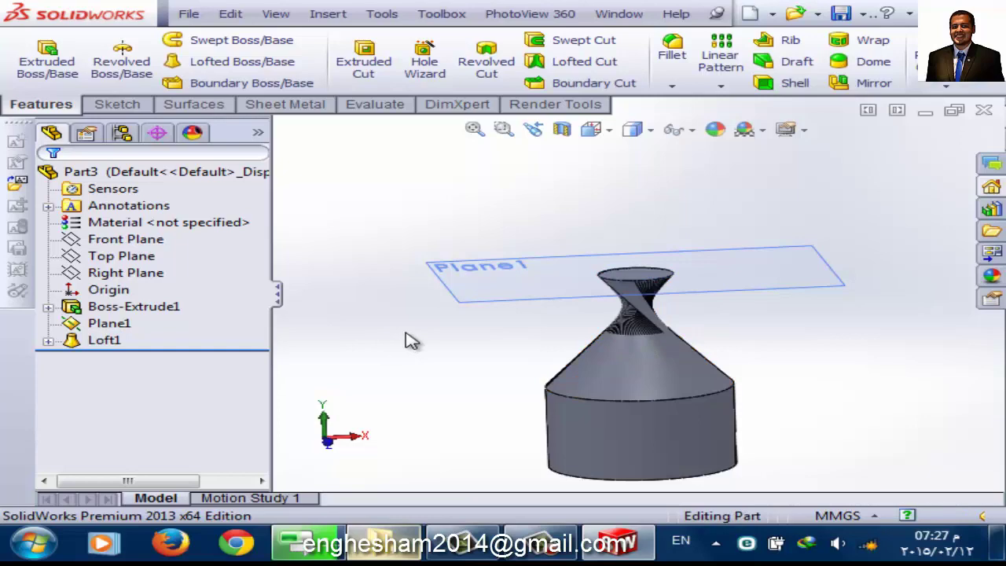
key(ctrl+n)
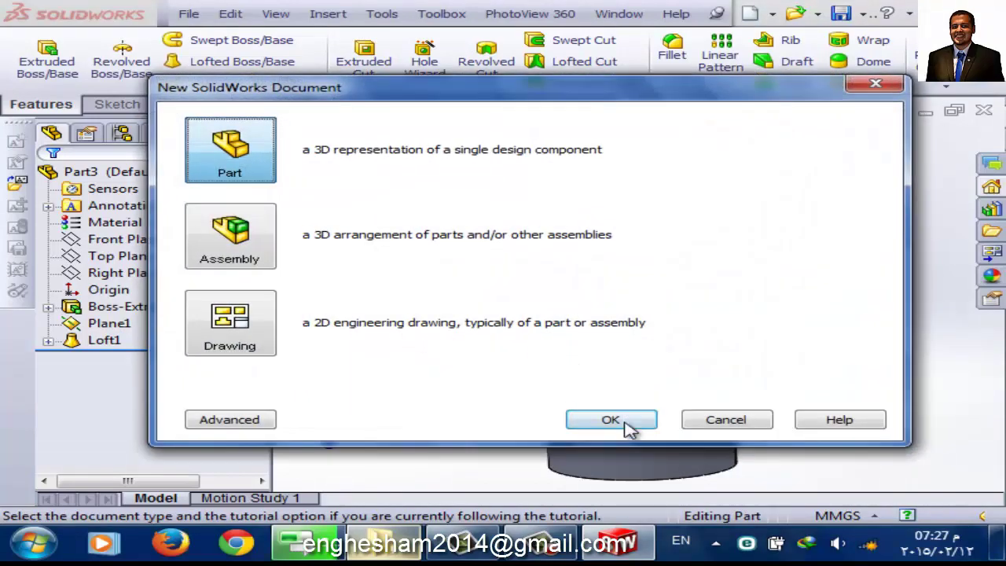
- Create a new part and sketch an origin-centred circle on Top Plane
click(628, 429)
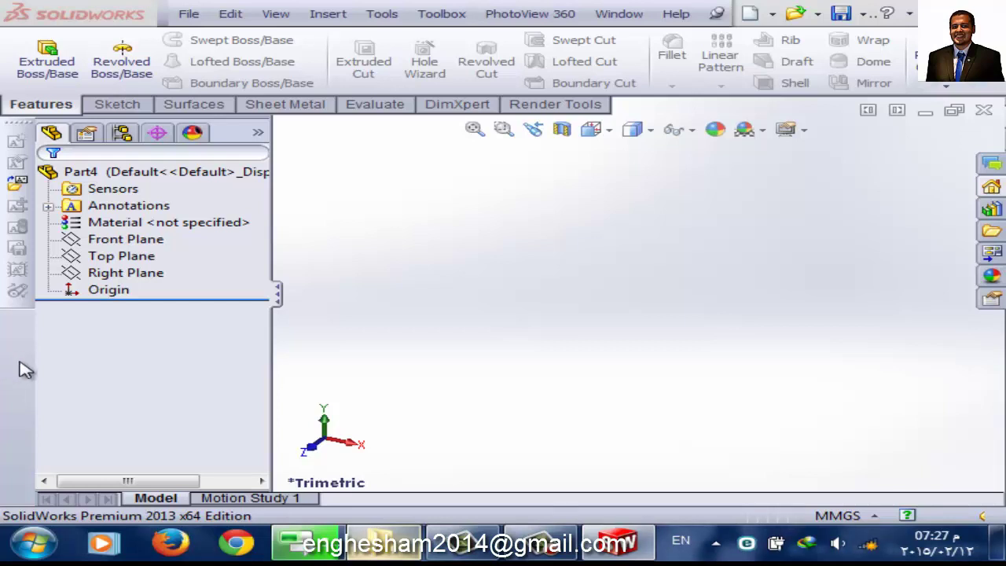
click(146, 257)
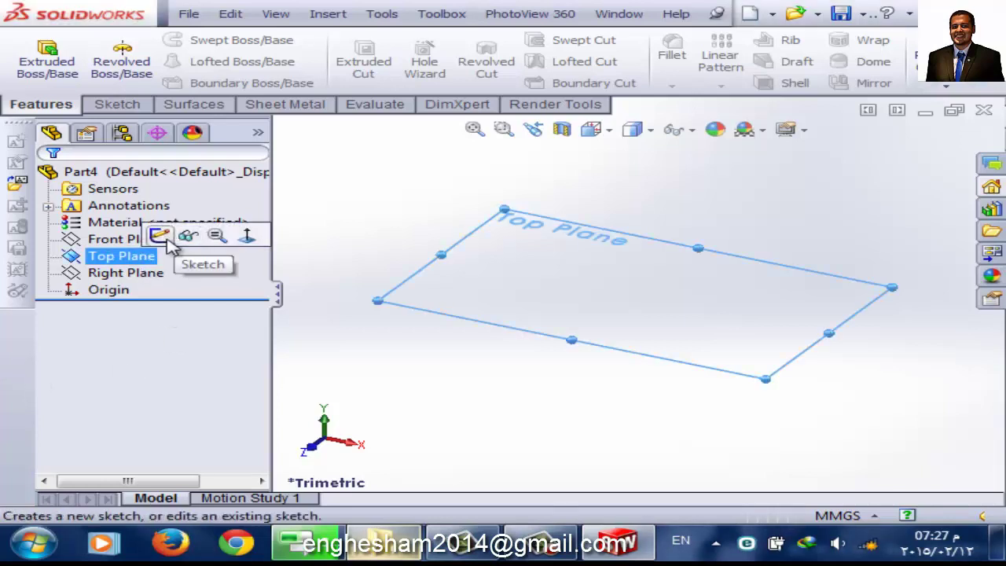
click(169, 235)
click(199, 40)
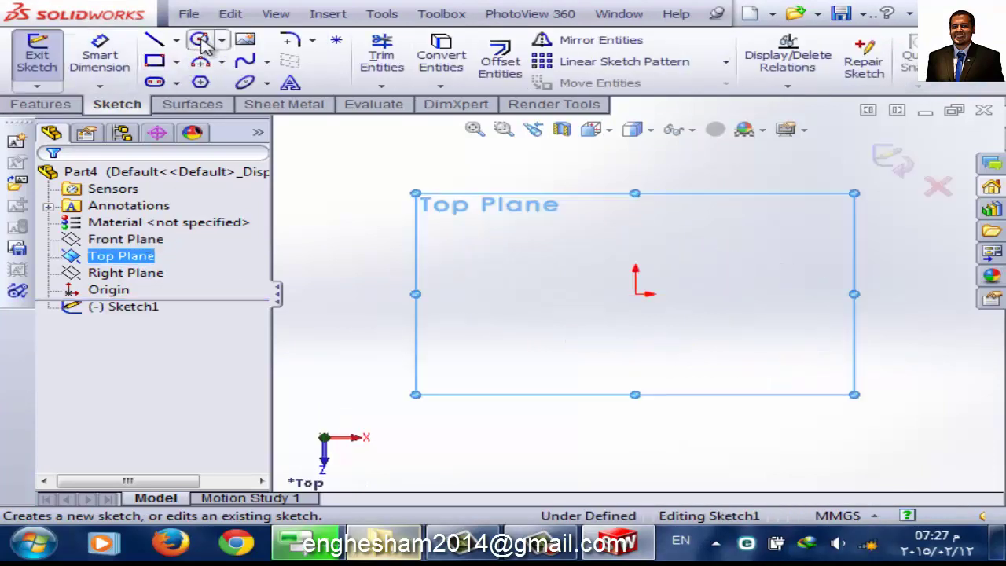
click(635, 293)
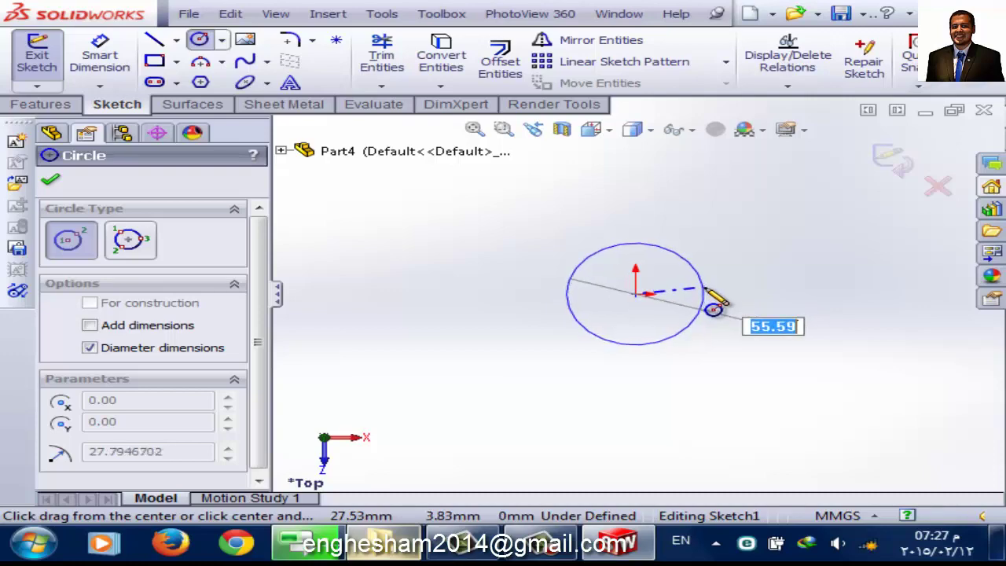
click(711, 298)
- Dimension the circle's diameter to 60 mm and exit the sketch
click(99, 55)
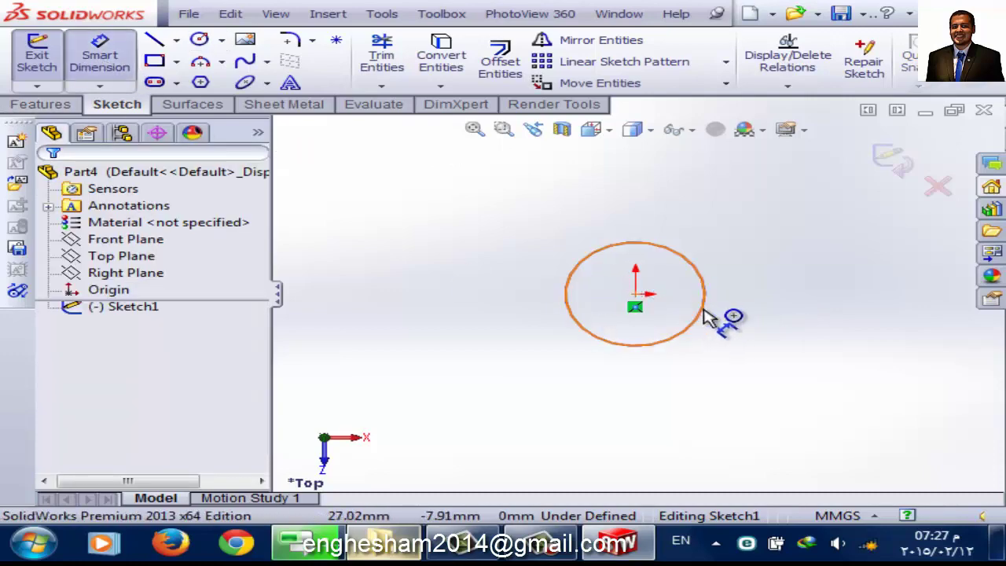
click(707, 316)
click(766, 295)
text(6)
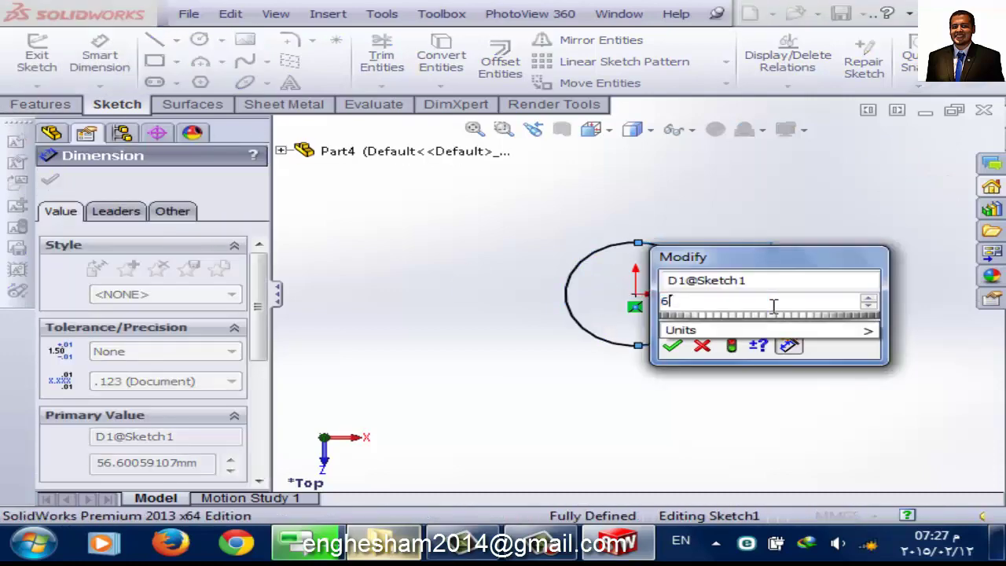
text(0)
key(Return)
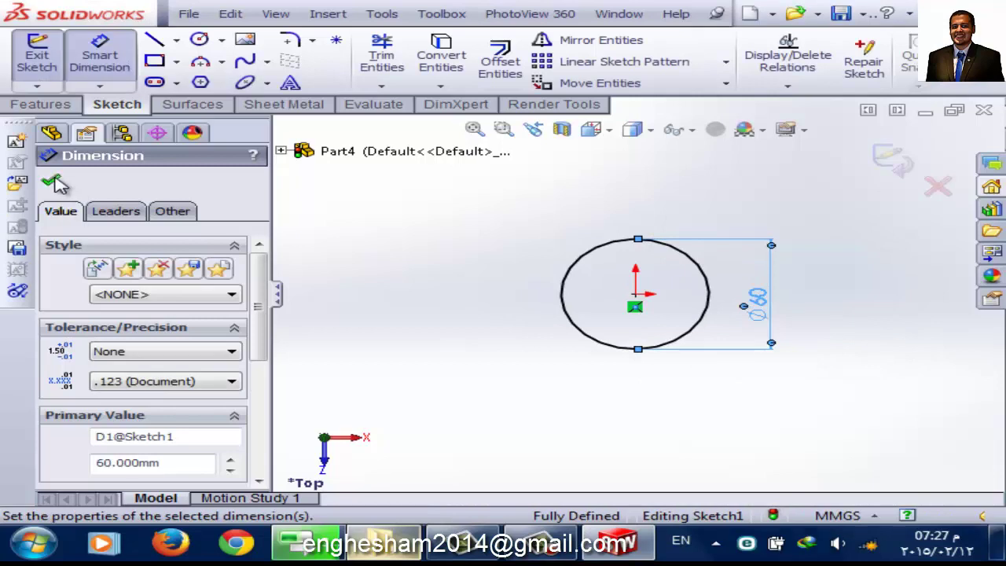
click(51, 181)
click(46, 55)
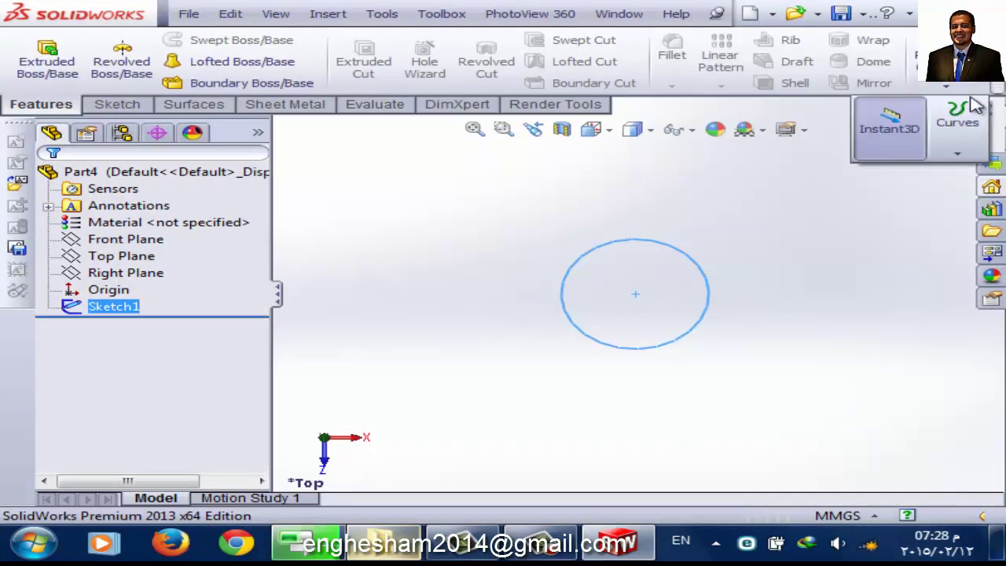
- Start a Helix/Spiral on the 60 mm circle, defined by Pitch and Revolution
click(956, 151)
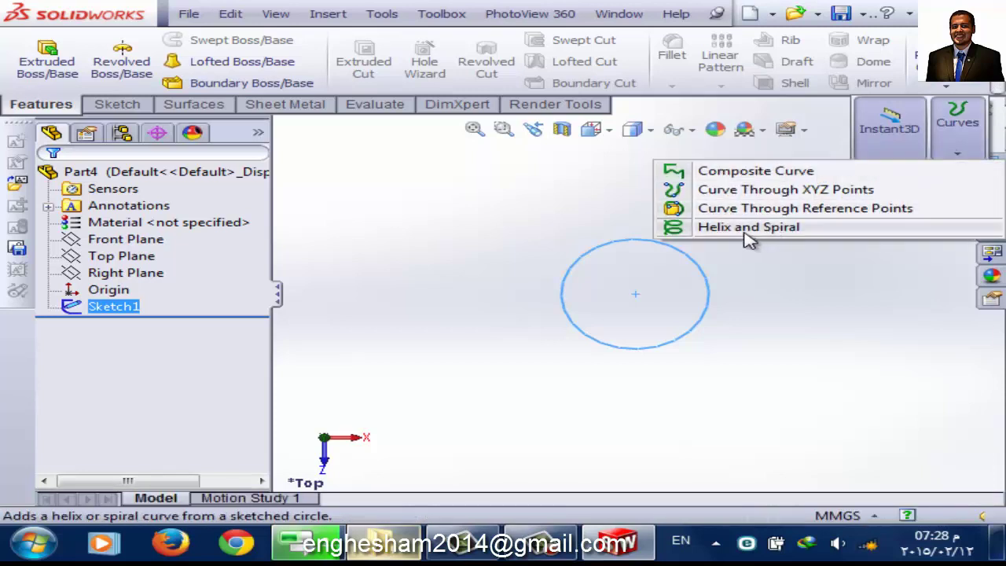
click(745, 233)
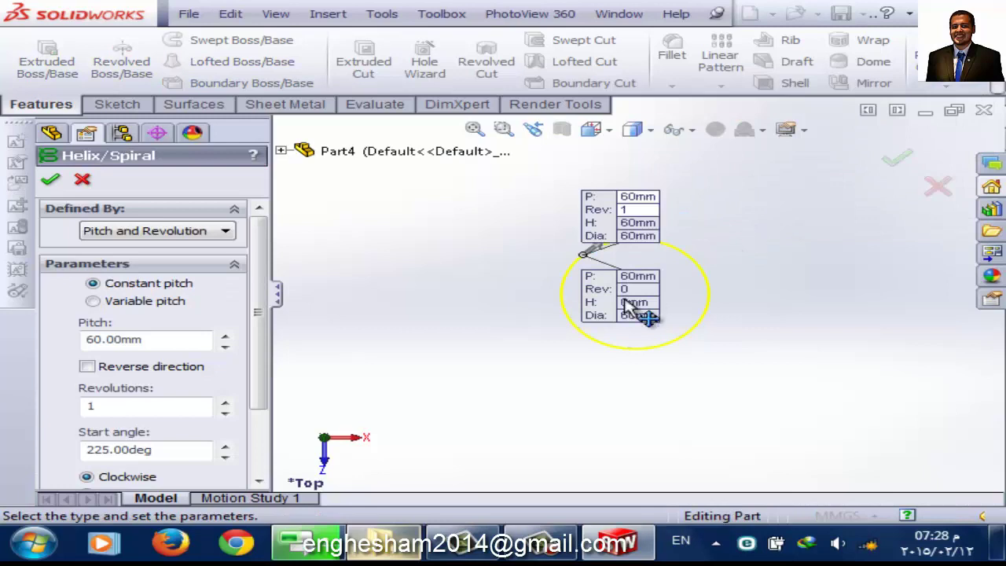
middle_drag(610, 379, 584, 236)
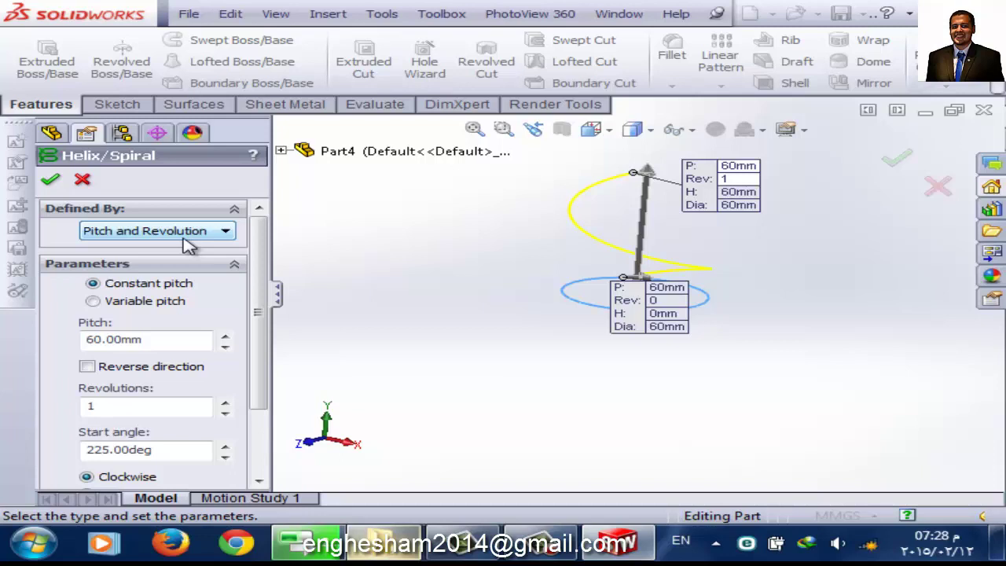
click(185, 235)
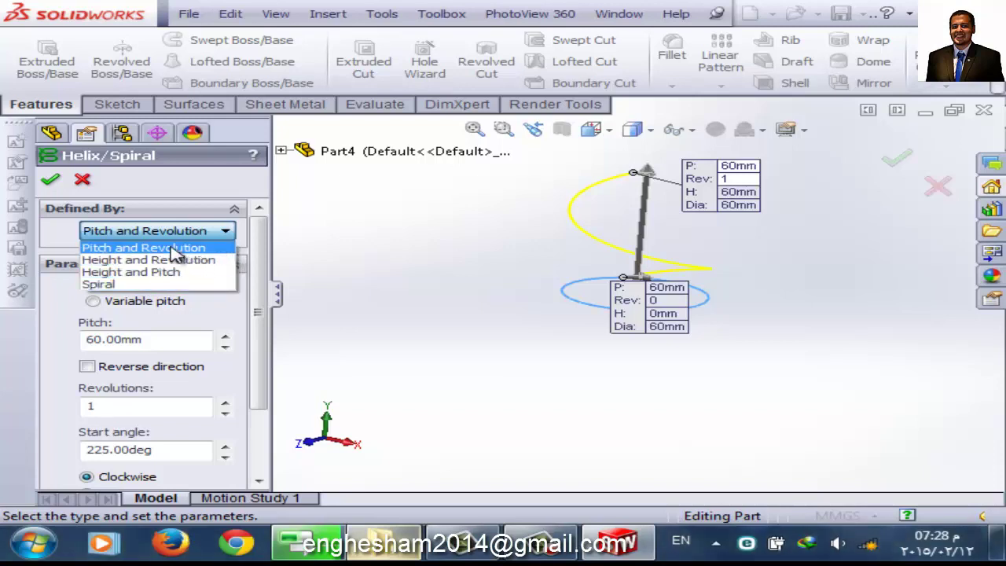
click(177, 250)
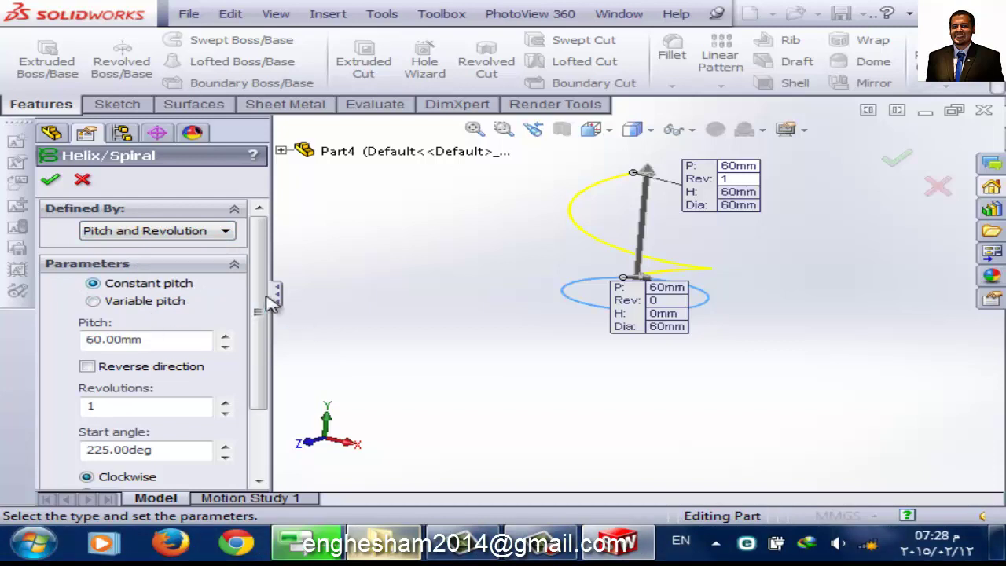
- Set the helix to 10 revolutions with a 10 mm pitch
scroll(262, 296, down, 1)
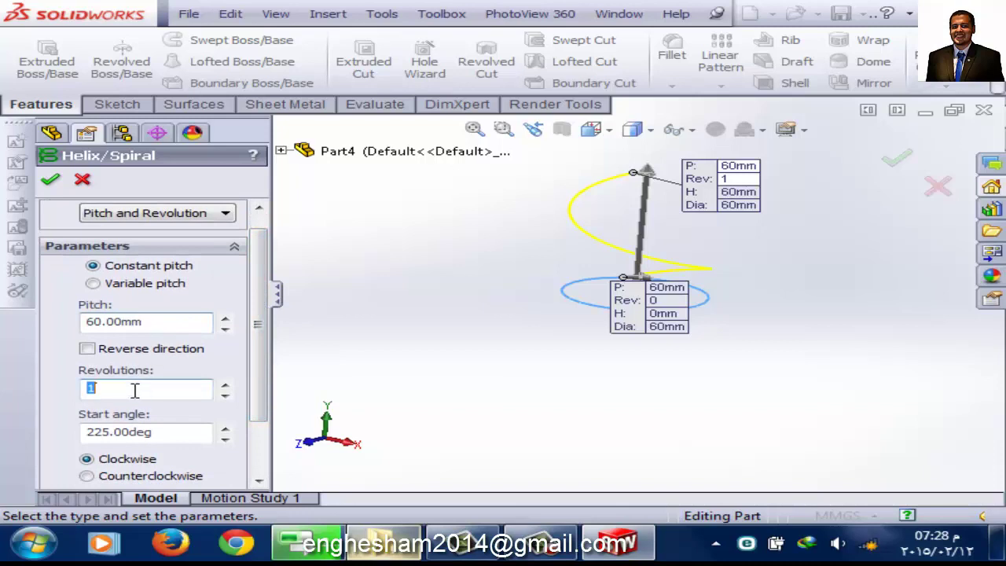
text(0)
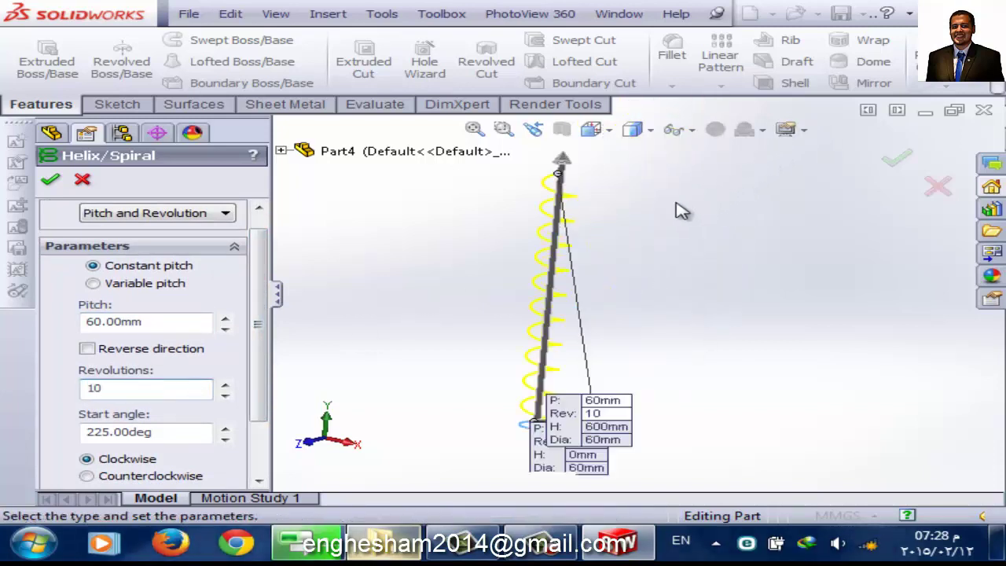
scroll(499, 344, down, 2)
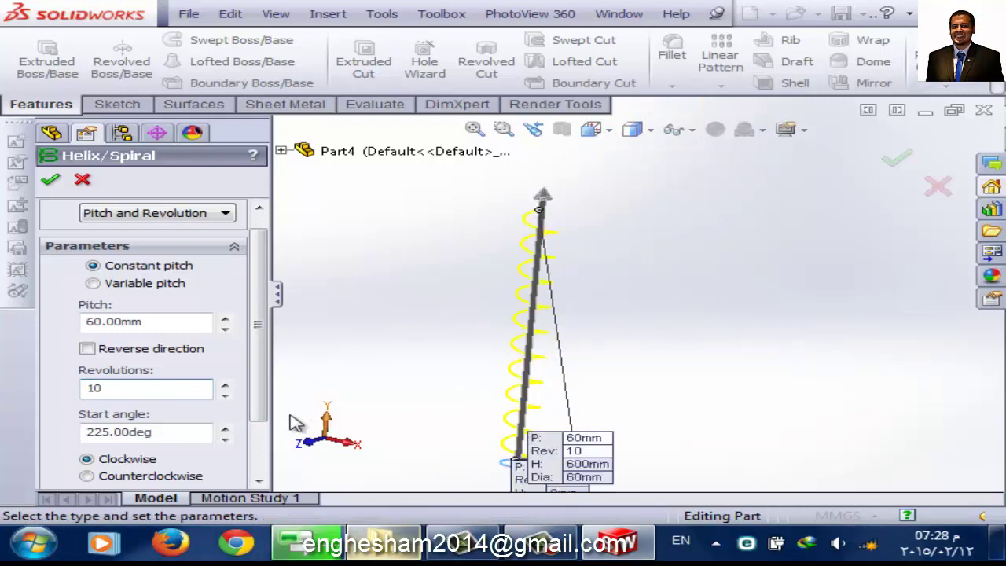
click(169, 329)
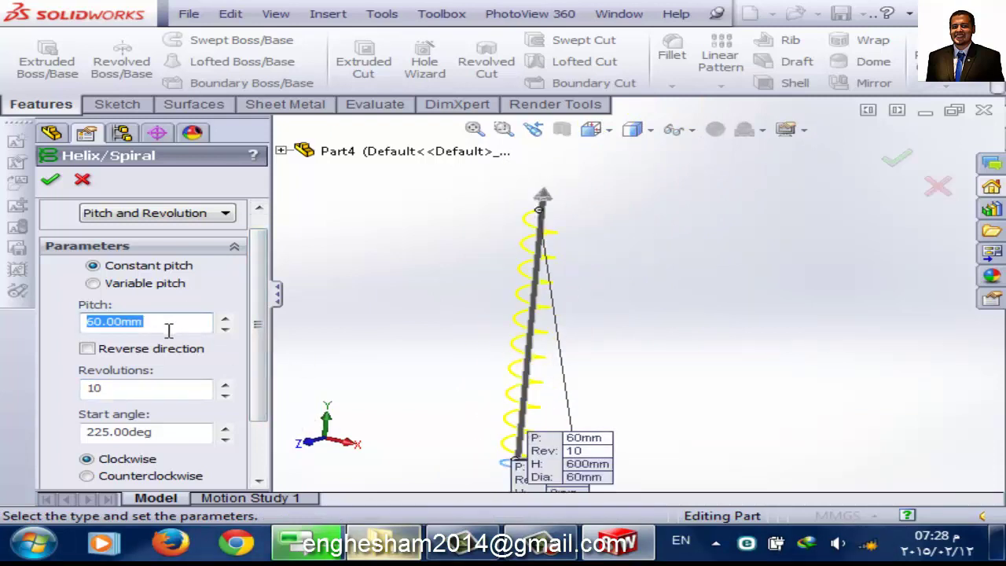
text(10)
key(Return)
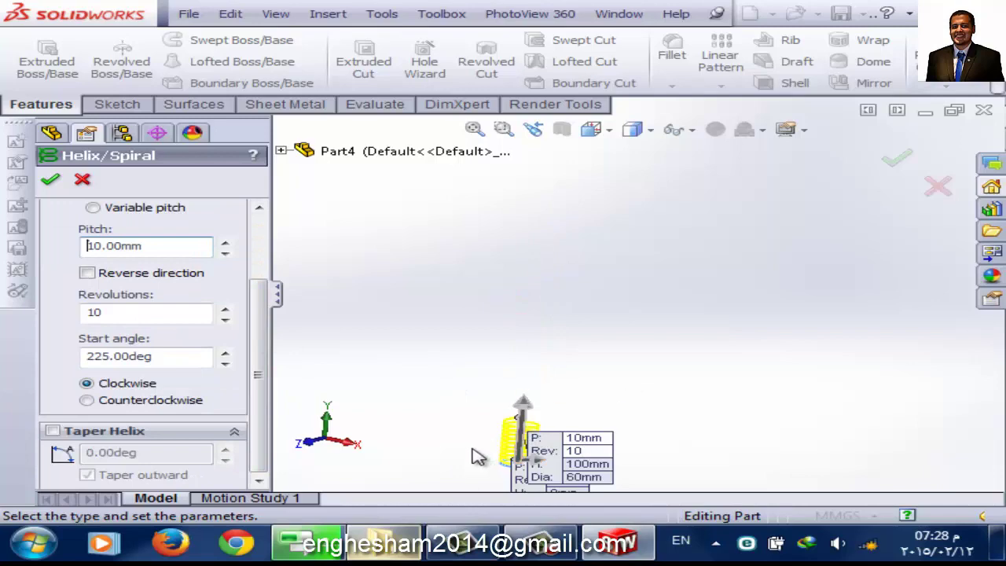
- Switch the helix to Height and Revolution (100 mm, 10 revolutions) and accept it
scroll(471, 456, down, 2)
scroll(602, 454, down, 2)
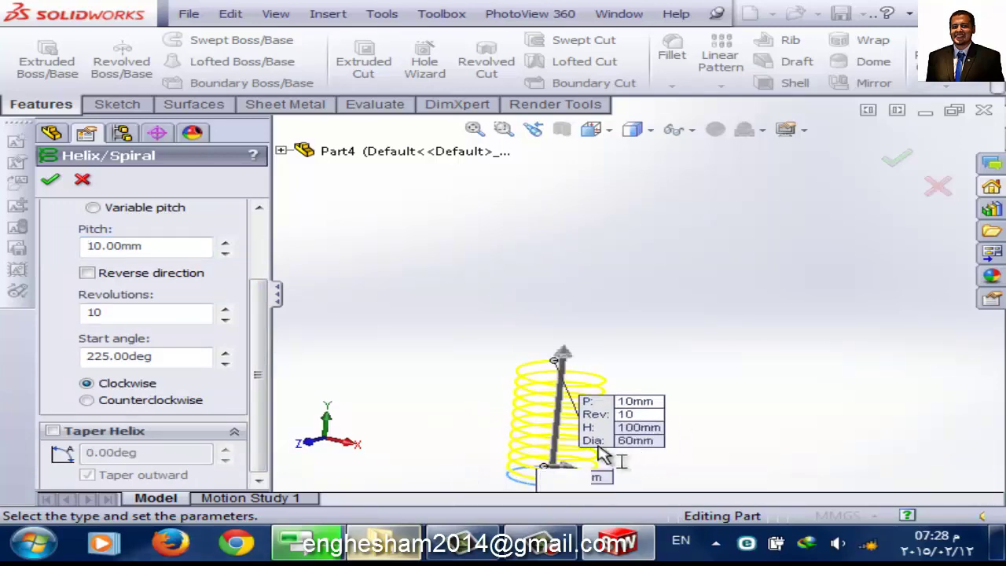
scroll(601, 454, down, 2)
scroll(580, 449, up, 2)
scroll(581, 310, down, 1)
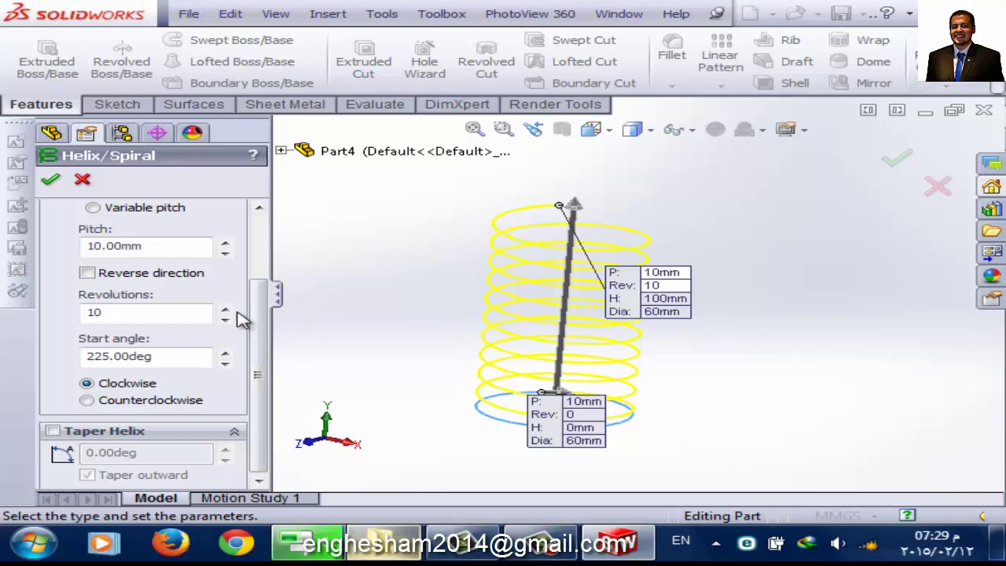
drag(269, 319, 287, 247)
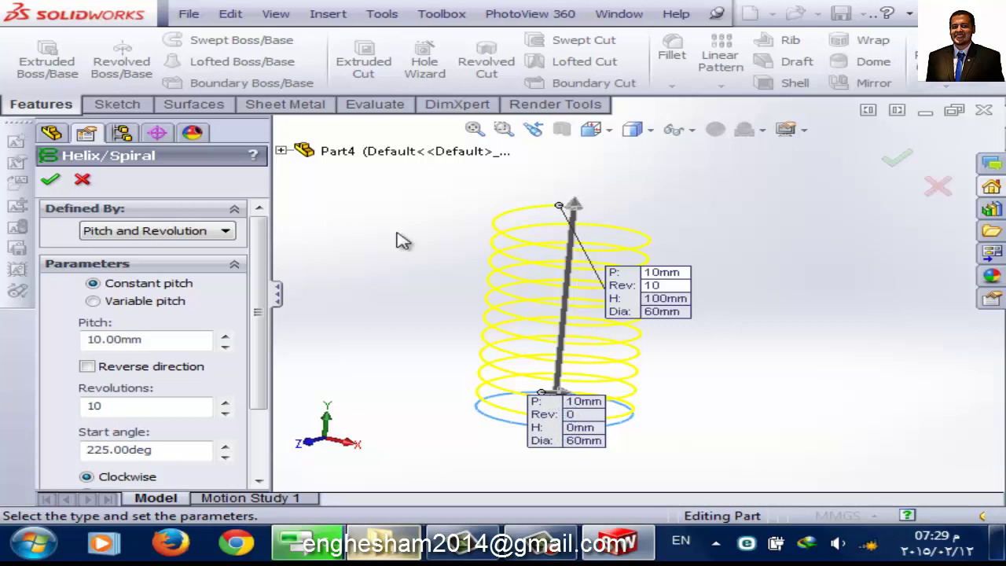
click(153, 232)
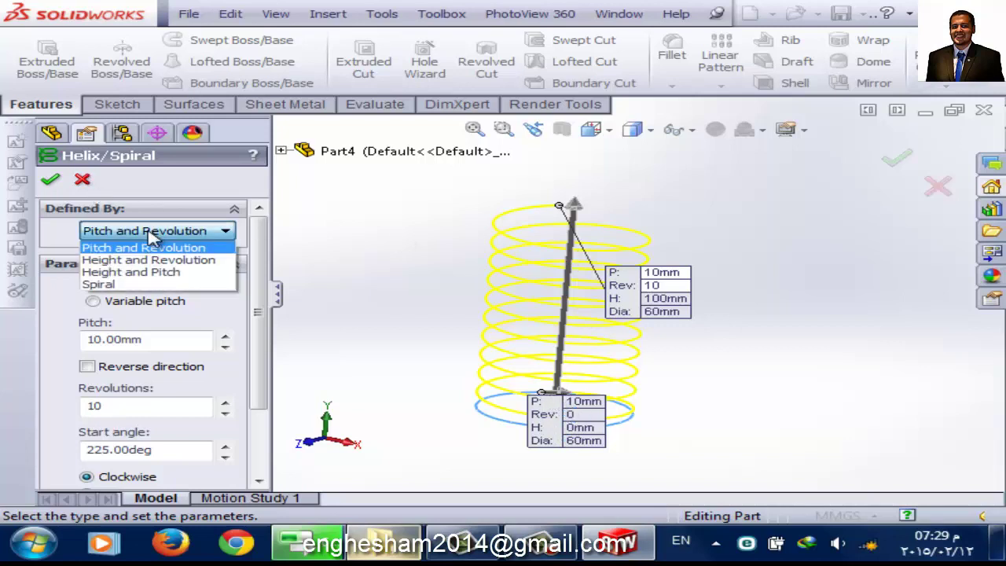
click(220, 261)
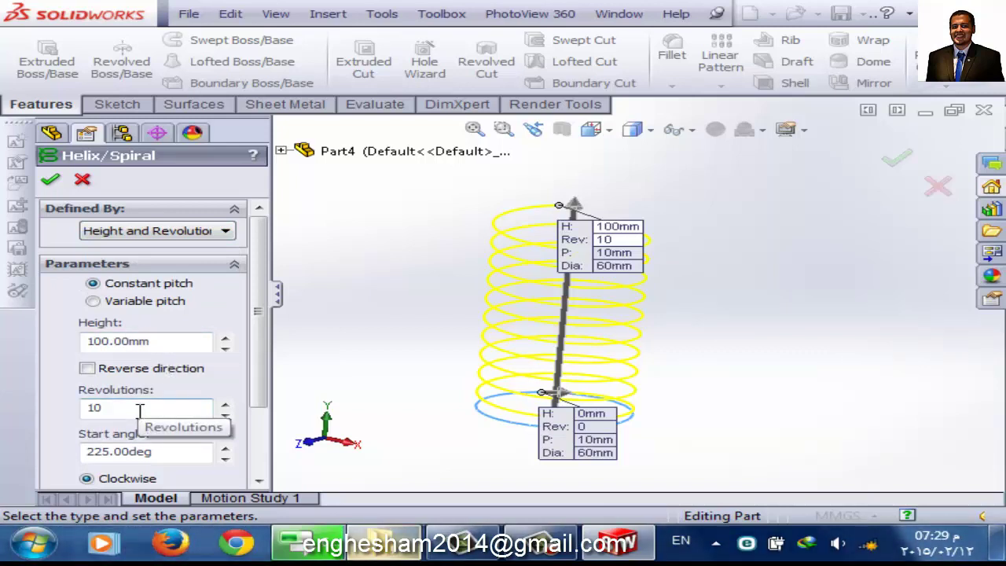
click(50, 179)
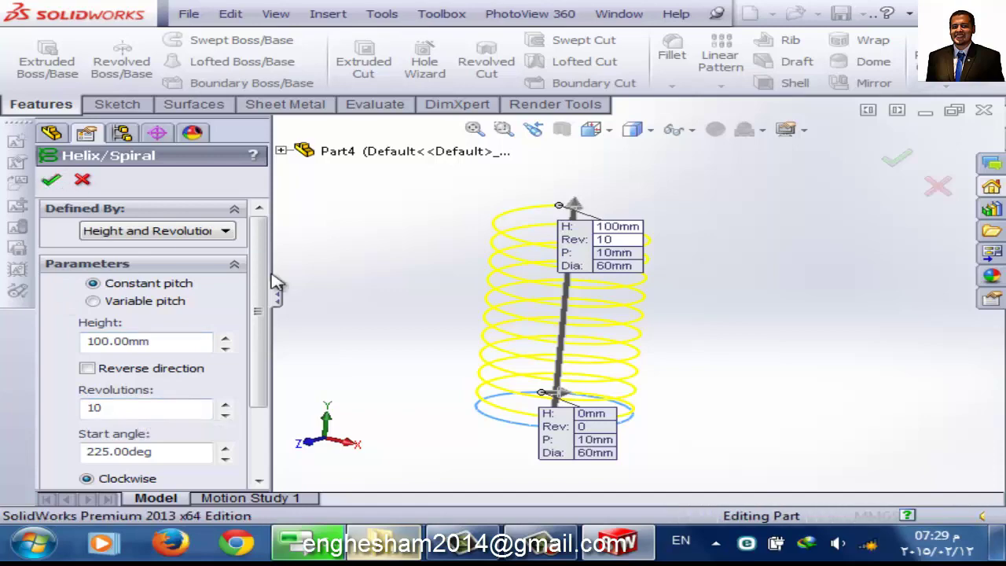
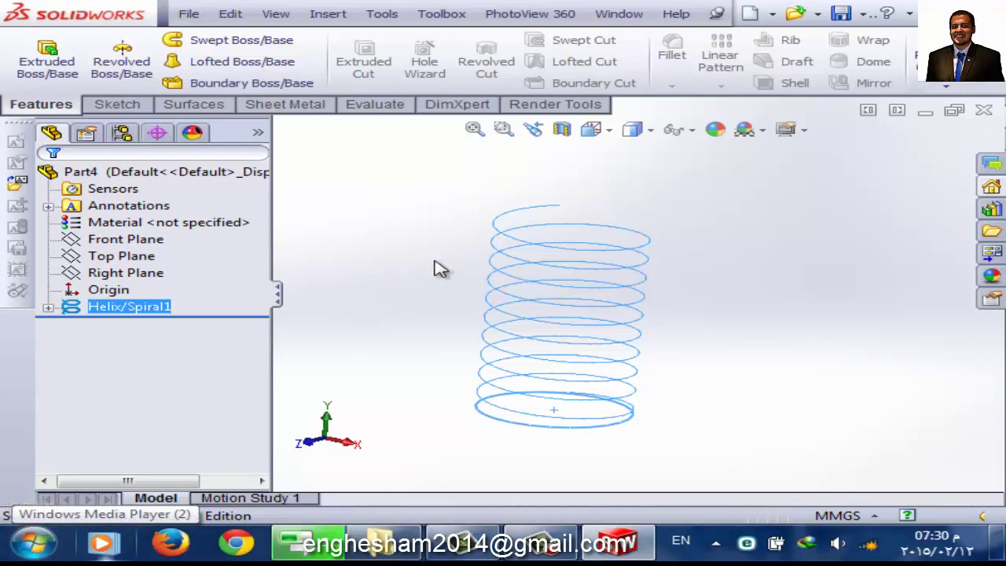
- Deselect and orbit the helix part, then open the New SolidWorks Document dialog
click(416, 289)
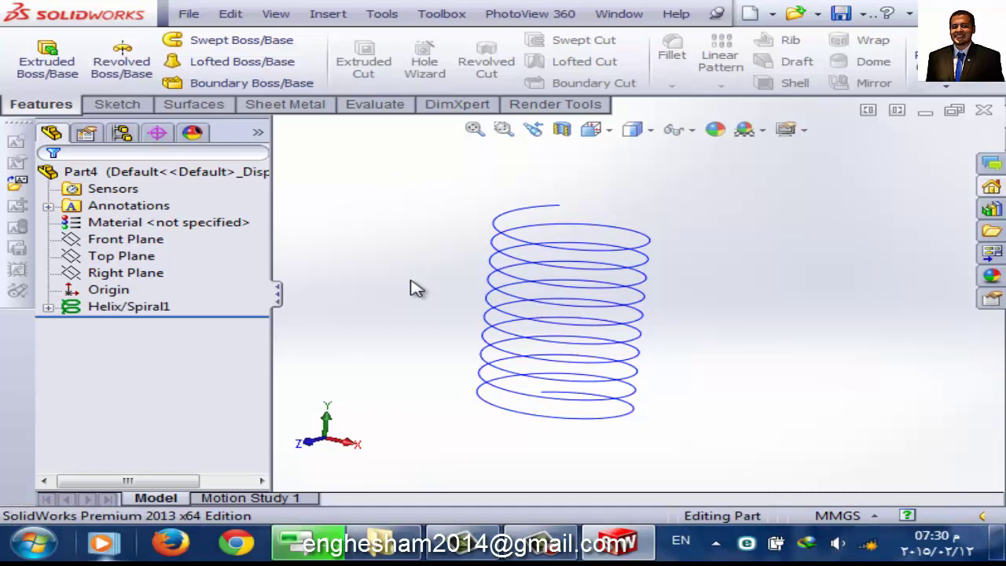
mouse_move(518, 335)
middle_down()
mouse_move(461, 325)
mouse_move(464, 334)
middle_up()
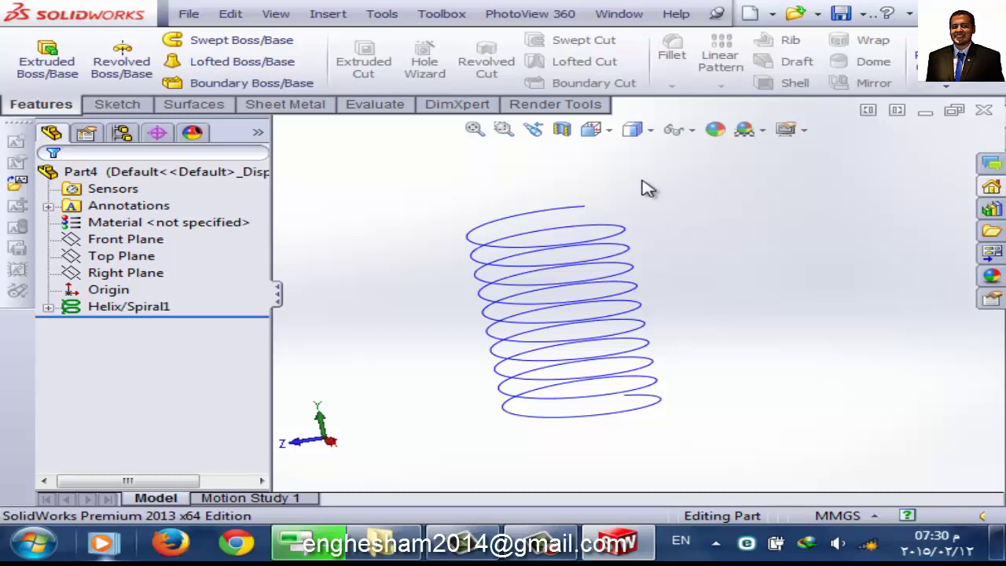
key(ctrl+n)
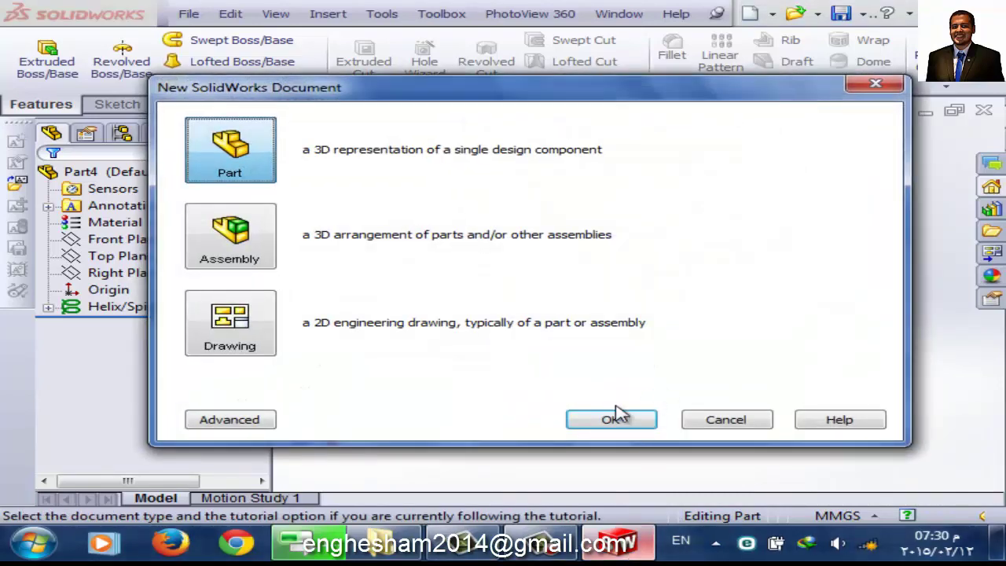
- Create a new part and sketch a hexagon on Top Plane with a 120 mm inscribed circle
click(609, 417)
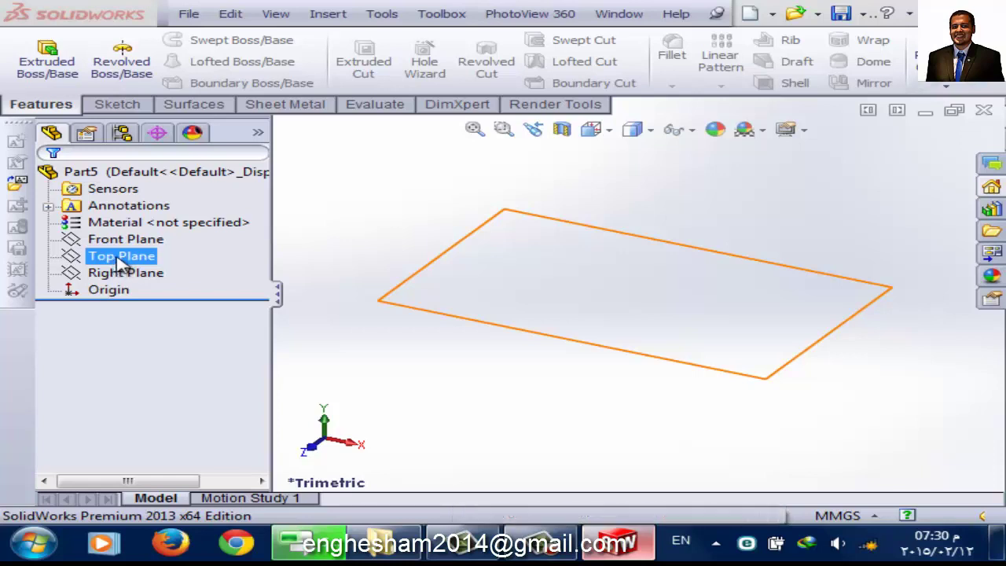
click(122, 258)
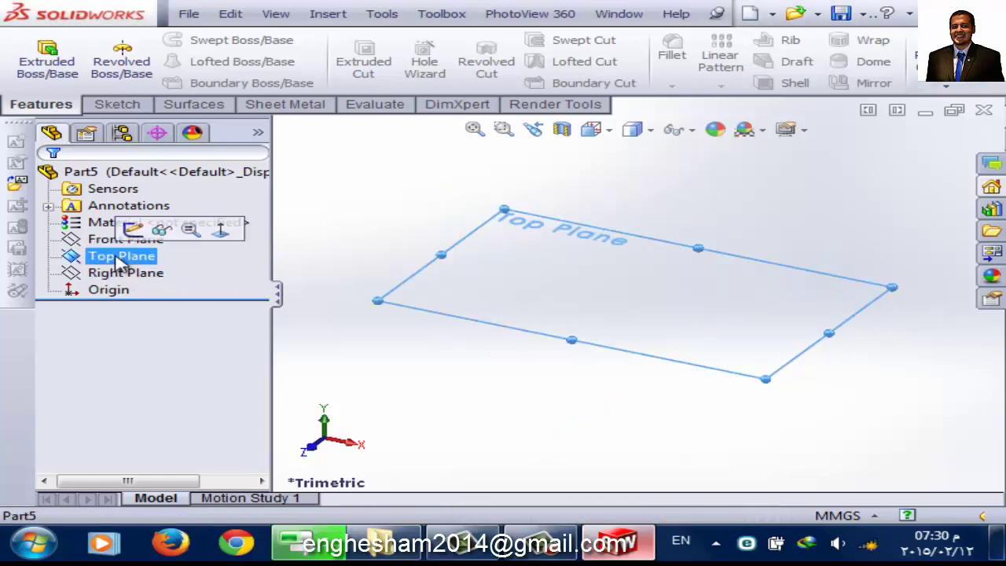
click(132, 227)
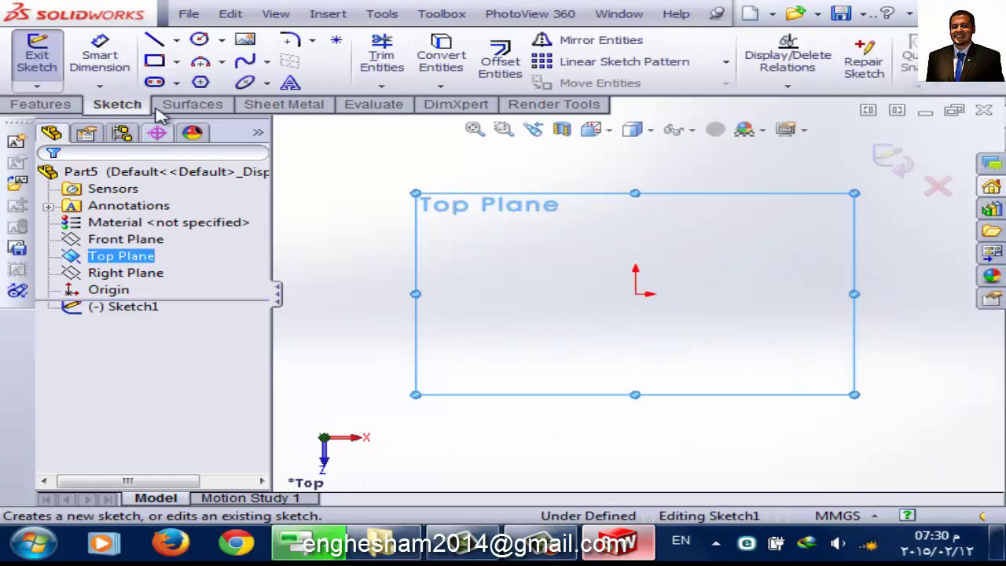
click(201, 82)
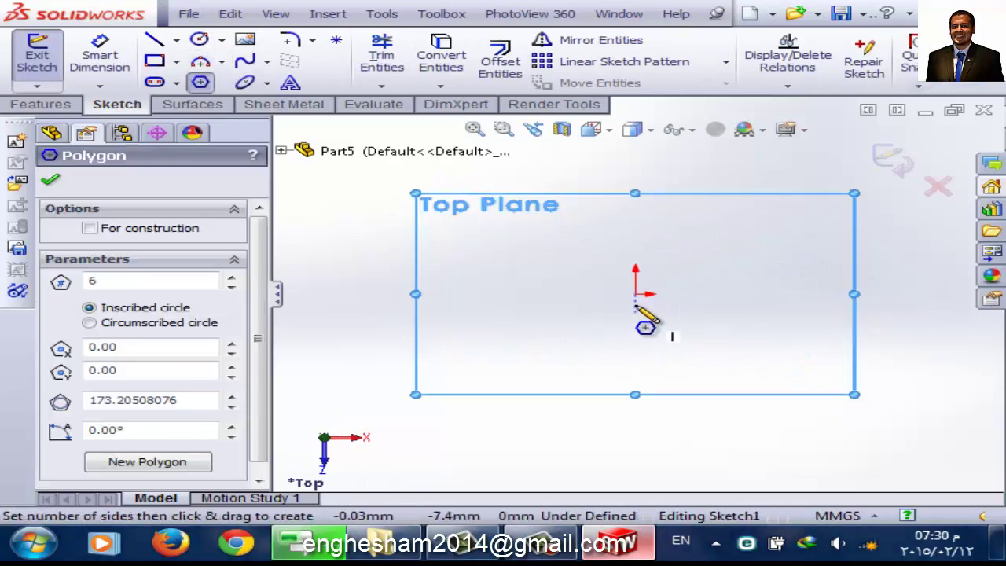
drag(637, 293, 797, 295)
click(802, 296)
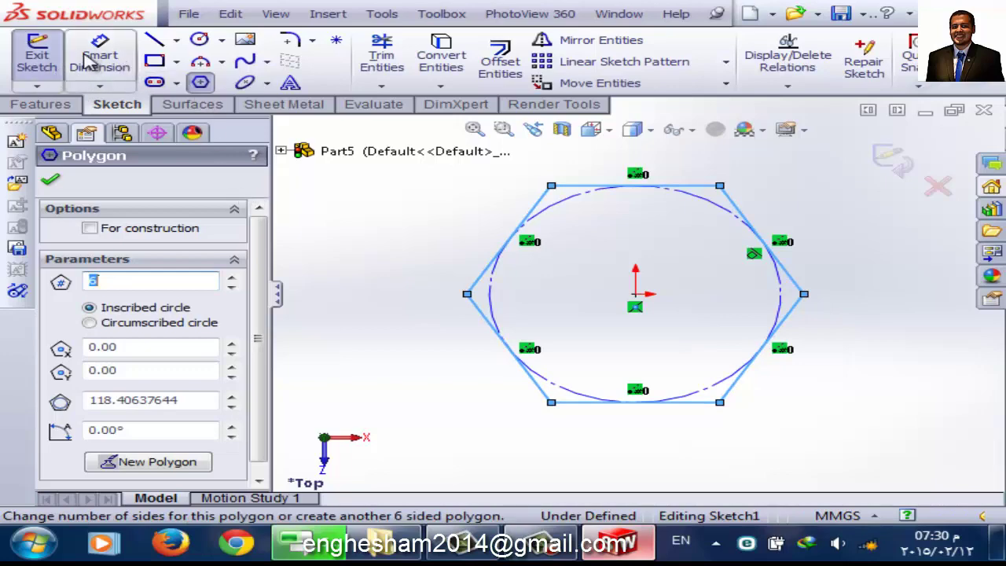
key(Escape)
click(514, 234)
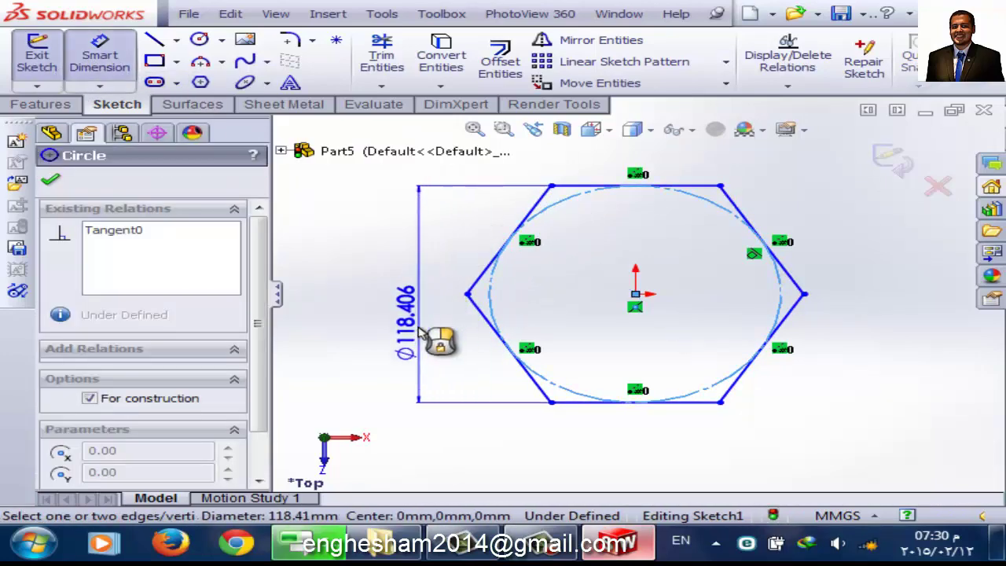
click(420, 334)
text(120)
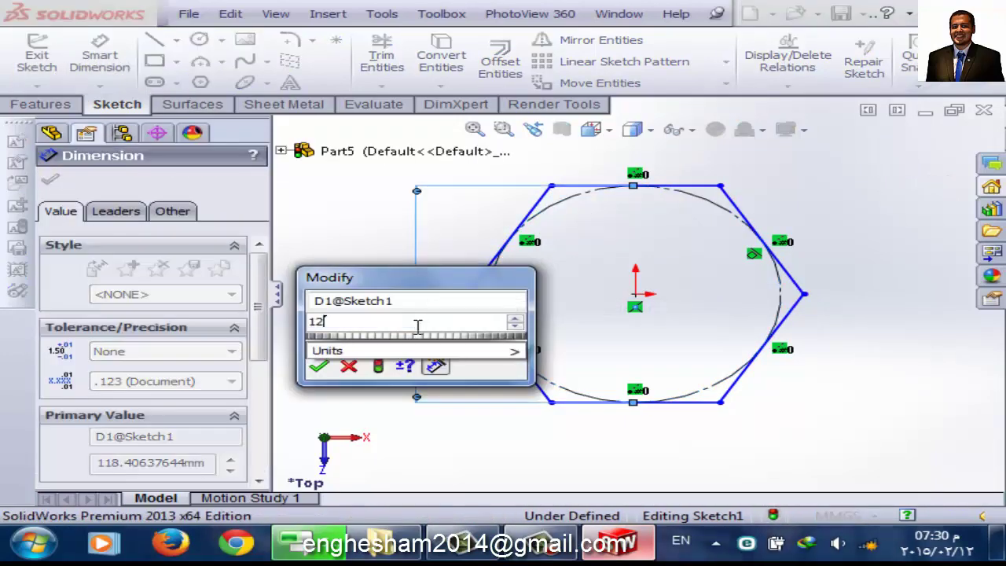
key(Return)
- Extrude the hexagon sketch 30 mm into a solid block
click(51, 183)
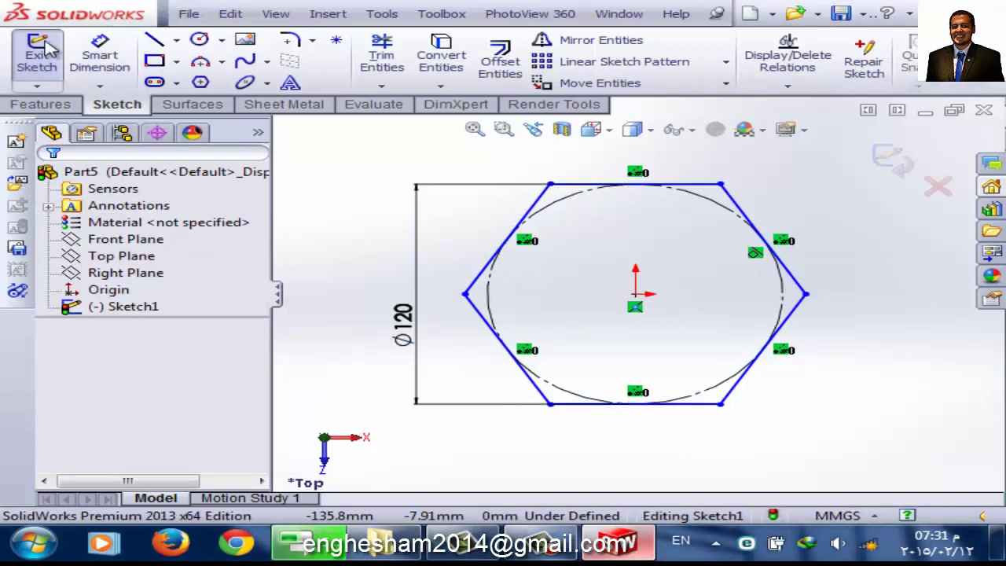
click(37, 55)
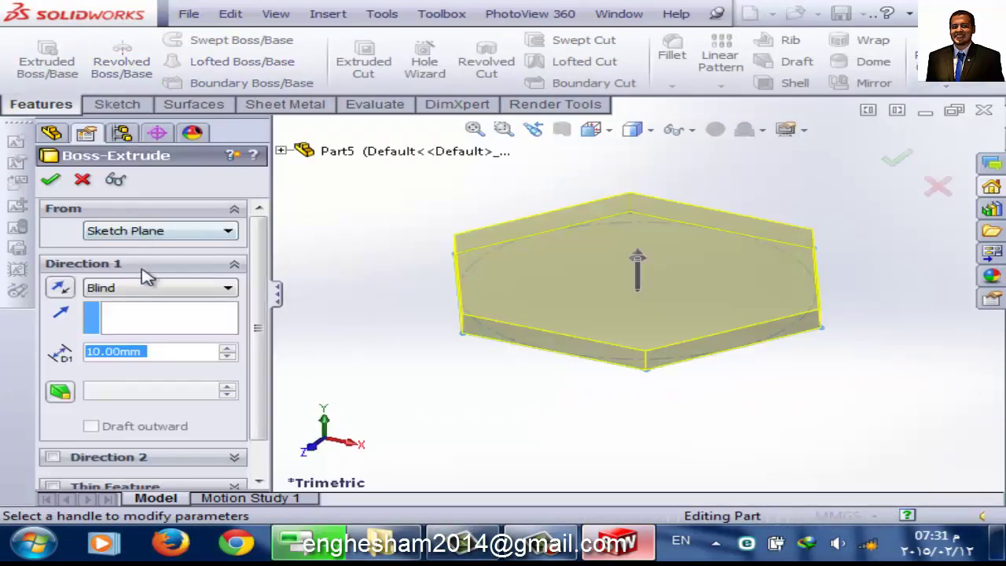
text(30)
key(Return)
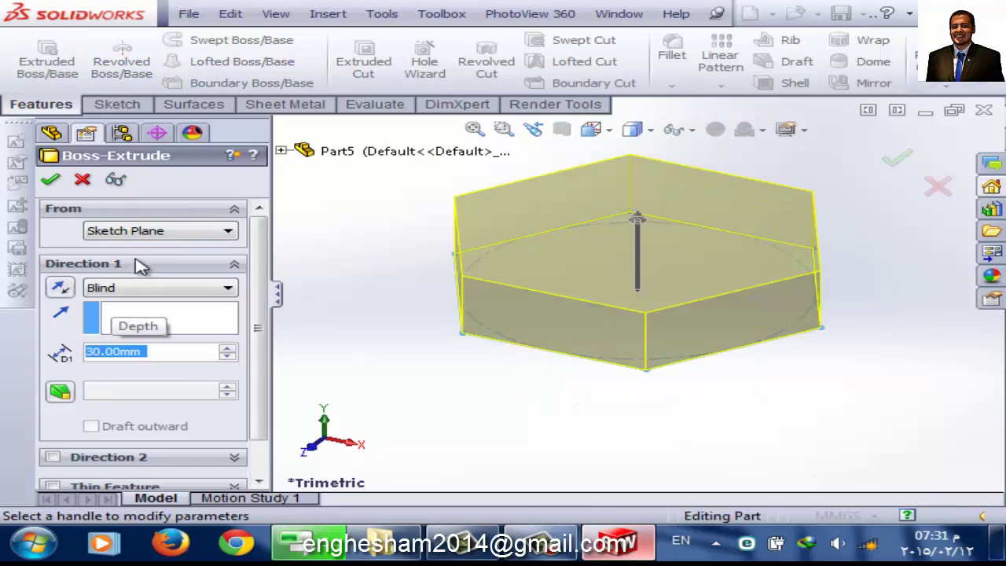
click(50, 183)
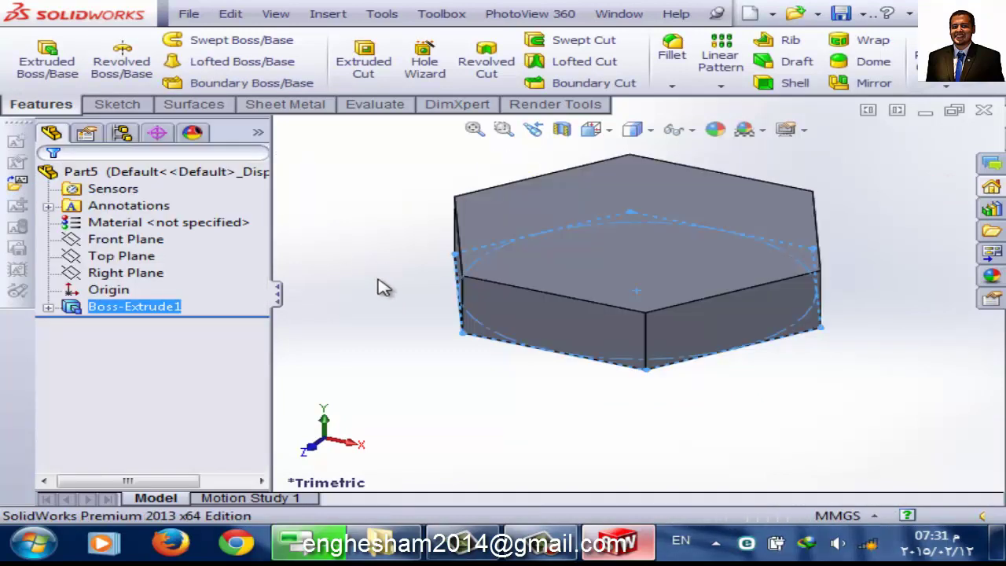
- Sketch a circle at the origin on the block's top face, dimensioned to 70 mm
click(598, 268)
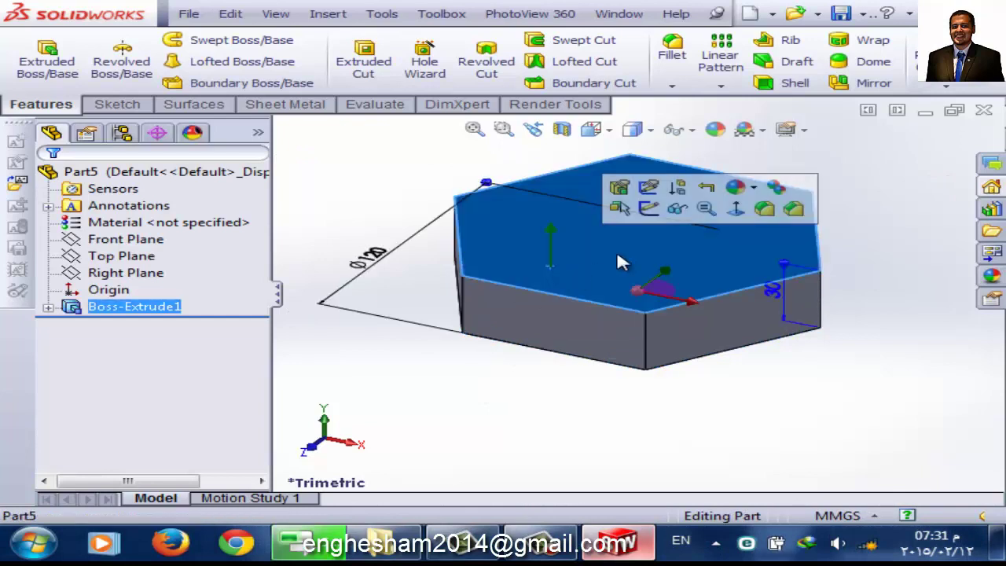
click(648, 208)
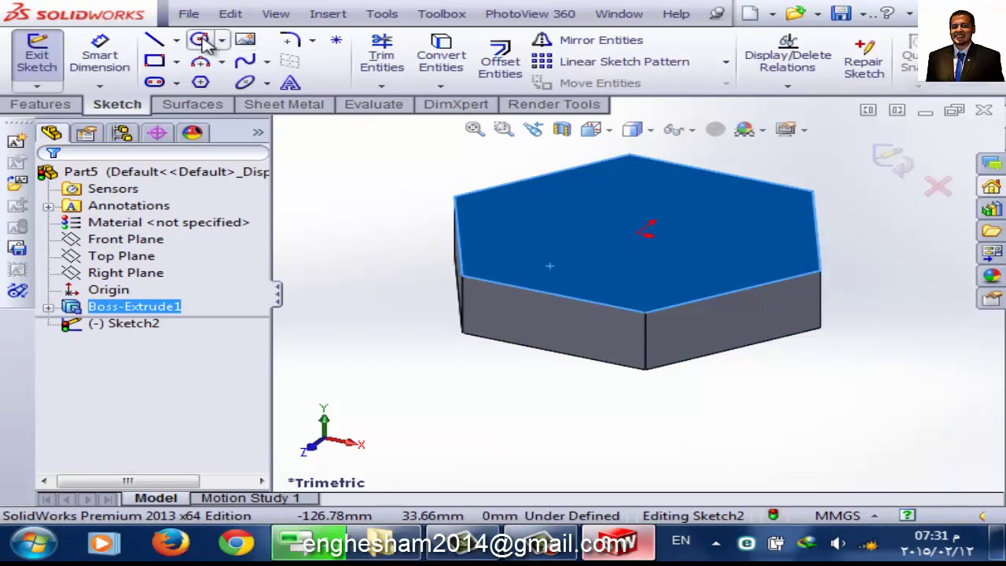
click(198, 40)
click(638, 232)
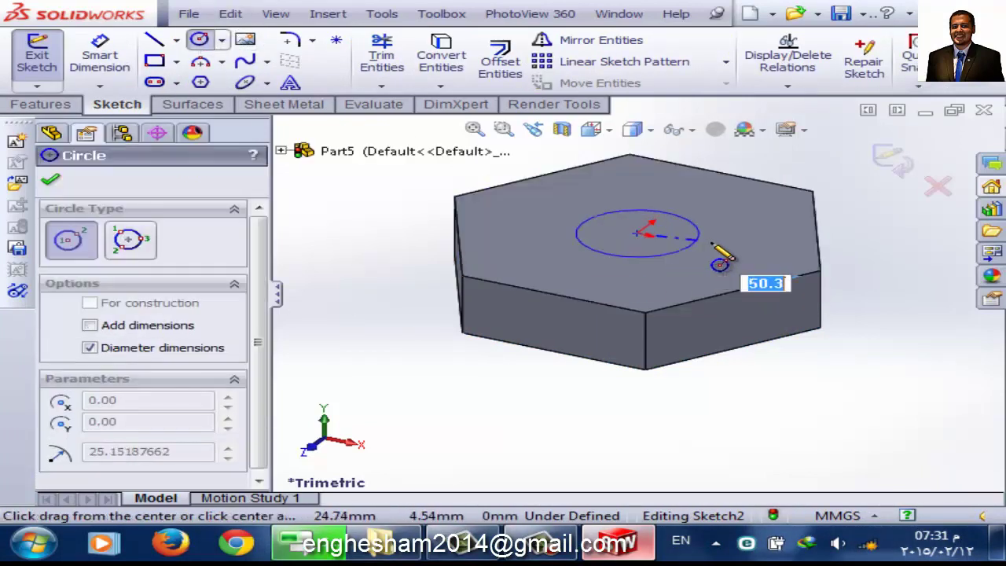
click(741, 267)
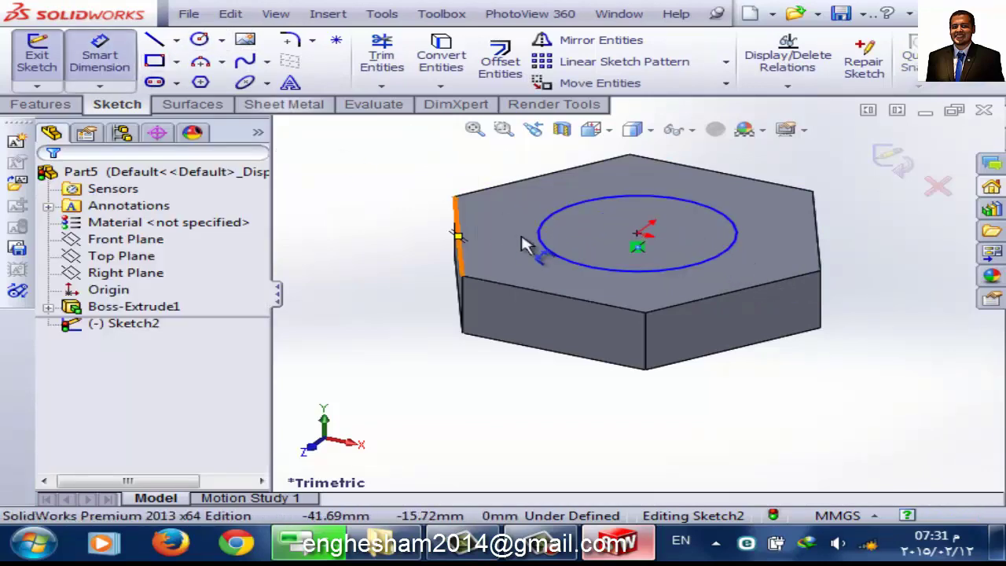
click(100, 55)
click(559, 263)
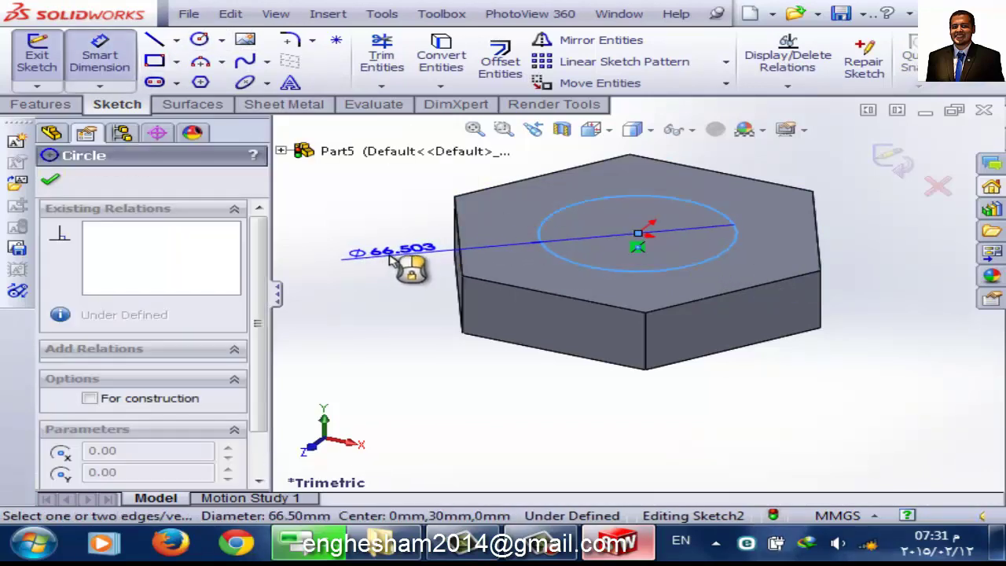
click(371, 259)
text(100)
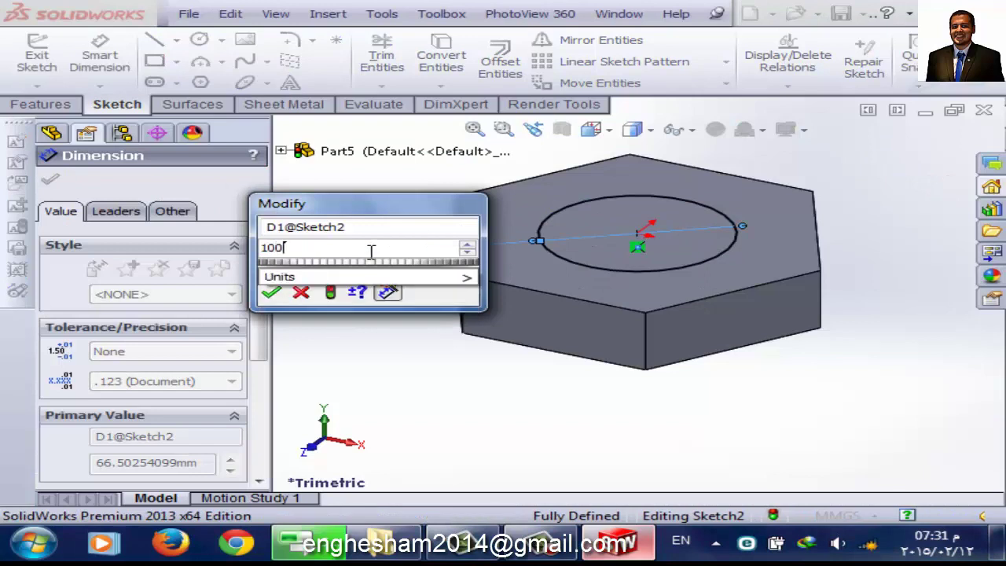
key(Return)
double_click(343, 249)
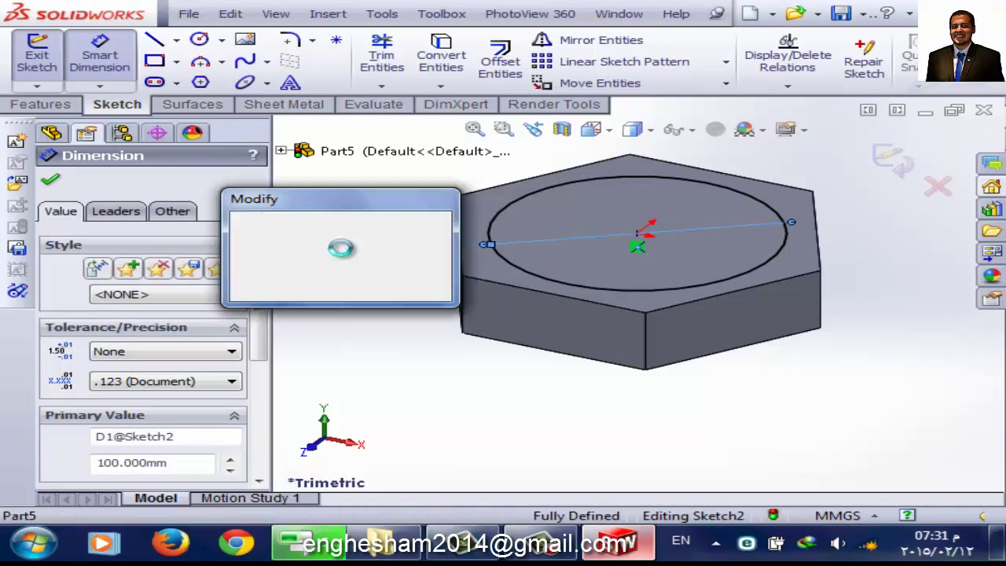
text(70)
key(Return)
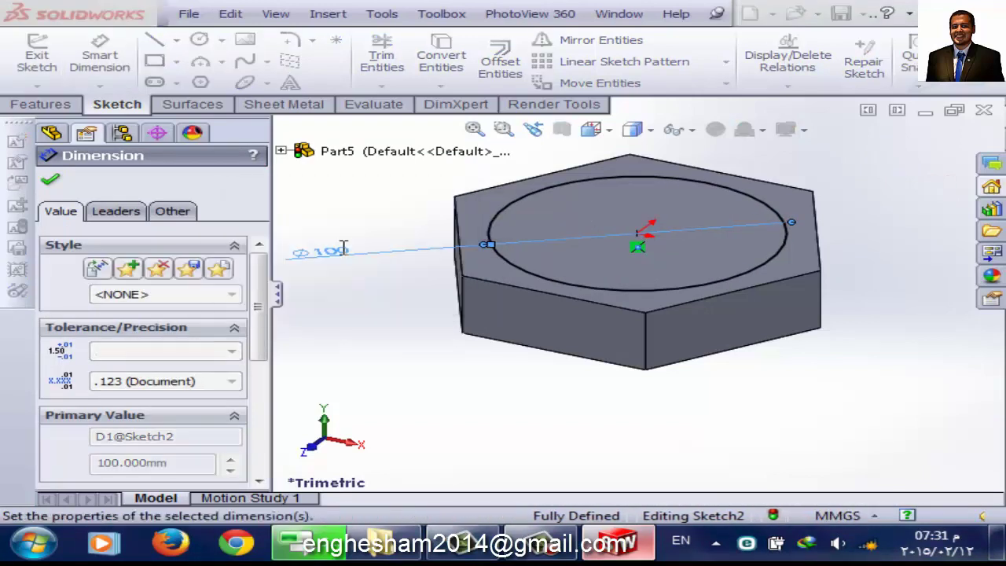
click(49, 179)
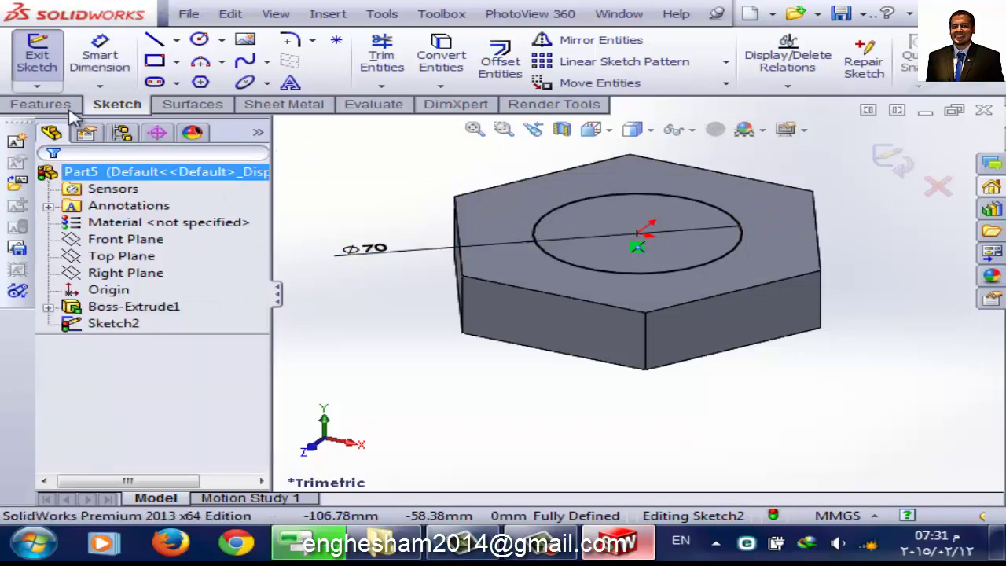
- Cut the 70 mm circle 30 mm deep through the block and view the hole
click(37, 57)
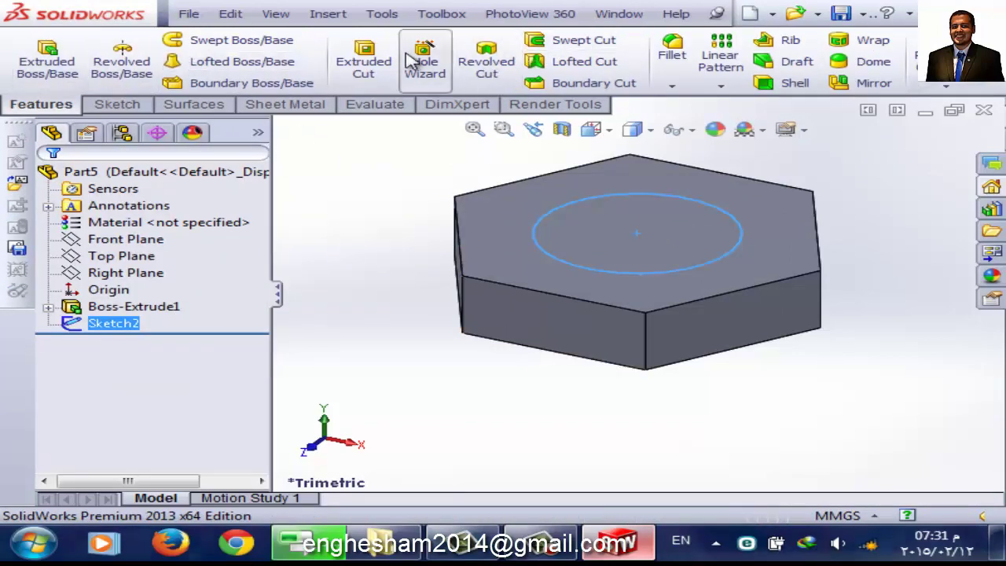
click(364, 62)
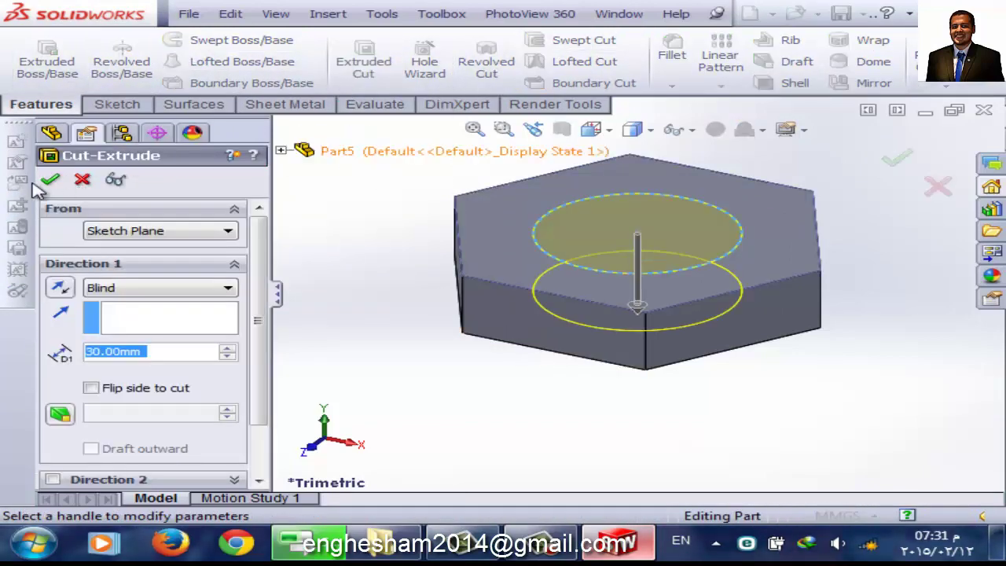
click(50, 179)
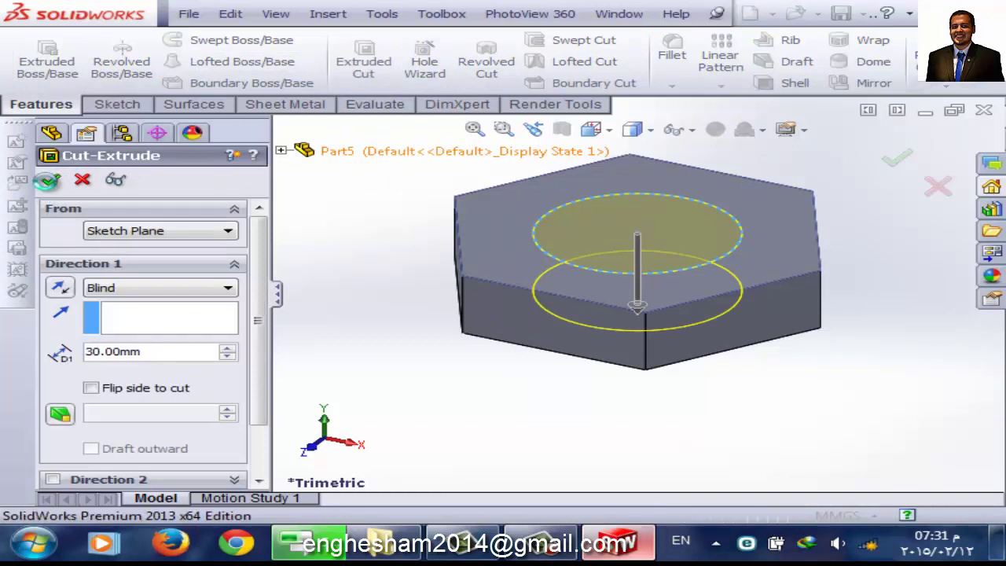
click(397, 307)
middle_drag(427, 281, 424, 334)
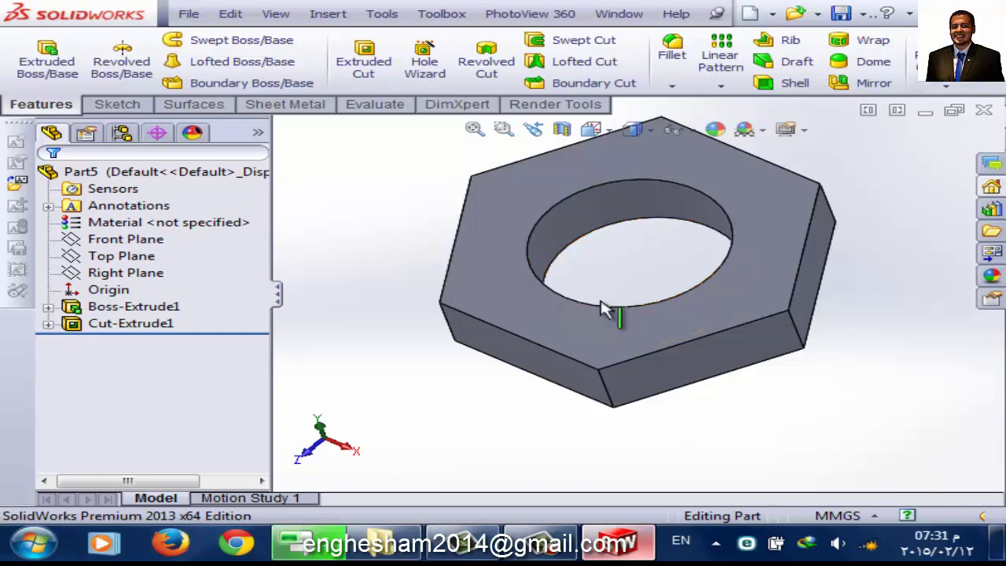
- Sketch a 70 mm circle on the nut's top face along the hole edge
click(604, 345)
click(697, 275)
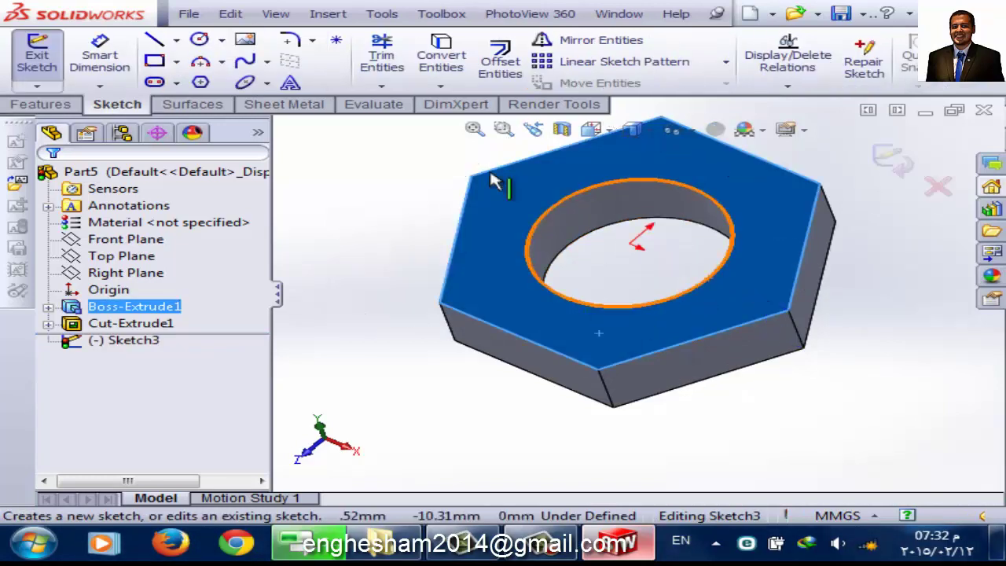
click(199, 39)
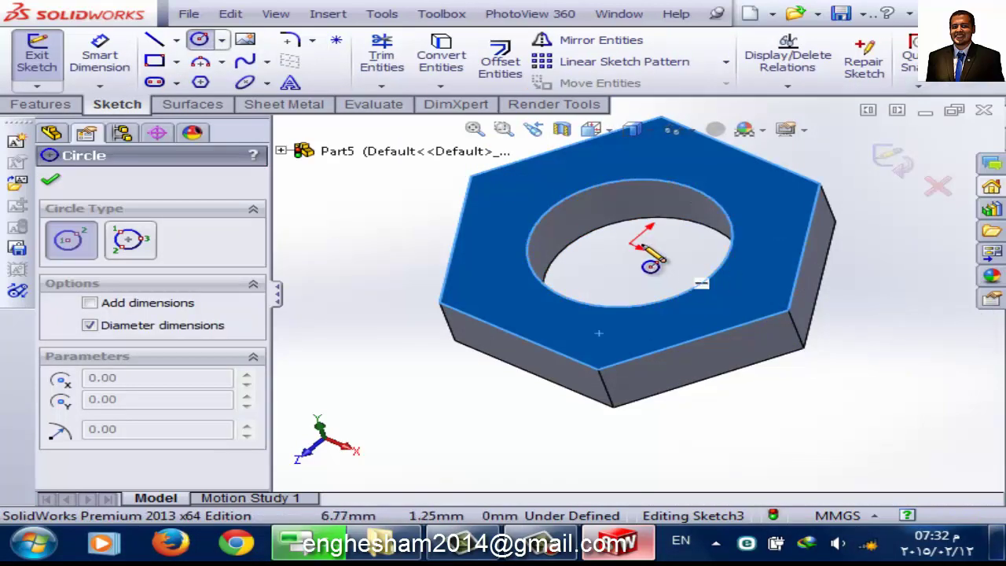
click(668, 268)
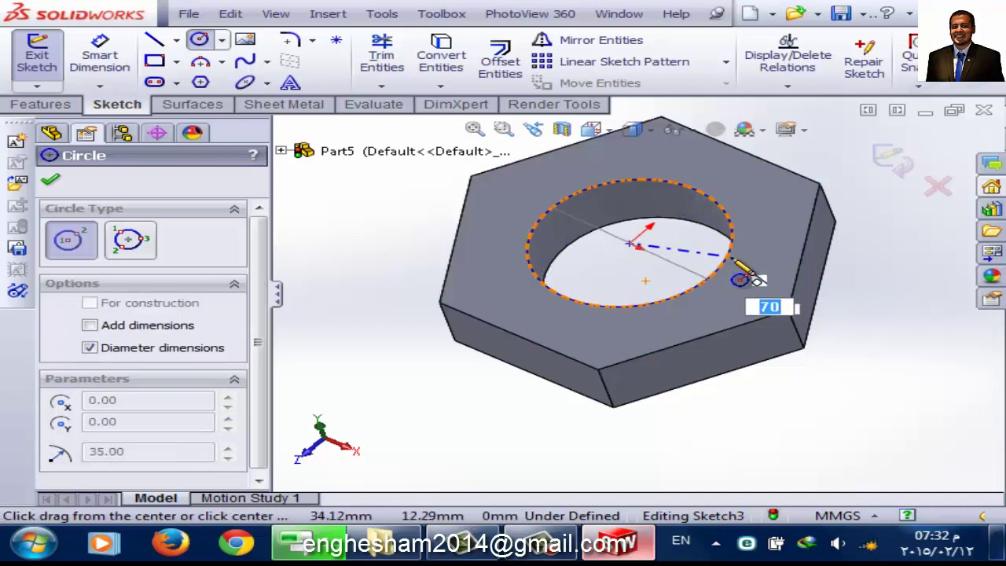
click(738, 275)
click(37, 55)
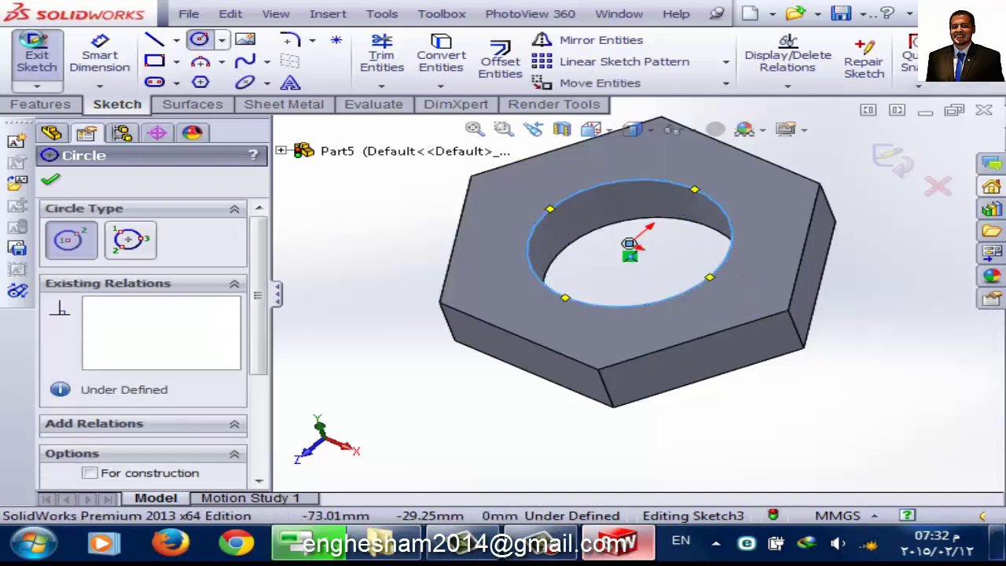
- Create a reversed helix from that circle with a 30 mm height
click(996, 93)
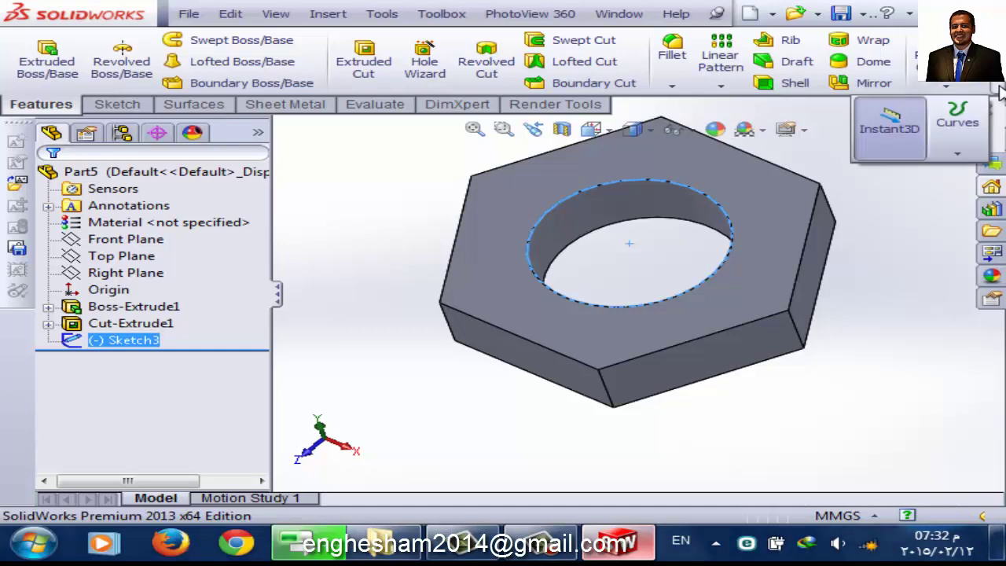
click(970, 145)
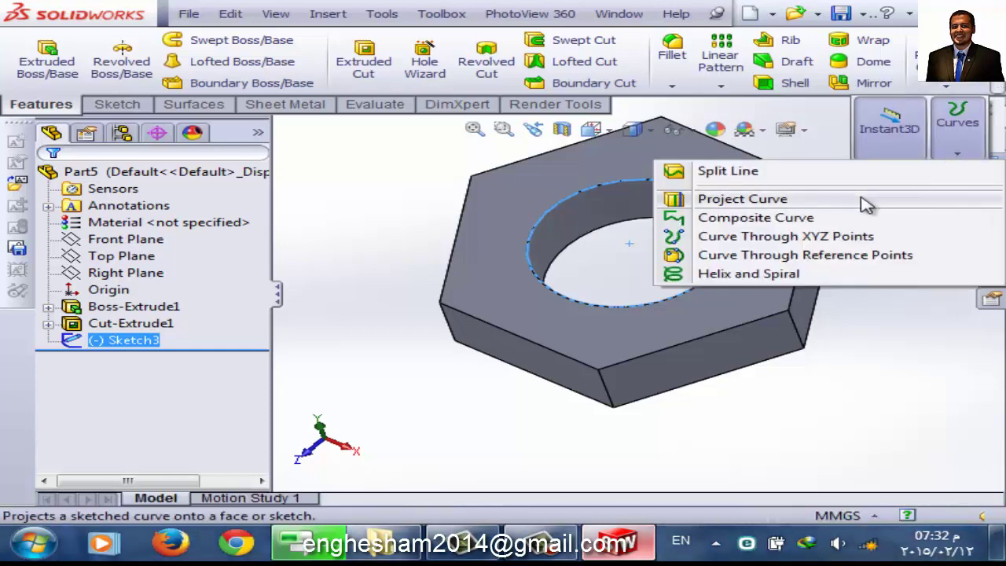
click(839, 277)
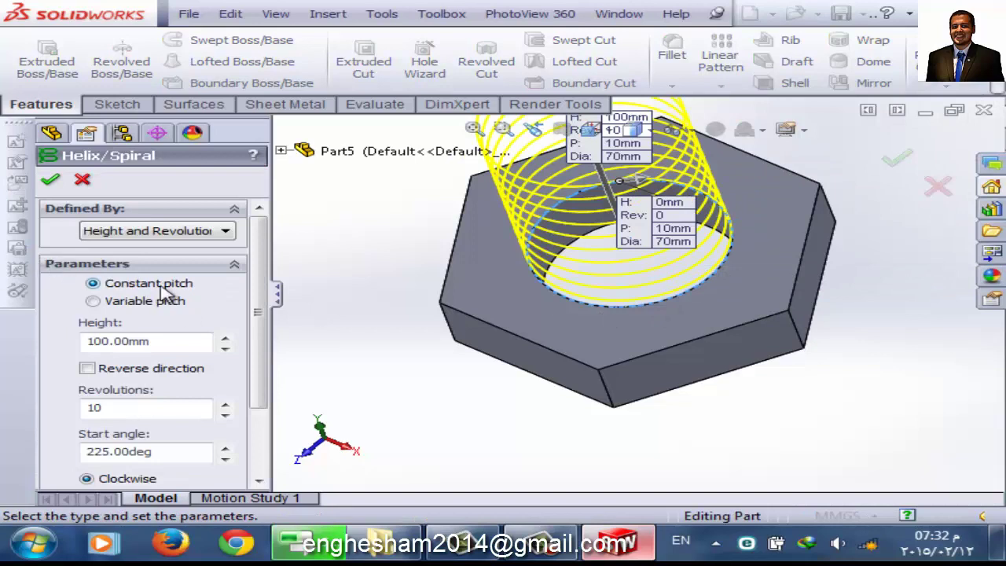
scroll(247, 314, down, 3)
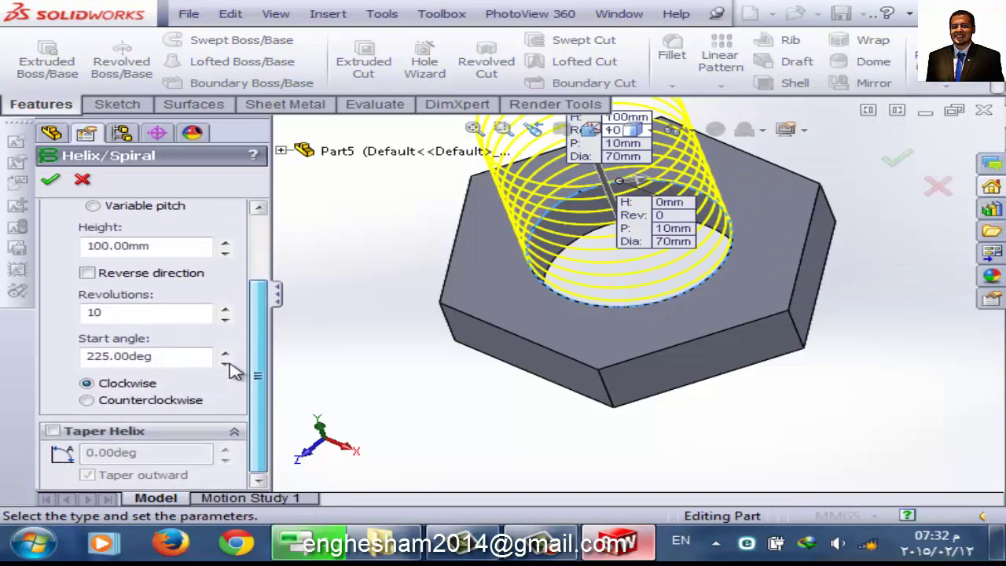
scroll(256, 349, up, 1)
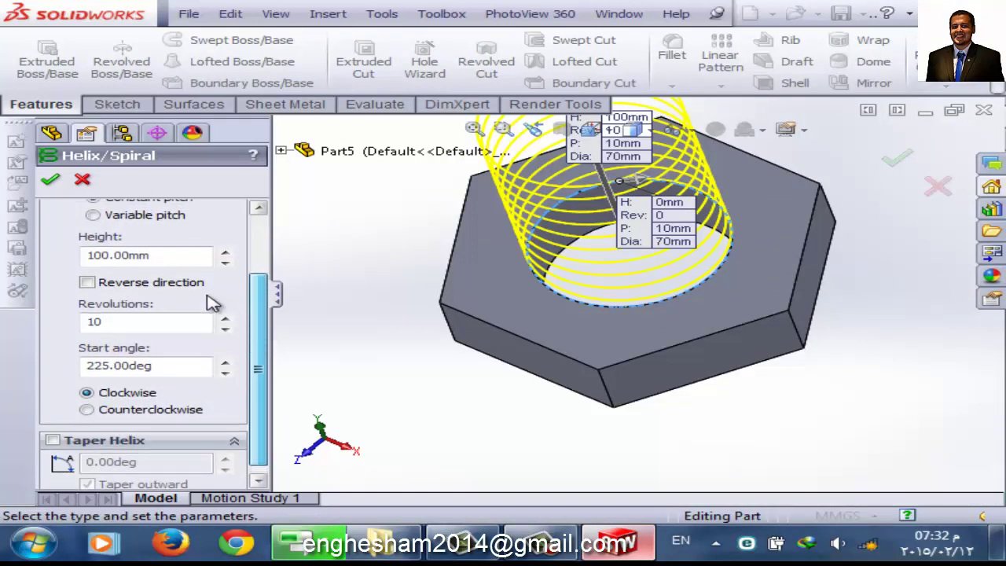
click(139, 284)
scroll(256, 289, up, 3)
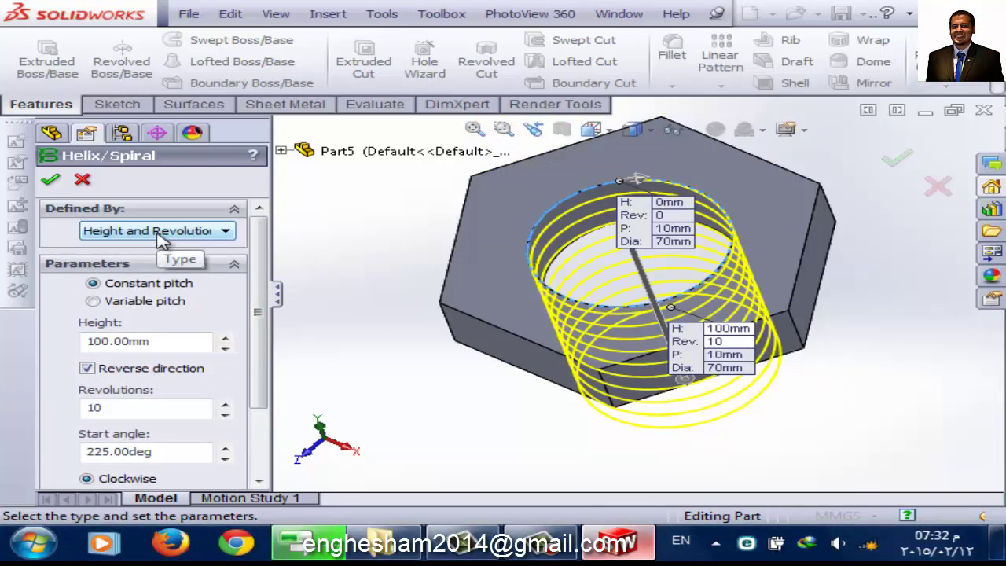
drag(169, 341, 98, 341)
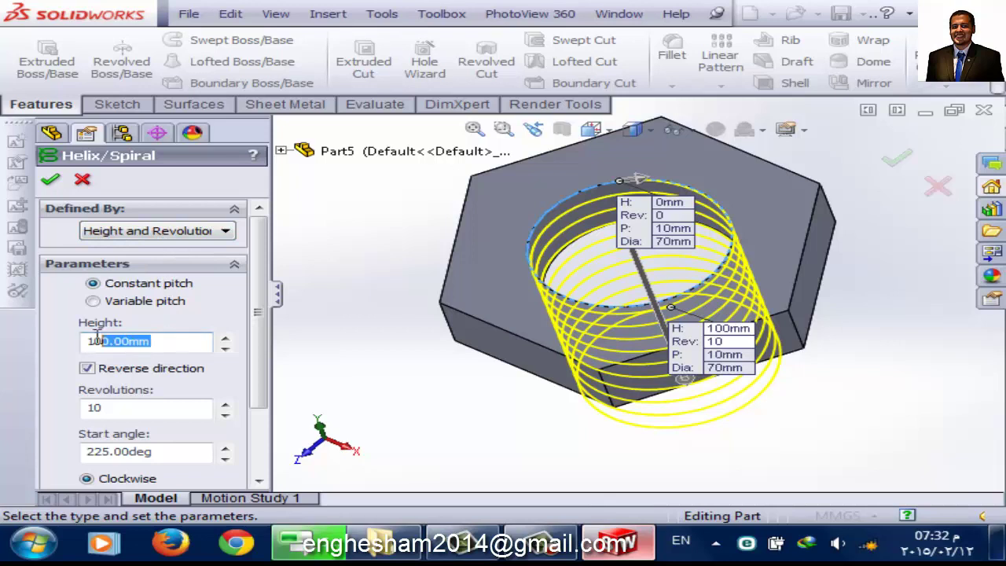
text(30)
key(Return)
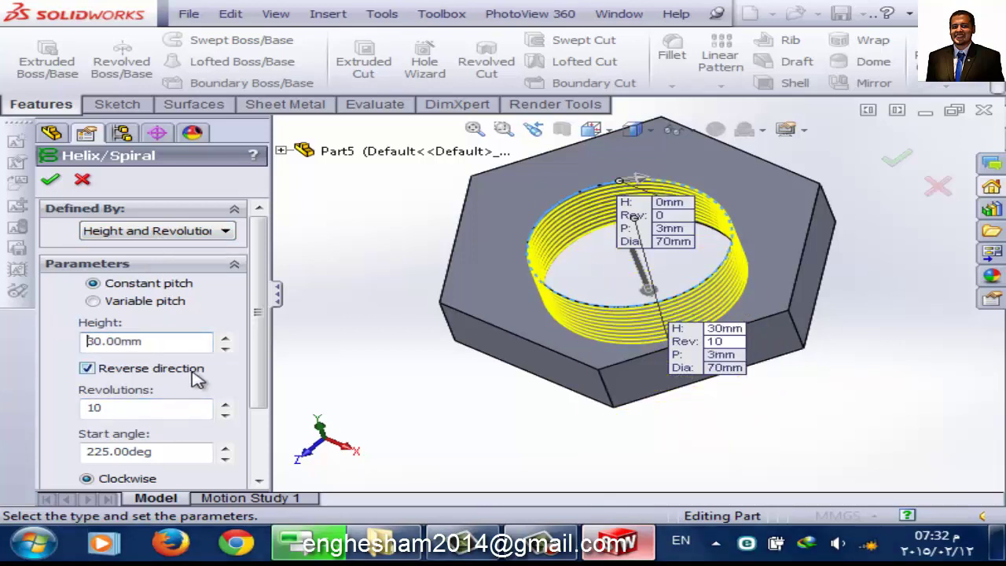
click(49, 184)
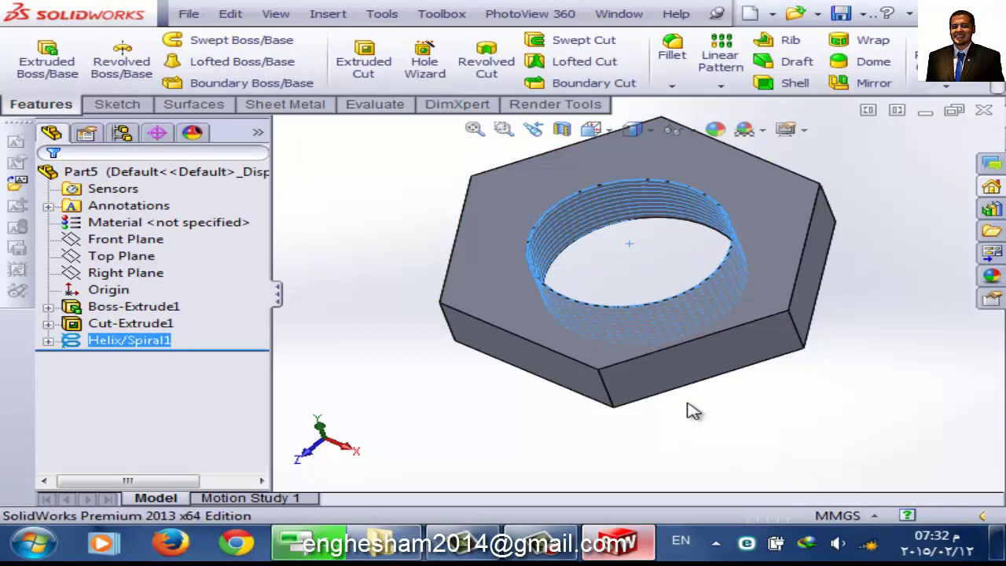
- Orbit and zoom in on the threaded nut, then clear the helix selection
mouse_move(693, 411)
middle_down()
mouse_move(602, 382)
mouse_move(631, 366)
mouse_move(662, 396)
mouse_move(684, 397)
middle_up()
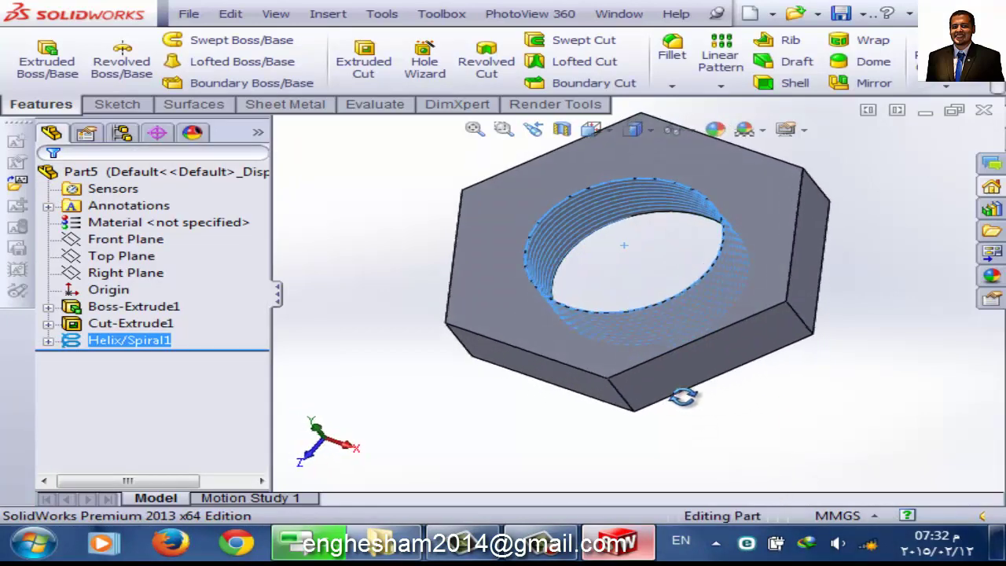
scroll(681, 230, down, 2)
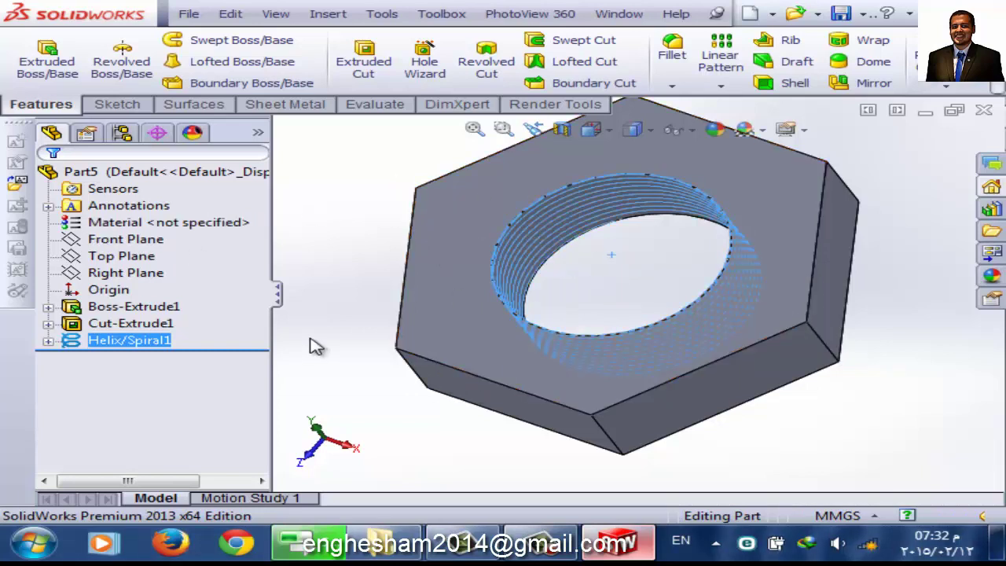
click(358, 326)
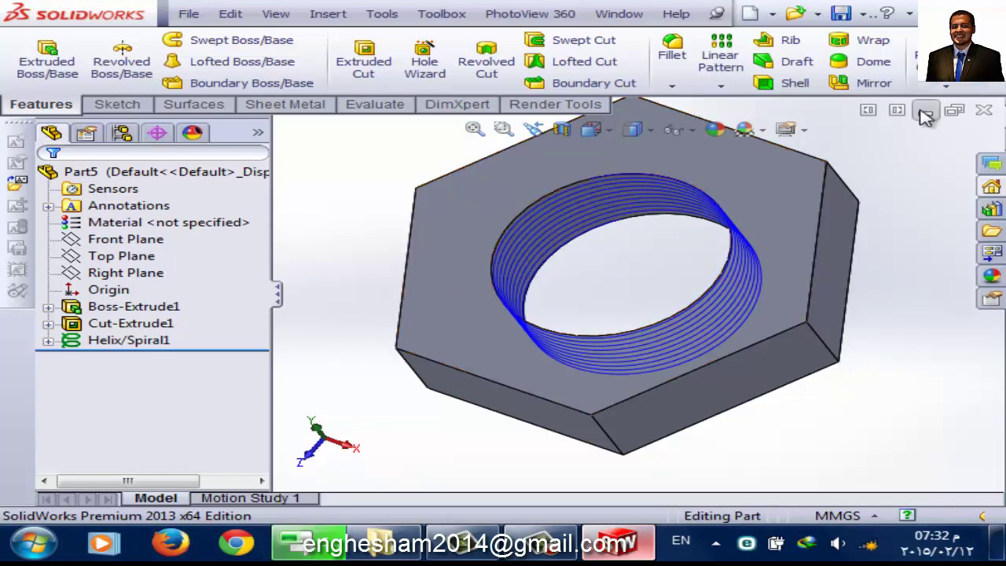
- Start a new reference plane and show the flyout feature tree beside the model
click(943, 86)
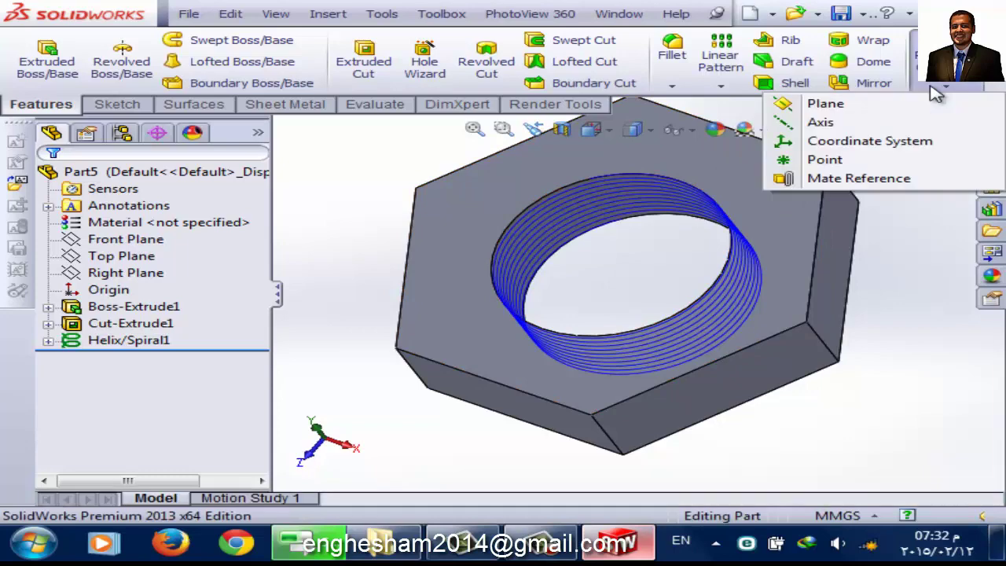
click(826, 103)
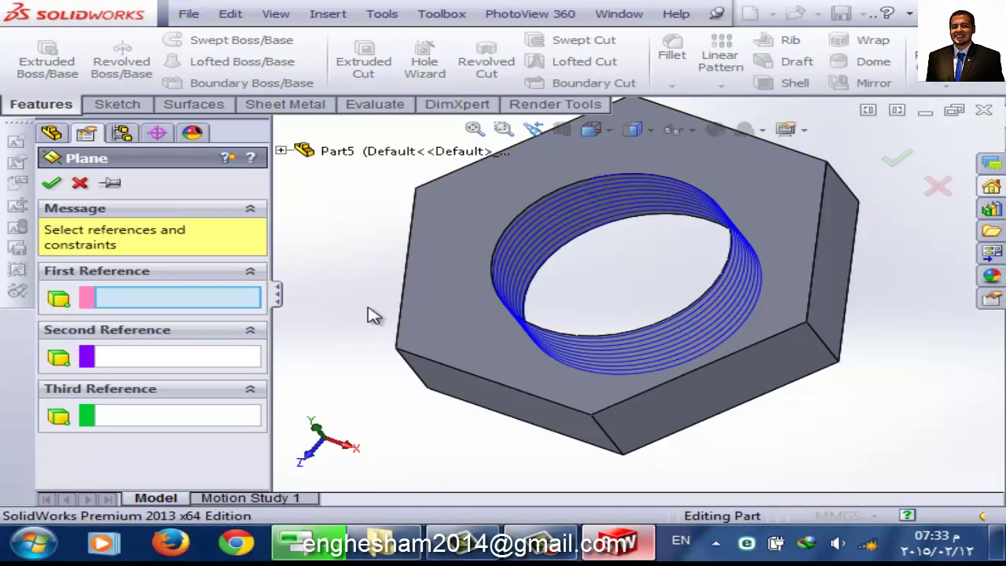
middle_drag(353, 184, 470, 253)
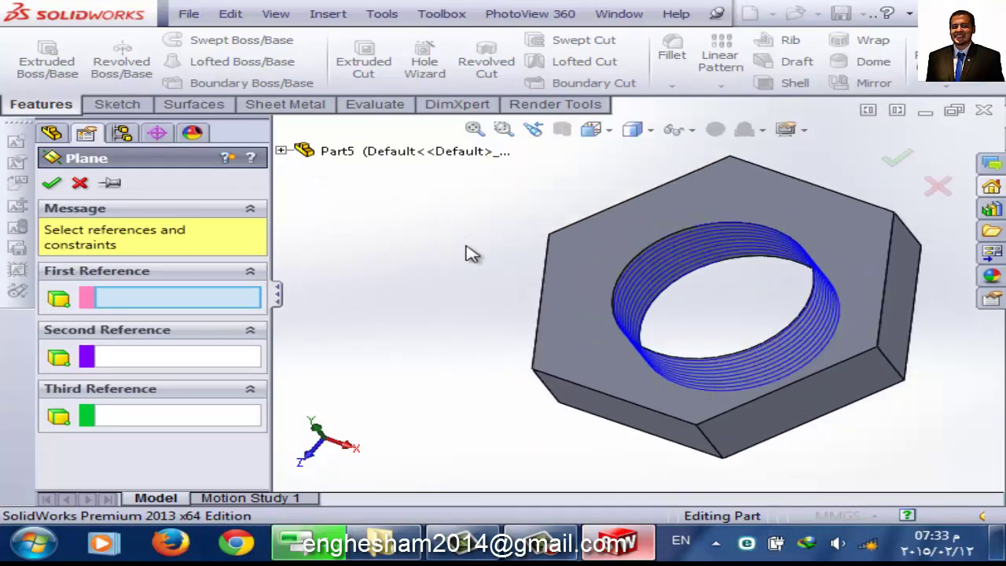
click(281, 151)
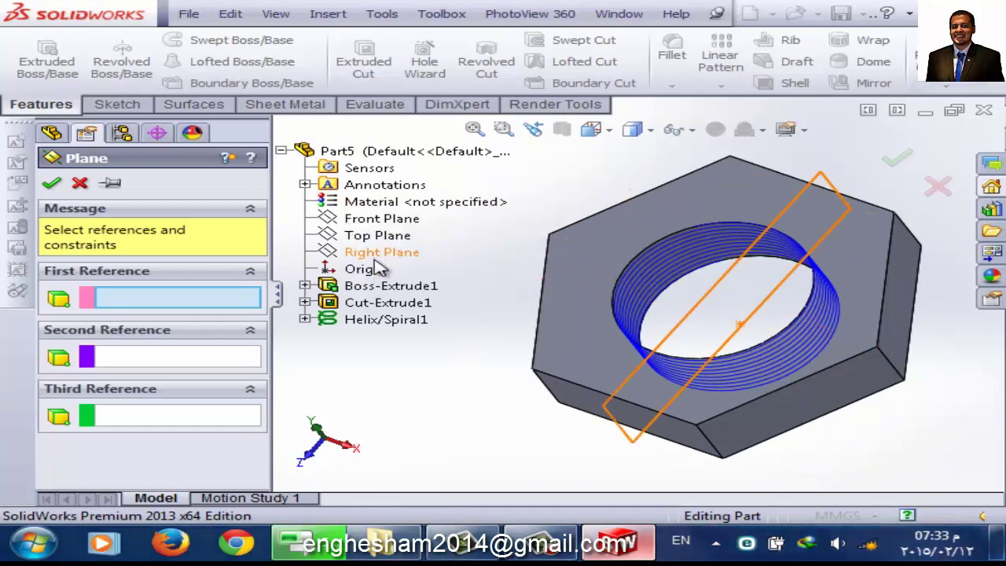
mouse_move(380, 269)
middle_down()
mouse_move(668, 398)
mouse_move(844, 415)
middle_up()
mouse_move(669, 400)
middle_down()
mouse_move(702, 334)
mouse_move(775, 309)
middle_up()
scroll(774, 309, down, 2)
scroll(767, 331, down, 3)
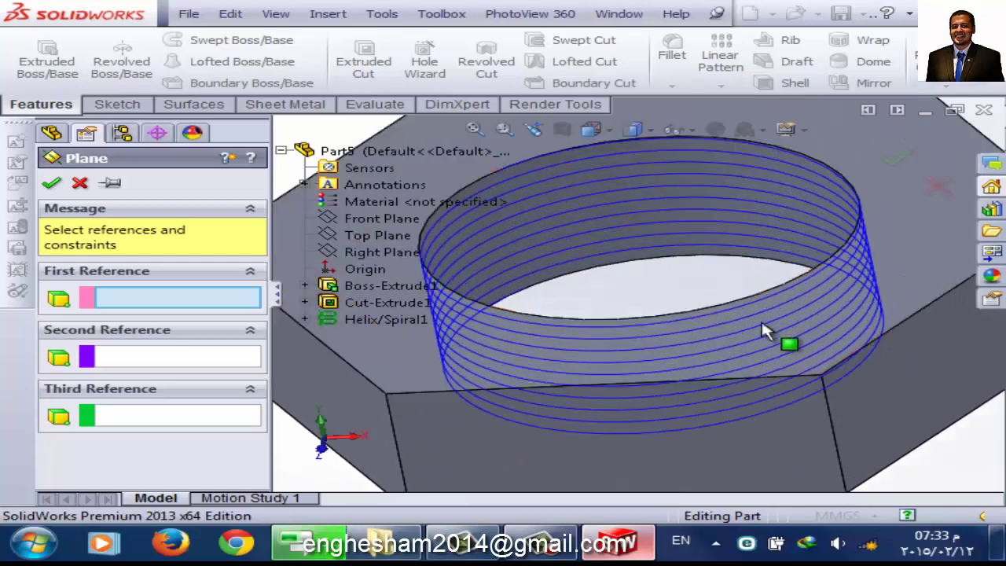
scroll(585, 342, up, 3)
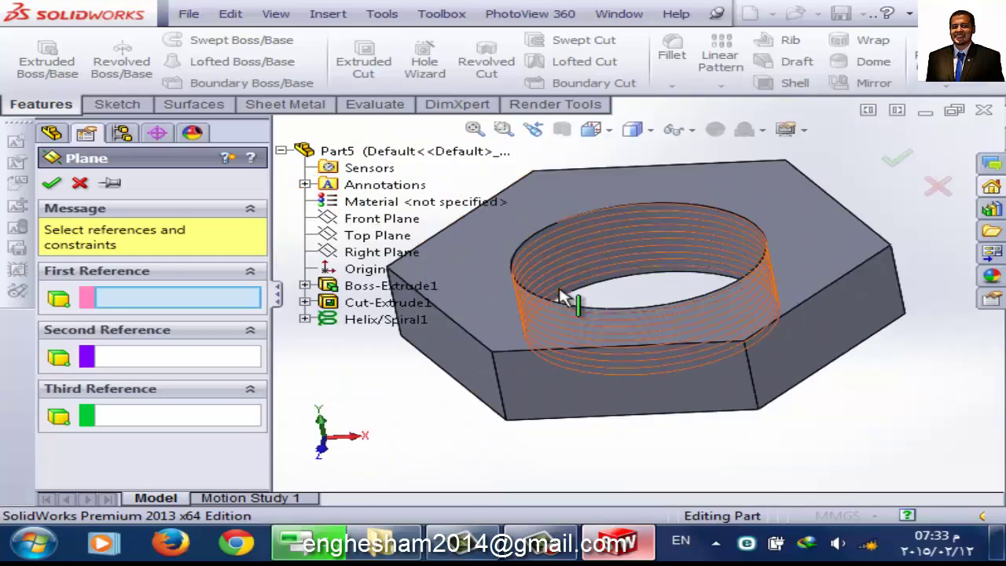
scroll(564, 298, down, 1)
scroll(568, 238, down, 2)
scroll(586, 241, down, 2)
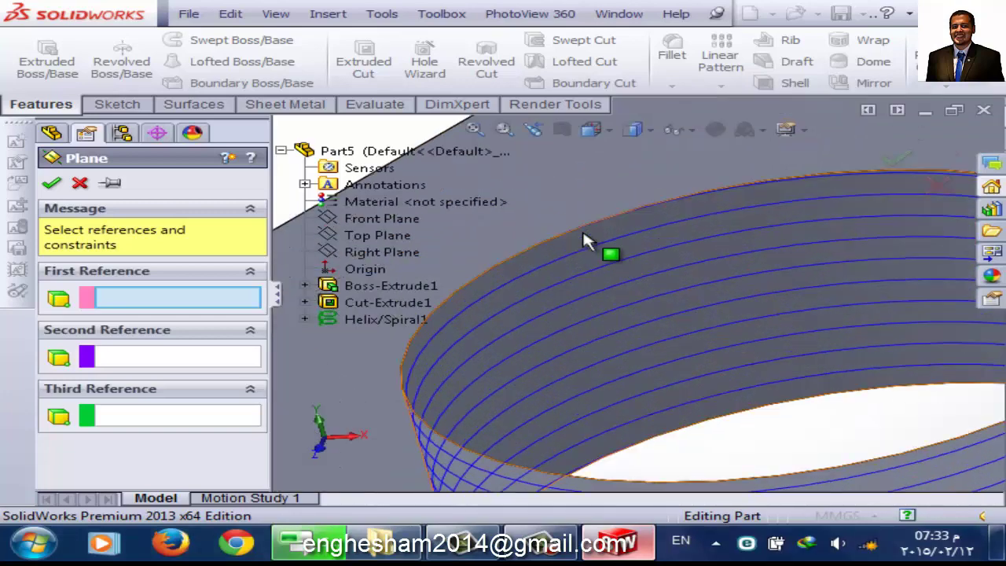
scroll(574, 238, down, 1)
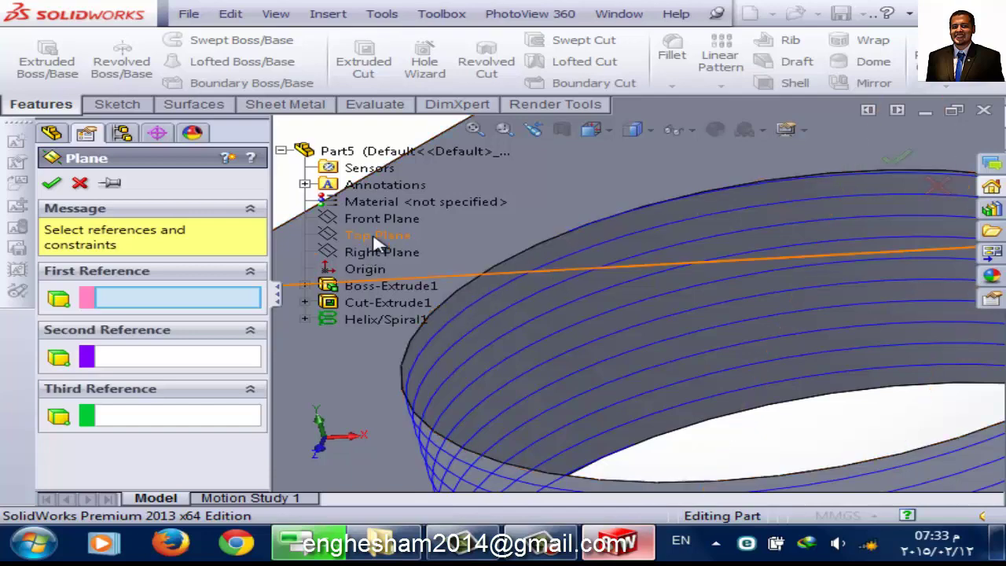
scroll(582, 314, up, 4)
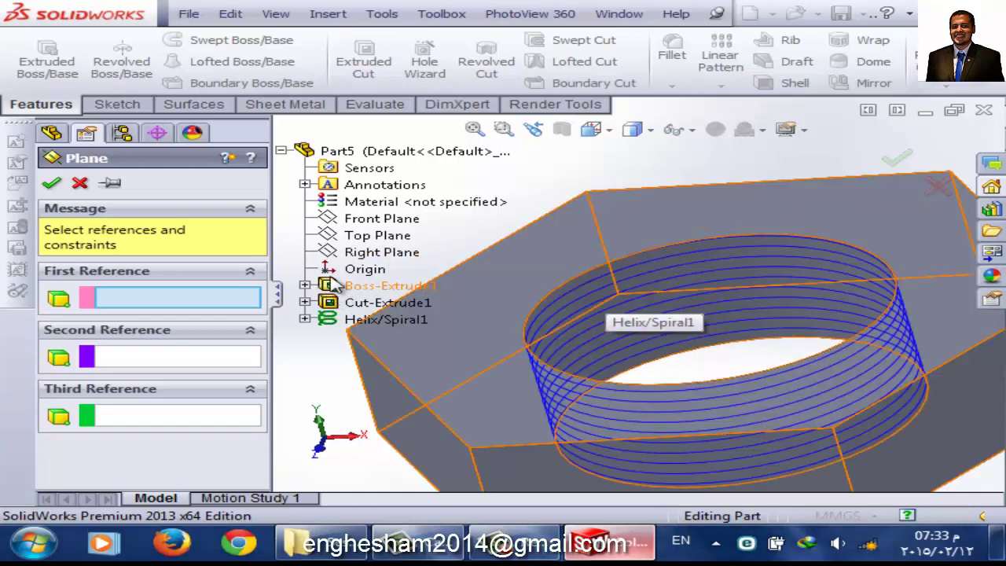
- Create Plane1 referenced to Right Plane and a point on the helix
click(376, 260)
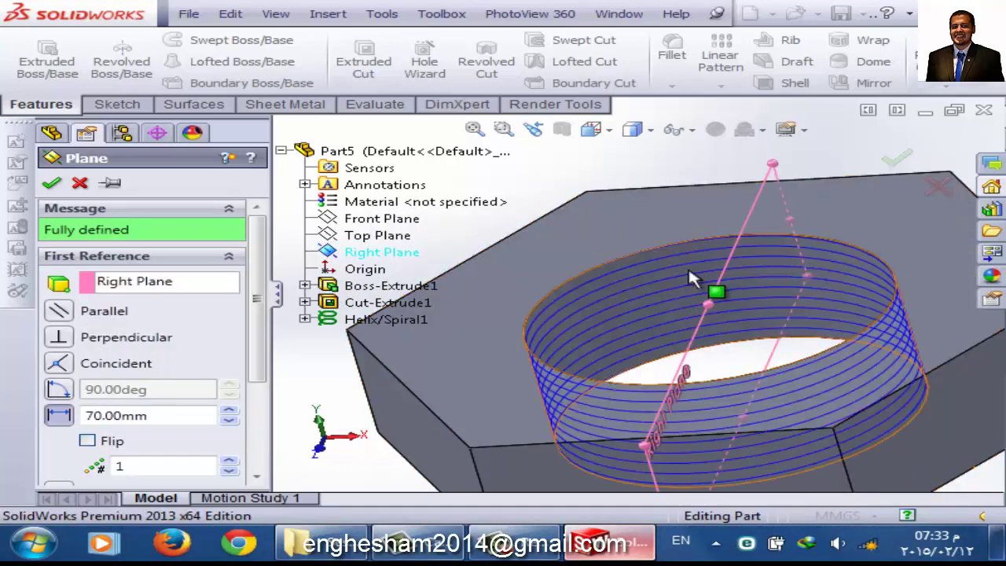
scroll(606, 287, down, 2)
scroll(636, 274, down, 2)
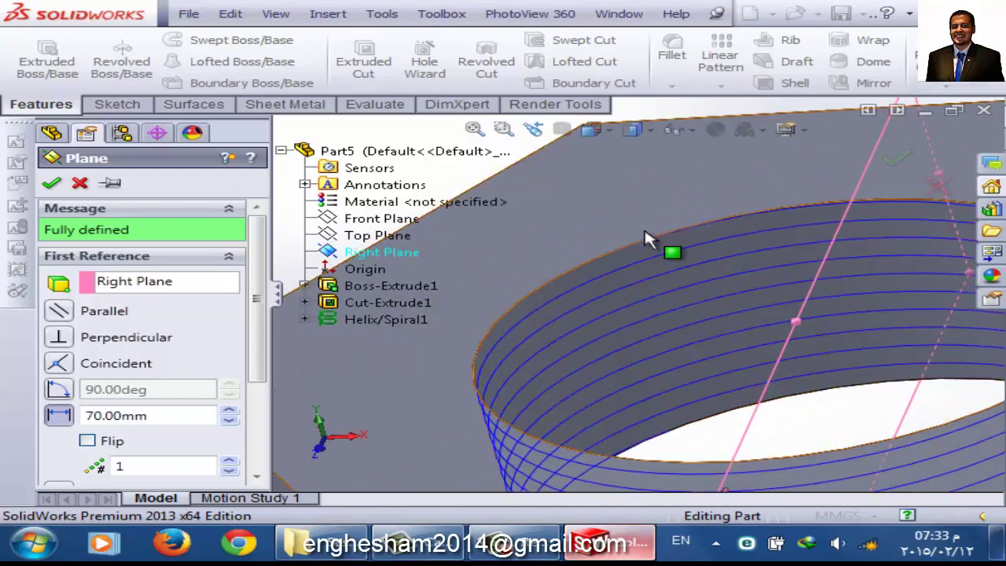
click(614, 254)
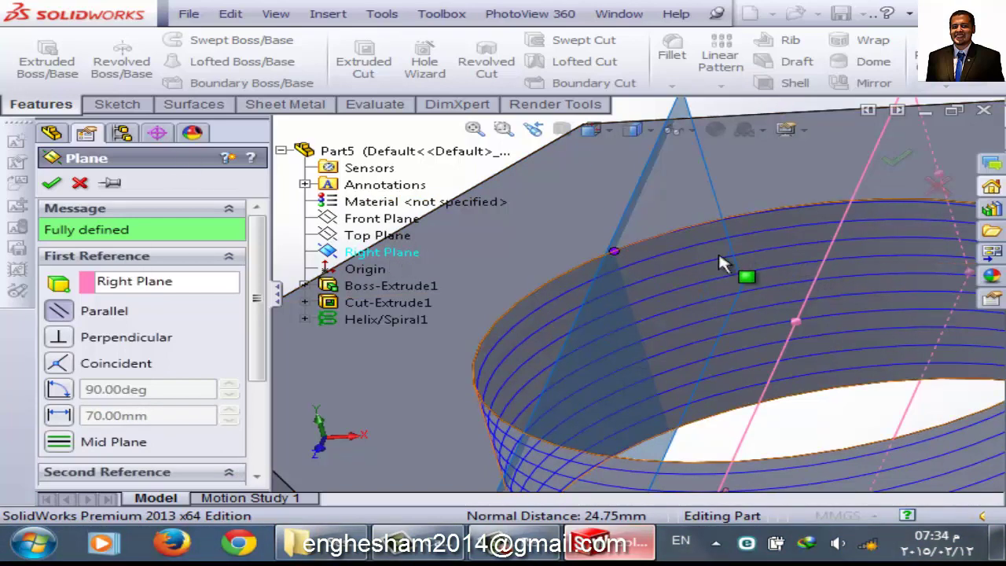
click(696, 297)
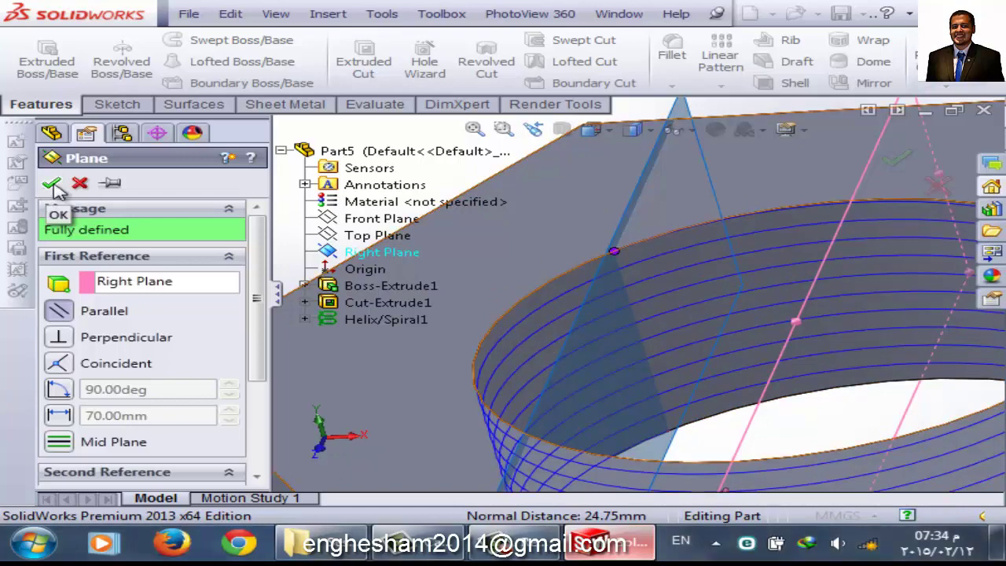
click(55, 189)
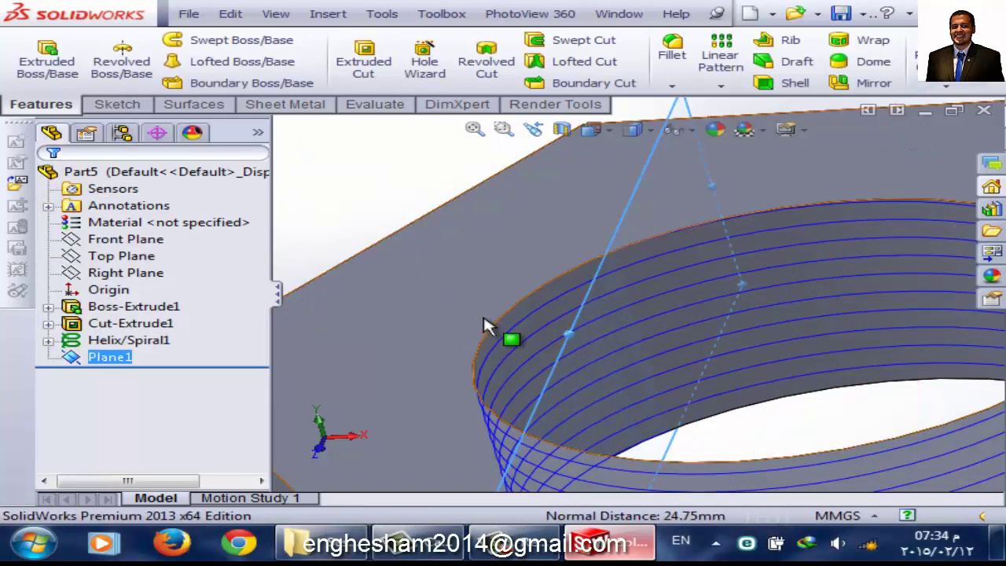
scroll(725, 302, up, 3)
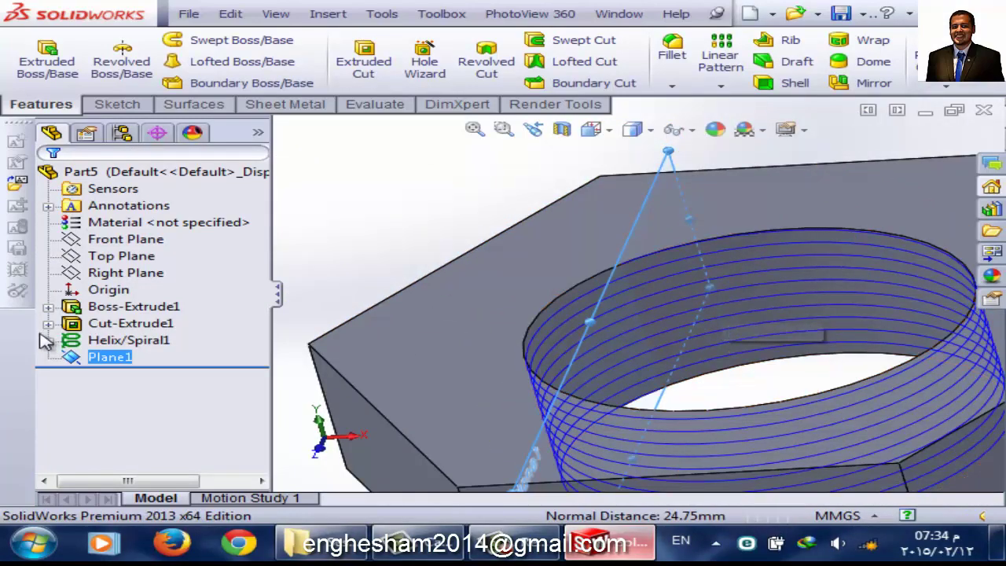
- Open a sketch on Plane1 and view it Normal To
click(122, 363)
click(135, 332)
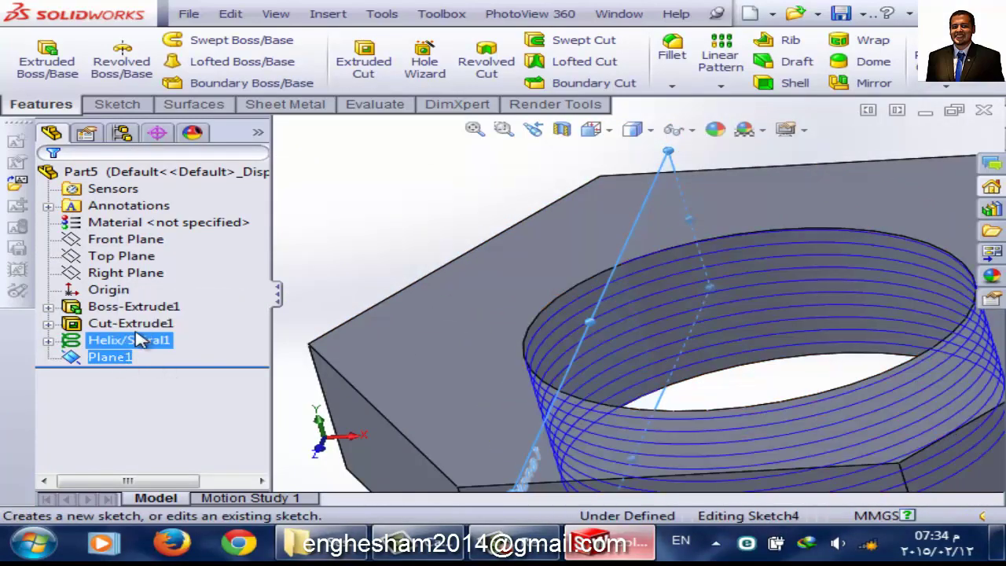
key(space)
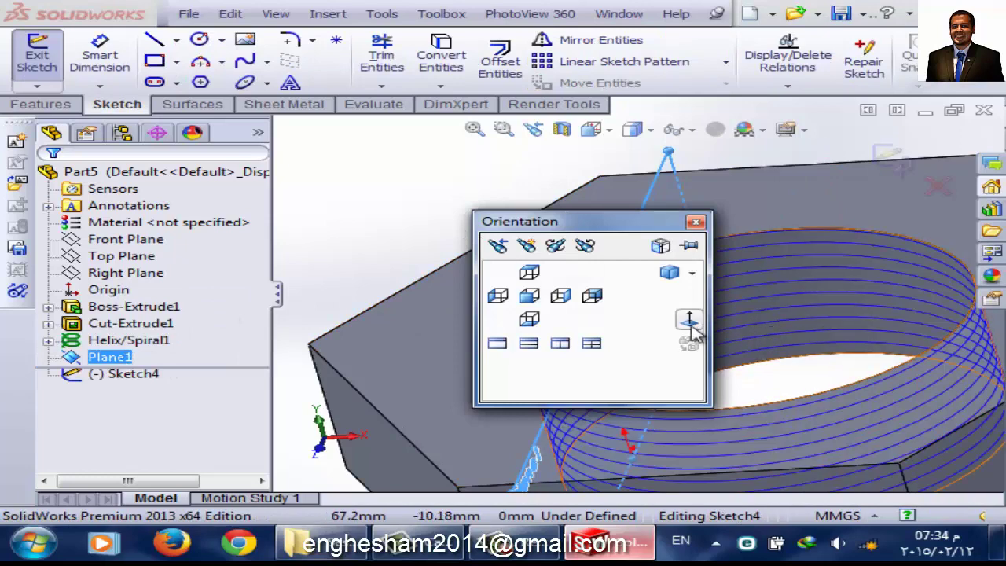
click(692, 322)
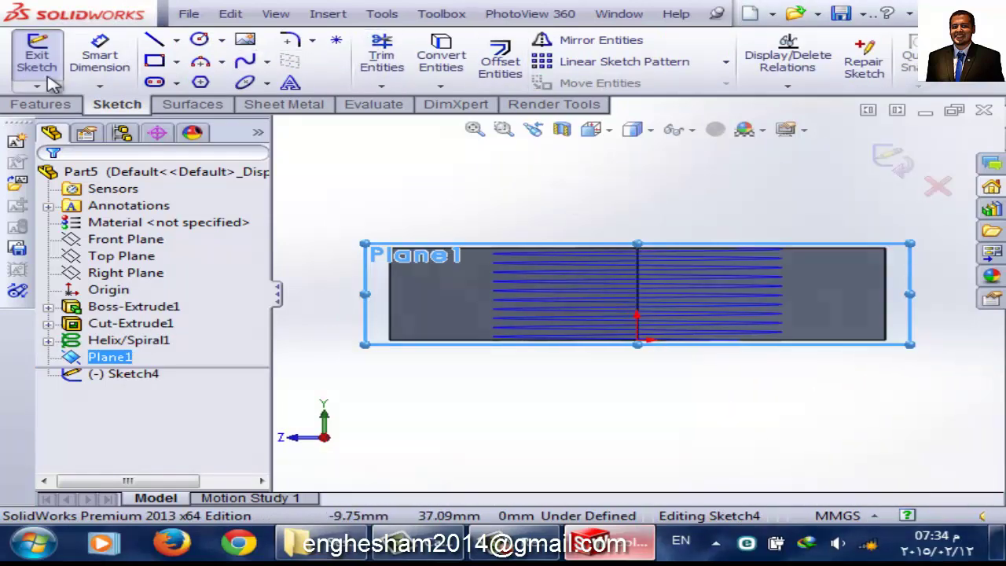
- Draw a small profile circle centred on the helix end, exit the sketch, and return to isometric
click(201, 41)
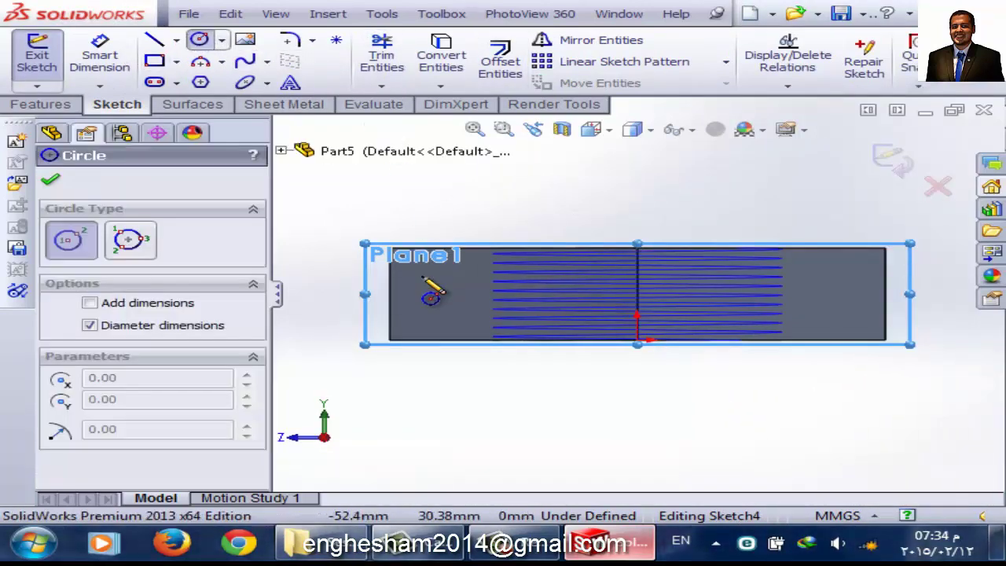
scroll(725, 237, down, 1)
scroll(708, 283, down, 1)
scroll(716, 307, down, 1)
scroll(754, 287, down, 1)
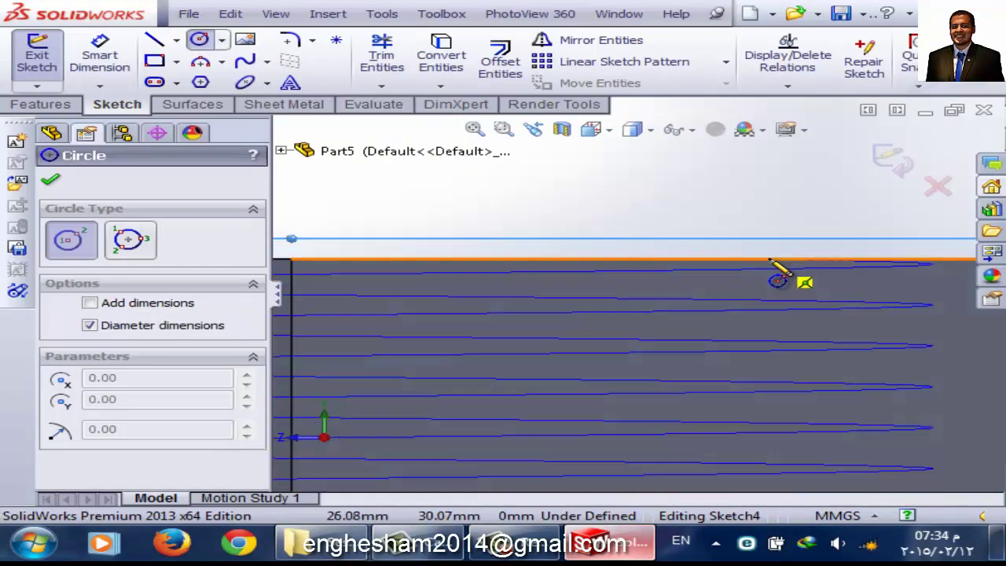
scroll(739, 290, down, 1)
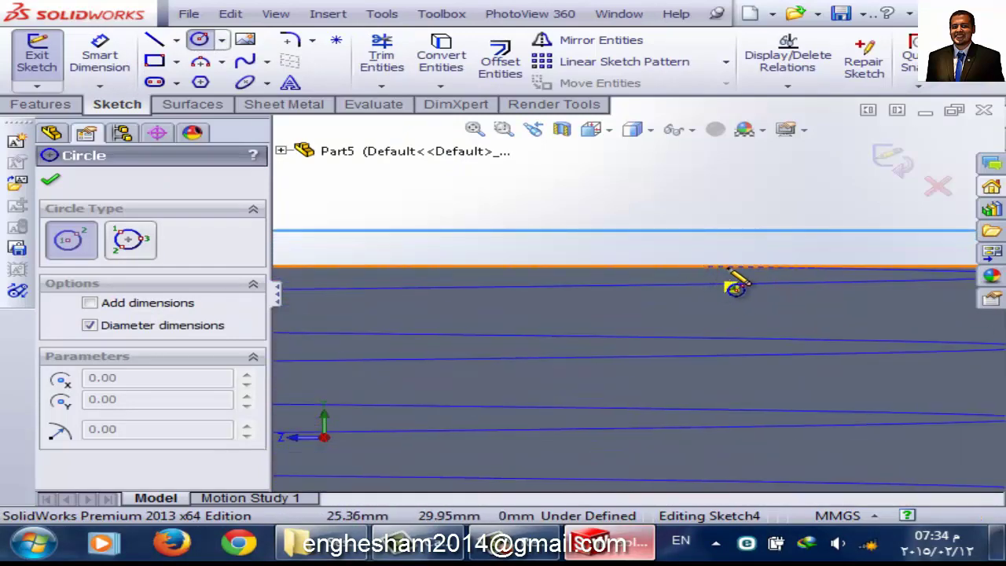
scroll(714, 287, up, 1)
scroll(715, 316, up, 2)
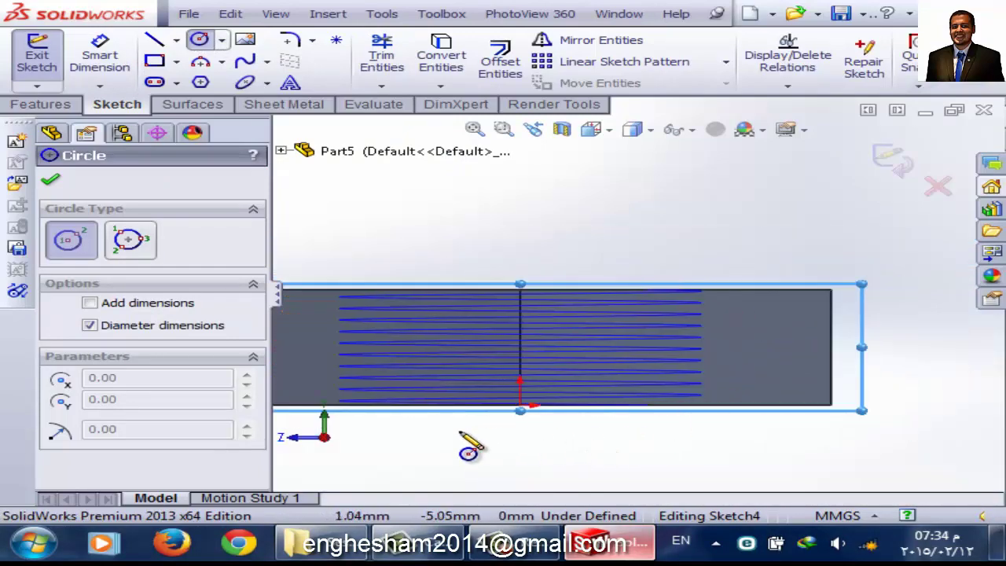
scroll(472, 440, down, 1)
scroll(479, 375, down, 1)
scroll(752, 353, up, 1)
scroll(791, 348, up, 1)
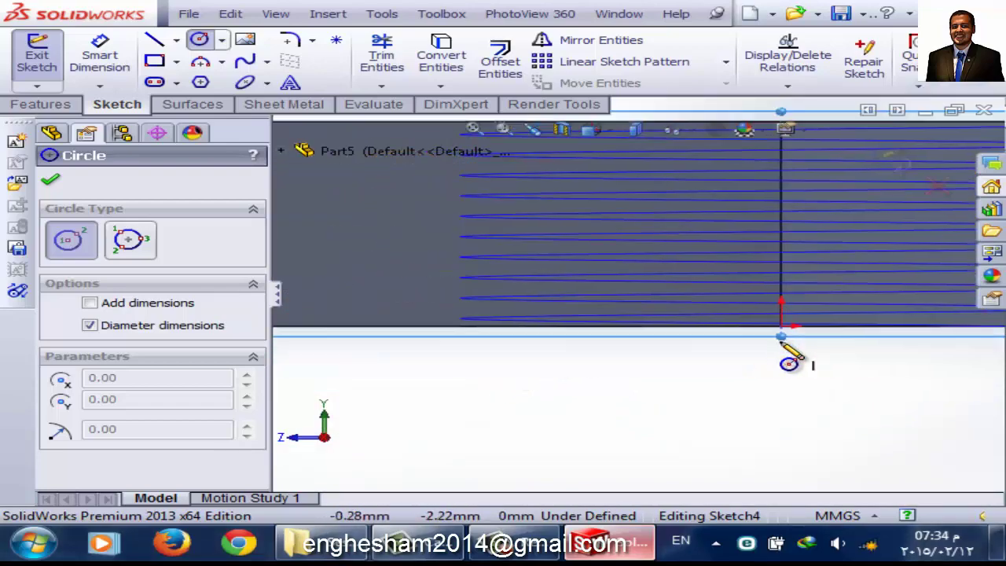
scroll(866, 297, up, 1)
scroll(795, 228, up, 1)
scroll(865, 292, down, 2)
scroll(842, 270, down, 2)
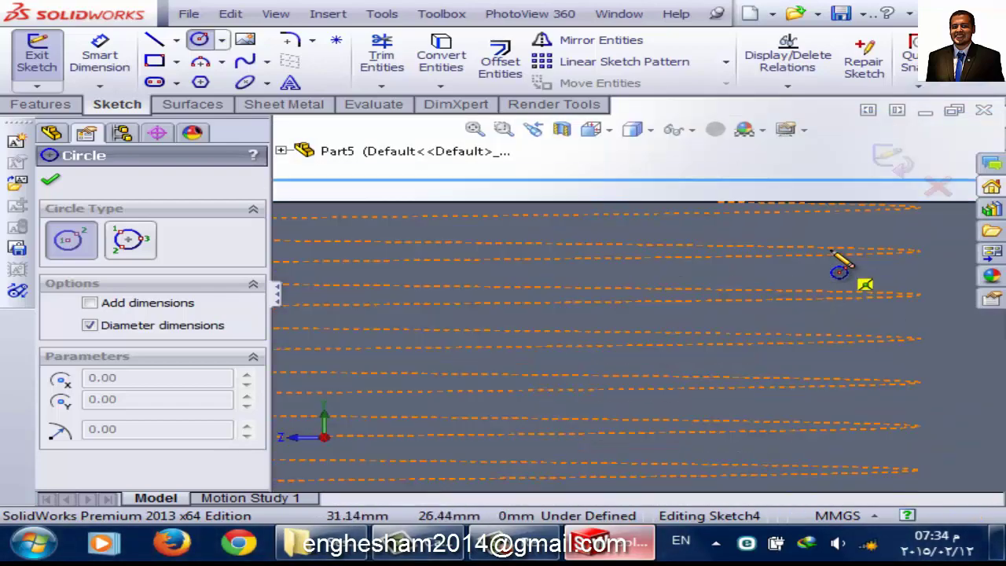
scroll(757, 202, down, 2)
scroll(678, 192, down, 1)
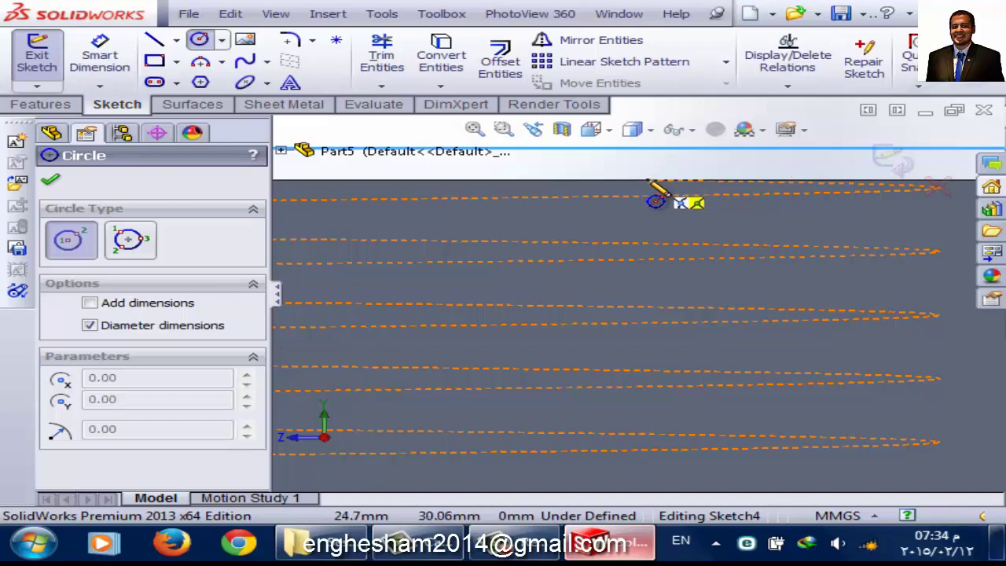
click(651, 183)
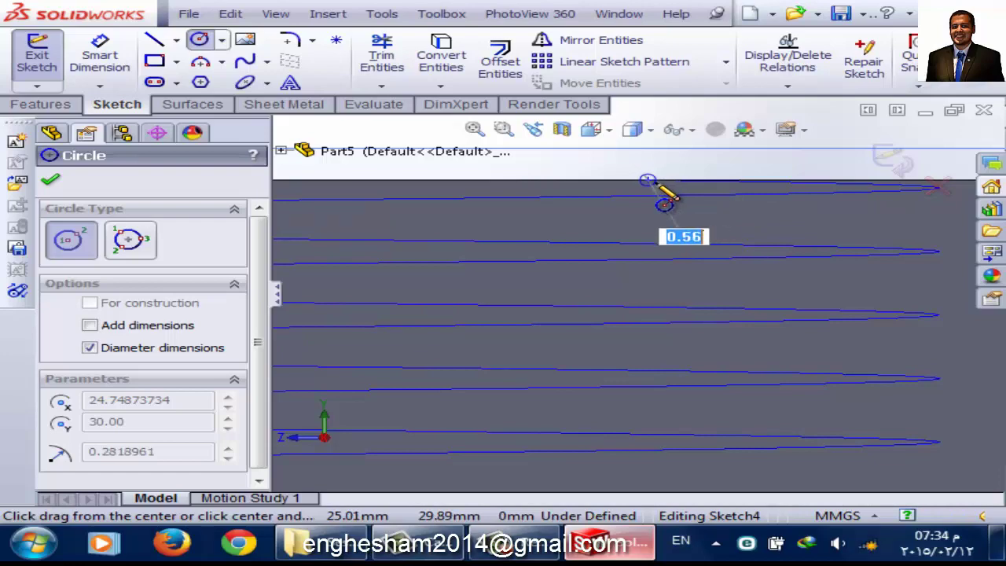
click(661, 193)
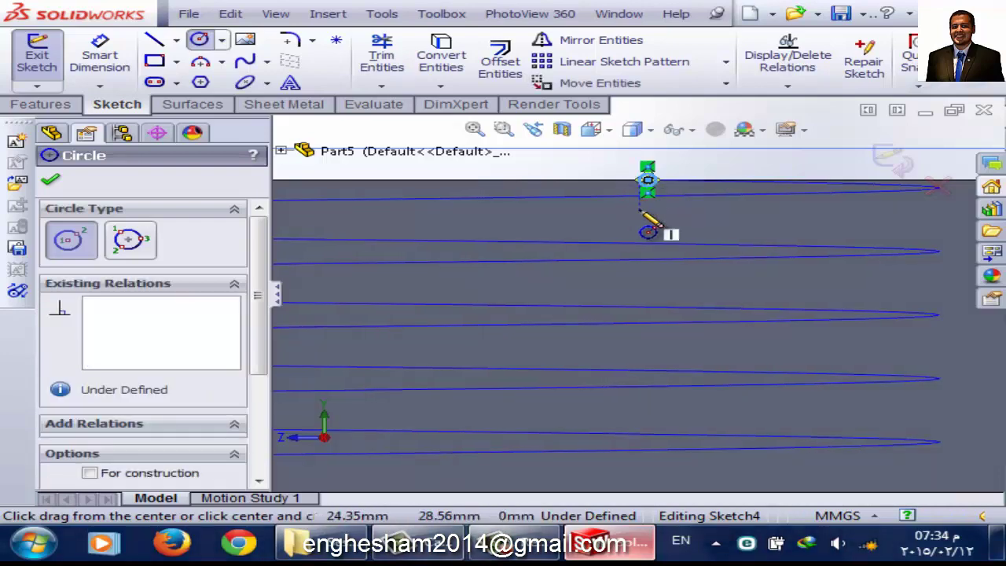
key(Escape)
click(39, 56)
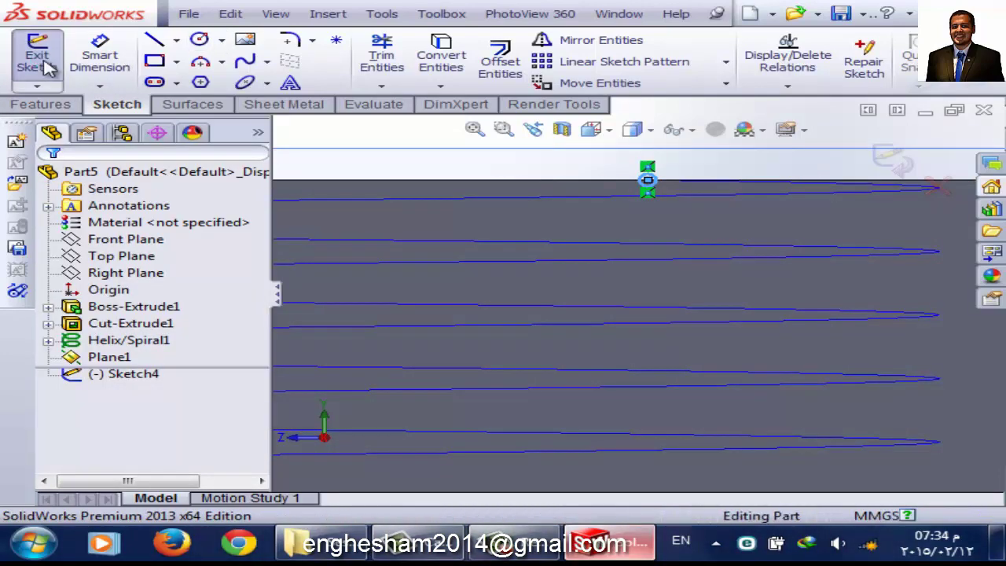
key(ctrl+7)
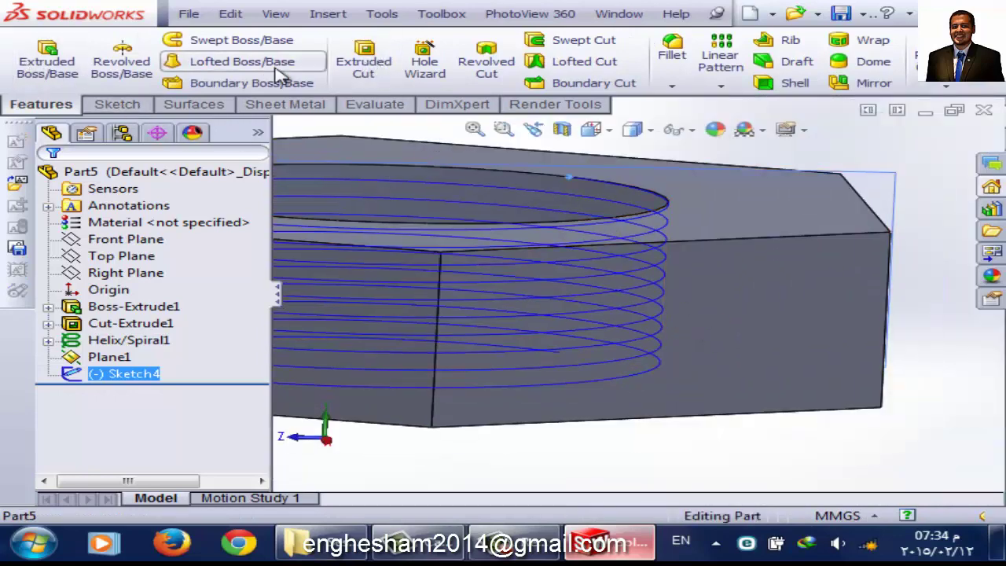
- Swept-cut Sketch4 along Helix/Spiral1 to cut the thread into the bore
click(591, 41)
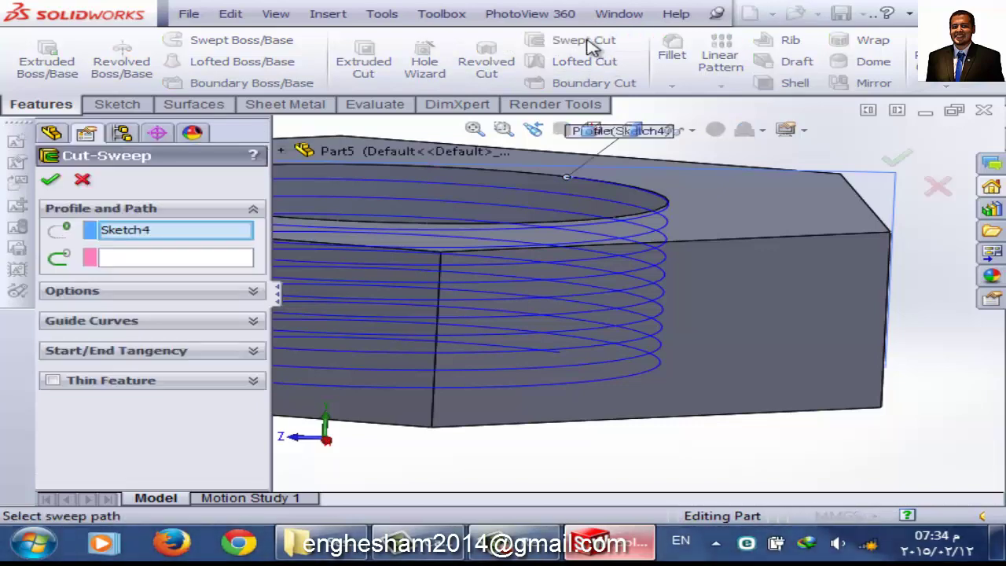
click(189, 268)
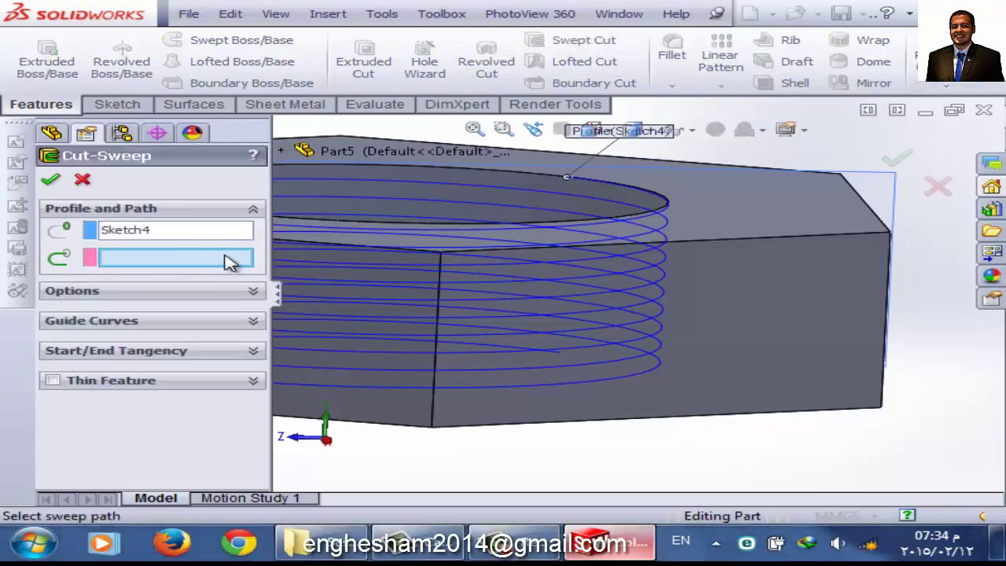
click(669, 204)
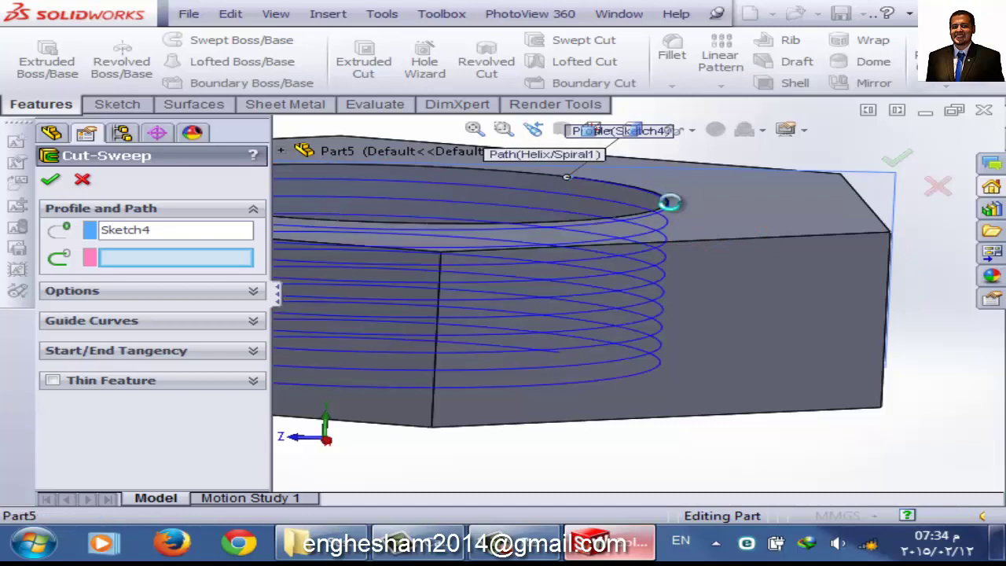
click(50, 183)
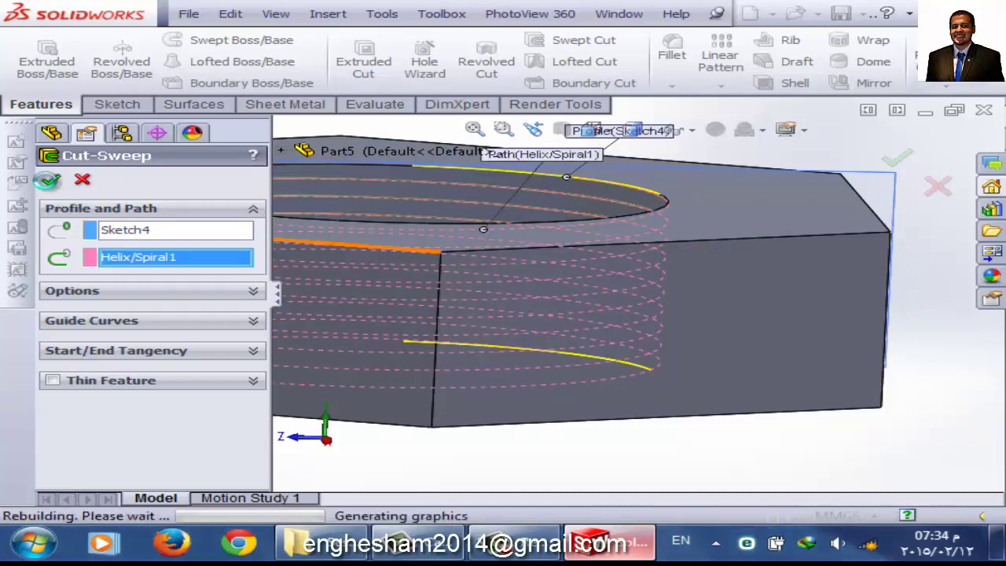
scroll(487, 235, up, 3)
click(562, 398)
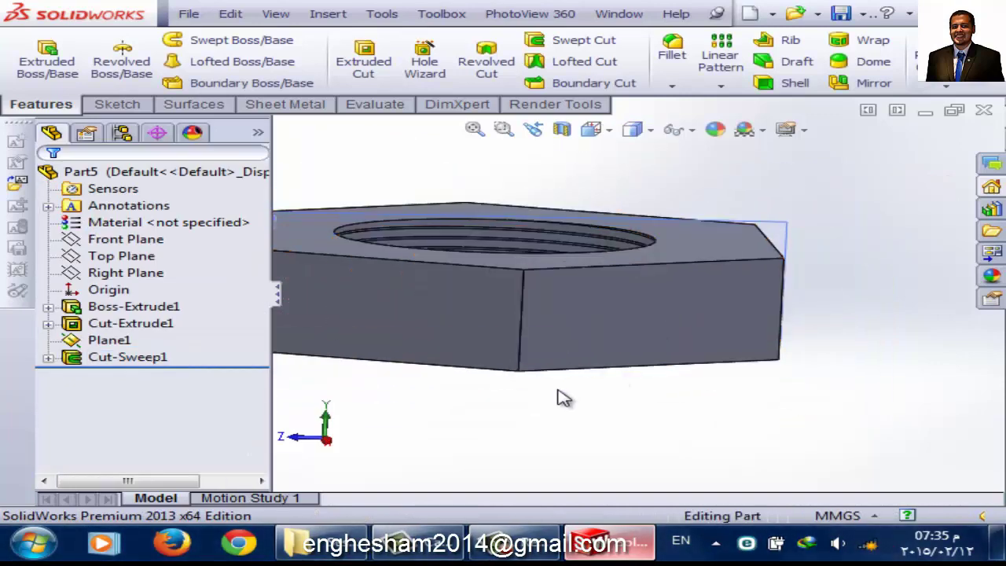
middle_drag(546, 319, 583, 332)
scroll(617, 225, down, 3)
scroll(539, 281, down, 3)
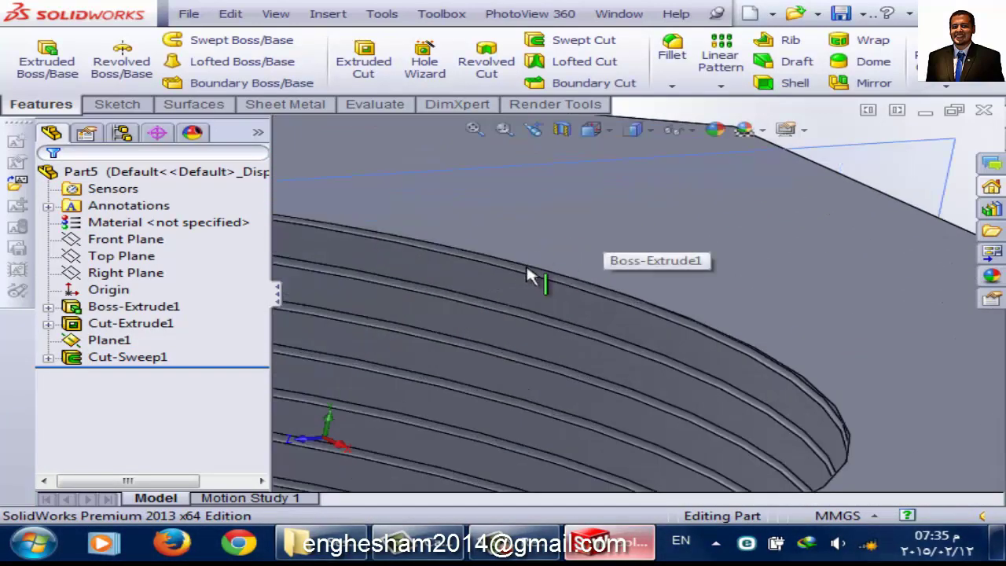
scroll(550, 302, up, 1)
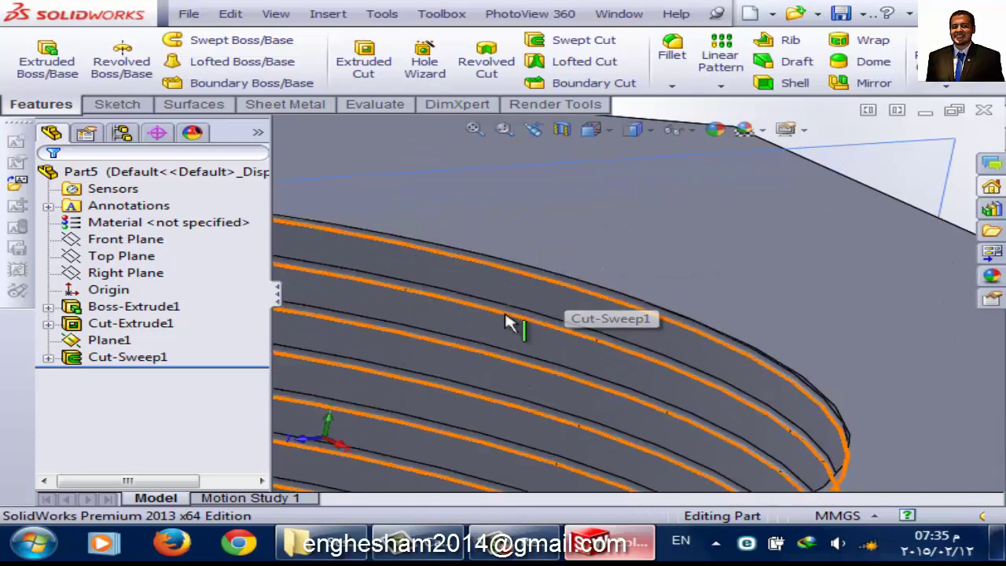
scroll(522, 324, up, 1)
scroll(503, 326, up, 3)
middle_drag(469, 336, 448, 348)
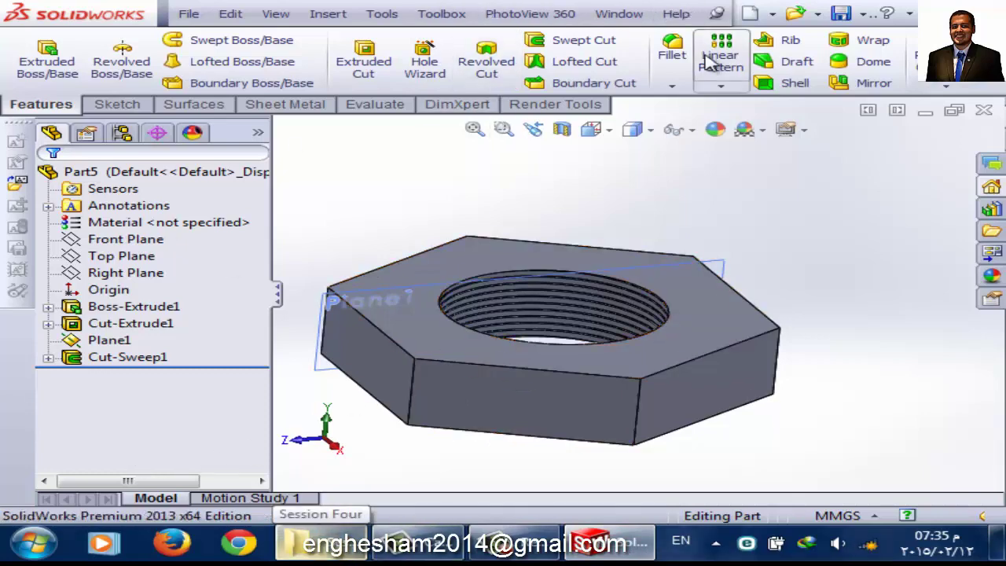
- Sketch a 120 mm circle centred on the nut's top face and exit the sketch
click(458, 275)
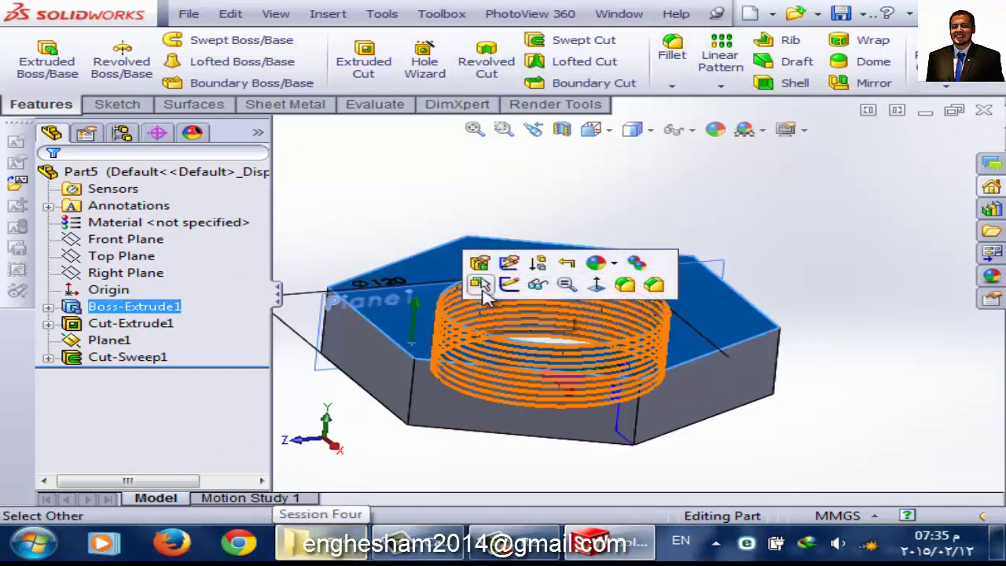
click(519, 288)
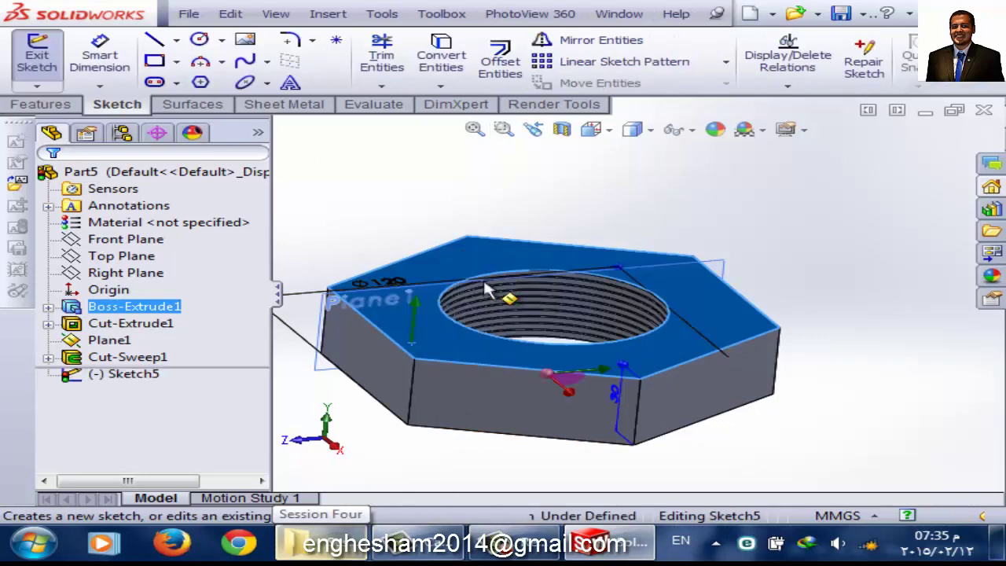
click(199, 41)
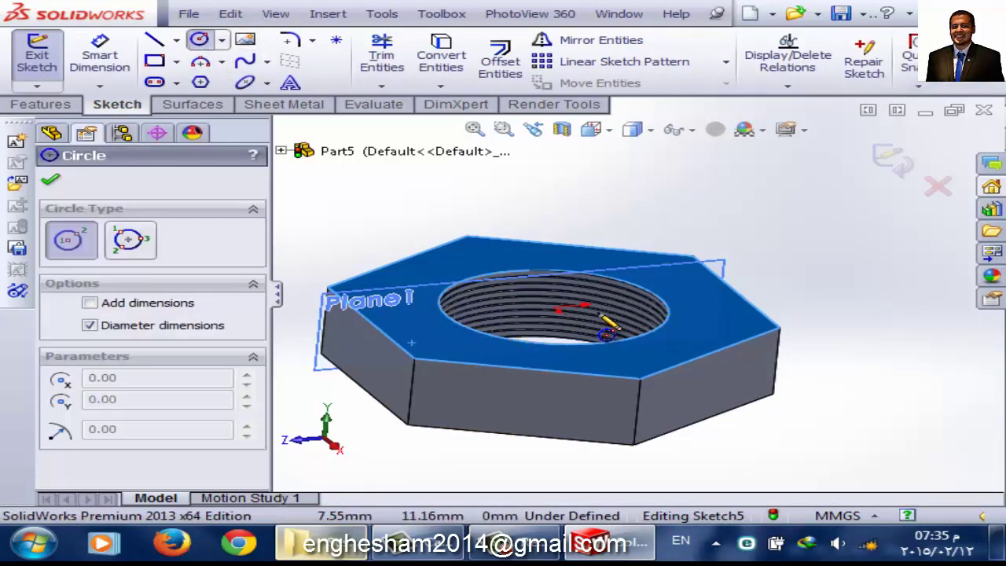
key(space)
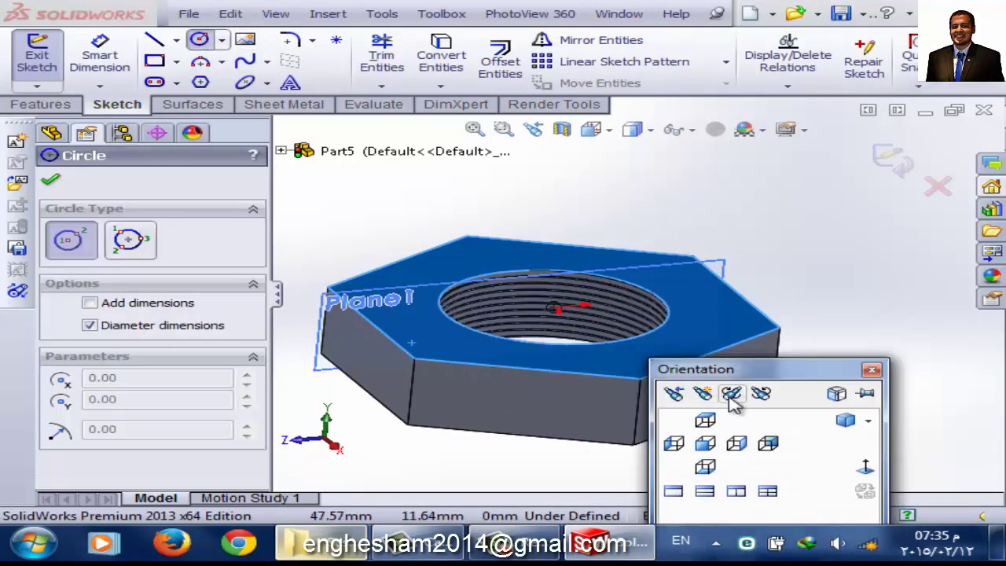
click(866, 469)
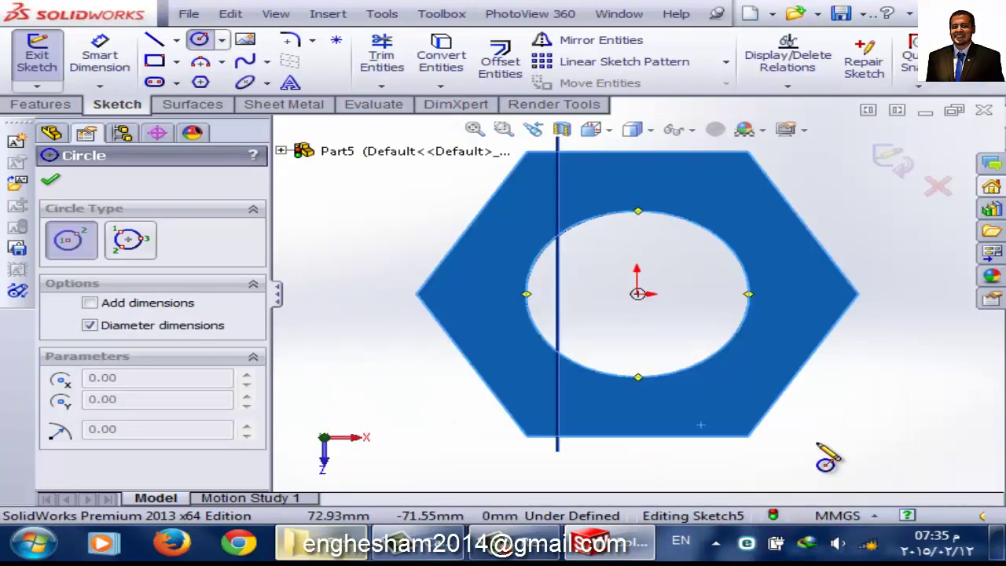
click(638, 294)
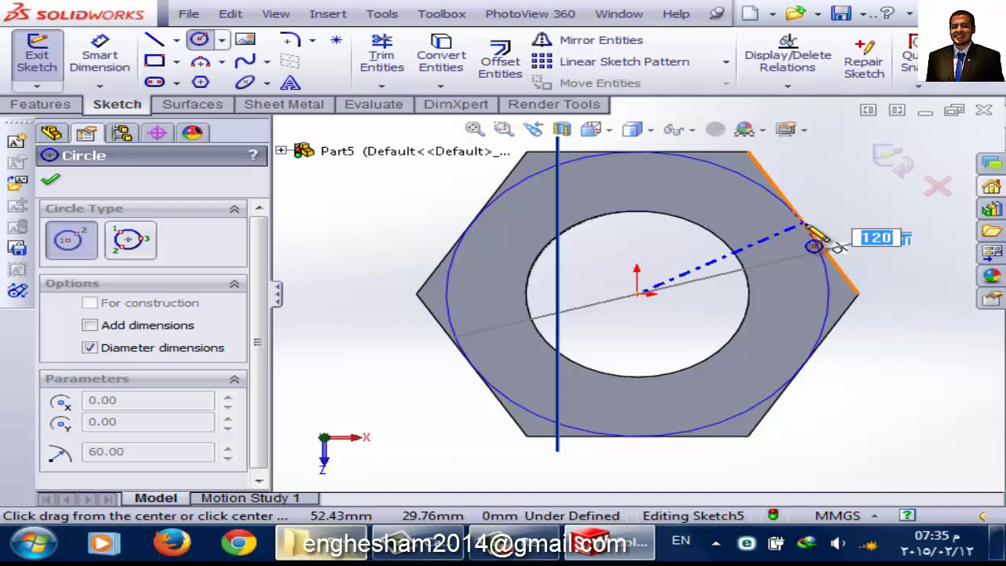
click(810, 229)
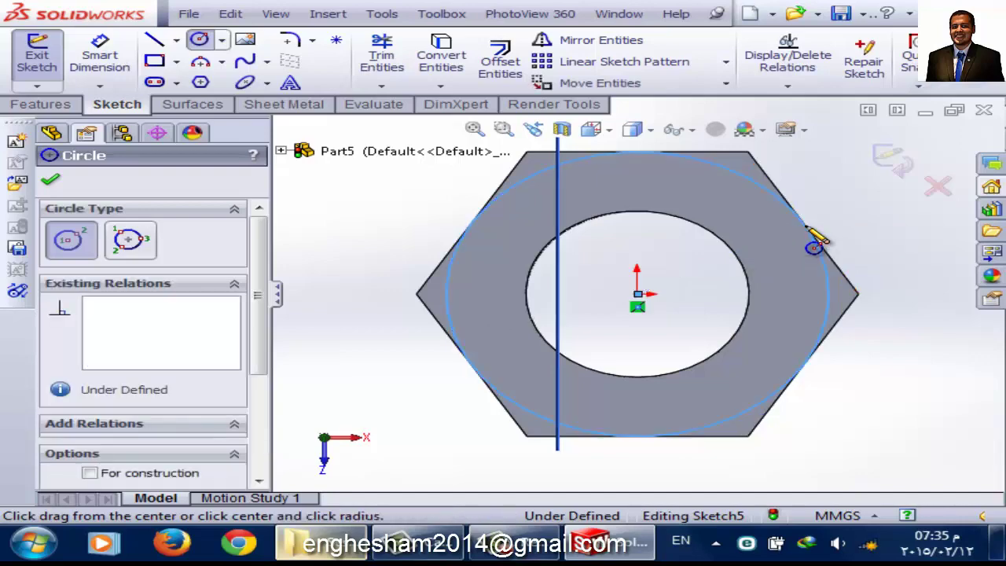
click(49, 180)
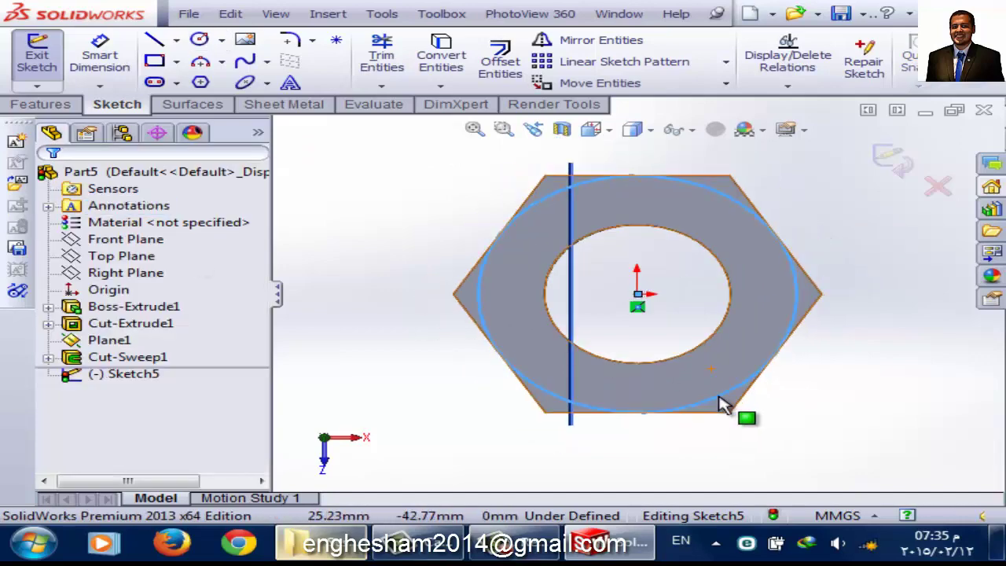
key(ctrl+7)
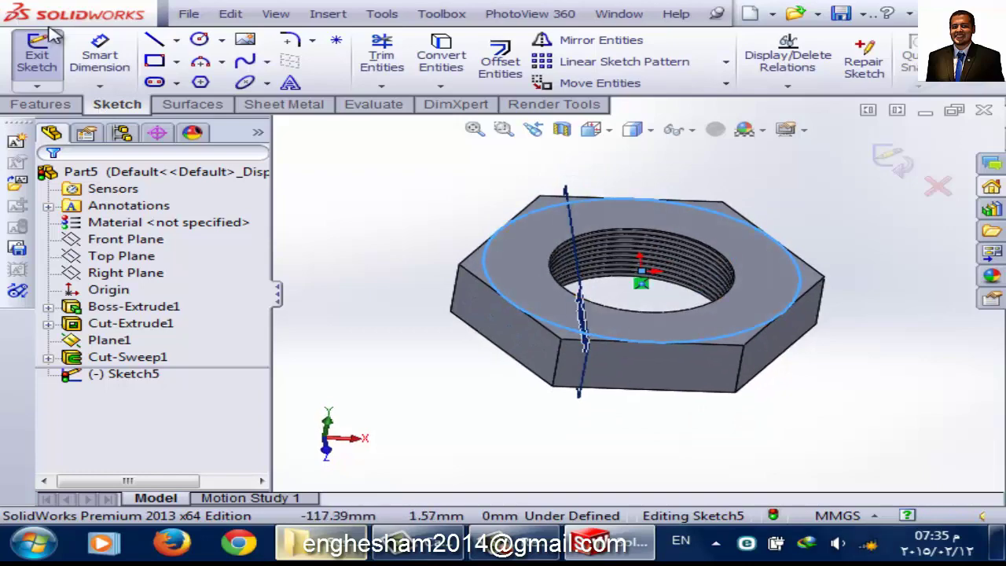
click(37, 55)
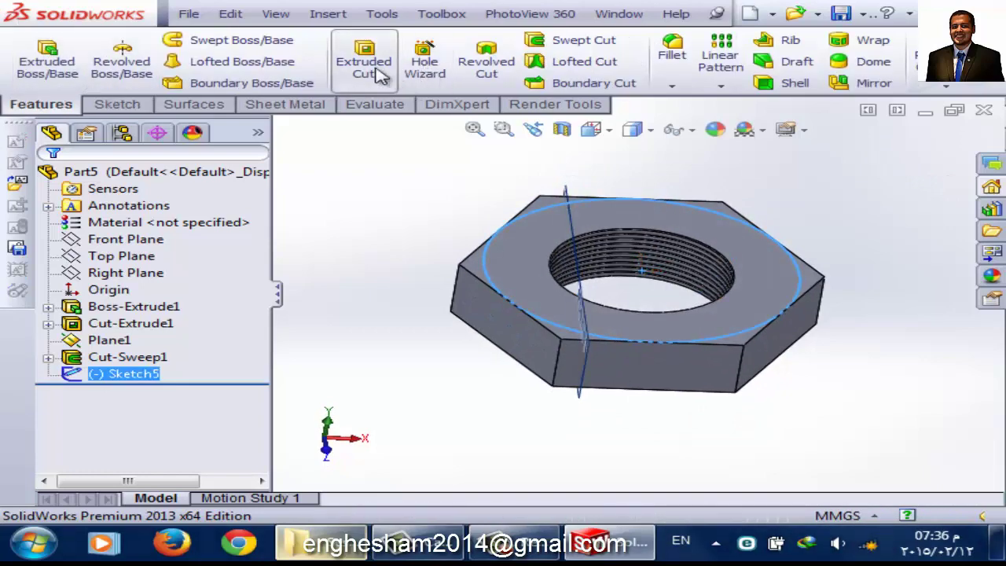
- Trim the nut's hex corners outside the circle with a flipped-side extruded cut using a 30° draft
click(385, 63)
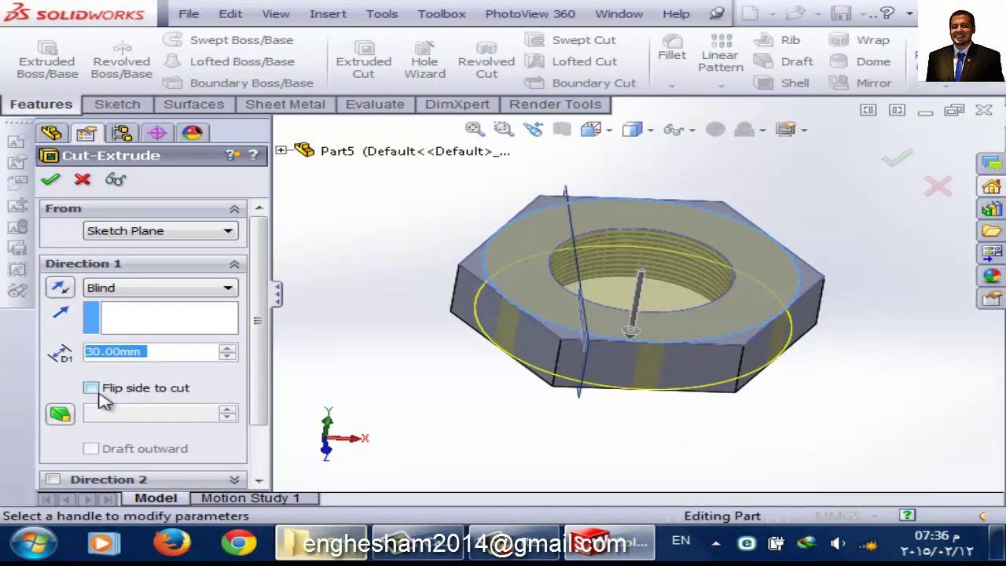
click(91, 388)
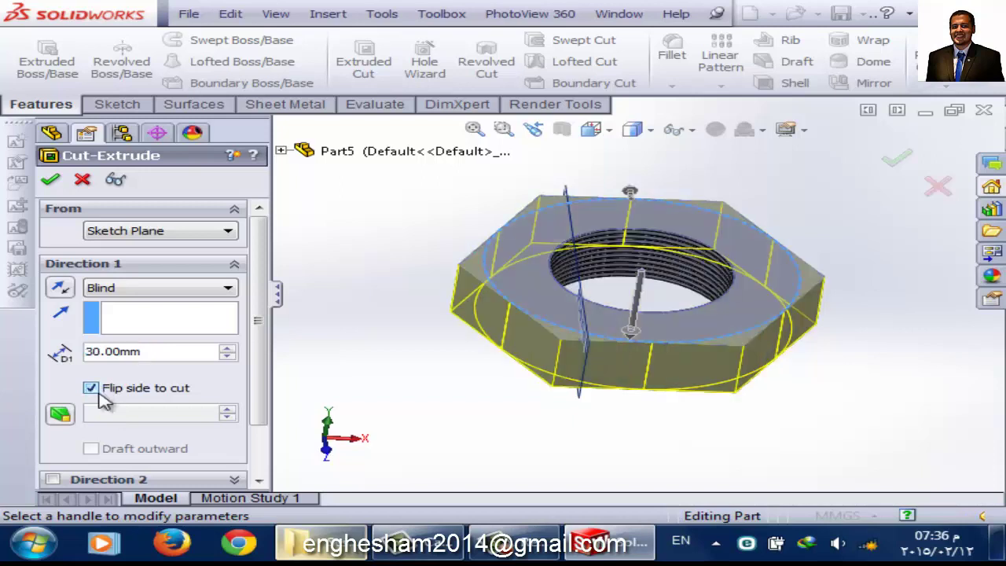
click(60, 414)
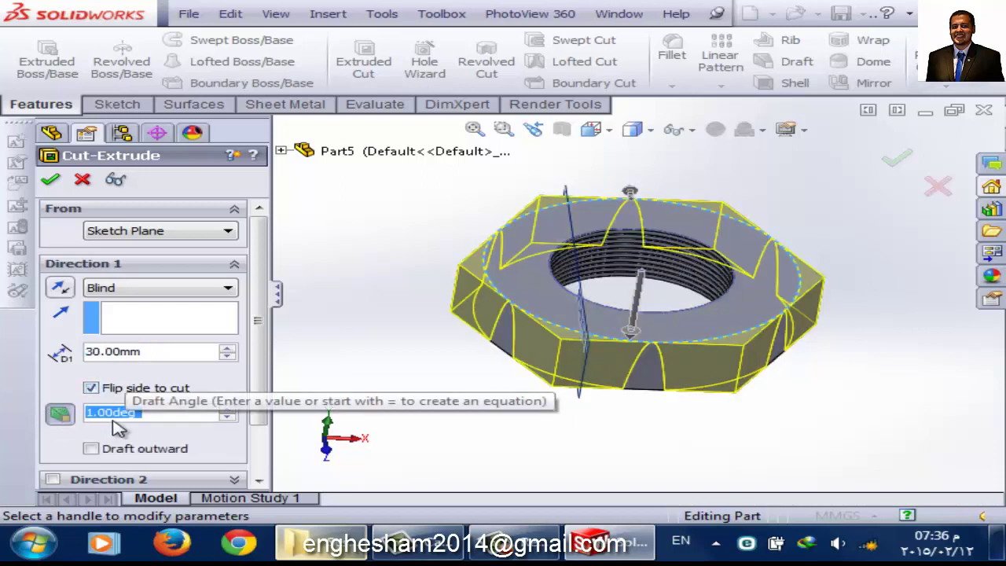
text(30)
key(Return)
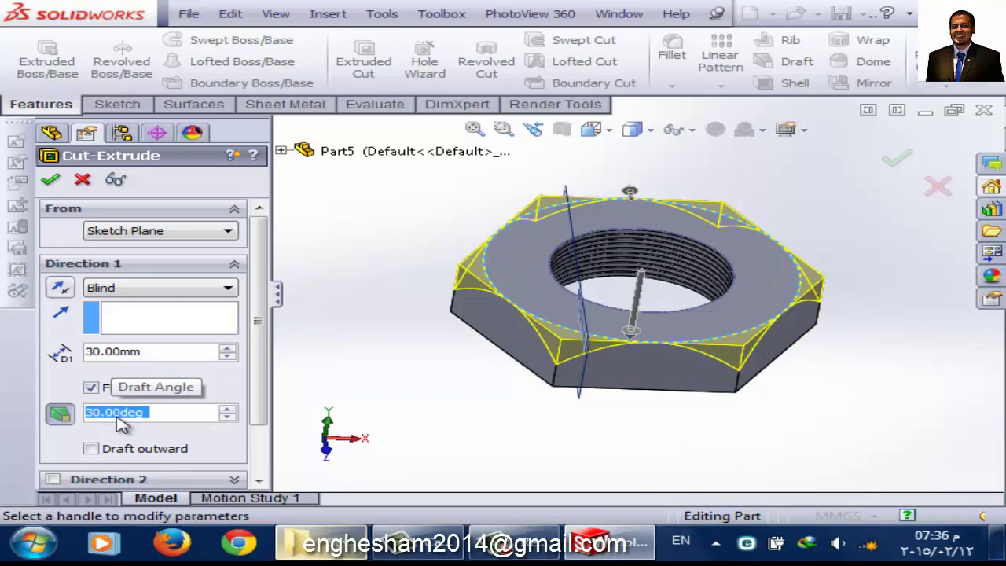
click(52, 182)
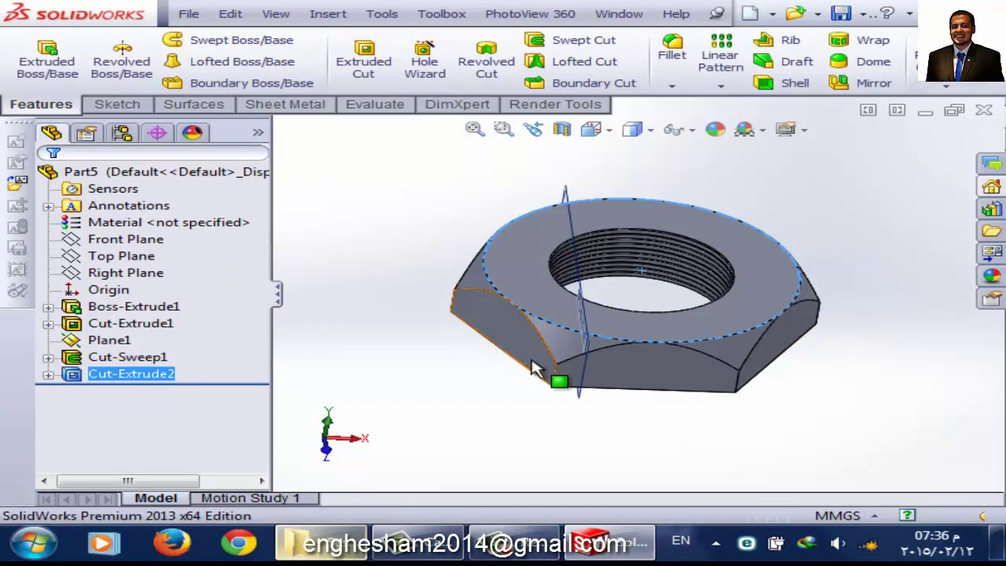
click(612, 393)
mouse_move(622, 420)
middle_down()
mouse_move(602, 309)
mouse_move(692, 404)
middle_up()
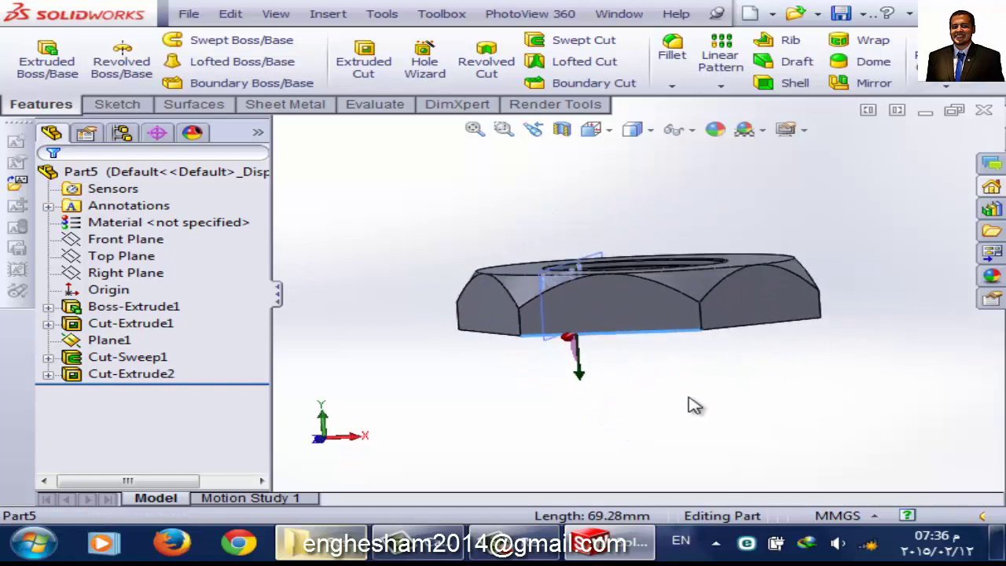
click(715, 417)
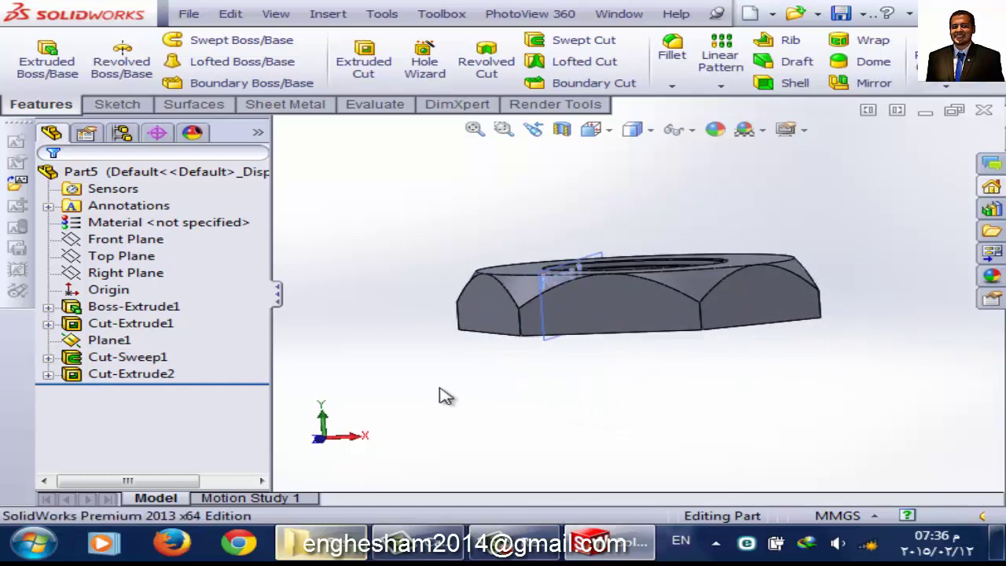
mouse_move(550, 342)
middle_down()
mouse_move(572, 354)
mouse_move(506, 341)
mouse_move(595, 314)
mouse_move(558, 314)
middle_up()
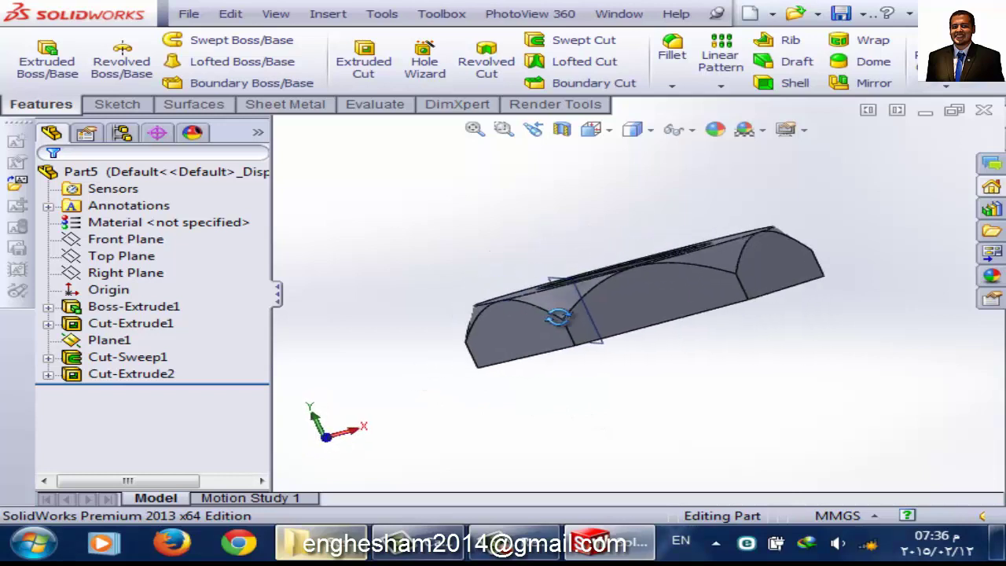
- Start a new reference plane with the nut's hex face as the first reference
click(949, 85)
click(888, 107)
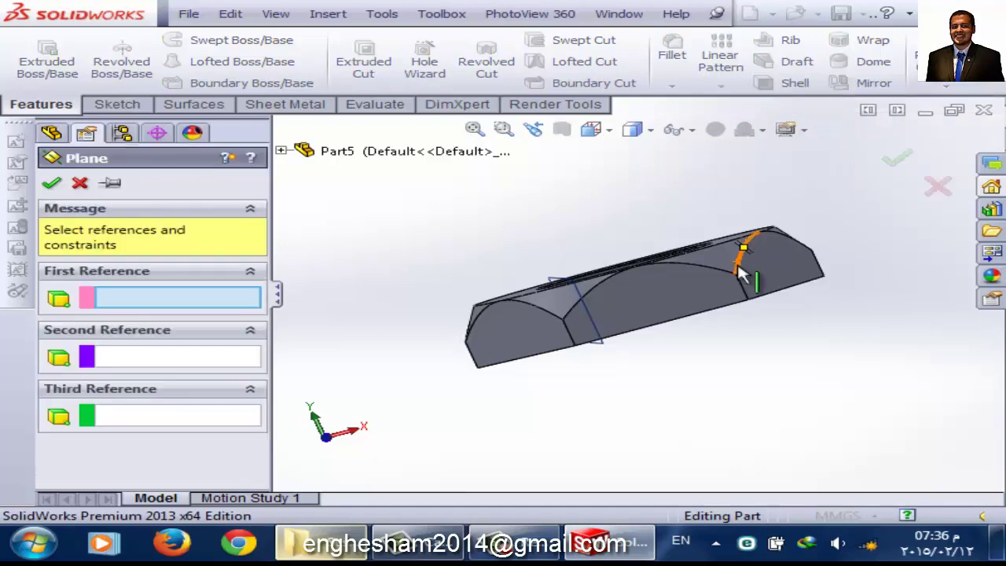
mouse_move(741, 271)
middle_down()
mouse_move(674, 332)
mouse_move(622, 278)
middle_up()
click(562, 270)
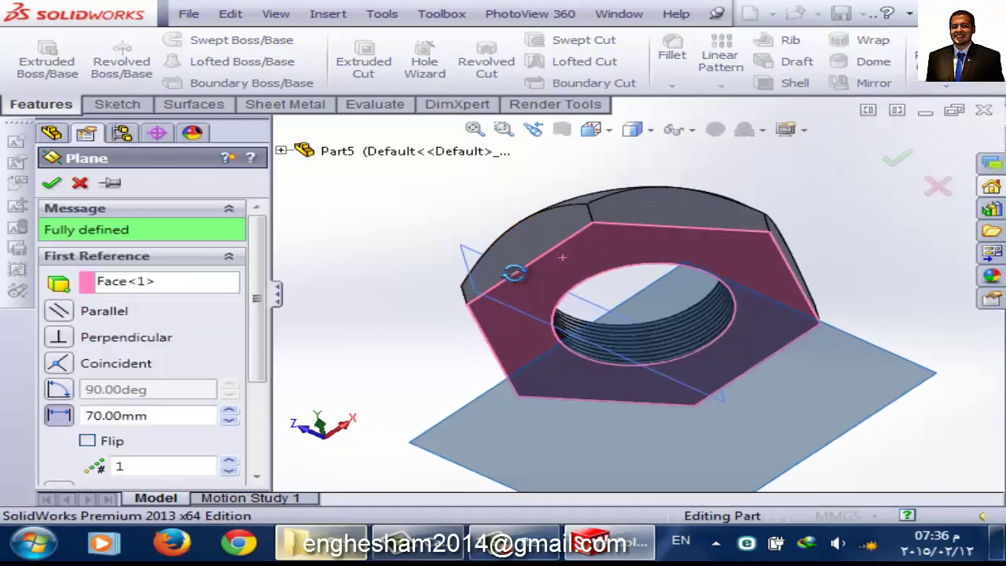
- Replace Plane1 with the nut's top face as second reference and accept the mid plane Plane2
middle_drag(514, 273, 702, 362)
click(658, 349)
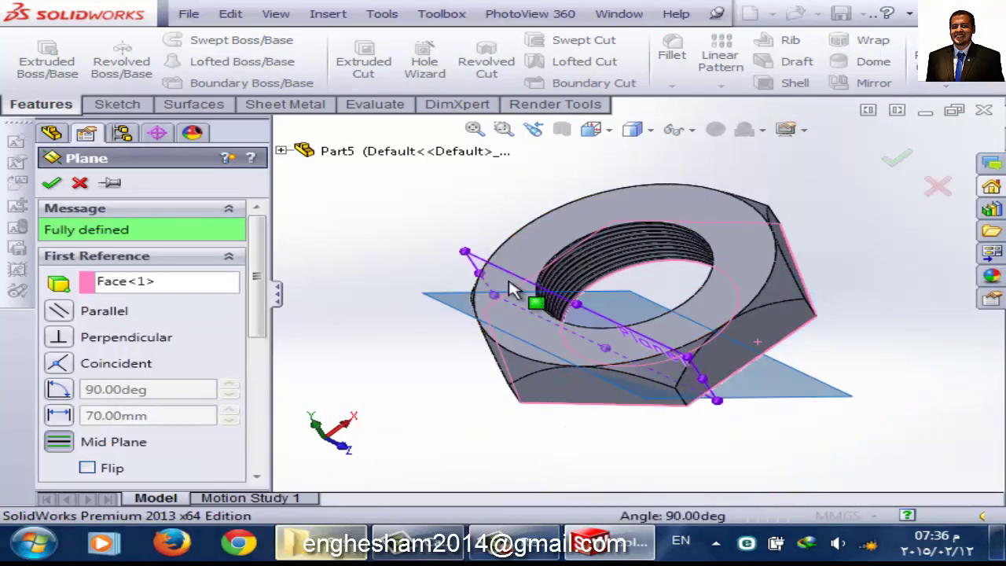
drag(264, 333, 264, 413)
click(171, 344)
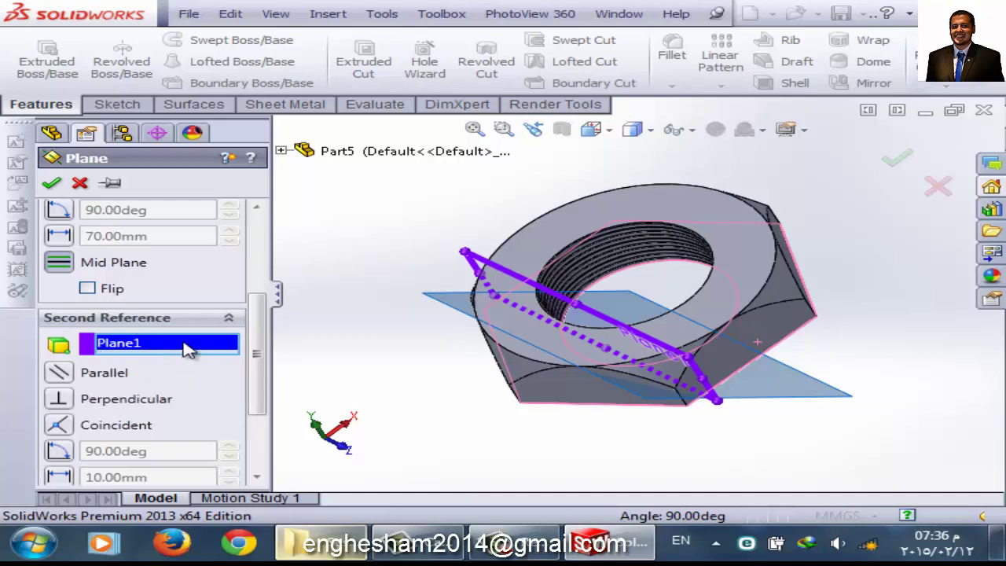
right_click(186, 350)
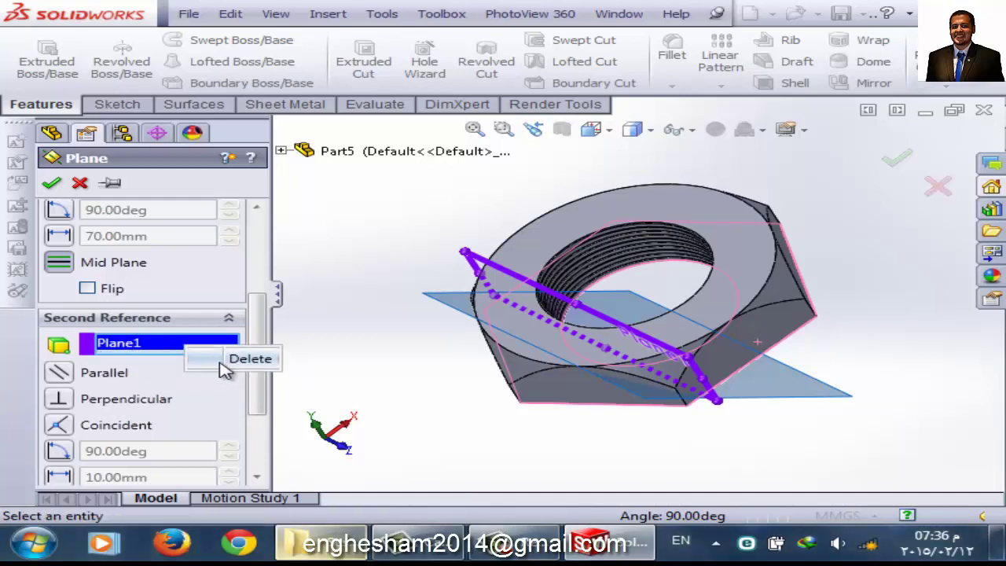
click(248, 358)
click(739, 291)
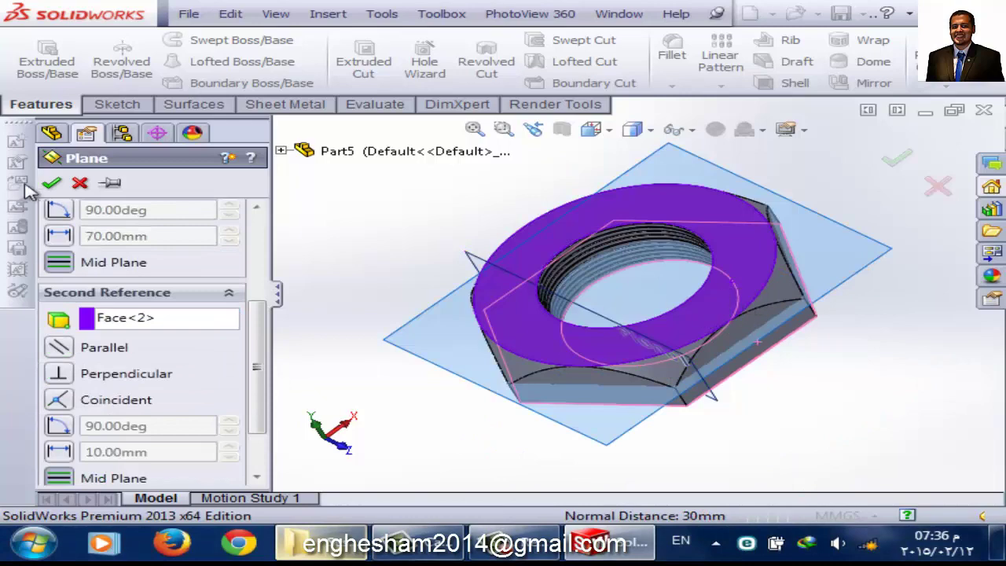
click(51, 182)
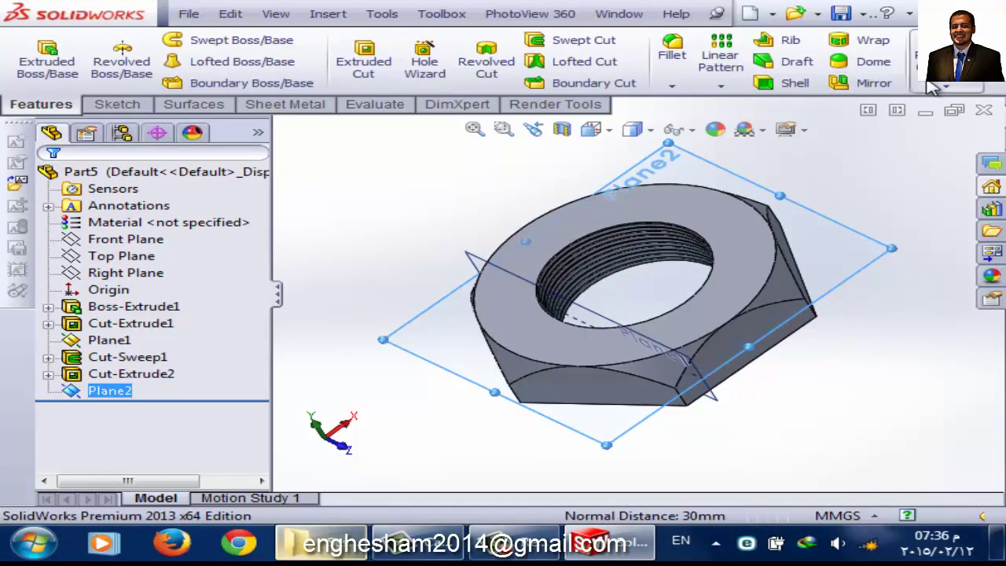
- Mirror Cut-Extrude2 across Plane2 to chamfer the nut's opposite face
click(872, 82)
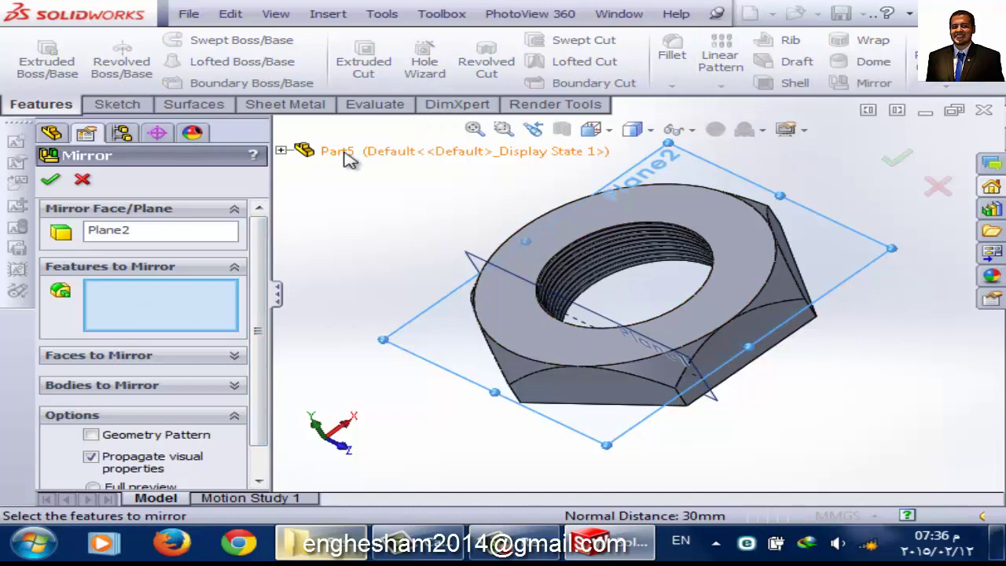
click(291, 150)
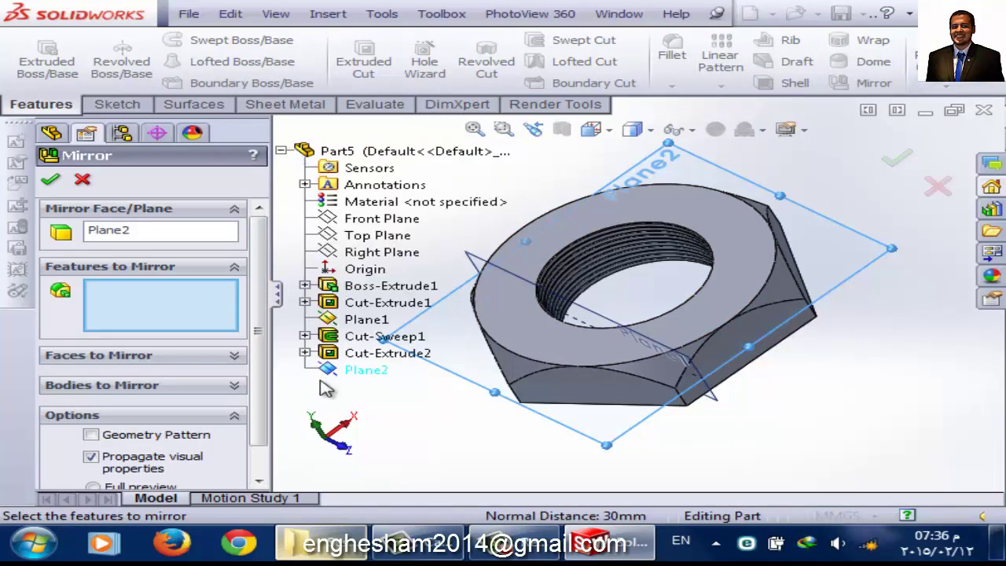
click(359, 353)
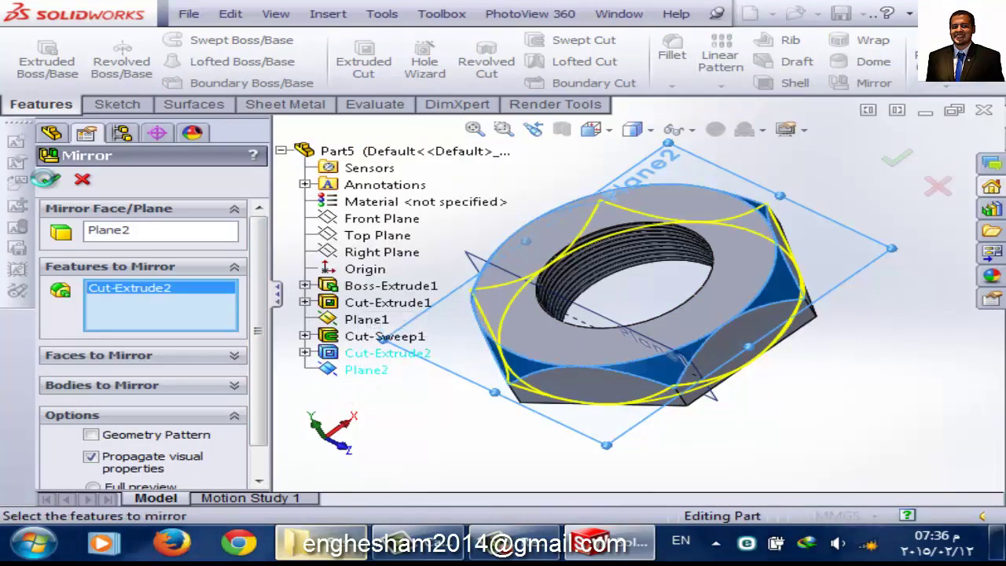
click(46, 179)
- Hide Plane2 in the feature tree
middle_drag(540, 400, 494, 336)
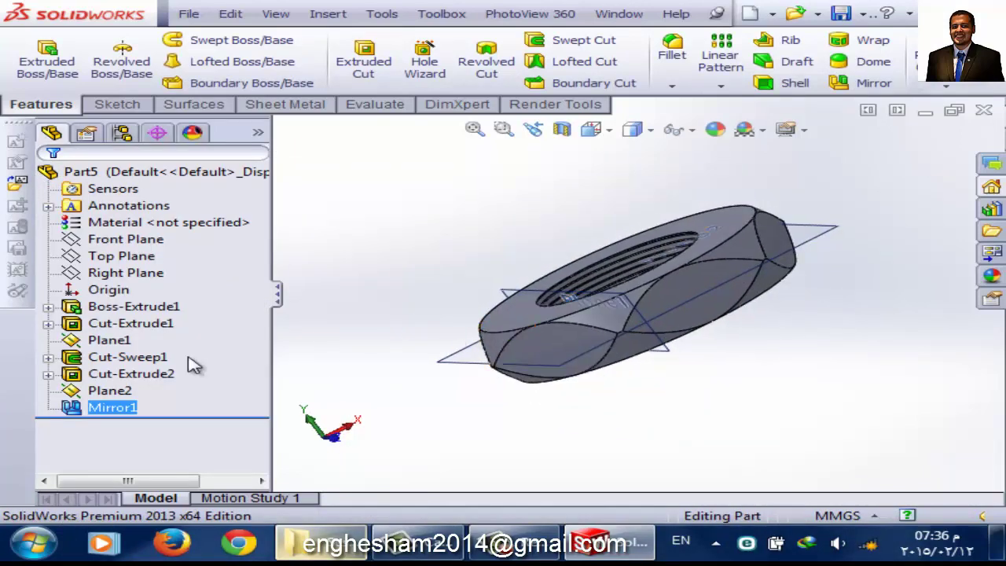
click(102, 391)
click(142, 360)
click(130, 357)
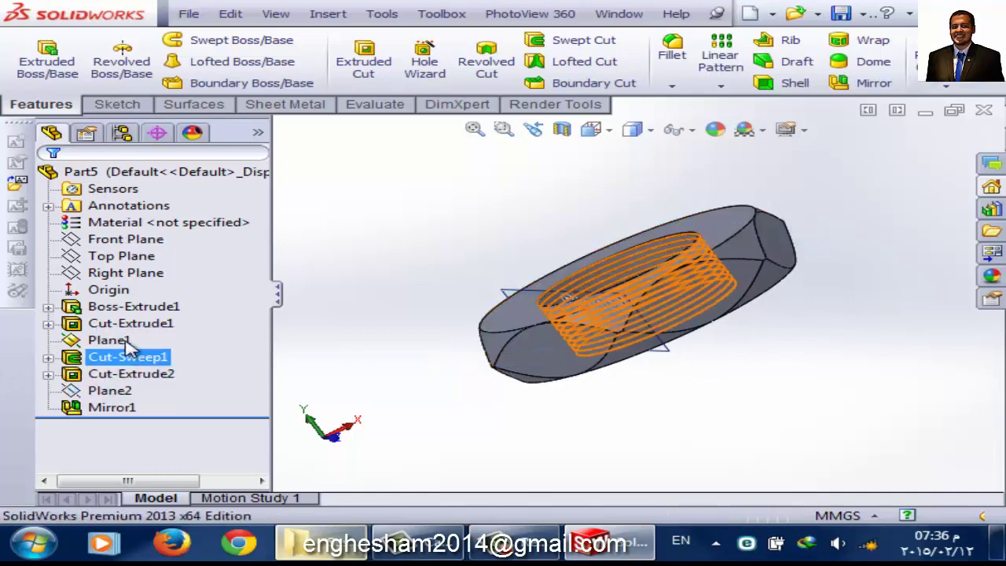
click(174, 348)
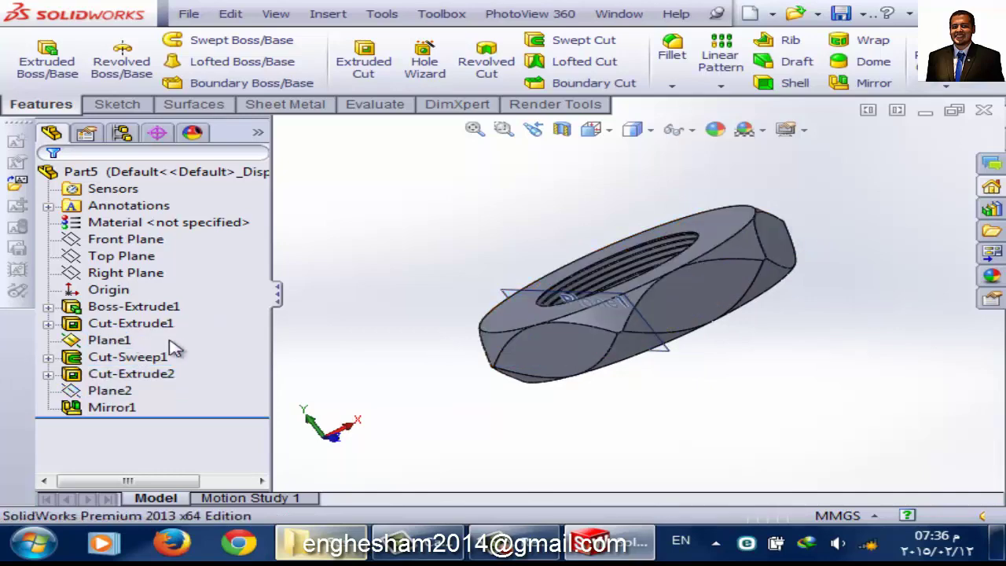
- Hide Plane1 and view the finished nut from a tilted top angle
click(114, 340)
click(169, 314)
middle_drag(532, 366, 626, 370)
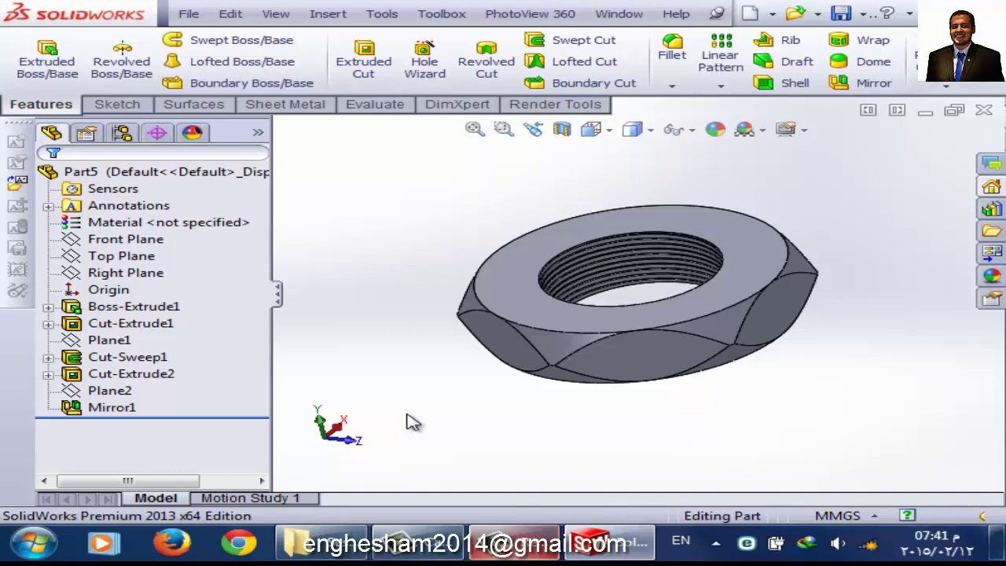
- Create a new Part document (Part6) with Ctrl+N
key(ctrl+n)
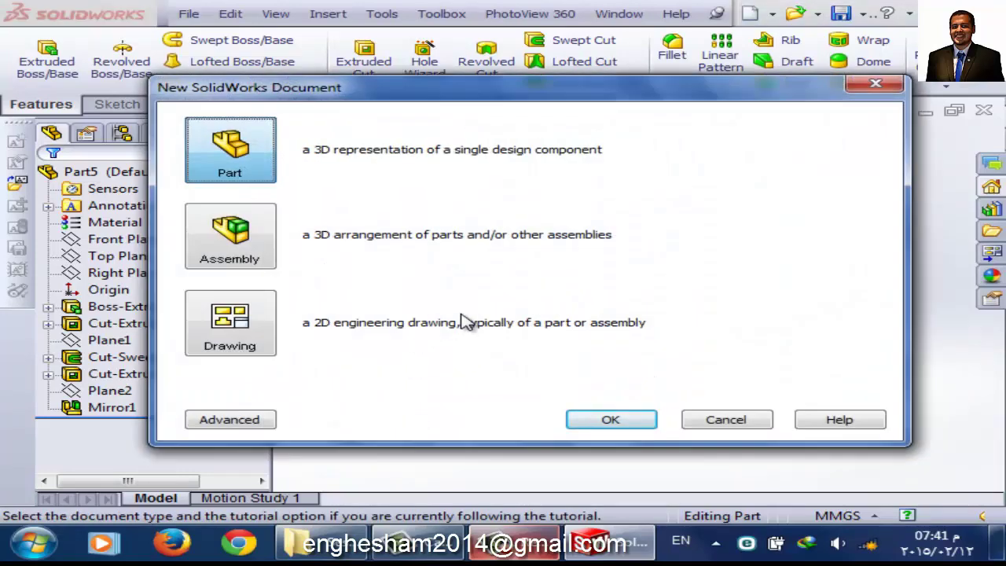
click(613, 419)
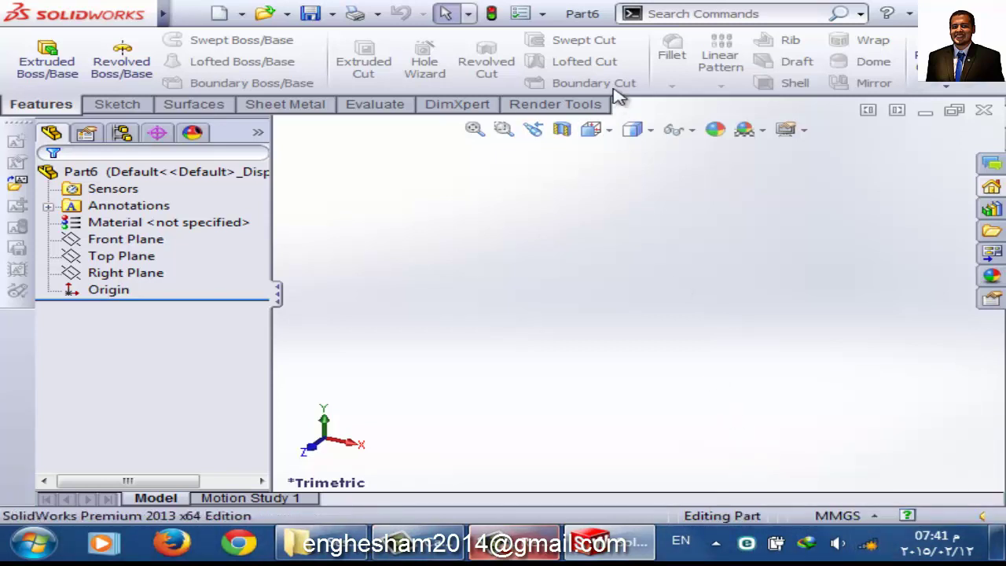
- In Tools > Add-Ins, keep SolidWorks Toolbox checked under Start Up and confirm
click(544, 13)
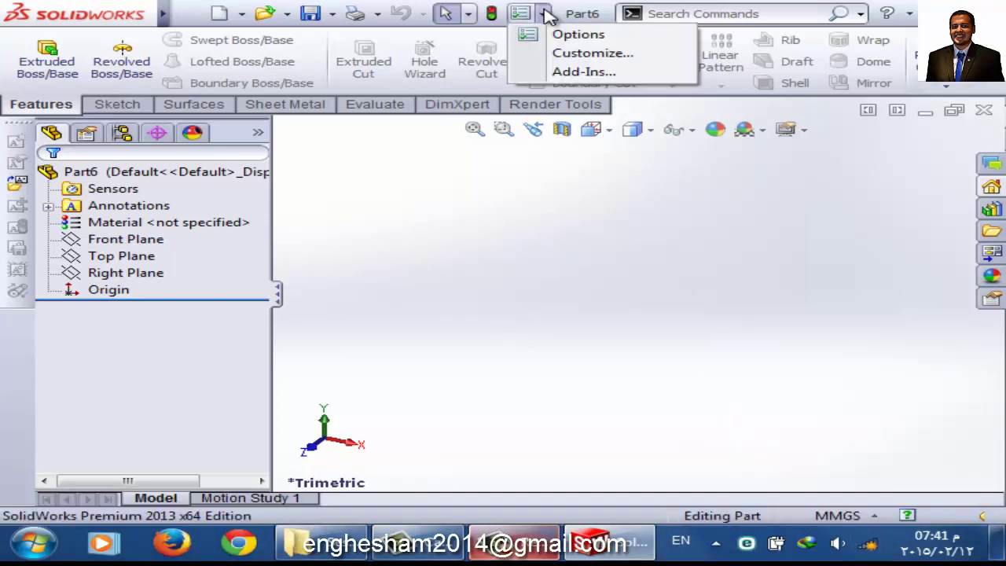
click(582, 72)
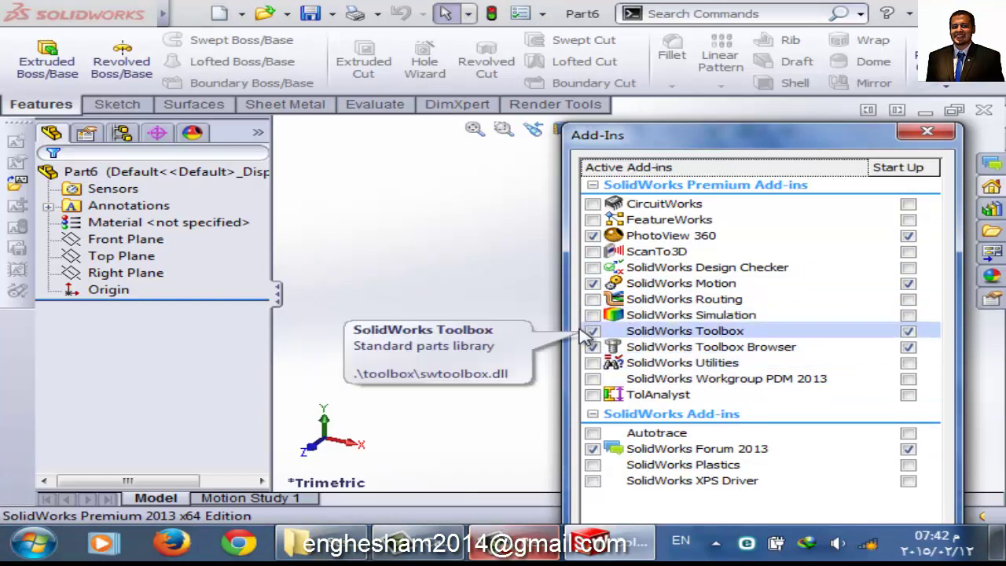
click(908, 332)
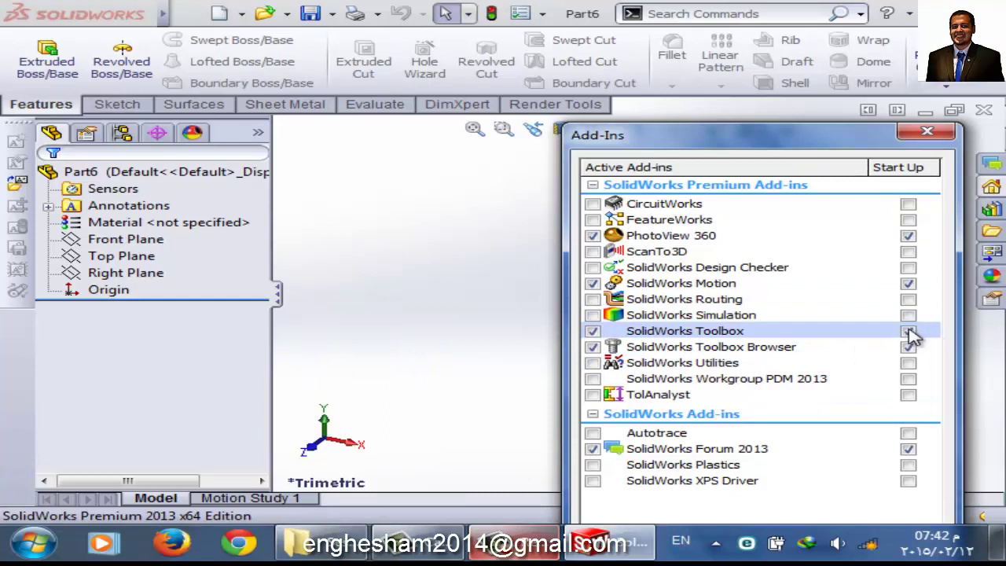
click(907, 331)
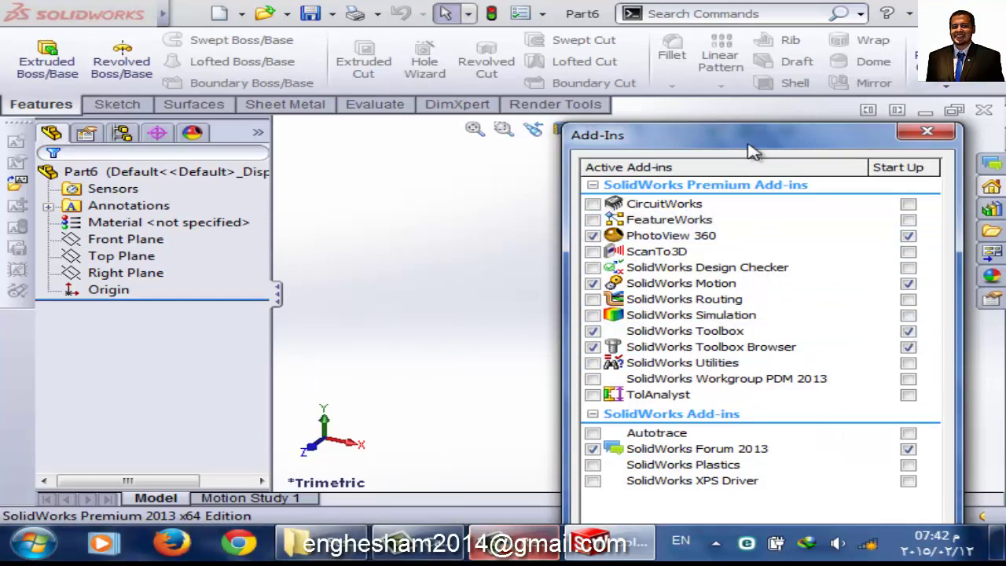
mouse_move(743, 135)
mouse_down()
mouse_move(749, 96)
mouse_move(703, 89)
mouse_move(684, 25)
mouse_move(690, 52)
mouse_up()
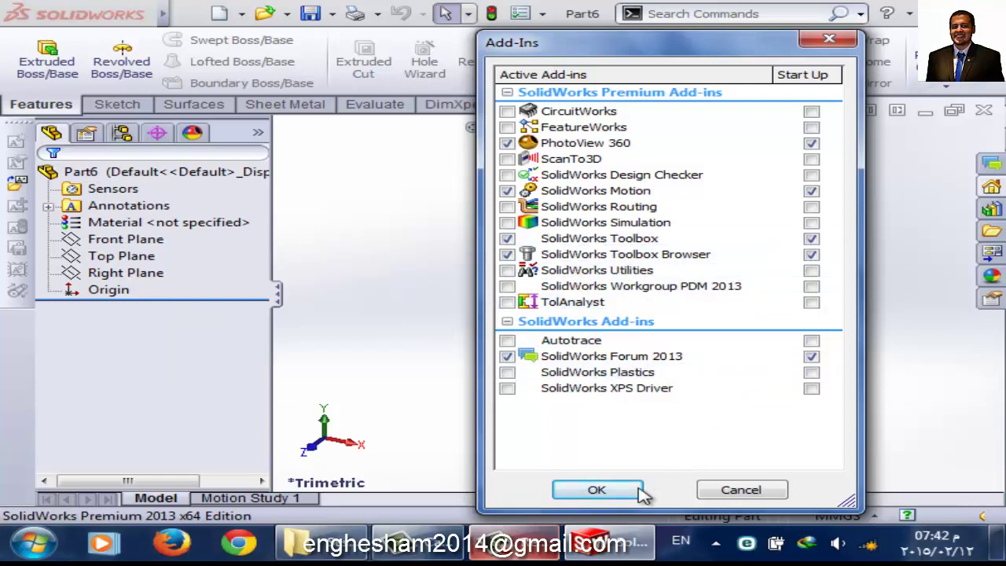
click(599, 490)
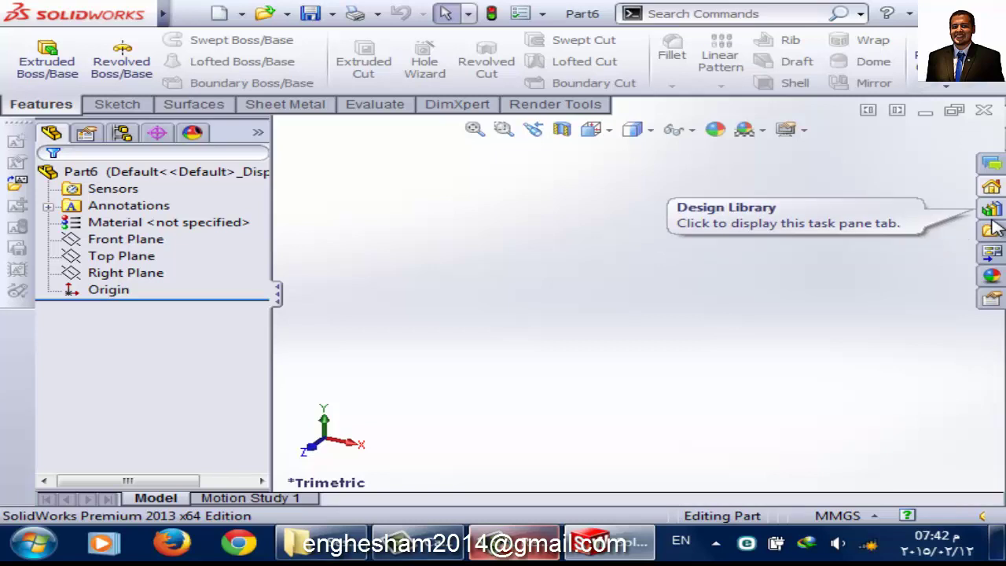
- Open the Design Library in the Task Pane and load Toolbox
click(992, 225)
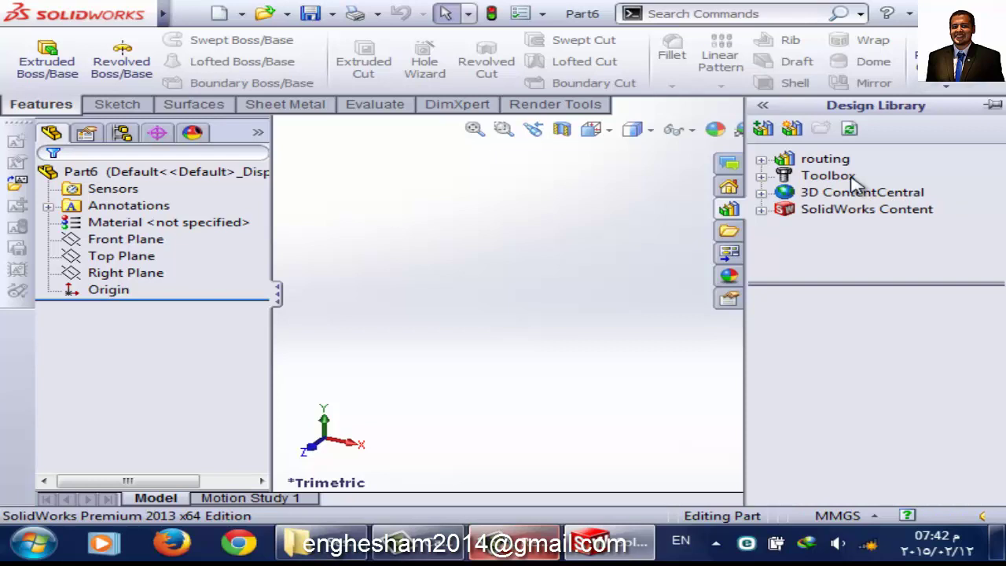
click(836, 178)
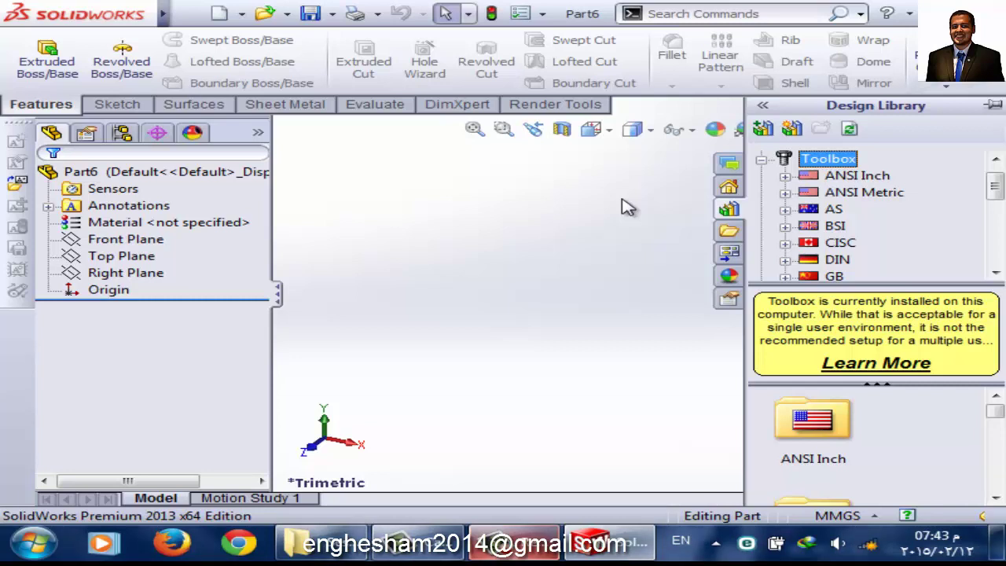
click(626, 206)
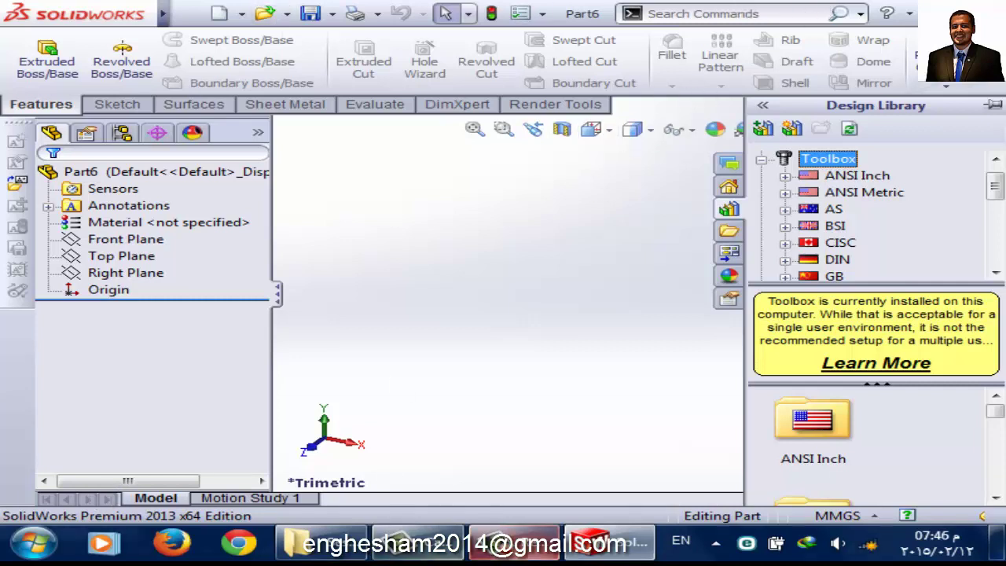
click(898, 380)
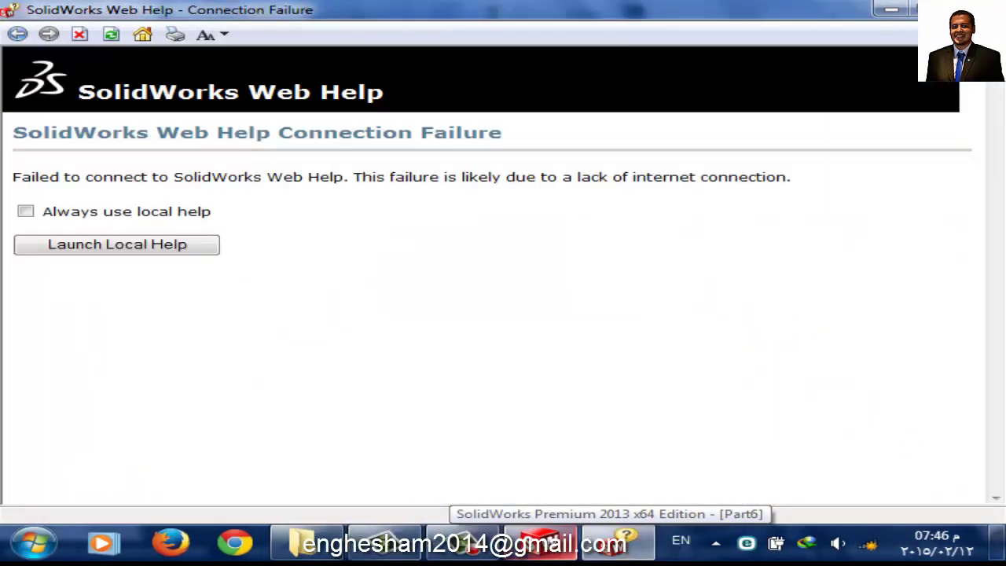
click(609, 542)
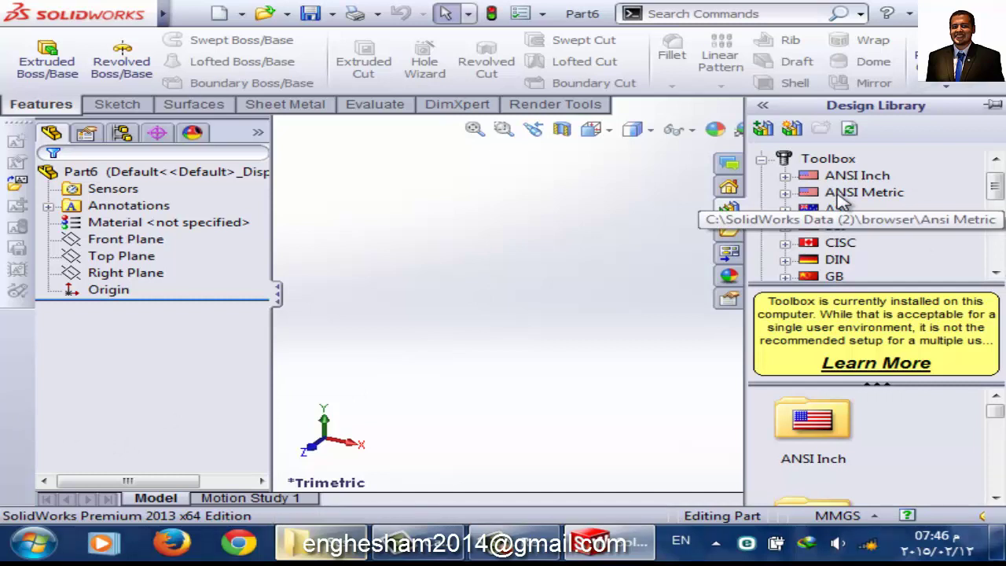
- Open ANSI Metric and scroll through its categories from Bearings to Washers
double_click(840, 195)
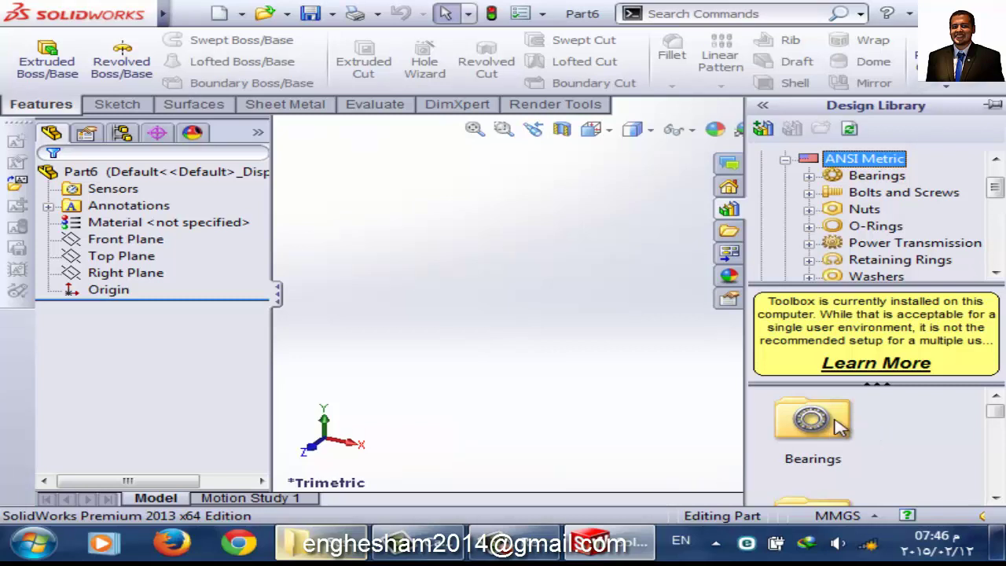
click(995, 499)
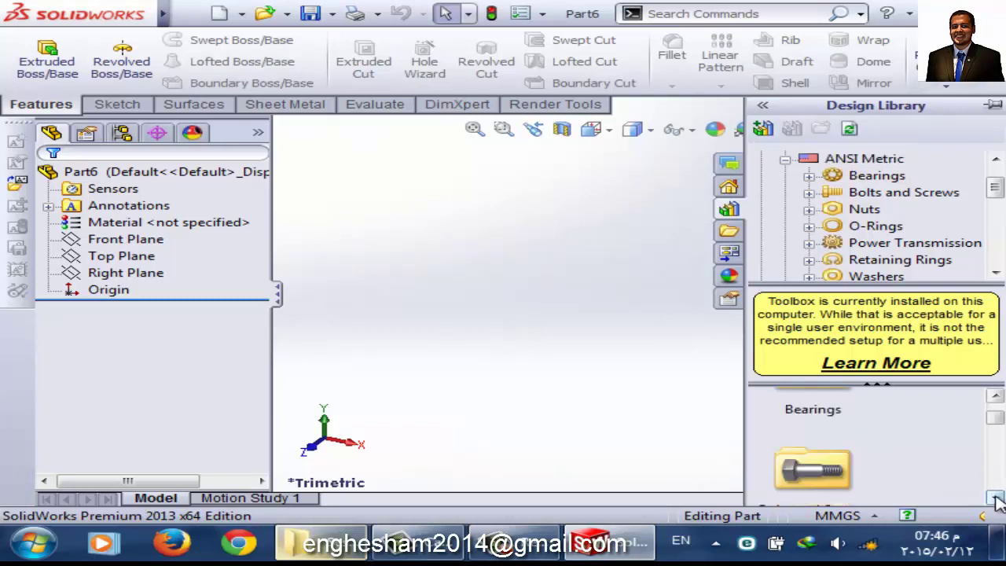
click(995, 499)
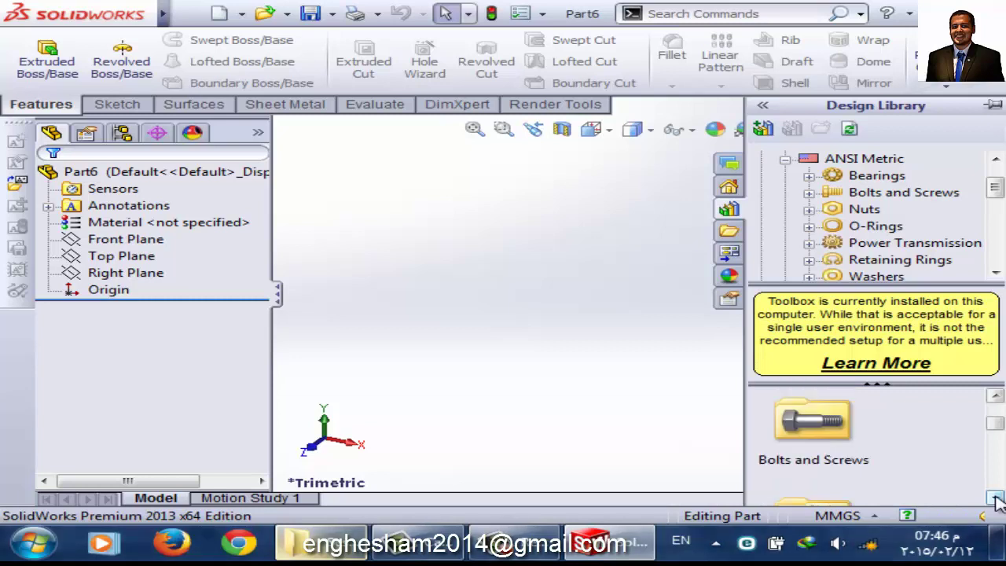
click(995, 499)
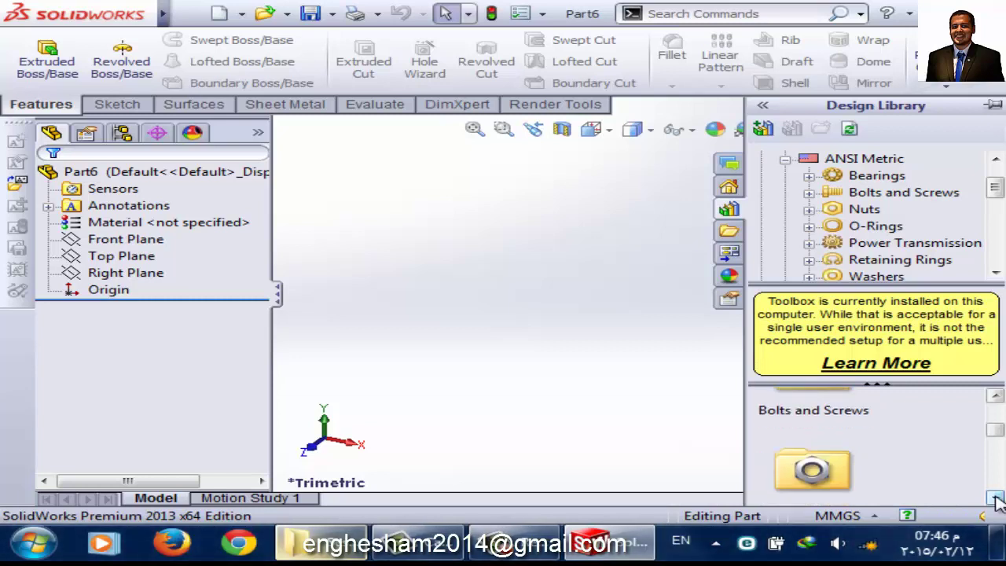
click(996, 499)
click(995, 499)
click(995, 499)
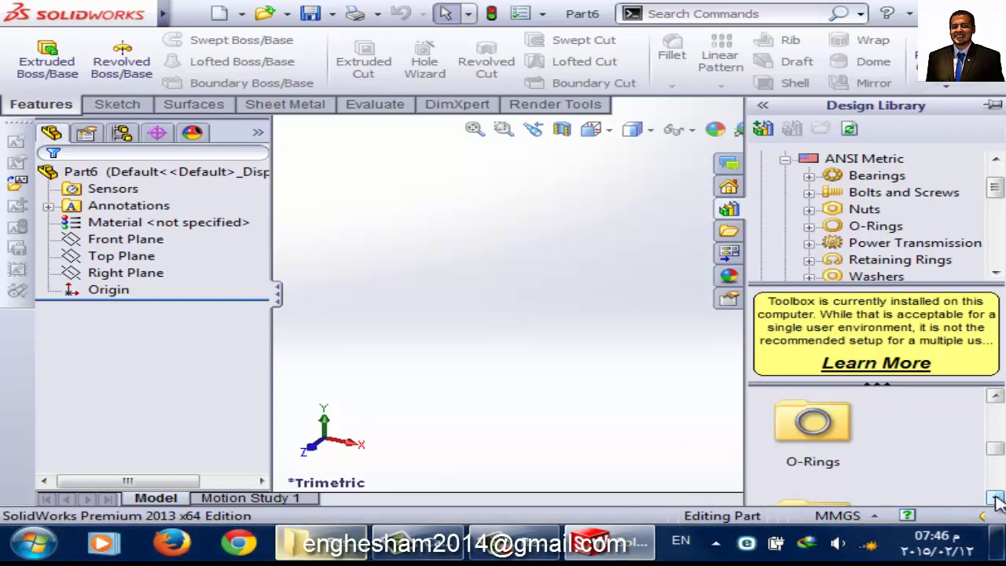
click(995, 499)
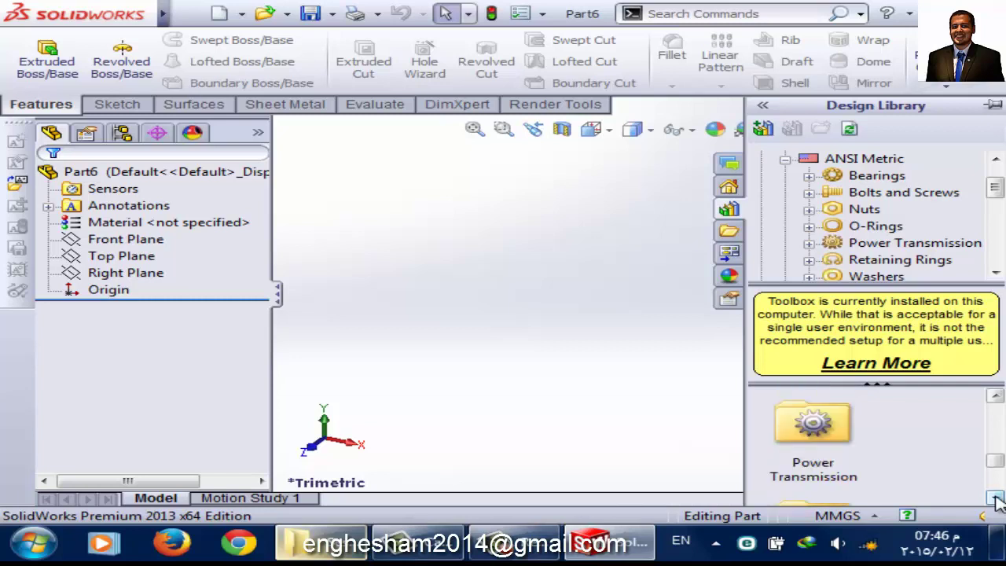
click(995, 500)
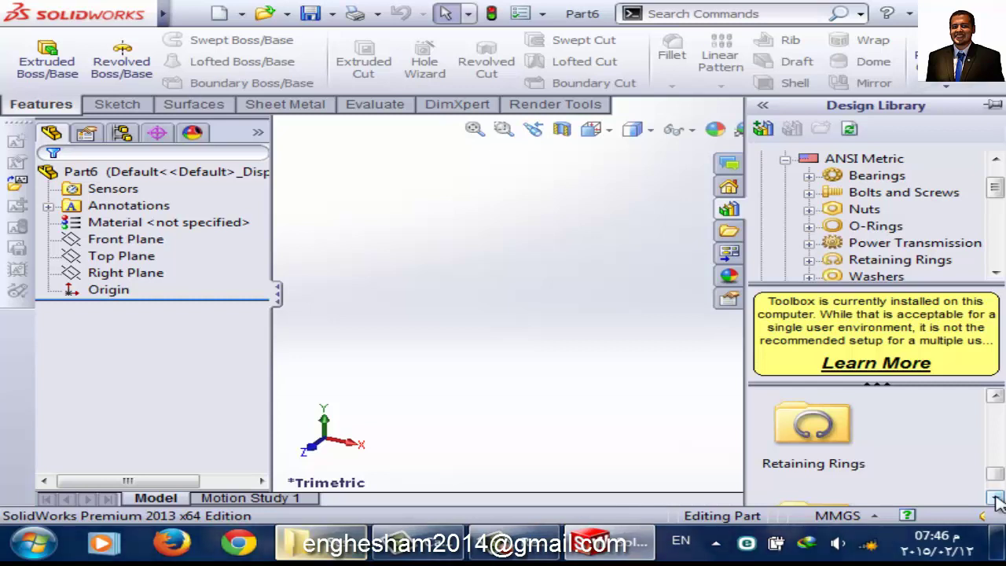
click(995, 499)
click(995, 499)
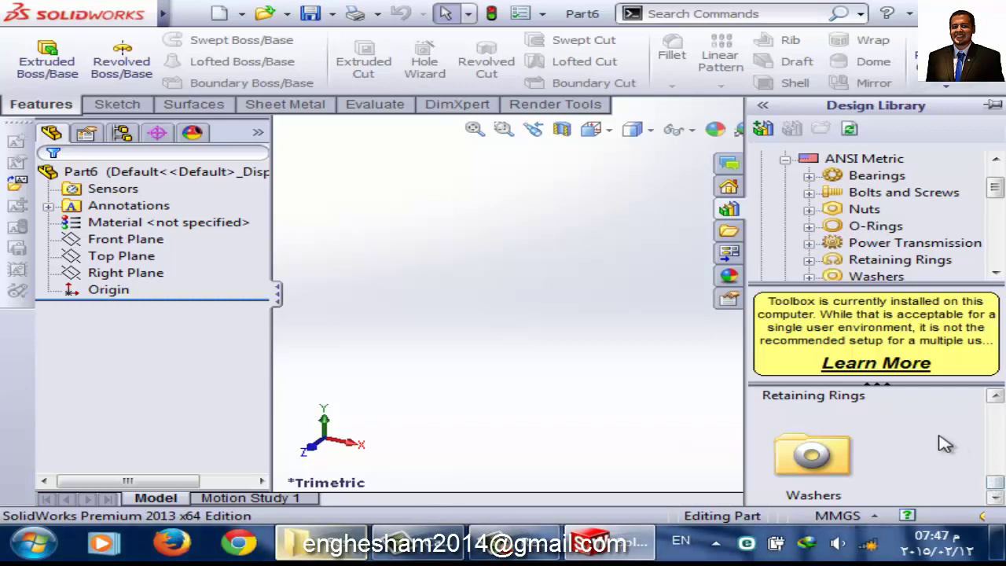
mouse_move(992, 485)
mouse_down()
mouse_move(1001, 415)
mouse_move(1003, 429)
mouse_up()
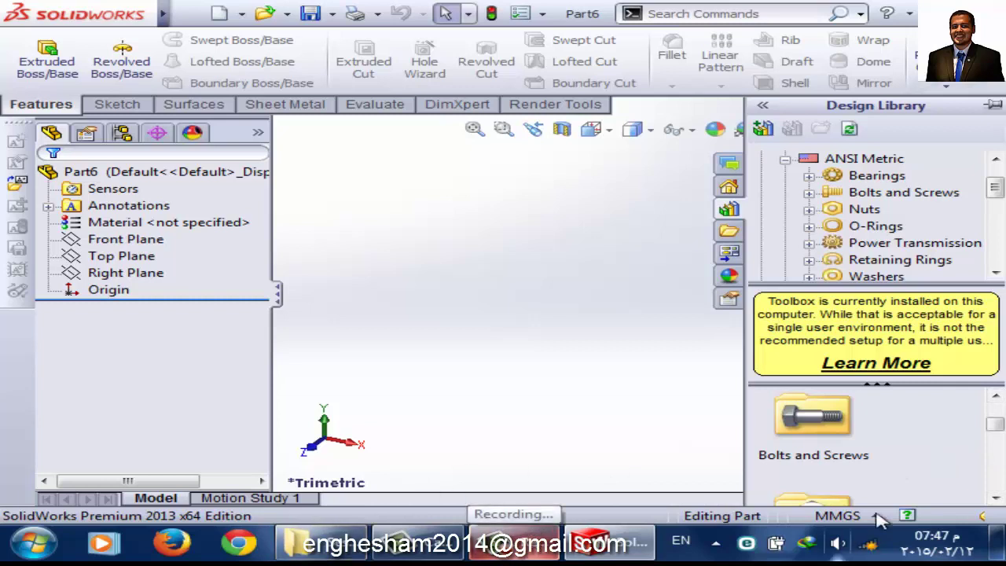
- Open Bolts and Screws, scroll through its subfolders, and select Hex Head
double_click(817, 432)
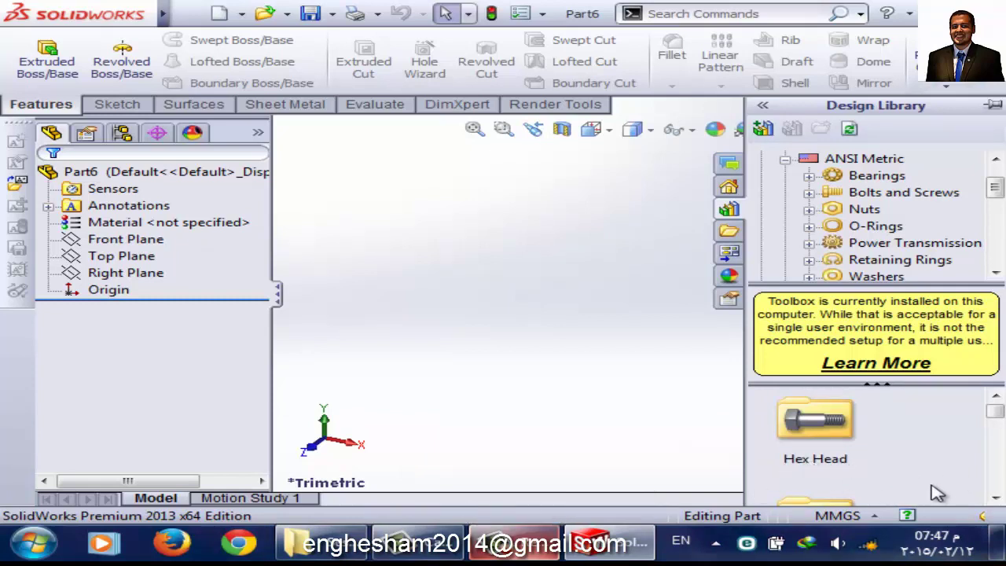
click(996, 498)
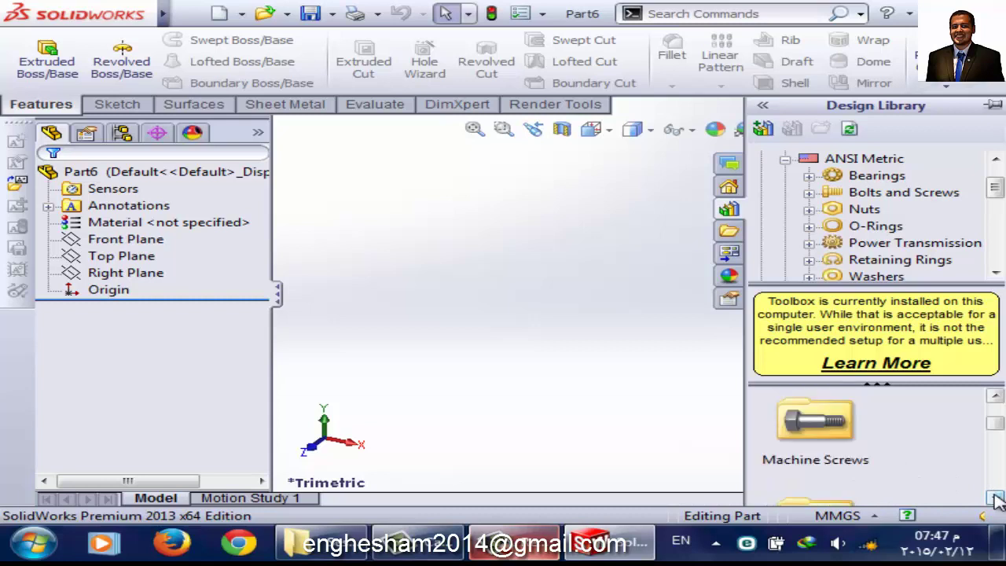
click(995, 498)
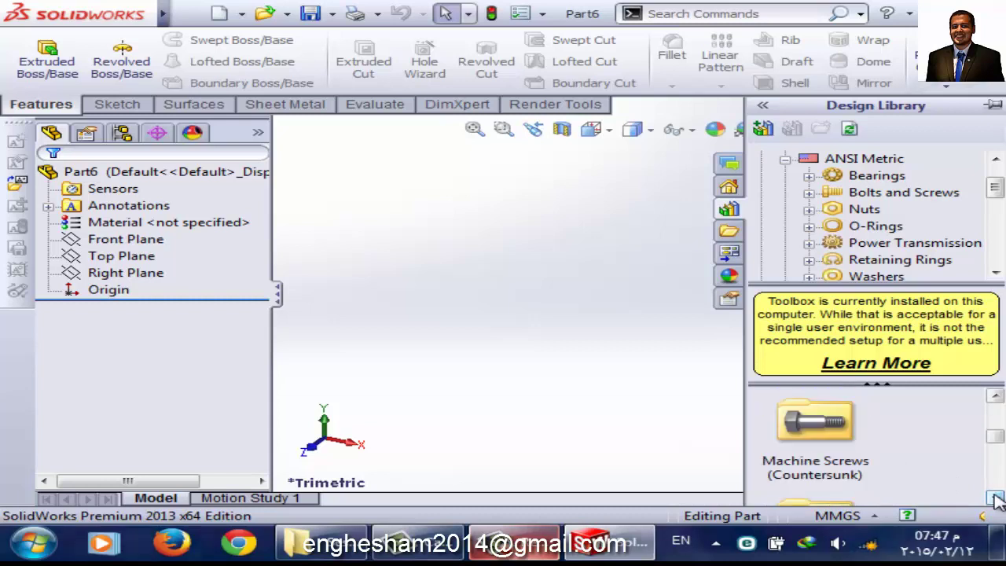
click(995, 498)
click(995, 498)
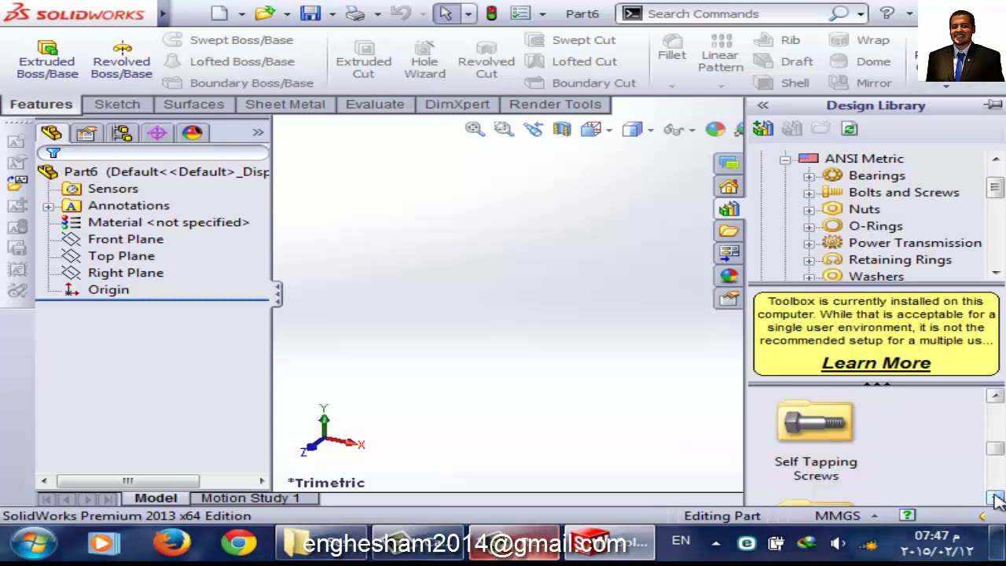
click(995, 498)
click(995, 498)
click(995, 497)
click(995, 498)
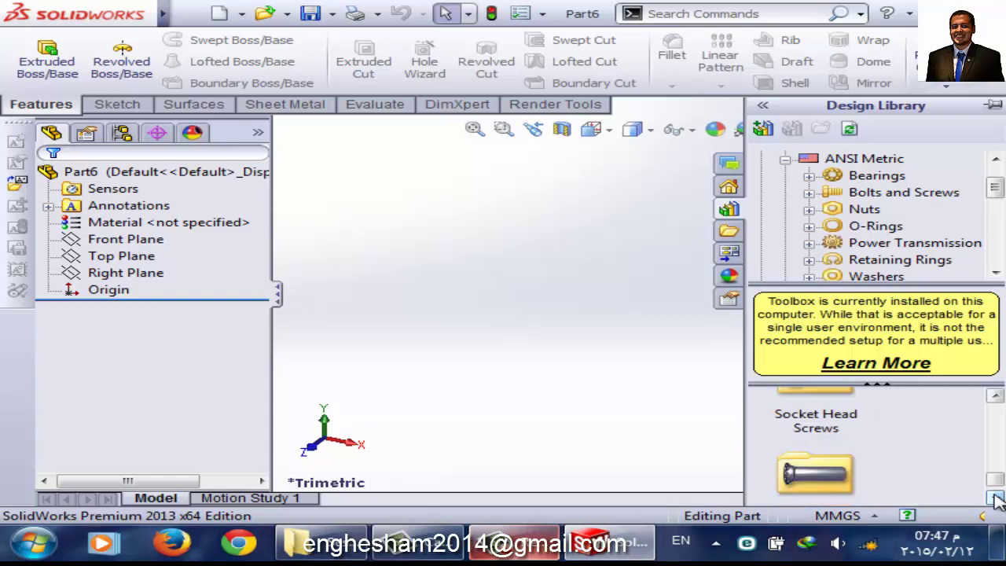
click(995, 498)
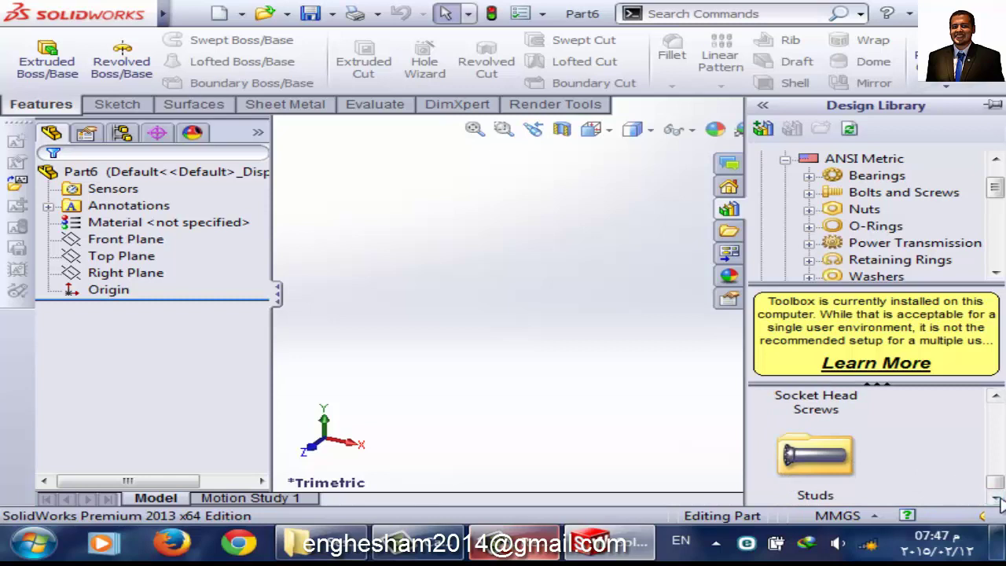
drag(996, 483, 990, 413)
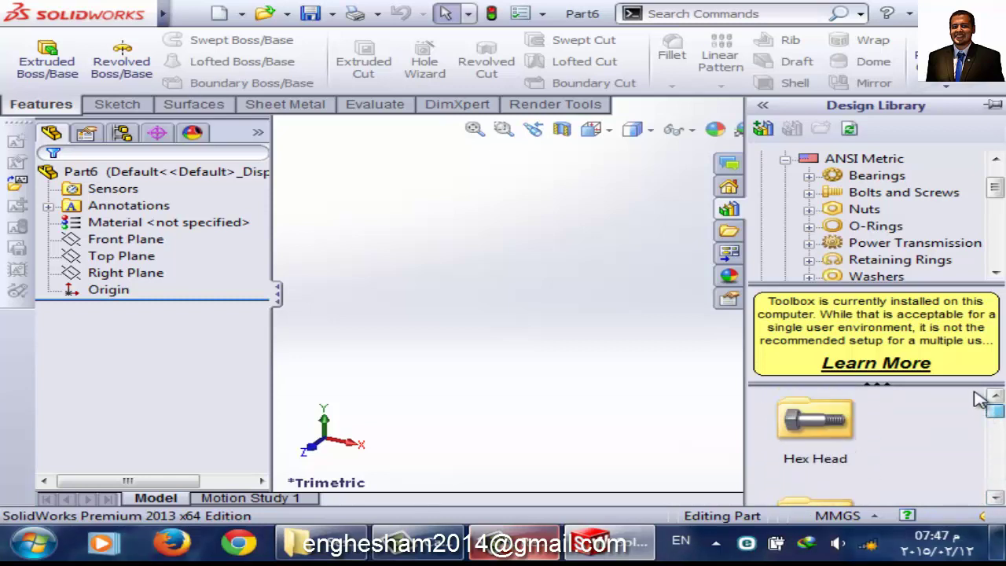
click(814, 441)
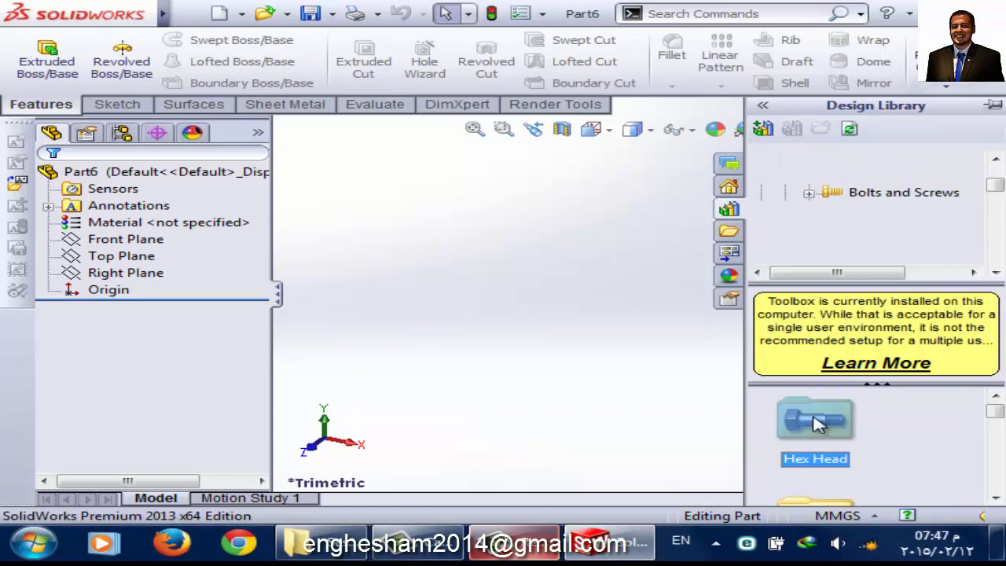
- Open Hex Head, scroll to Formed Hex Screw - ANSI B18.2.3.2M, and bring up its options
double_click(815, 421)
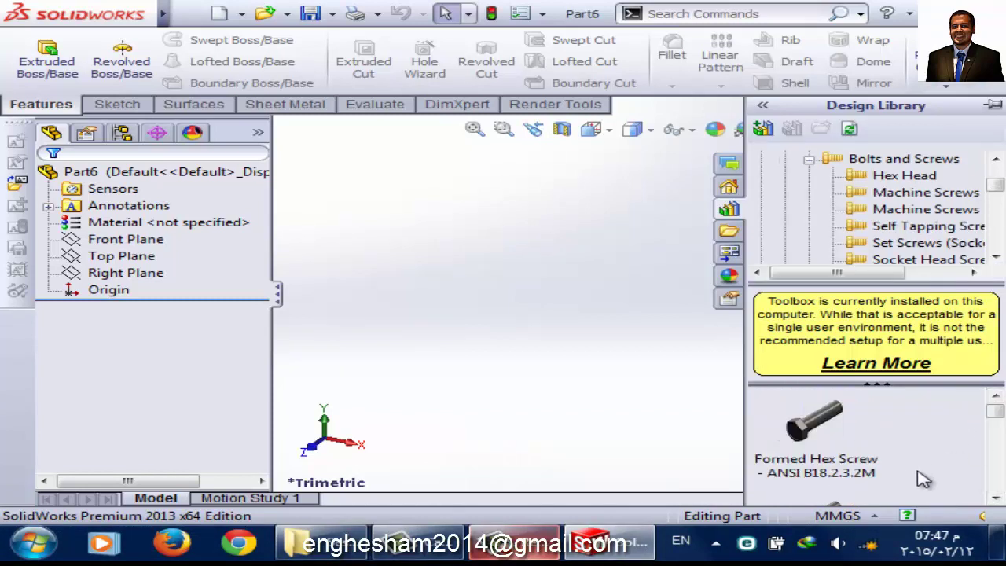
click(995, 498)
click(995, 497)
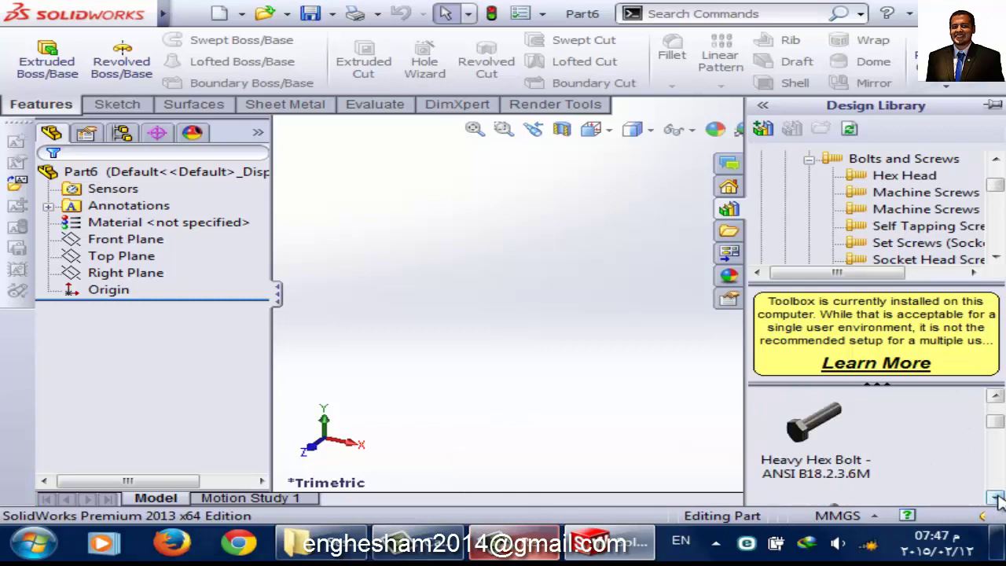
click(995, 498)
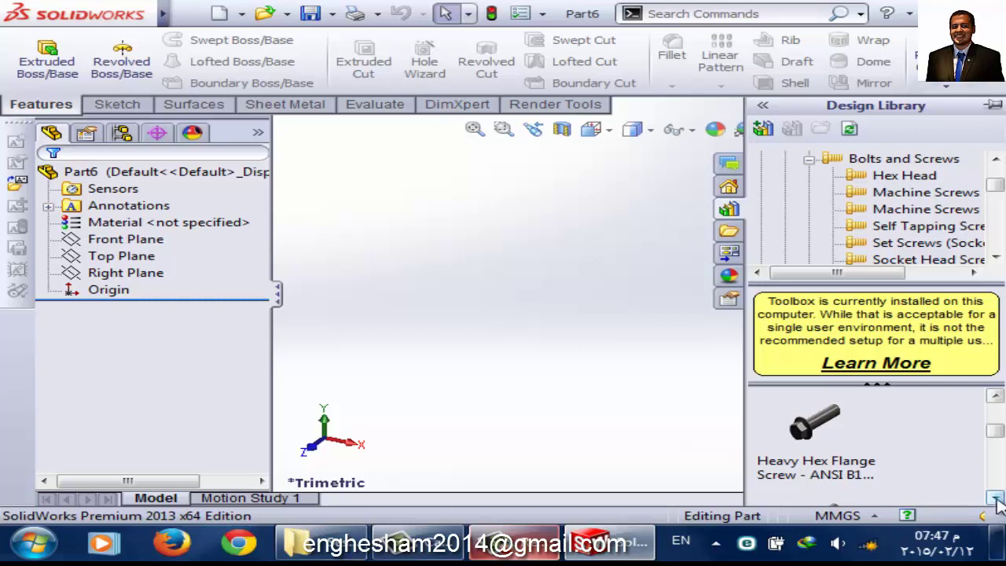
click(995, 498)
click(995, 497)
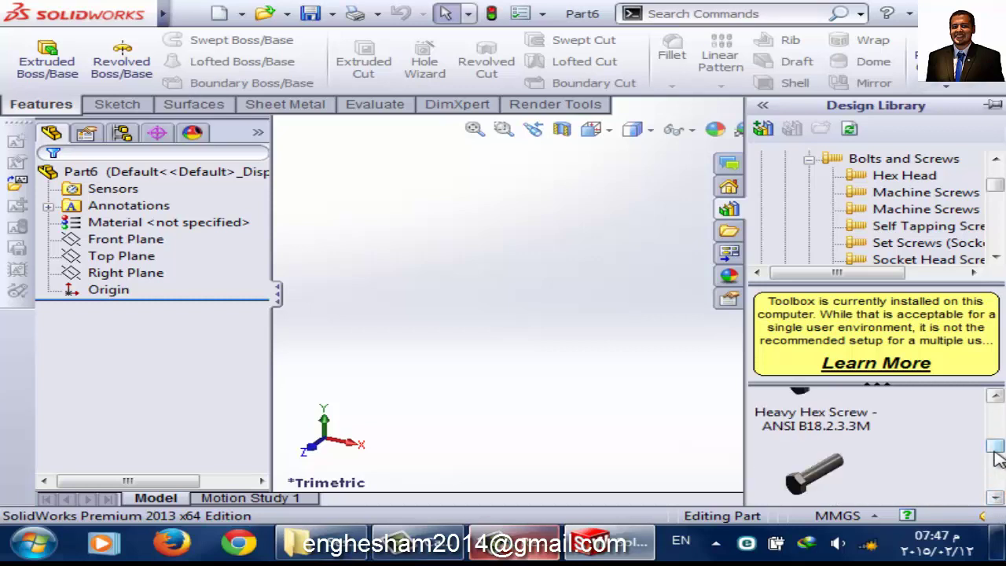
drag(996, 448, 996, 411)
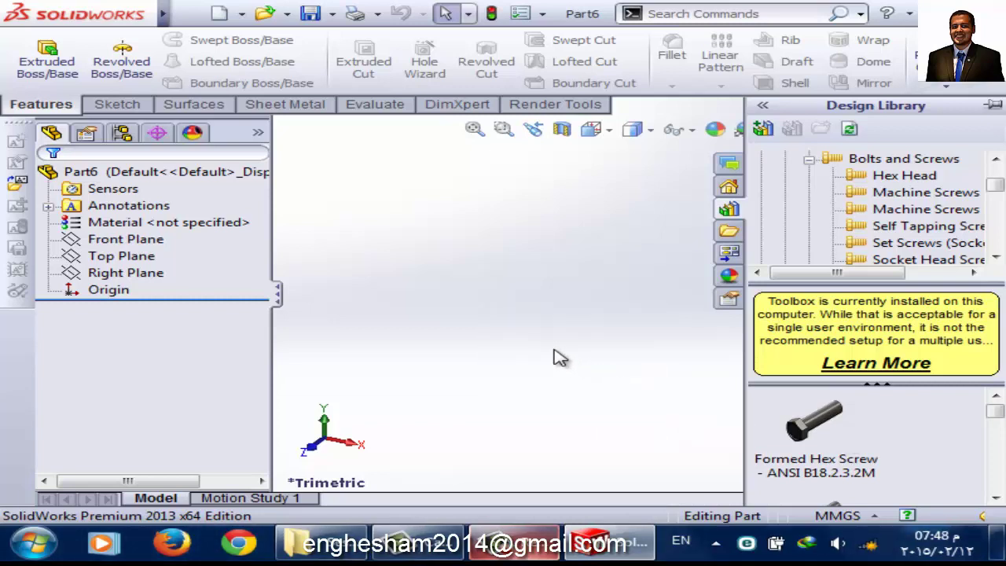
right_click(815, 424)
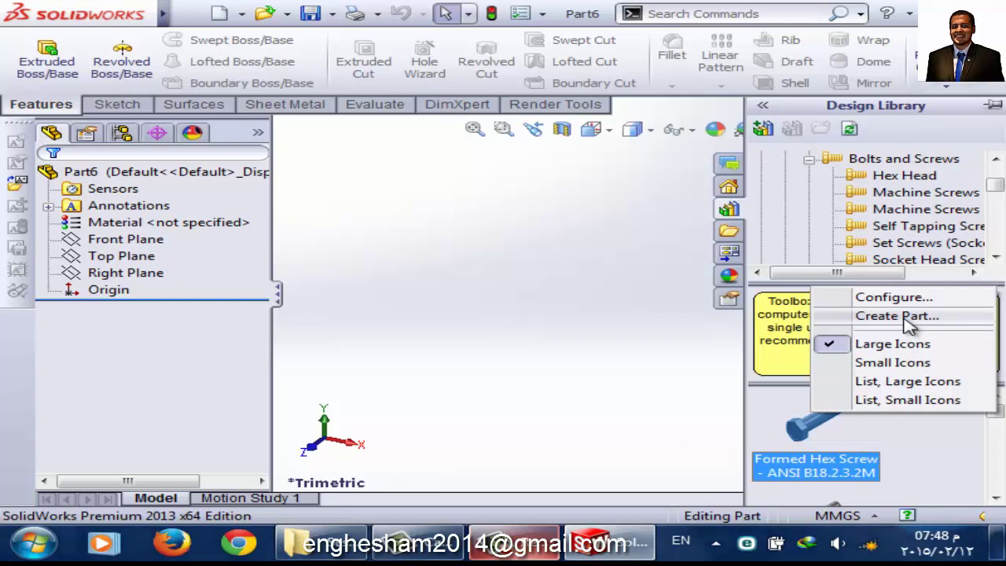
- Create a part from the Formed Hex Screw, showing its M5, washer-face, length 8 configuration
click(896, 316)
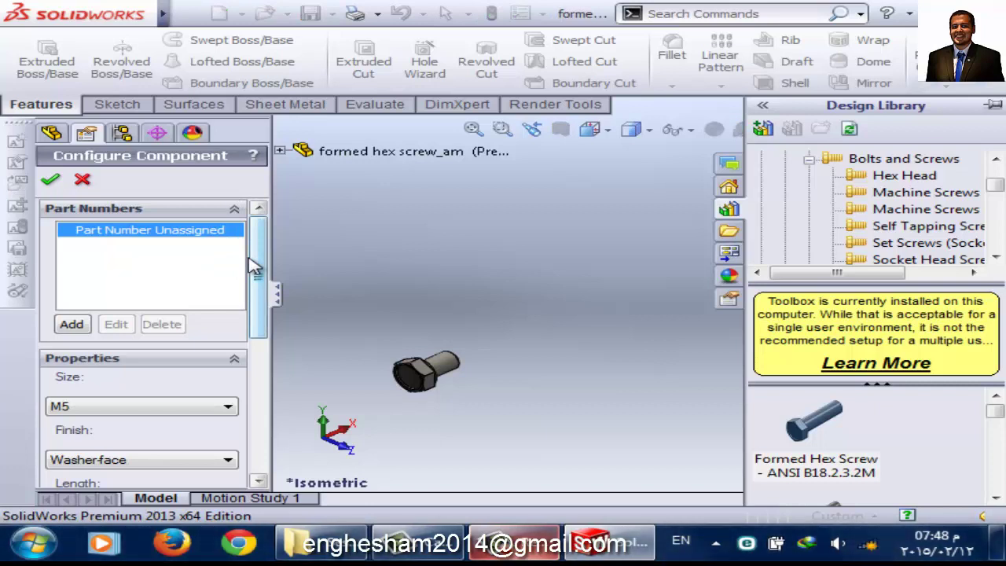
scroll(460, 346, down, 3)
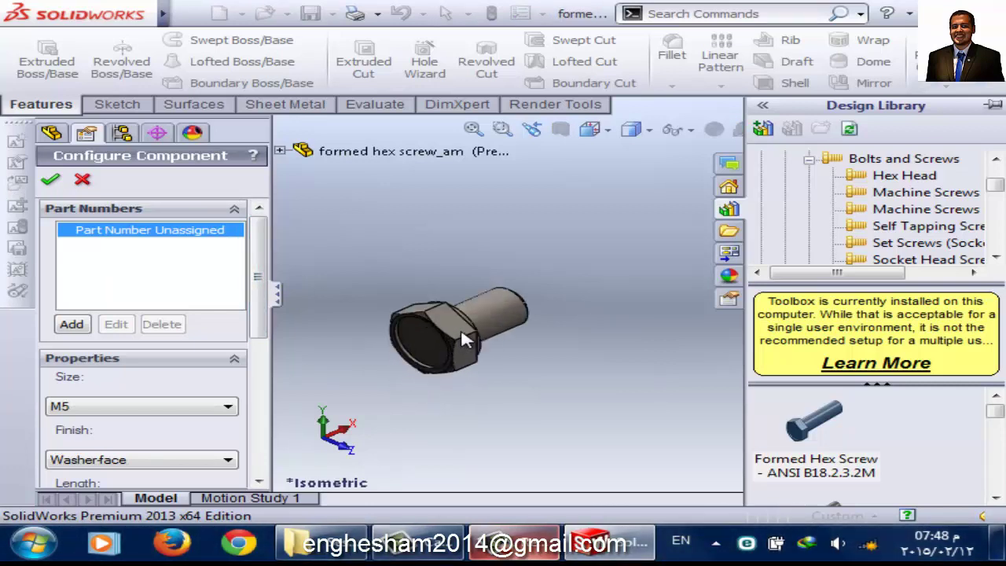
drag(259, 270, 264, 322)
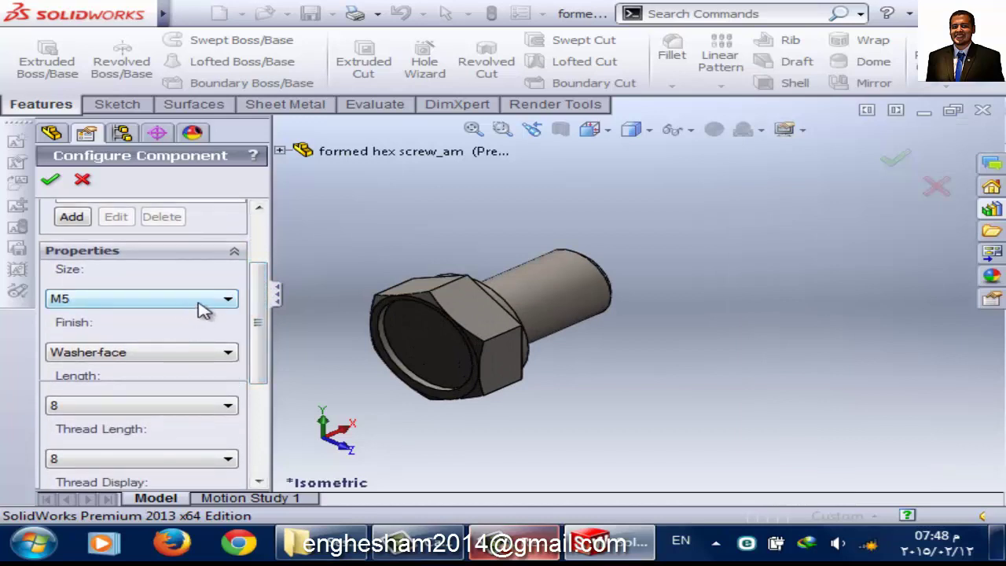
- Configure the formed hex screw as size M10, length 30, with thread length 30
click(198, 303)
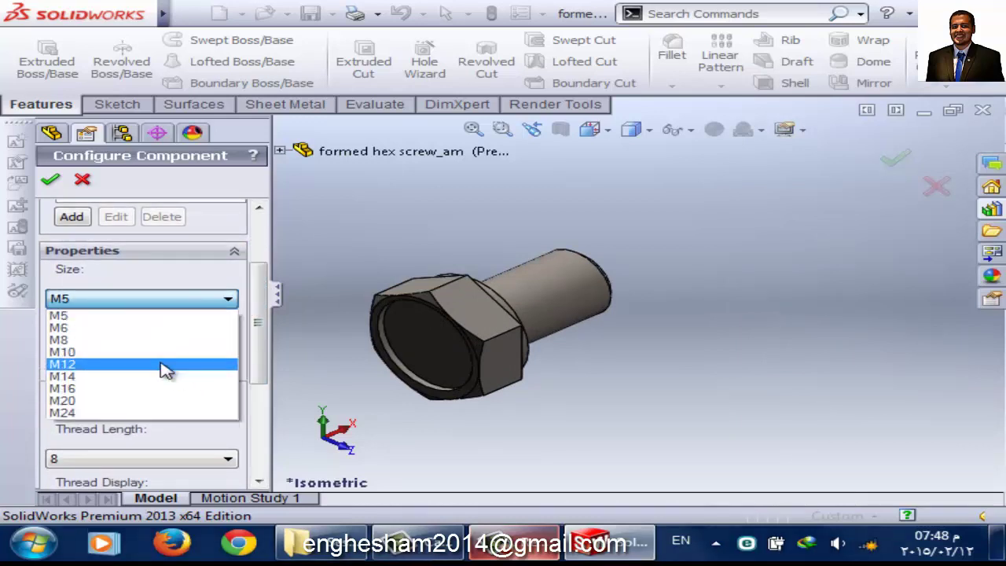
click(155, 353)
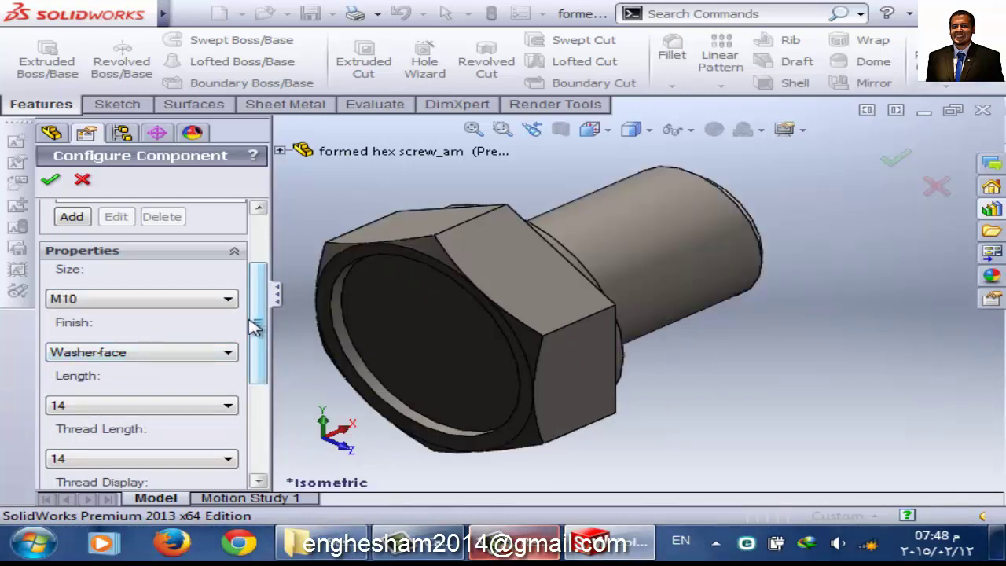
drag(262, 327, 254, 354)
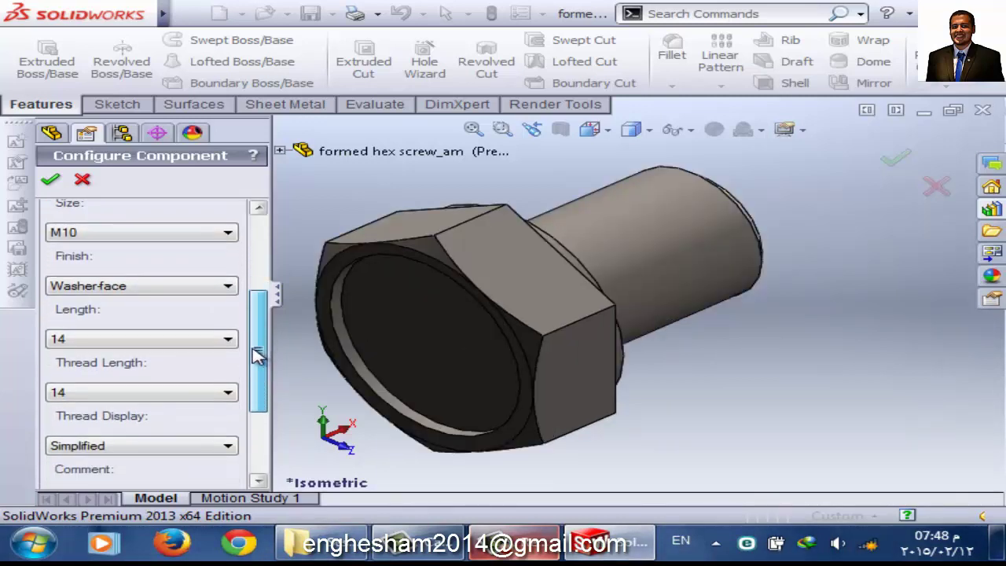
click(153, 338)
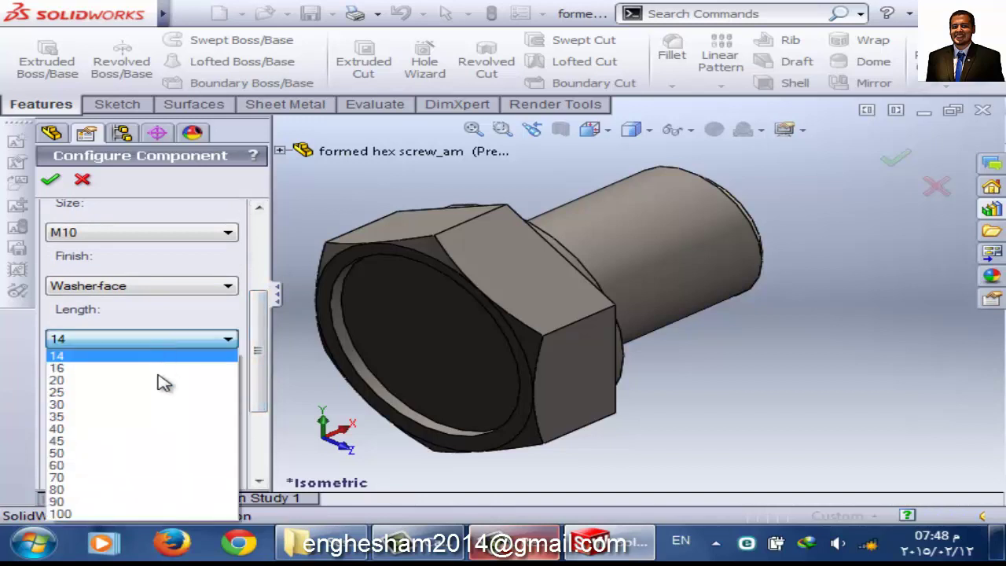
click(118, 405)
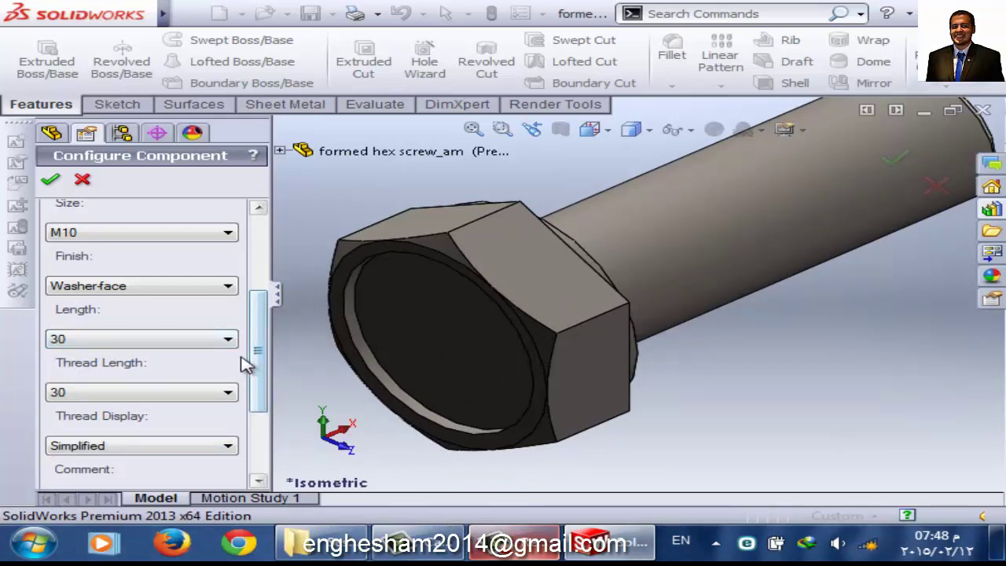
drag(257, 367, 259, 396)
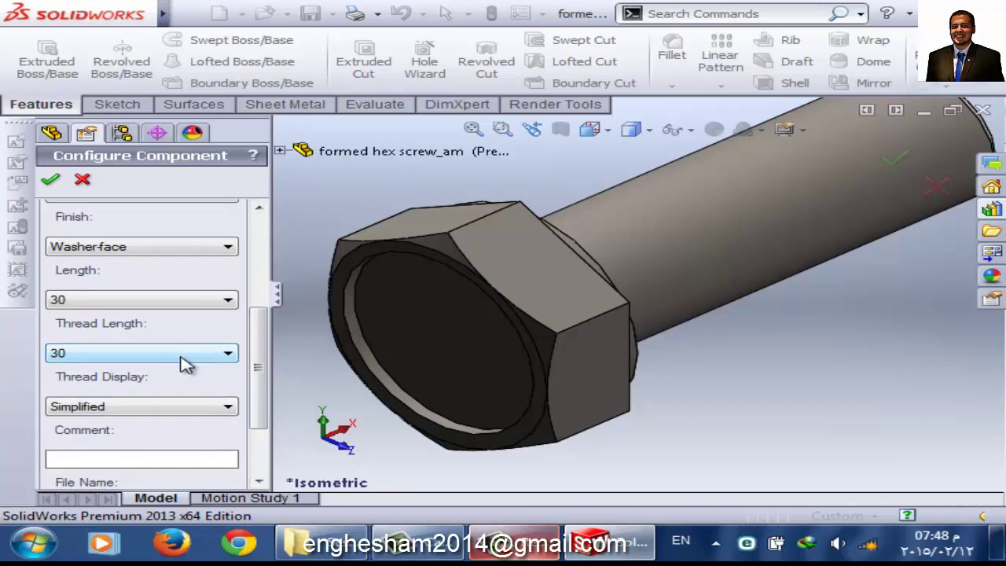
click(186, 363)
click(186, 364)
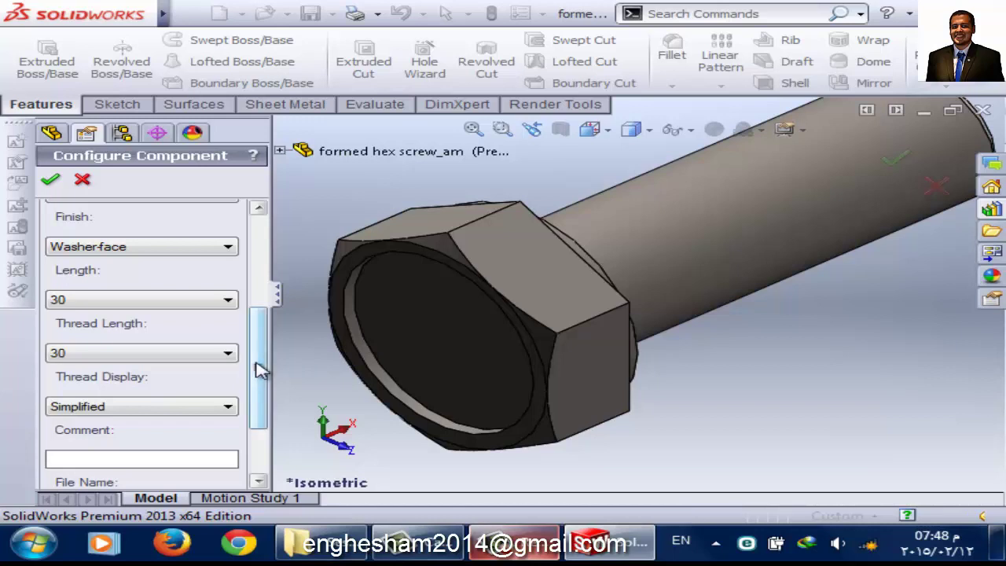
drag(259, 361, 258, 398)
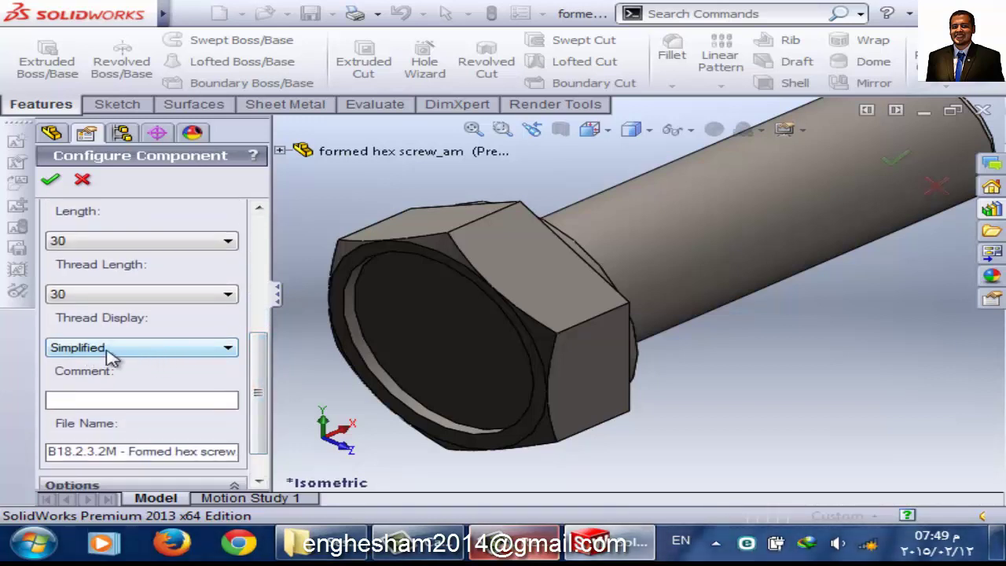
scroll(695, 250, up, 2)
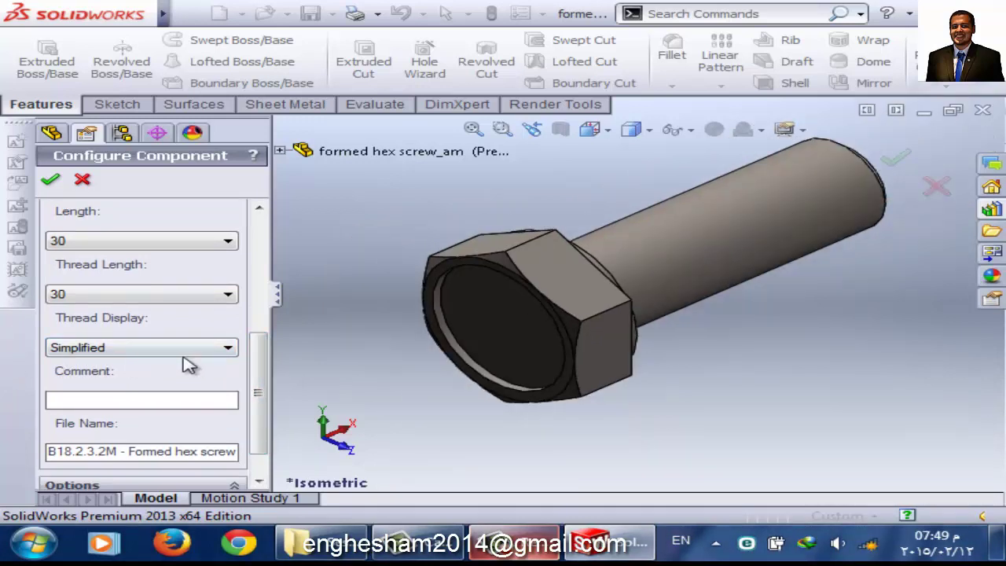
- Switch the screw's thread display to Cosmetic and orbit to inspect the threads
click(227, 348)
click(79, 377)
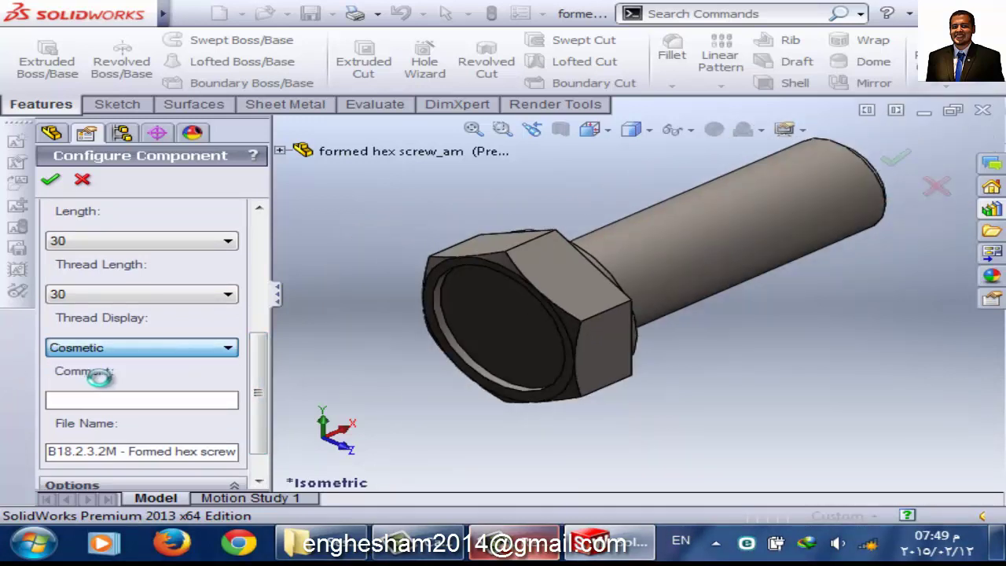
mouse_move(687, 275)
middle_down()
mouse_move(644, 267)
mouse_move(650, 258)
mouse_move(653, 281)
middle_up()
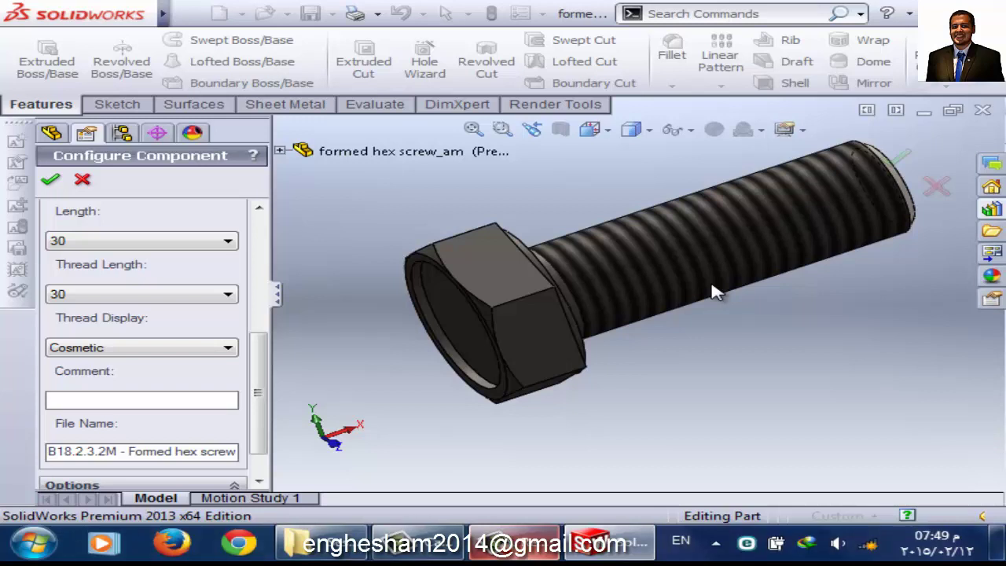
- Change the thread display to Schematic and orbit around the shank and hex head
click(144, 355)
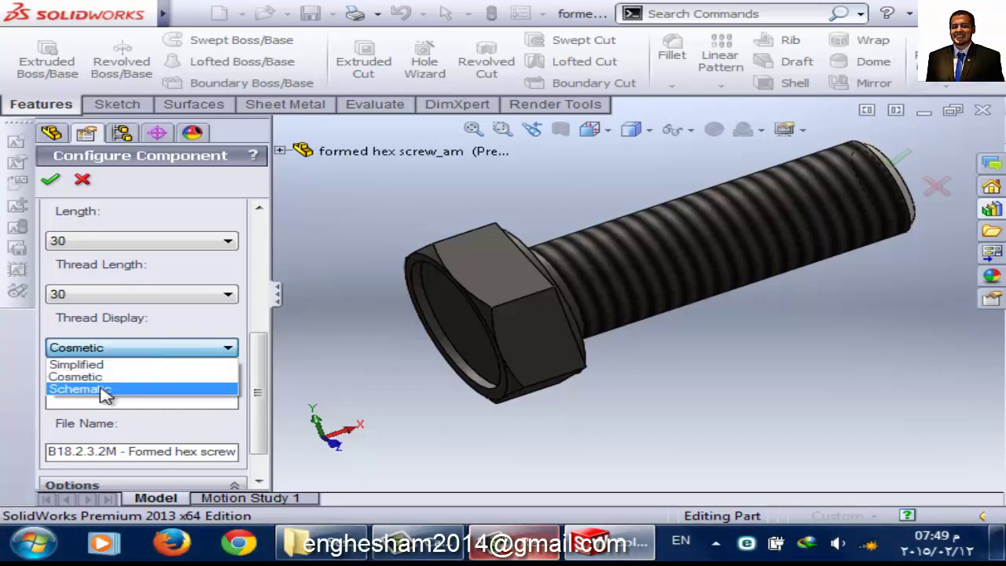
click(76, 392)
middle_drag(496, 316, 454, 249)
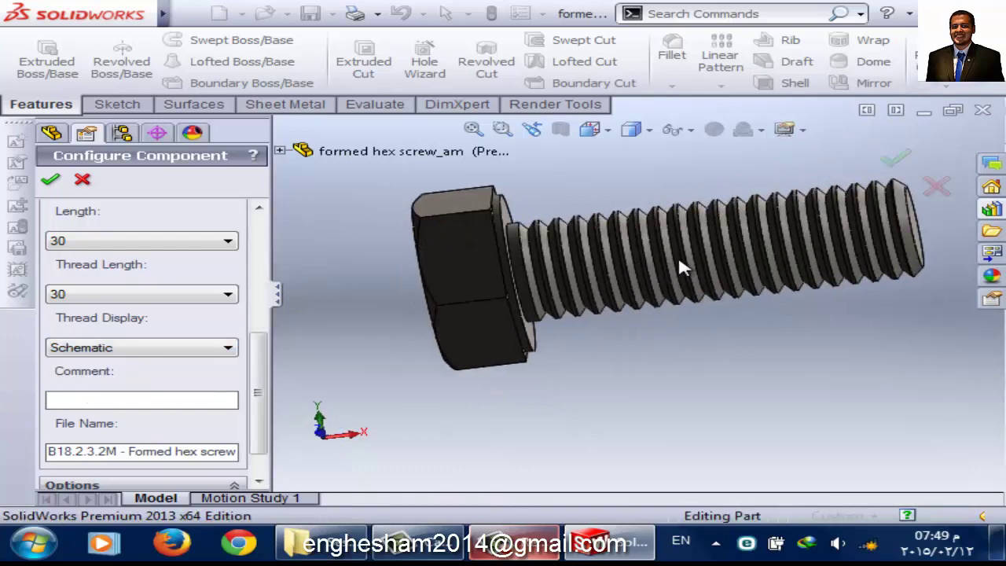
mouse_move(738, 253)
middle_down()
mouse_move(702, 284)
mouse_move(729, 304)
middle_up()
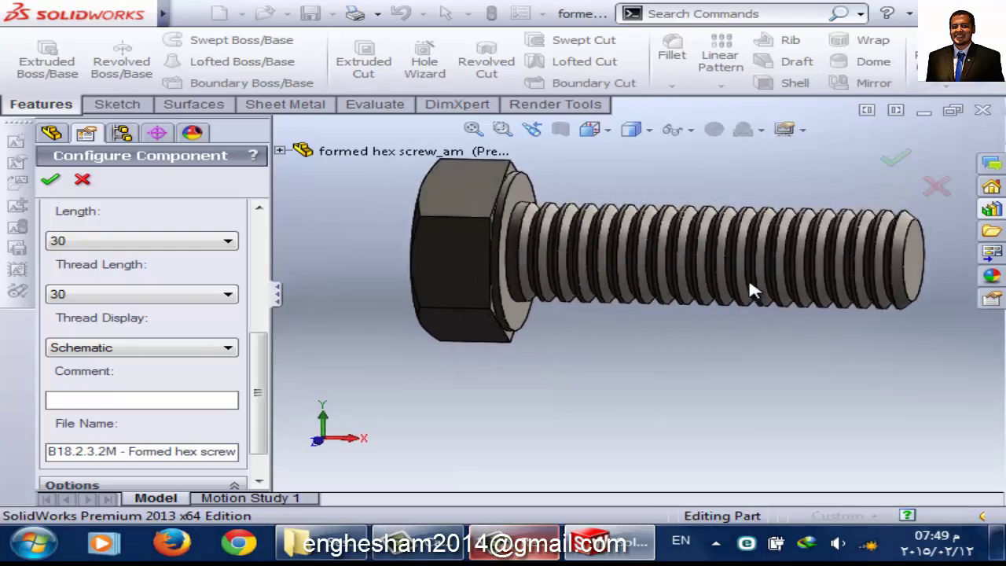
scroll(749, 290, down, 3)
scroll(707, 283, up, 3)
middle_drag(667, 276, 703, 252)
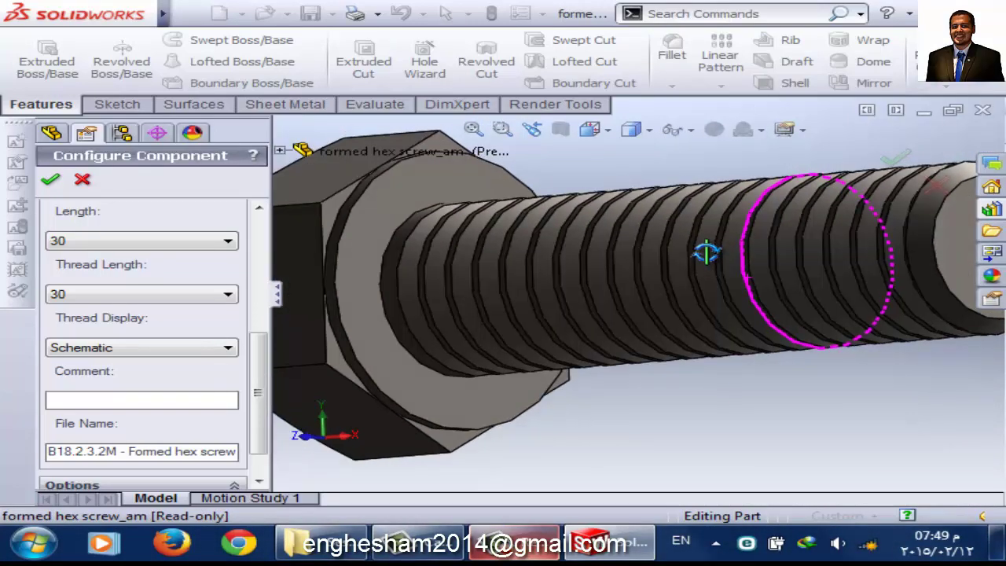
scroll(715, 291, up, 3)
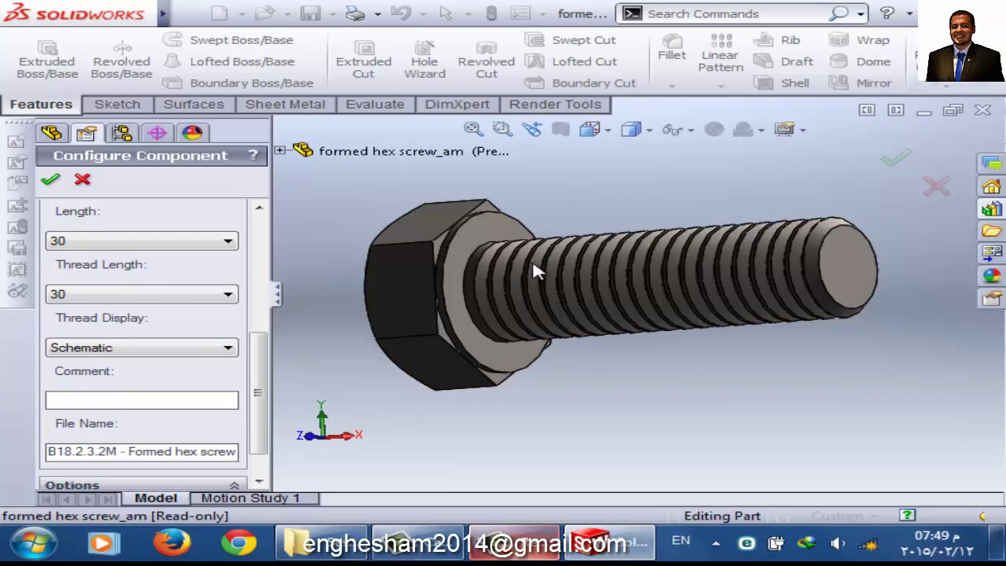
- Turn the bolt side-on and orbit to inspect the schematic threads at its end
scroll(268, 428, down, 2)
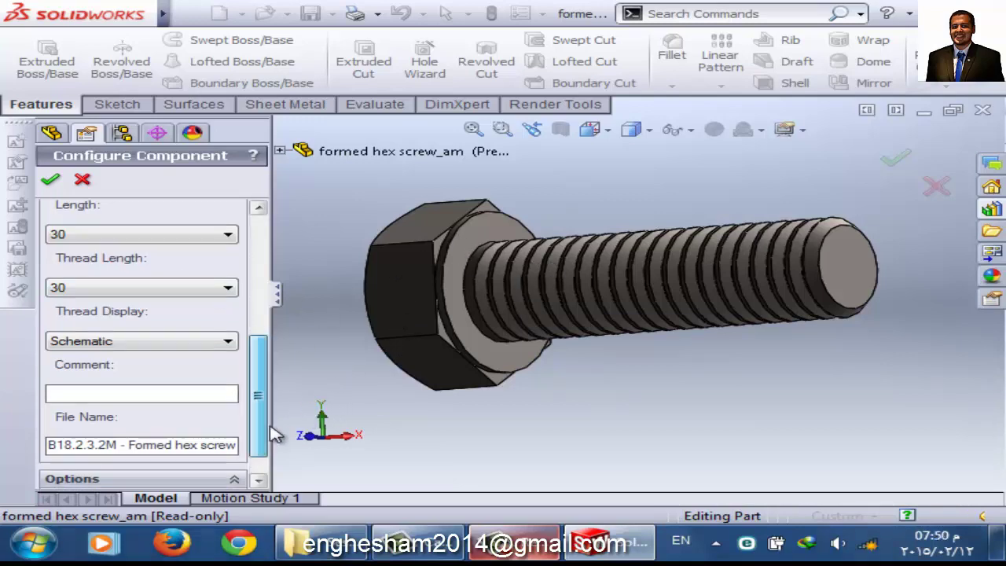
mouse_move(375, 351)
middle_down()
mouse_move(471, 225)
mouse_move(422, 281)
mouse_move(554, 334)
middle_up()
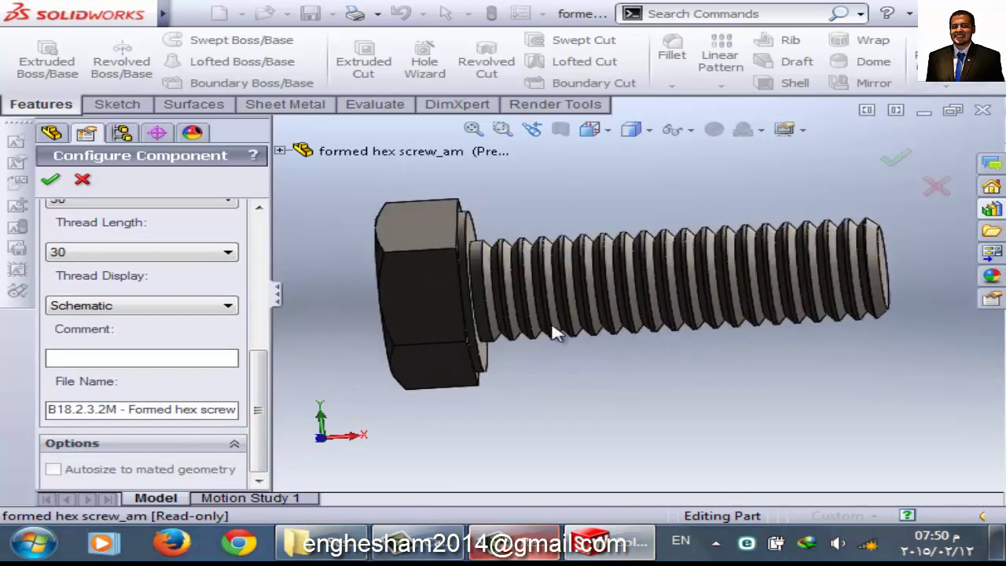
scroll(632, 286, down, 2)
scroll(683, 286, up, 2)
mouse_move(681, 283)
middle_down()
mouse_move(592, 281)
mouse_move(588, 308)
mouse_move(658, 354)
middle_up()
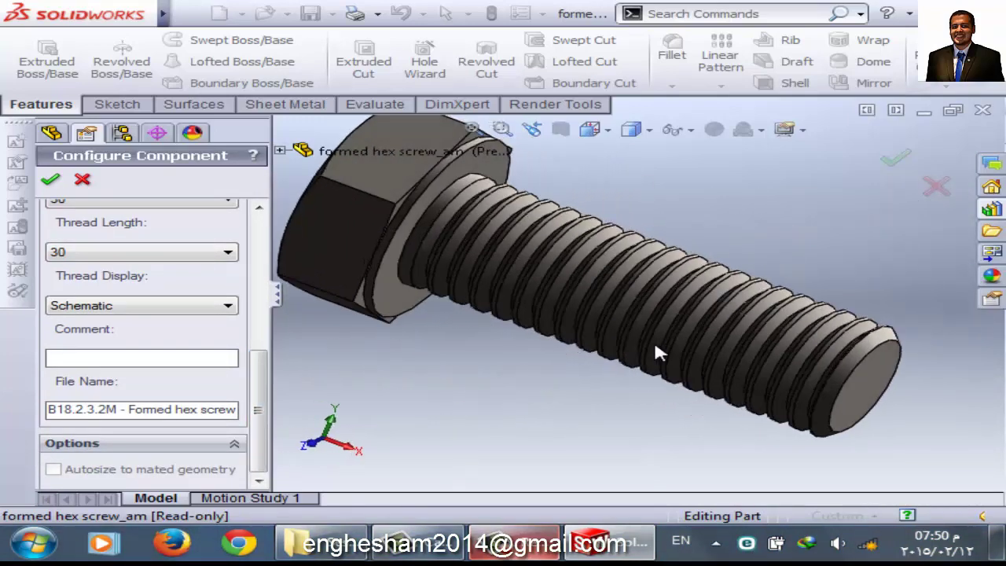
mouse_move(254, 385)
mouse_down()
mouse_move(253, 252)
mouse_move(208, 198)
mouse_up()
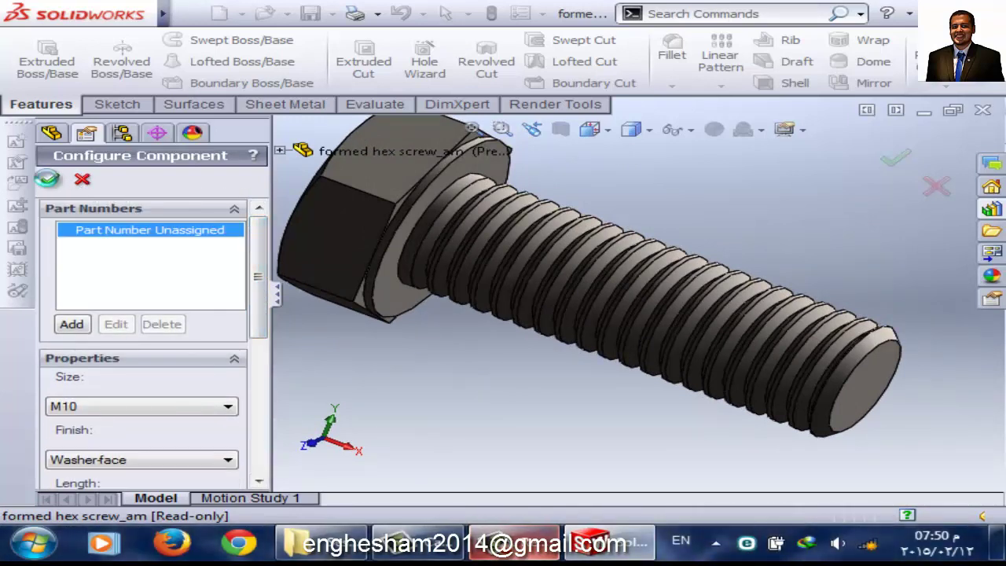
- Accept the M10 x 30 screw configuration to generate the part file
click(50, 182)
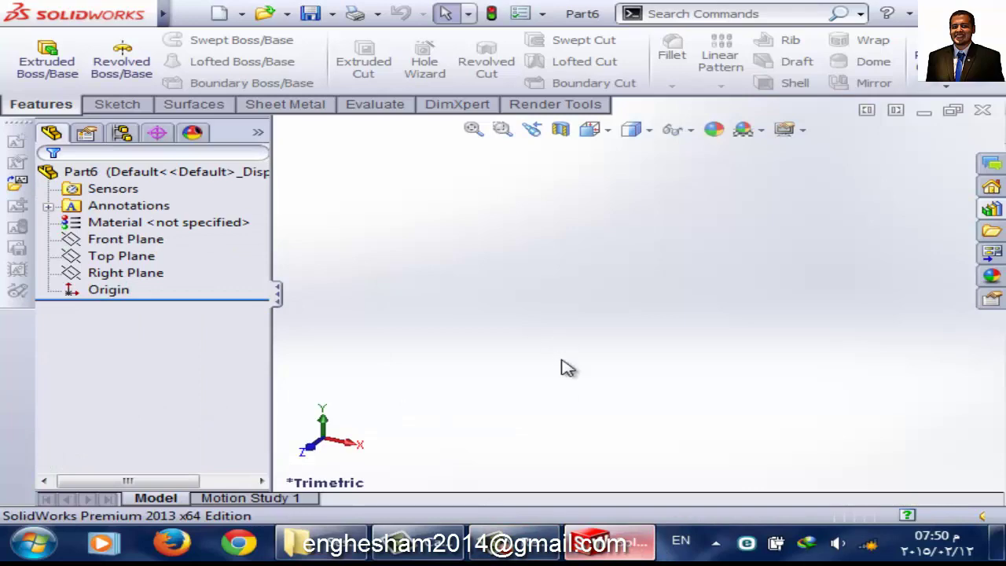
click(605, 548)
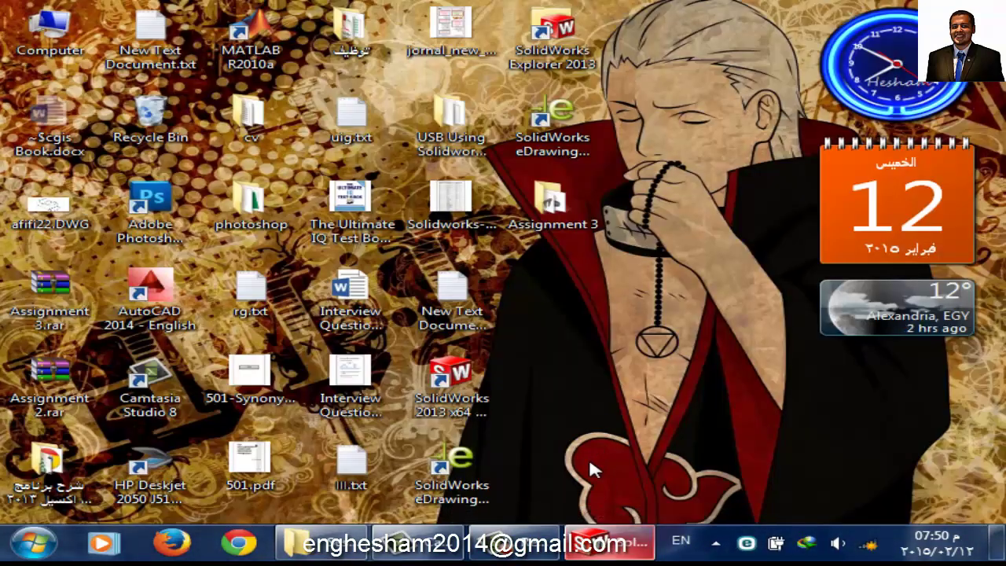
click(613, 546)
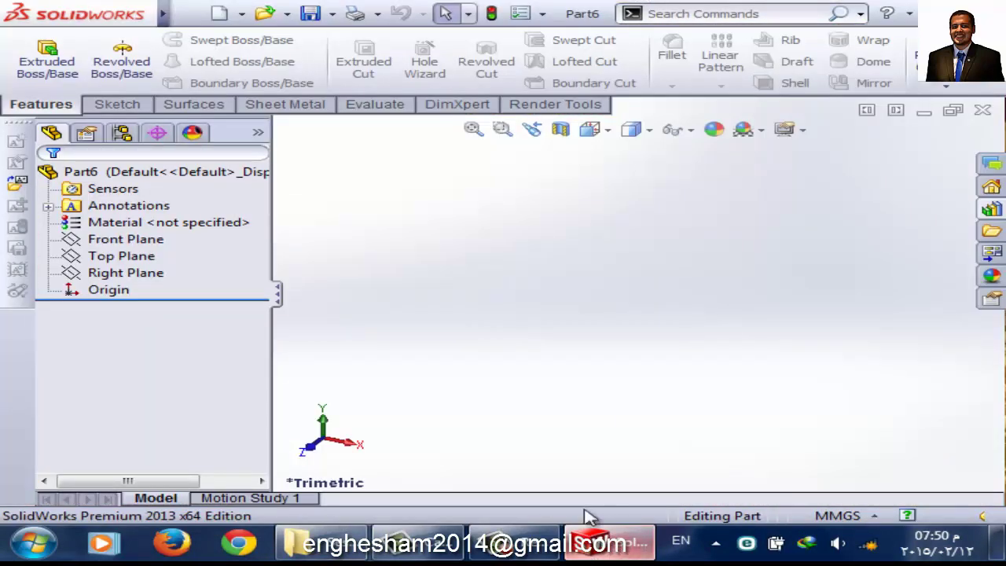
- Close empty Part6, maximize the B18.2.3.2M screw window, and fit and orbit the bolt
click(924, 111)
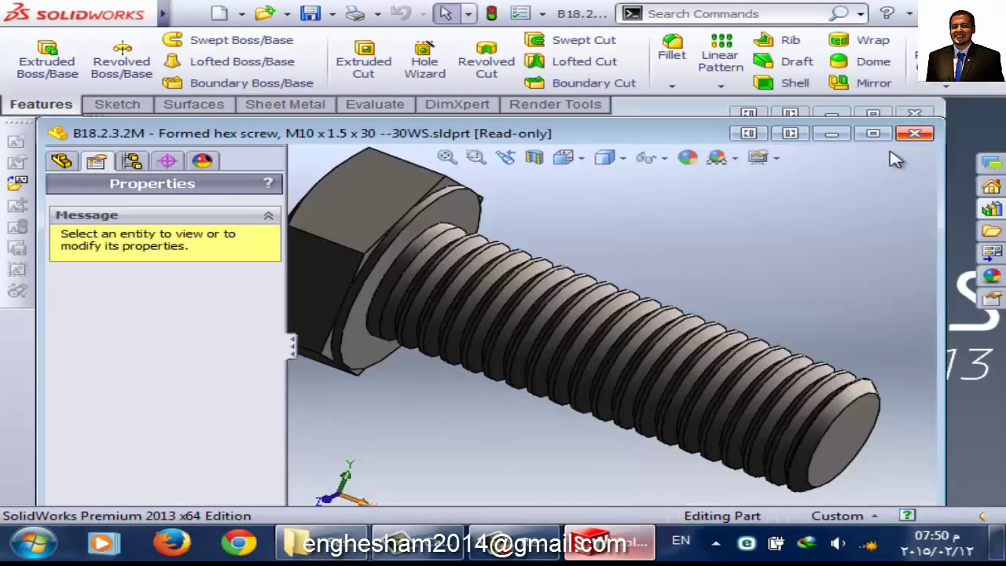
click(875, 133)
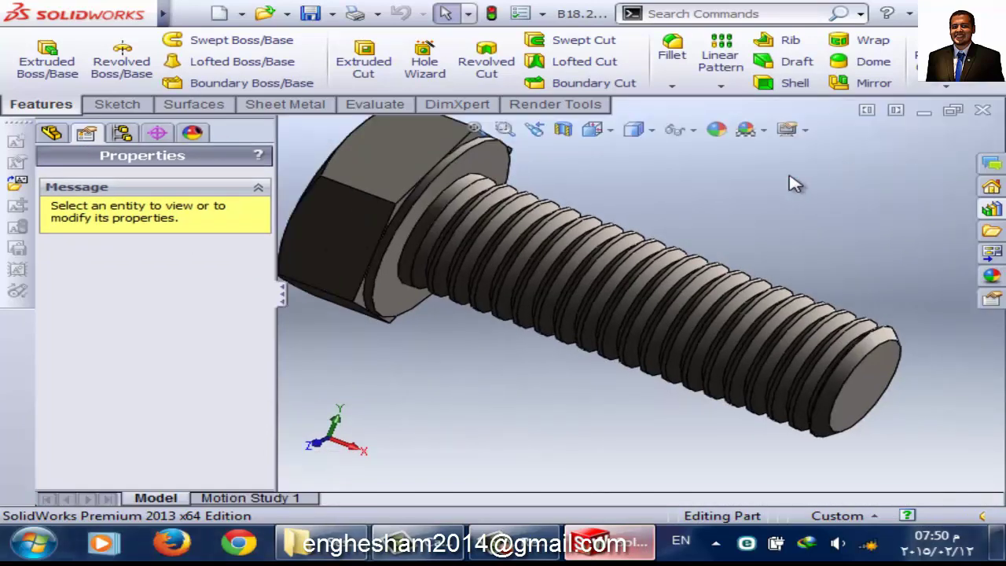
key(f)
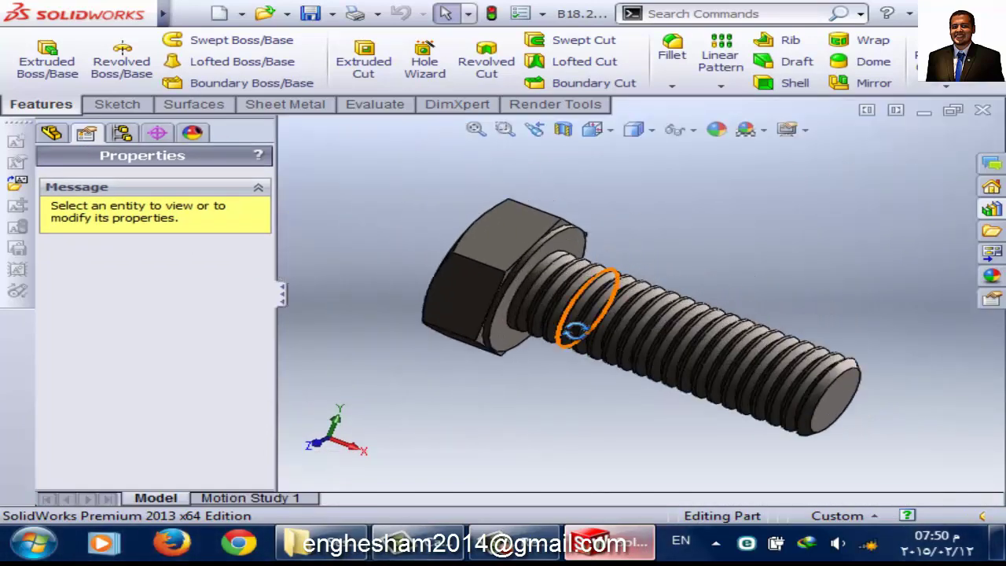
mouse_move(572, 332)
middle_down()
mouse_move(584, 341)
mouse_move(617, 290)
middle_up()
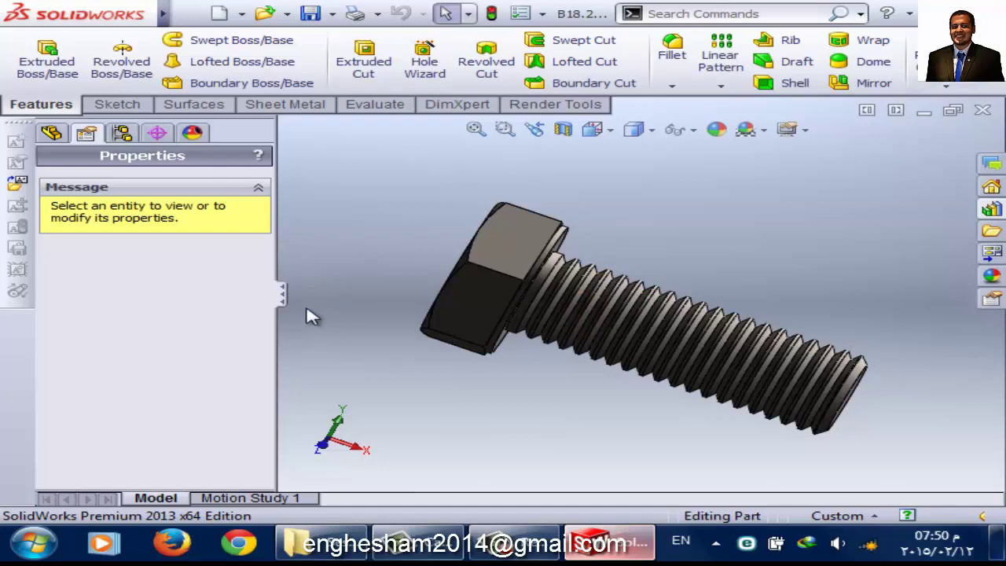
- Save the formed hex screw part to the Desktop
click(309, 14)
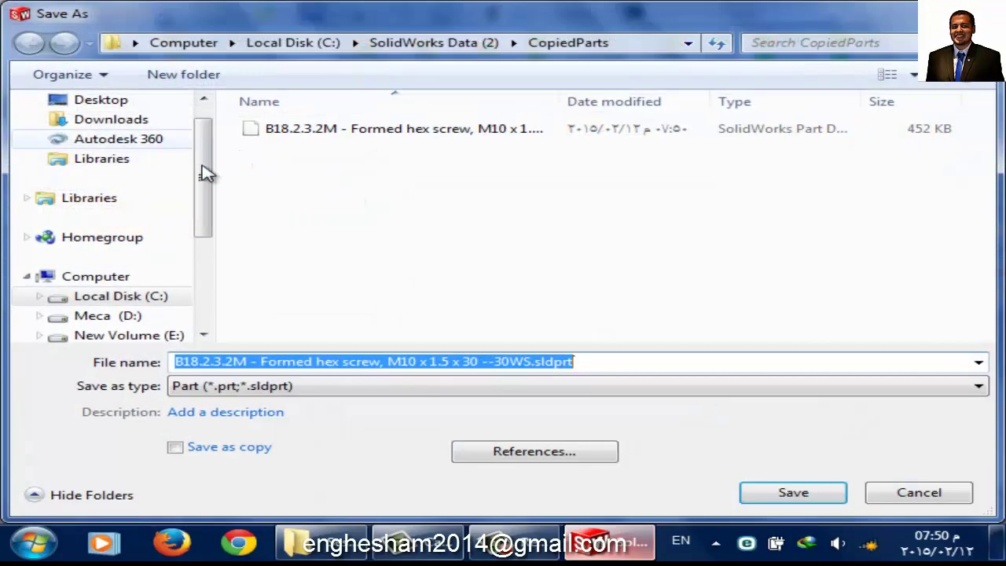
scroll(189, 122, up, 1)
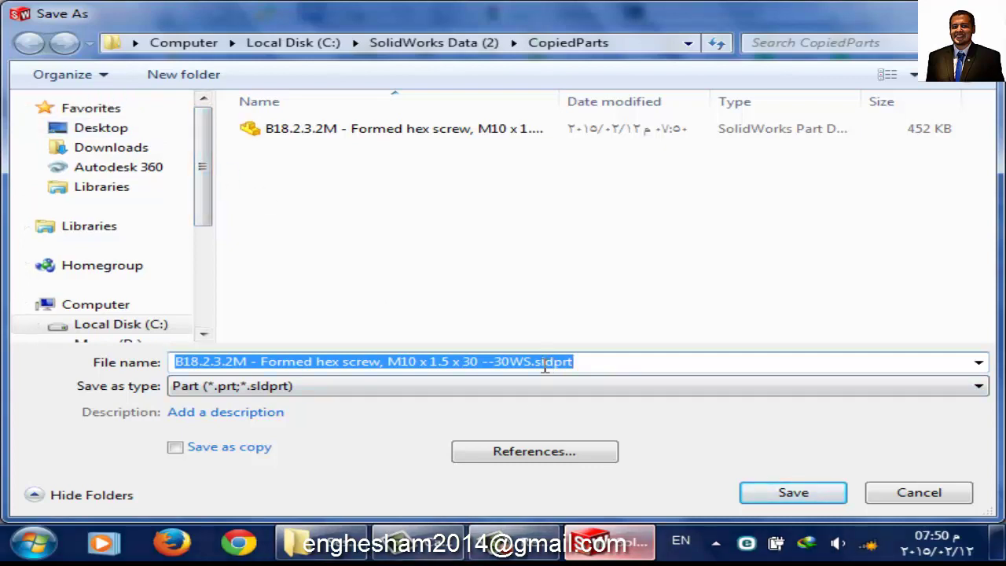
click(93, 129)
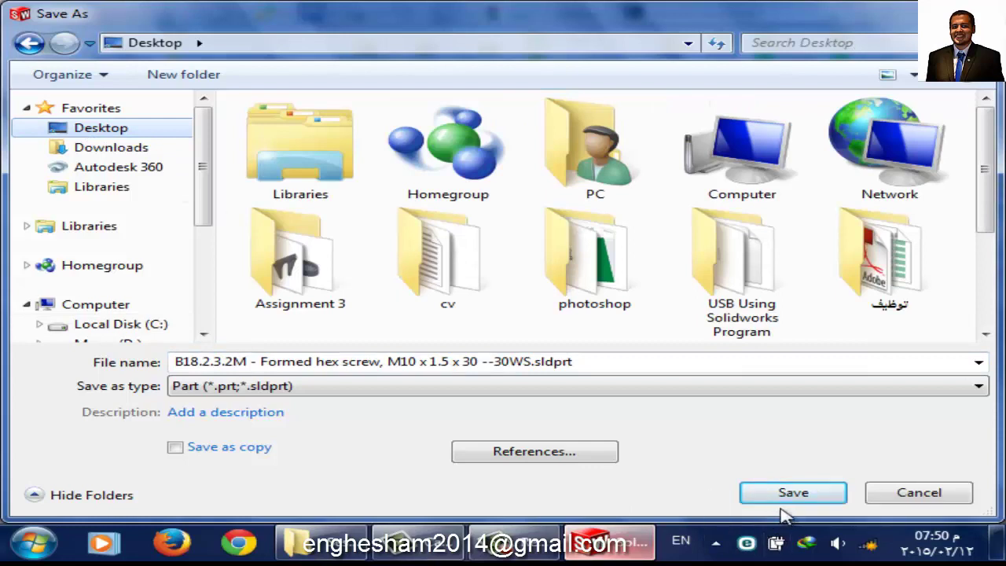
click(928, 496)
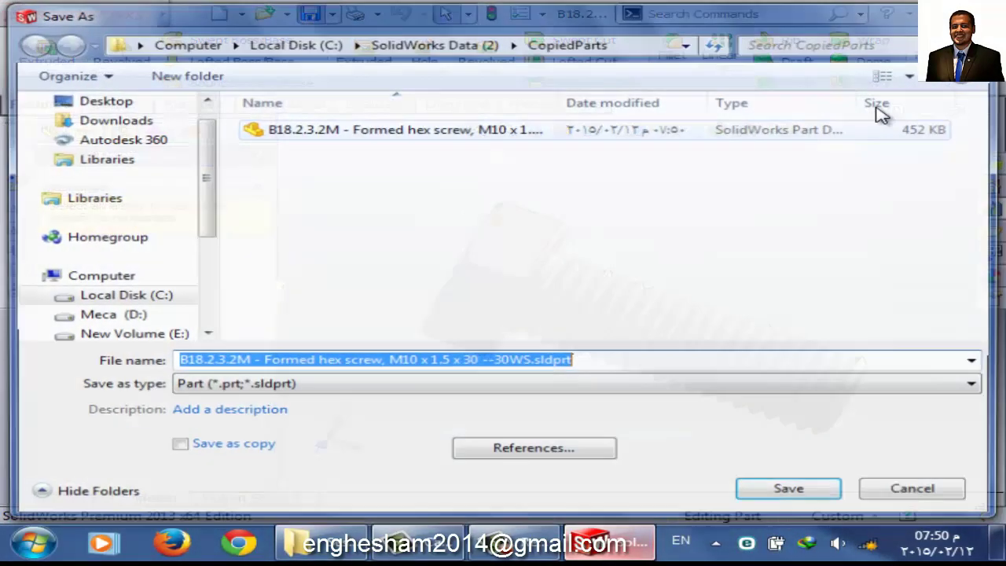
click(310, 14)
key(Return)
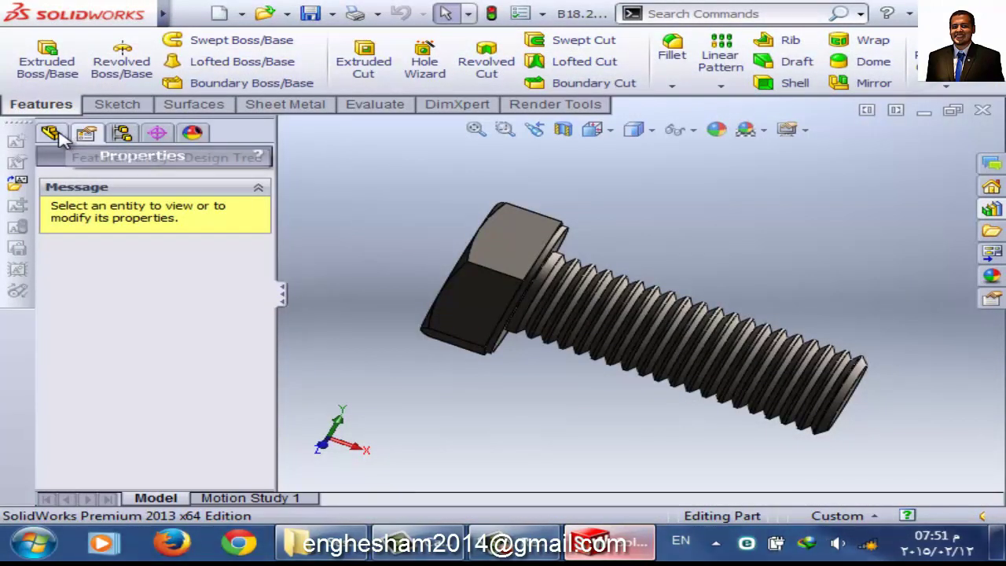
- Show the screw's FeatureManager design tree and select MateReferences
click(60, 134)
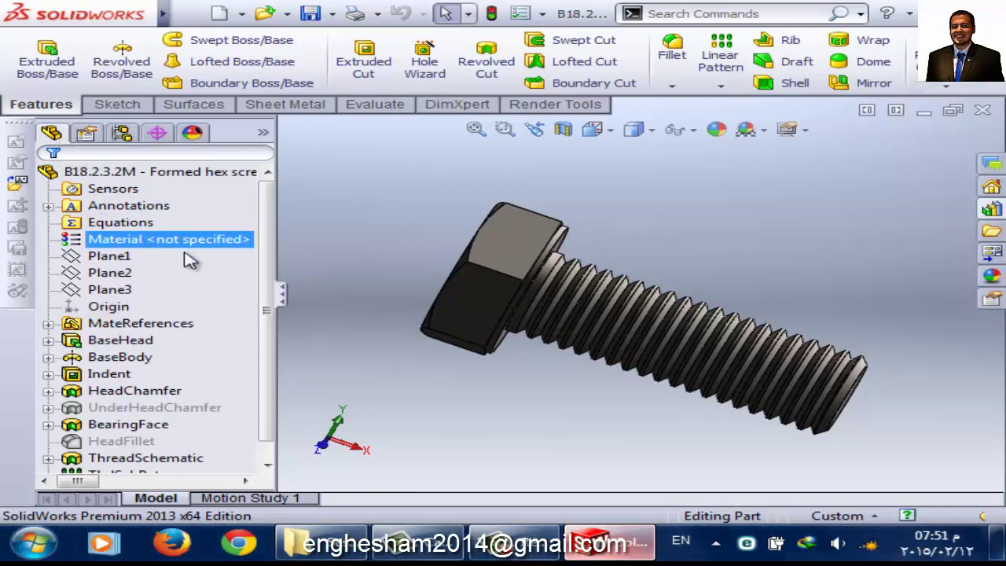
drag(263, 256, 265, 296)
click(111, 306)
click(110, 323)
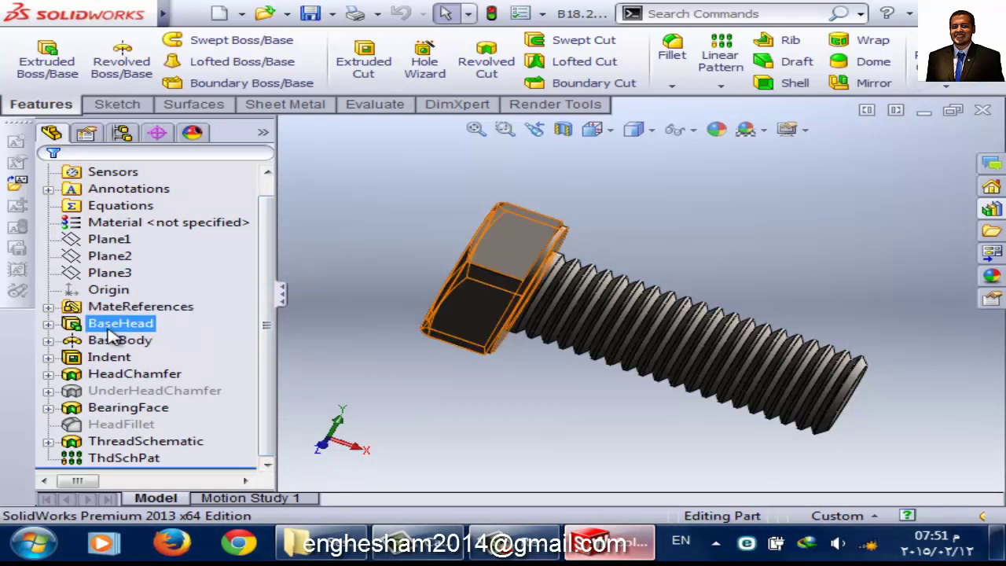
click(110, 340)
click(110, 390)
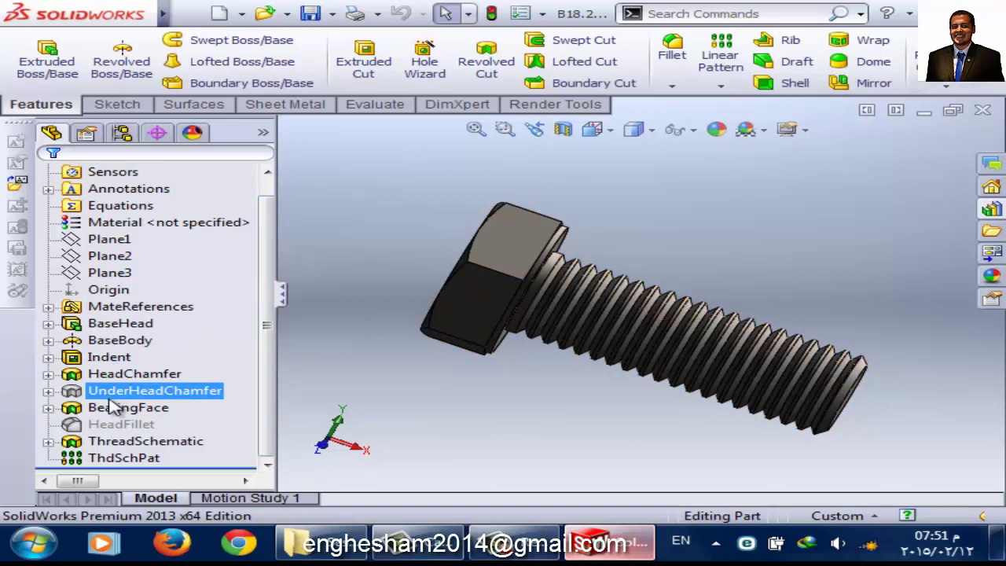
click(110, 357)
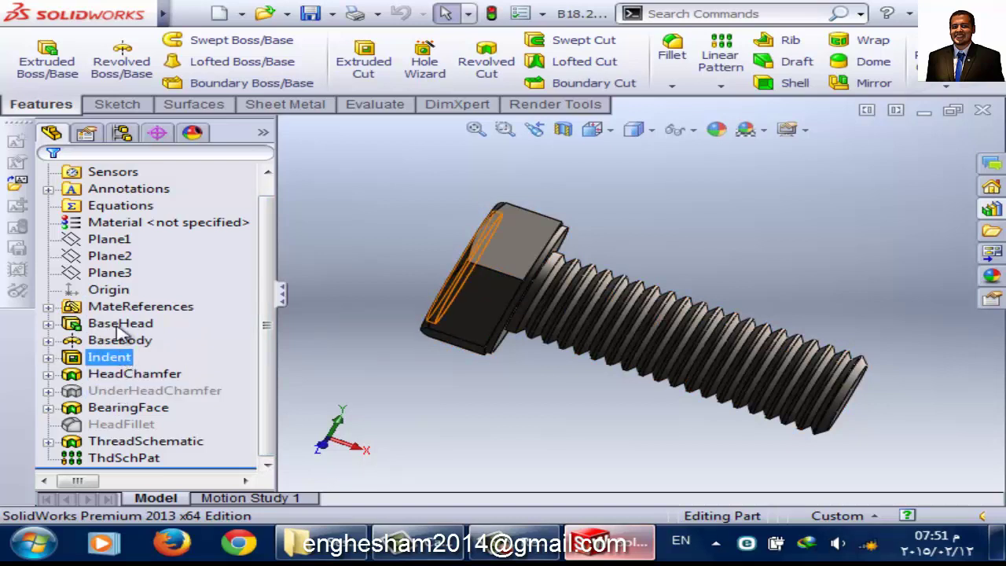
click(110, 307)
click(110, 340)
click(118, 374)
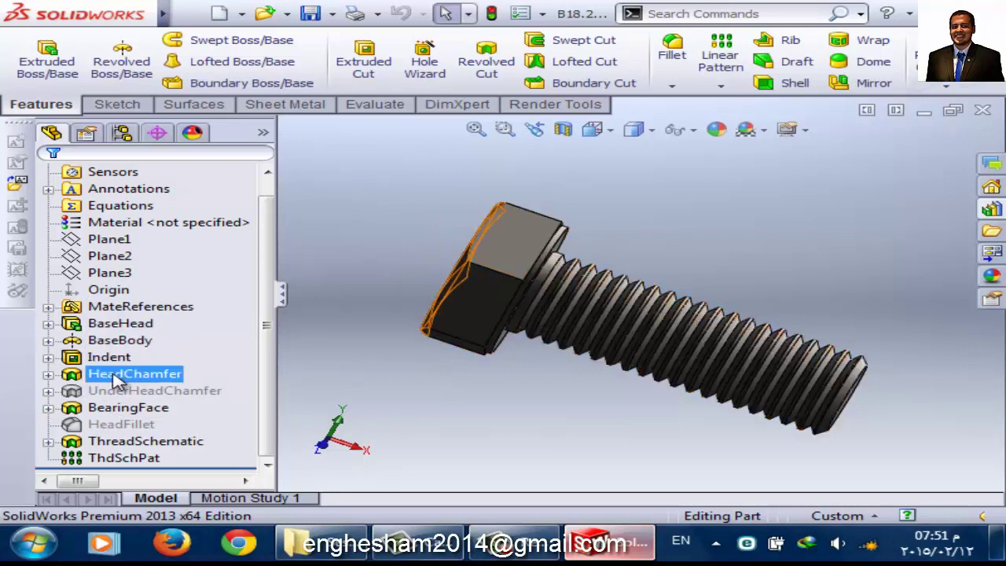
click(110, 357)
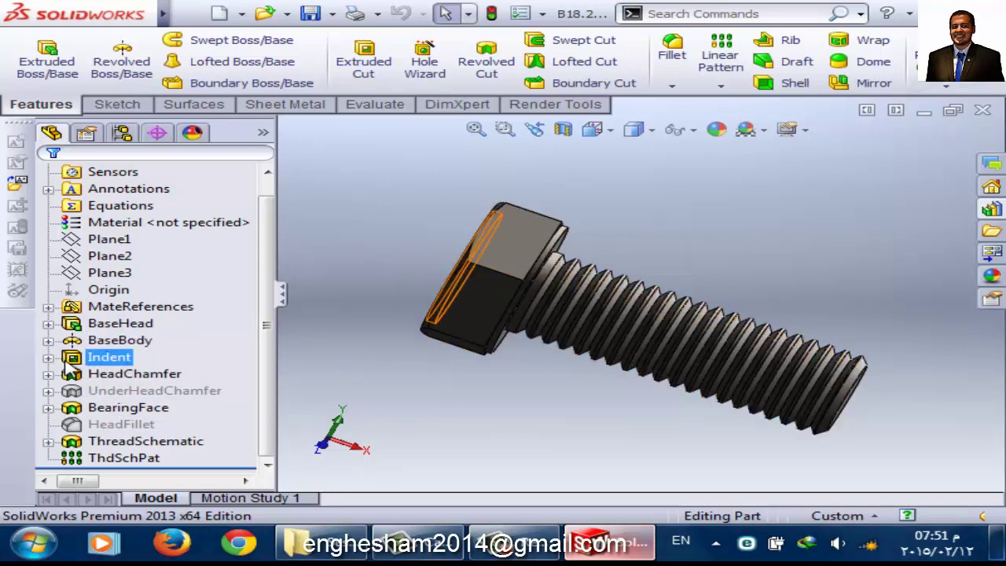
click(48, 357)
click(48, 357)
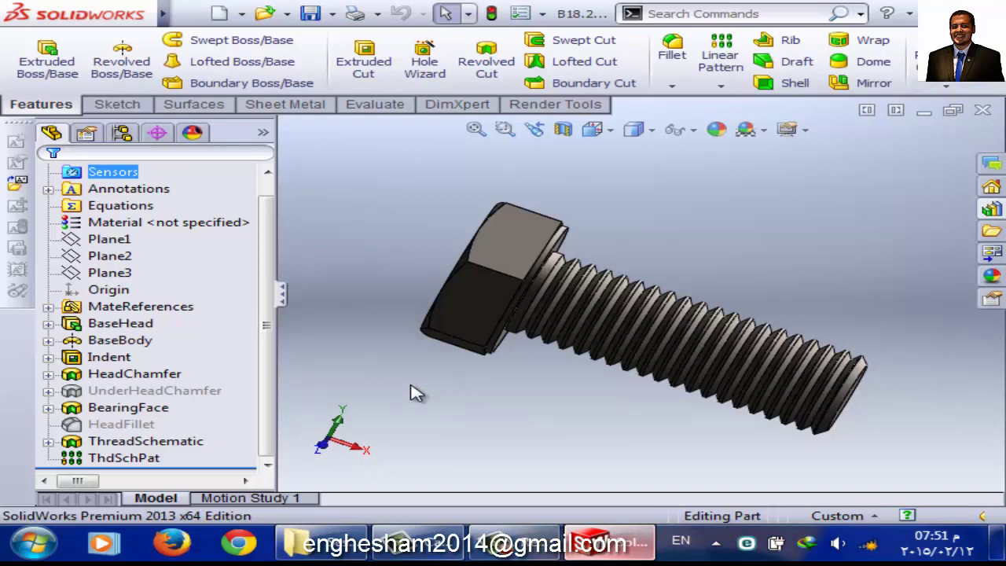
key(ctrl+n)
- Create a new blank part and browse the Toolbox Hex Head bolt category
click(571, 420)
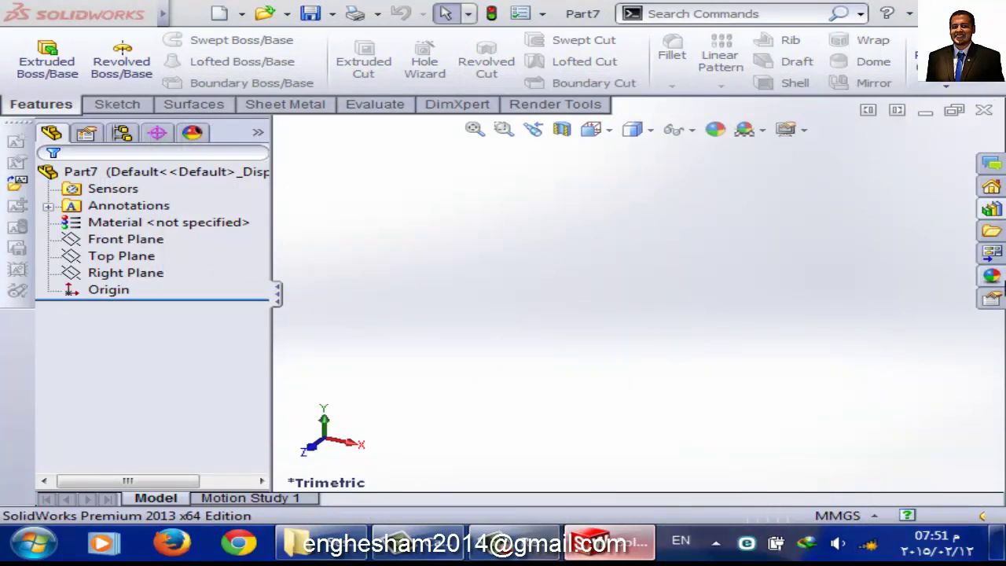
click(991, 208)
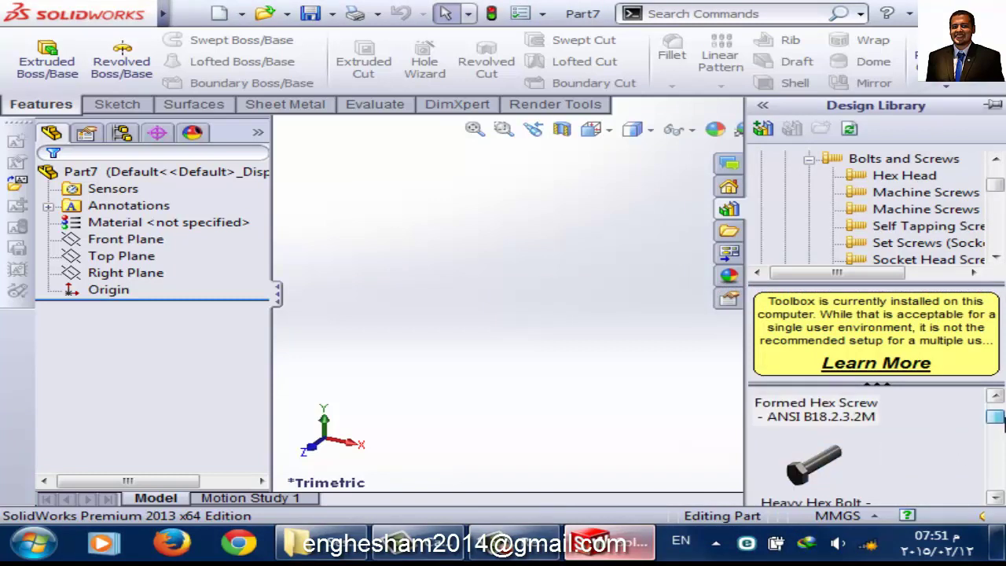
click(809, 159)
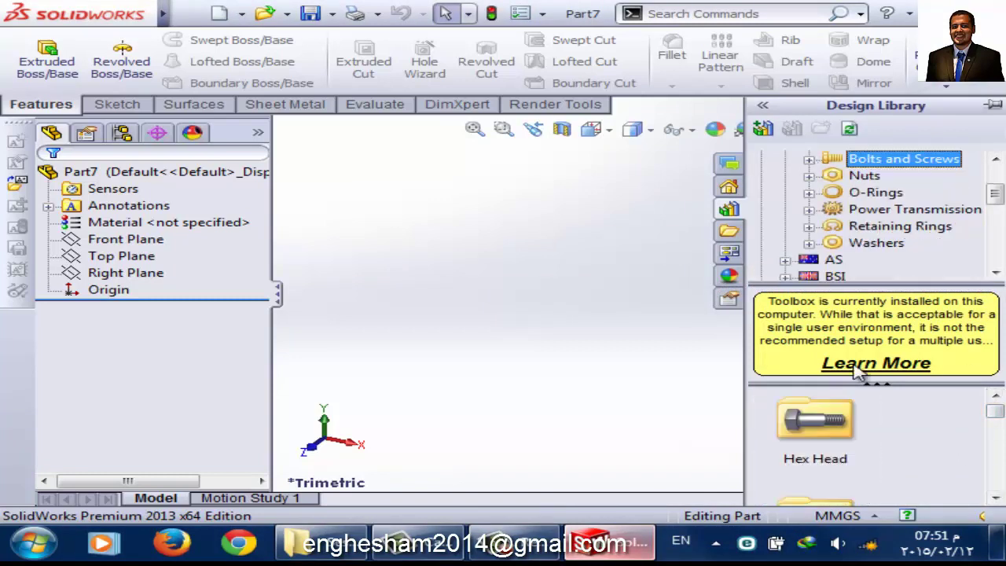
click(818, 427)
double_click(818, 430)
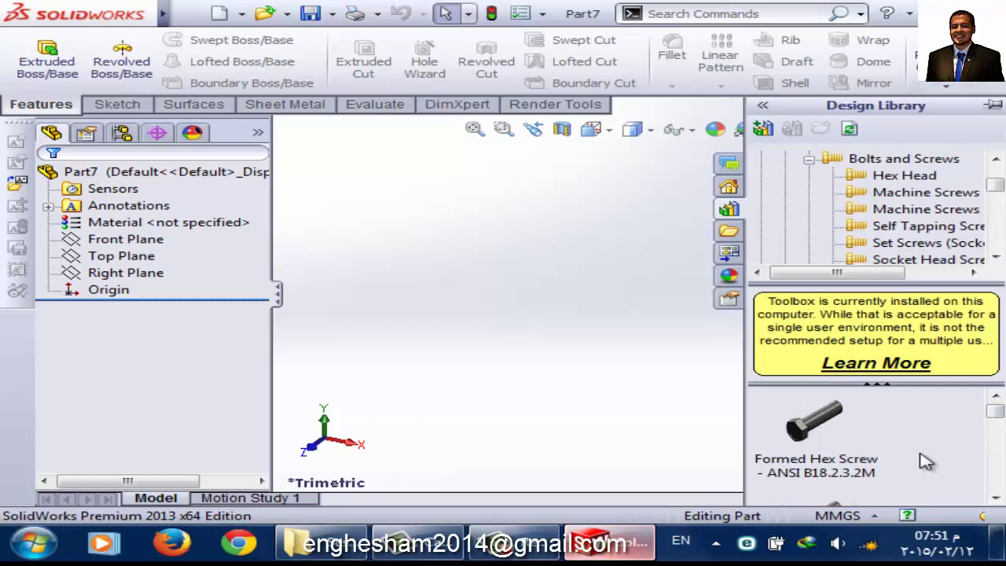
scroll(998, 425, down, 1)
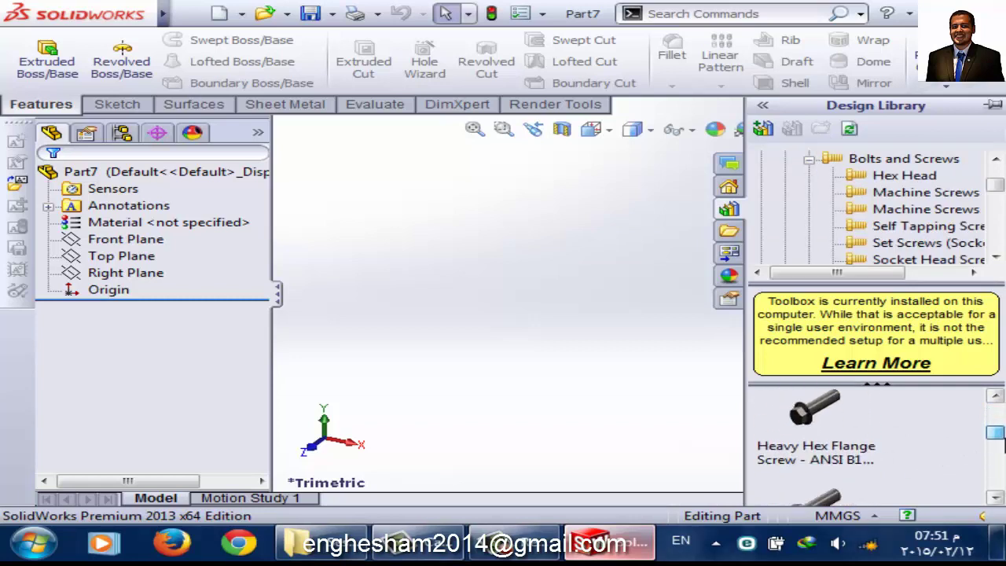
scroll(999, 424, down, 1)
scroll(998, 425, down, 1)
scroll(1001, 468, down, 1)
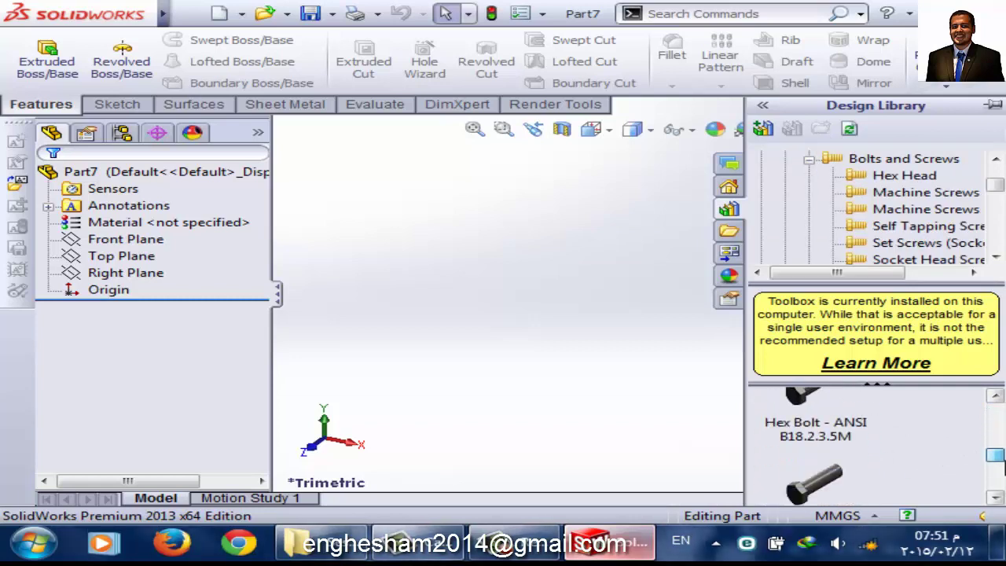
scroll(998, 462, up, 5)
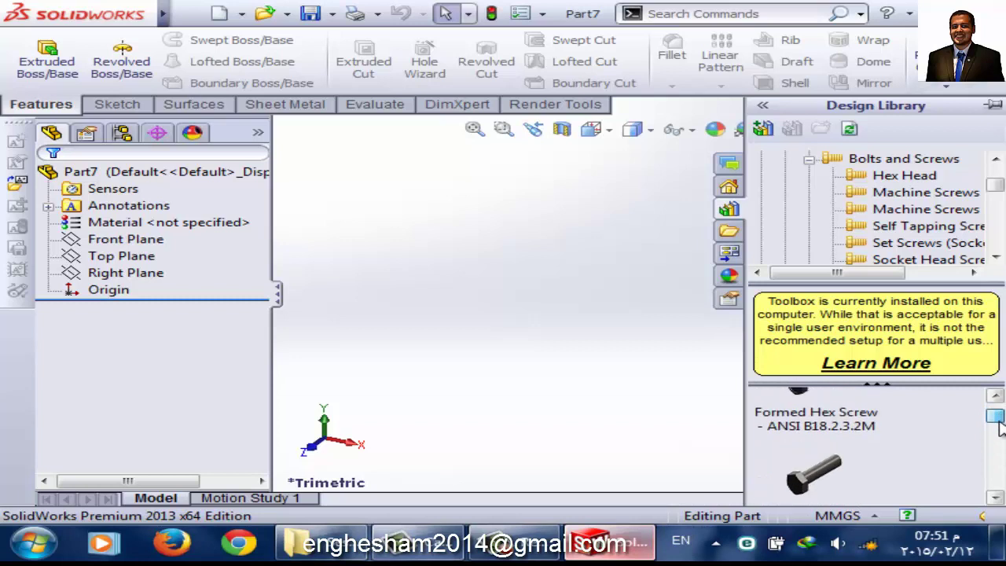
- Go to ANSI Metric Nuts > Hex Nuts and select Hex Heavy Nut - ANSI B18.2.3.6M
click(810, 160)
mouse_move(995, 411)
mouse_down()
mouse_move(995, 451)
mouse_move(995, 410)
mouse_up()
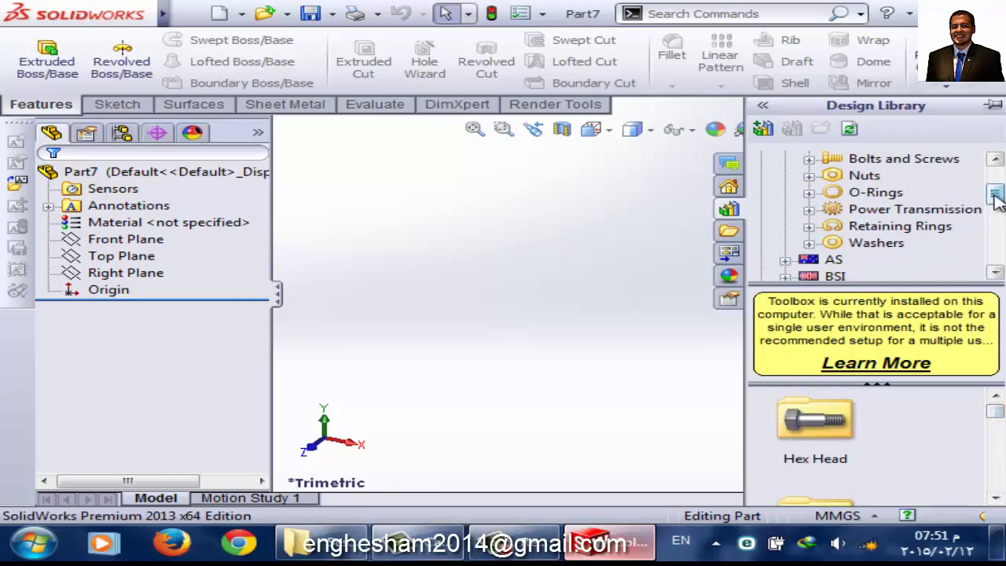
drag(995, 195, 995, 182)
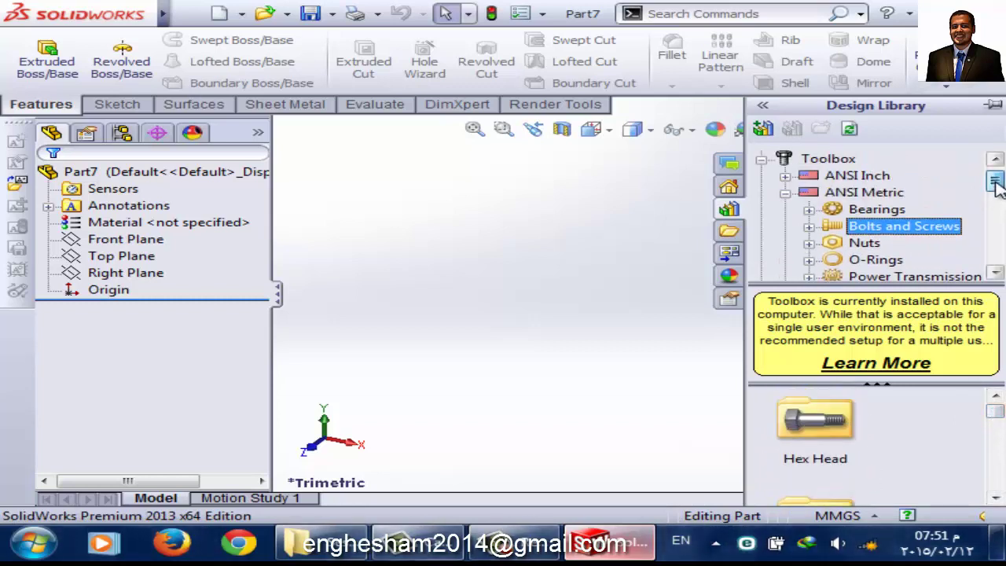
double_click(865, 244)
click(811, 428)
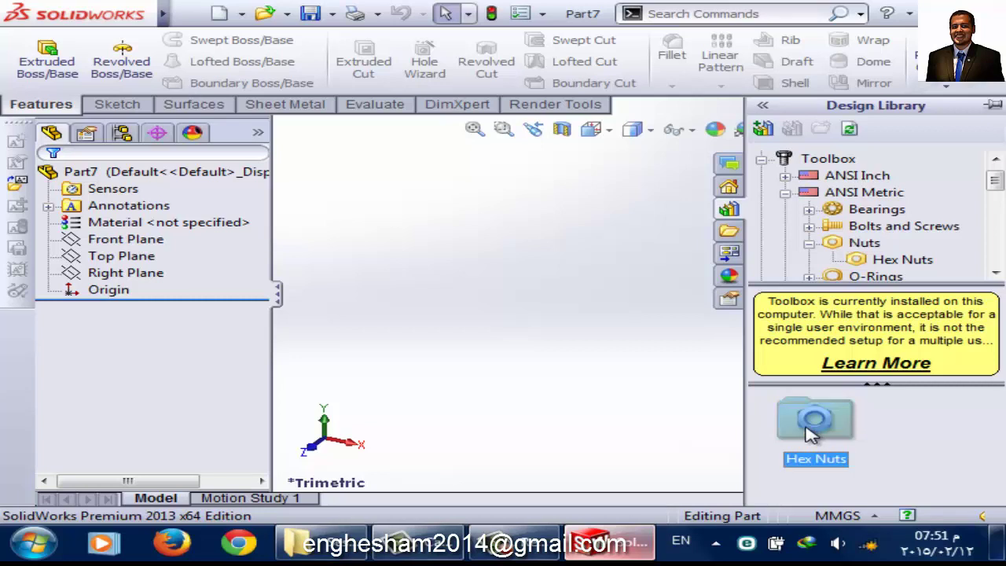
double_click(812, 428)
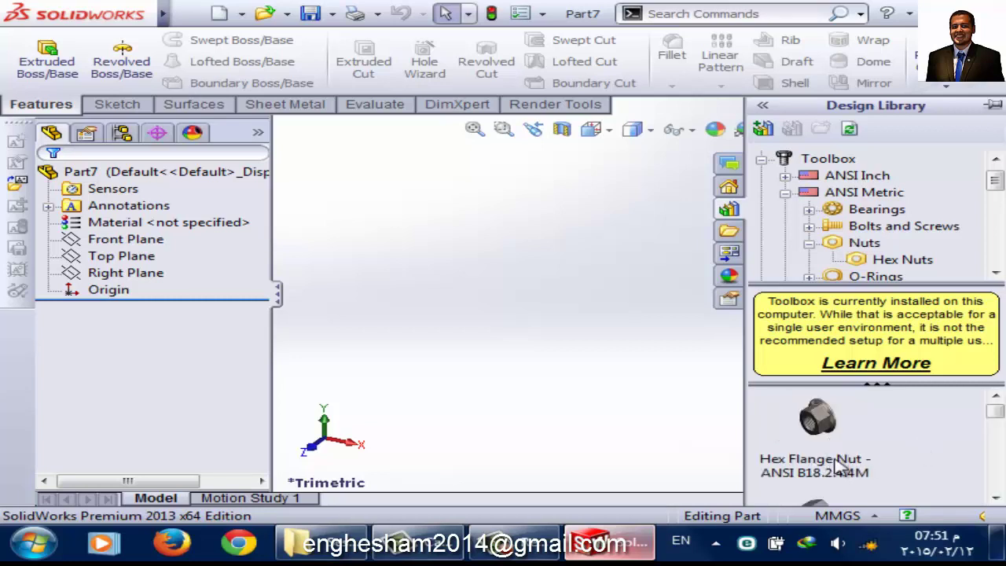
click(996, 419)
- Create a Hex Heavy Nut part configured at size M16 and generate it
click(824, 440)
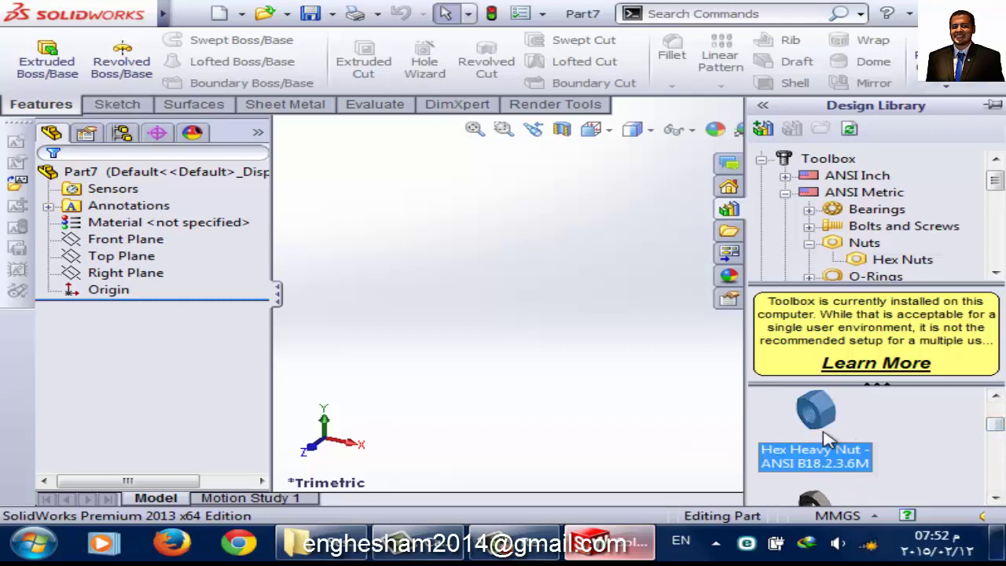
right_click(824, 440)
click(865, 334)
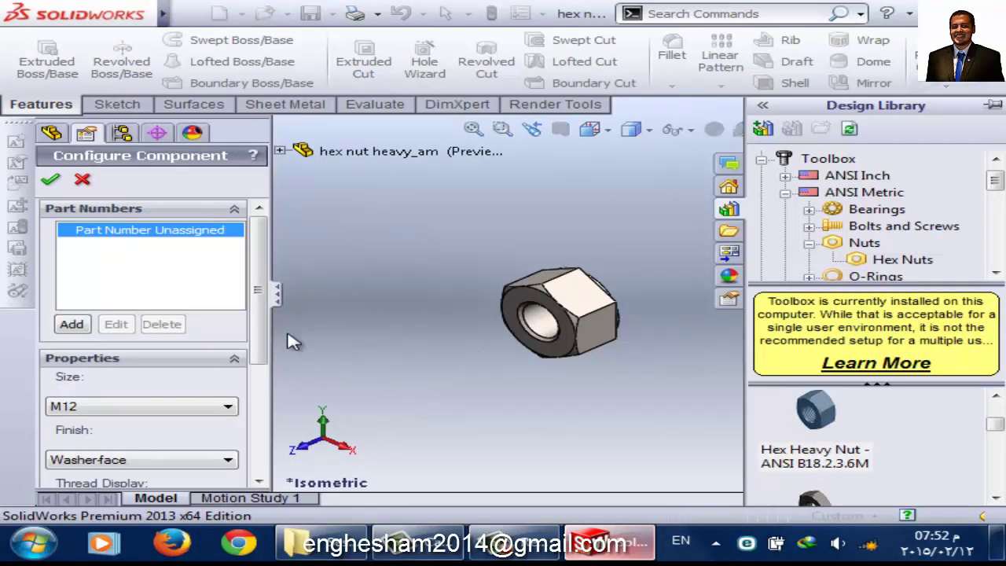
drag(267, 295, 265, 371)
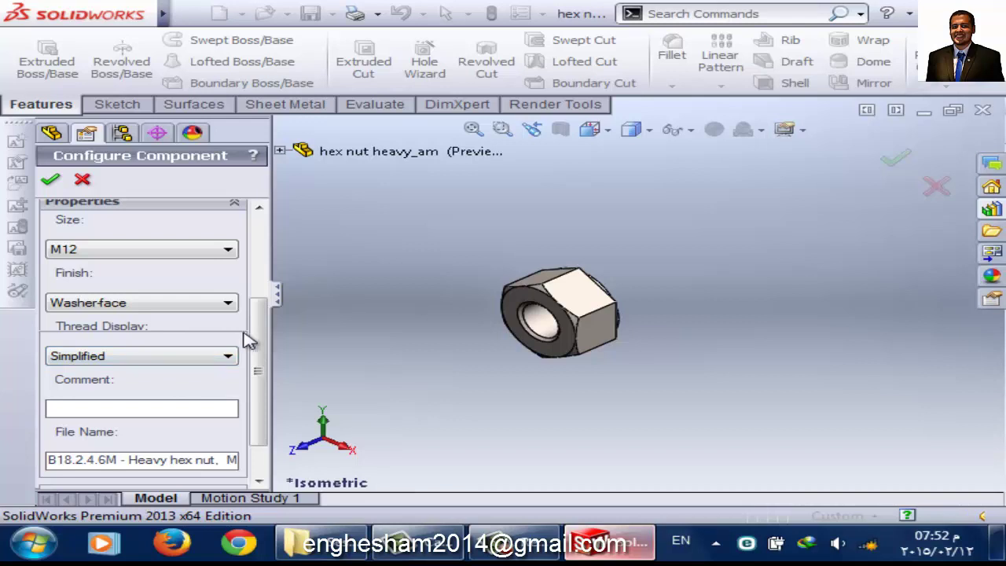
click(191, 252)
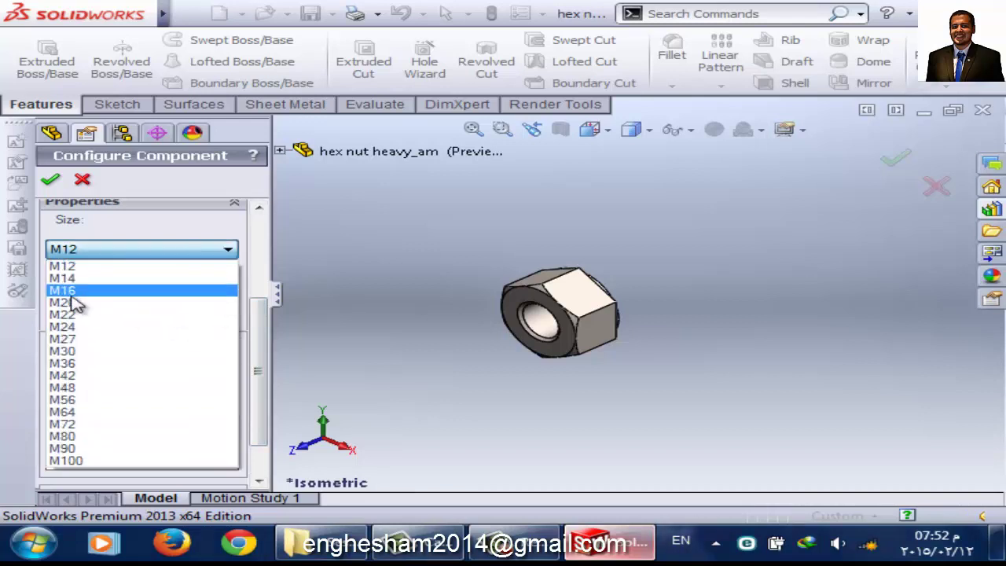
click(97, 291)
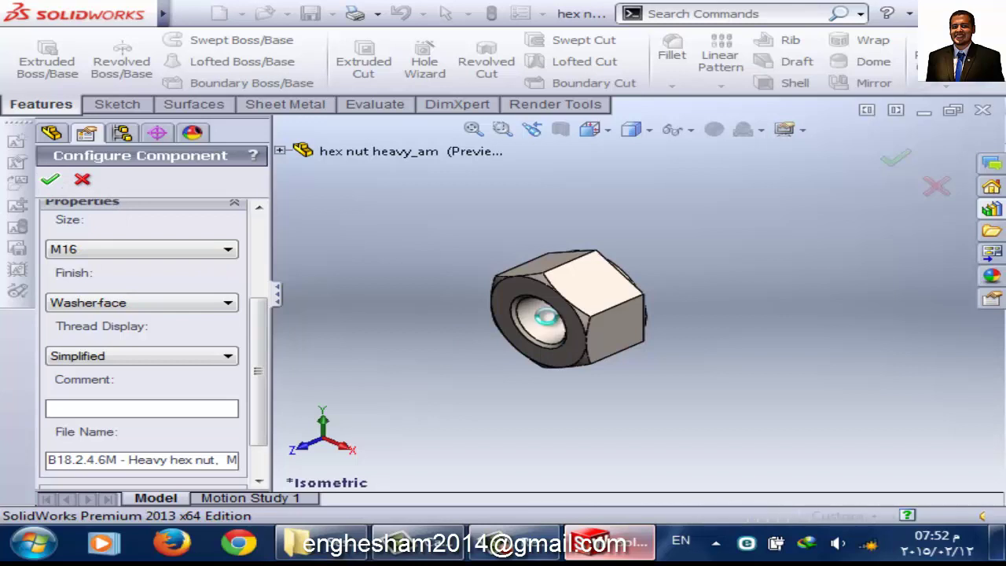
click(895, 158)
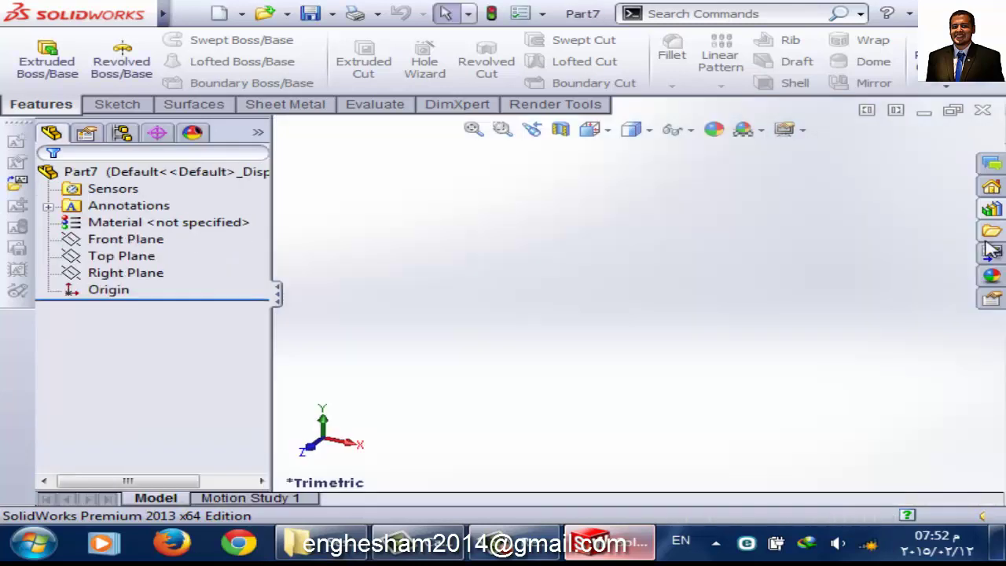
- Maximize the M16 heavy nut window, orbit to view its hole, and start a new document
click(924, 110)
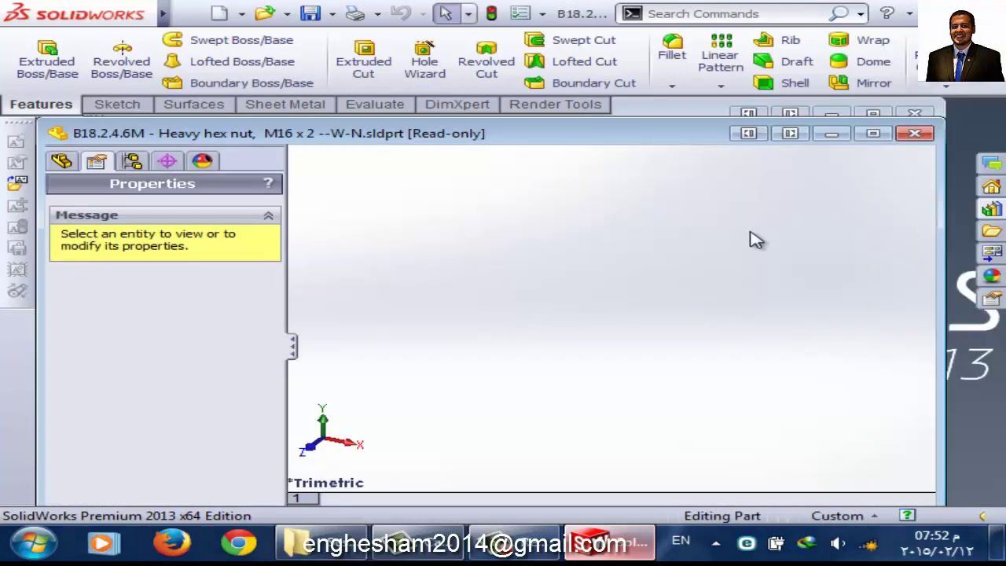
click(872, 133)
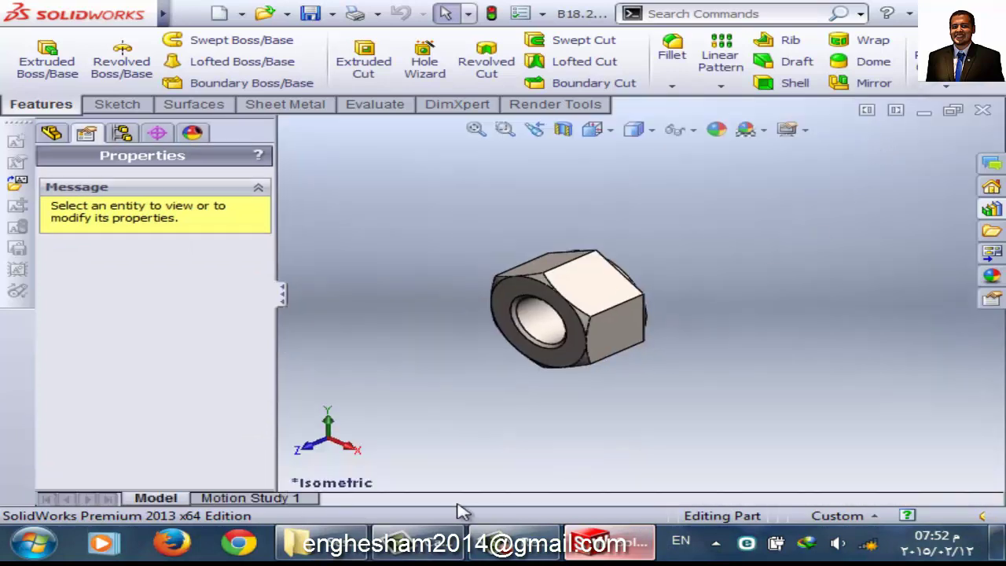
middle_drag(447, 388, 487, 307)
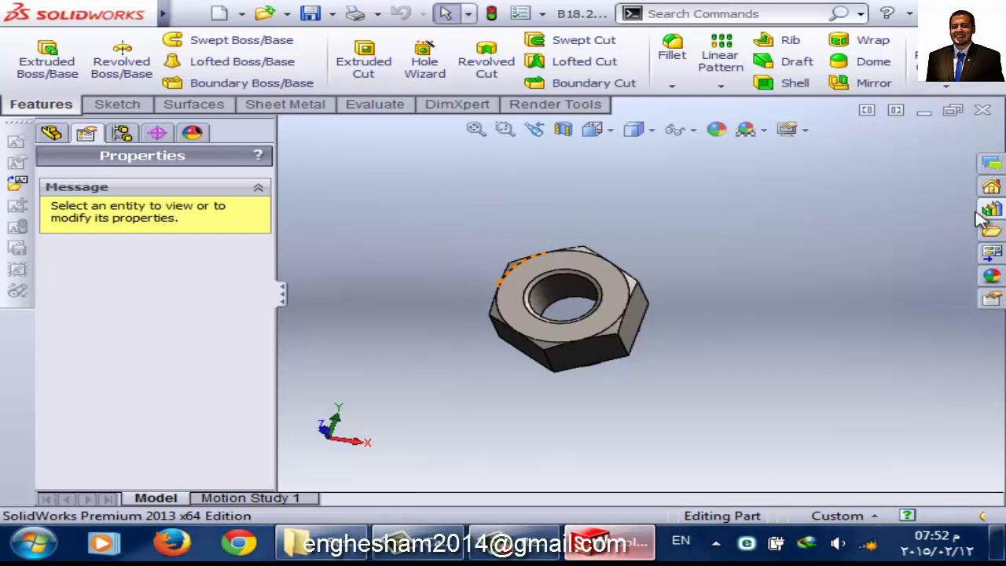
key(ctrl+n)
- Create a new part and open Toolbox ANSI Metric > Power Transmission > Gears
click(595, 432)
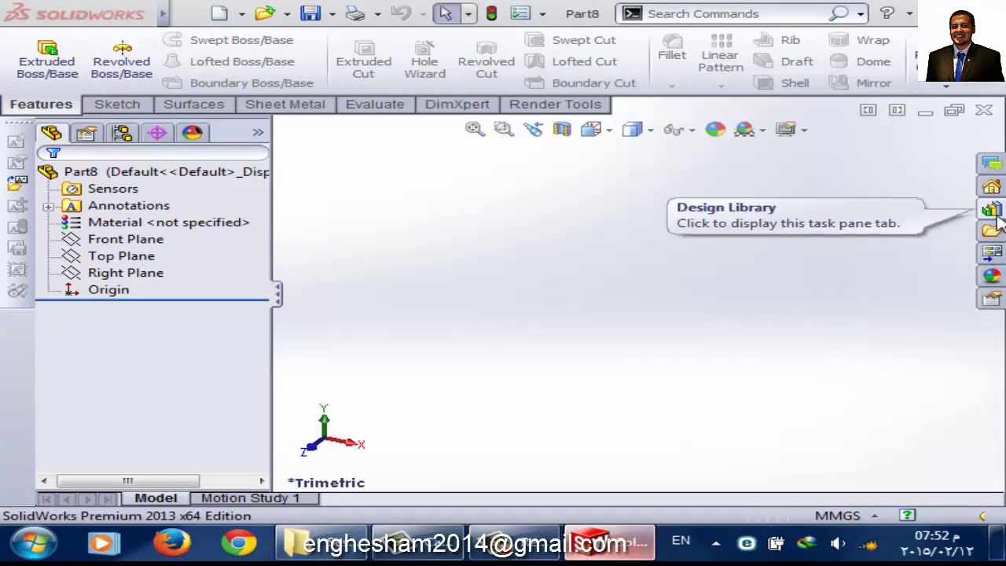
click(994, 210)
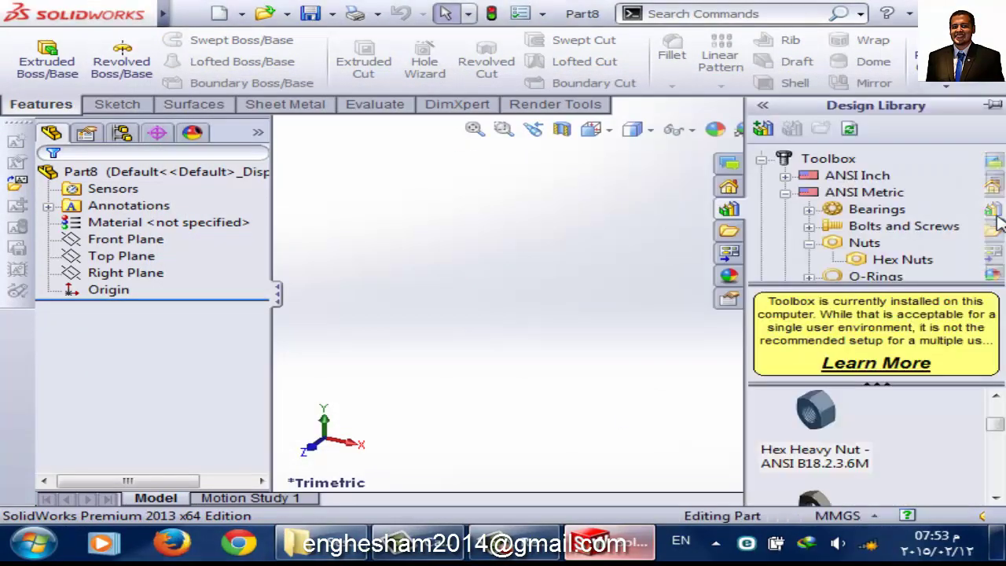
double_click(863, 193)
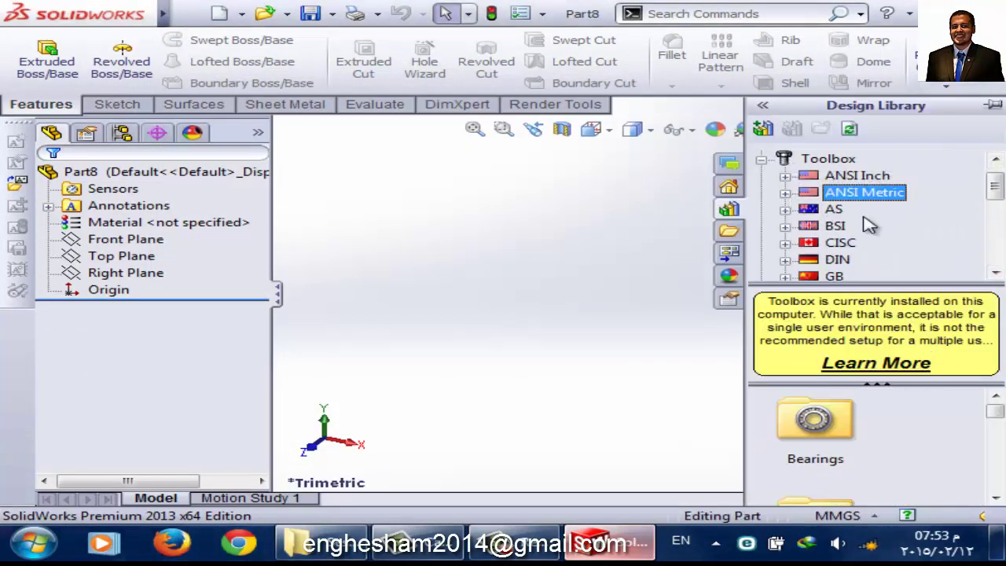
click(997, 497)
click(997, 497)
click(997, 498)
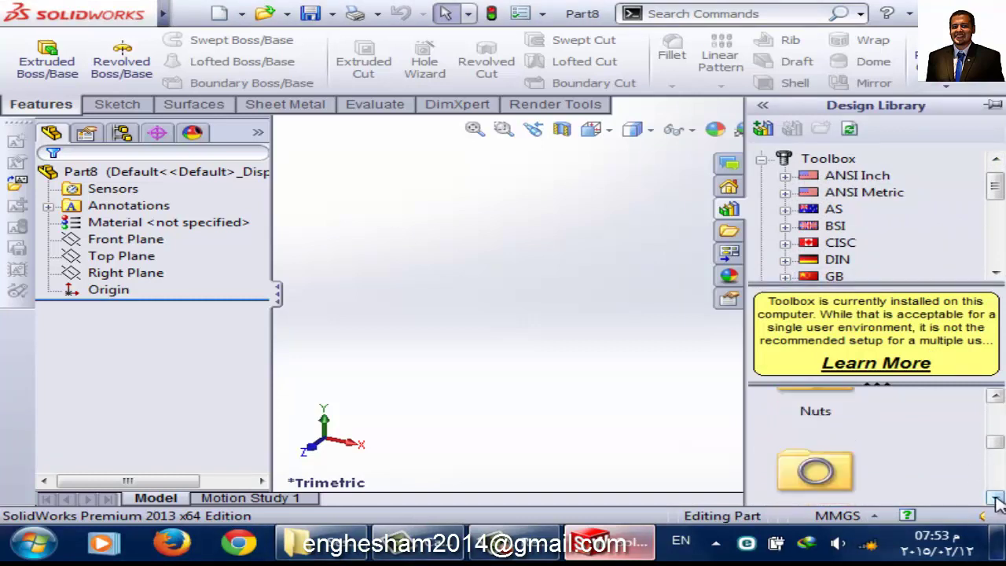
click(997, 499)
click(997, 499)
click(996, 499)
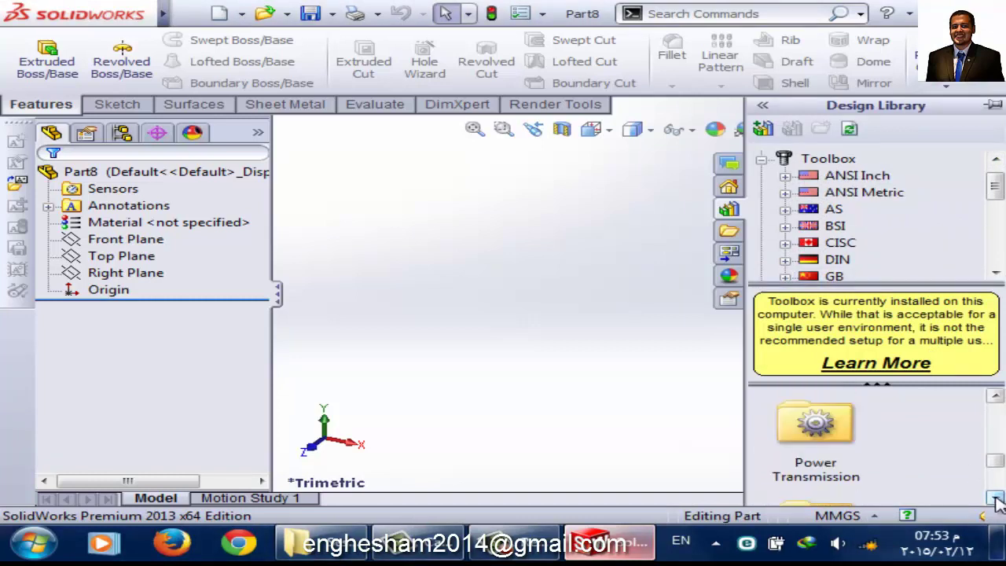
double_click(805, 440)
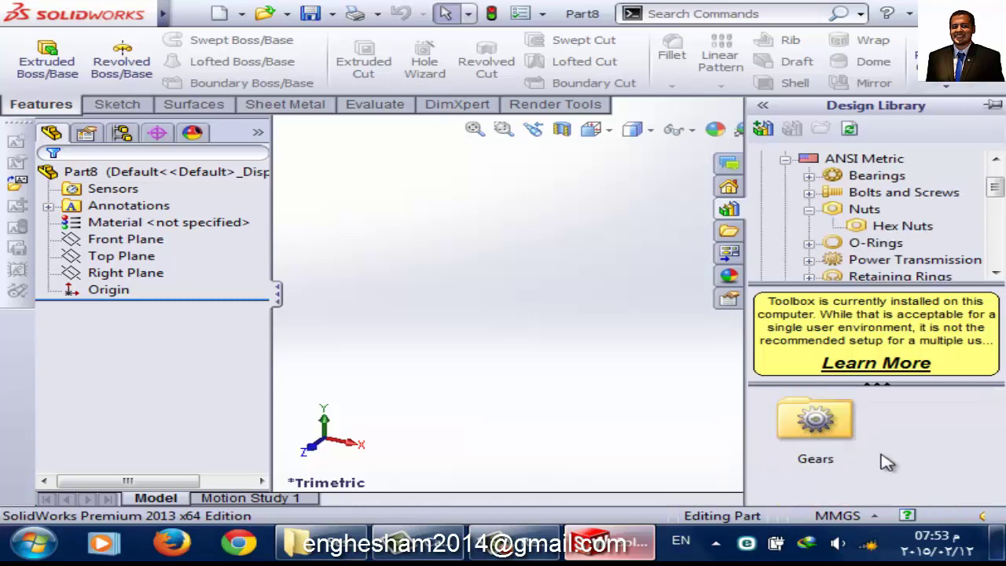
double_click(817, 429)
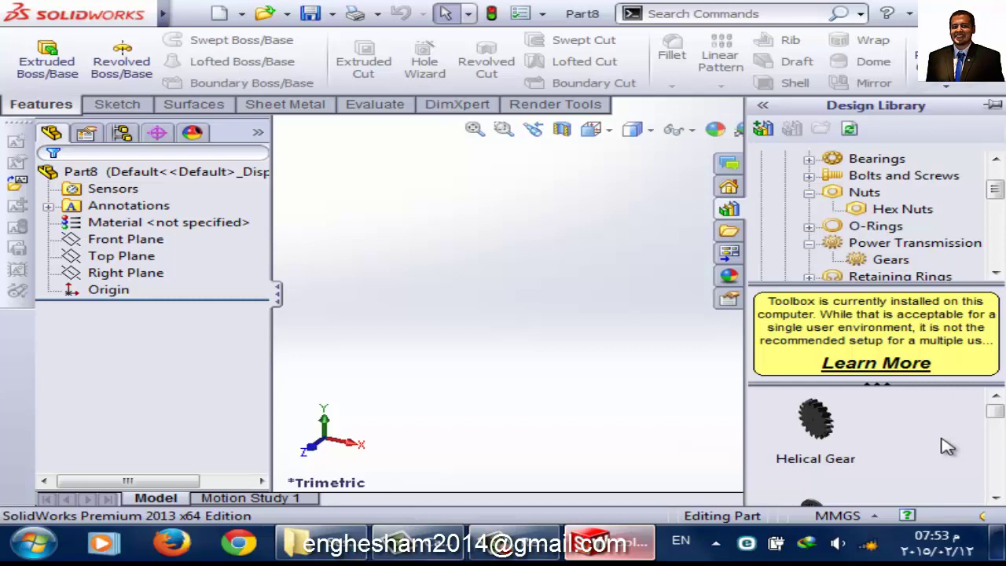
- Create a Helical Gear part, previewing it with module 5 and 10 teeth
click(995, 499)
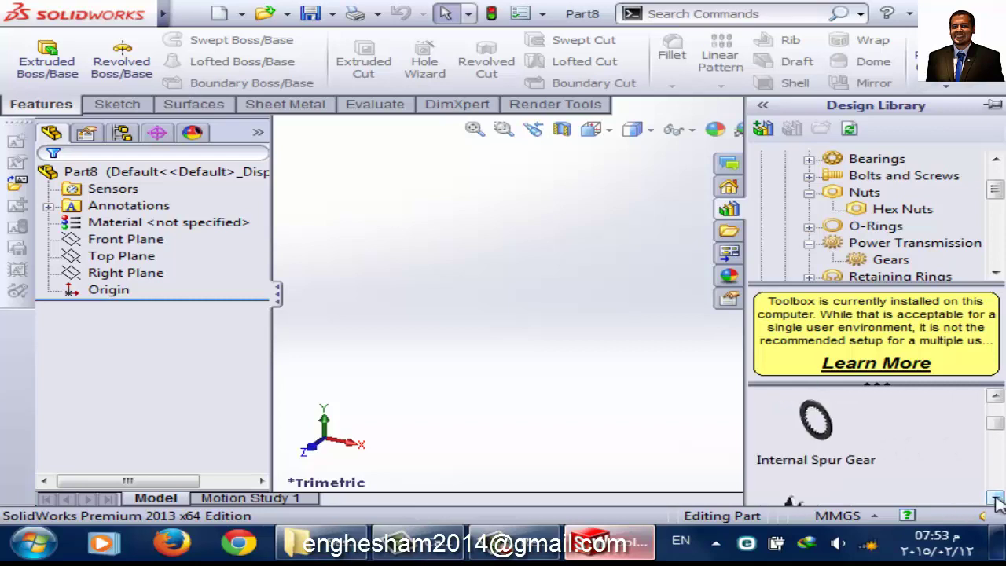
click(995, 498)
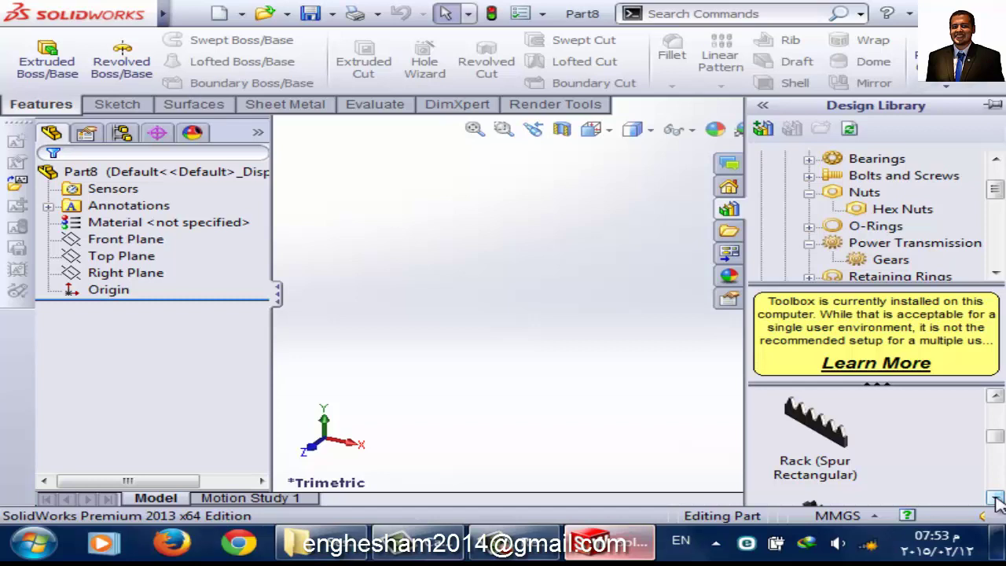
click(995, 498)
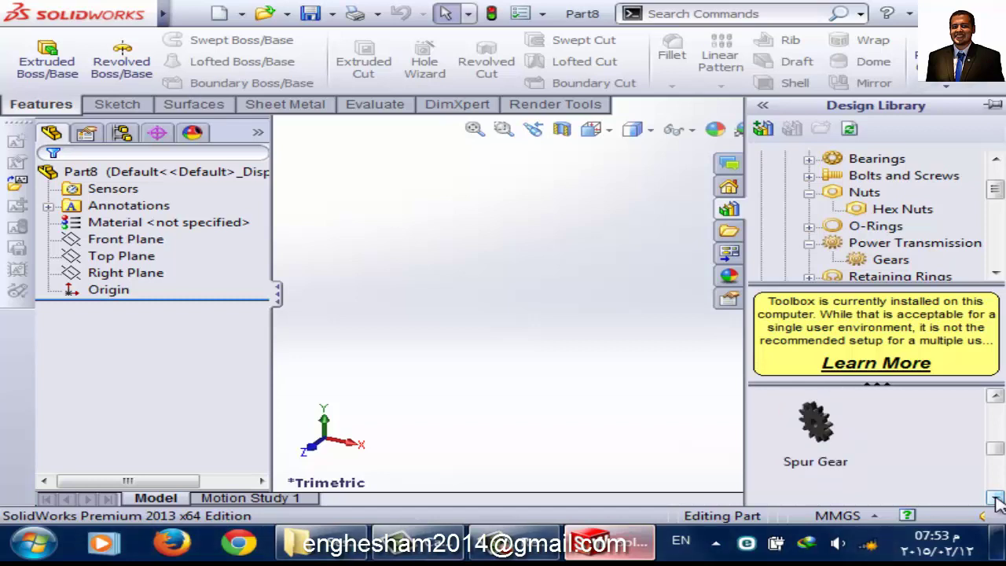
click(996, 498)
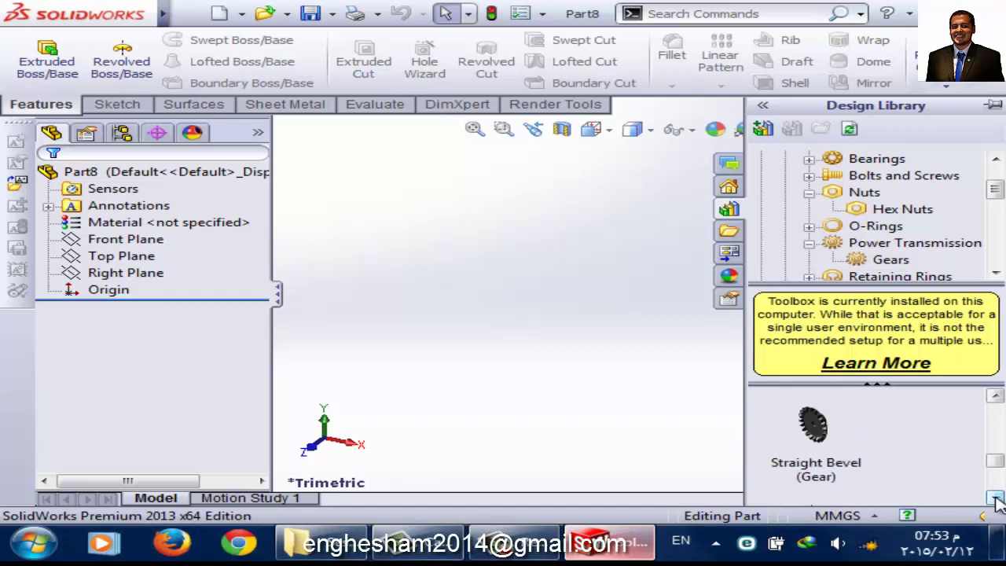
click(995, 499)
click(995, 498)
click(995, 498)
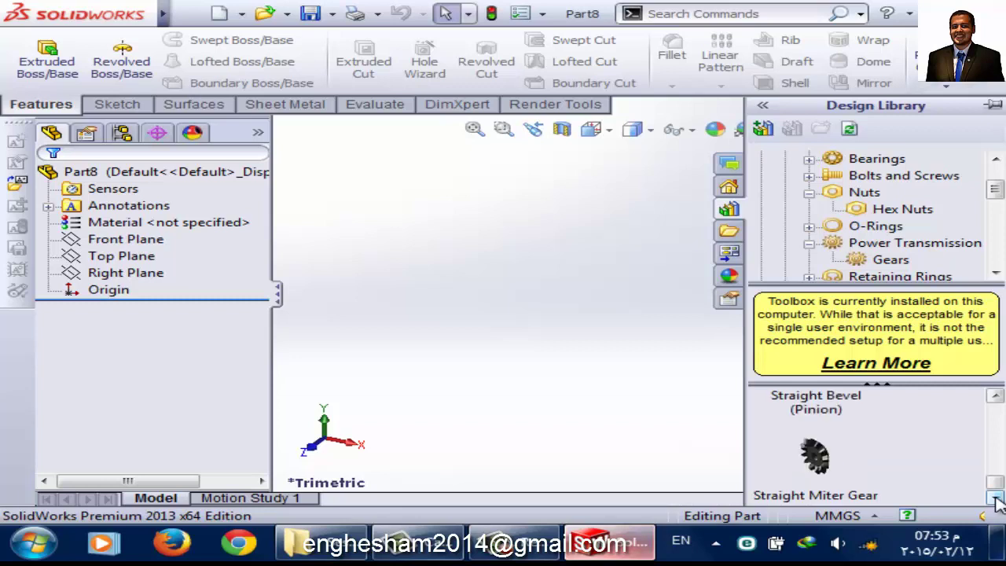
drag(996, 486, 990, 393)
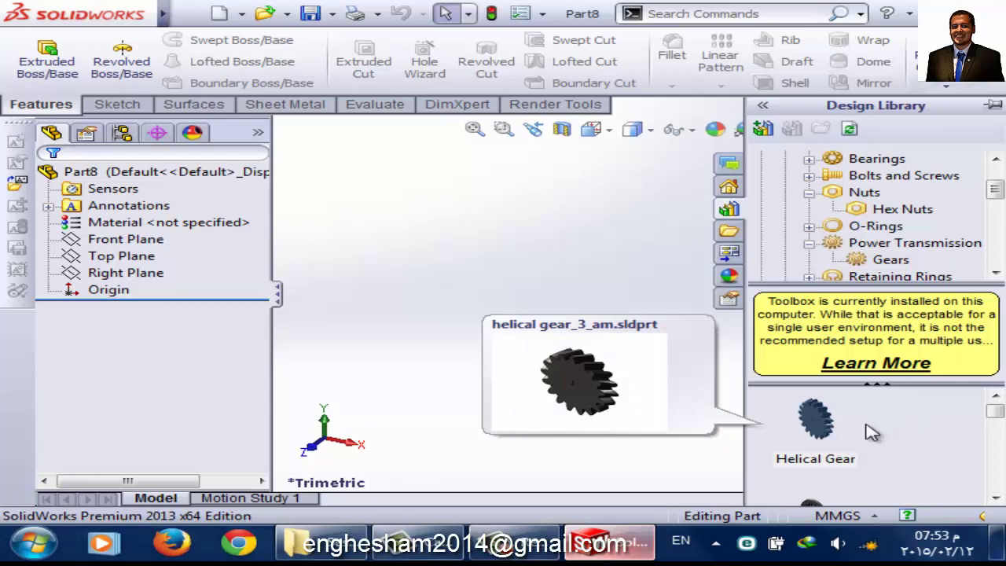
mouse_move(815, 424)
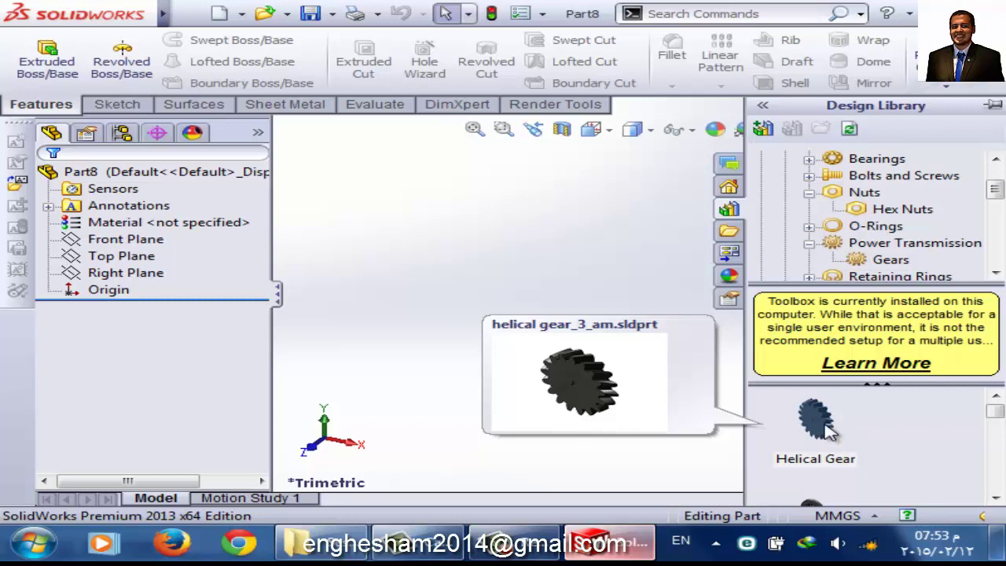
right_click(825, 429)
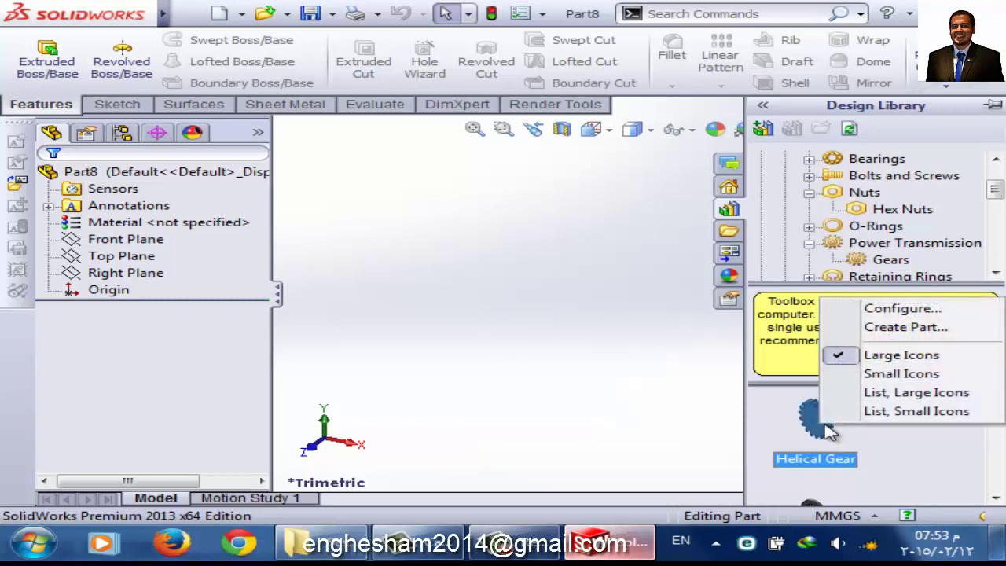
click(906, 327)
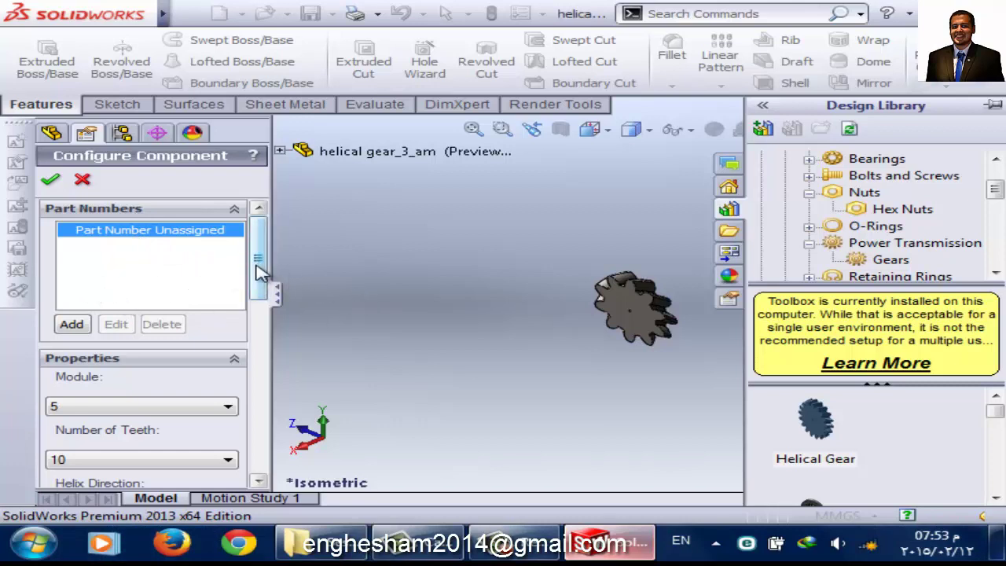
drag(259, 271, 258, 291)
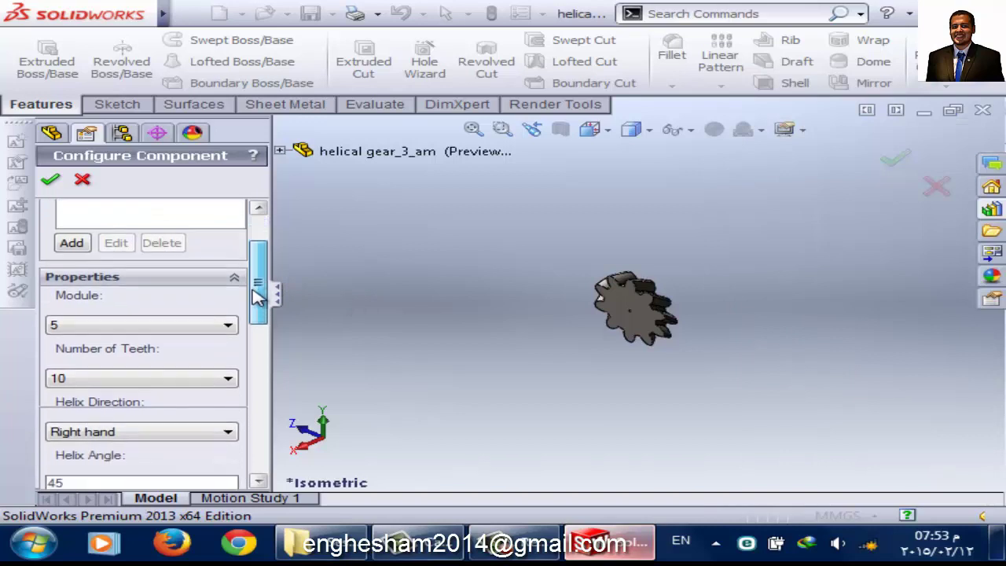
click(185, 330)
click(92, 190)
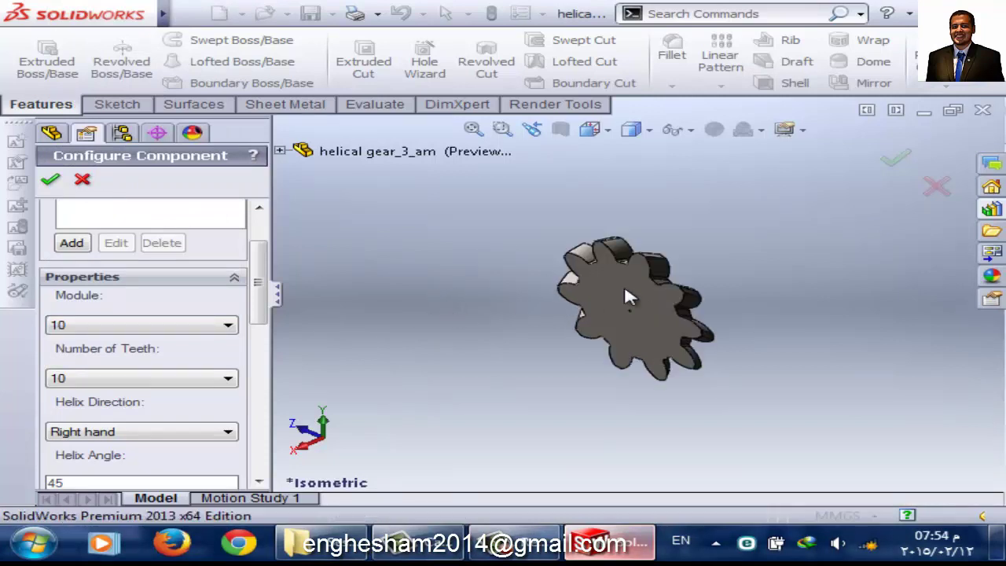
mouse_move(625, 291)
middle_down()
mouse_move(581, 327)
mouse_move(641, 334)
middle_up()
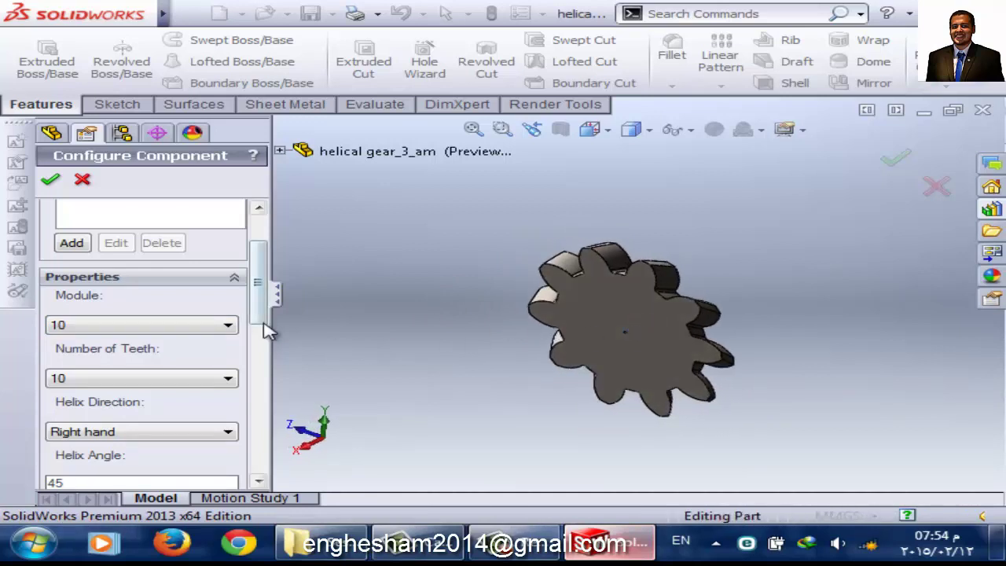
drag(261, 318, 259, 336)
click(165, 303)
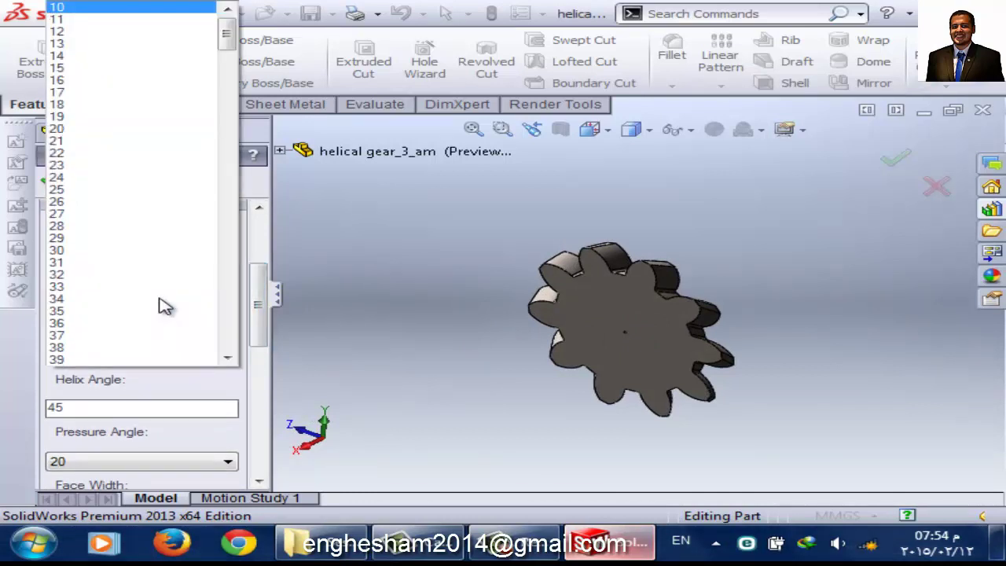
click(82, 130)
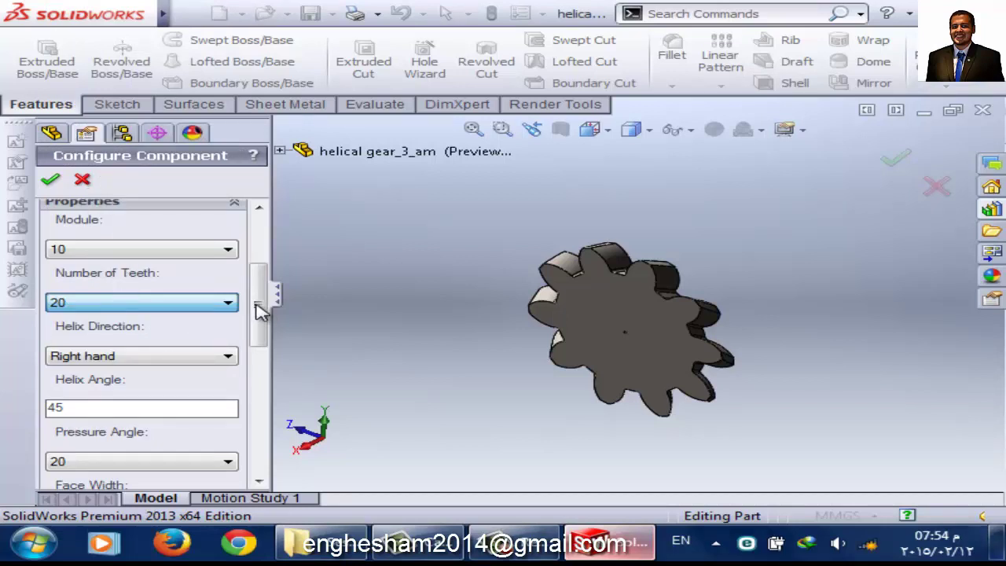
scroll(251, 317, down, 2)
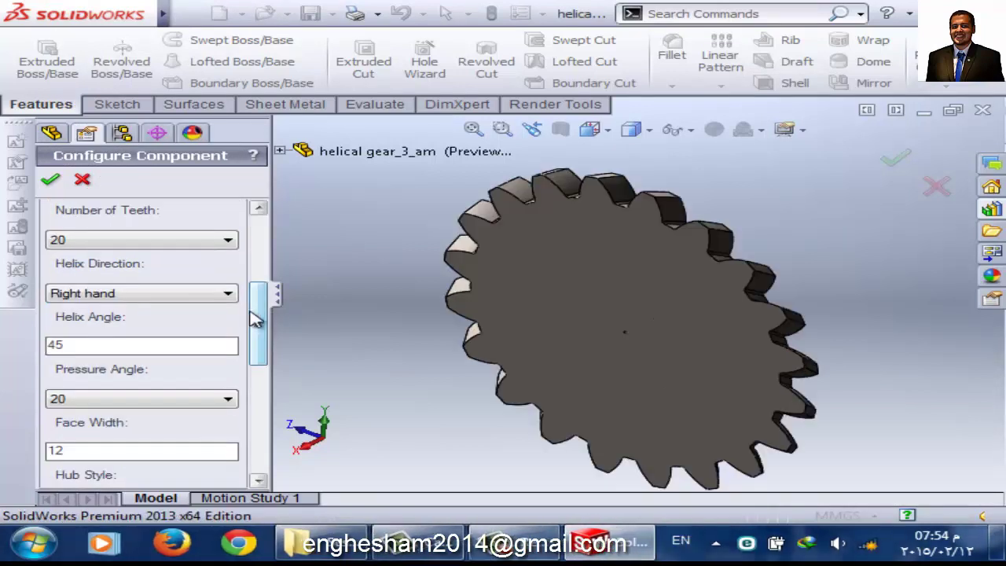
scroll(264, 327, down, 1)
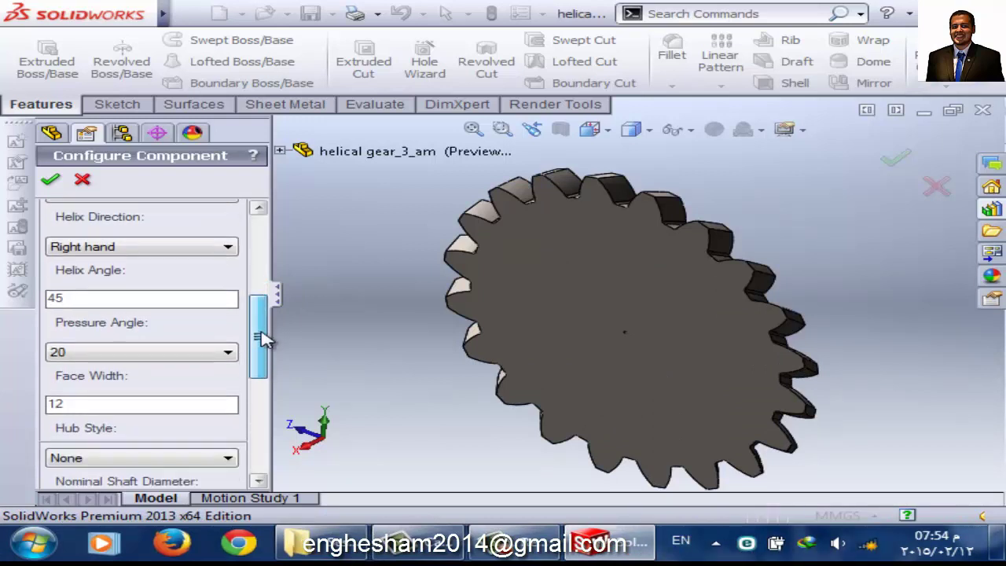
scroll(262, 332, down, 1)
click(227, 333)
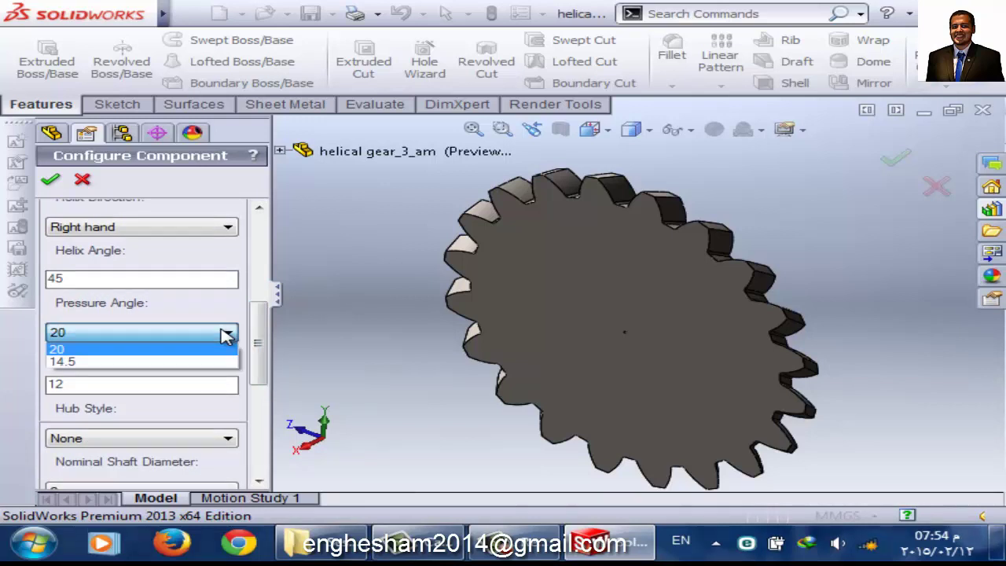
click(226, 335)
scroll(266, 350, down, 1)
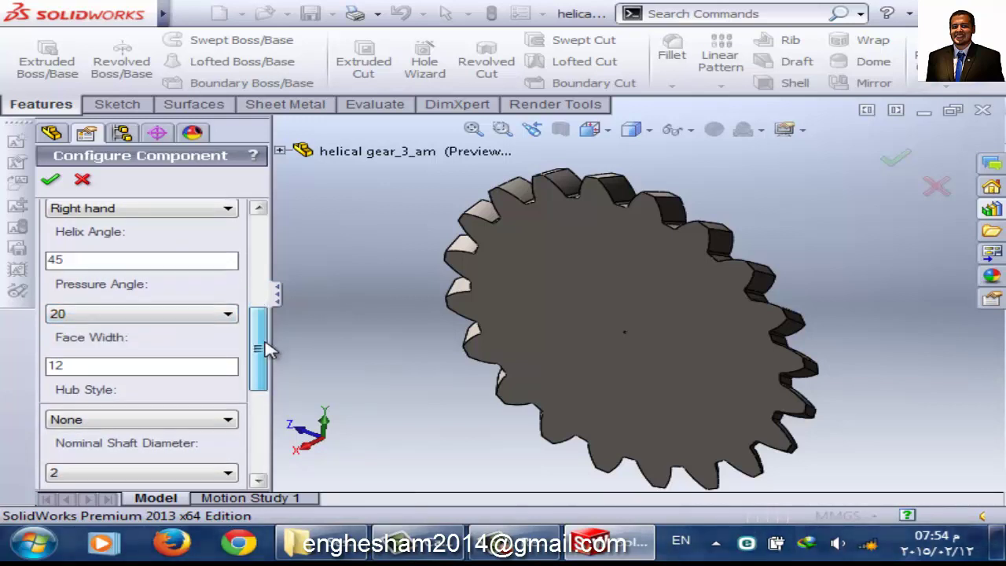
scroll(266, 350, down, 1)
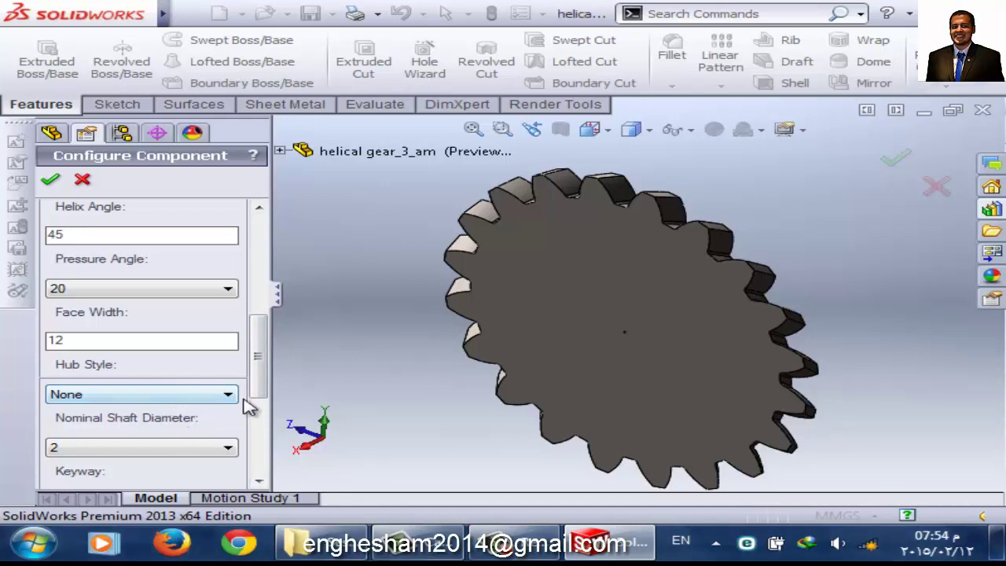
- Set the gear's nominal shaft diameter to 40, after briefly trying 10
drag(257, 375, 243, 408)
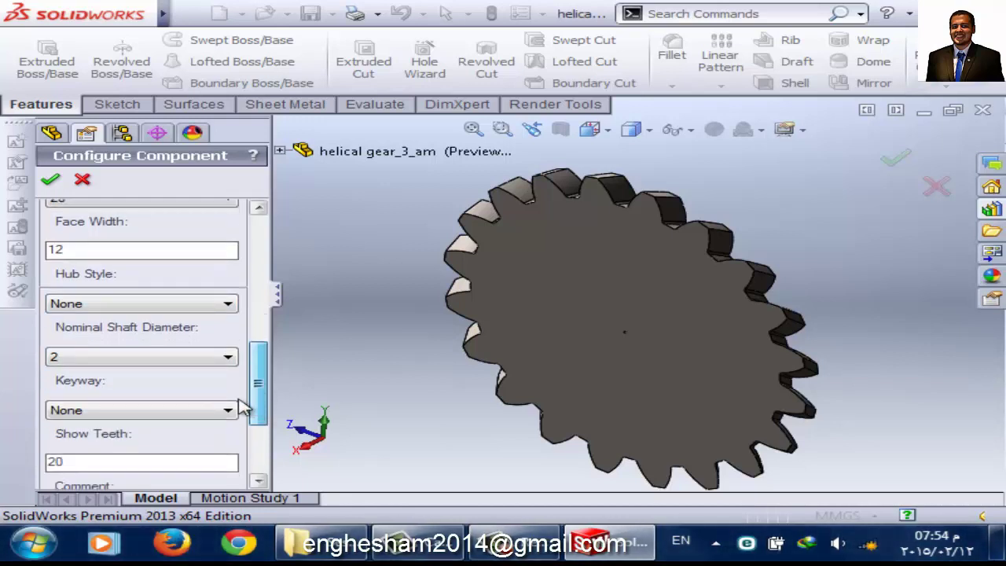
click(179, 356)
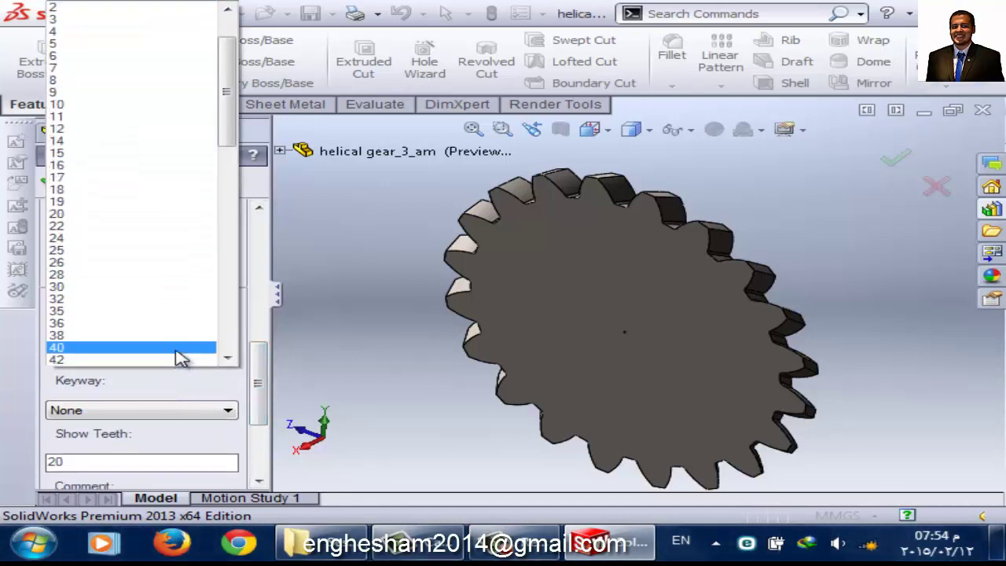
click(94, 106)
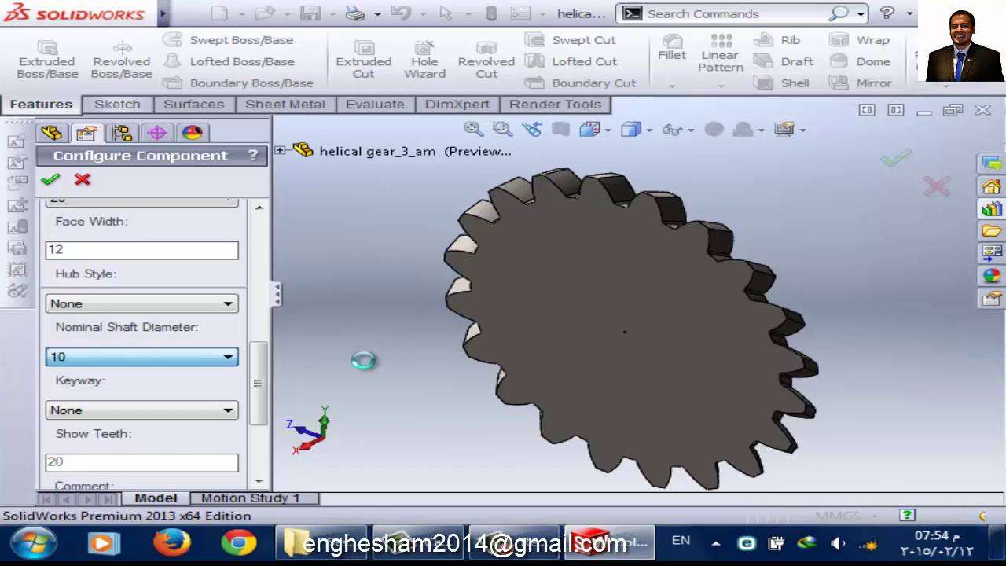
click(67, 358)
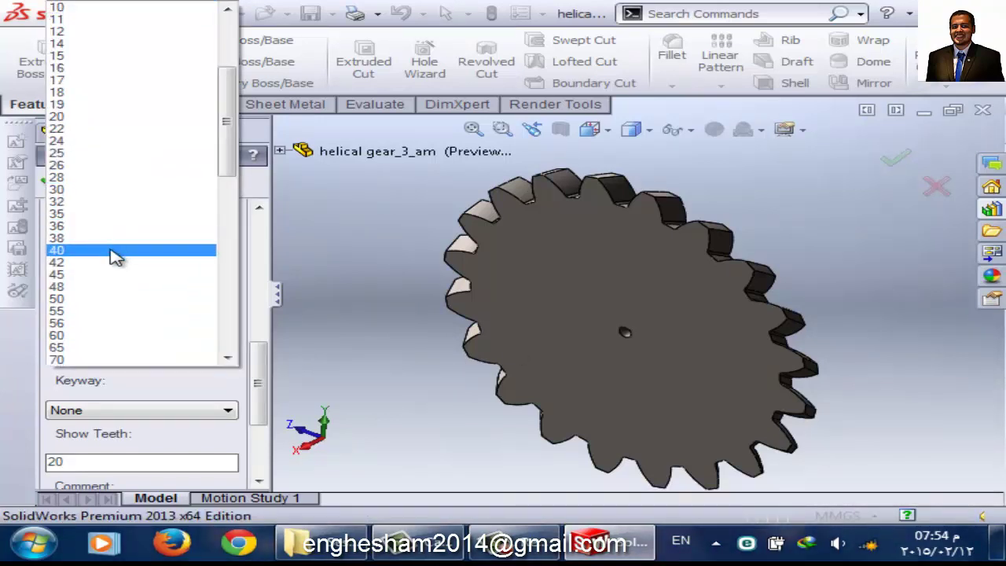
click(99, 252)
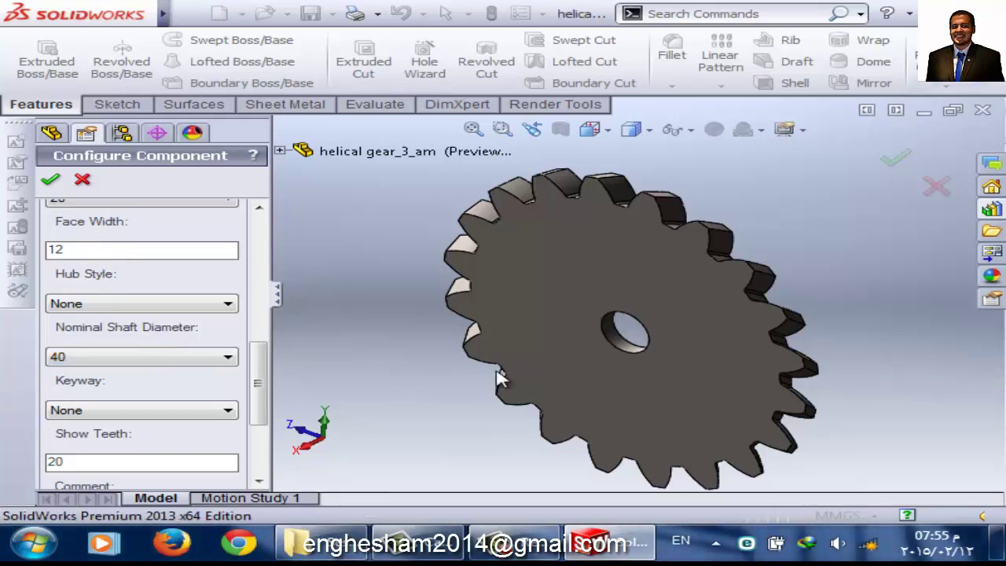
- Try a one-side hub, orbit to inspect it, then set Hub Style back to None
click(214, 315)
click(126, 335)
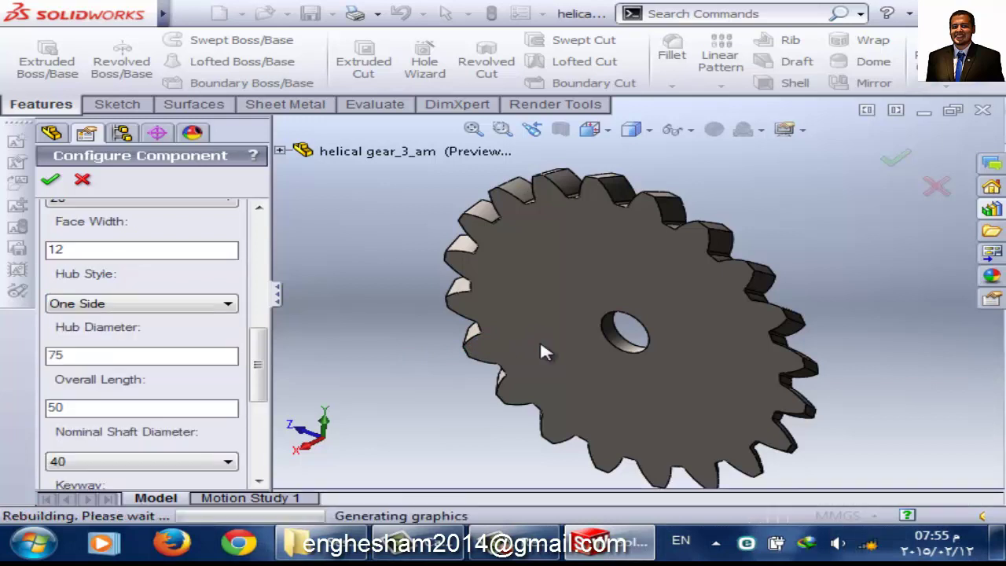
middle_drag(541, 343, 480, 358)
middle_drag(464, 360, 550, 370)
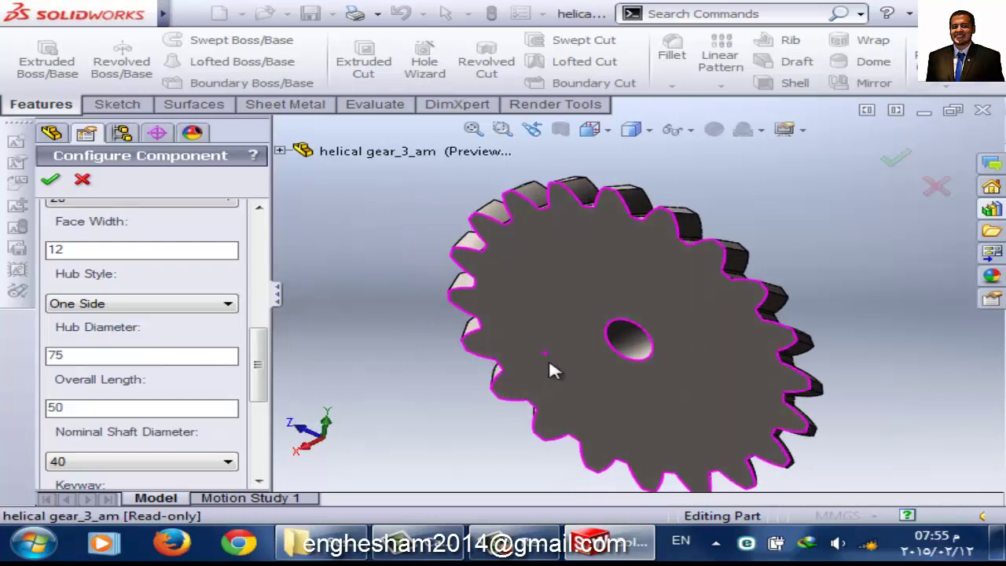
click(209, 303)
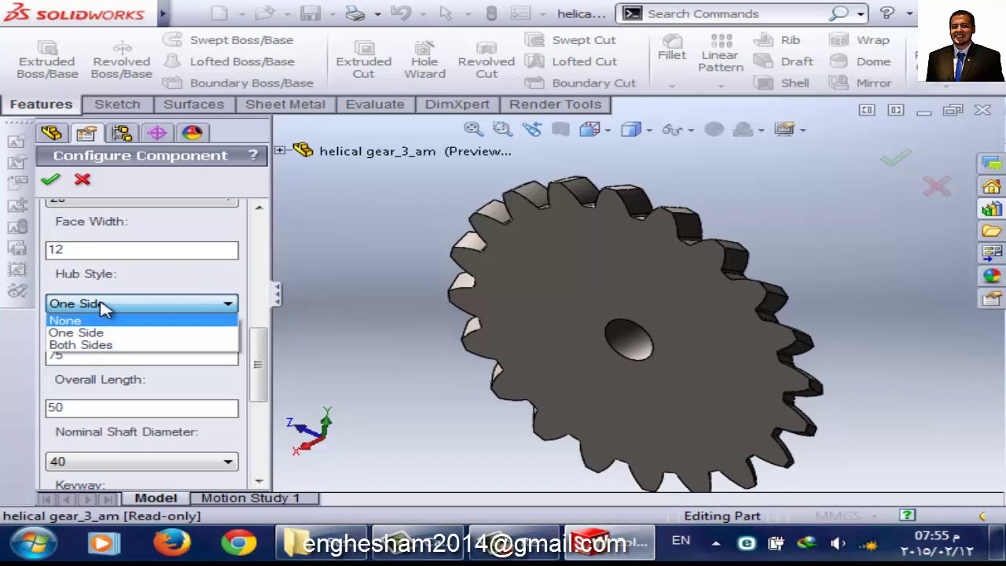
click(69, 322)
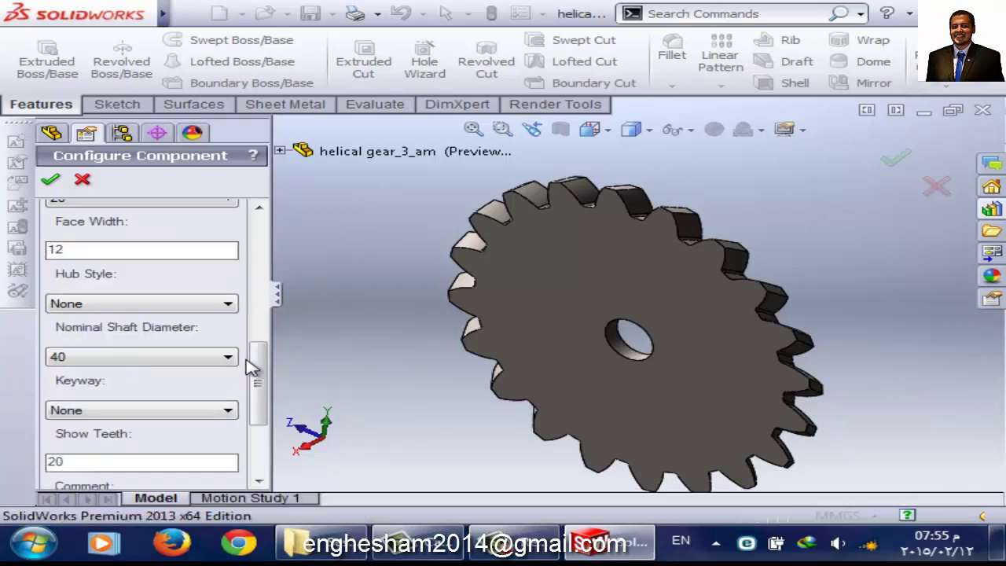
drag(259, 369, 259, 404)
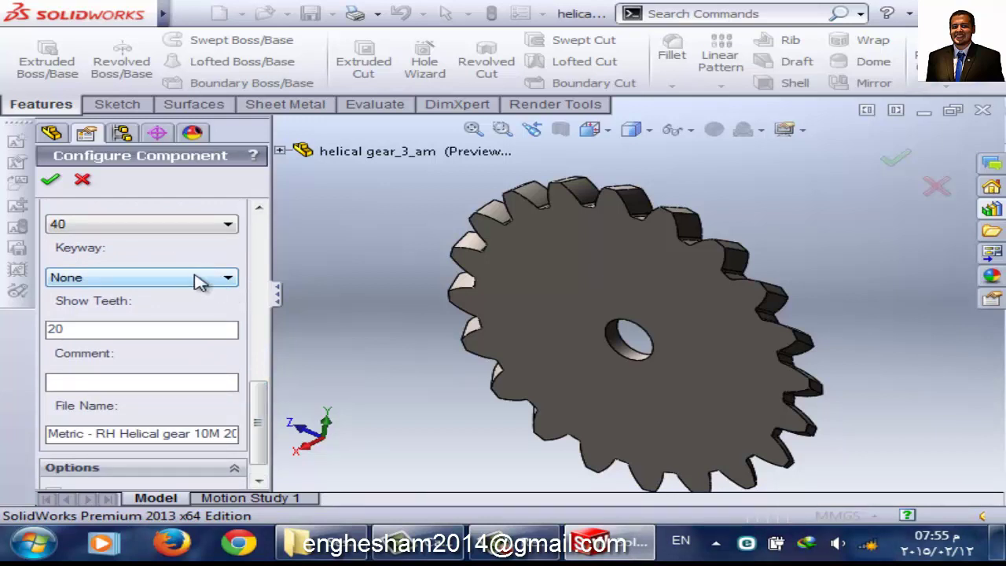
- Cut a Rectangular(1) keyway into the gear's 40 bore and refresh the preview
click(196, 280)
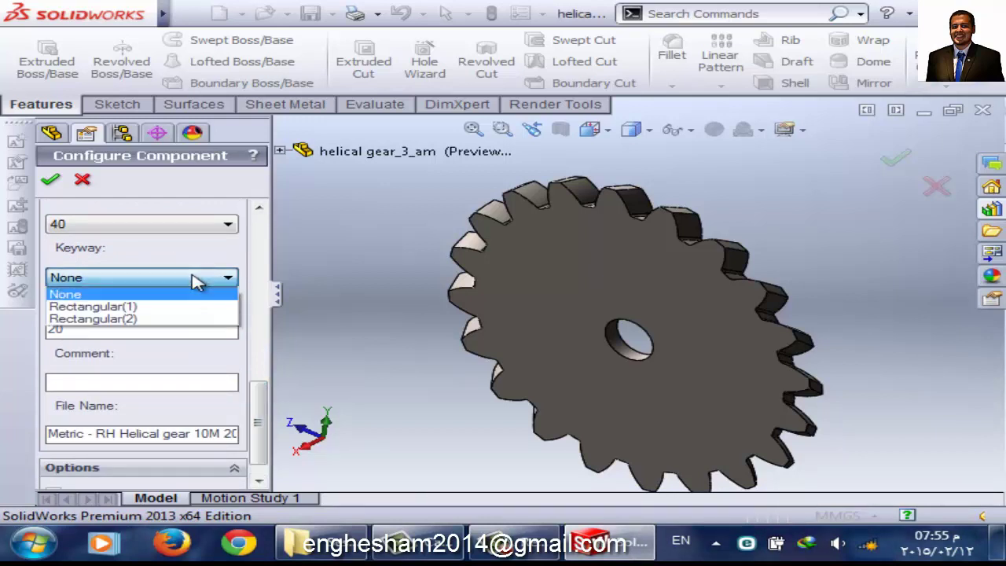
click(157, 307)
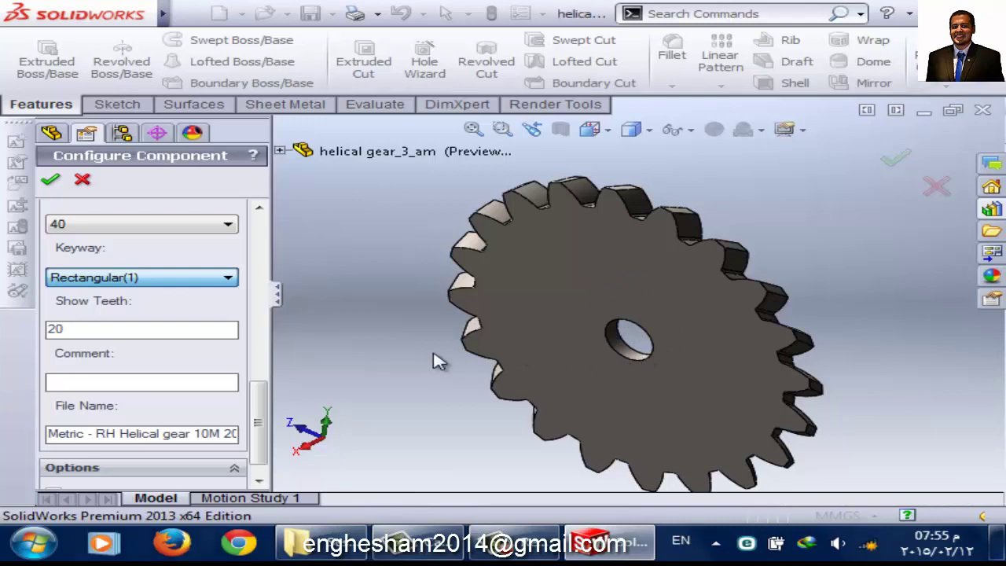
click(389, 352)
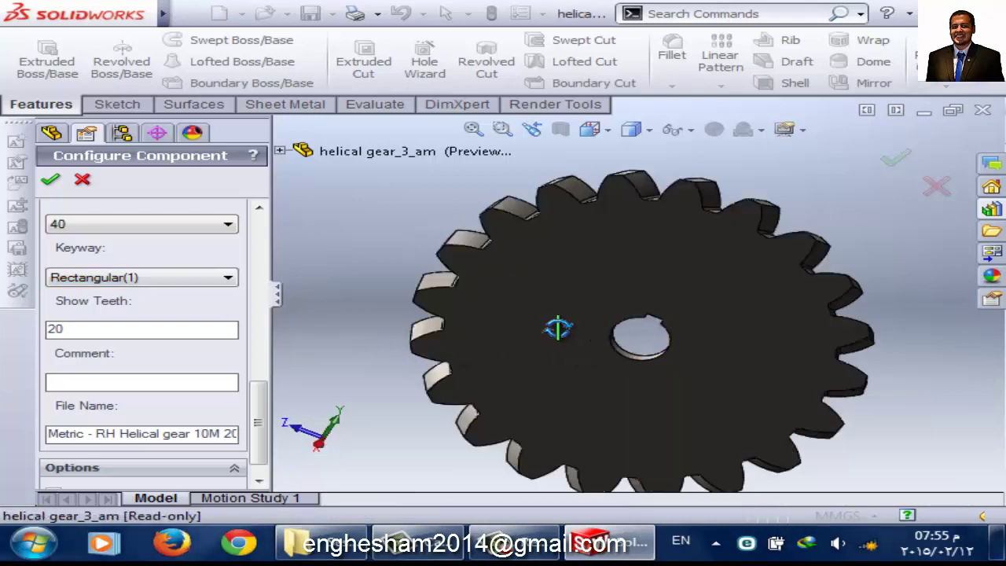
- Orbit the gear to face the bore head-on and change the keyway to Rectangular(2)
mouse_move(552, 326)
middle_down()
mouse_move(584, 242)
mouse_move(606, 254)
mouse_move(611, 242)
middle_up()
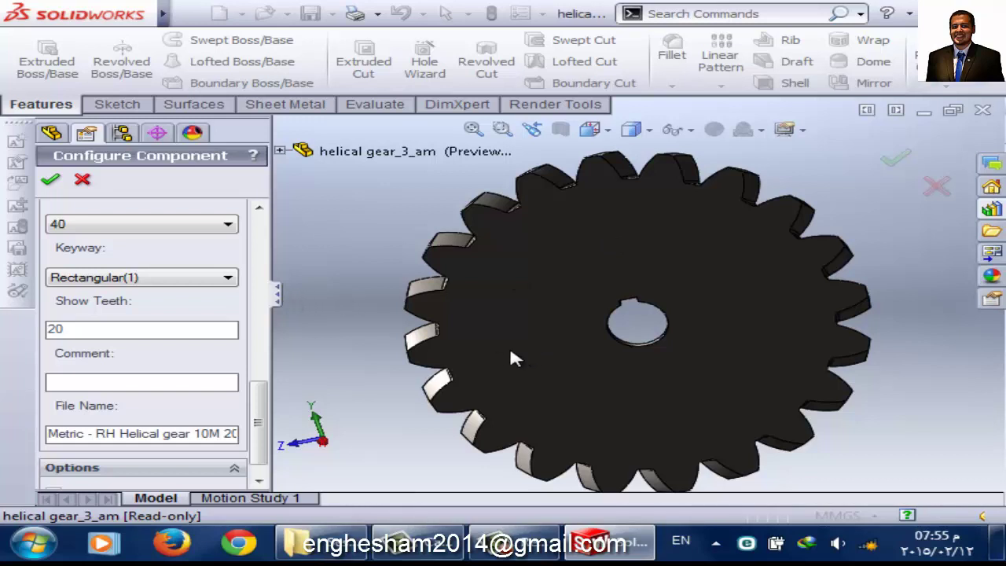
click(105, 282)
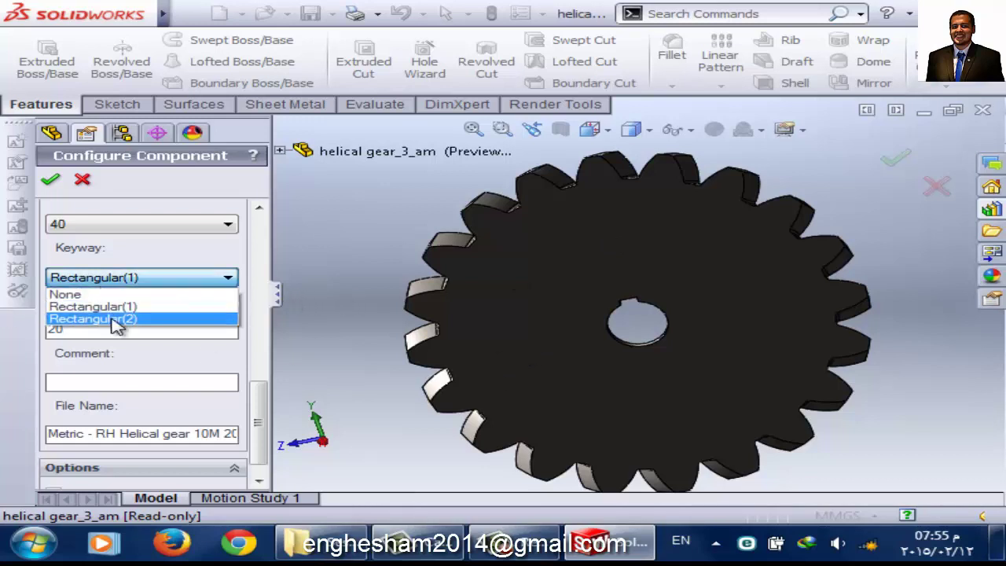
click(114, 319)
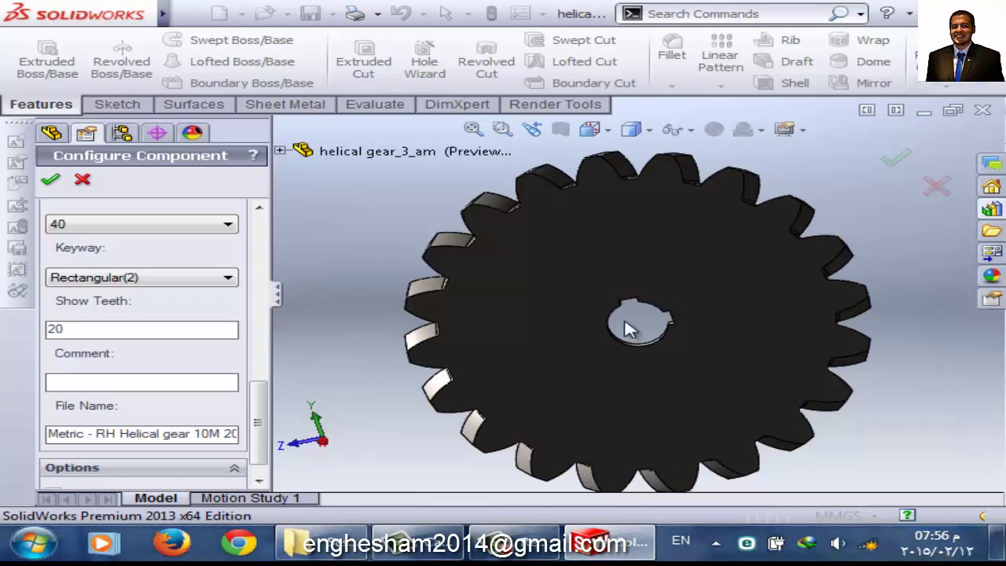
- Accept the module 10, 20-tooth helical gear configuration from the top of Configure Component
drag(258, 393, 256, 218)
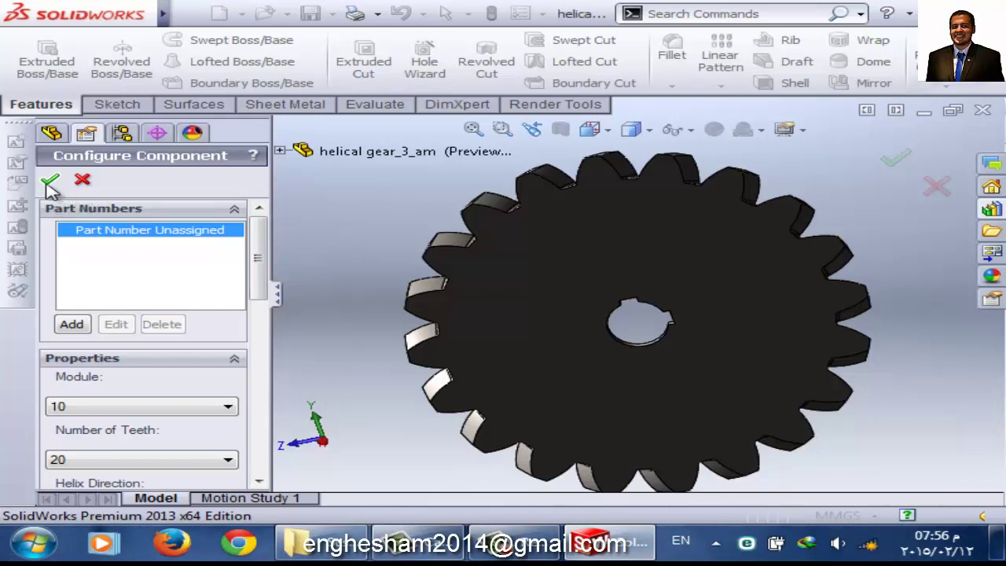
click(47, 183)
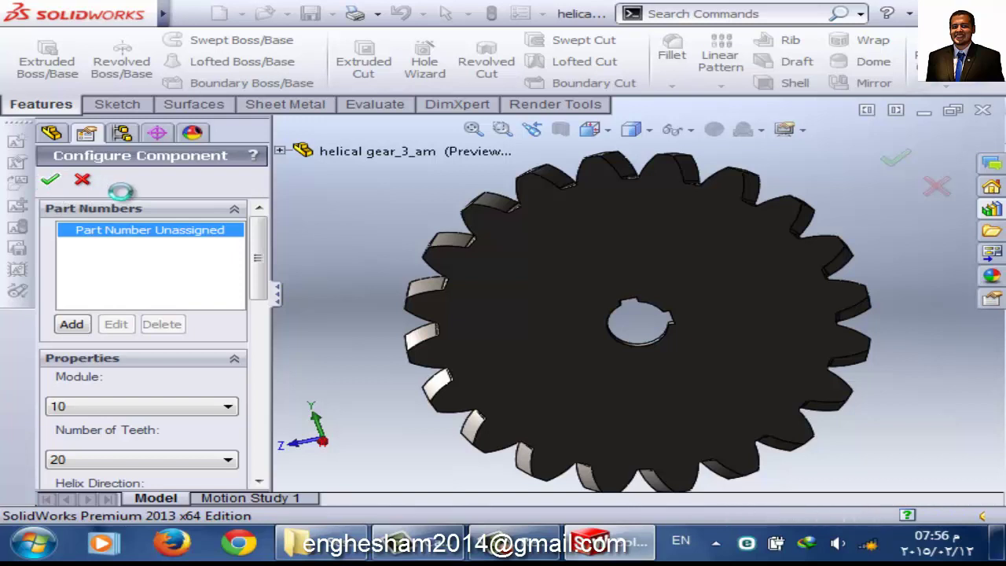
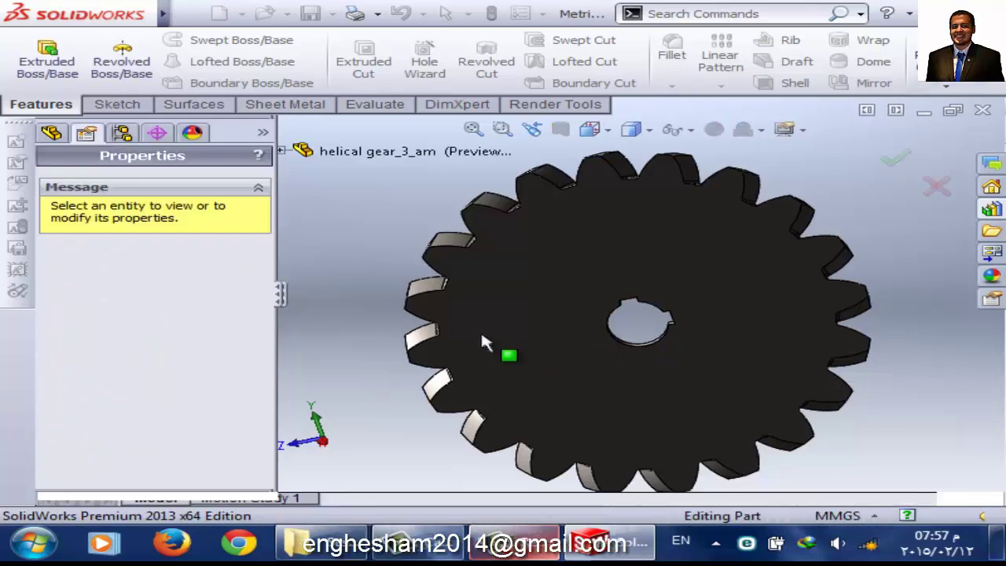
- Close the gear, Part8, hex nut and hex screw documents
click(51, 133)
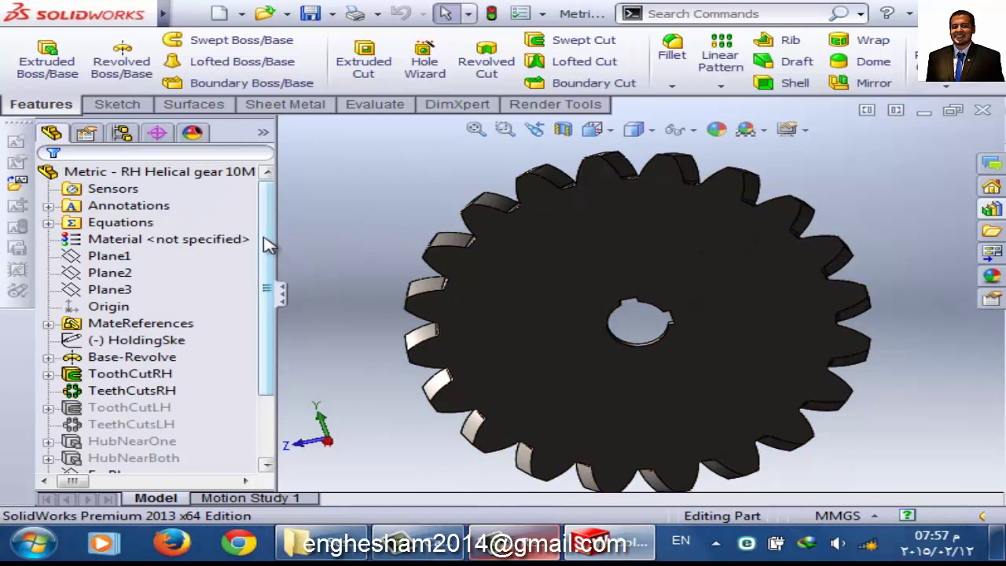
mouse_move(267, 244)
mouse_down()
mouse_move(246, 275)
mouse_move(257, 332)
mouse_up()
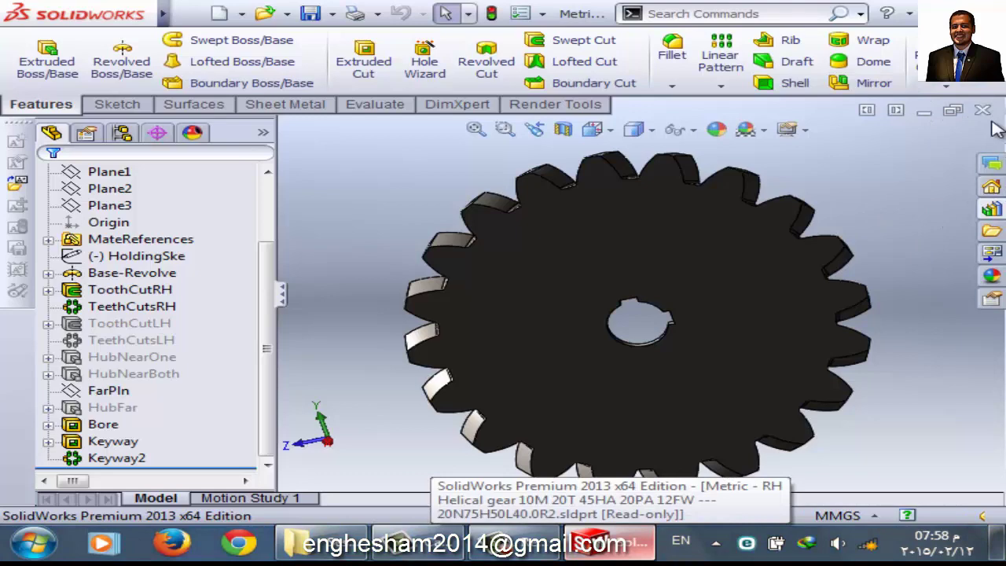
click(982, 110)
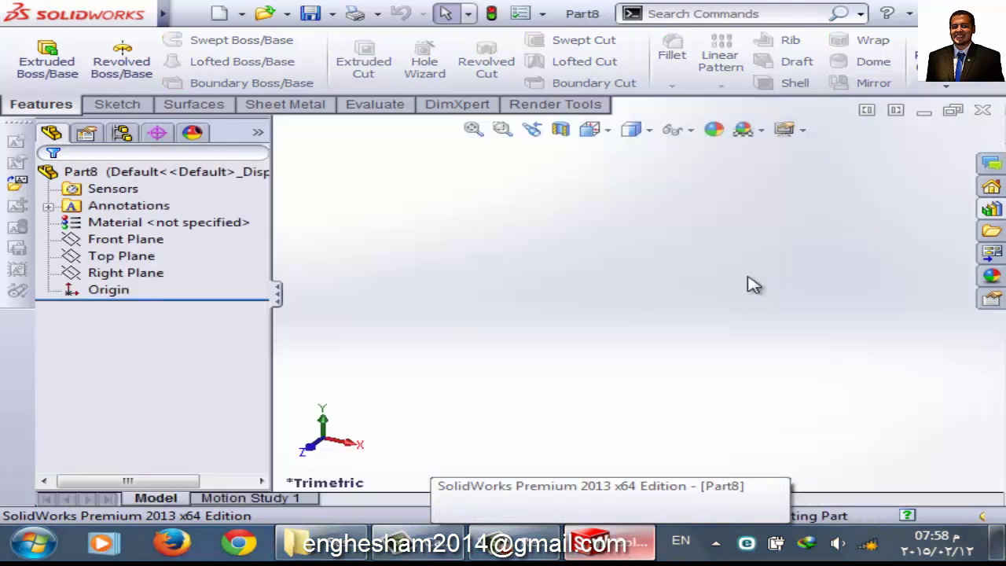
click(983, 110)
click(982, 112)
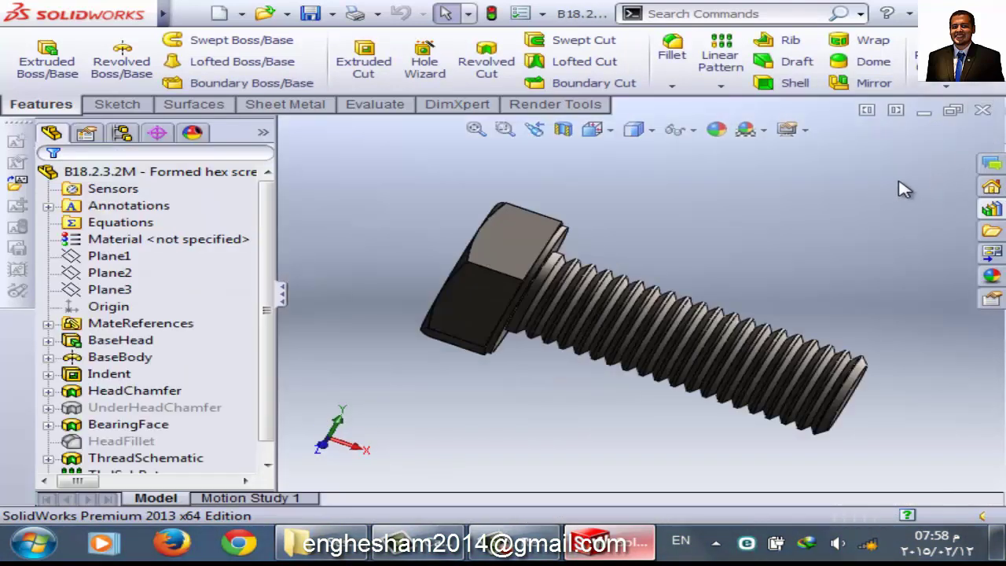
click(983, 111)
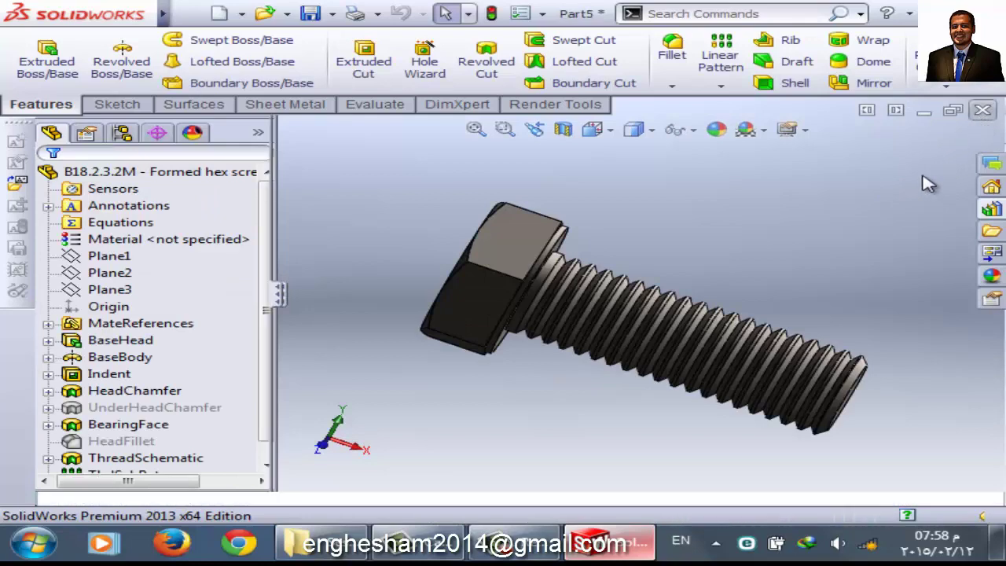
- Close Part5, the Part4 helix and the Part3 loft, discarding their unsaved changes
click(982, 111)
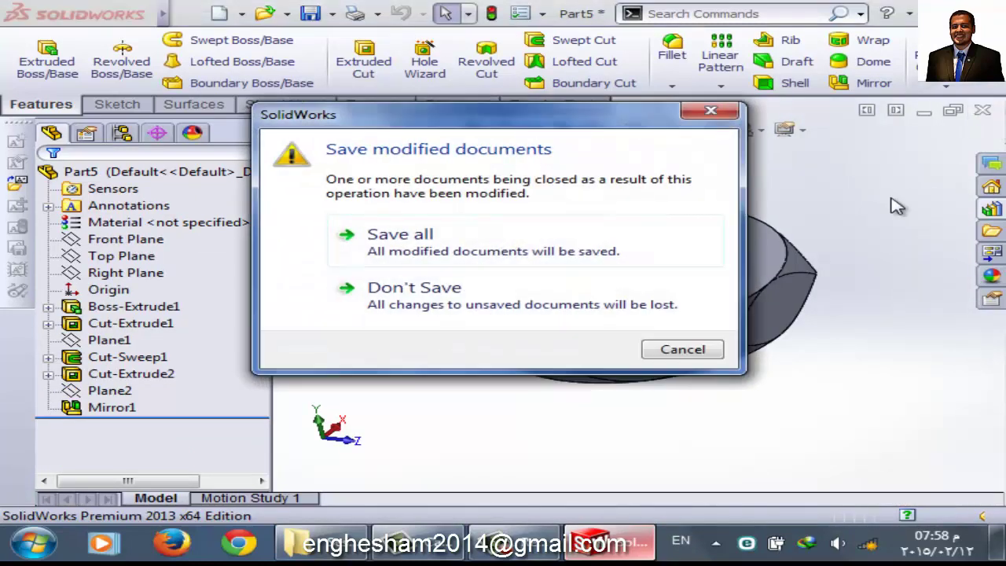
click(495, 305)
click(983, 111)
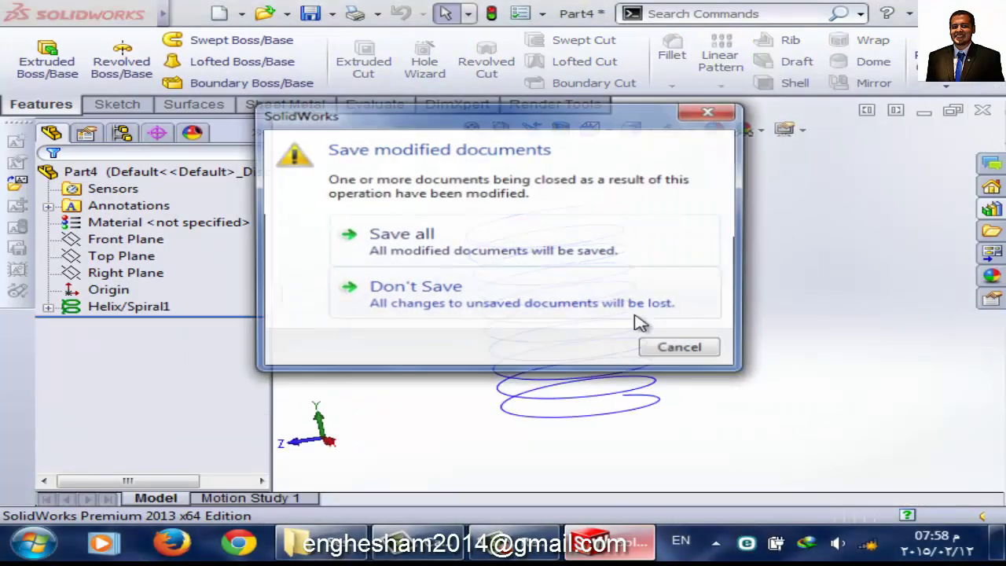
click(564, 312)
click(983, 111)
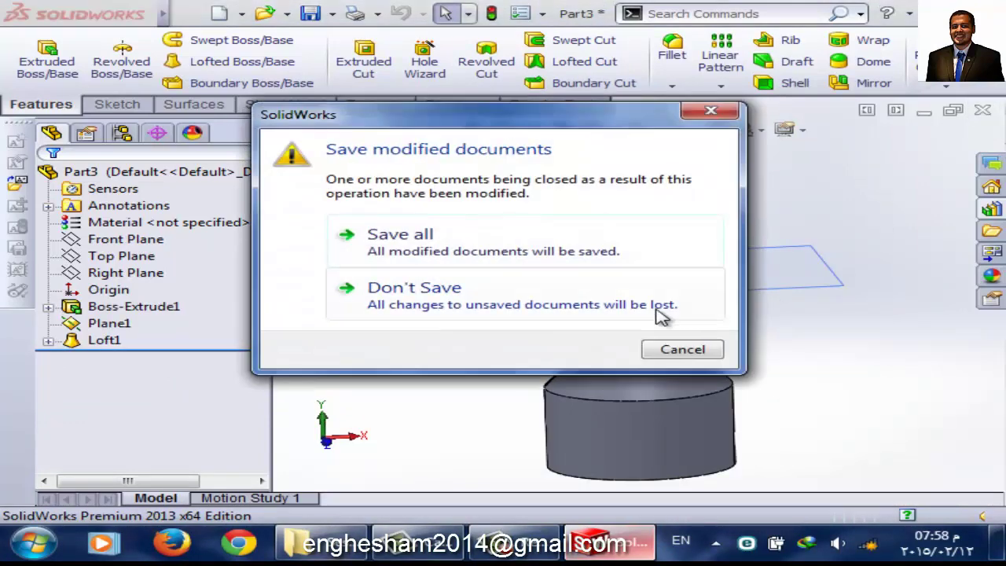
click(613, 313)
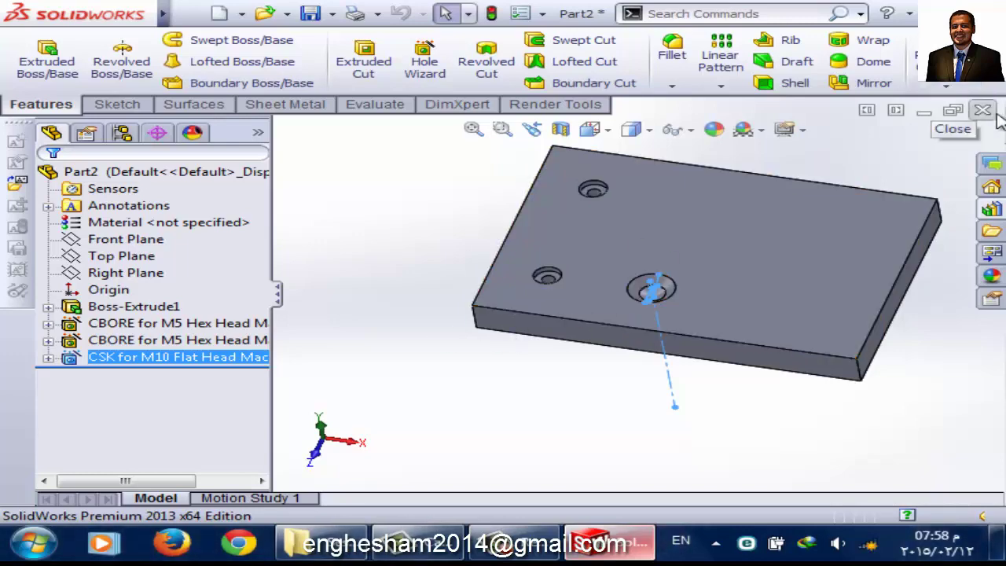
- Close the Part2 plate, part 5 and Part1 without saving
click(982, 111)
click(481, 305)
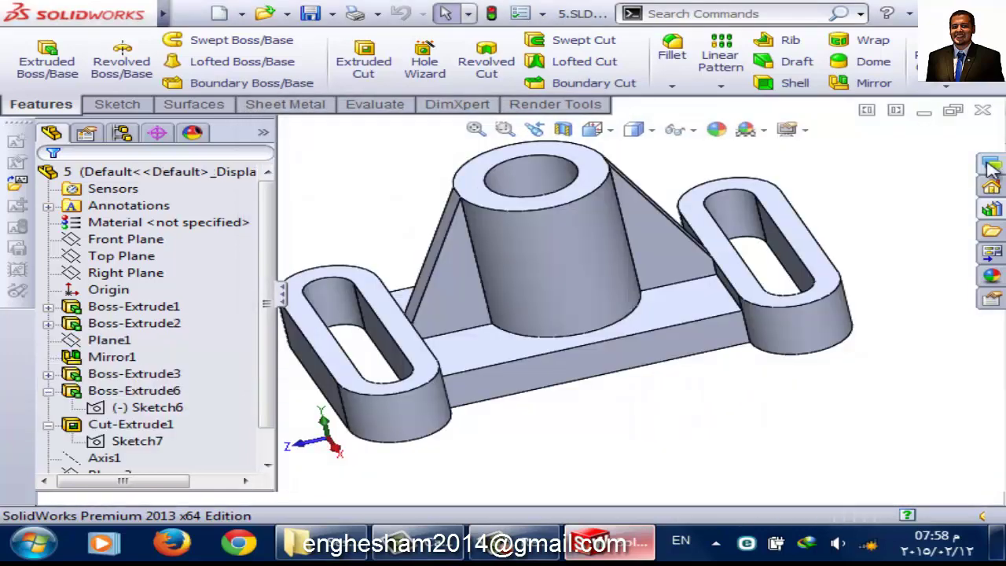
click(982, 110)
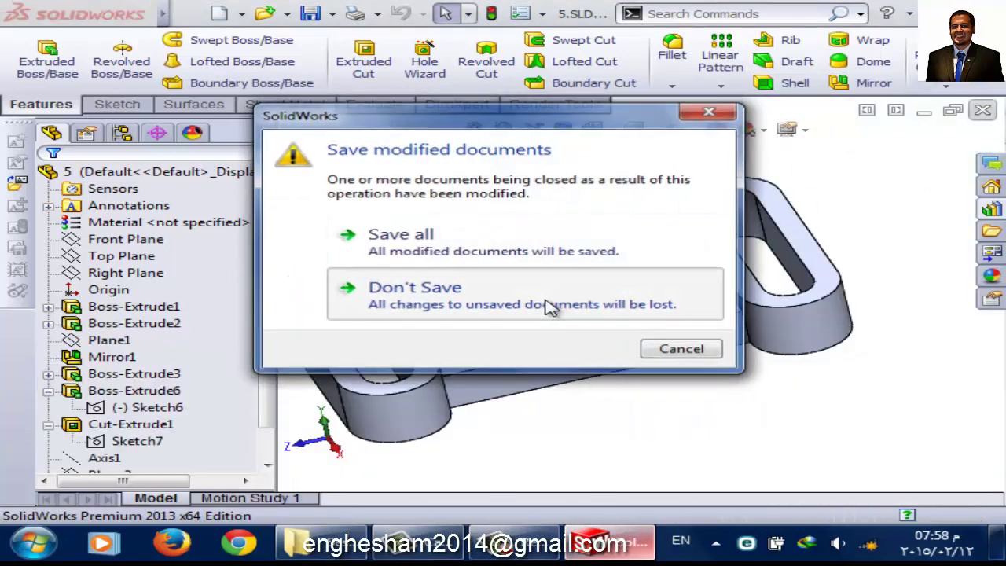
click(606, 306)
click(982, 110)
click(707, 314)
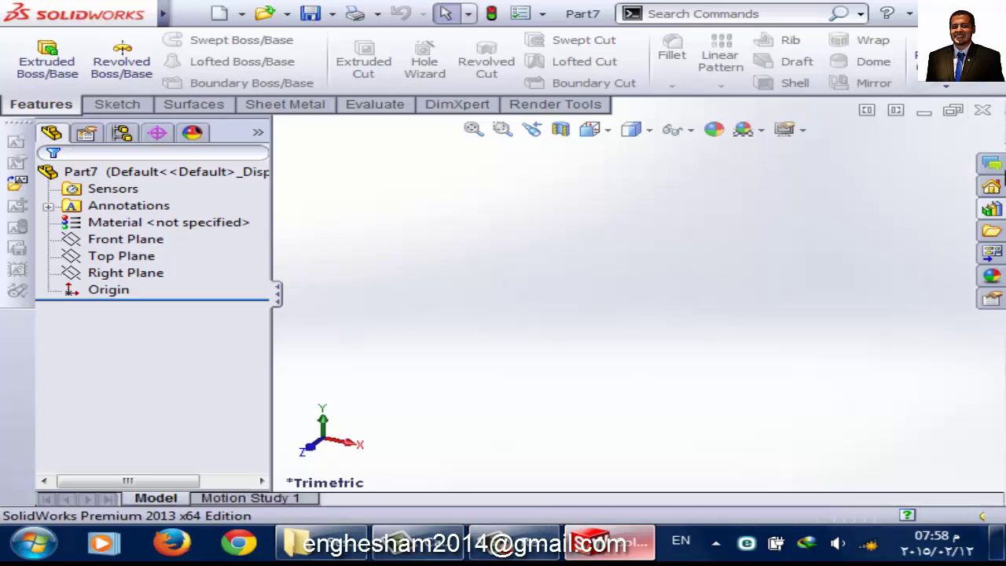
- Close the empty Part7 and start a new blank part document
click(982, 111)
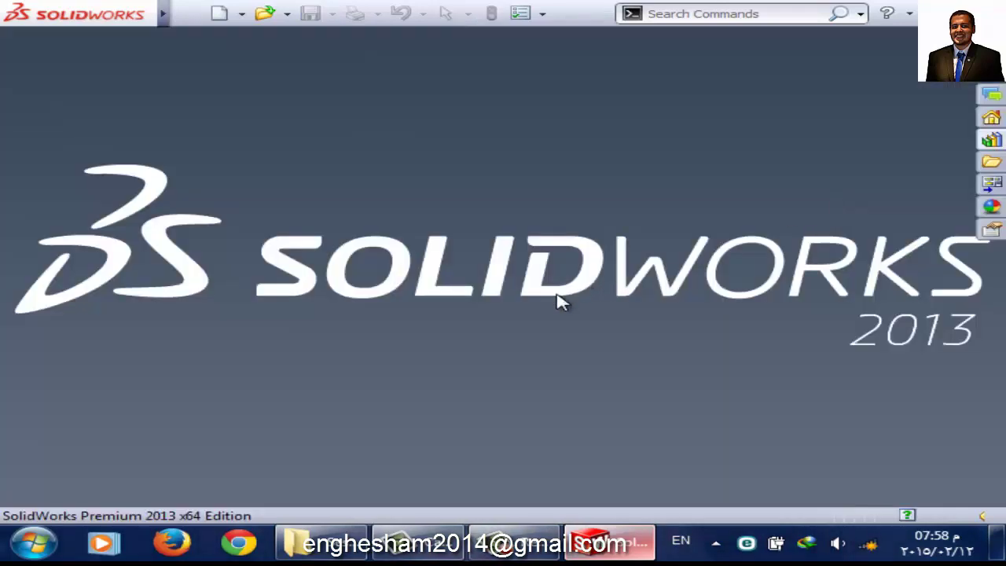
click(223, 16)
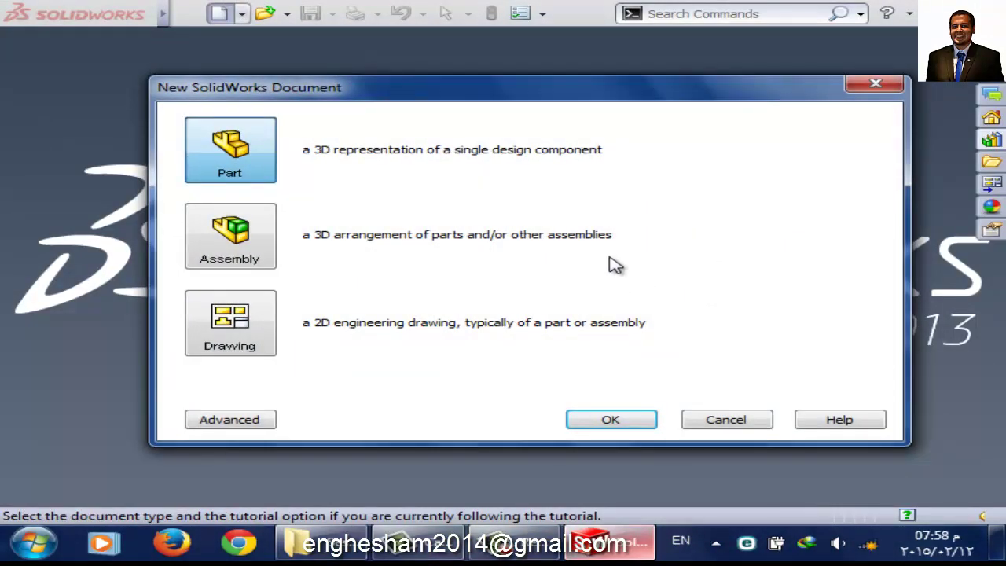
click(611, 413)
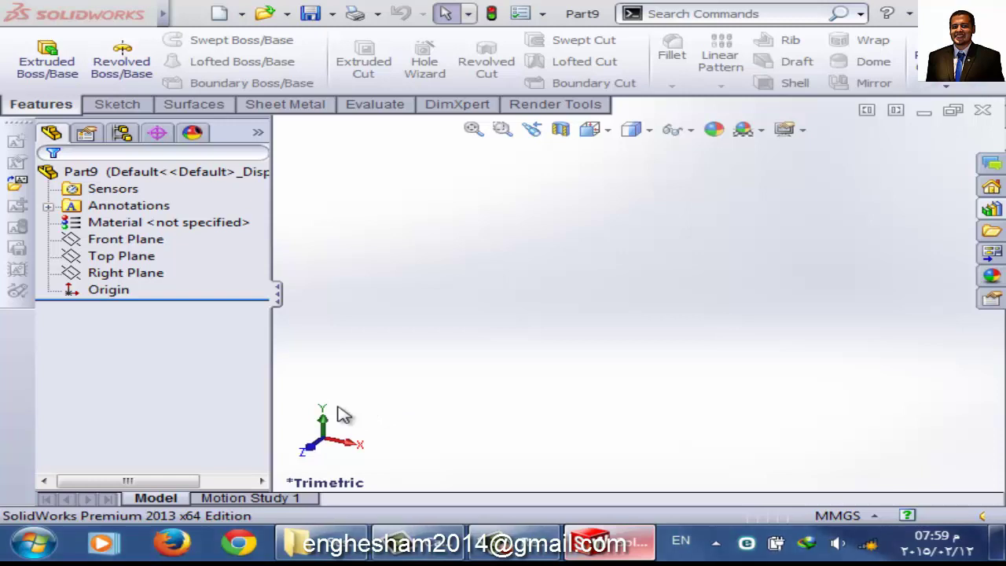
- In the Design Library, expand ANSI Metric Bearings and open the Ball Bearings folder
click(991, 209)
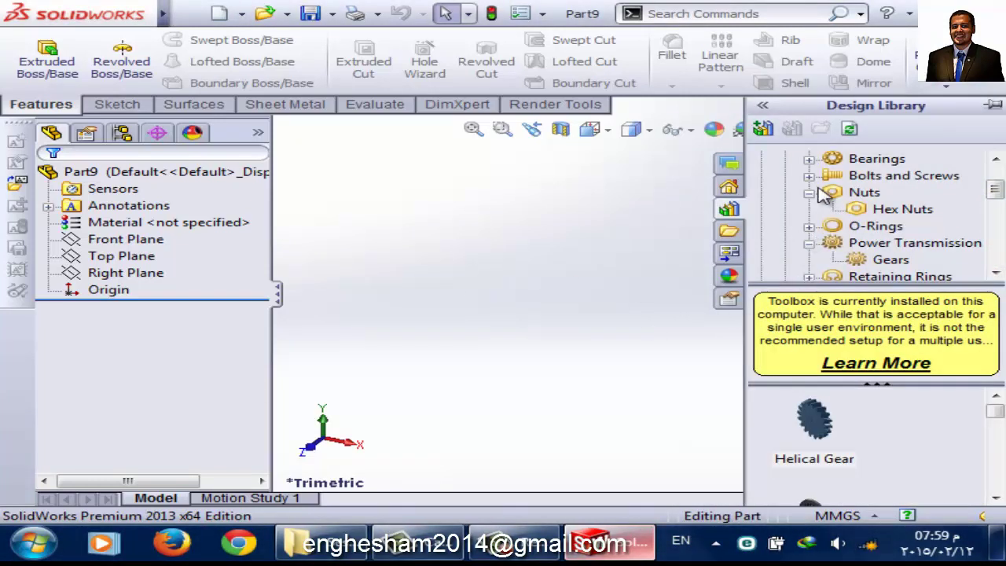
click(808, 244)
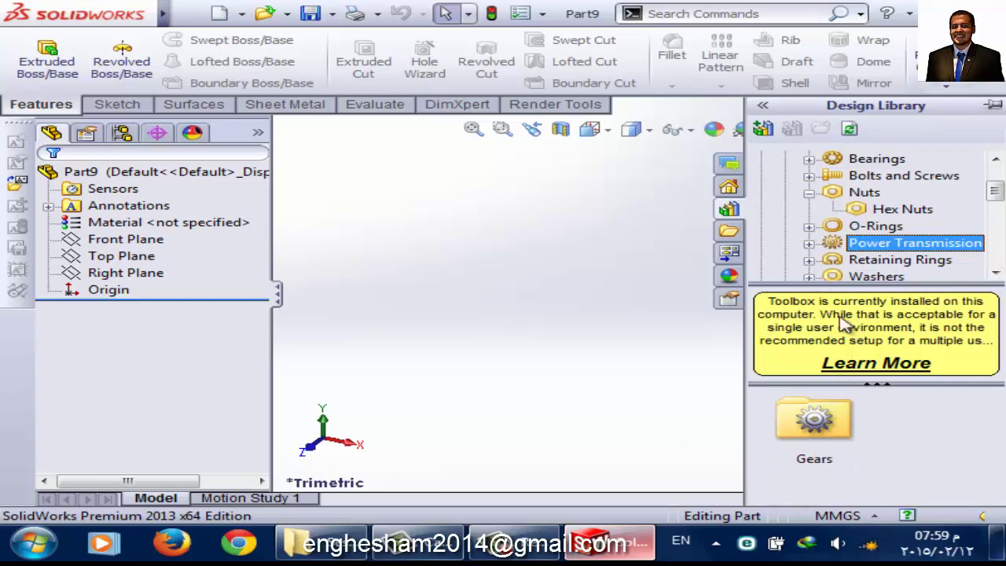
click(809, 192)
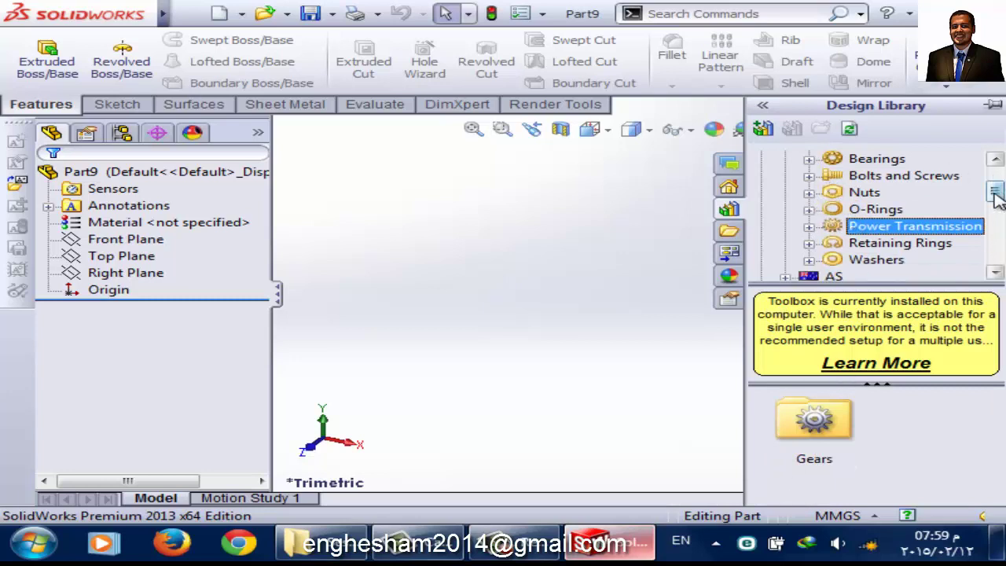
drag(995, 193, 995, 183)
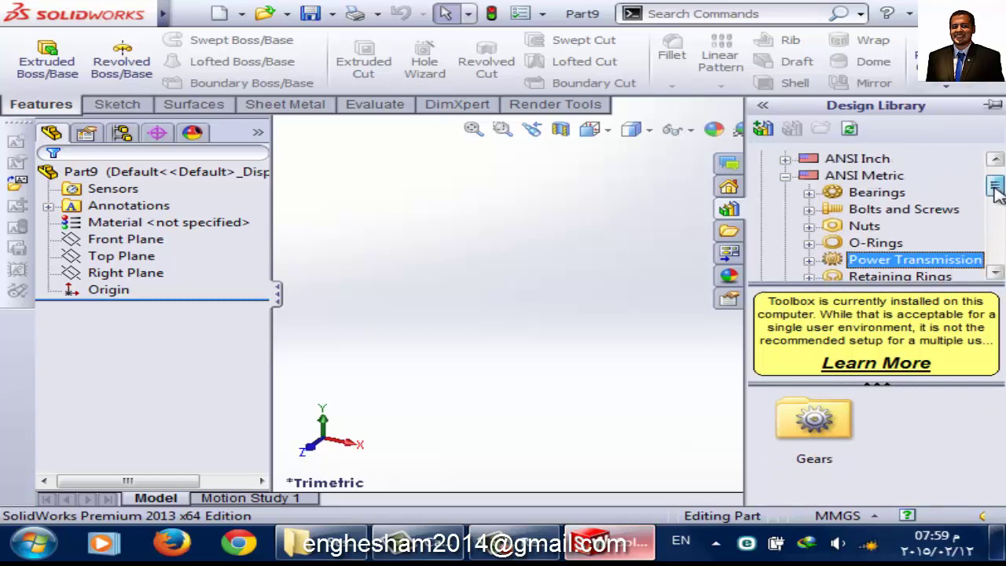
click(879, 197)
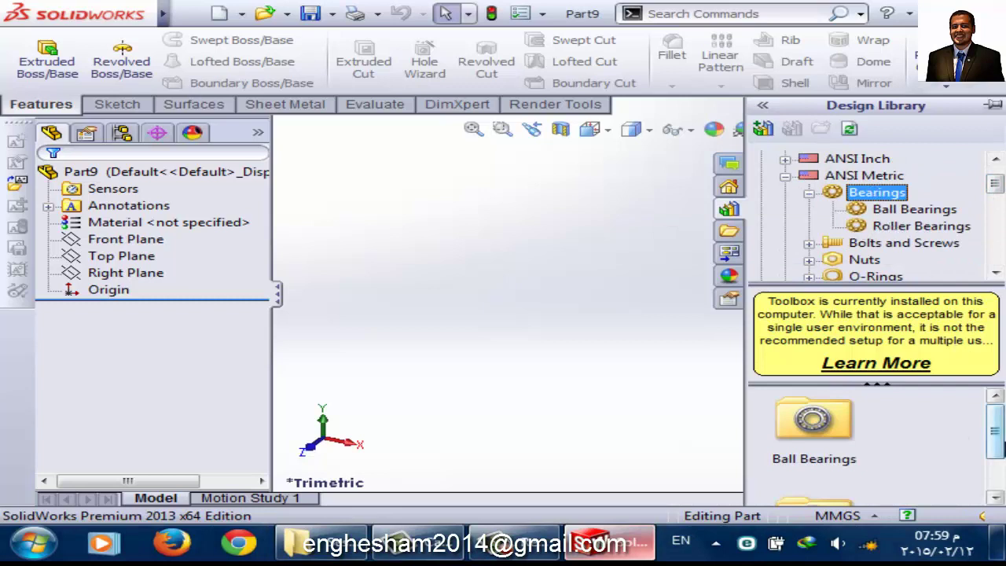
mouse_move(997, 444)
mouse_down()
mouse_move(997, 481)
mouse_move(996, 433)
mouse_up()
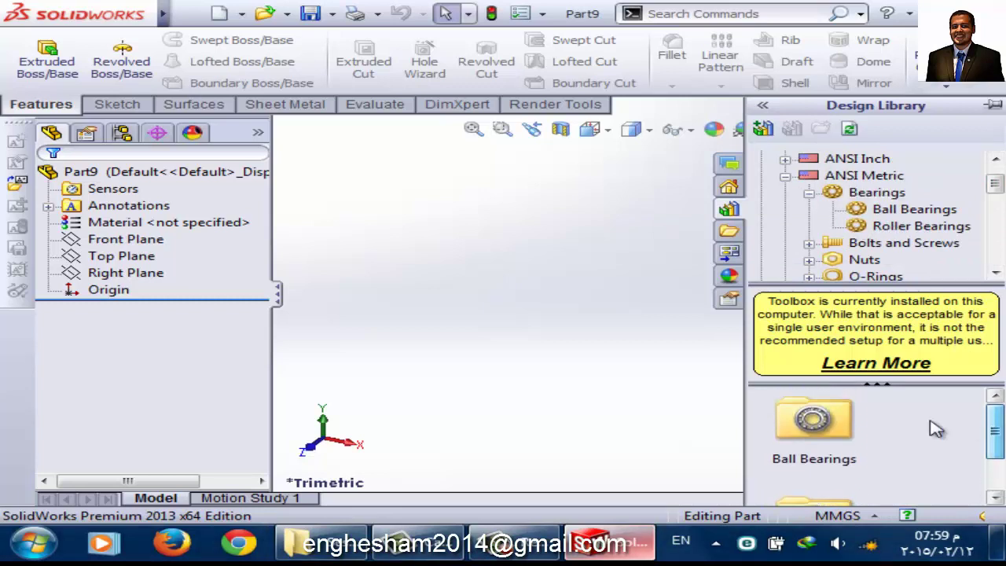
double_click(815, 422)
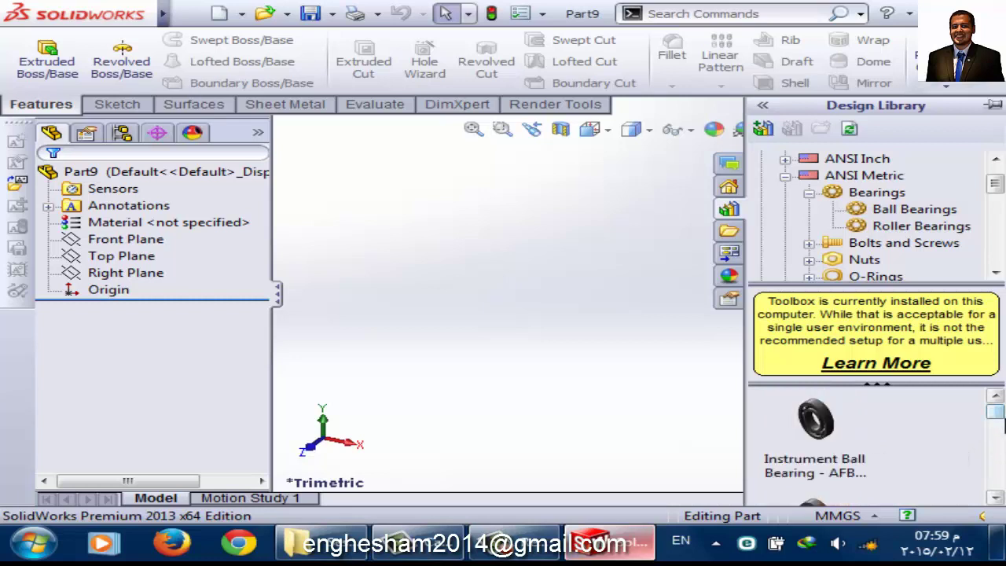
mouse_move(1003, 416)
mouse_down()
mouse_move(1002, 448)
mouse_move(1001, 414)
mouse_up()
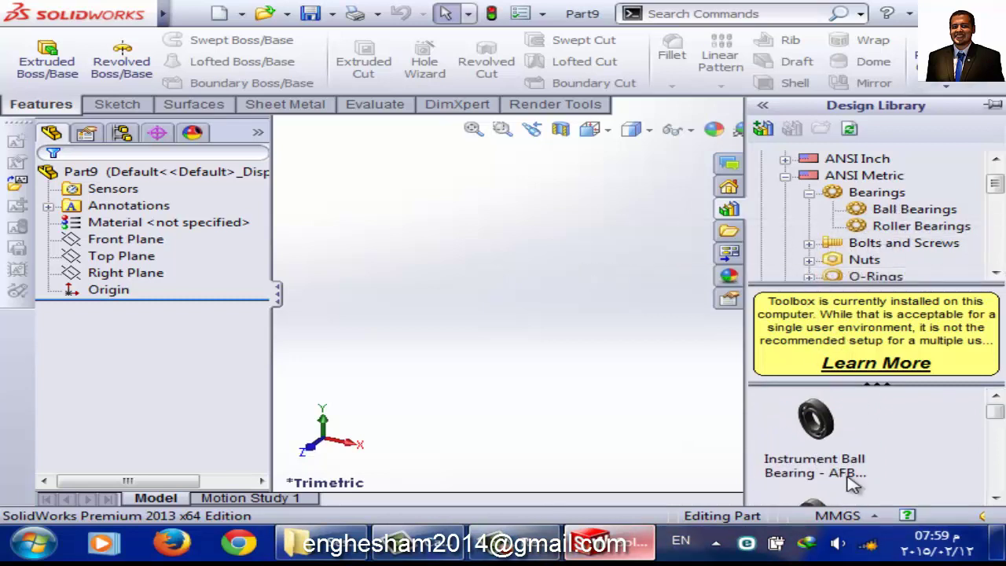
- Create a part from the Instrument Ball Bearing and view it in dimetric orientation
right_click(814, 425)
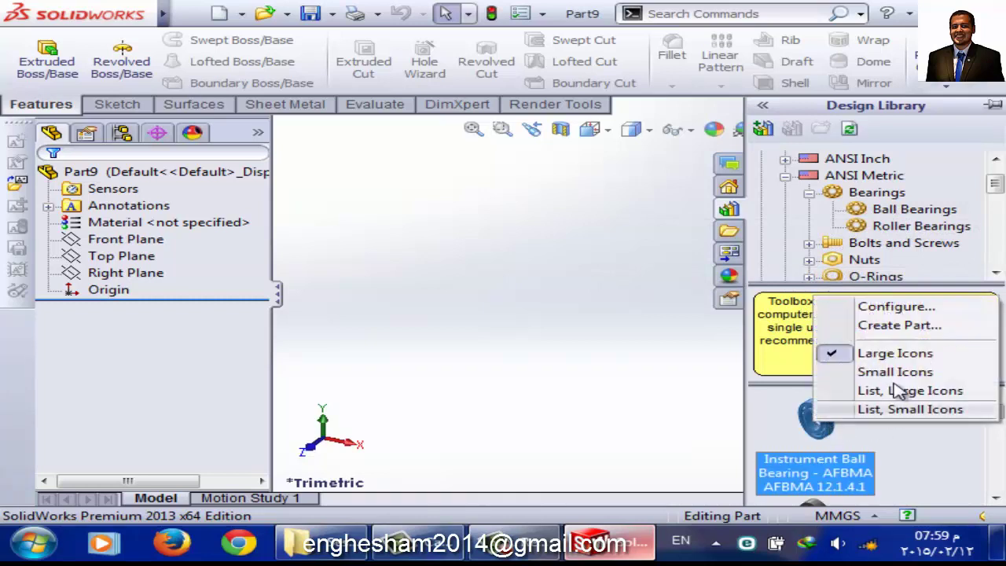
click(892, 327)
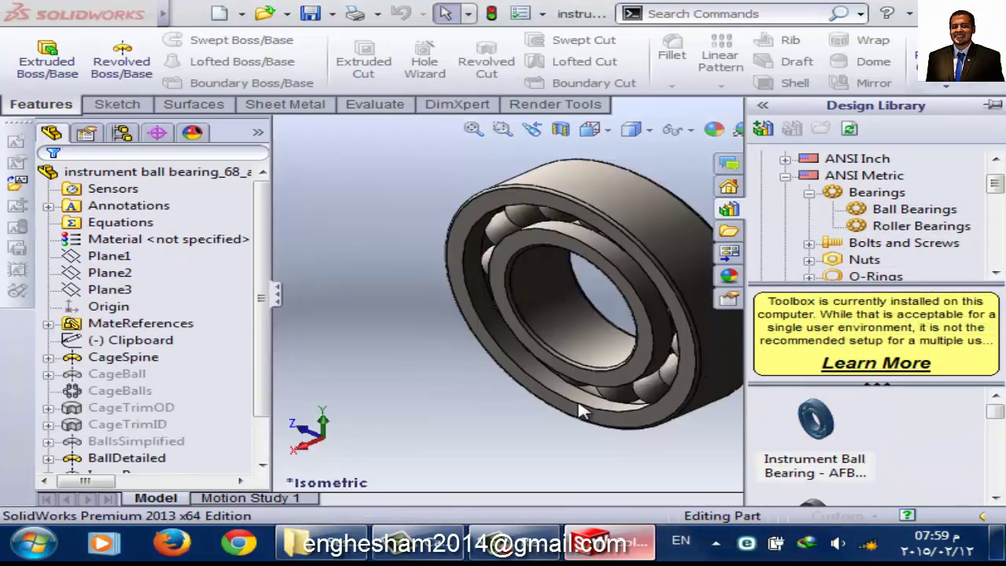
middle_drag(629, 359, 605, 346)
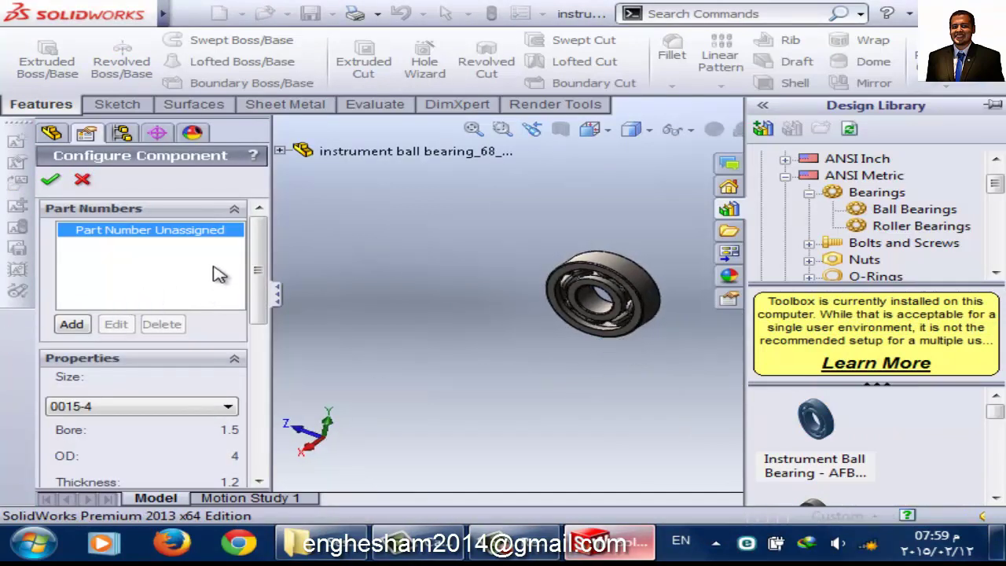
scroll(262, 274, down, 2)
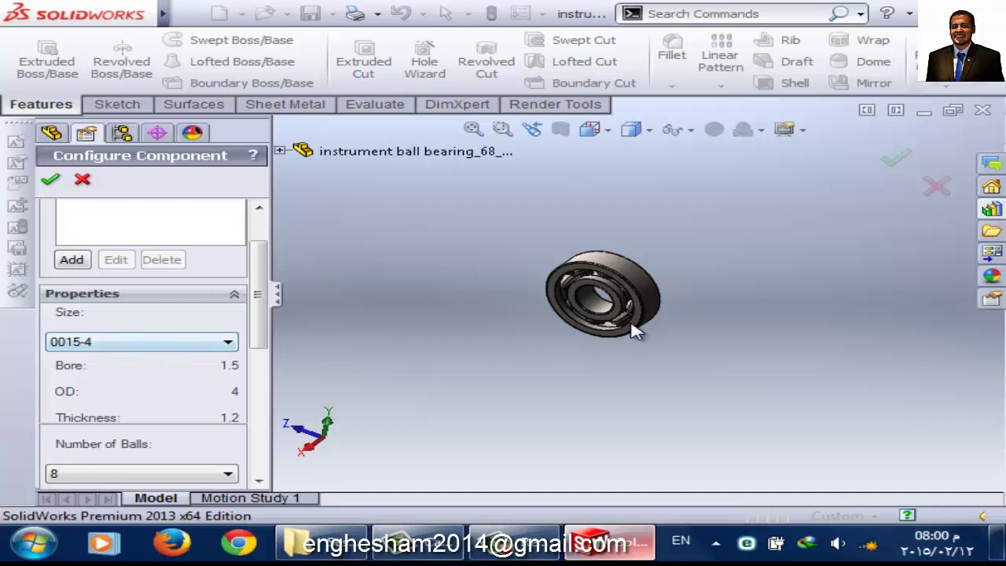
scroll(633, 307, down, 5)
mouse_move(604, 295)
ctrl+middle_down()
mouse_move(652, 288)
mouse_move(643, 350)
mouse_move(707, 354)
mouse_move(645, 356)
mouse_move(674, 303)
ctrl+middle_up()
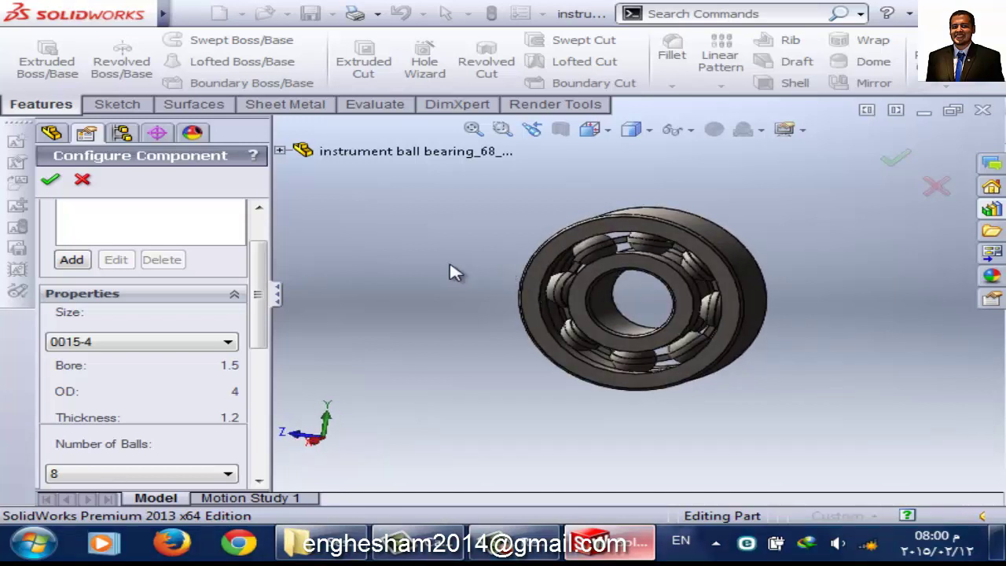
key(space)
click(635, 326)
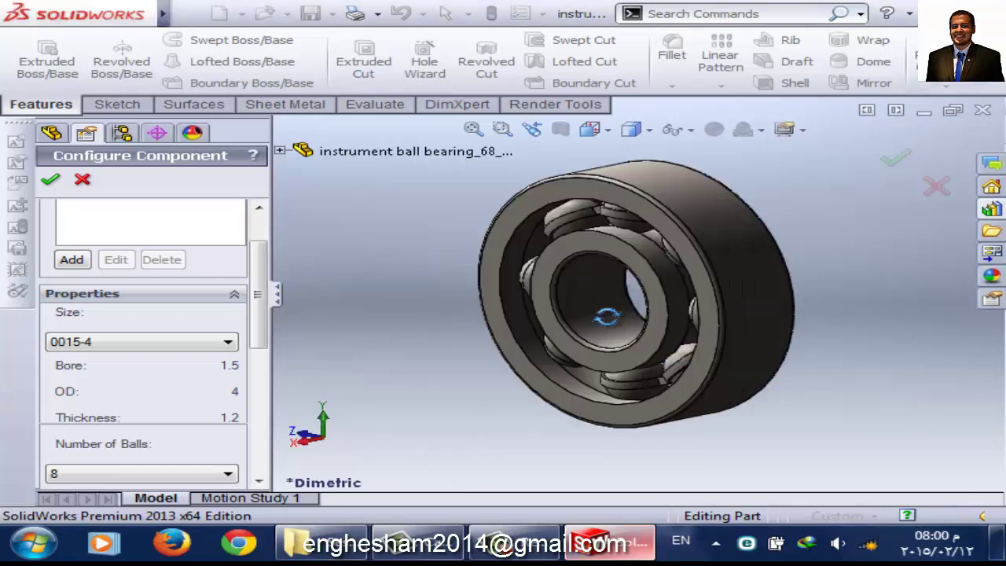
middle_drag(606, 316, 651, 332)
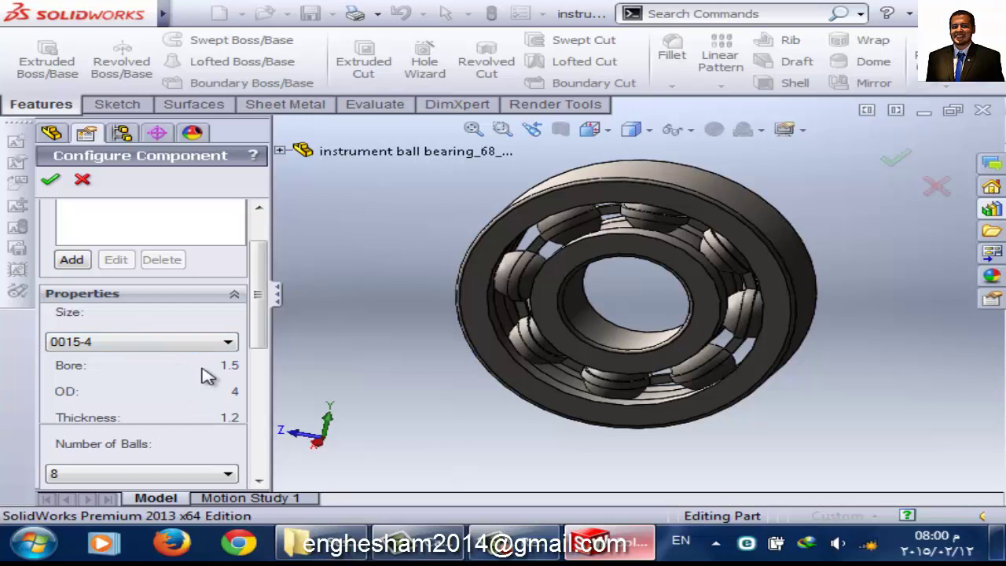
mouse_move(258, 291)
mouse_down()
mouse_move(271, 296)
mouse_move(264, 306)
mouse_up()
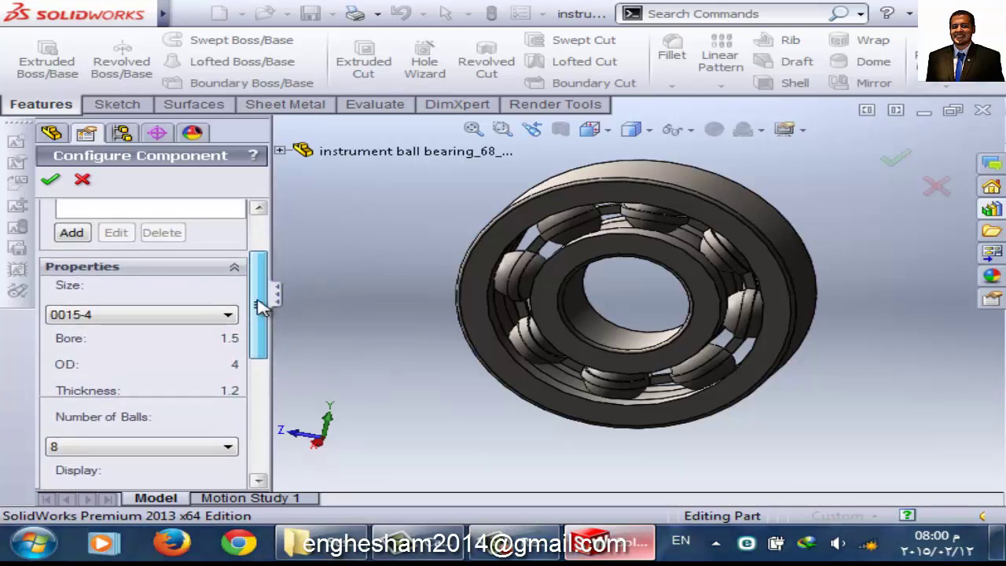
- Change the bearing size to 0040-9 and review its bore, OD and ball count
click(116, 322)
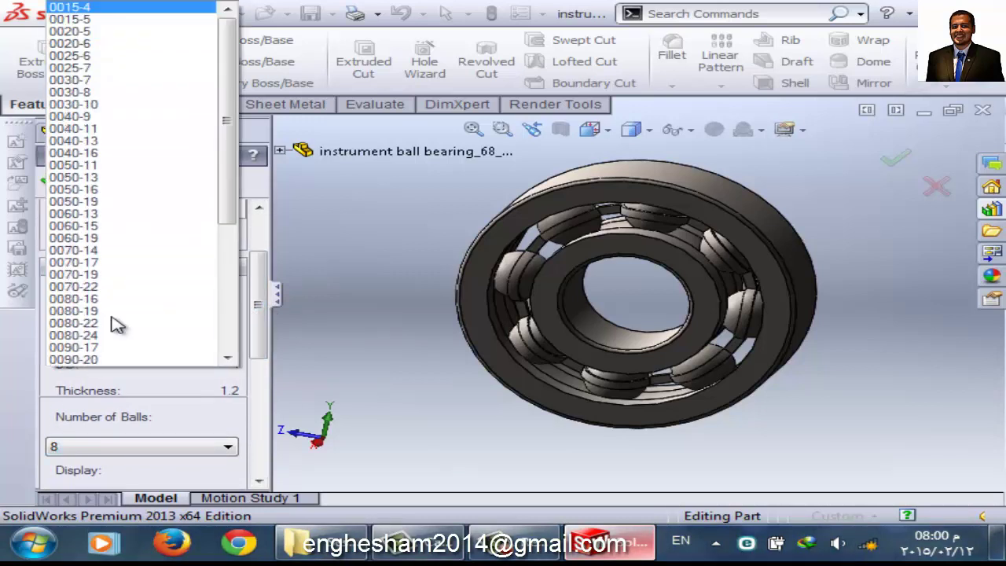
click(267, 305)
click(154, 318)
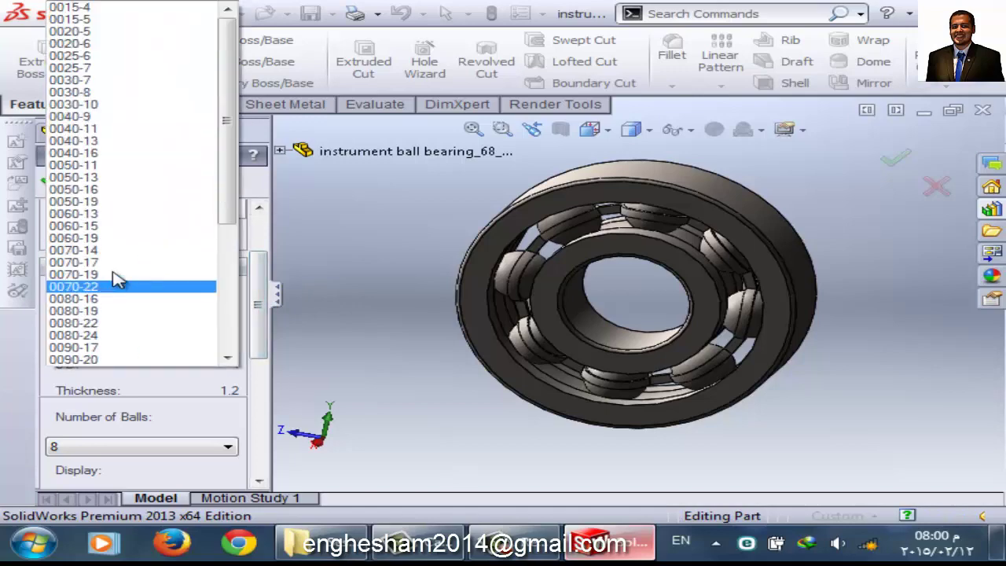
click(74, 116)
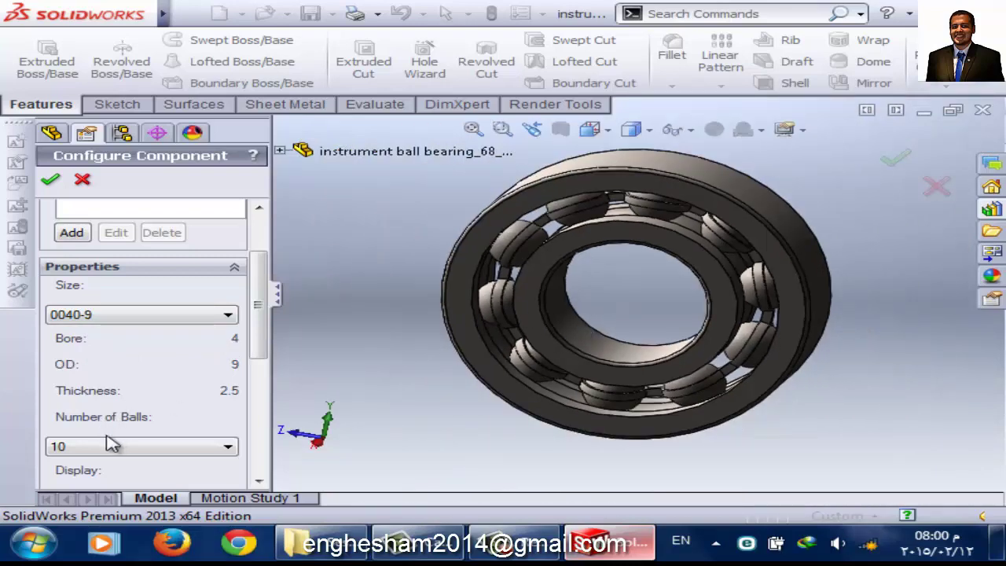
scroll(652, 389, down, 2)
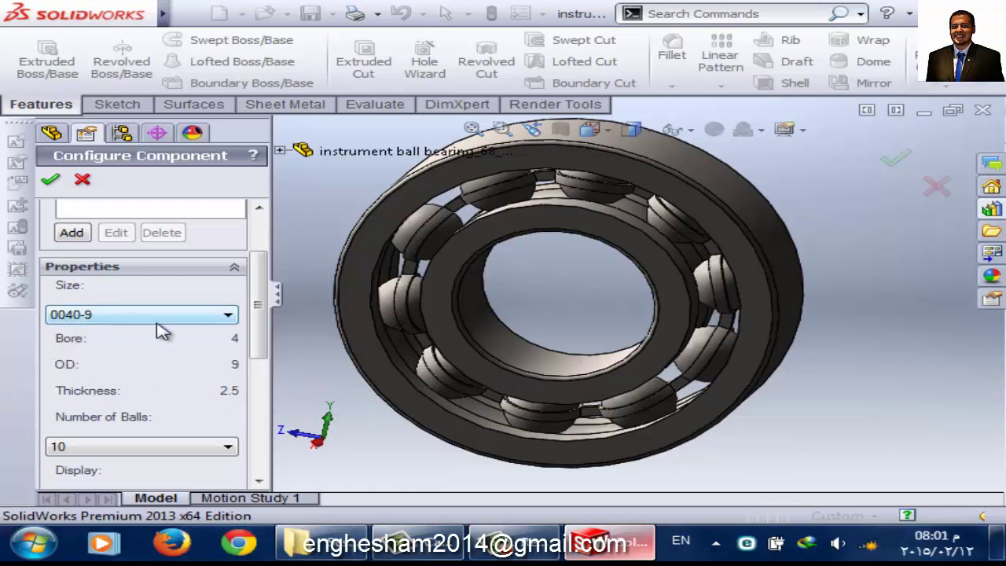
scroll(262, 320, down, 1)
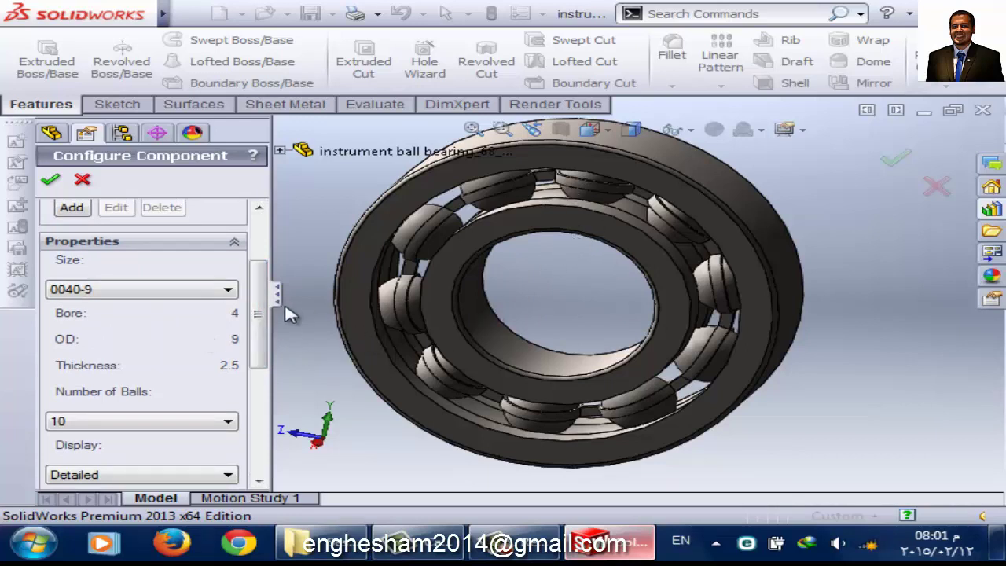
- Try Full for the number of balls, then return it to 10
drag(265, 313, 264, 330)
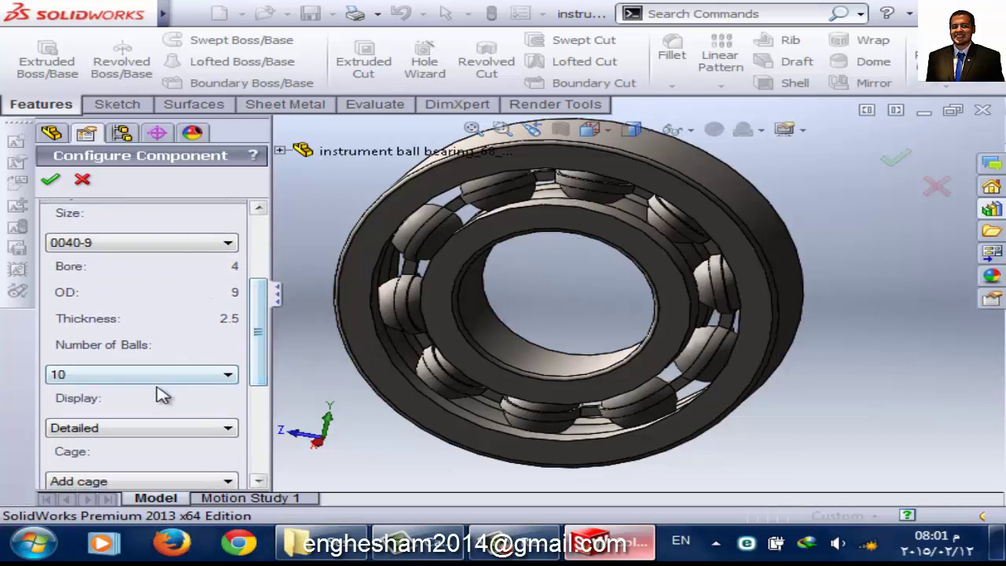
click(132, 376)
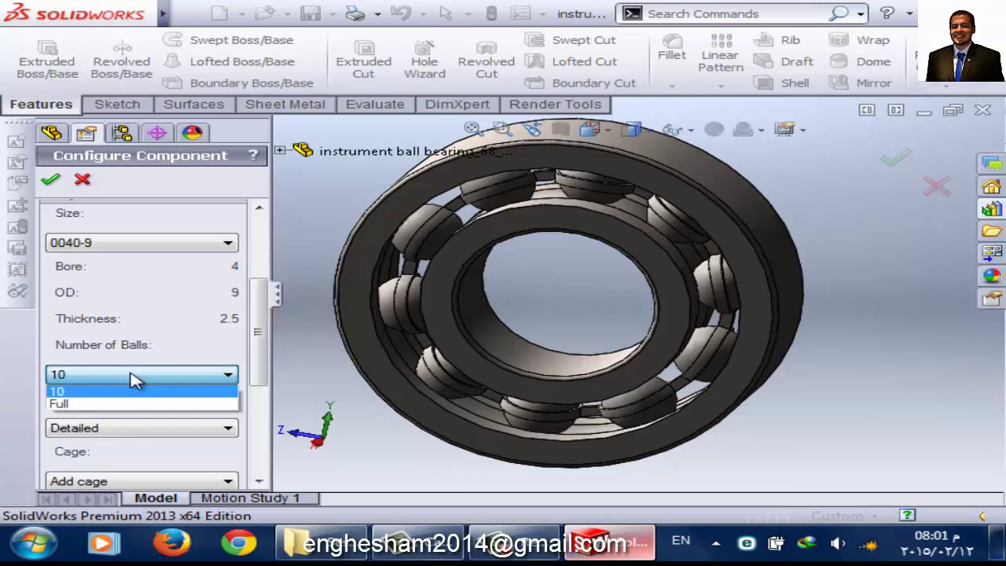
click(85, 404)
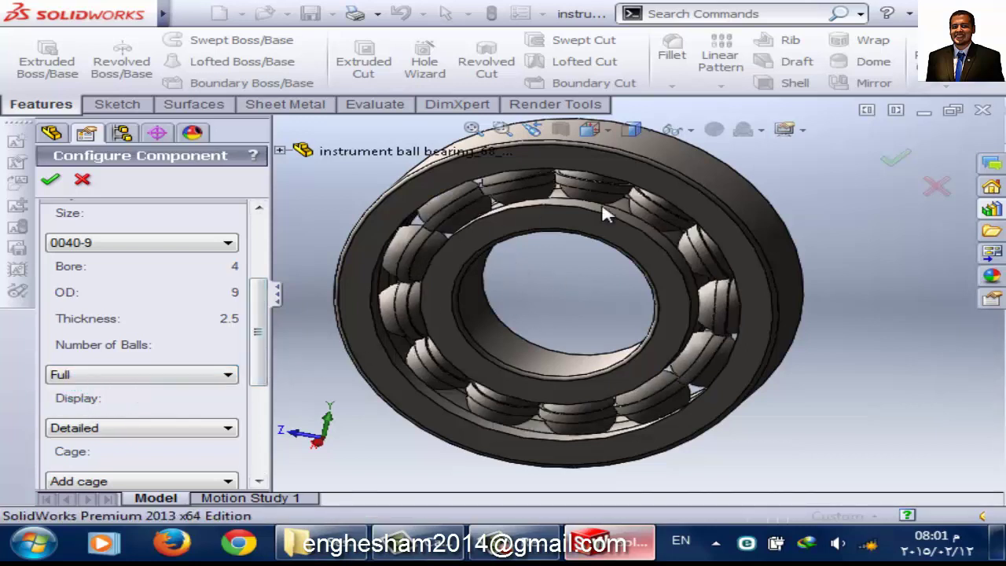
click(96, 374)
click(86, 389)
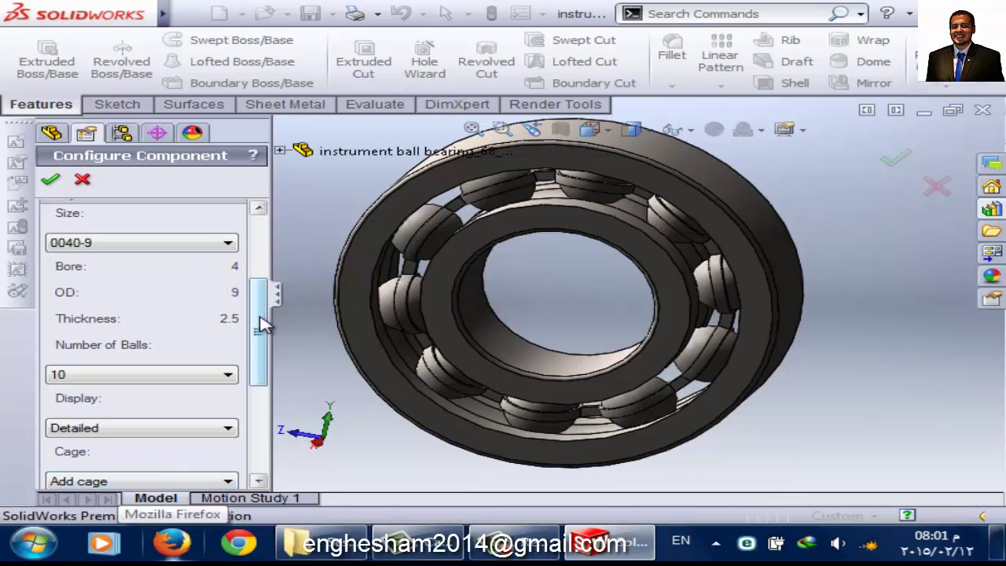
- Remove then restore the cage, accept the bearing, and maximize its part window
drag(263, 324, 253, 397)
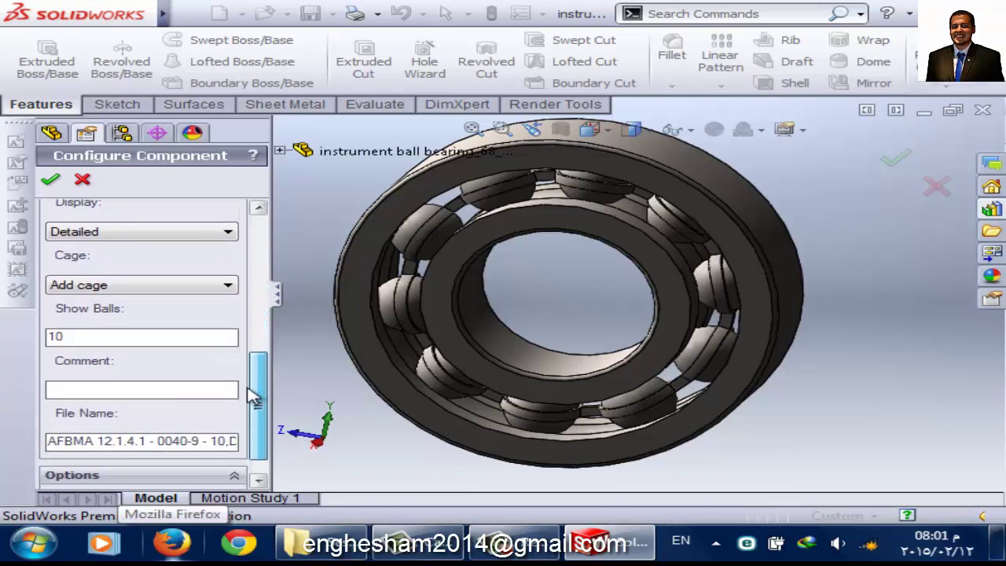
click(113, 290)
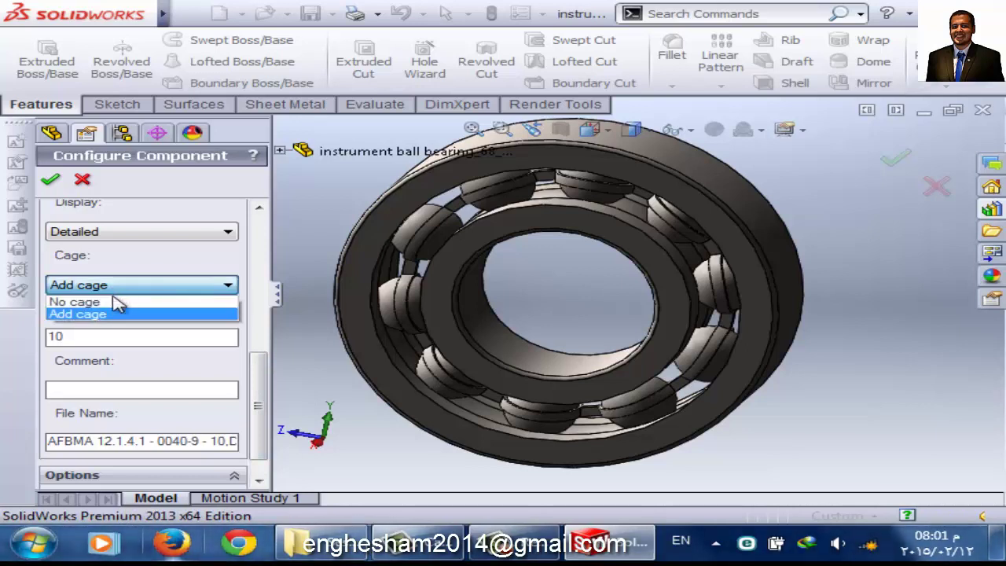
click(107, 299)
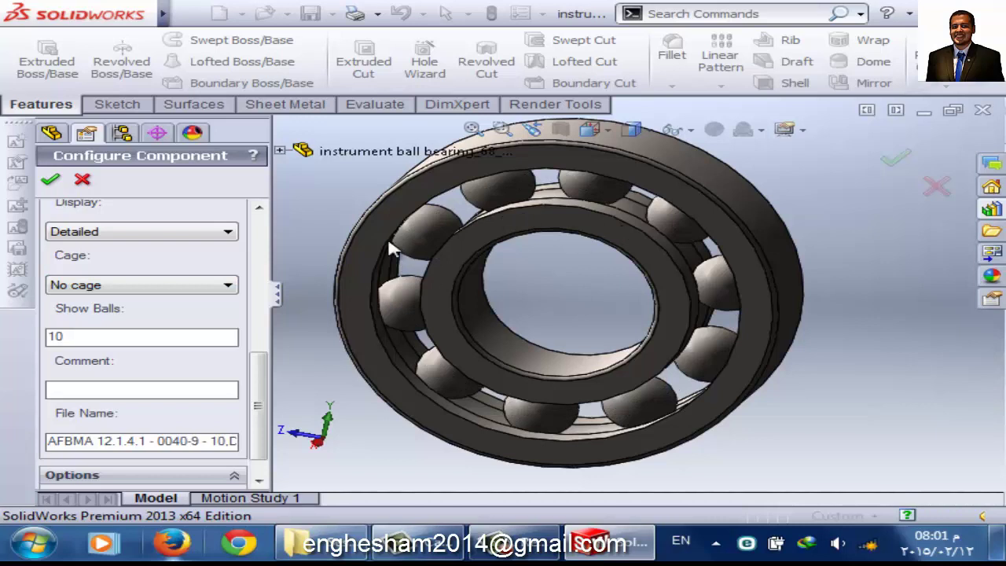
click(80, 287)
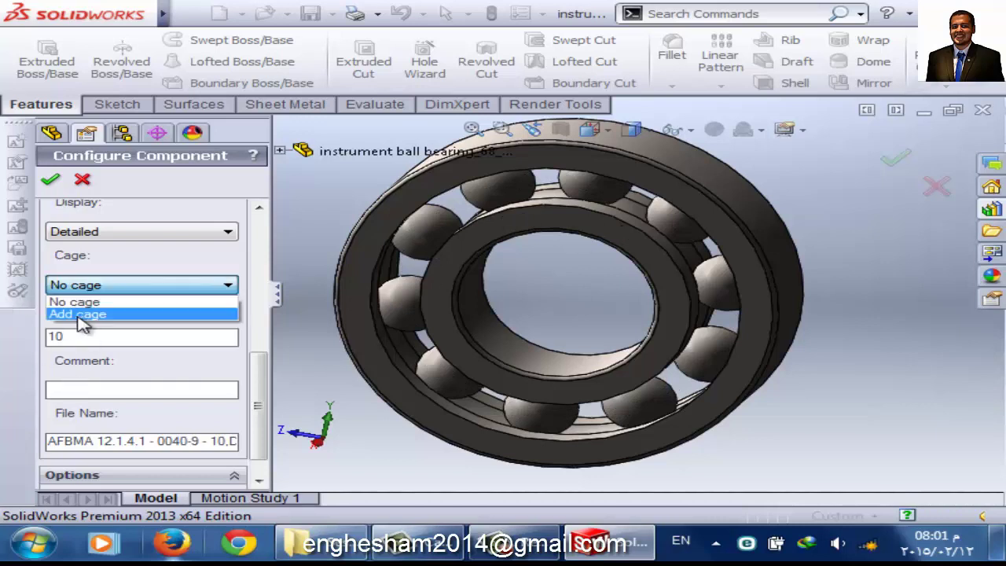
click(79, 315)
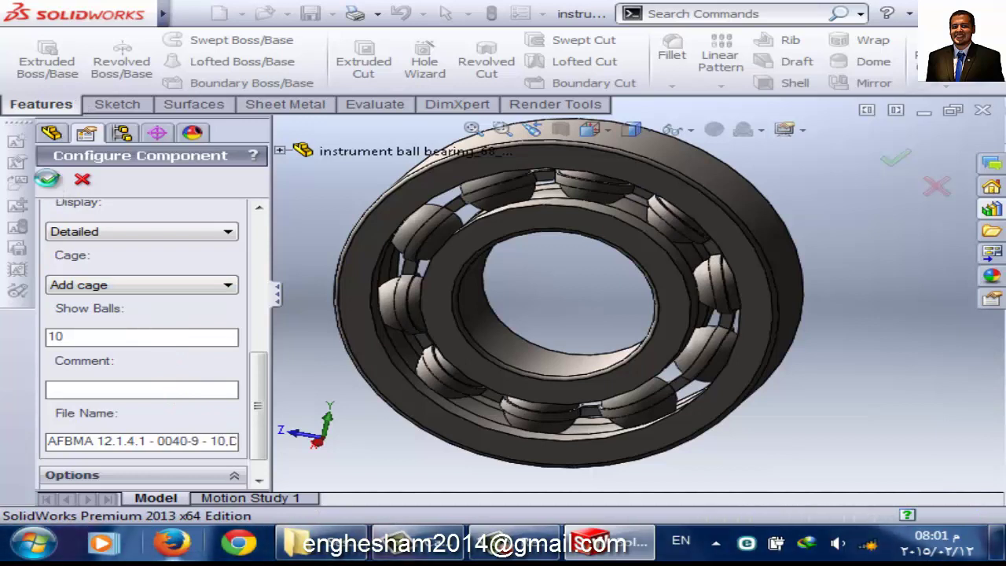
click(47, 179)
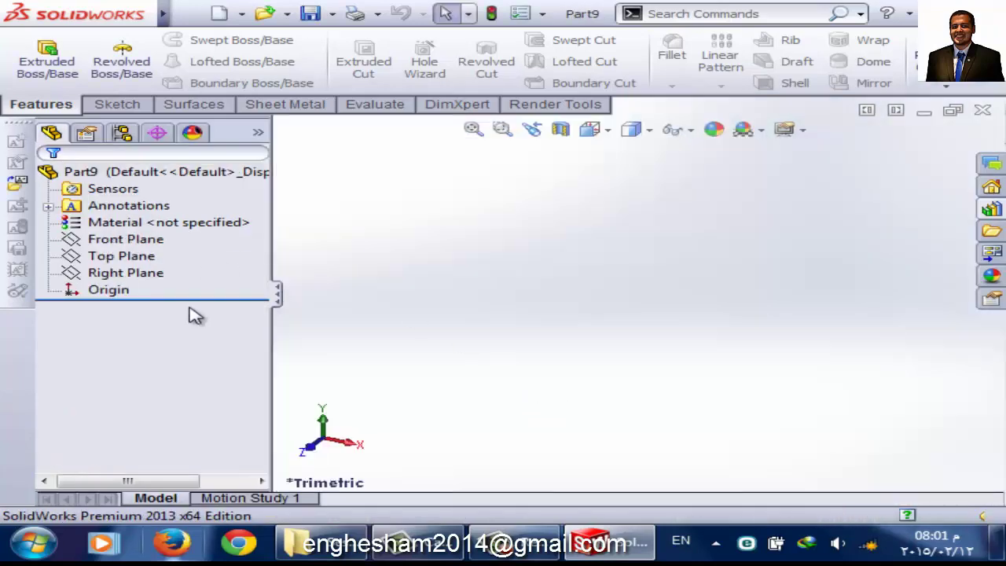
click(922, 111)
click(873, 133)
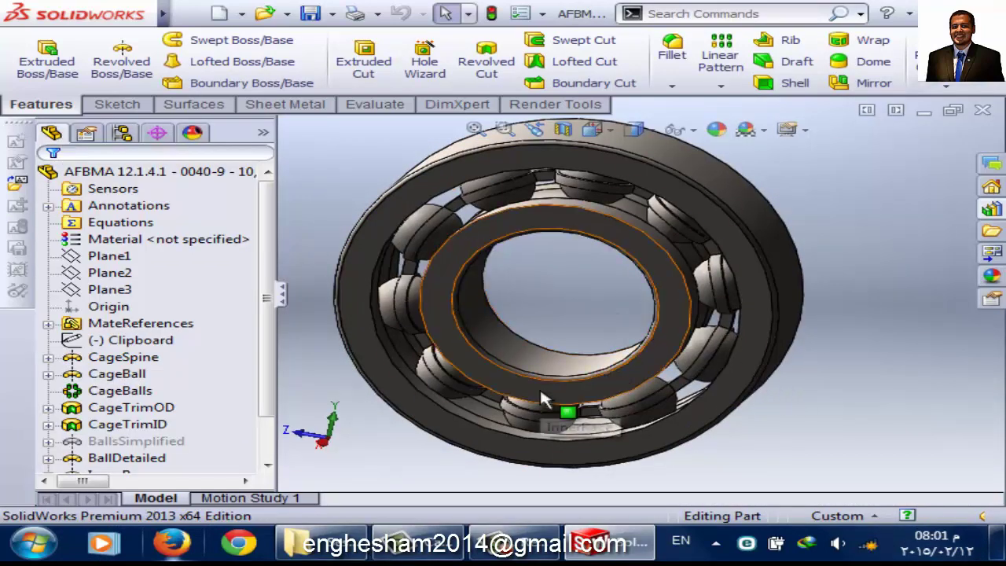
click(541, 409)
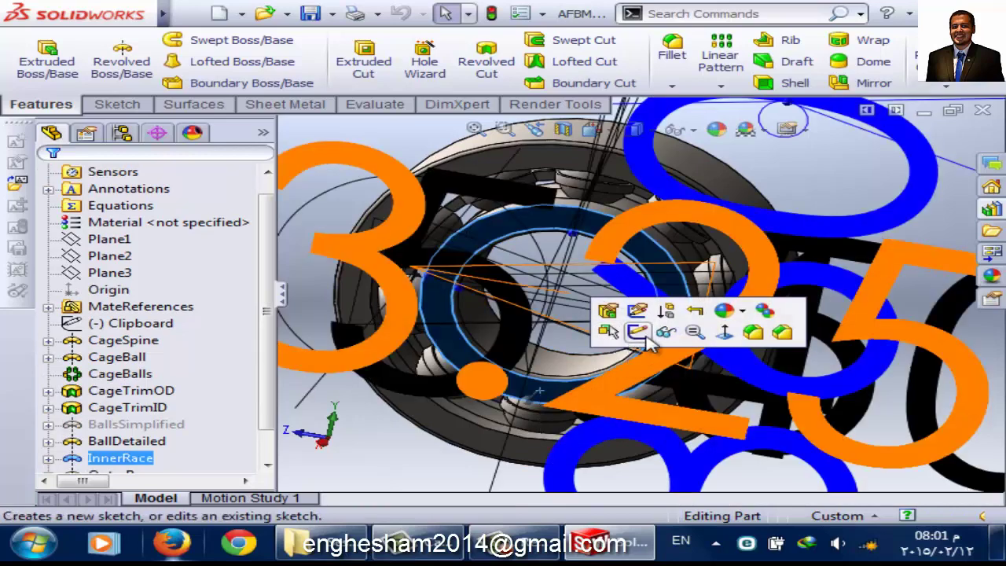
click(636, 331)
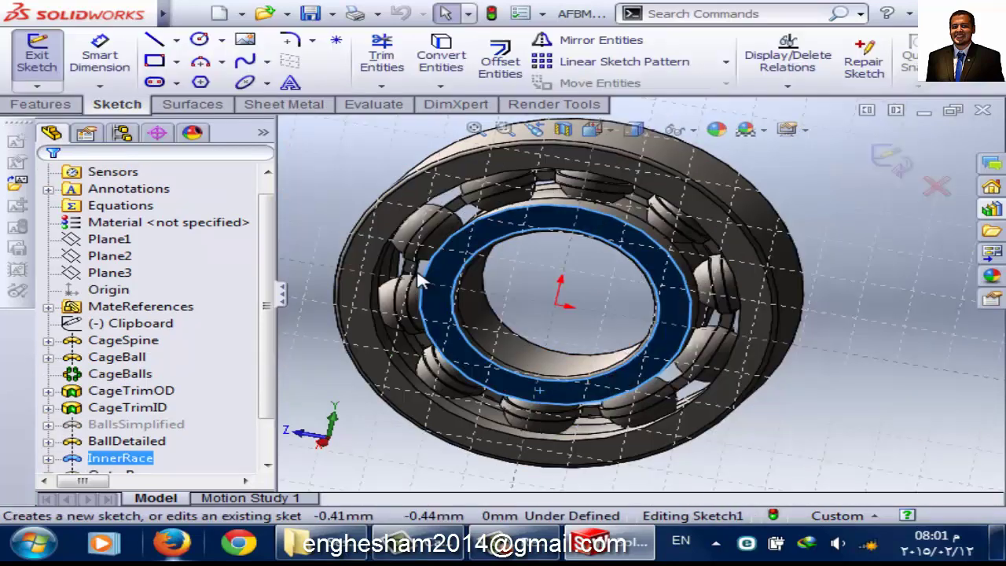
click(201, 41)
click(558, 302)
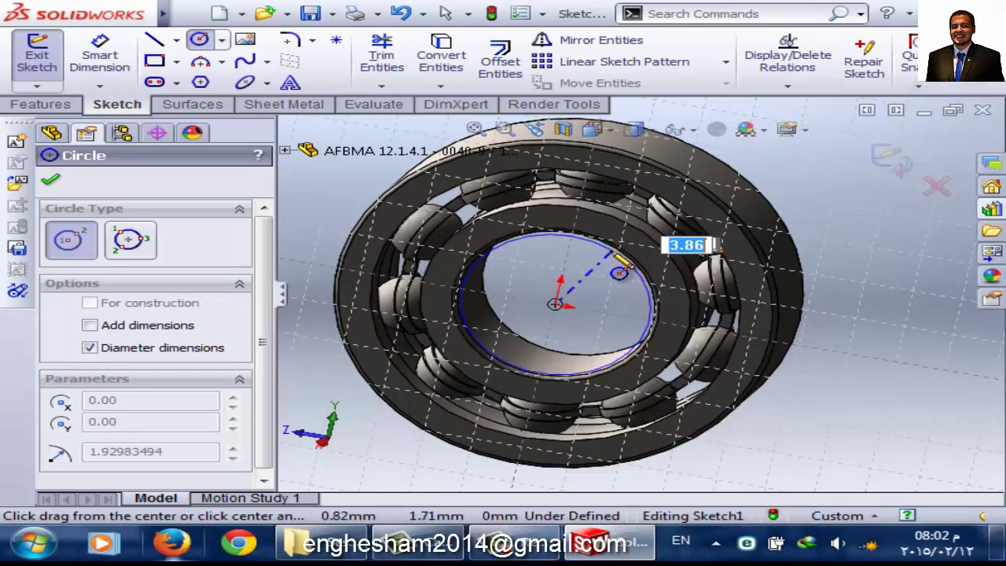
key(Escape)
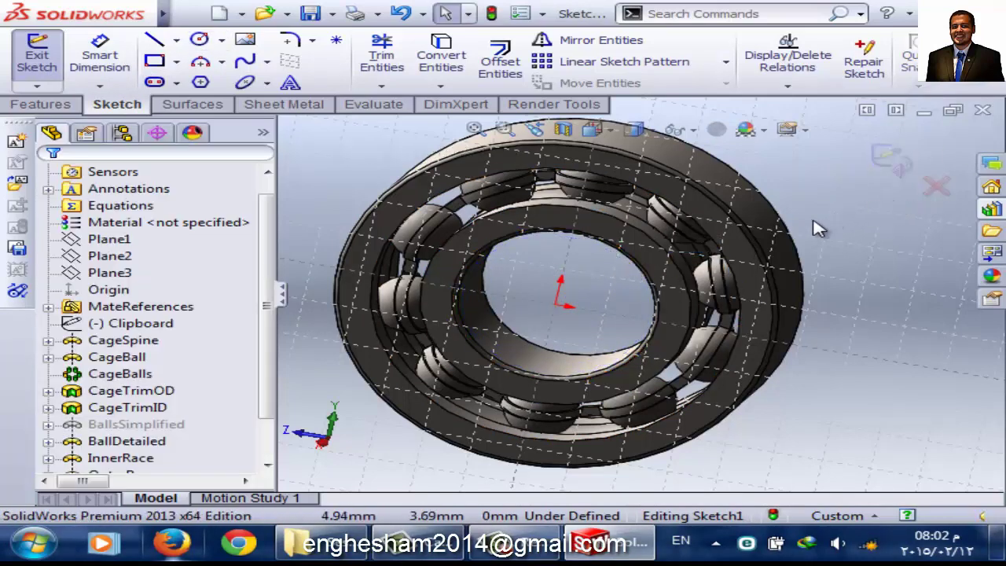
click(936, 187)
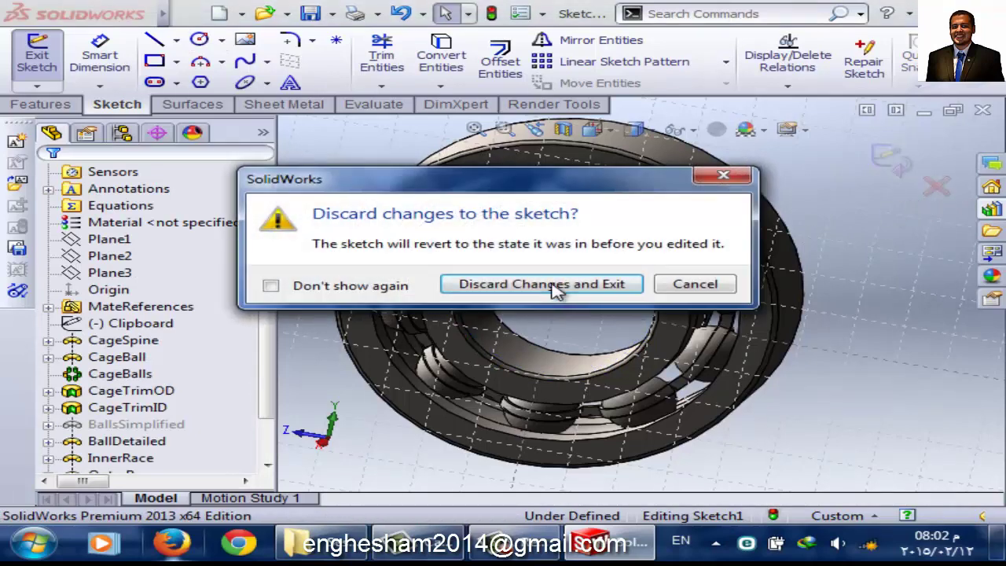
click(556, 284)
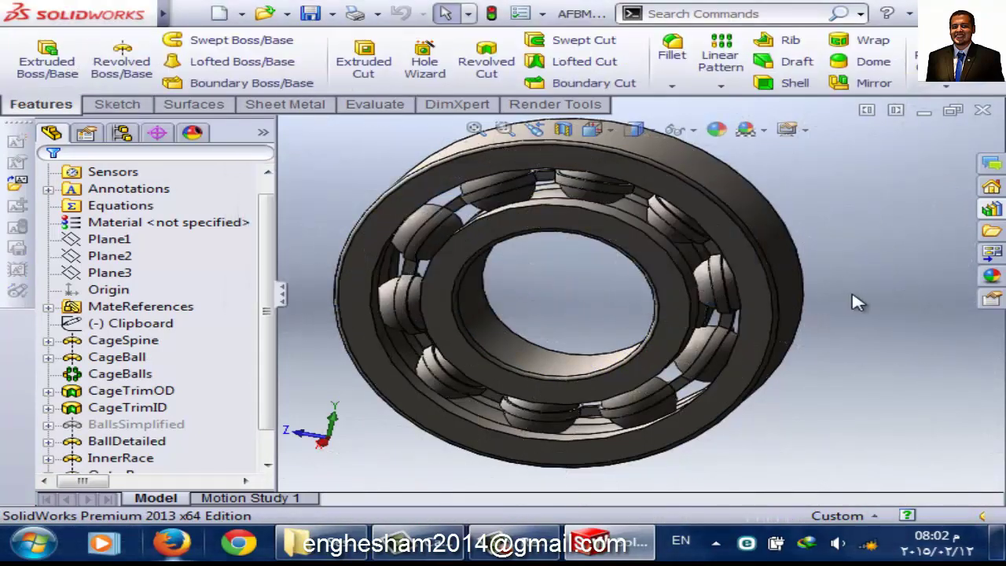
double_click(694, 316)
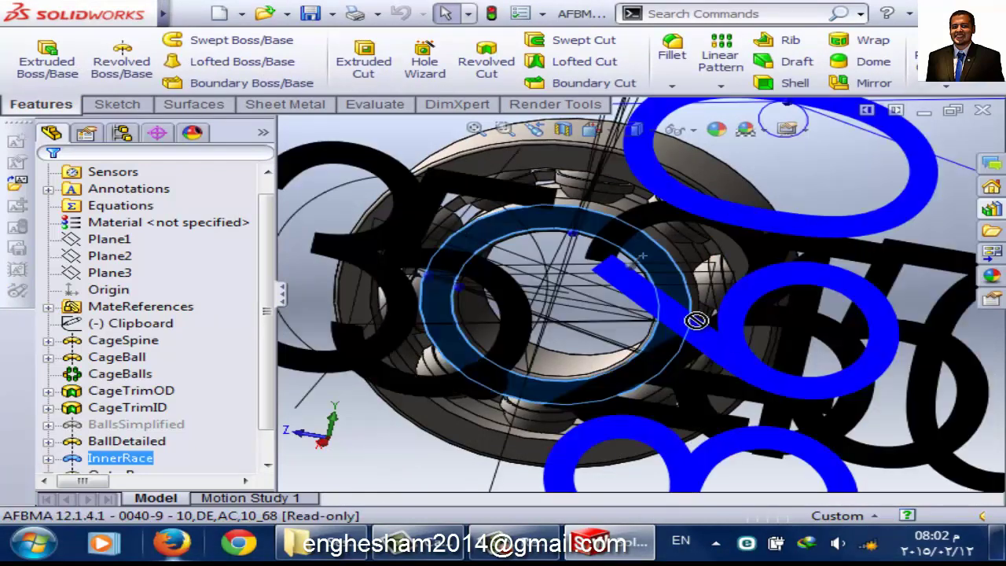
key(f)
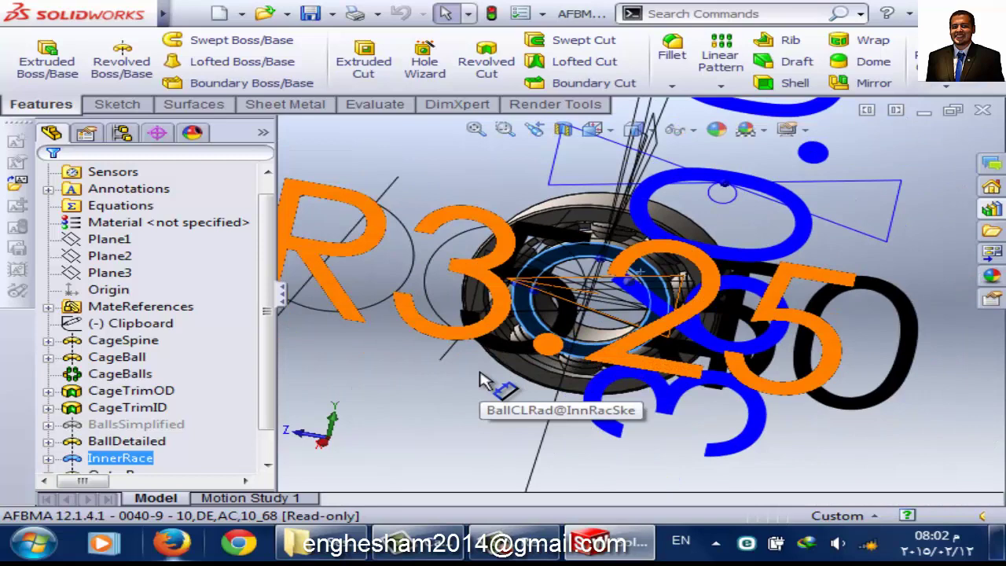
click(421, 425)
click(669, 305)
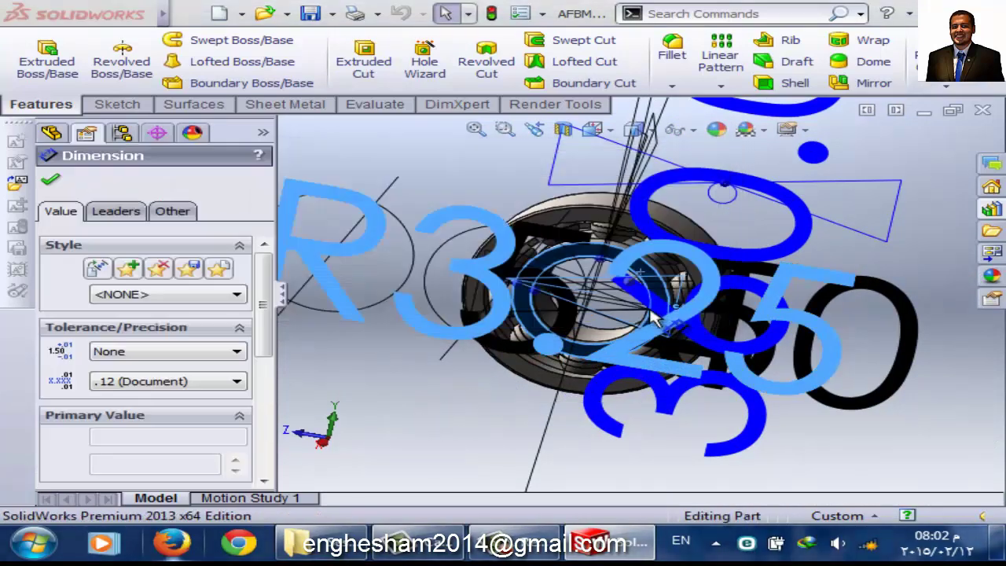
scroll(625, 283, down, 3)
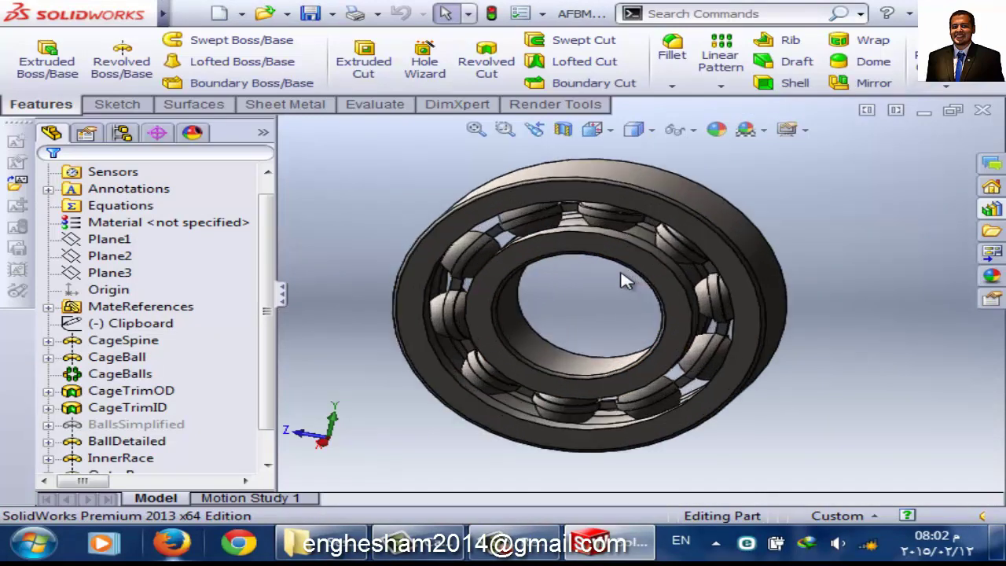
middle_drag(625, 283, 636, 307)
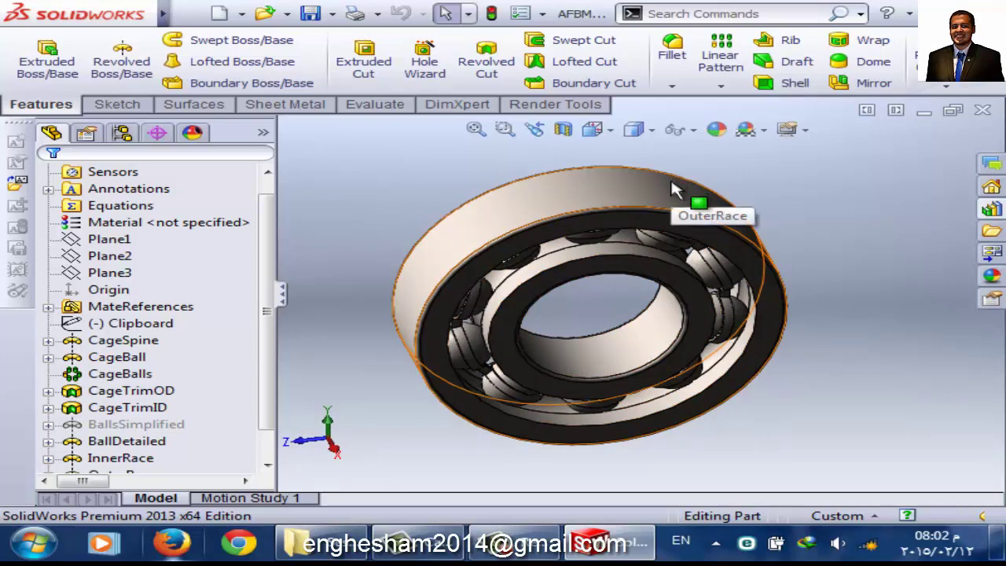
mouse_move(672, 225)
middle_down()
mouse_move(611, 198)
mouse_move(650, 228)
middle_up()
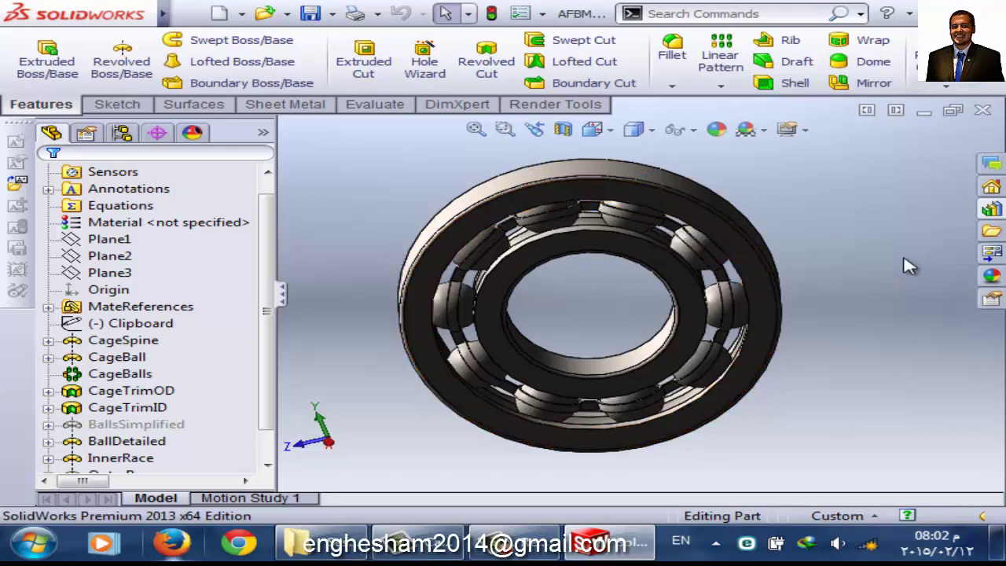
click(606, 245)
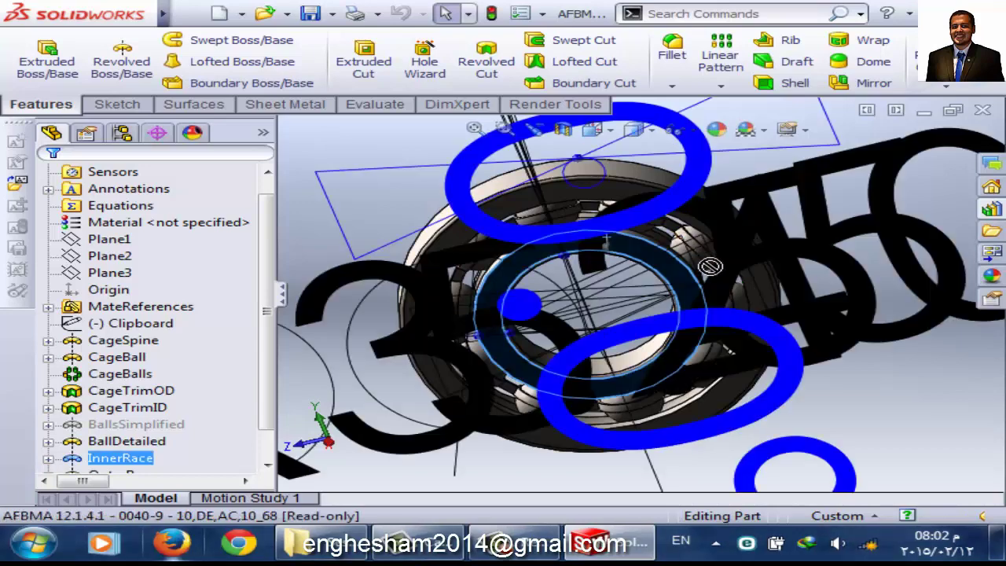
click(344, 150)
key(f)
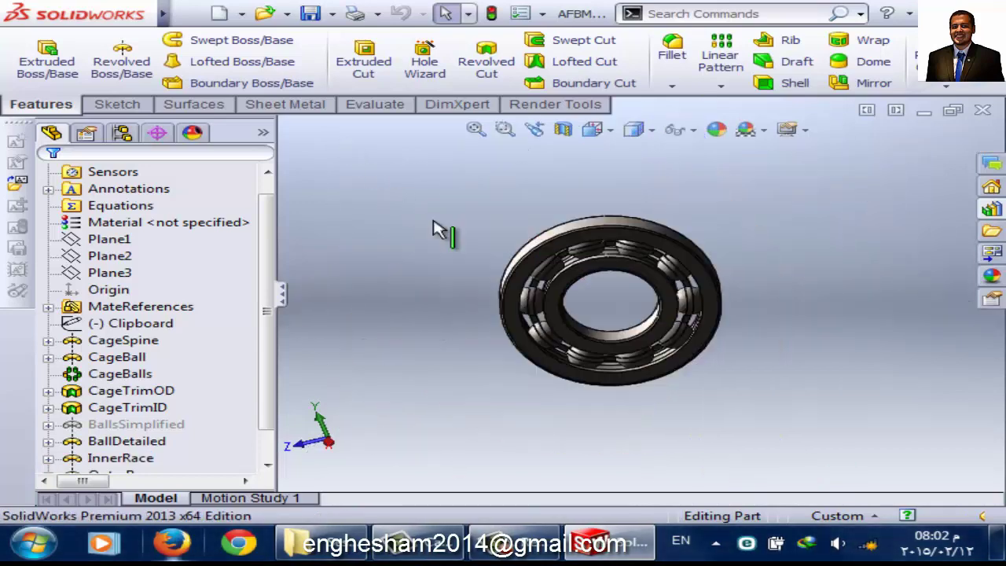
scroll(660, 246, down, 3)
middle_drag(542, 340, 649, 322)
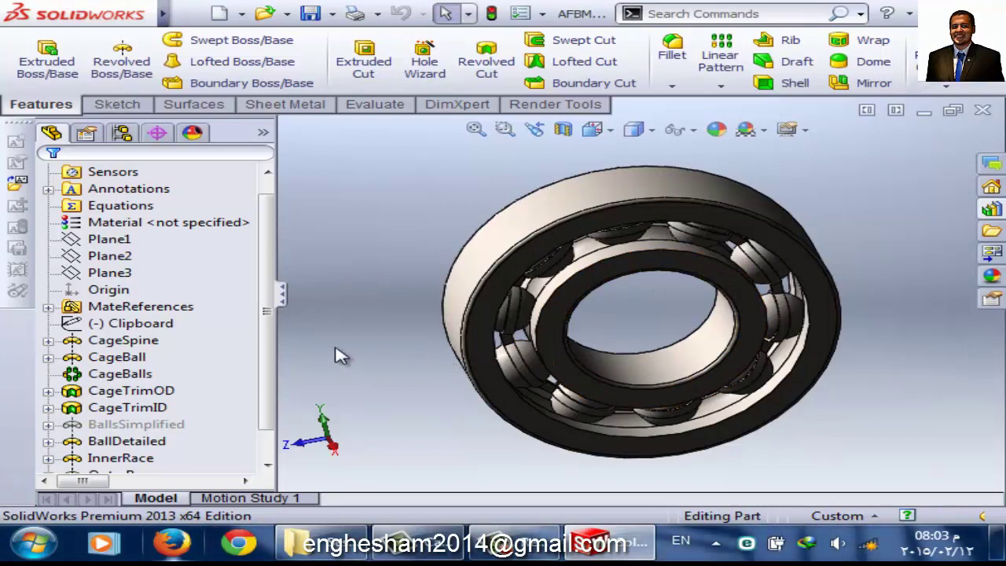
middle_drag(381, 359, 366, 354)
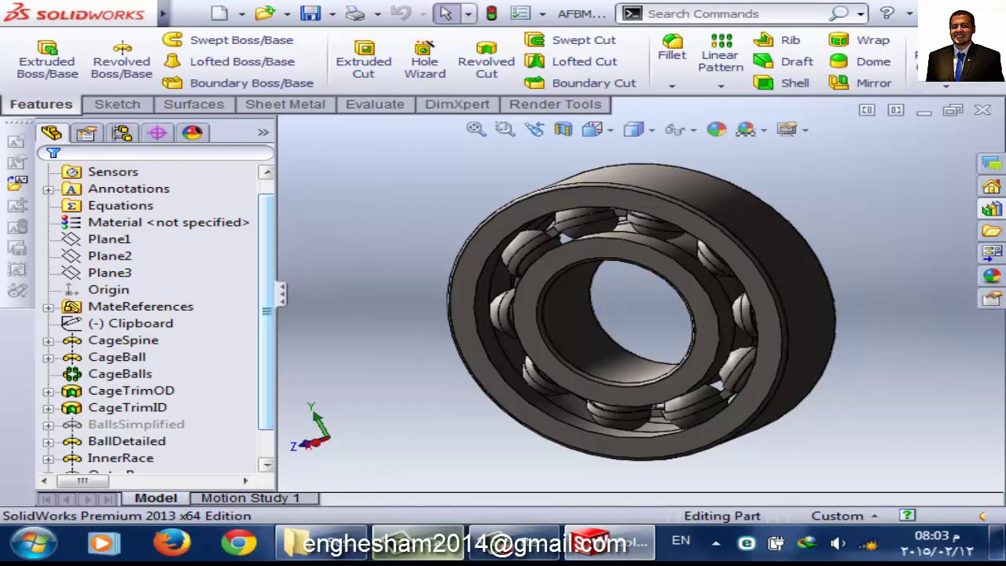
- Create a new part, then exit SolidWorks without saving any documents
key(ctrl+n)
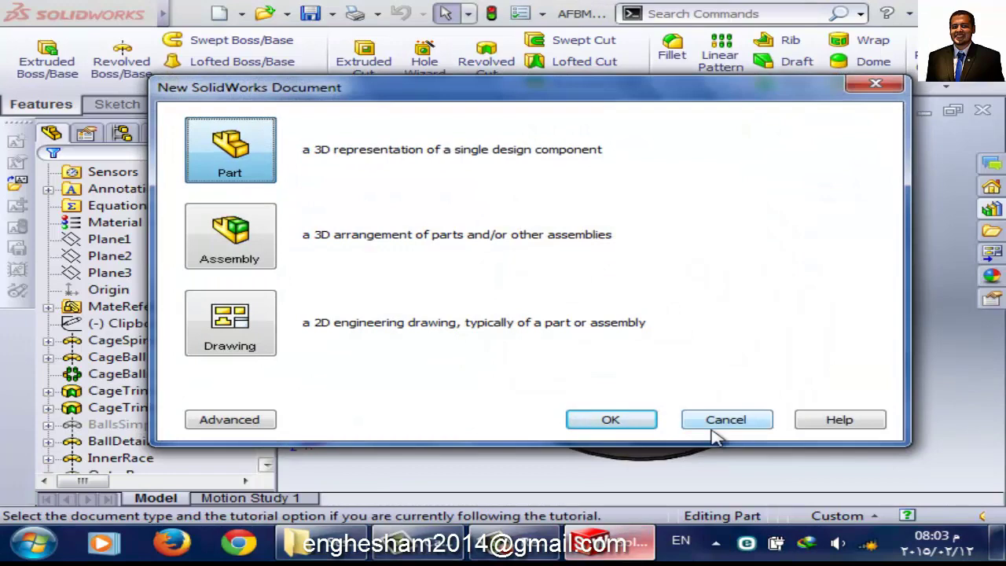
click(591, 423)
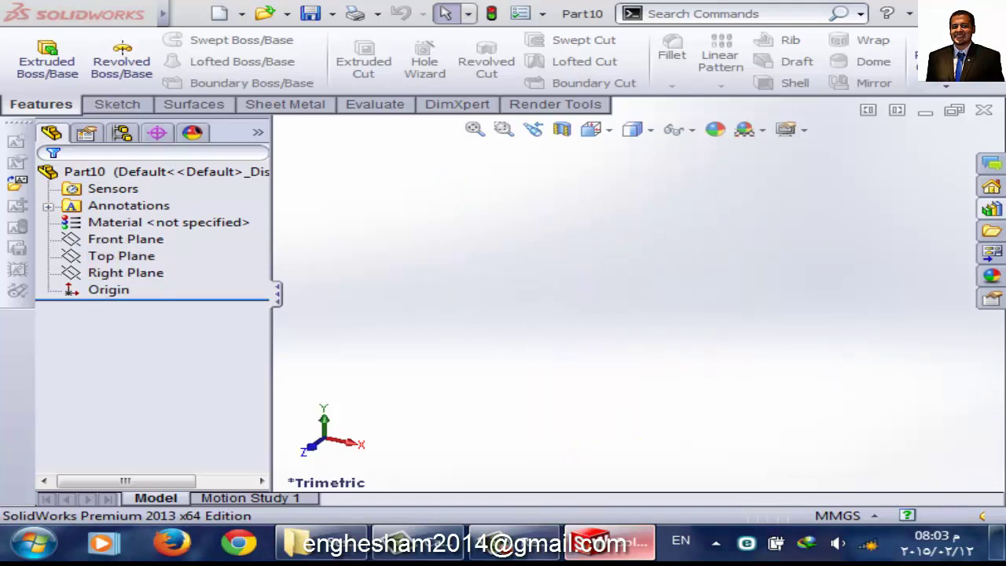
key(ctrl+w)
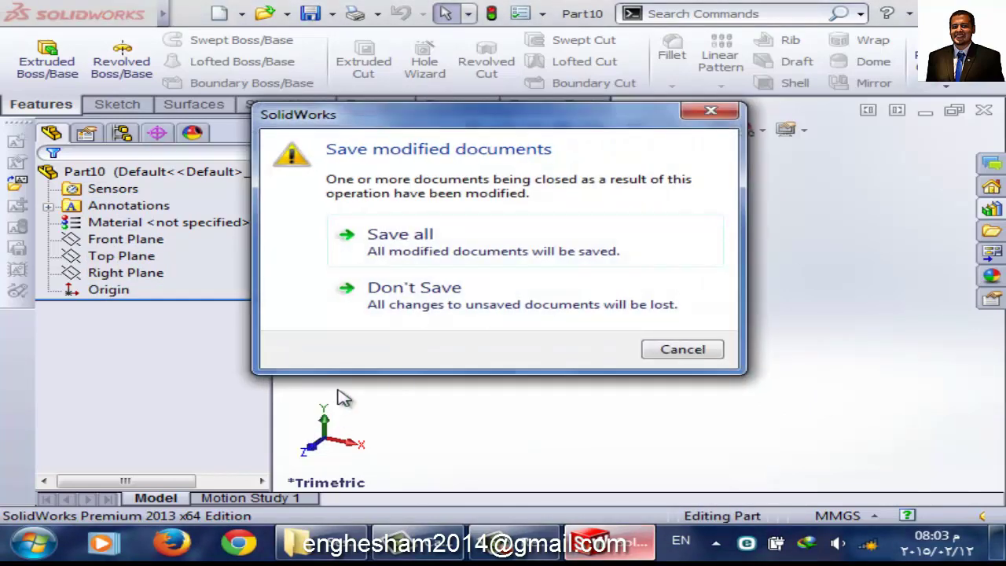
click(378, 291)
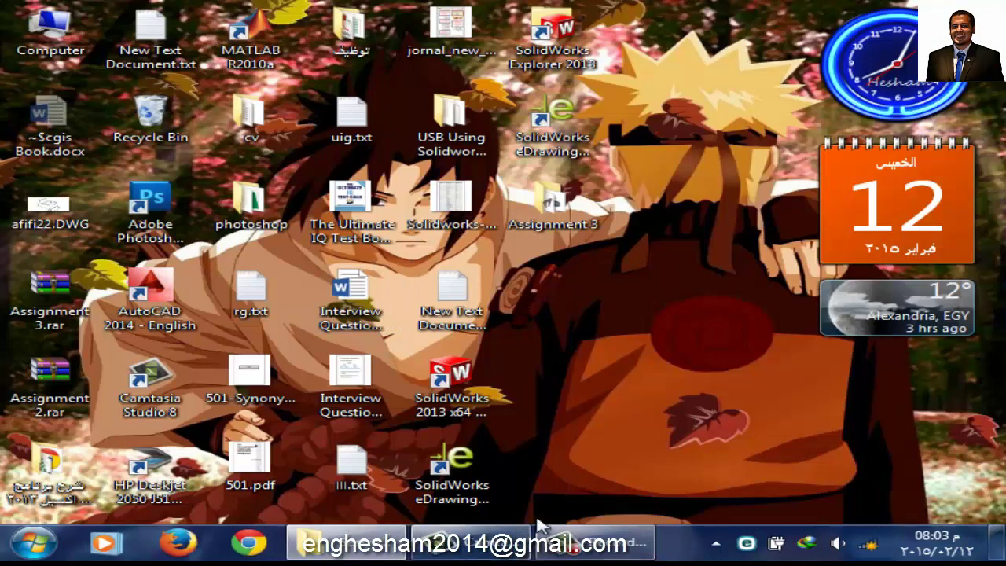
- Check the Session Four folder, then relaunch SolidWorks 2013 from its desktop shortcut
click(346, 542)
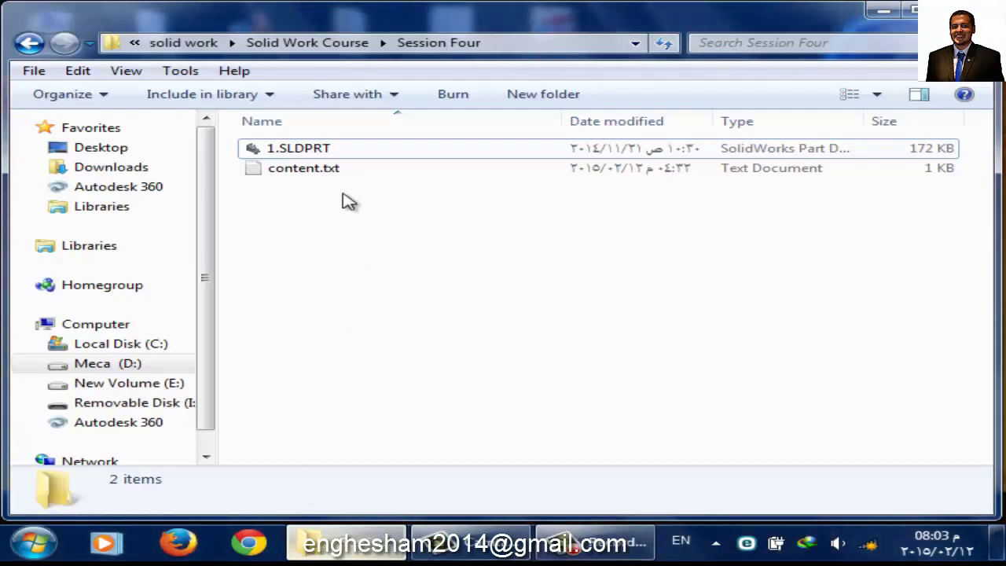
click(346, 542)
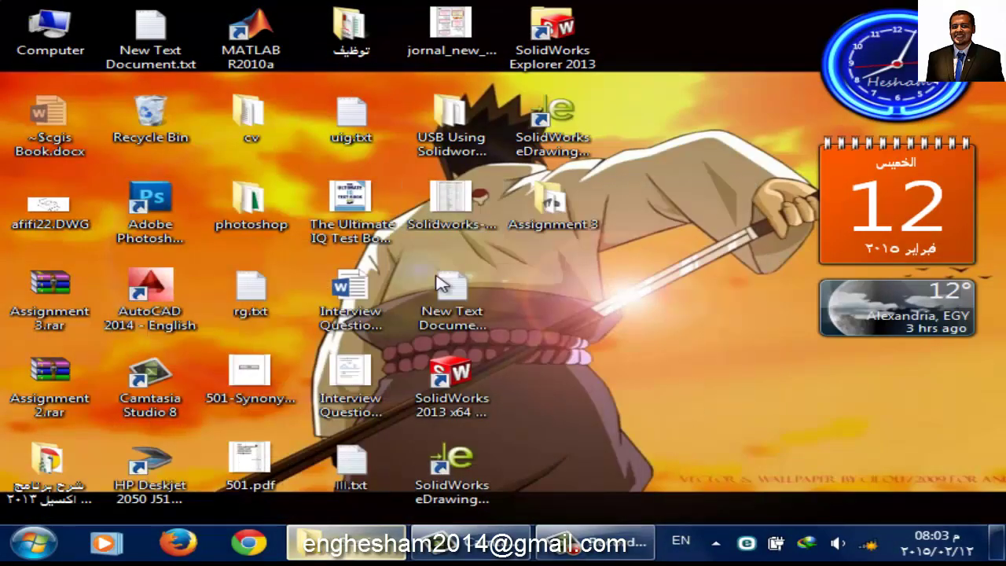
click(428, 393)
double_click(425, 395)
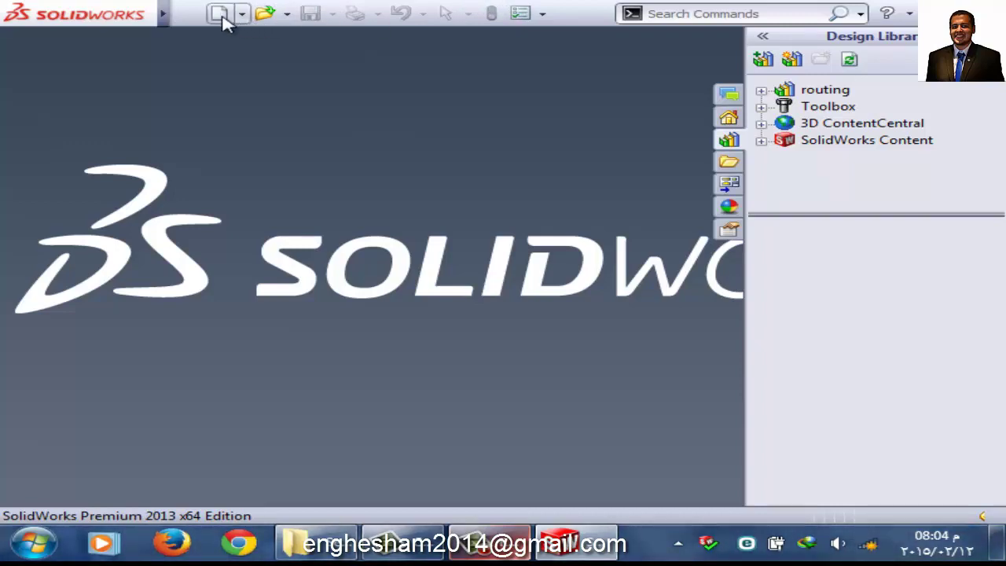
- Create a new drawing document, Draw1
click(219, 14)
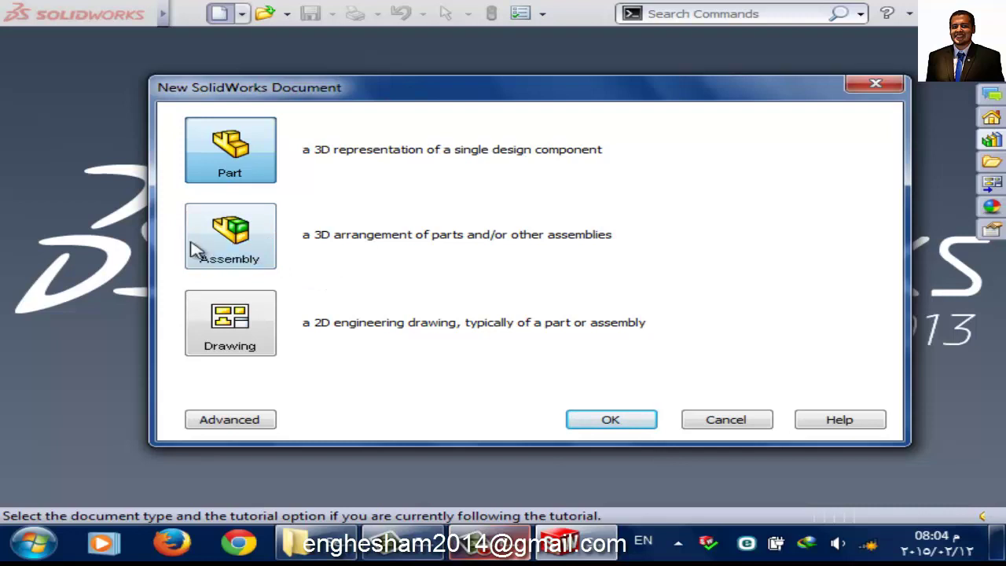
click(240, 332)
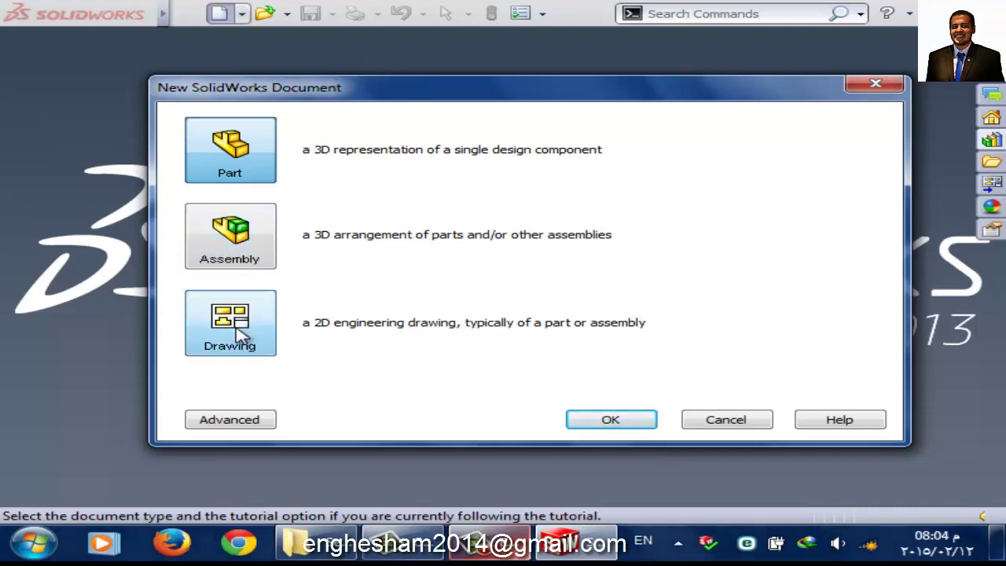
click(585, 426)
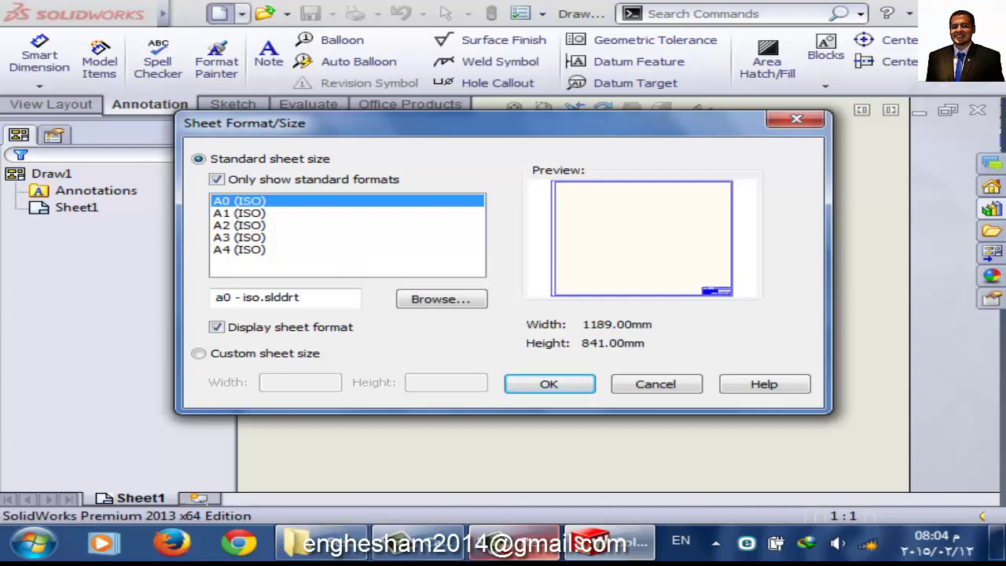
- Apply the A4 (ISO) sheet size to Draw1
click(226, 250)
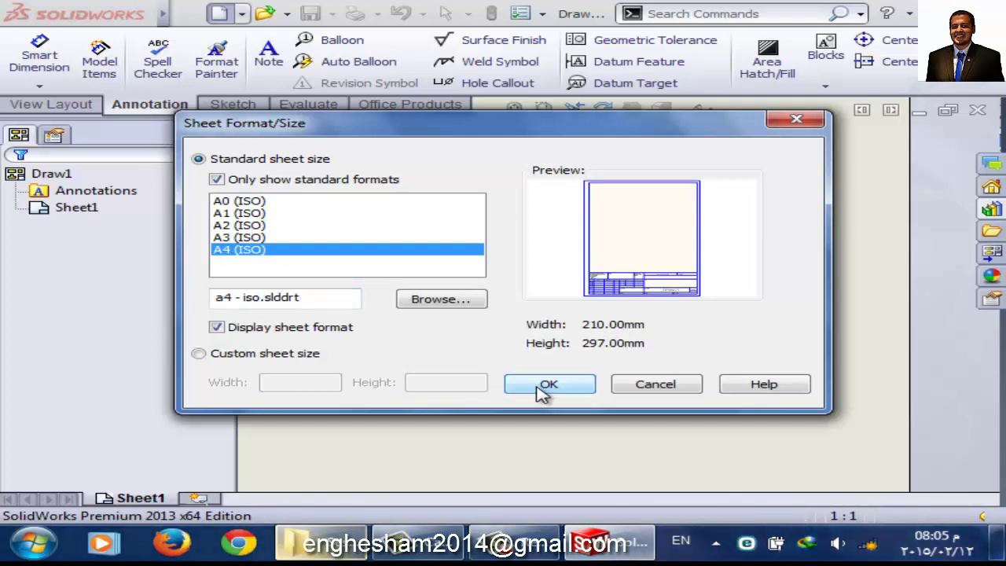
click(542, 391)
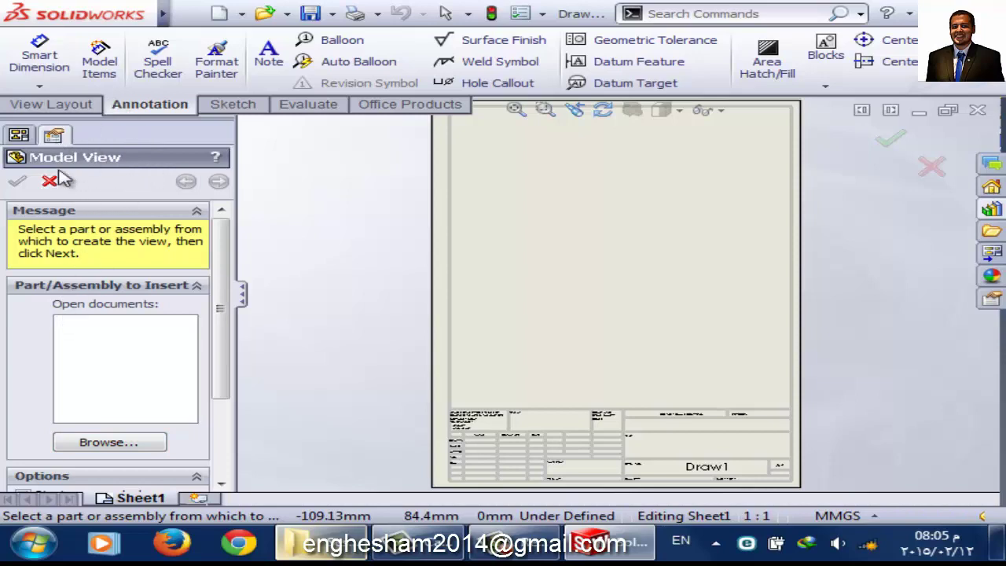
- Start a Model View from the View Layout tab and browse to the Meca (D:) drive
click(52, 107)
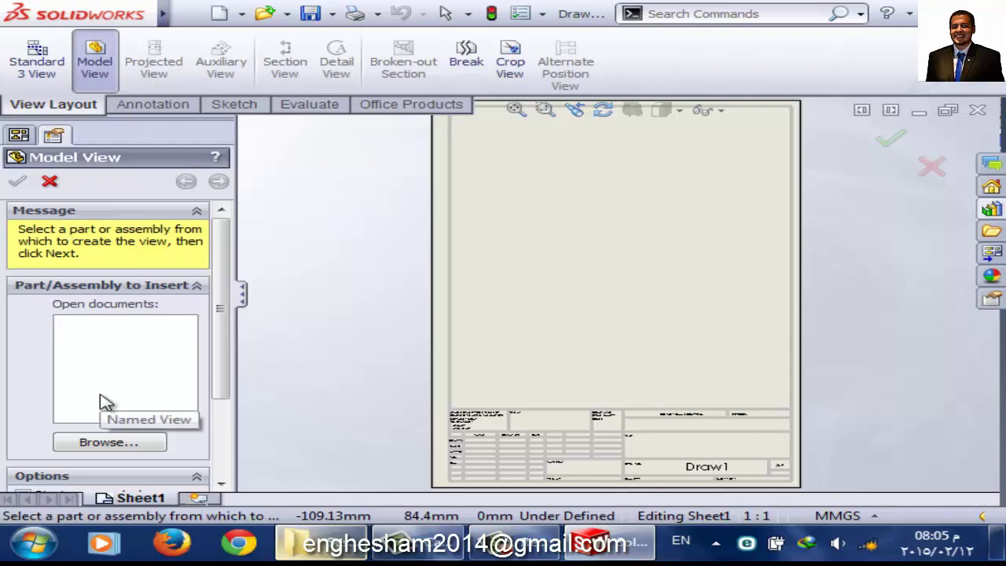
click(134, 442)
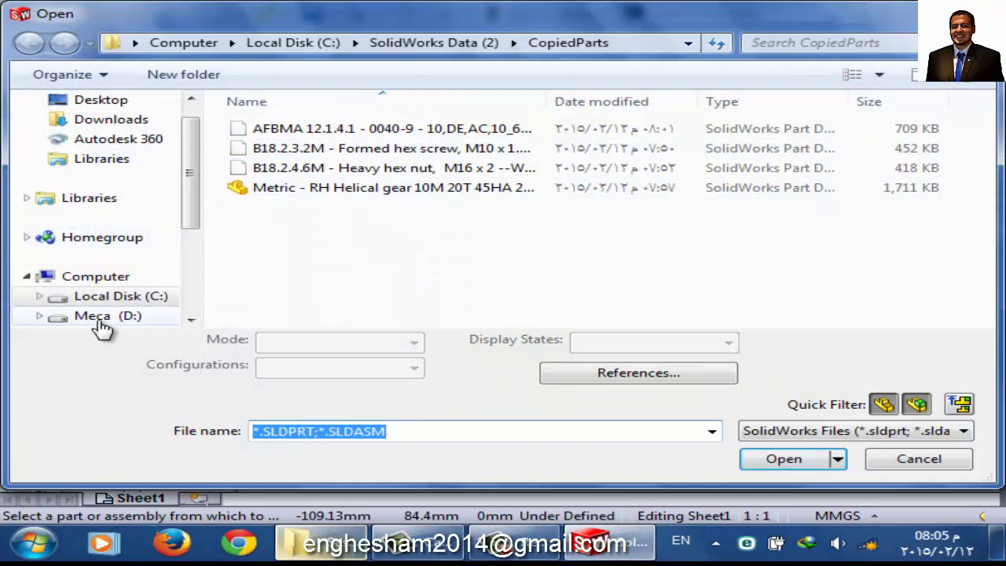
click(99, 316)
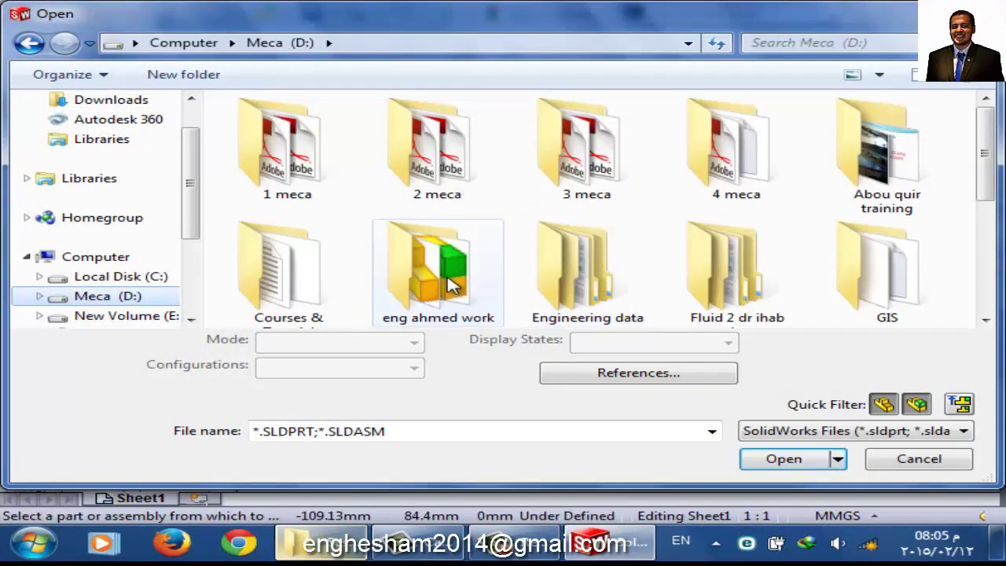
scroll(448, 283, down, 1)
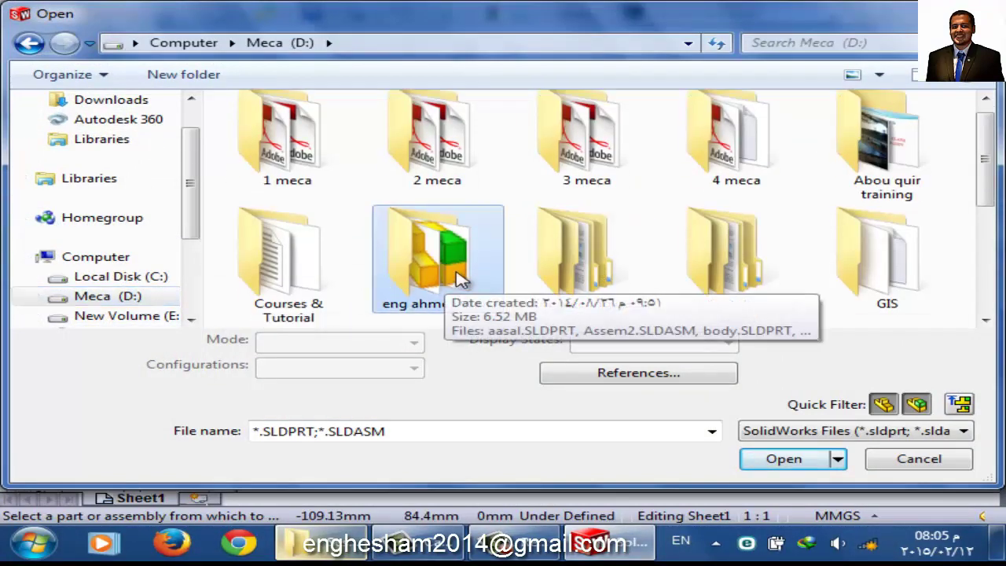
scroll(561, 288, down, 3)
scroll(727, 211, down, 3)
- Go through Meca Programs > solid work > Solid Work Course > Session Four and open 1.SLDPRT
double_click(735, 150)
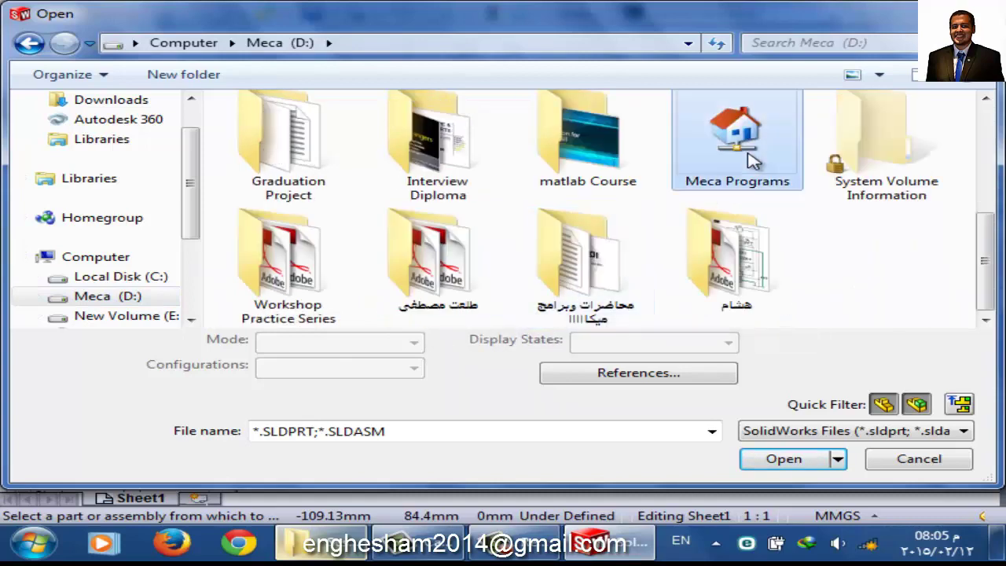
scroll(512, 247, down, 1)
double_click(267, 323)
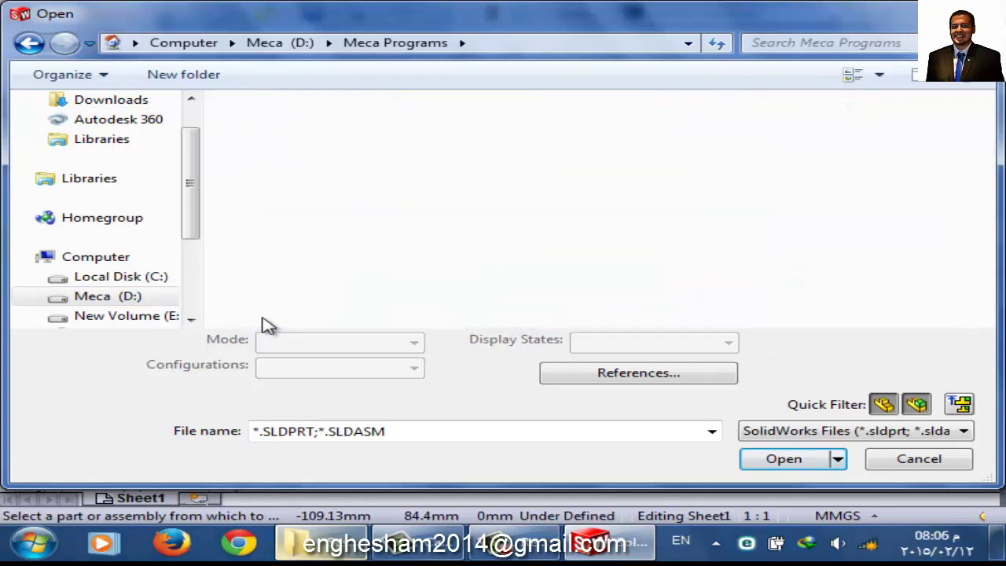
double_click(653, 276)
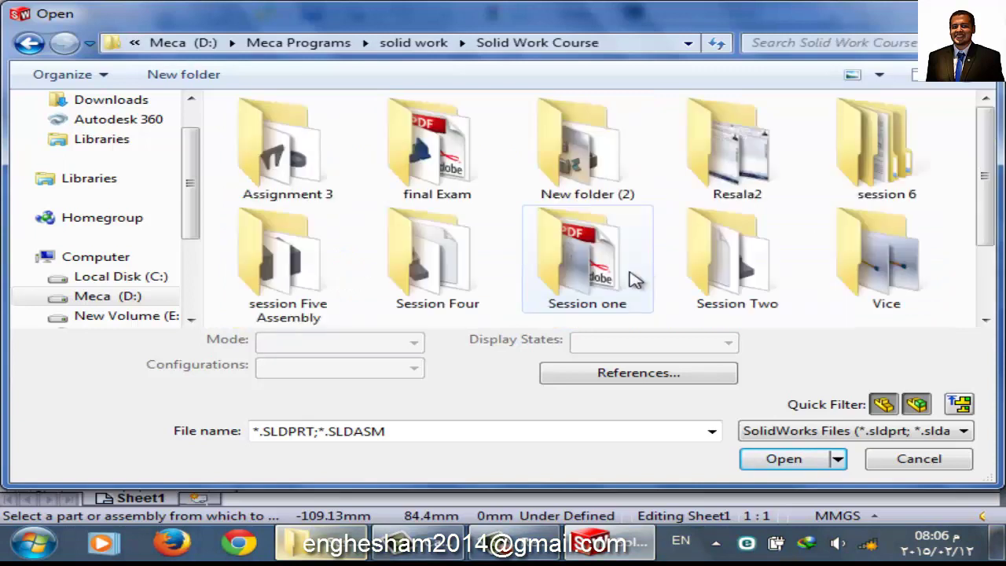
scroll(478, 281, down, 1)
scroll(468, 275, up, 1)
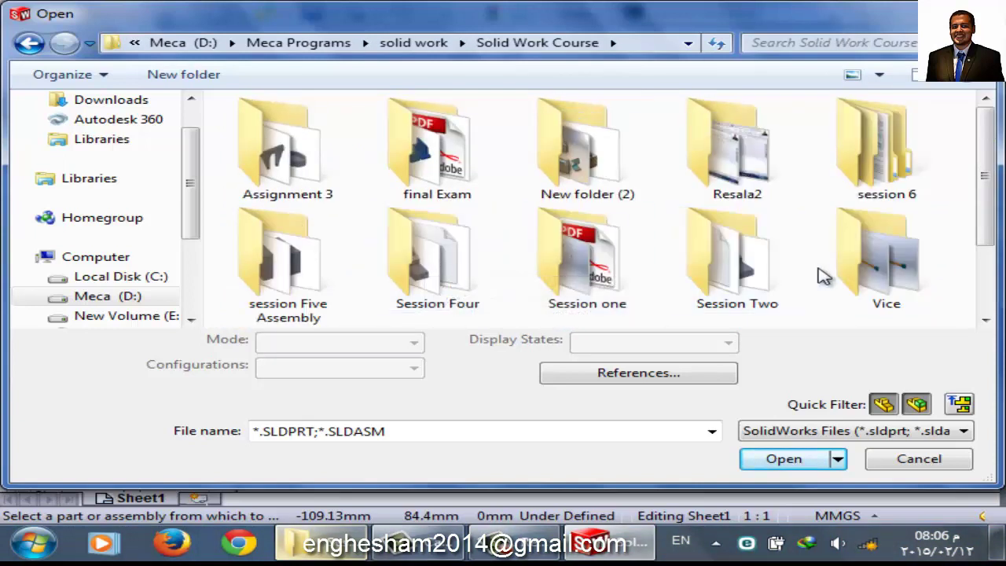
double_click(440, 281)
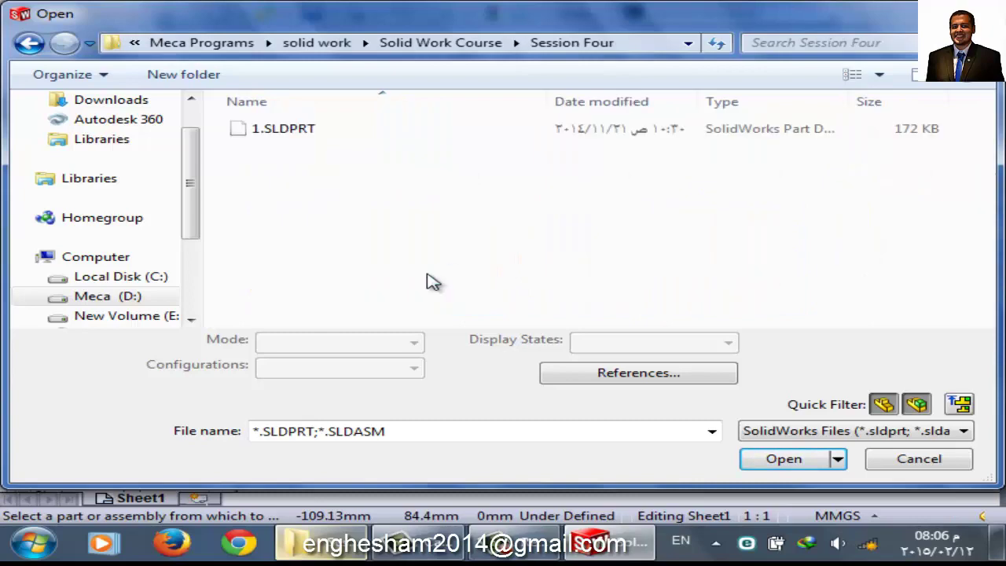
double_click(294, 138)
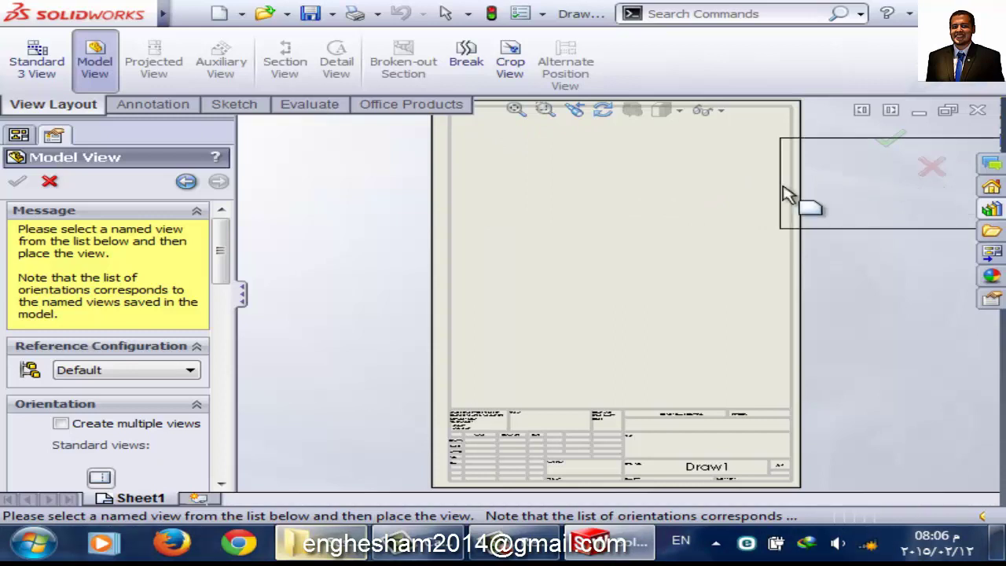
- Try custom view scales 1:2, 1:5 and User Defined, settling on 1:2
drag(222, 242, 193, 402)
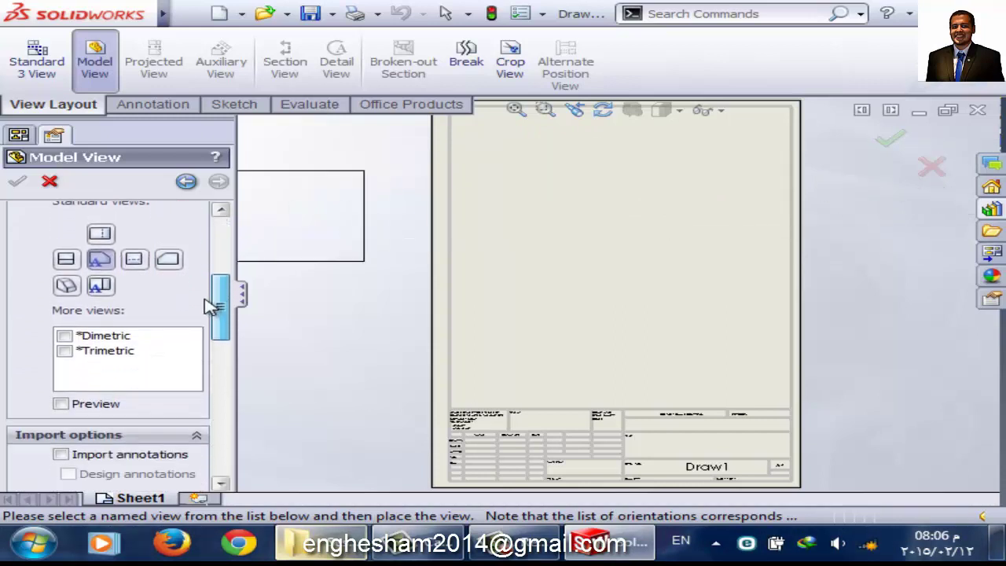
scroll(193, 403, down, 2)
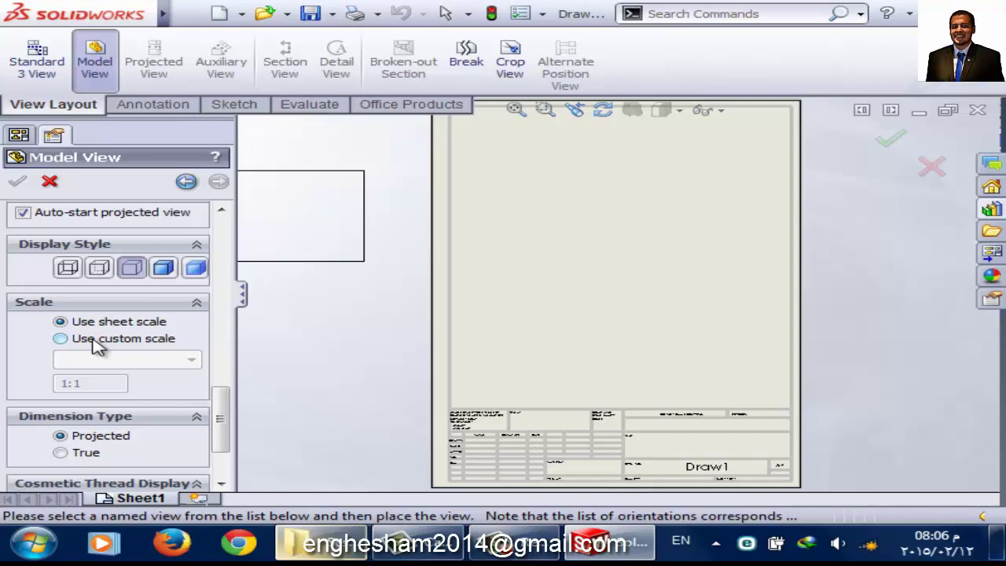
click(94, 346)
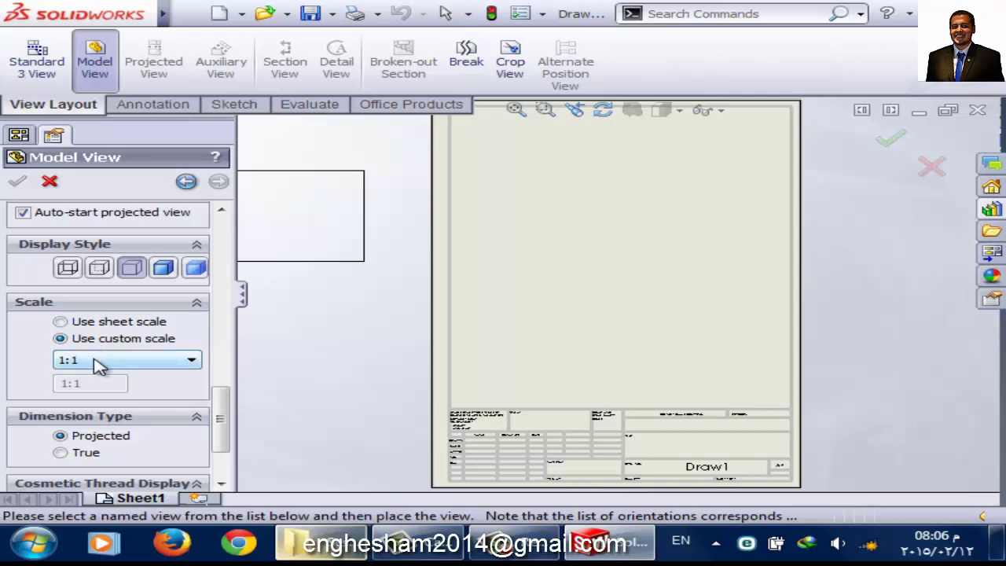
click(96, 362)
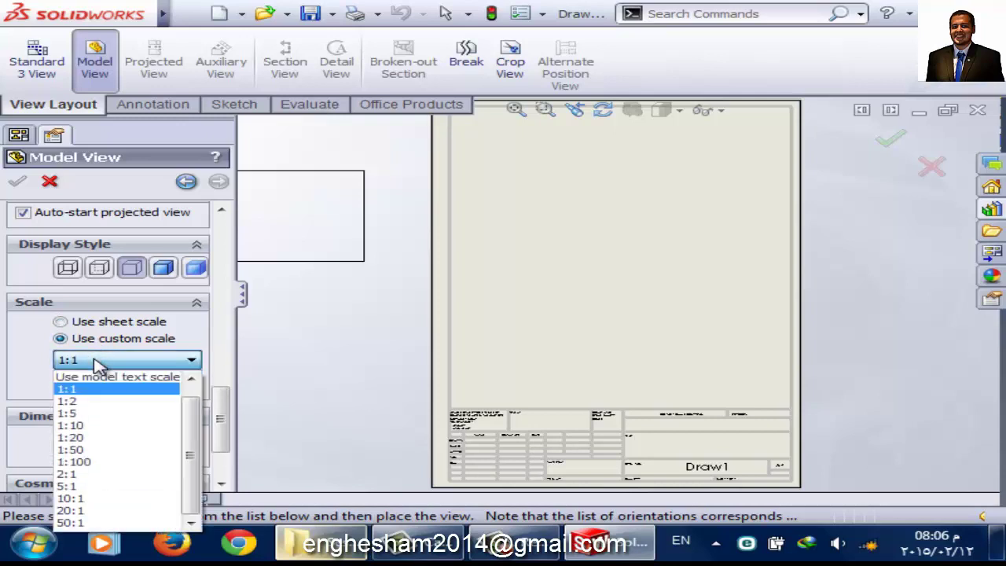
click(92, 402)
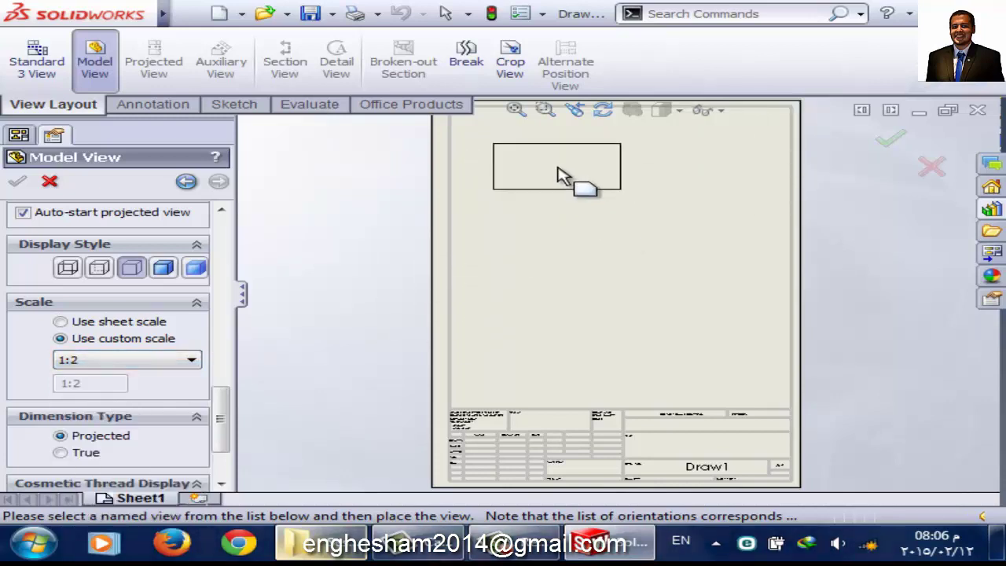
click(169, 367)
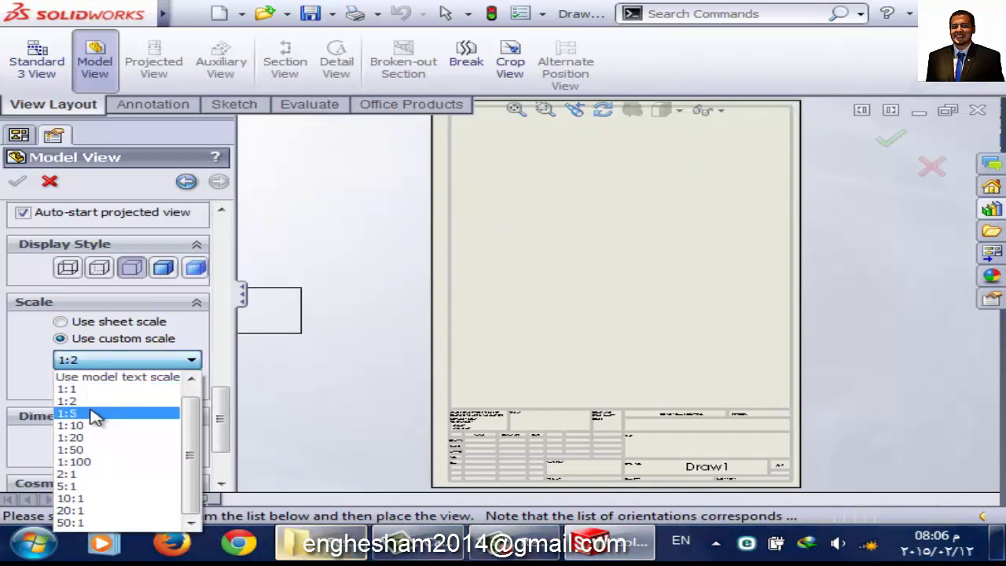
click(90, 411)
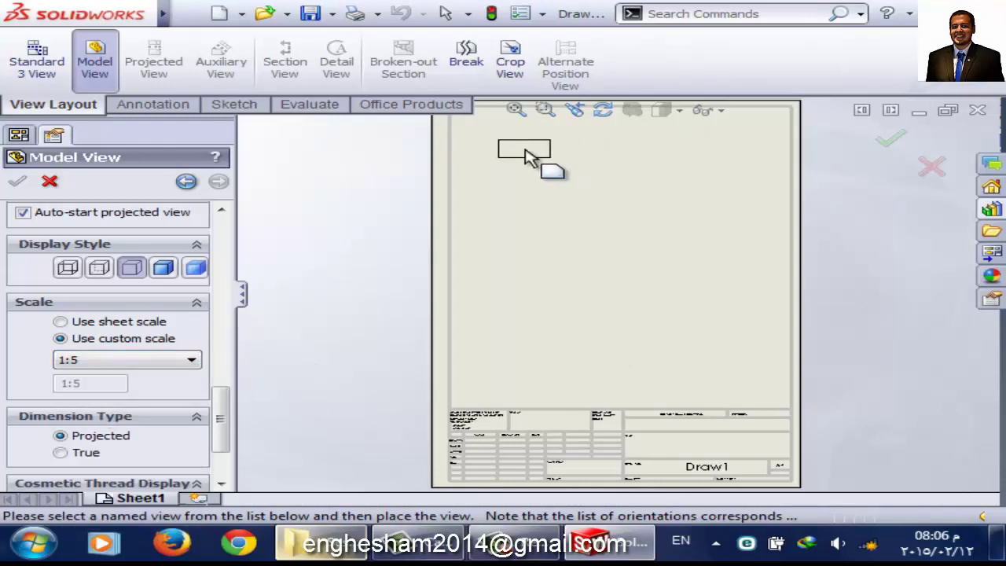
click(77, 360)
scroll(116, 391, up, 1)
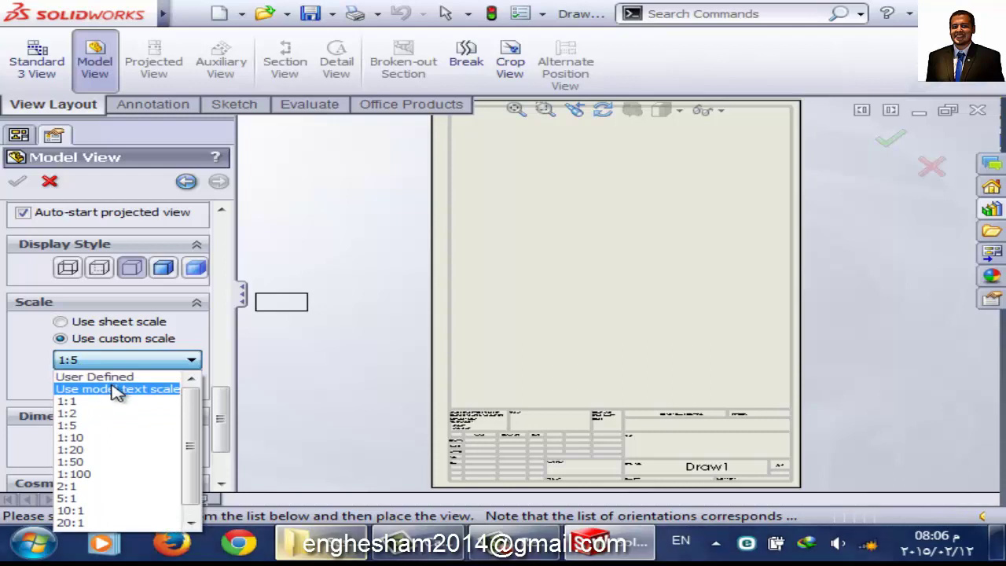
click(104, 378)
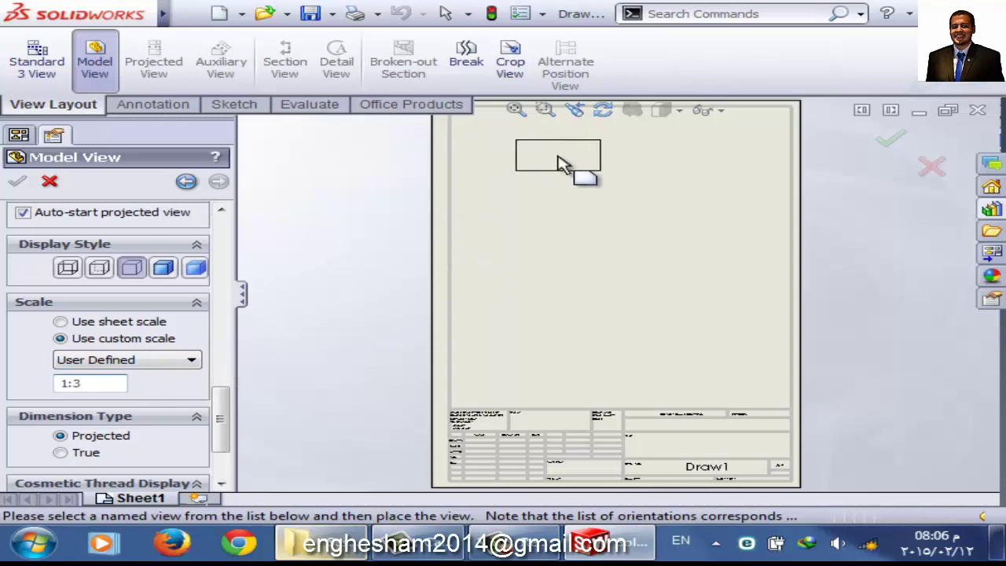
click(138, 363)
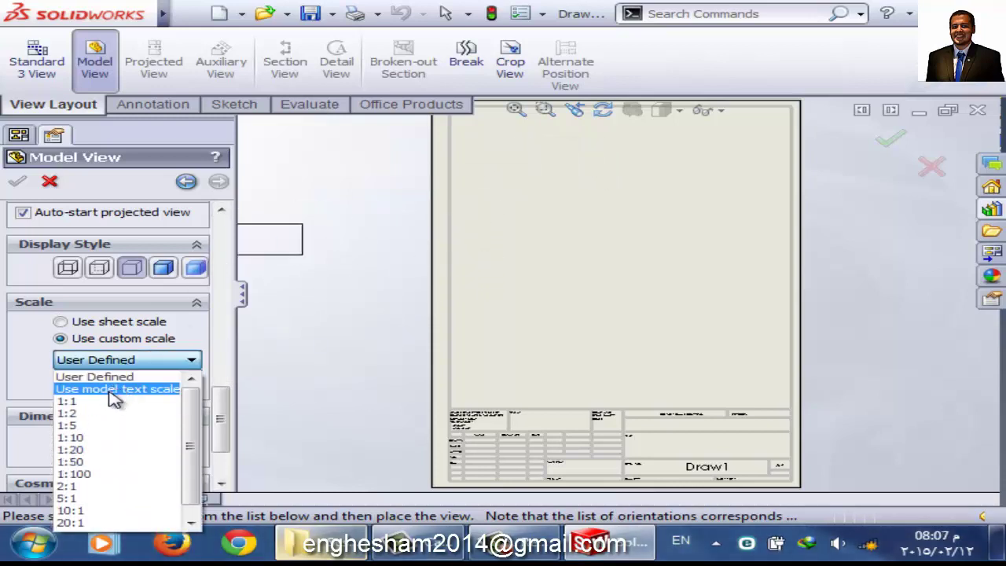
click(119, 412)
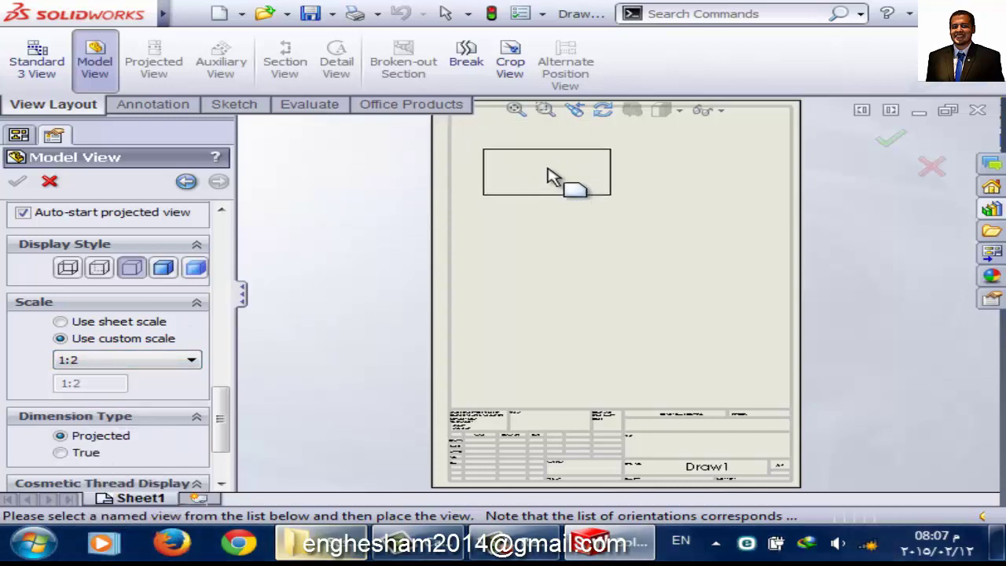
- Place the 1:2 front view near the sheet's top-left
key(z)
scroll(606, 461, down, 2)
scroll(640, 364, up, 1)
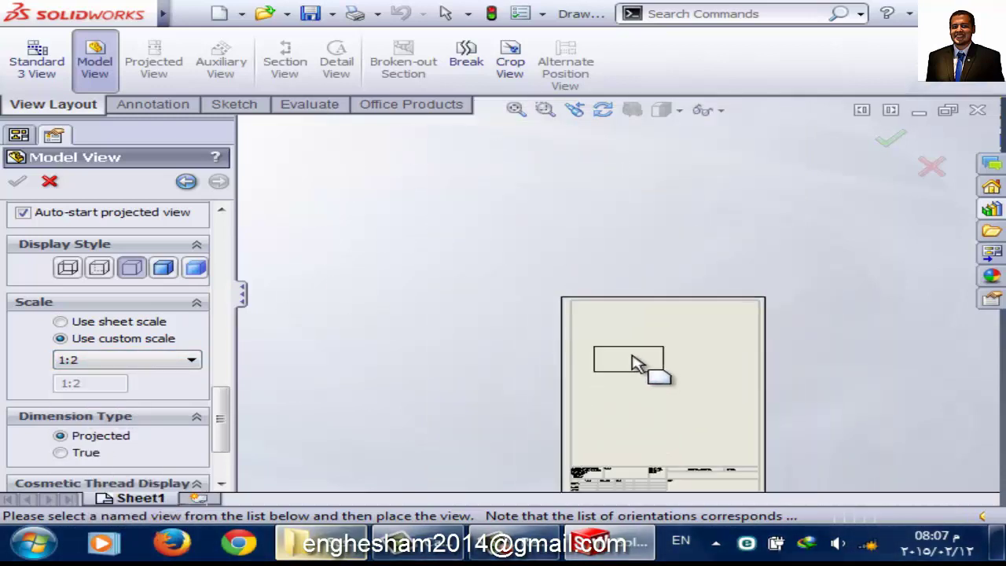
scroll(651, 386, up, 2)
scroll(645, 336, down, 2)
scroll(621, 306, down, 1)
scroll(594, 283, down, 3)
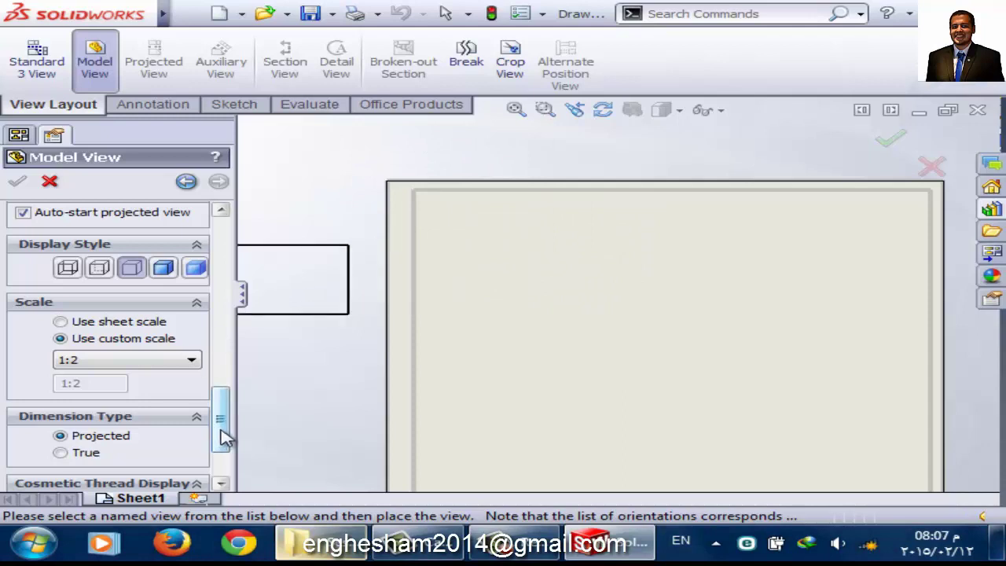
drag(223, 436, 220, 302)
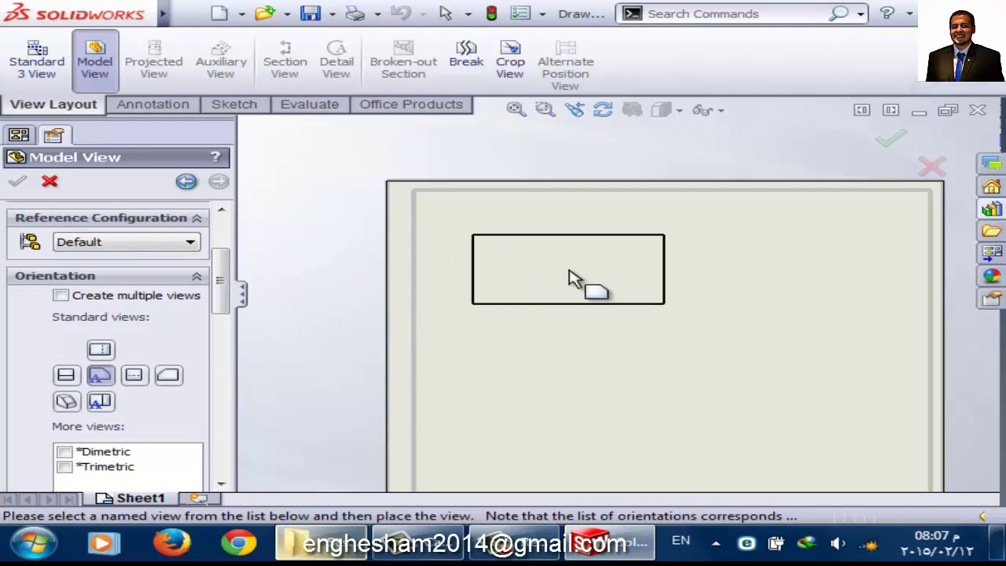
click(572, 279)
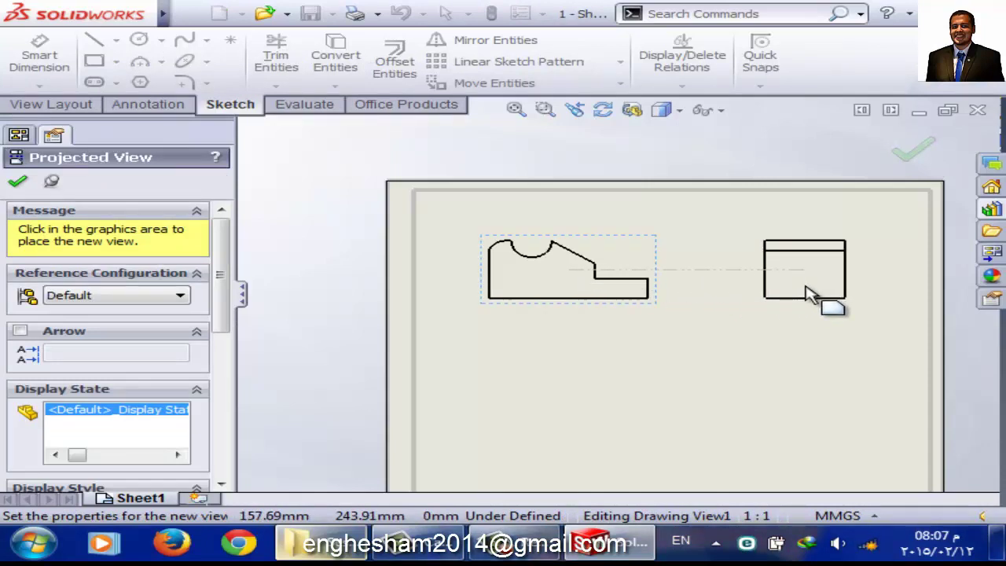
- Add right and top projected views, drag the isometric view lower right, then close Draw1
click(810, 293)
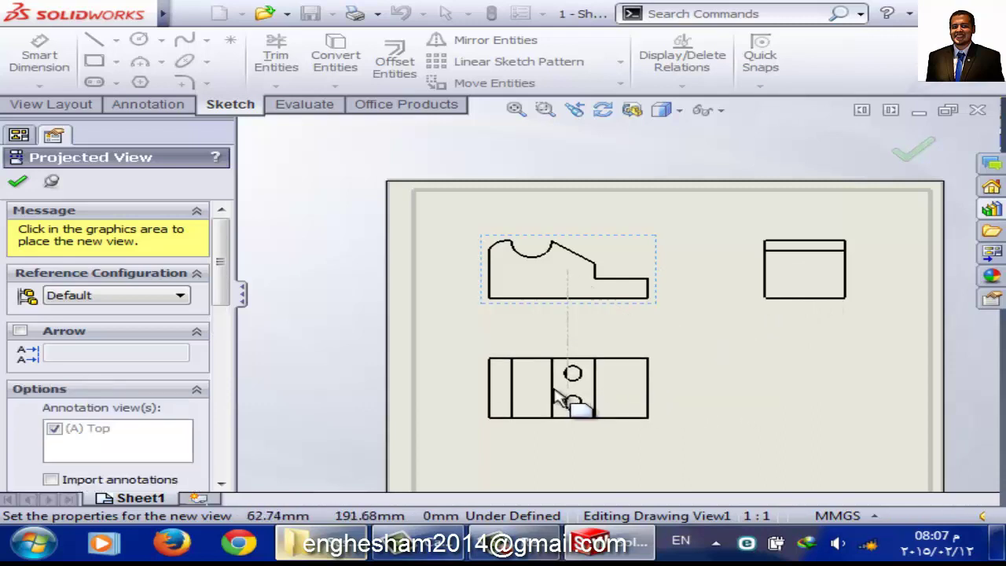
click(556, 391)
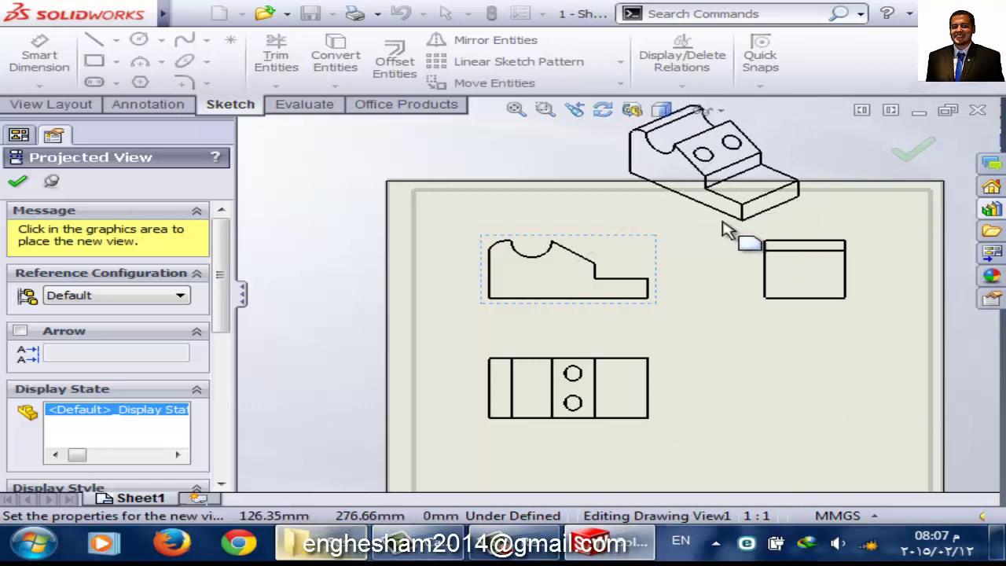
click(22, 188)
drag(713, 231, 778, 459)
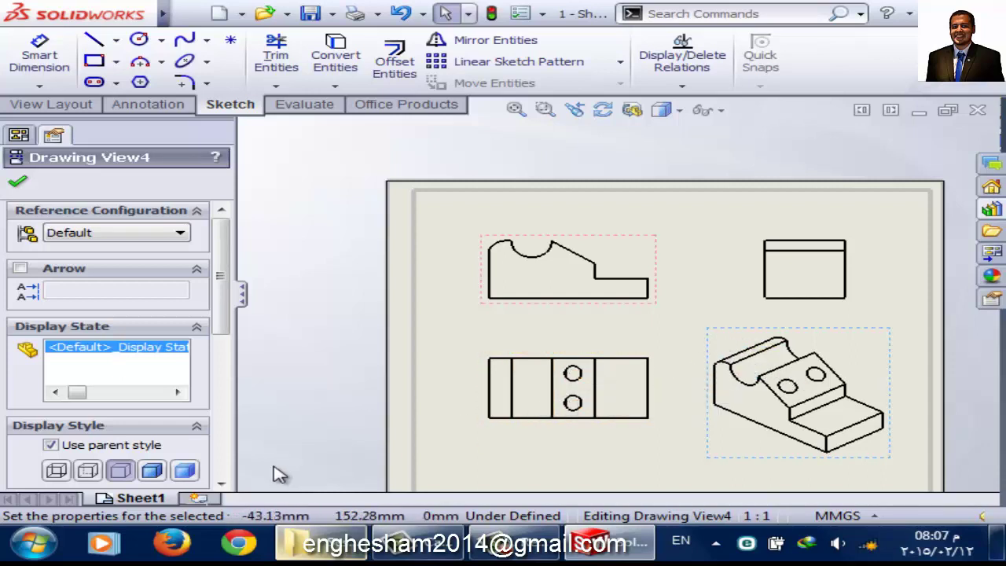
click(975, 114)
- Close Draw1 without saving and create a new drawing on an A4 (ISO) sheet
click(480, 326)
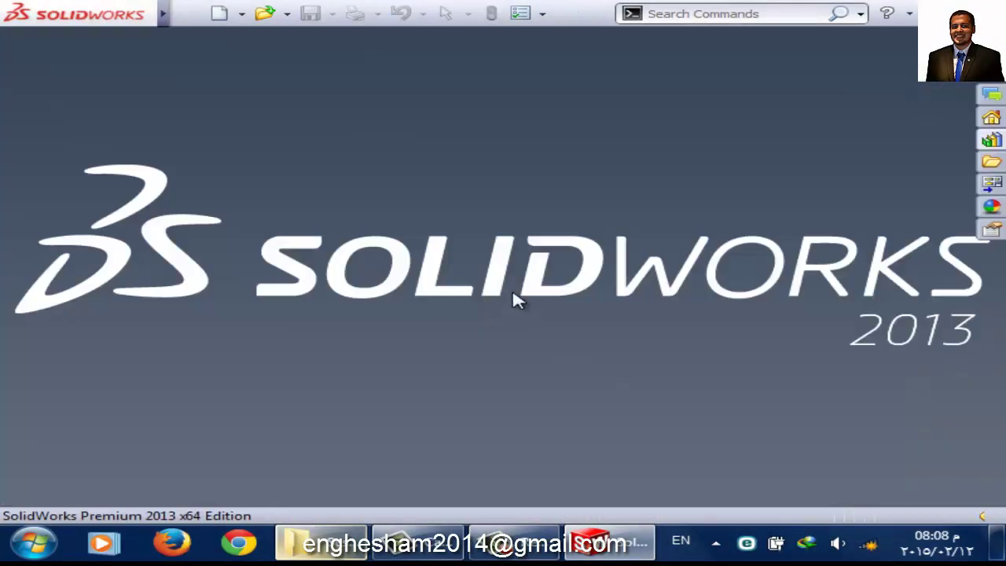
click(233, 11)
click(204, 29)
click(220, 14)
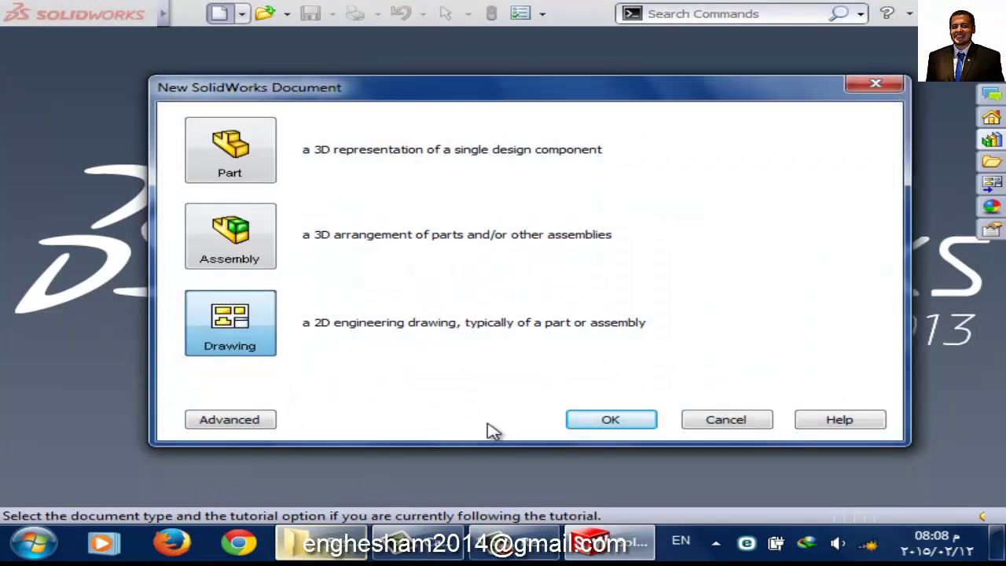
click(594, 423)
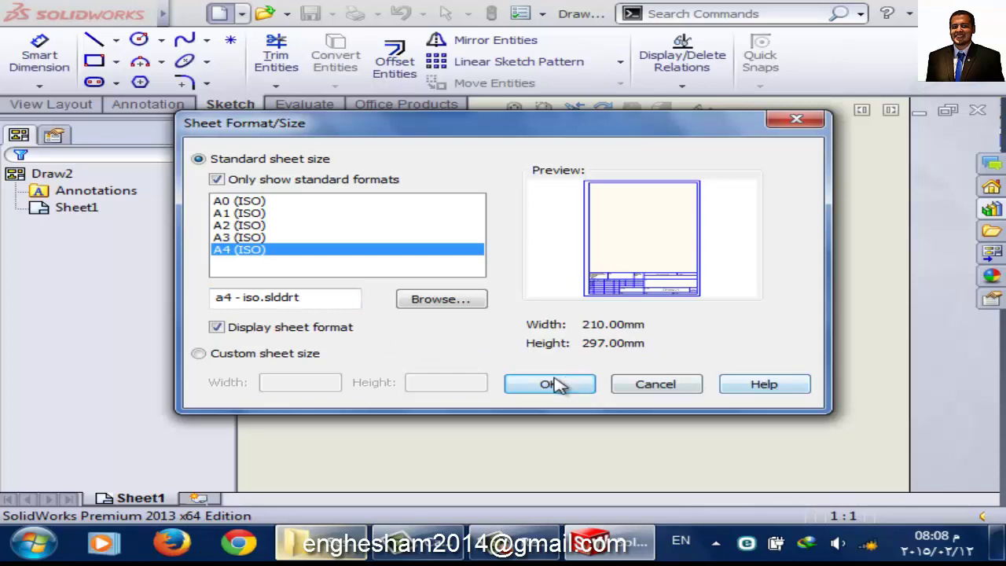
click(551, 384)
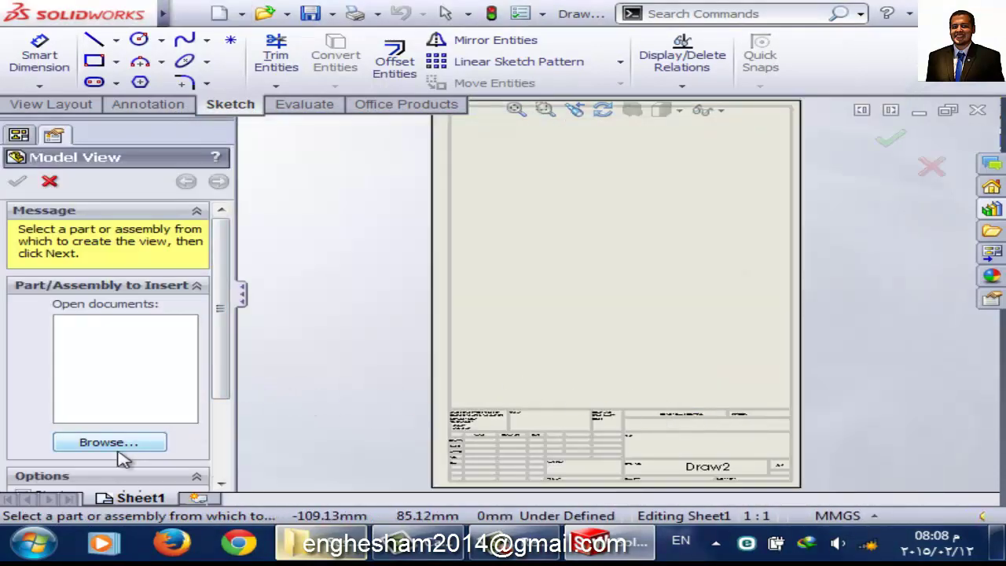
- Load 1.SLDPRT for the model view and set a custom 1:2 scale
click(120, 452)
click(280, 134)
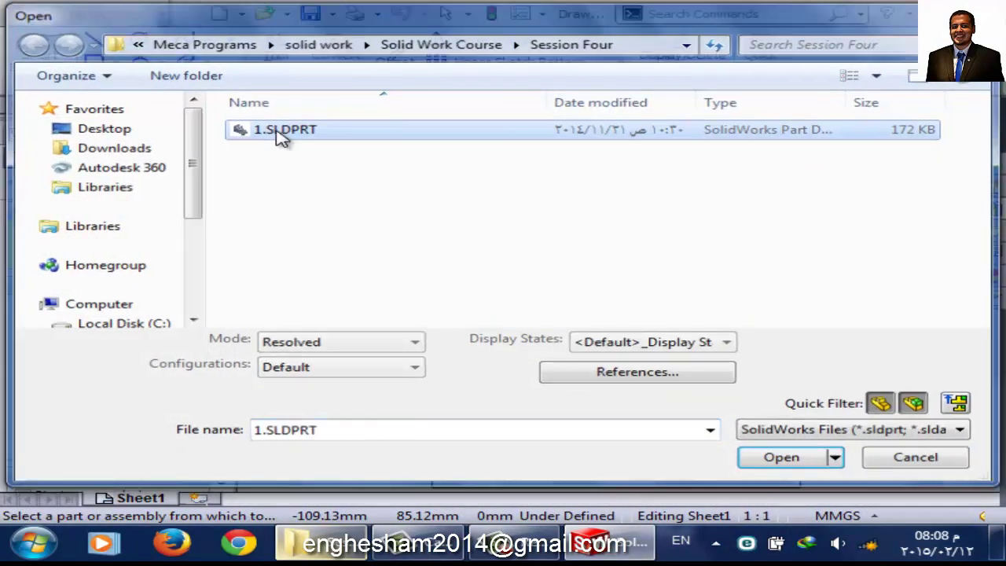
double_click(280, 134)
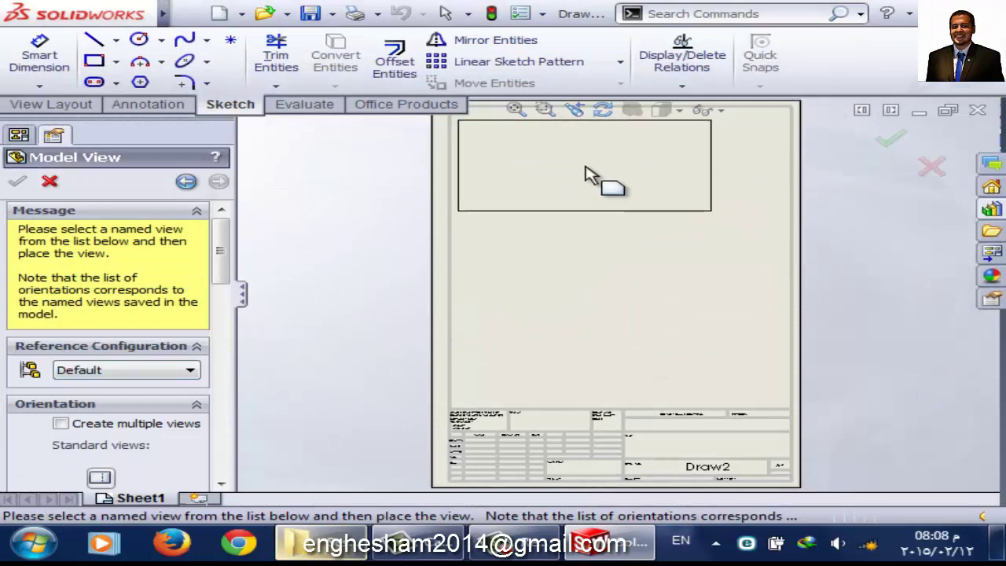
drag(220, 240, 179, 403)
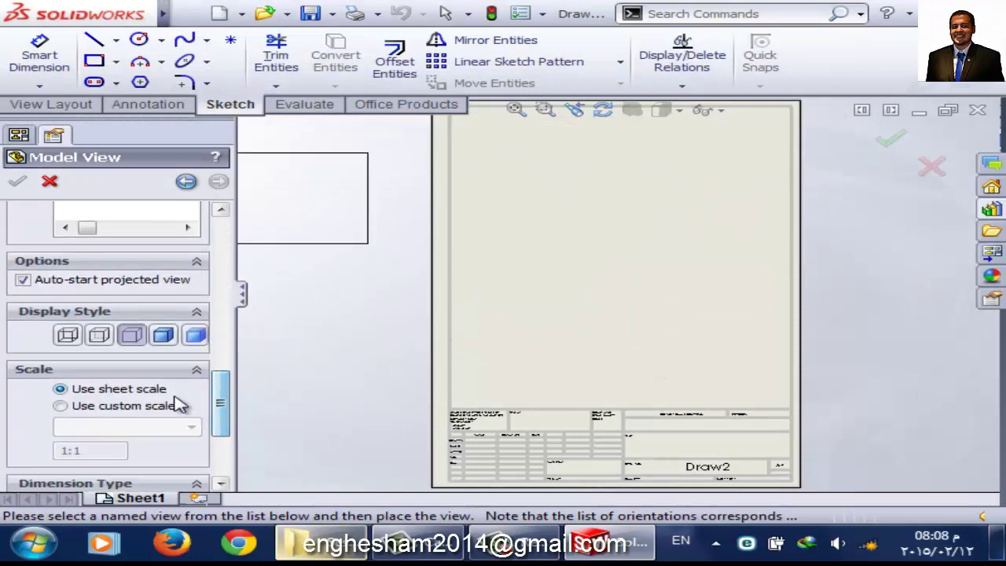
click(96, 409)
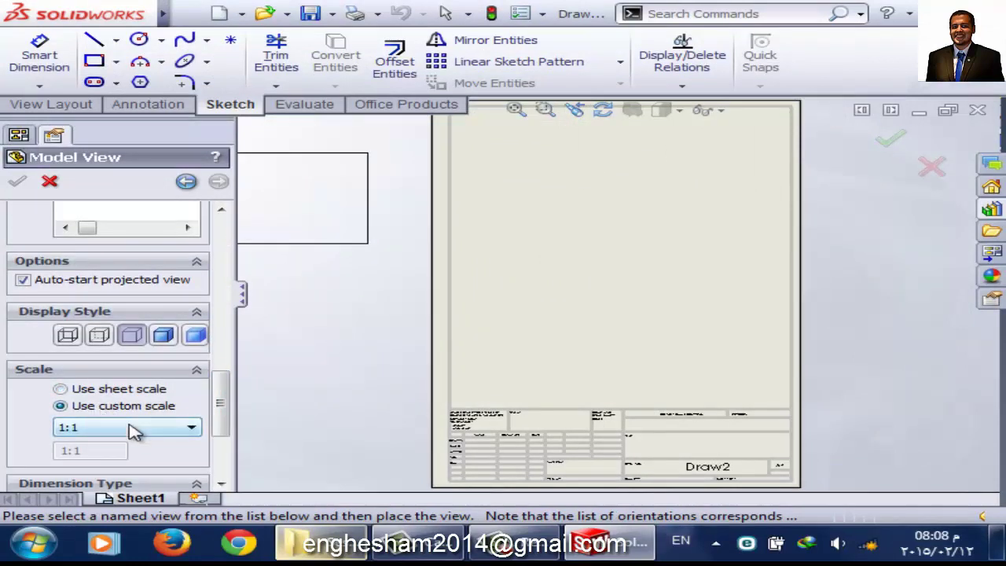
click(128, 428)
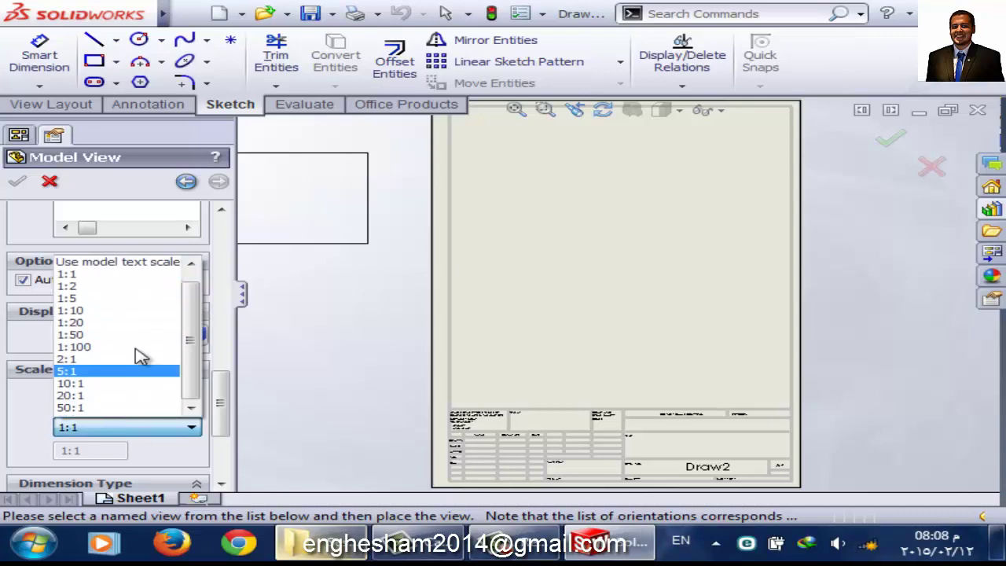
click(68, 286)
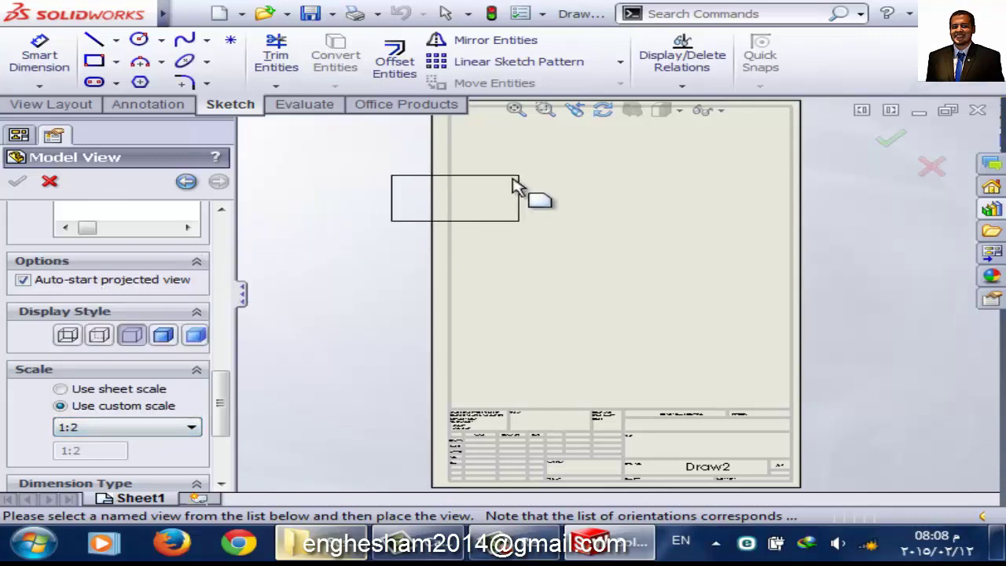
- Place the front, top and isometric views of part 1 on the sheet
click(561, 166)
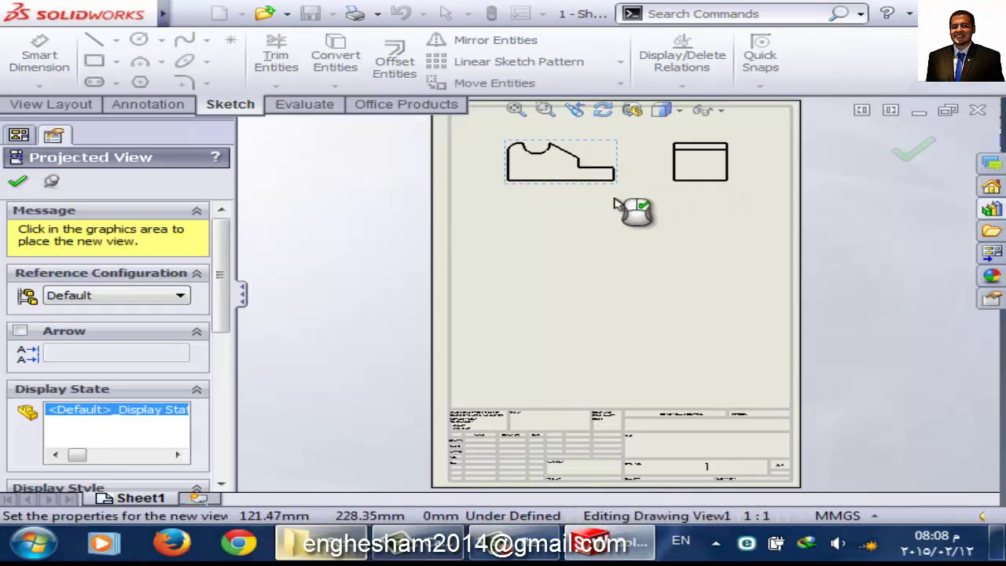
click(605, 247)
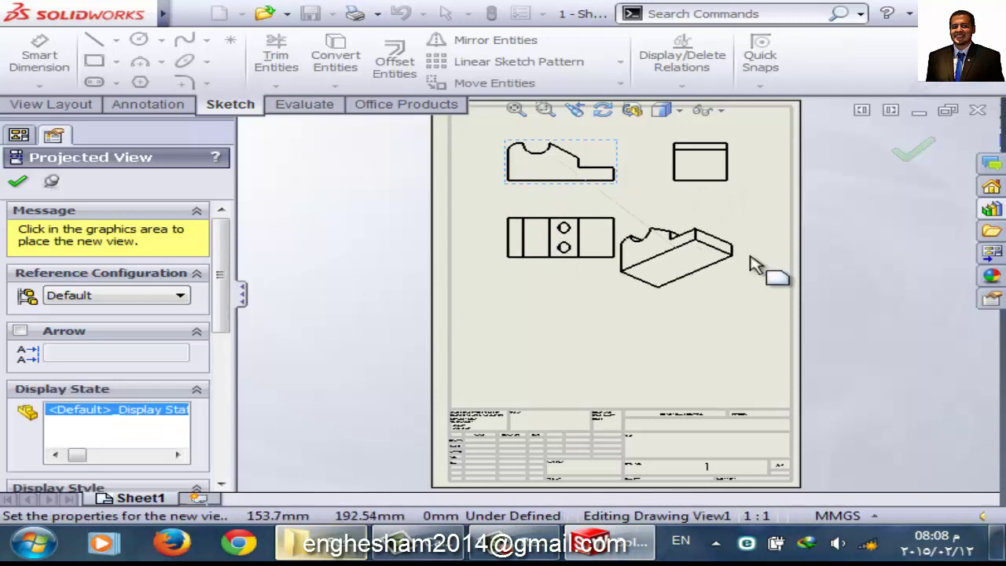
scroll(719, 232, up, 3)
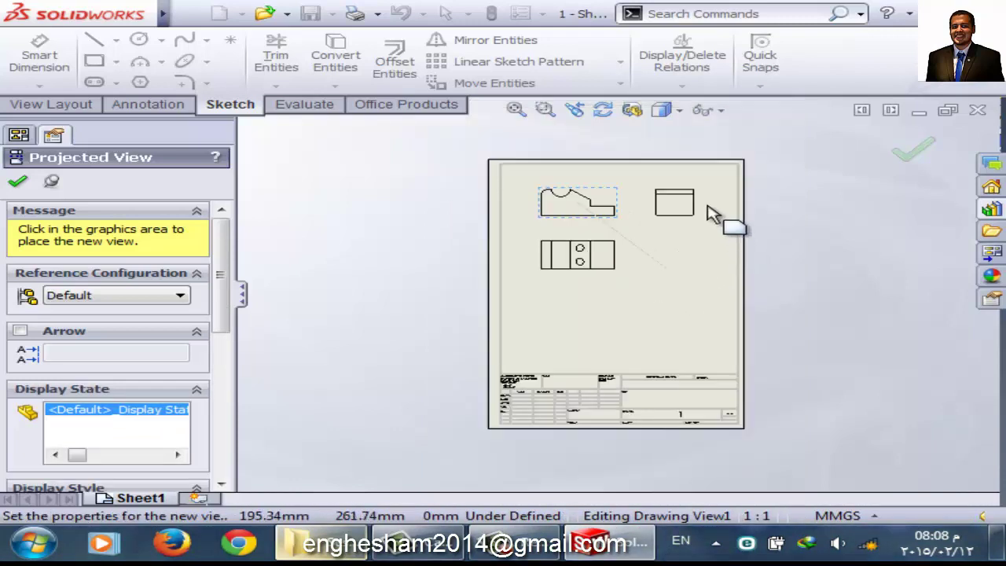
scroll(684, 221, up, 1)
scroll(668, 239, down, 1)
scroll(656, 236, down, 2)
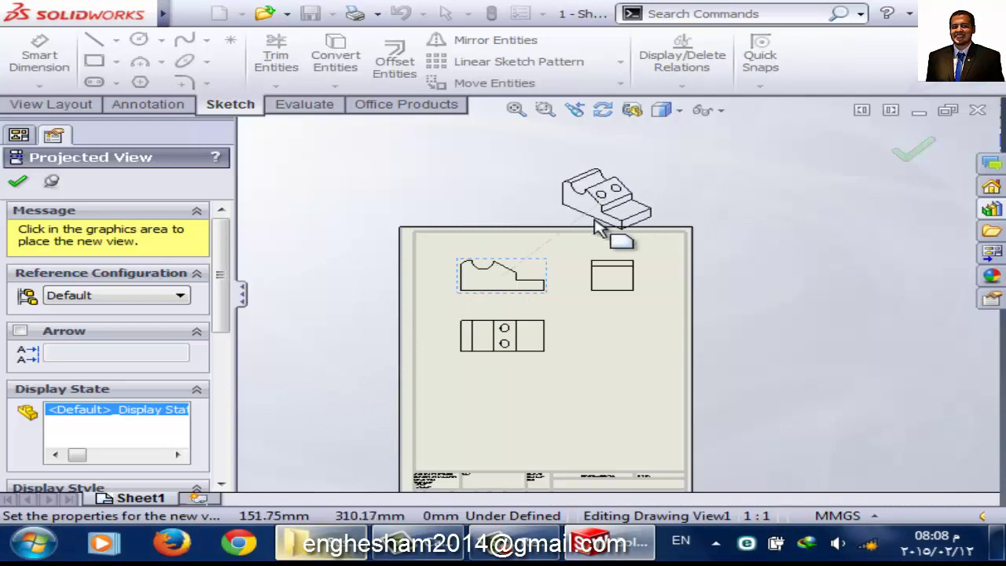
click(627, 234)
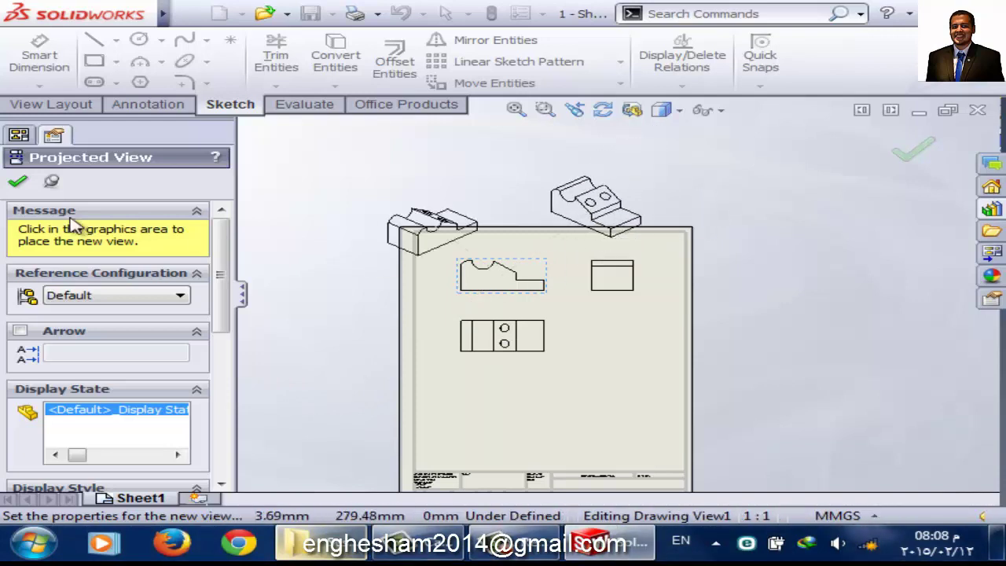
click(18, 183)
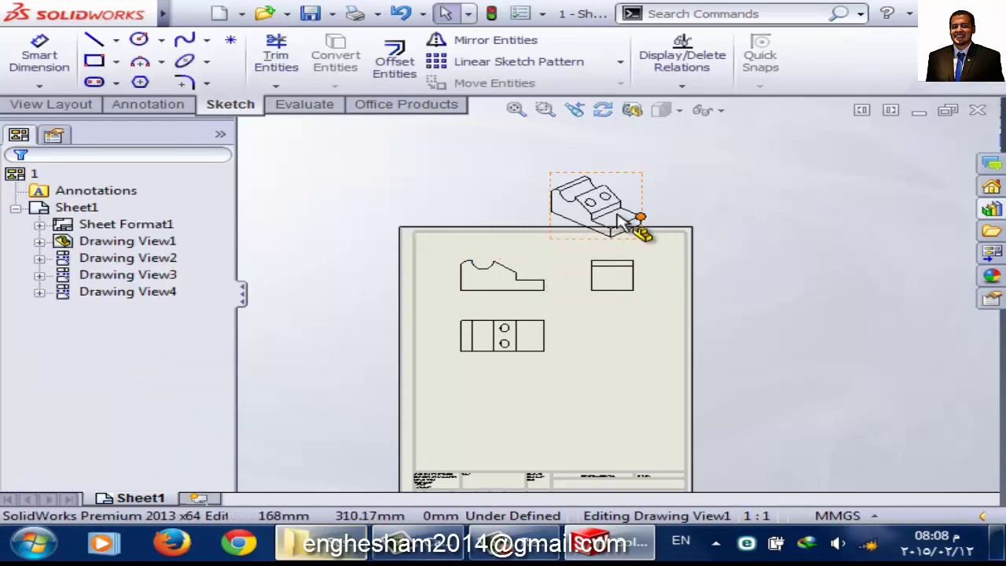
- Drag the isometric view to the sheet's lower right and clear the selection
drag(582, 283, 622, 397)
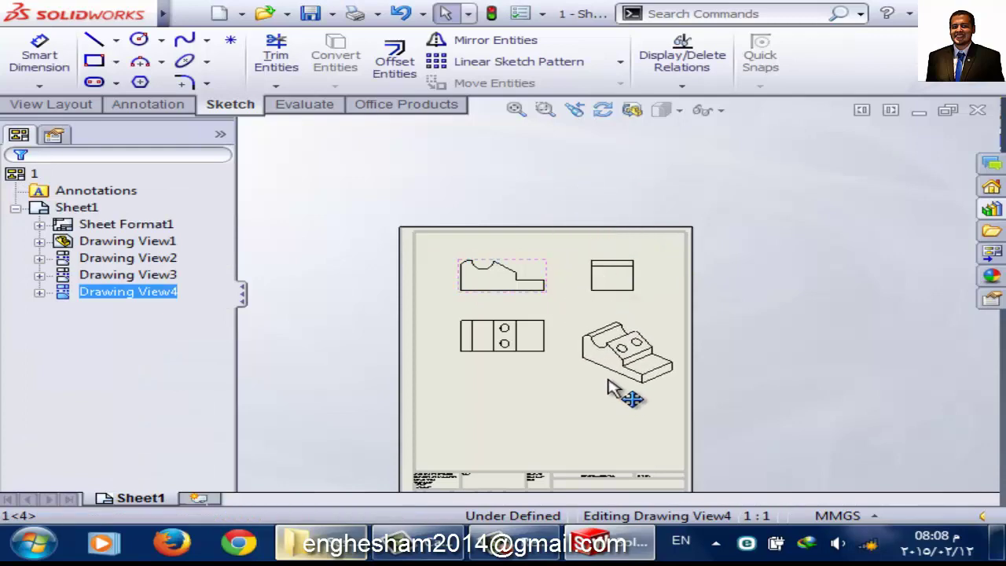
scroll(615, 410, down, 1)
scroll(641, 417, down, 3)
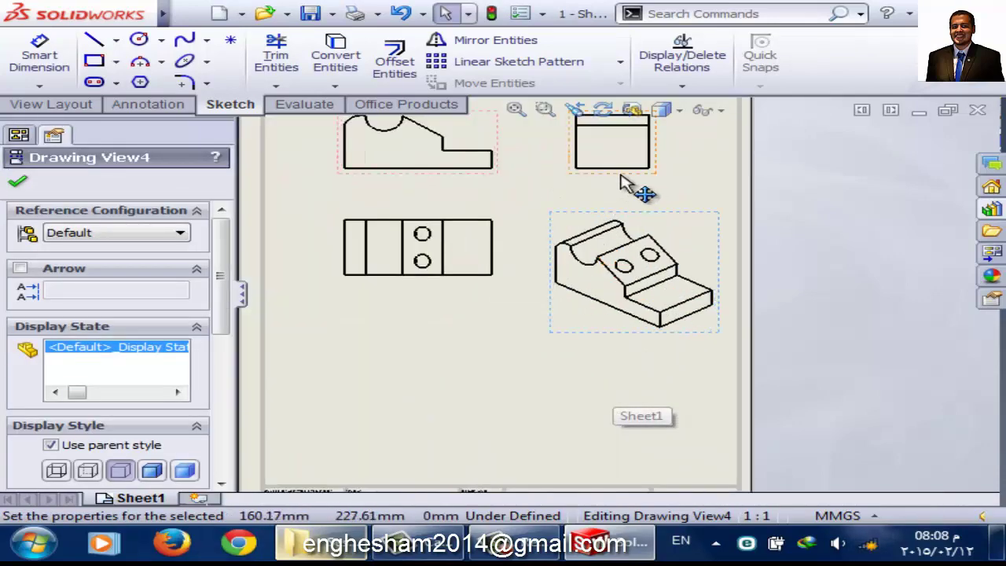
scroll(635, 187, up, 4)
scroll(584, 191, down, 1)
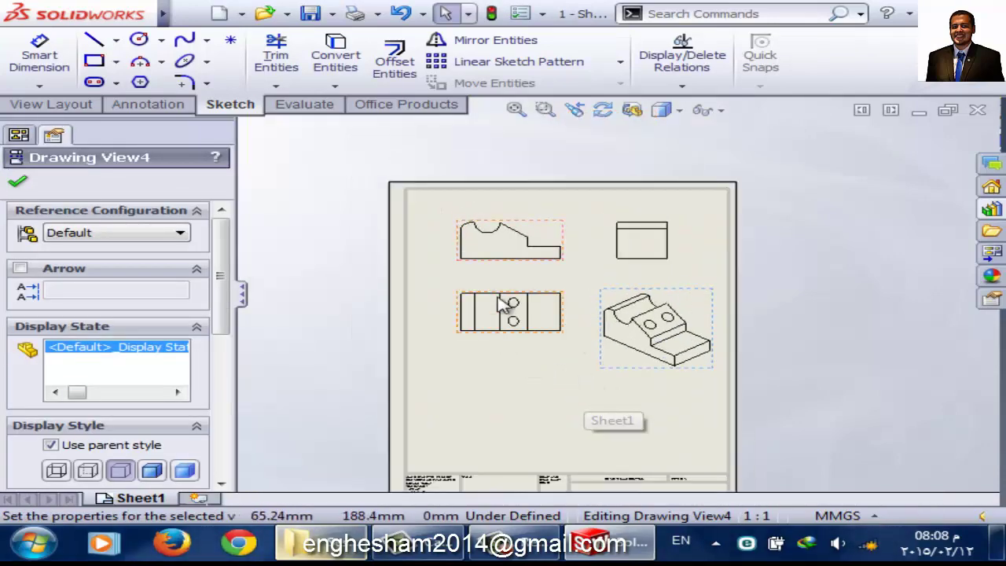
scroll(511, 307, down, 1)
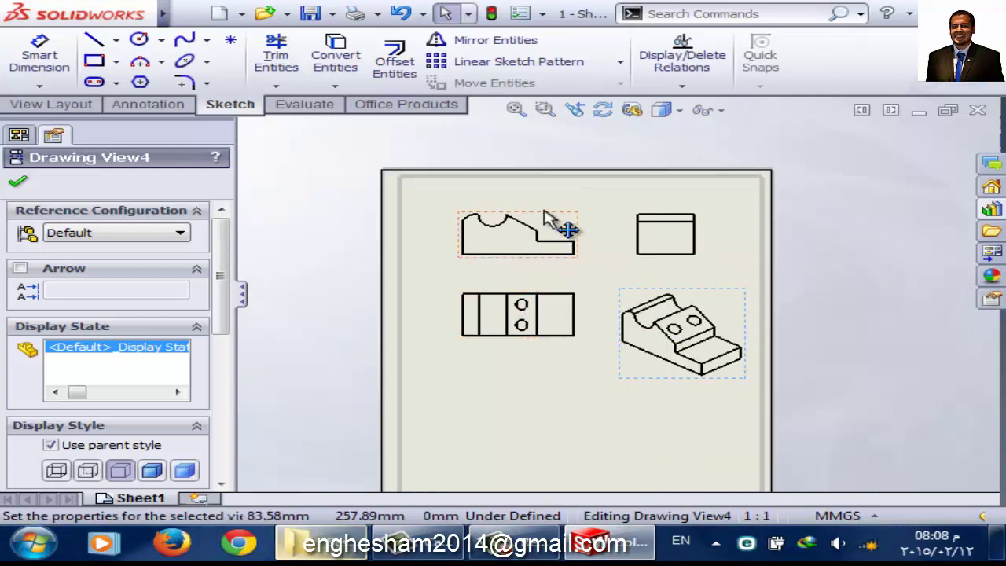
click(578, 228)
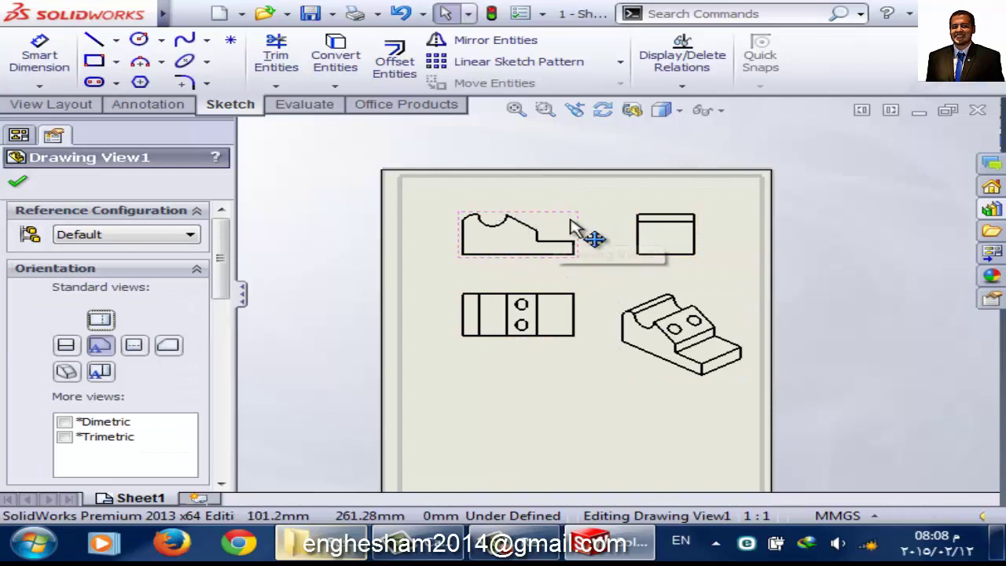
key(Escape)
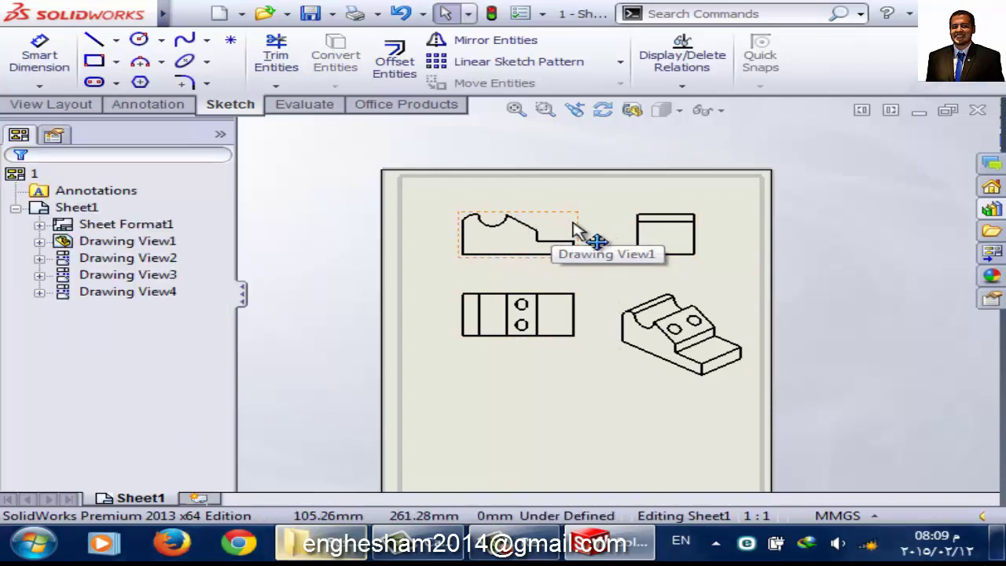
click(524, 197)
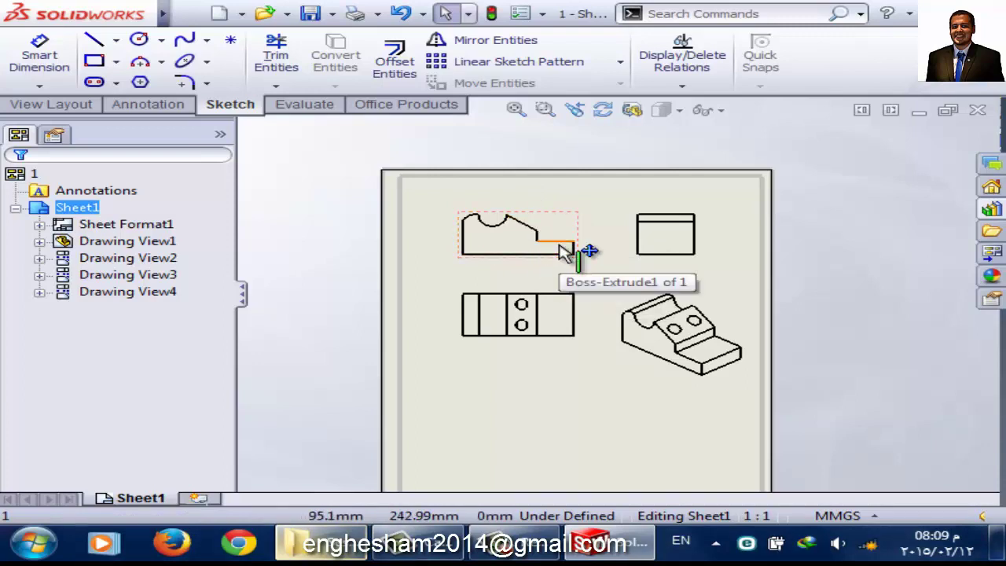
scroll(595, 254, down, 1)
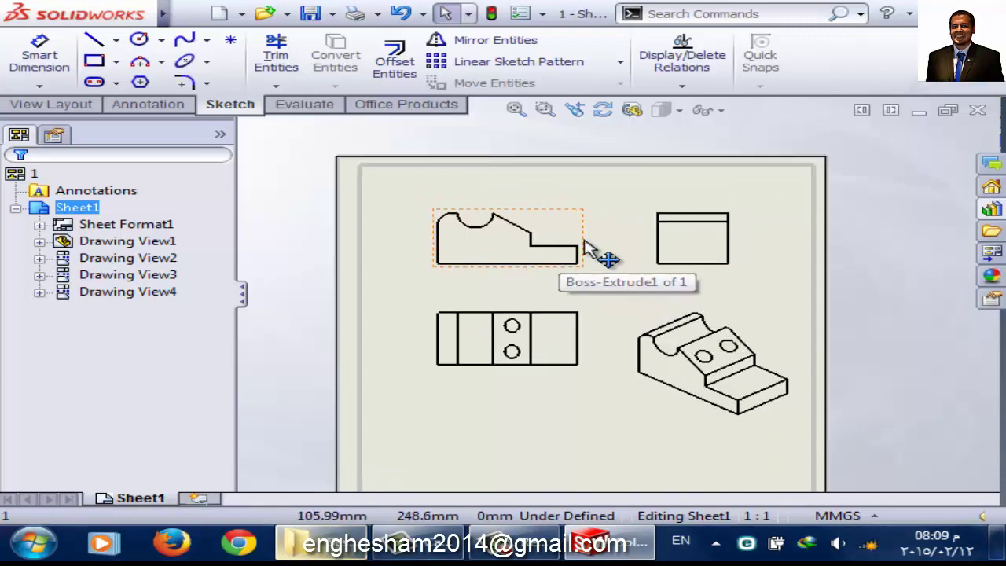
scroll(597, 259, down, 1)
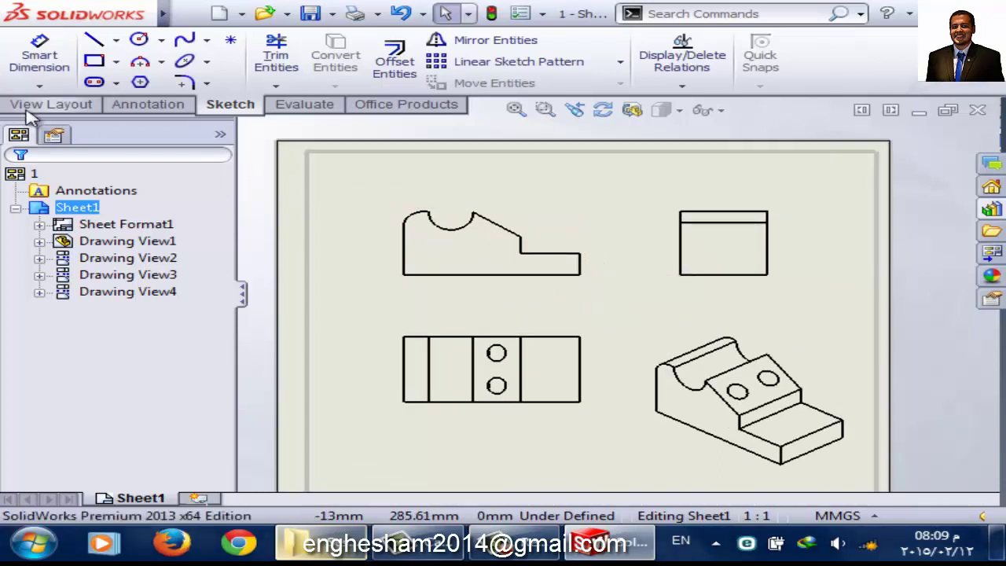
- Start a new Model View on Draw2 from the View Layout tab, offering part 1
click(30, 109)
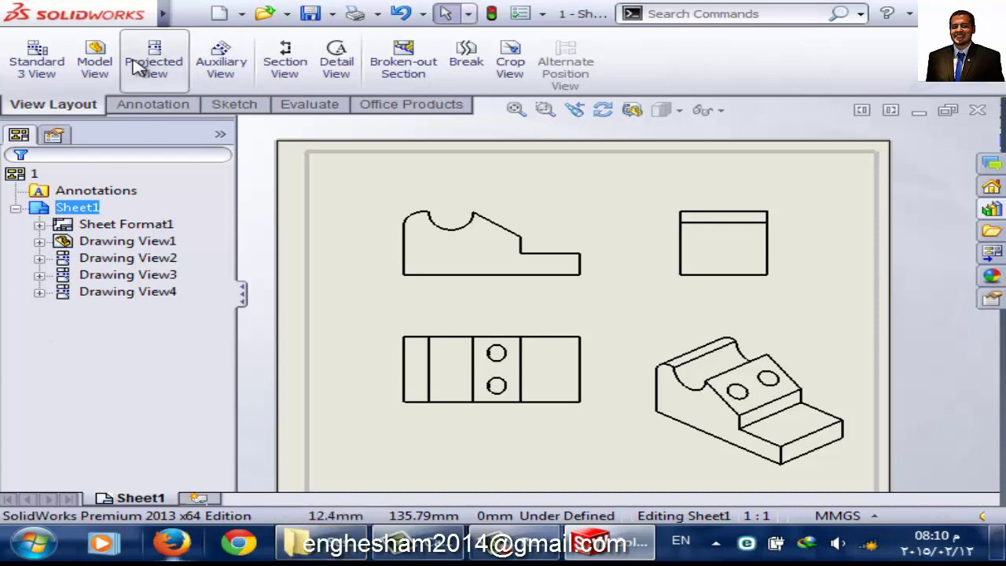
click(96, 63)
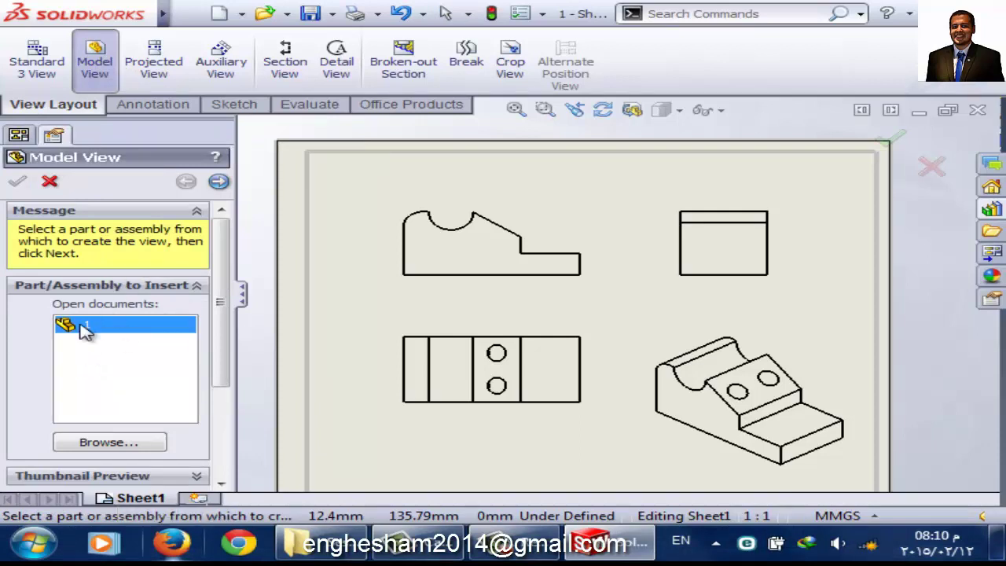
- Flip between the Model View part and orientation pages, then cancel the model view
click(220, 184)
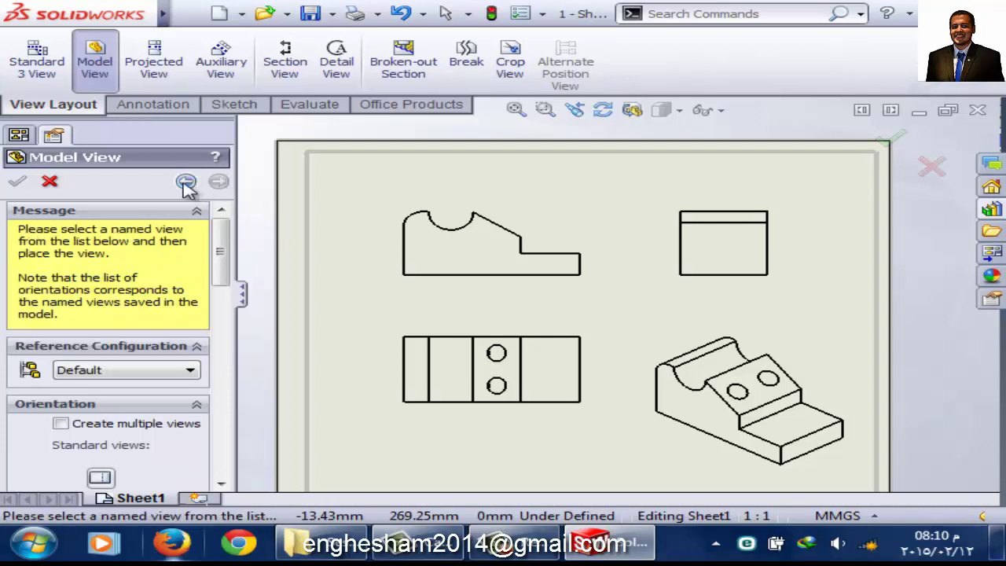
click(185, 181)
click(219, 183)
click(186, 181)
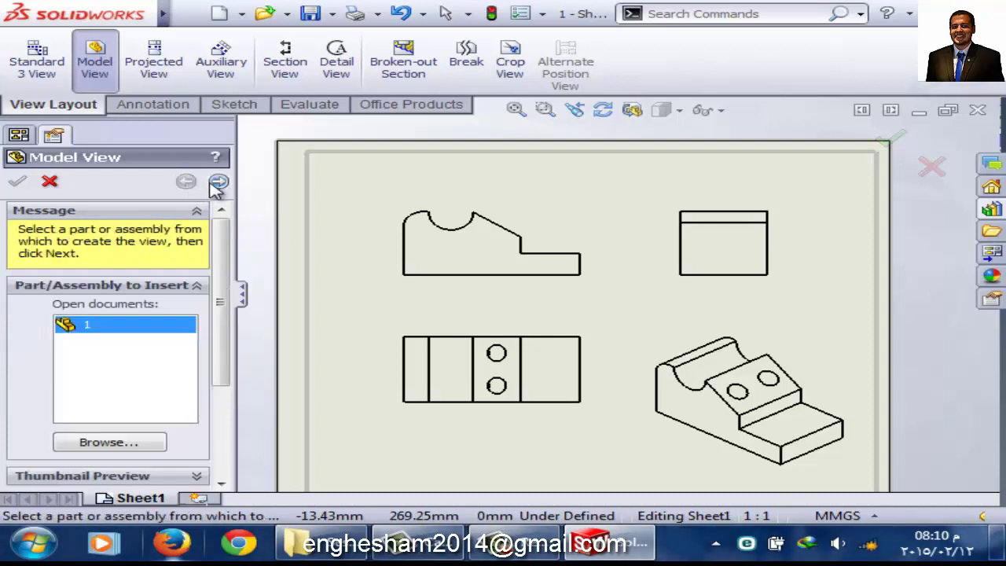
click(218, 181)
mouse_move(221, 281)
mouse_down()
mouse_move(217, 446)
mouse_move(221, 269)
mouse_up()
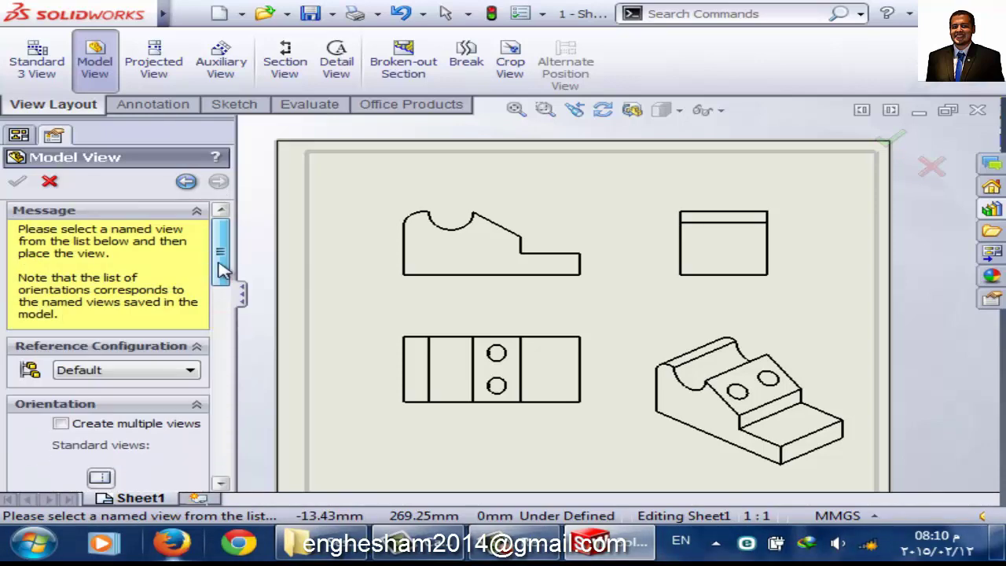
click(49, 182)
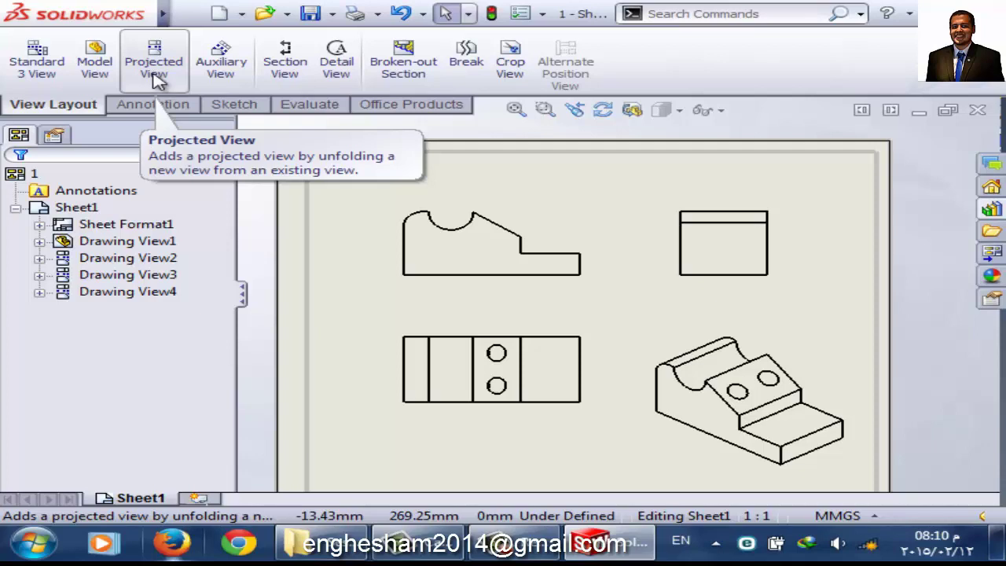
- Delete the view below the front view and project a new top view in its place
click(155, 72)
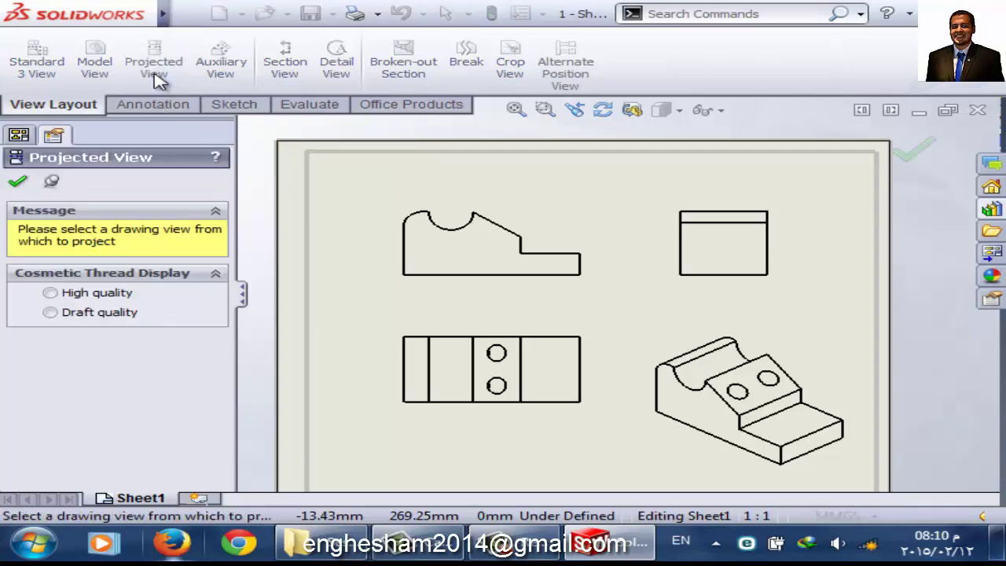
key(Escape)
click(417, 421)
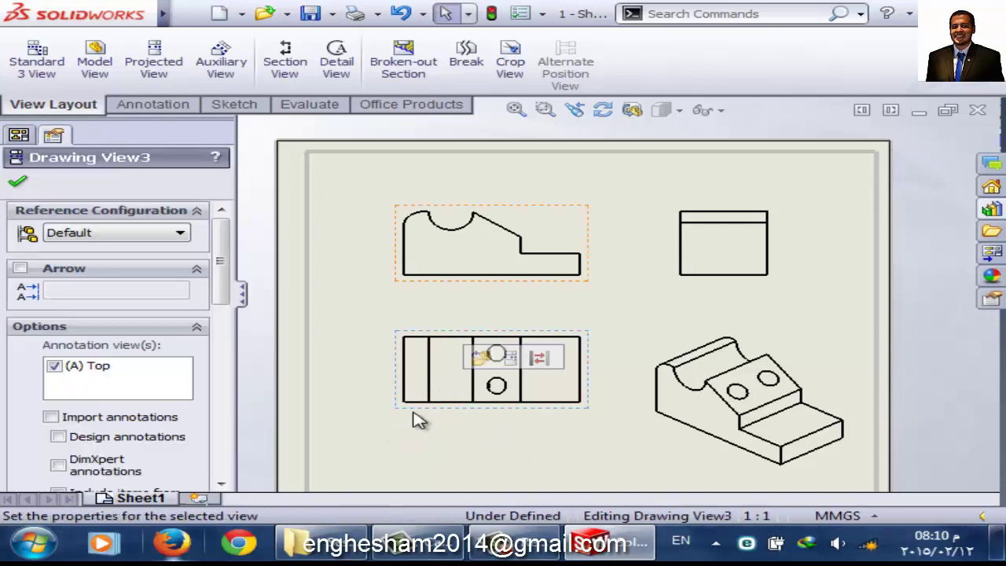
key(Delete)
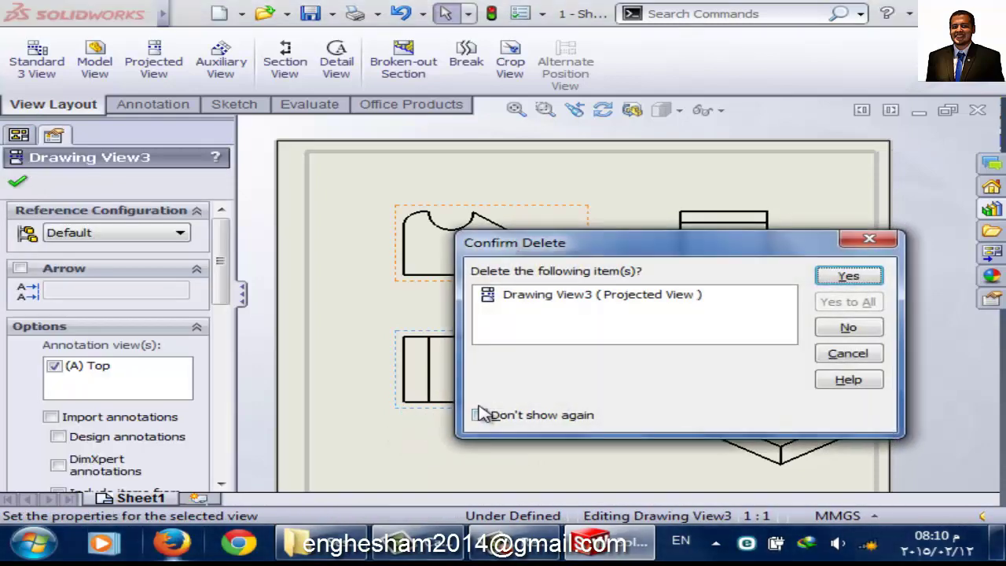
key(Return)
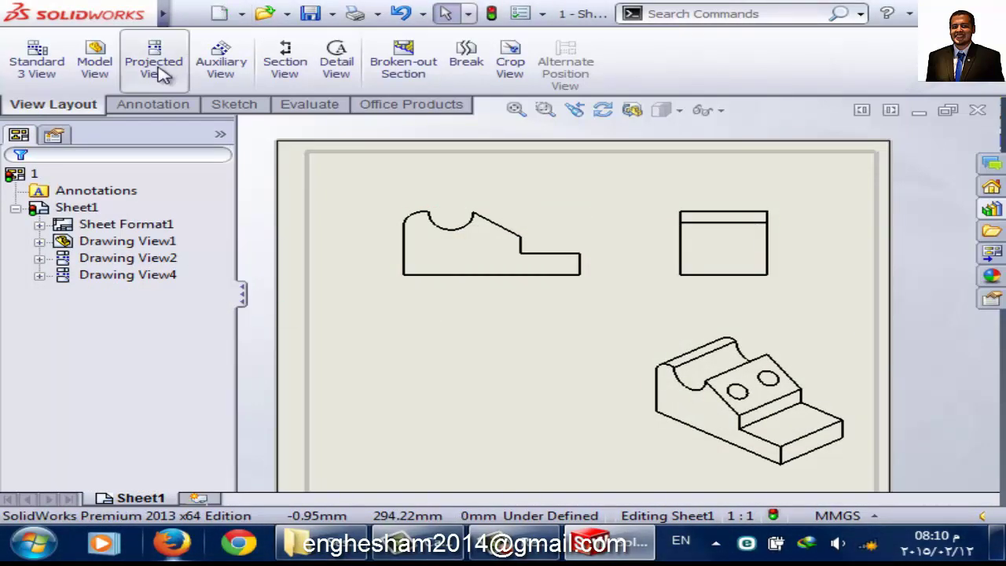
click(162, 73)
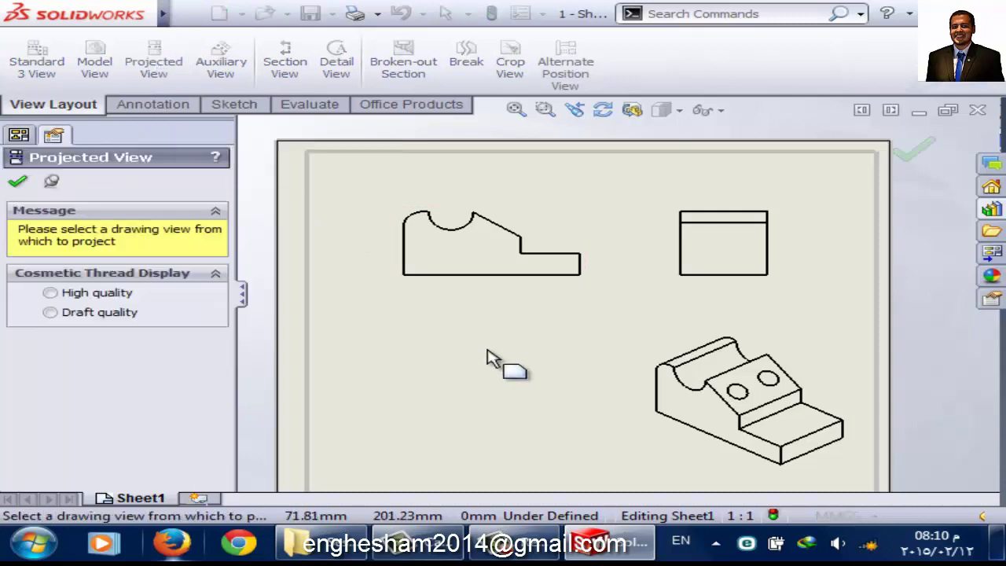
click(421, 288)
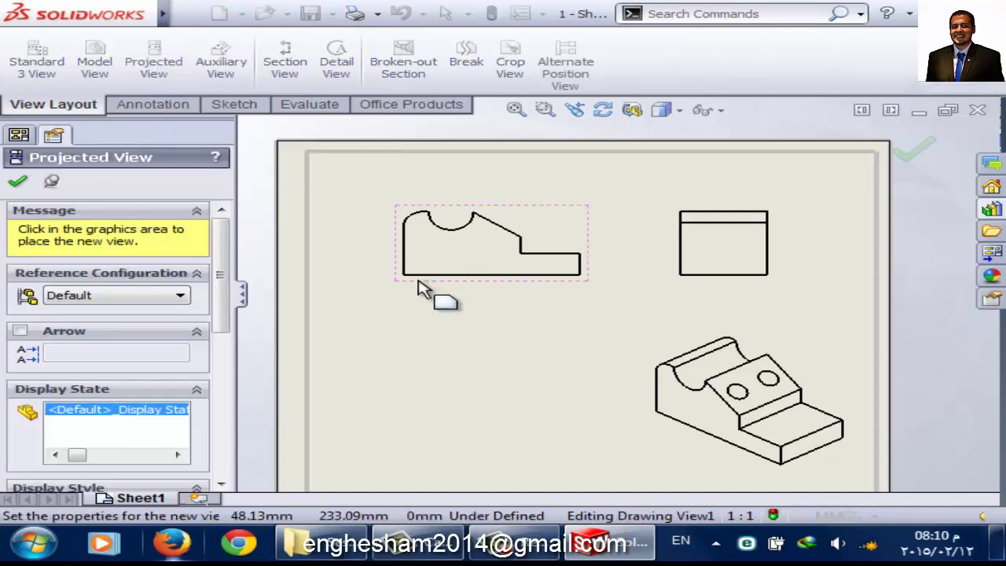
click(464, 369)
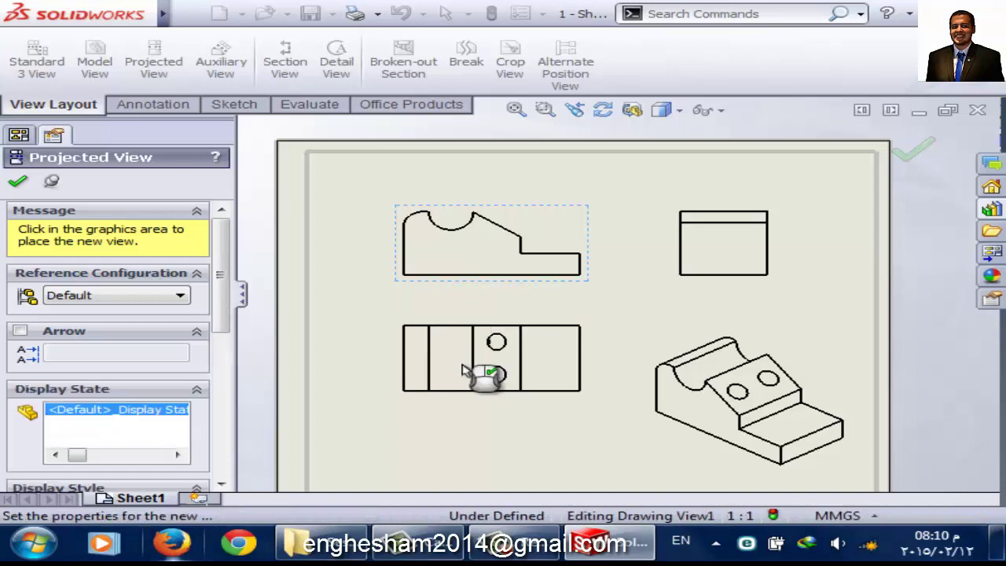
click(18, 183)
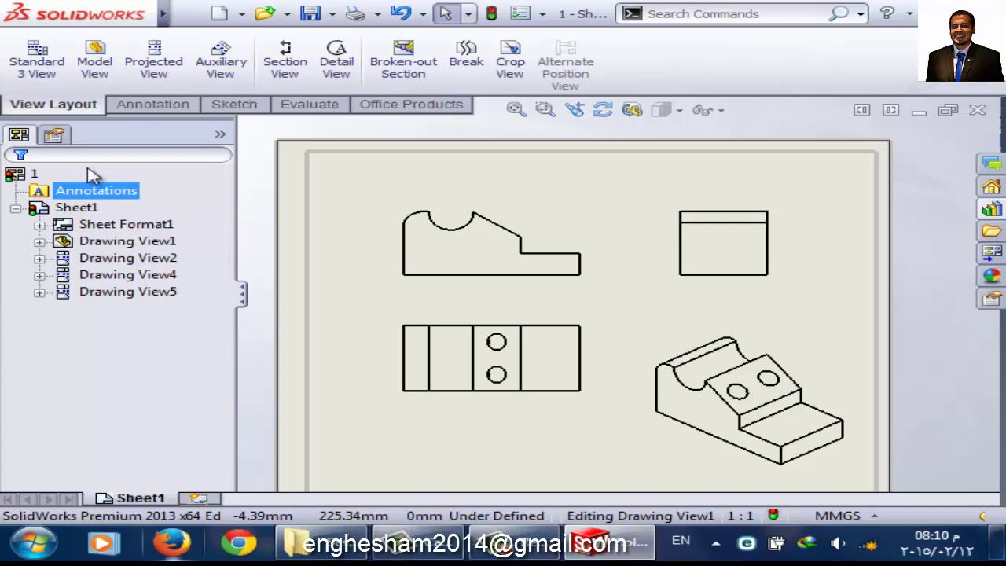
- Project a side view from the front view and rearrange it between the front and right views
click(155, 56)
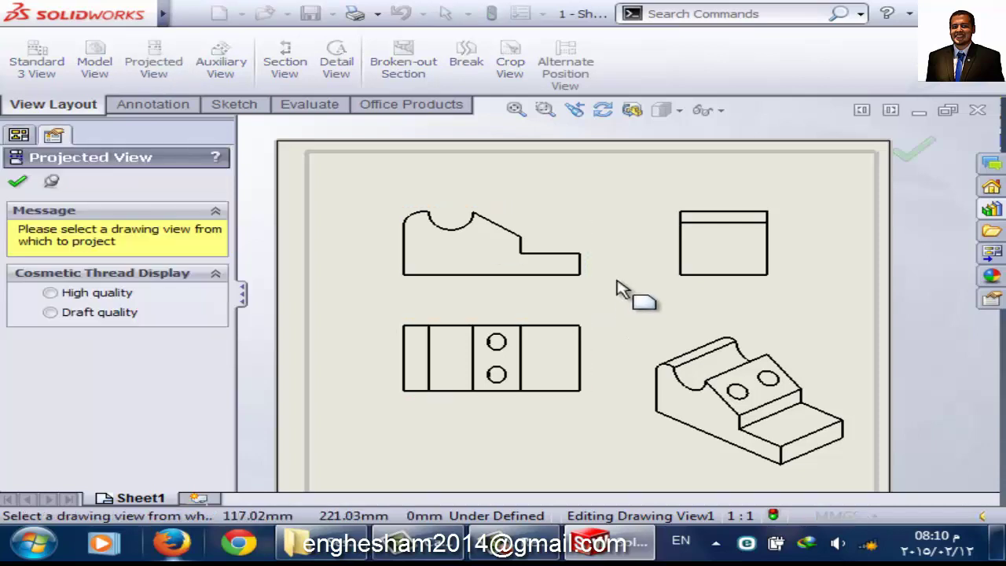
click(578, 275)
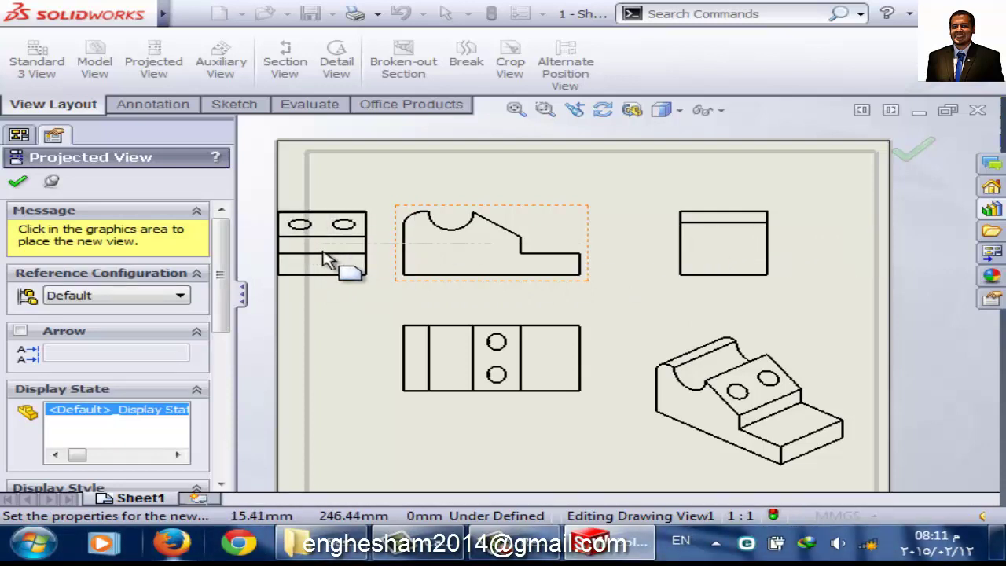
click(330, 261)
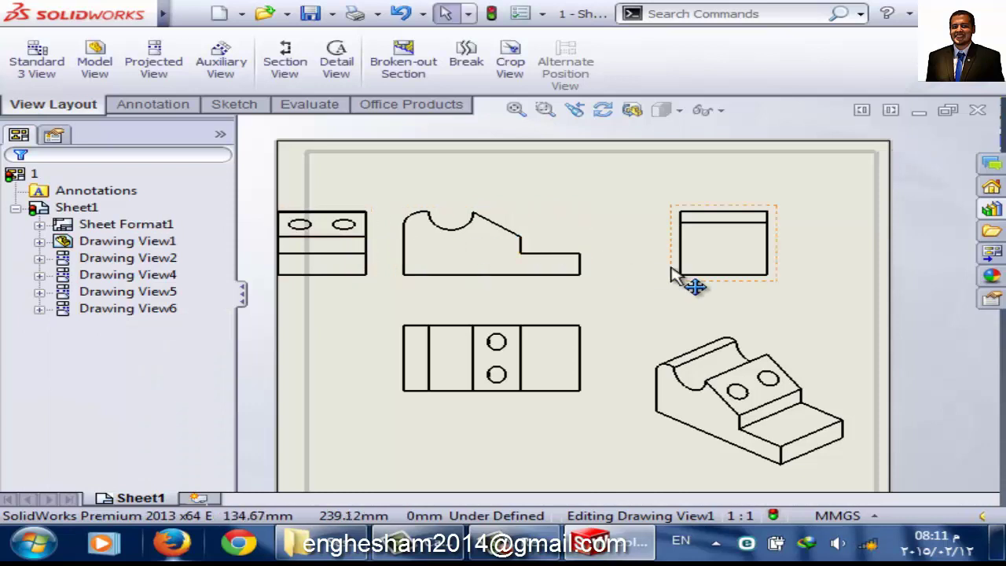
drag(717, 289, 792, 283)
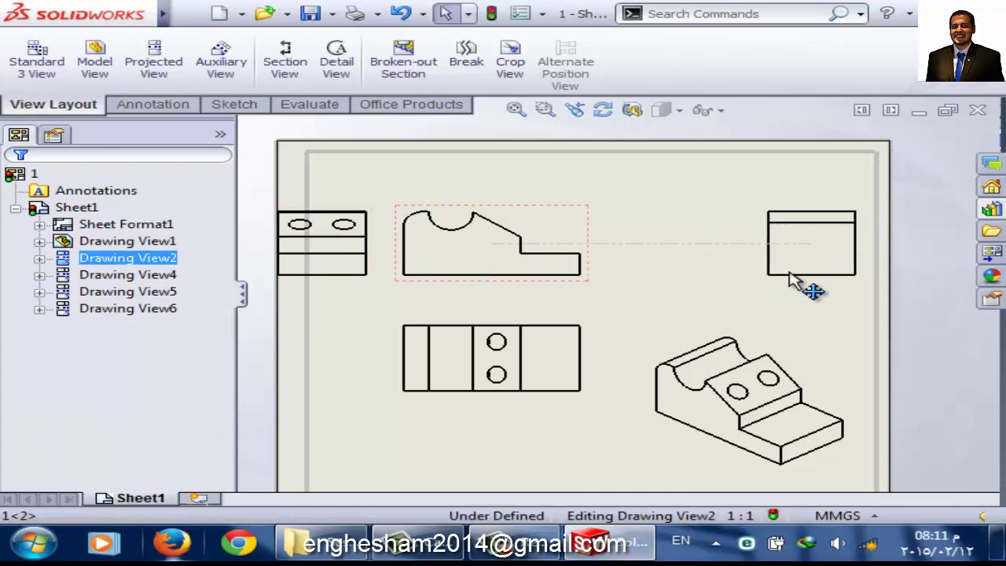
drag(326, 292, 674, 284)
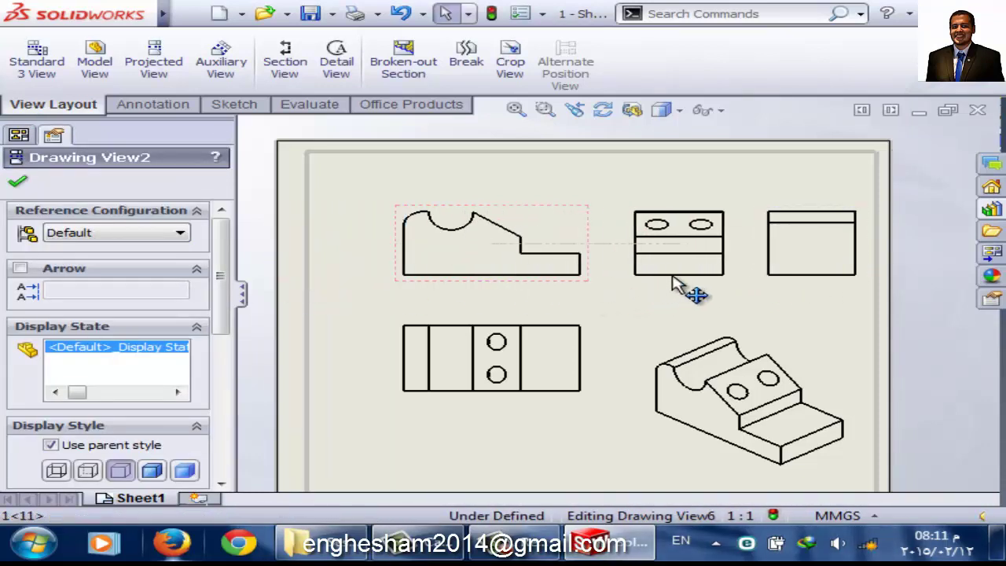
click(678, 286)
click(773, 308)
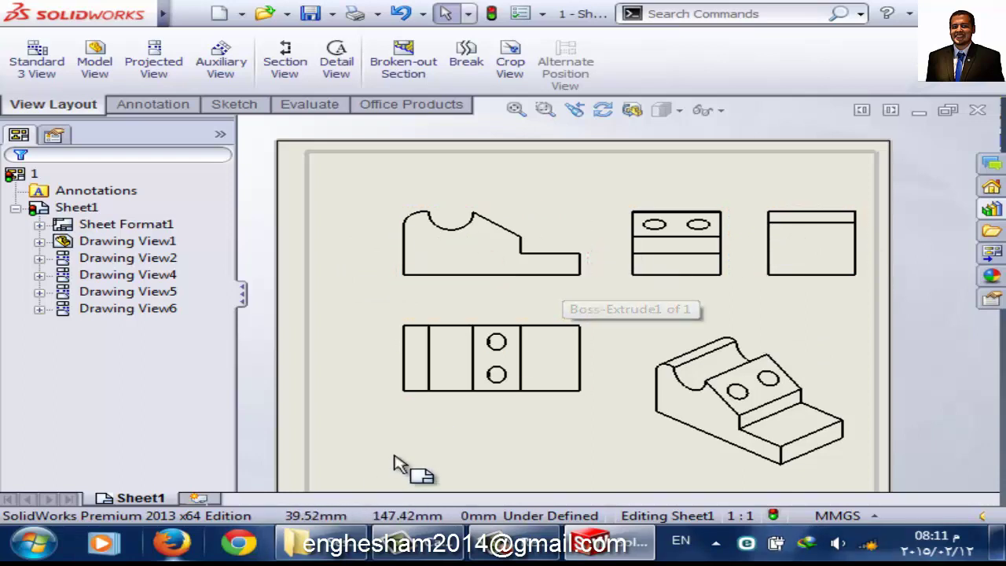
- Start another projected view from the front view, then cancel it with Esc
click(154, 73)
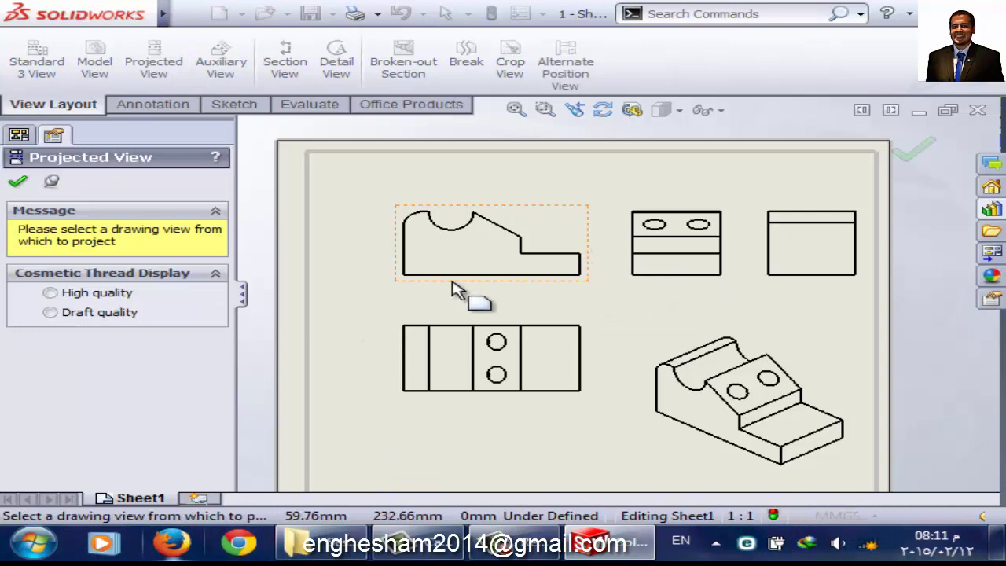
click(460, 267)
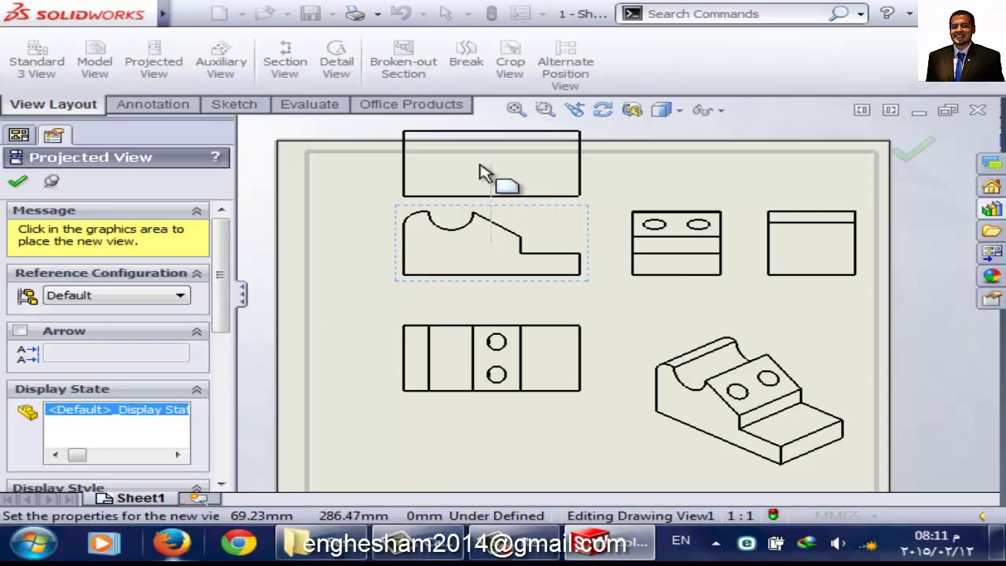
key(Escape)
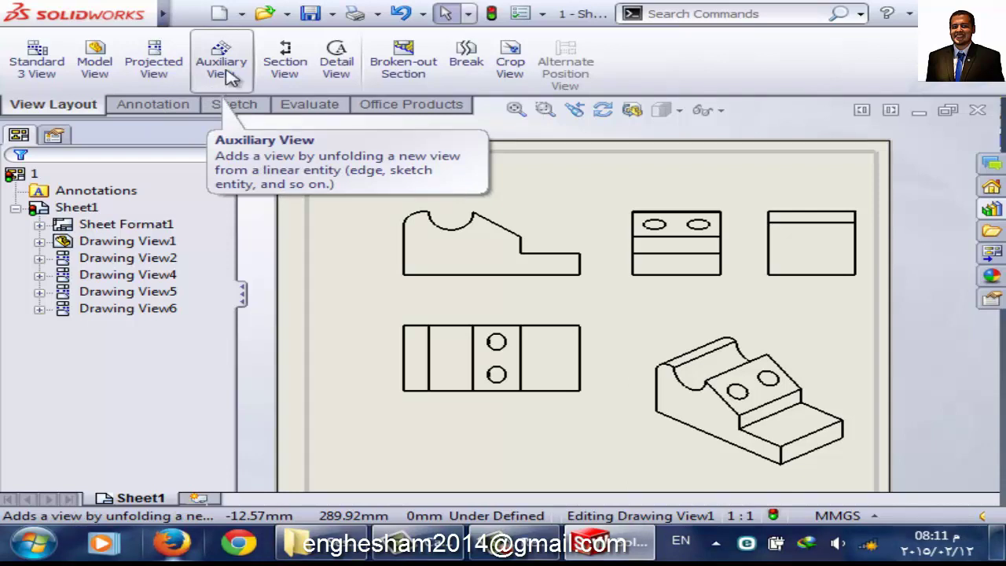
- Create an auxiliary view from the front view's sloped edge at lower left, labelled top
click(229, 77)
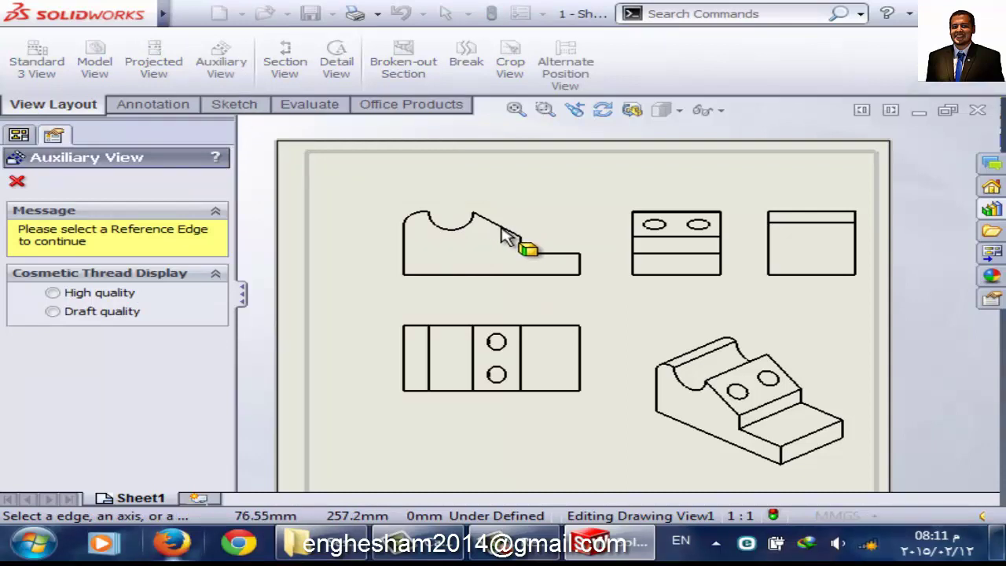
click(503, 229)
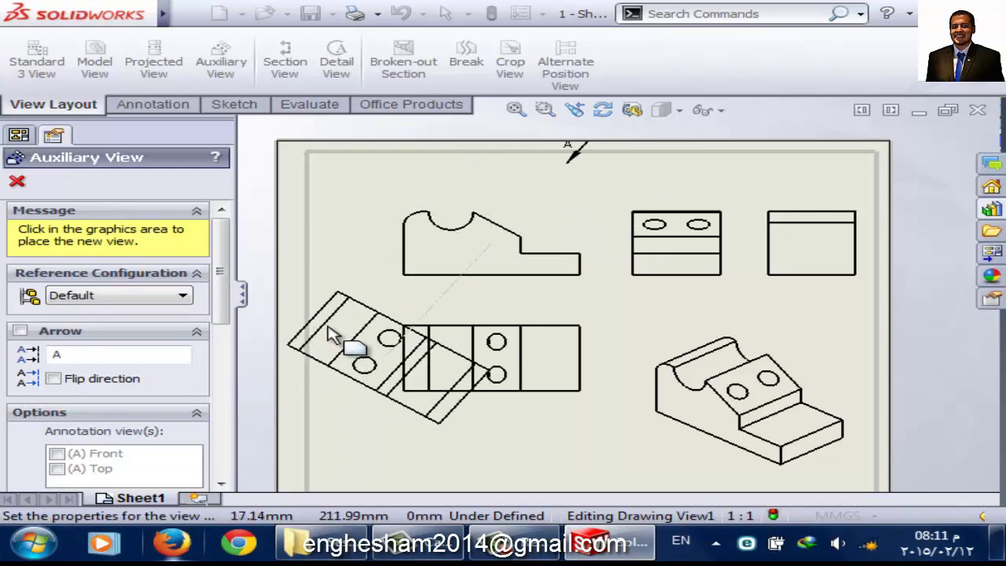
key(z)
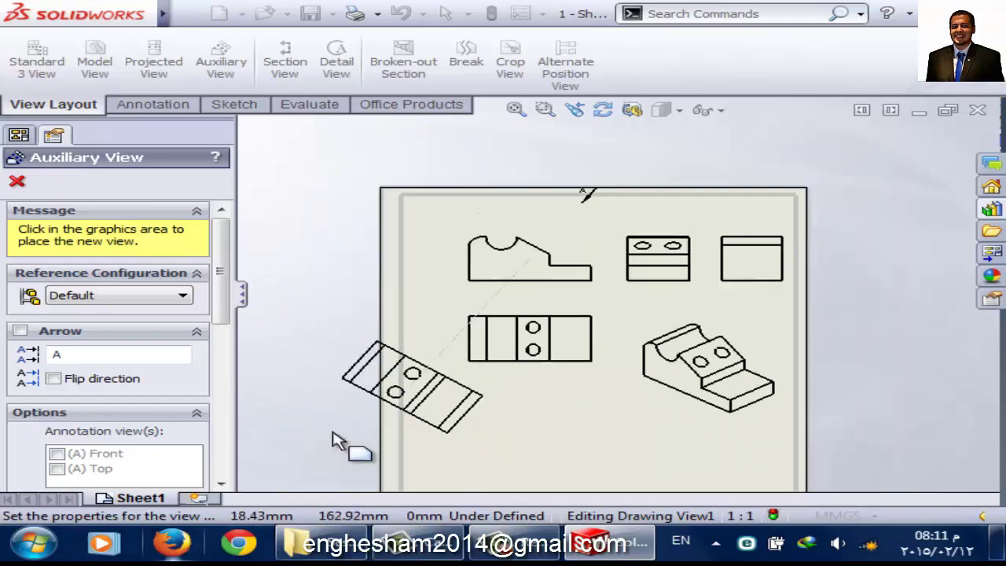
key(z)
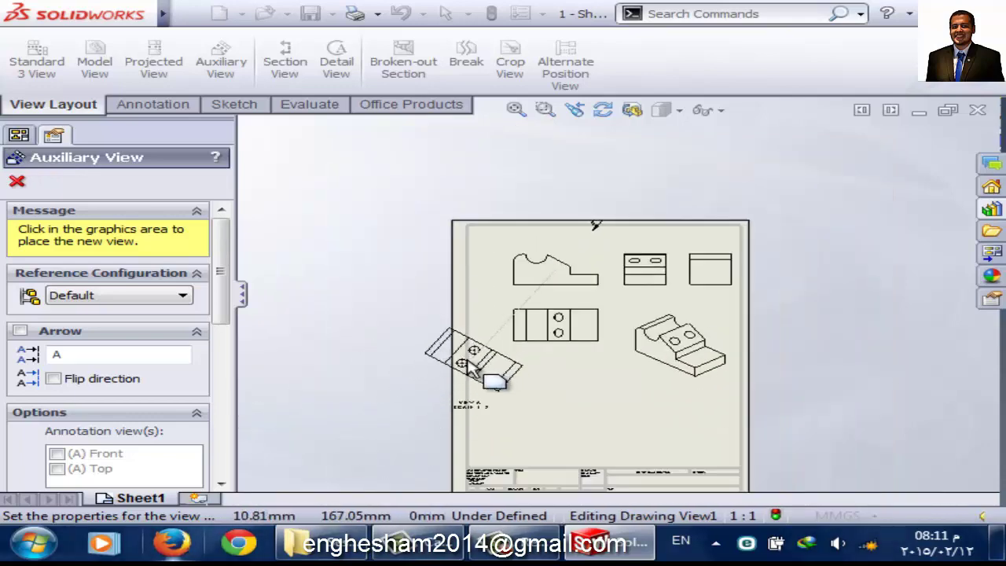
click(469, 370)
scroll(477, 403, down, 2)
scroll(550, 314, down, 2)
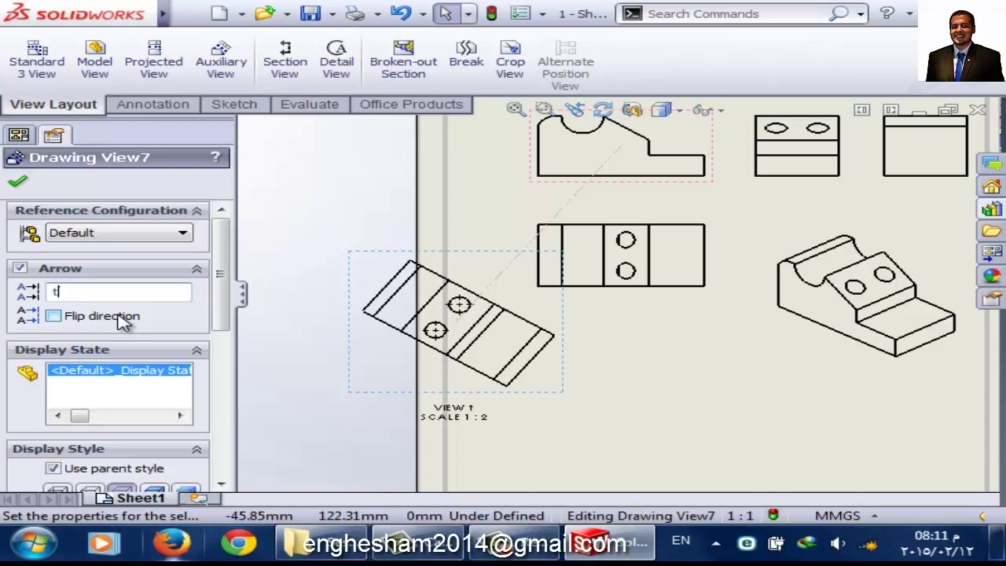
click(100, 292)
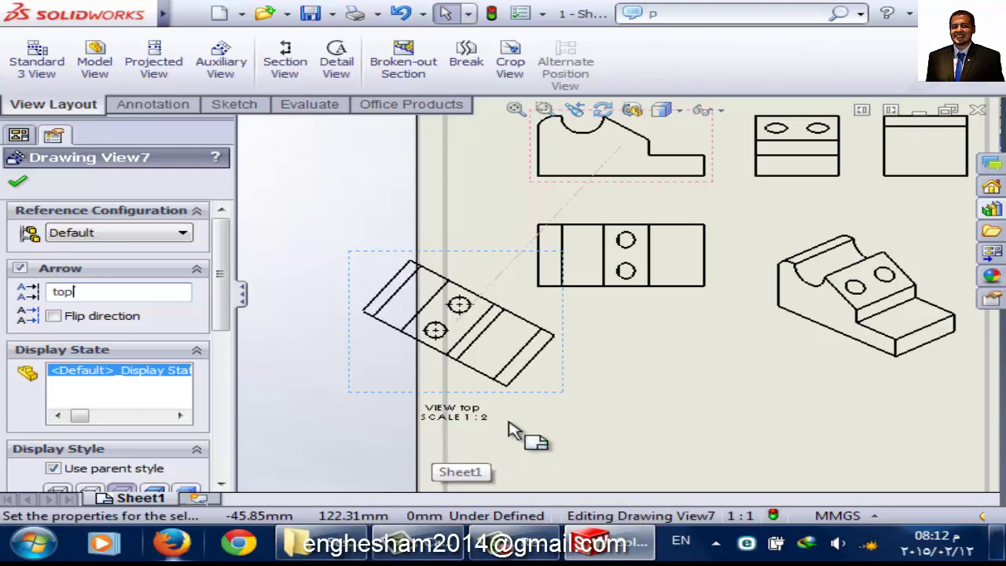
click(27, 181)
- Shift the view below the front view and the auxiliary view slightly up and right
key(f)
scroll(669, 295, up, 1)
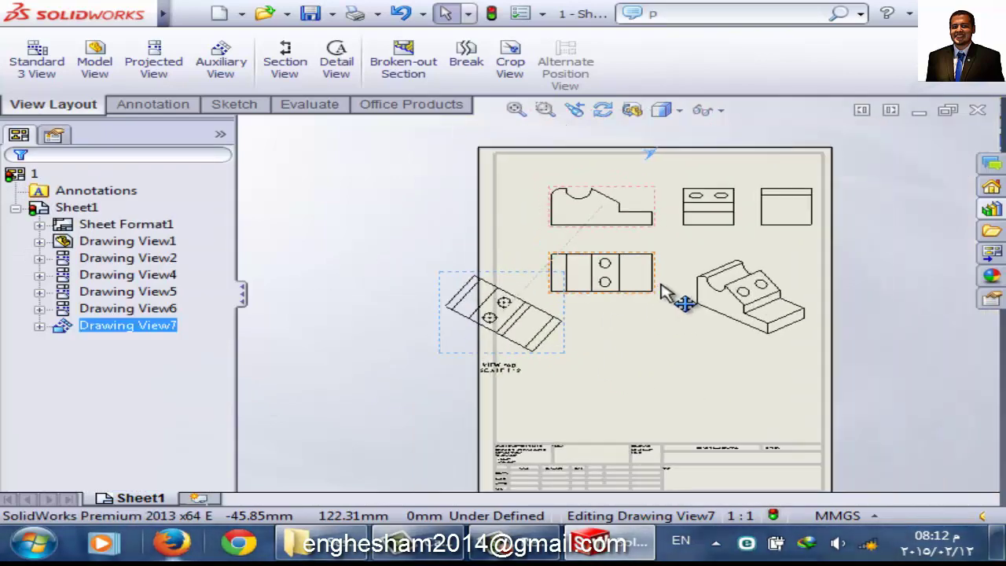
scroll(621, 290, up, 2)
drag(605, 303, 633, 288)
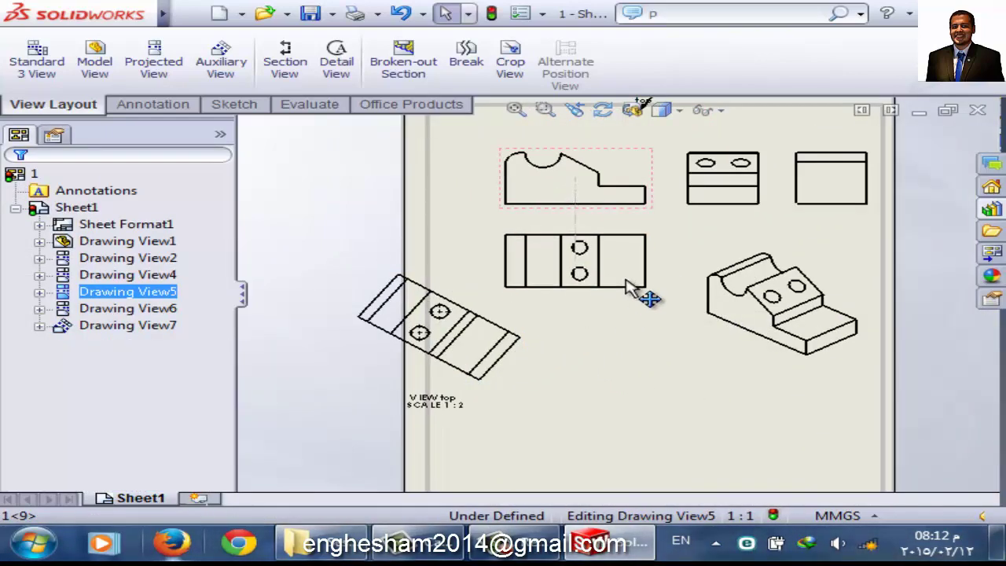
drag(523, 396, 582, 377)
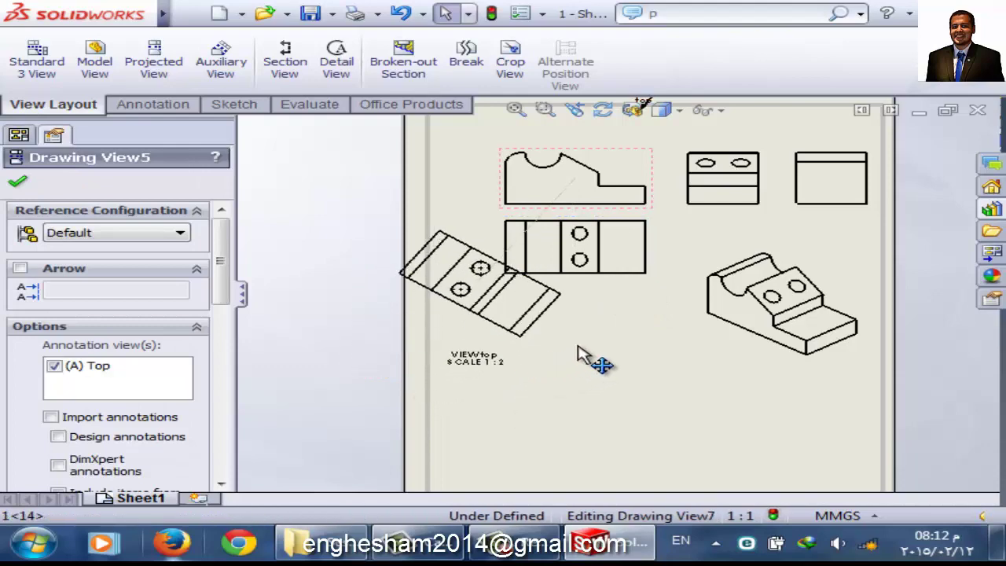
- Select the rightmost top-row view, Drawing View2, and delete it
click(590, 338)
key(f)
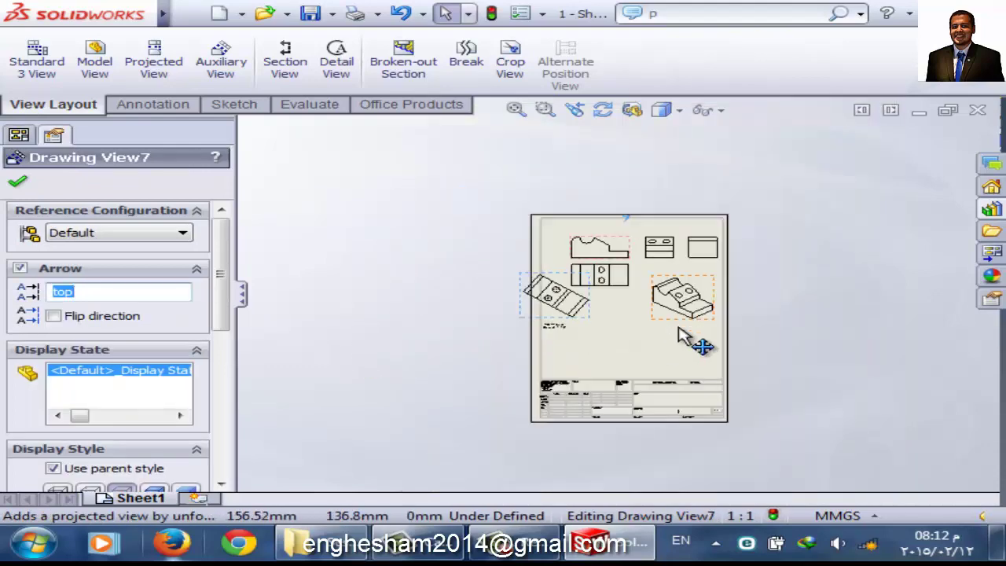
scroll(692, 334, up, 1)
scroll(692, 334, up, 1)
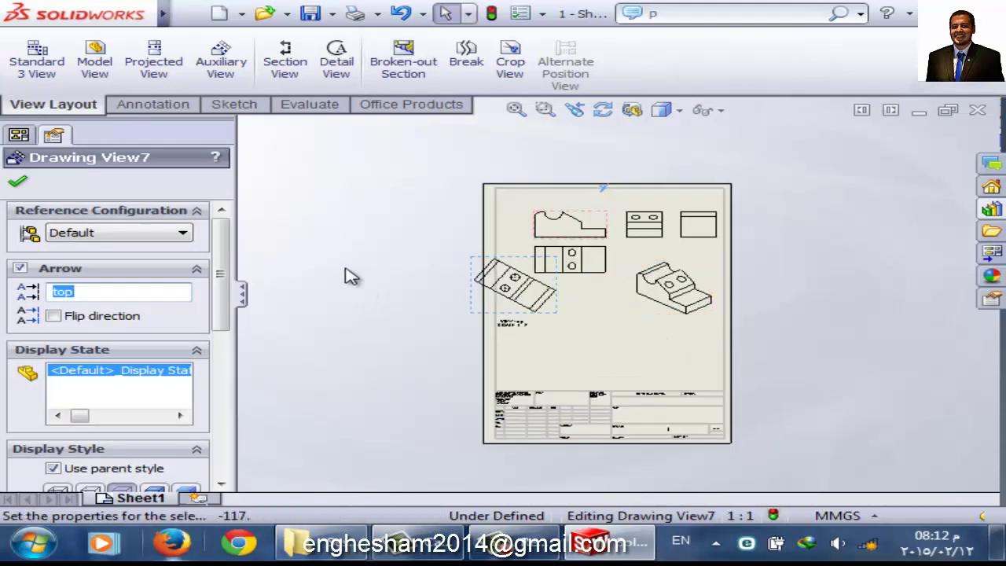
click(351, 236)
scroll(692, 242, up, 3)
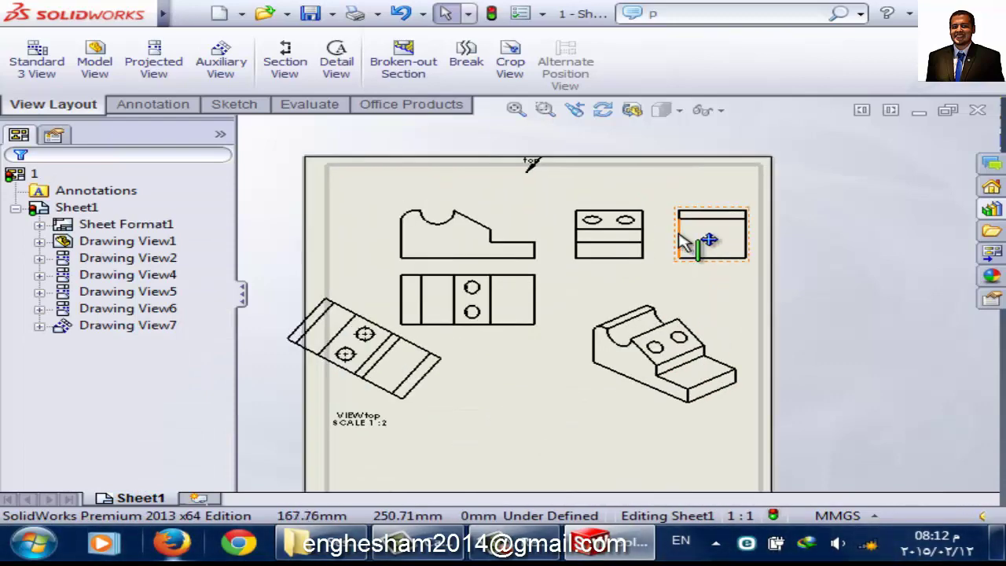
click(712, 271)
key(Delete)
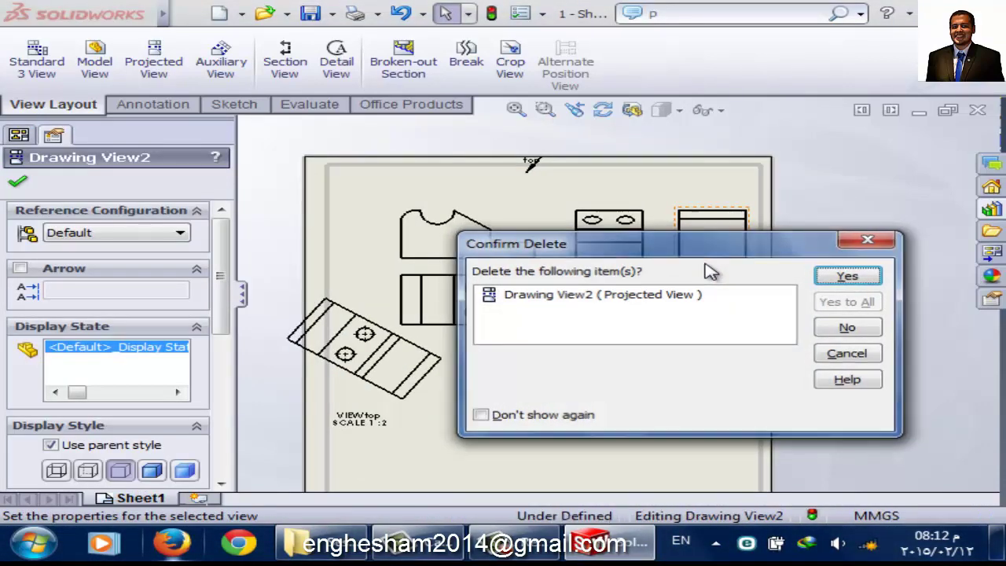
- Confirm removing Drawing View2, then delete auxiliary Drawing View7 (VIEW top) too
key(Return)
click(346, 271)
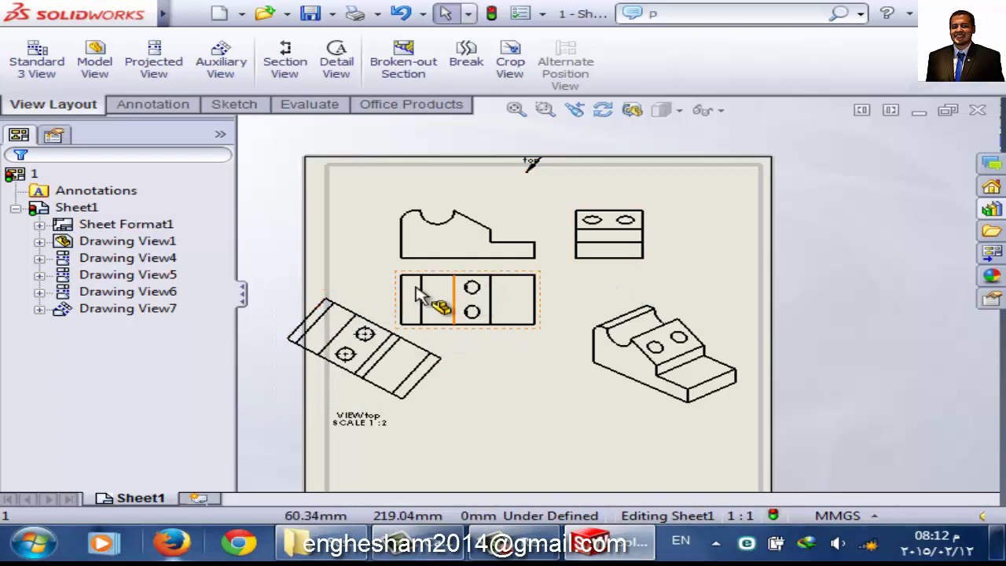
click(355, 294)
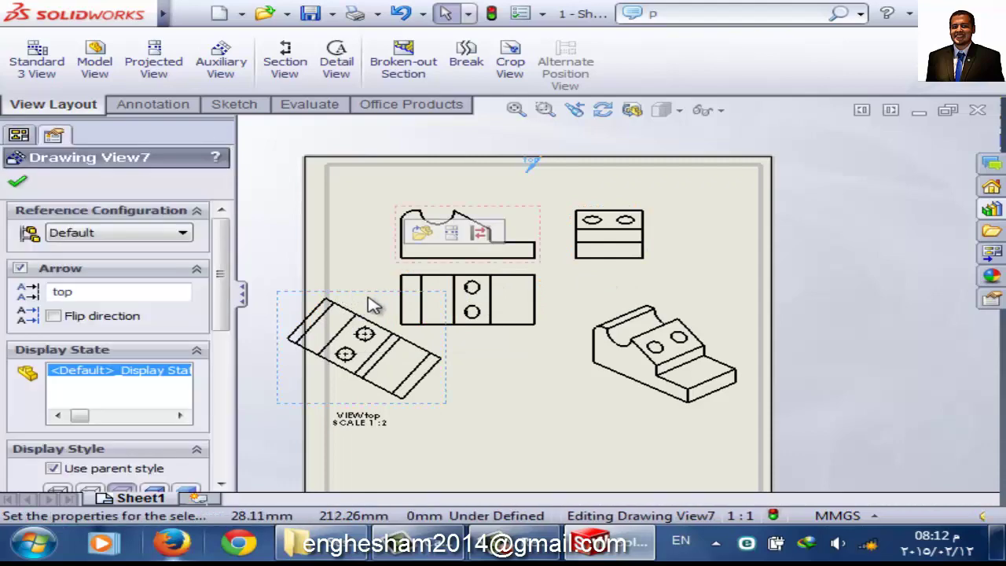
key(Delete)
key(Return)
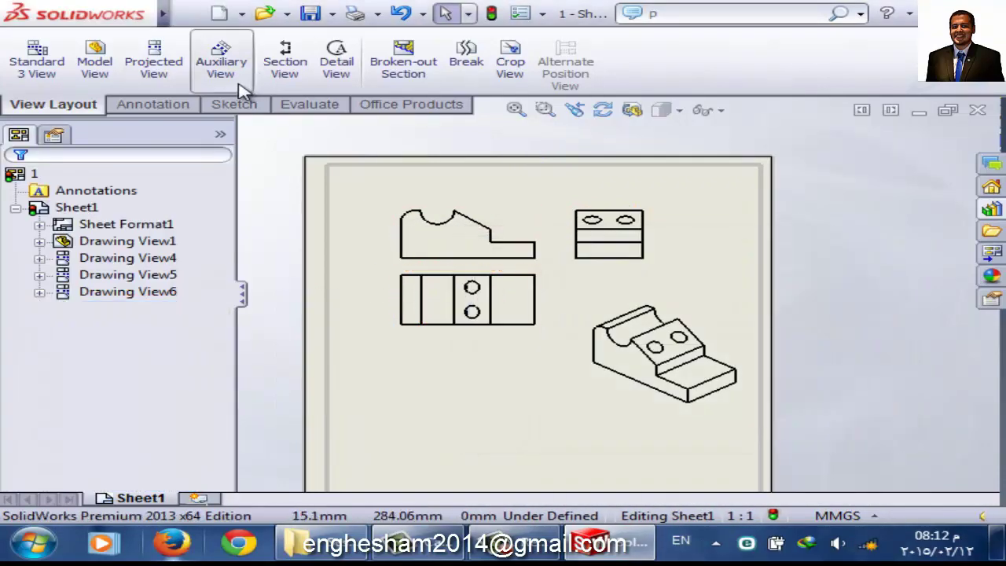
- Project auxiliary Drawing View8 (VIEW B, 1:2) from the front view's sloped edge at lower left
click(227, 71)
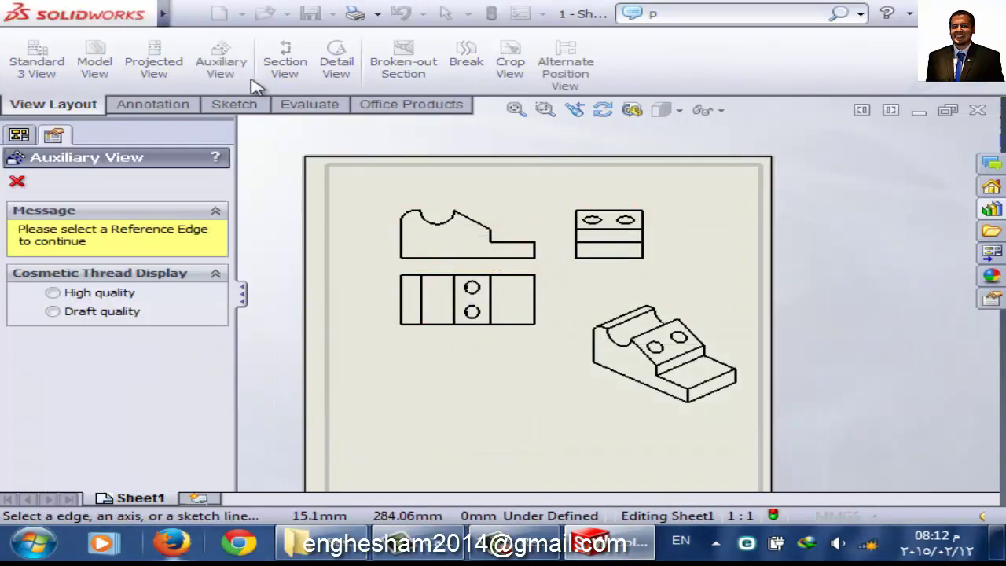
click(479, 226)
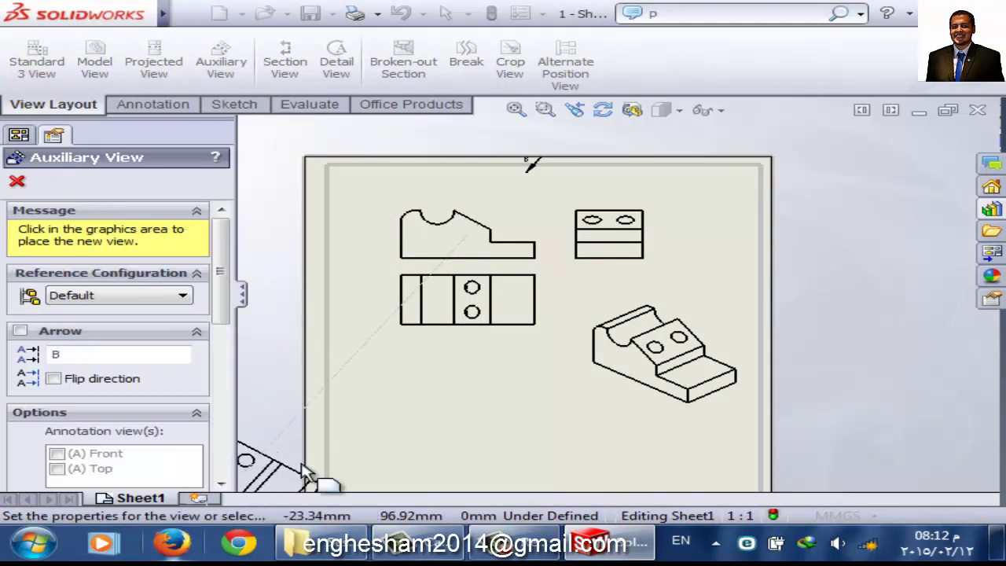
click(397, 383)
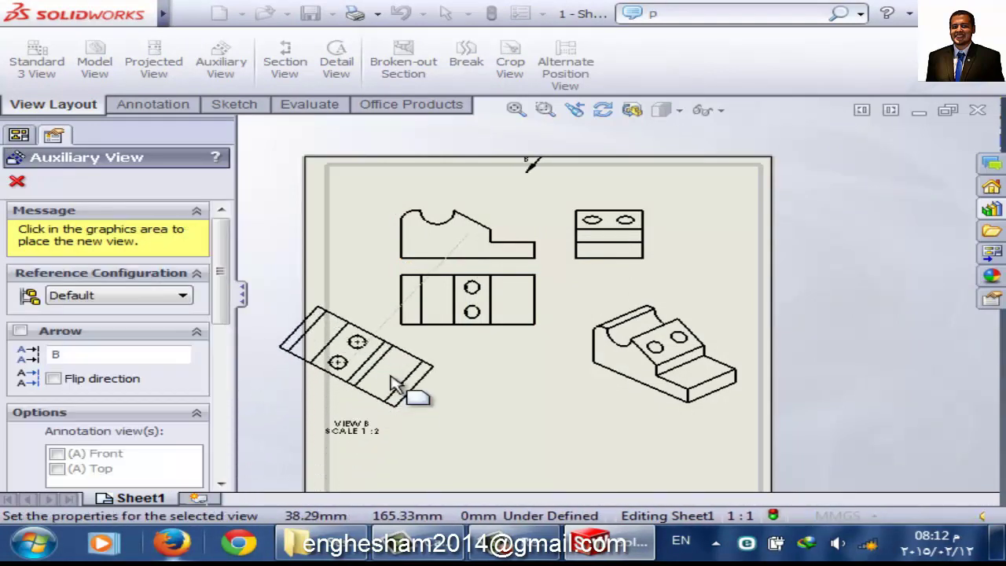
click(18, 182)
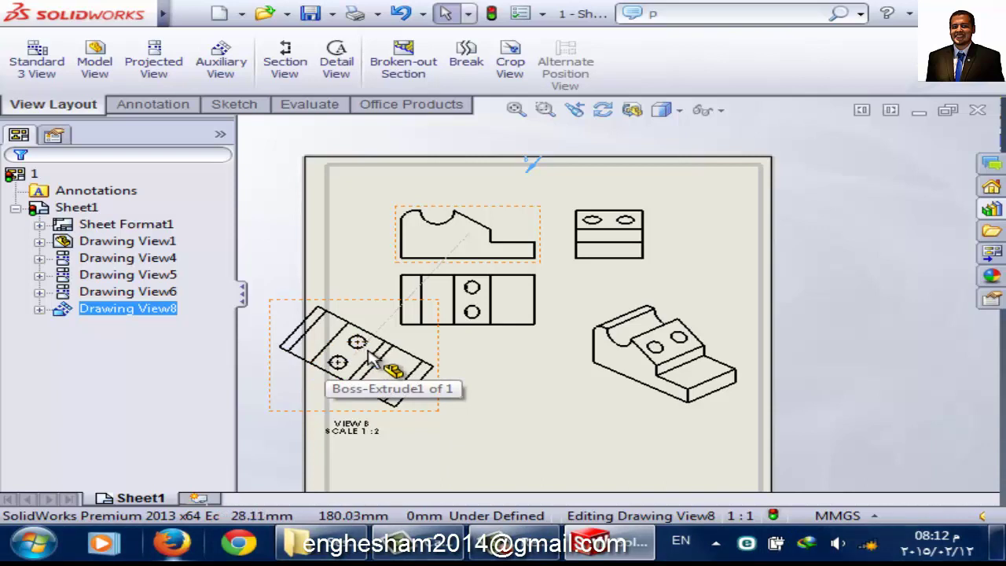
click(258, 179)
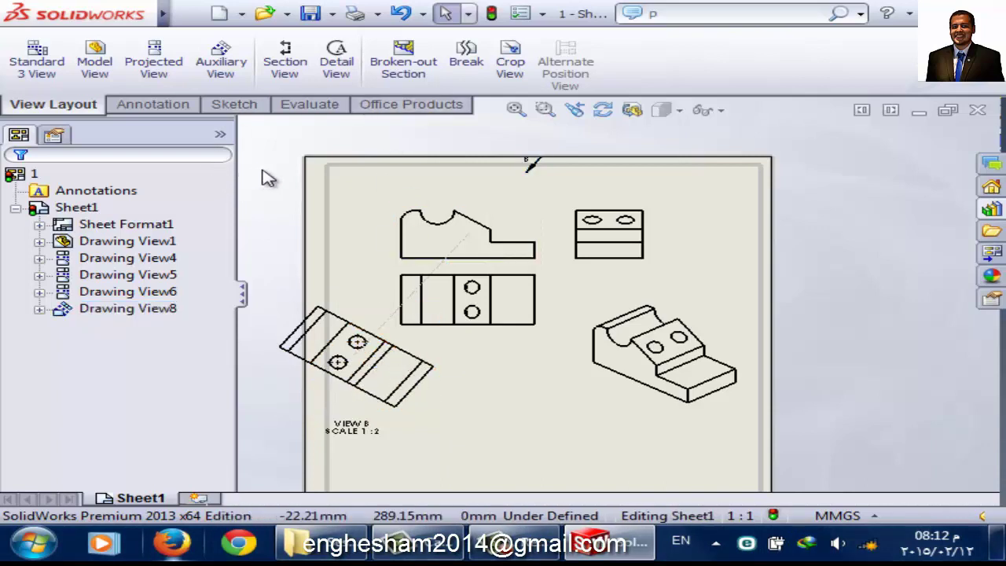
- Cut section view C-C vertically through the front view and place it at the top right at 1:2
click(287, 67)
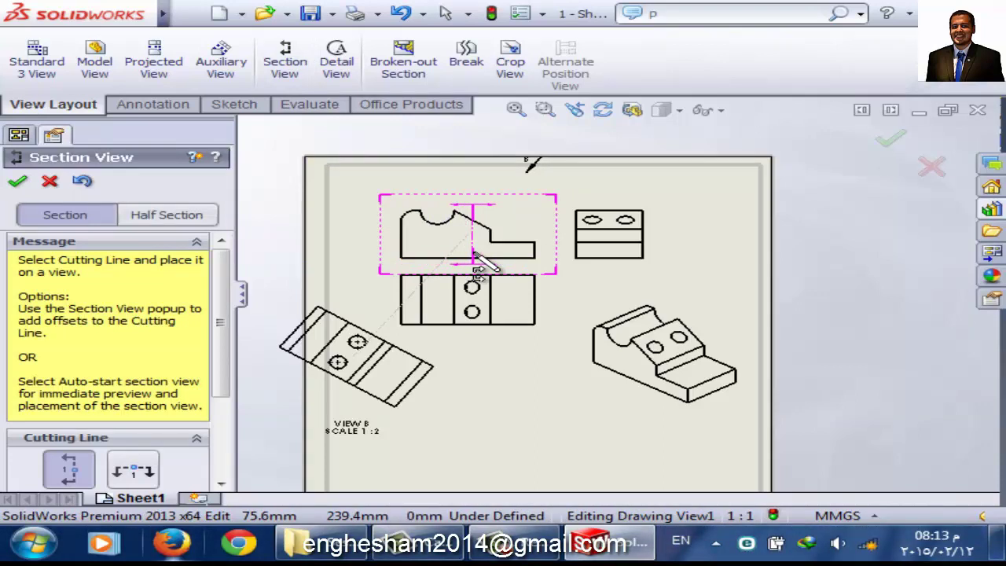
click(475, 258)
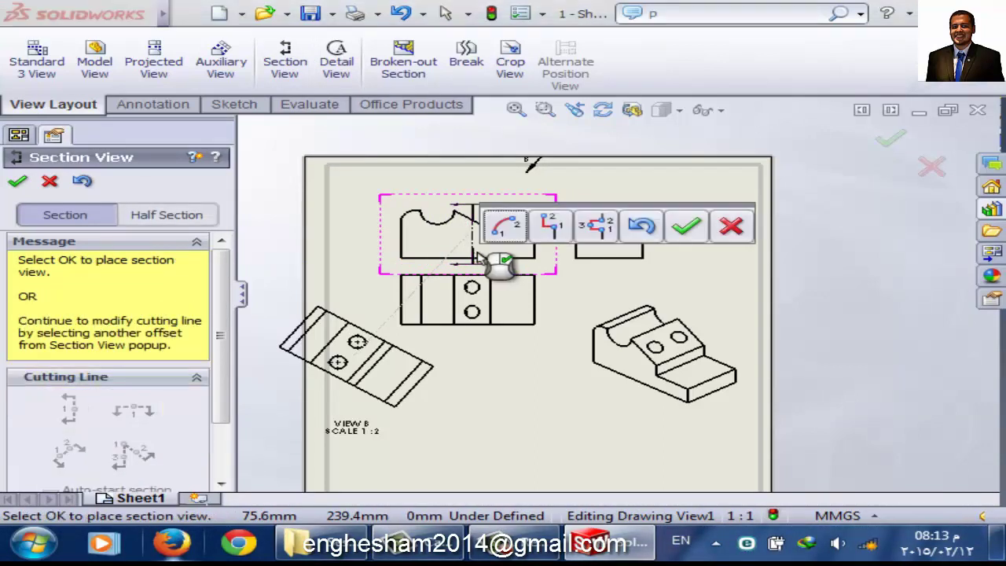
click(686, 225)
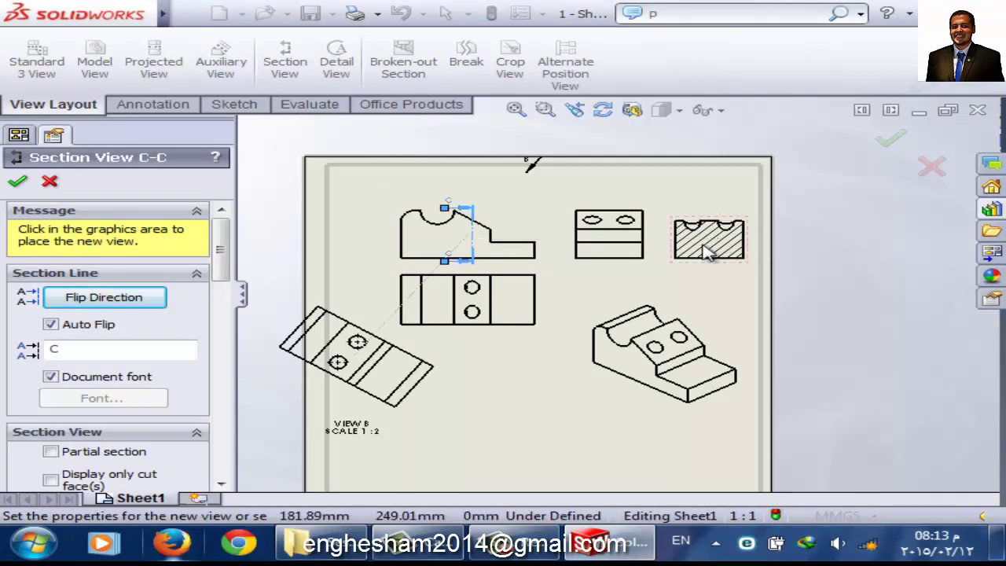
click(711, 244)
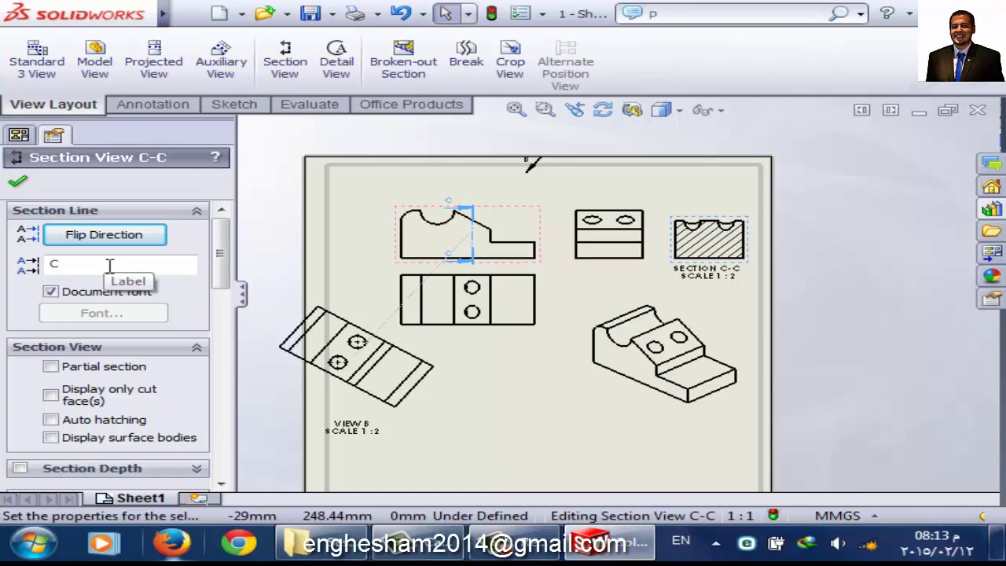
drag(91, 266, 55, 266)
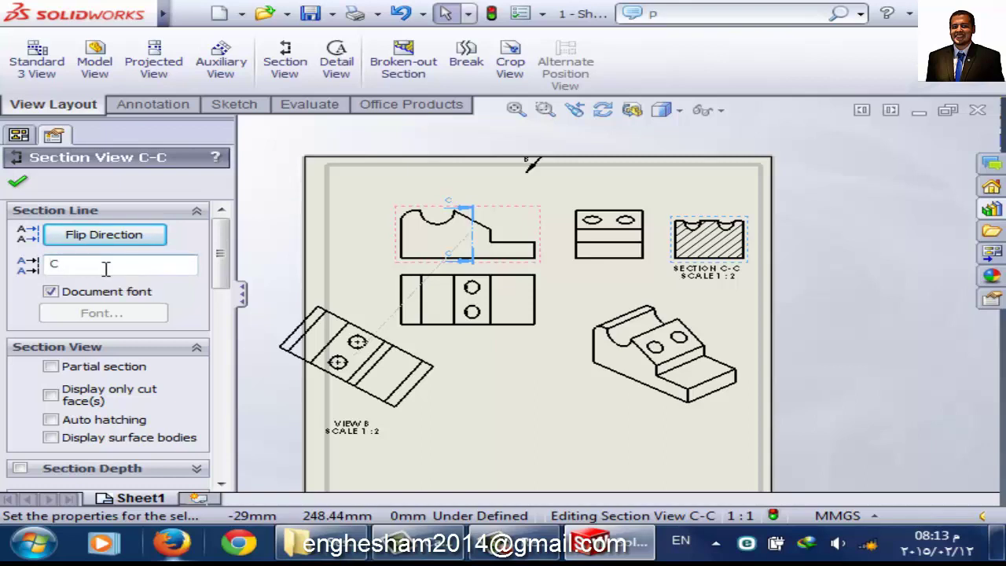
click(17, 182)
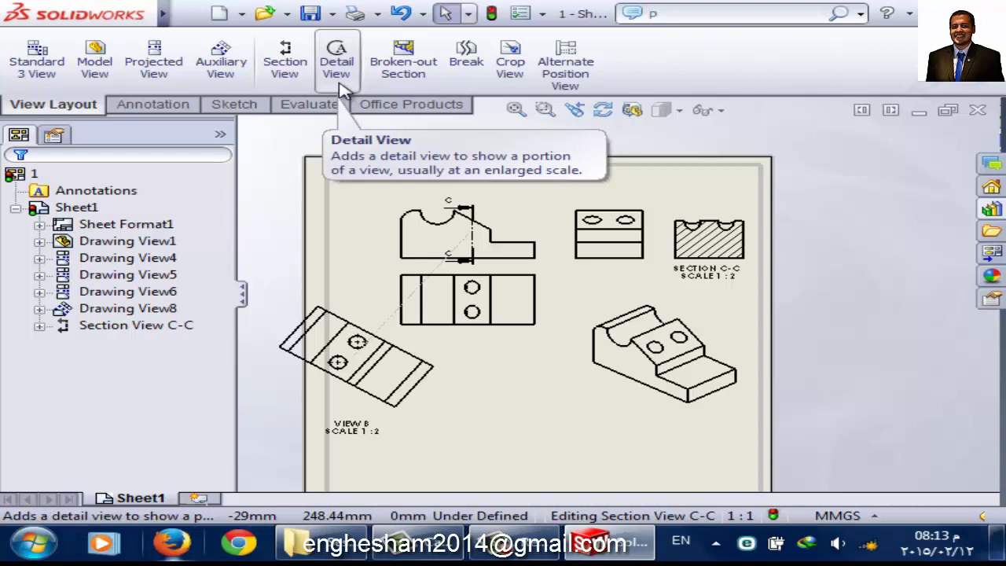
- Circle the isometric view's step corner and place Detail View D at 1:1 below the top view
scroll(731, 403, down, 1)
scroll(695, 371, down, 1)
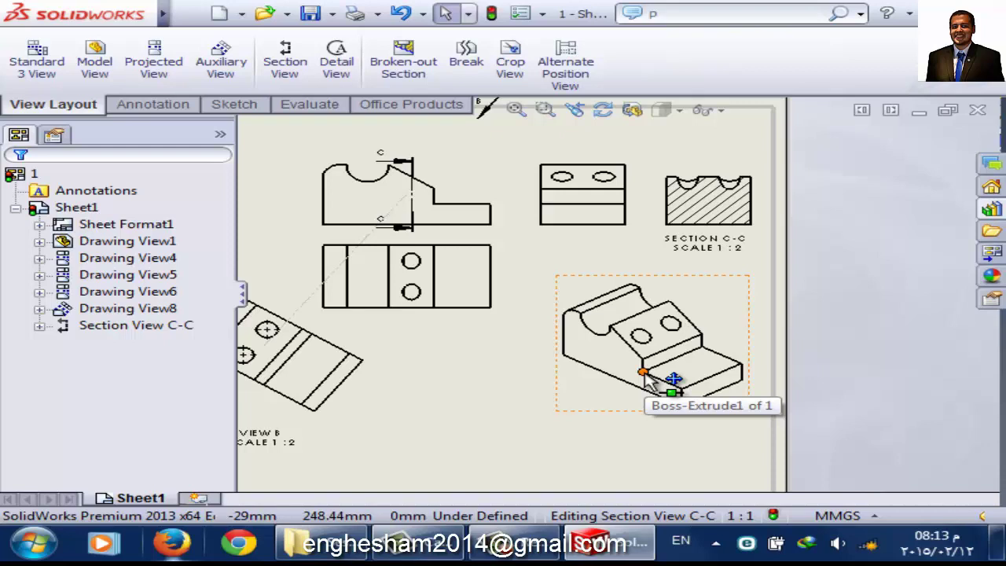
click(343, 66)
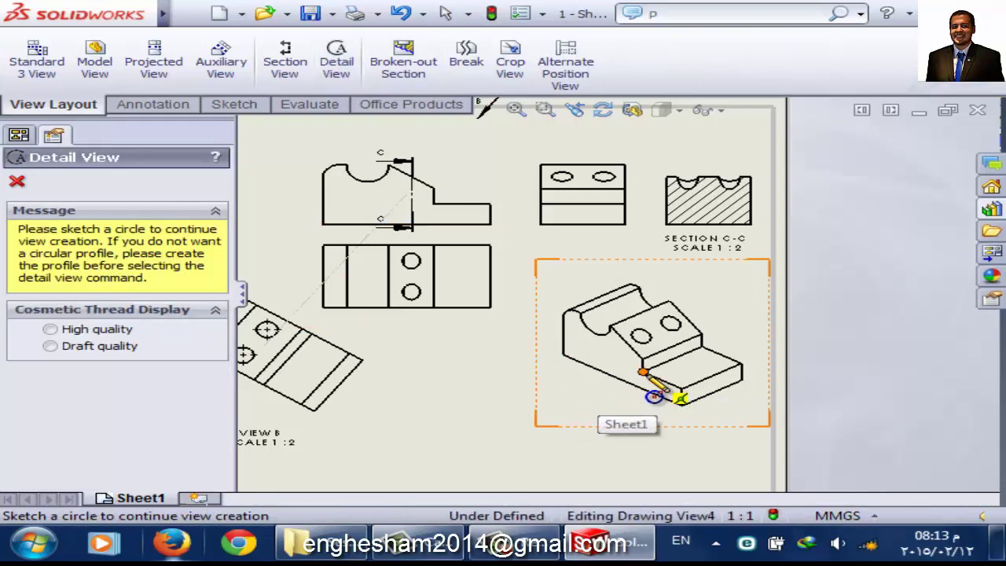
scroll(659, 395, down, 1)
scroll(659, 395, down, 2)
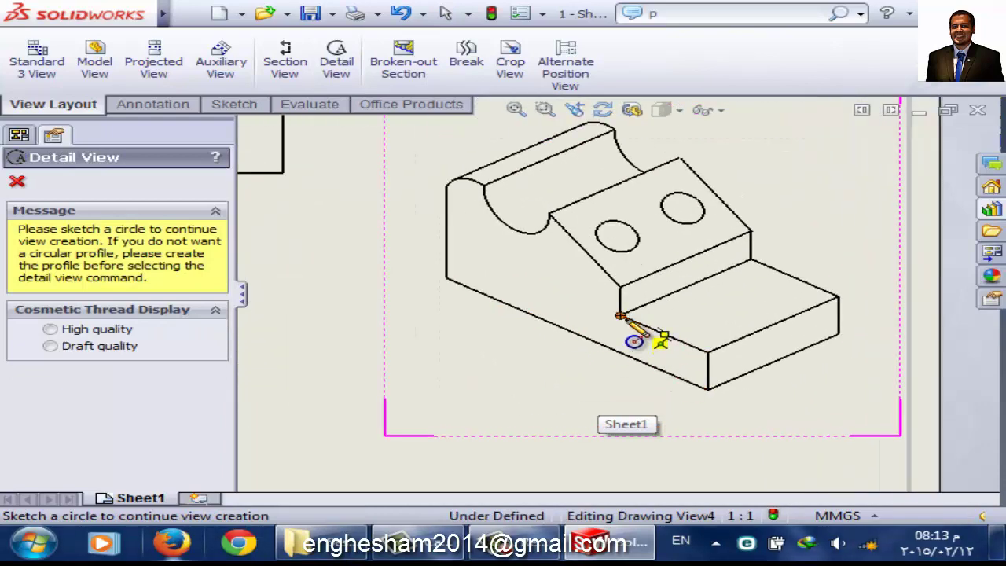
drag(621, 316, 659, 338)
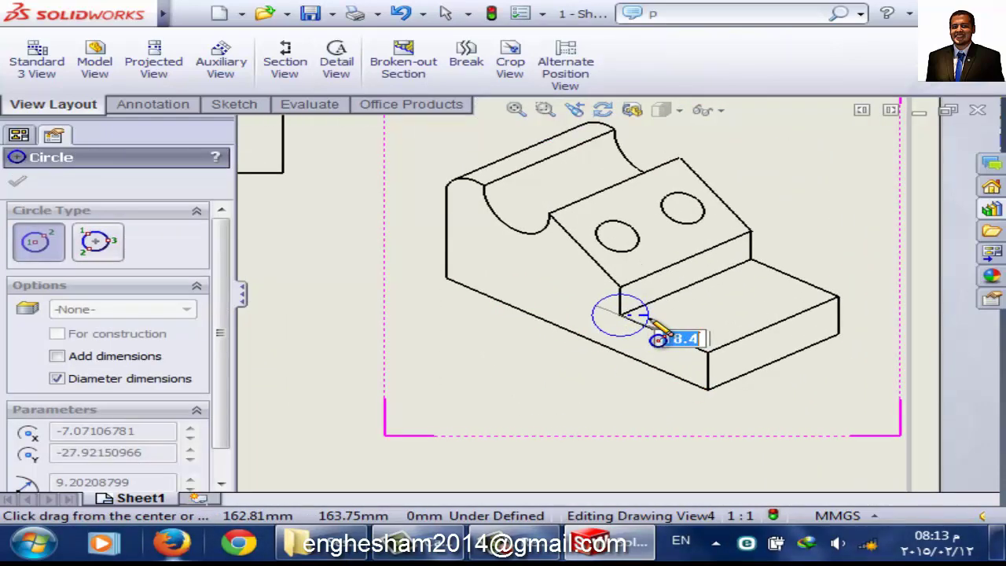
drag(659, 338, 661, 339)
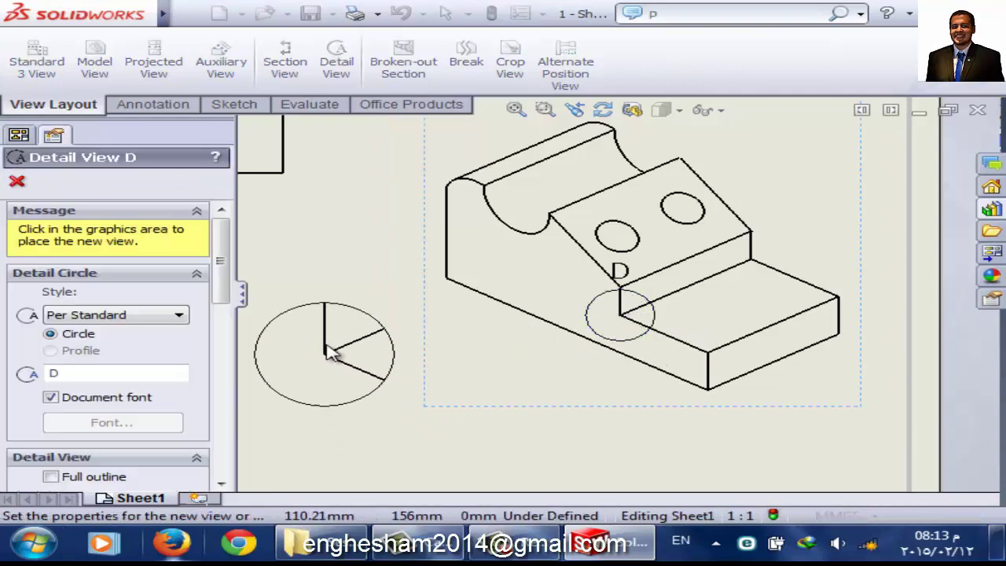
click(310, 367)
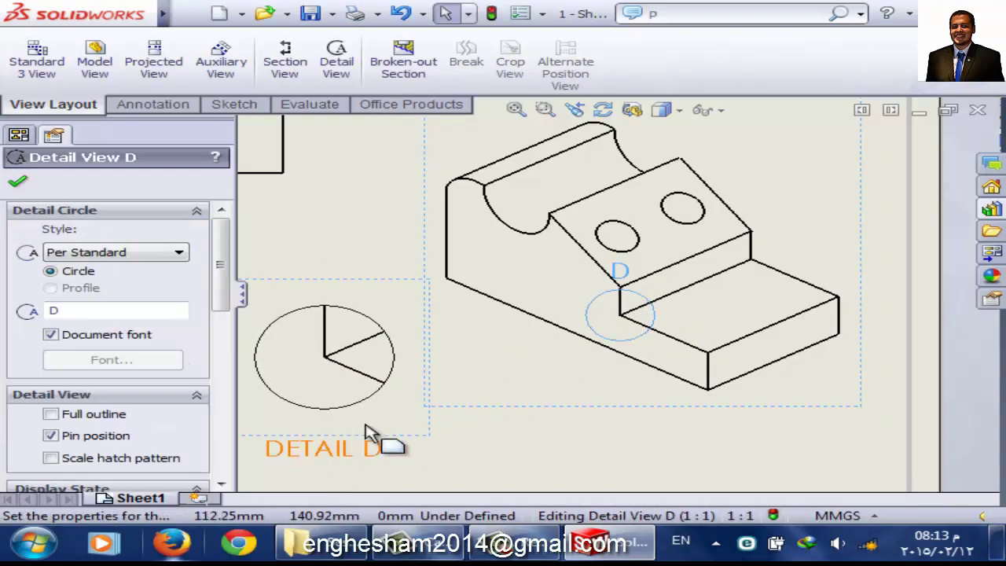
scroll(506, 393, down, 3)
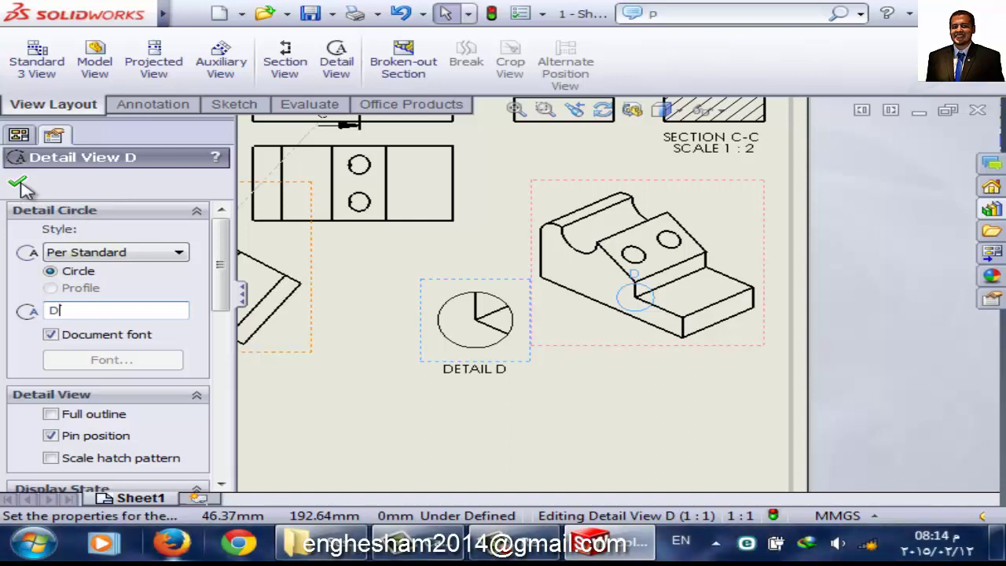
click(17, 185)
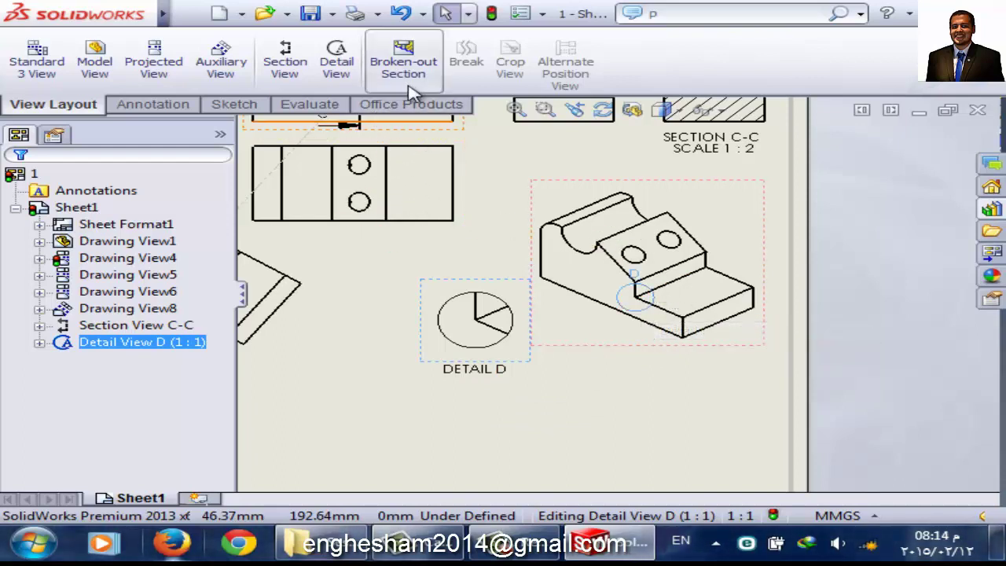
key(f)
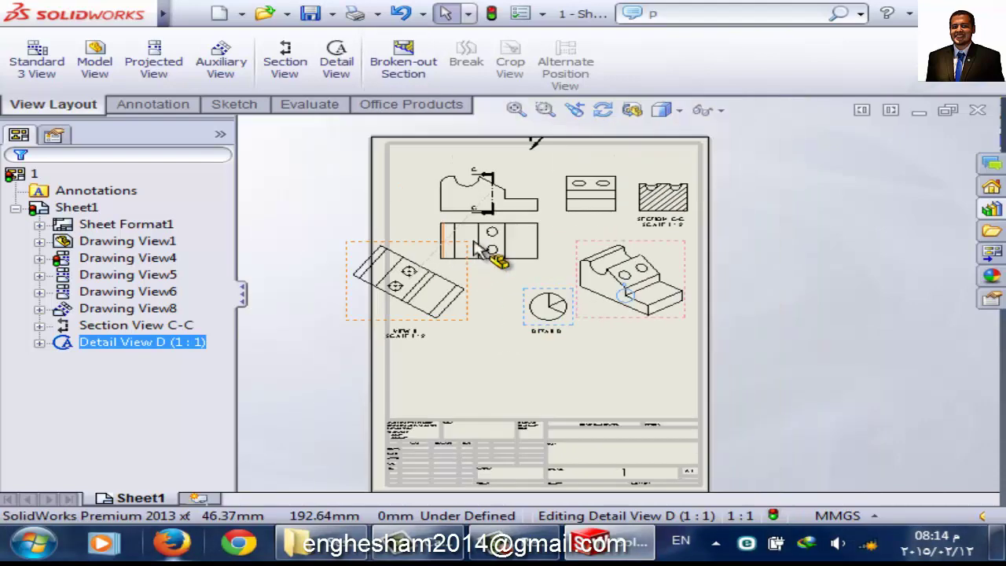
scroll(598, 240, down, 2)
scroll(566, 251, down, 2)
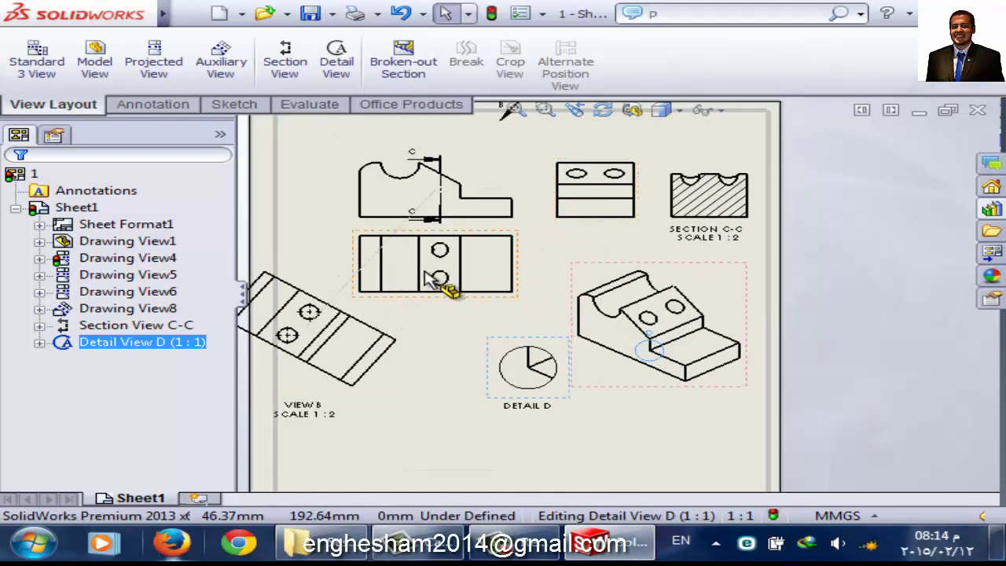
- Delete section view C-C from the sheet
click(738, 172)
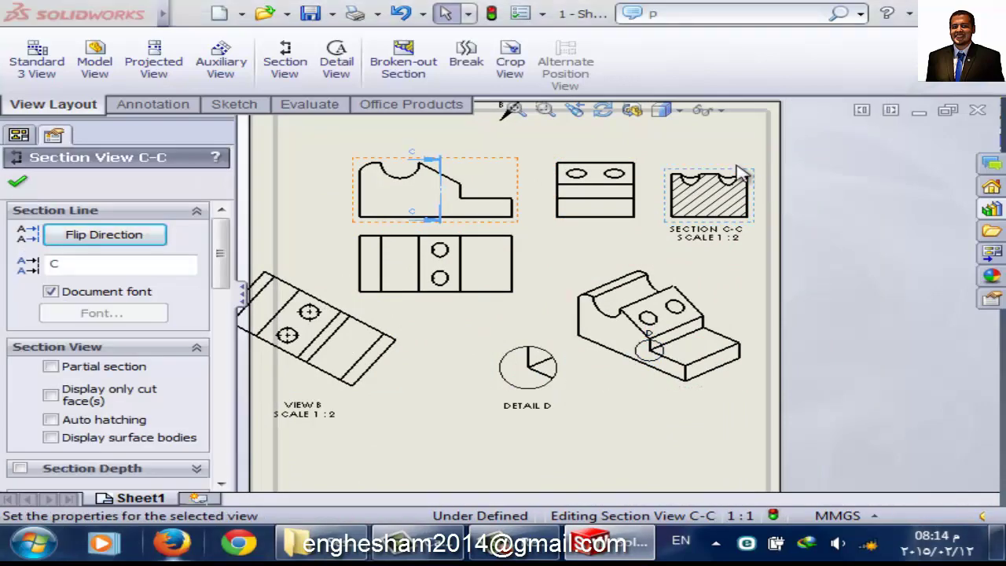
key(Delete)
key(Return)
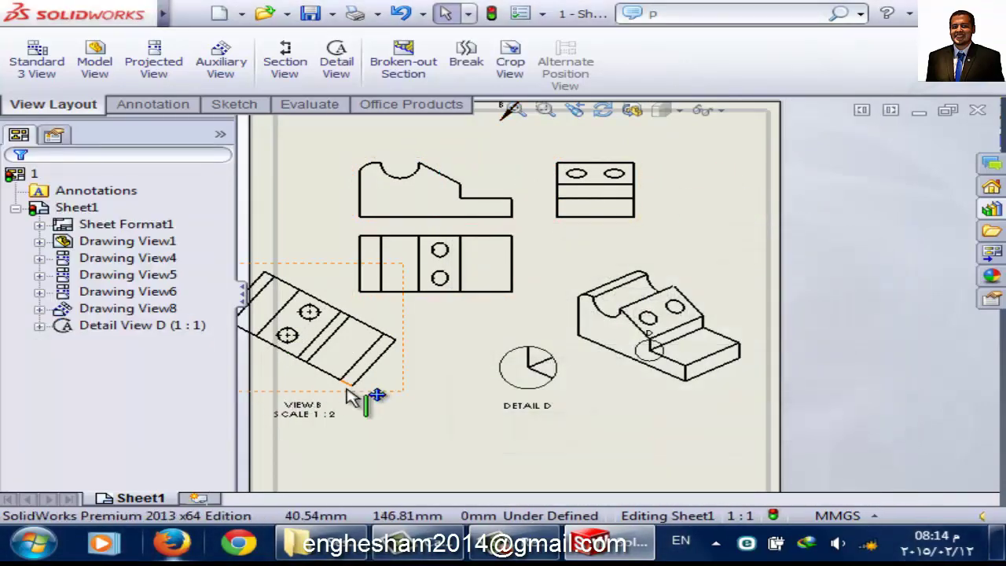
- Delete the rotated auxiliary view B (Drawing View8) and clear the selection
click(368, 396)
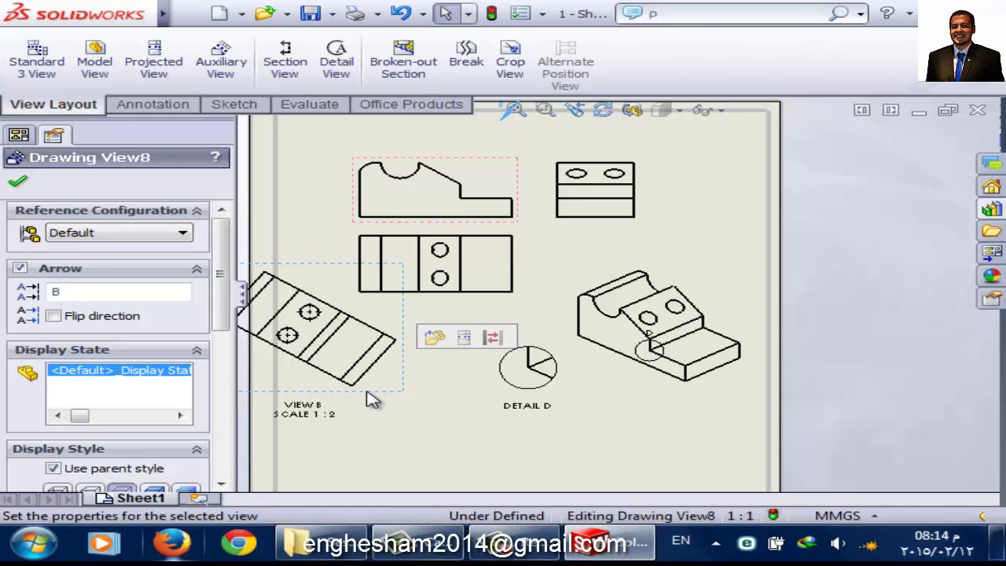
key(Delete)
key(Return)
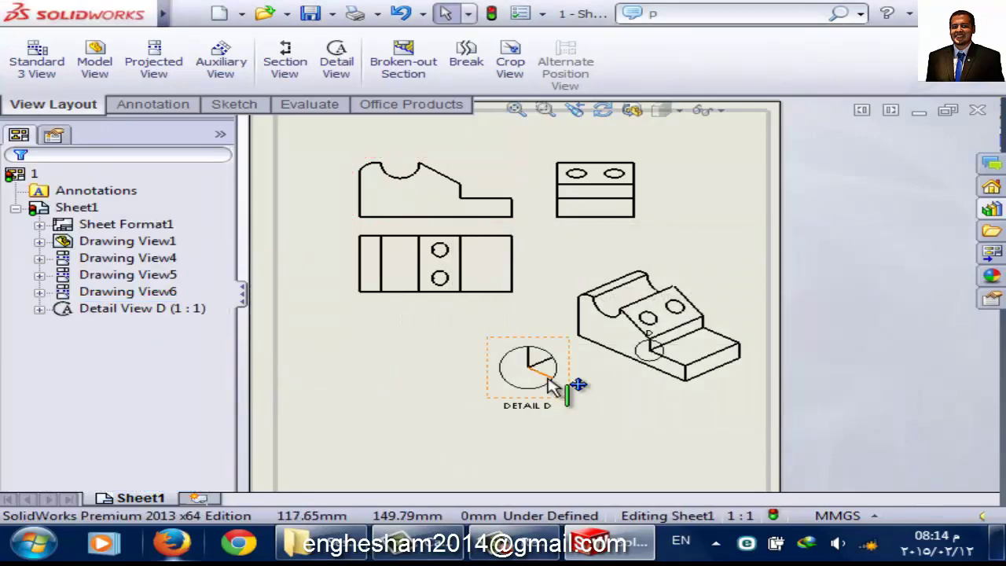
scroll(512, 224, down, 2)
scroll(515, 216, down, 1)
scroll(503, 275, up, 2)
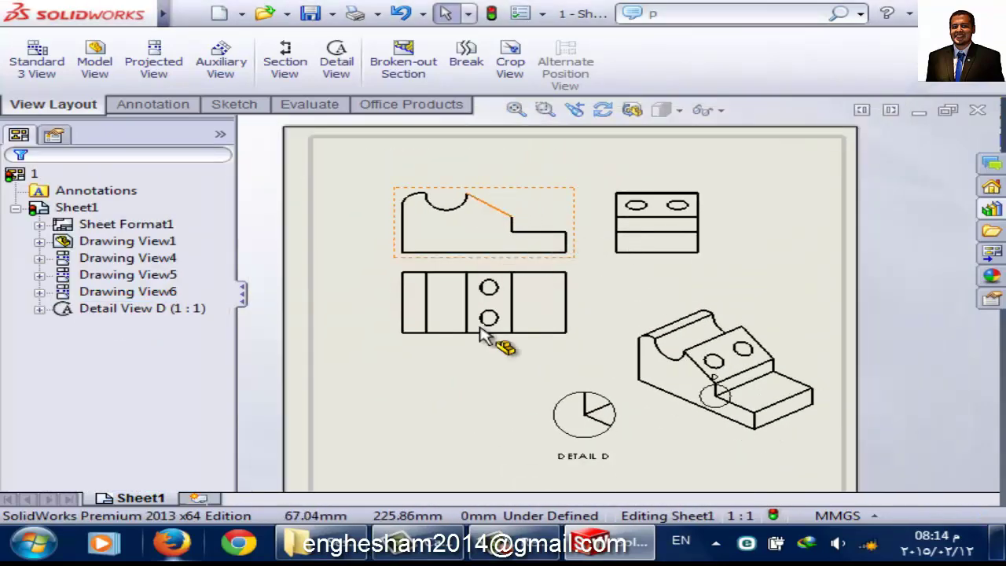
click(416, 378)
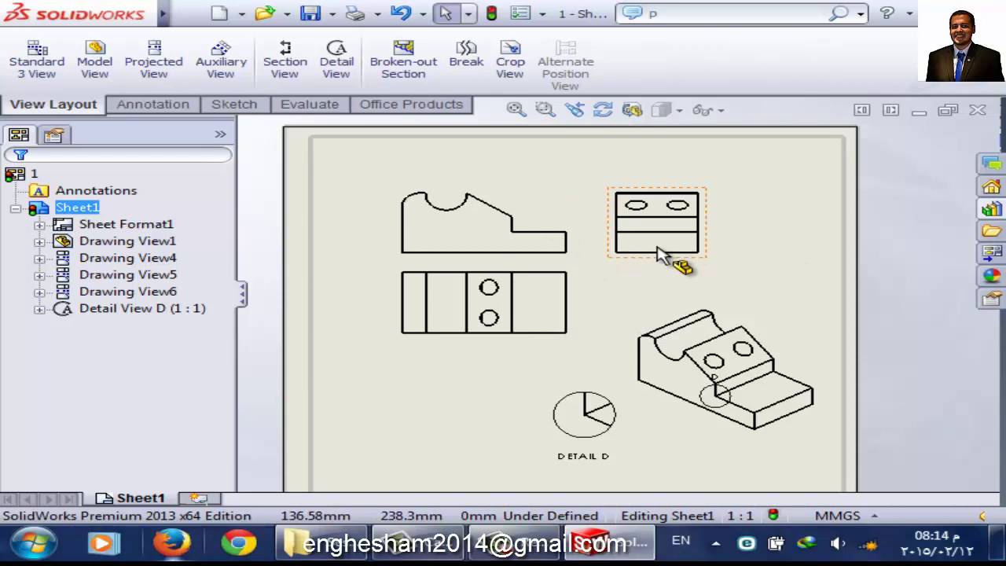
- Break the top-right side view with two break lines 5mm apart
click(488, 49)
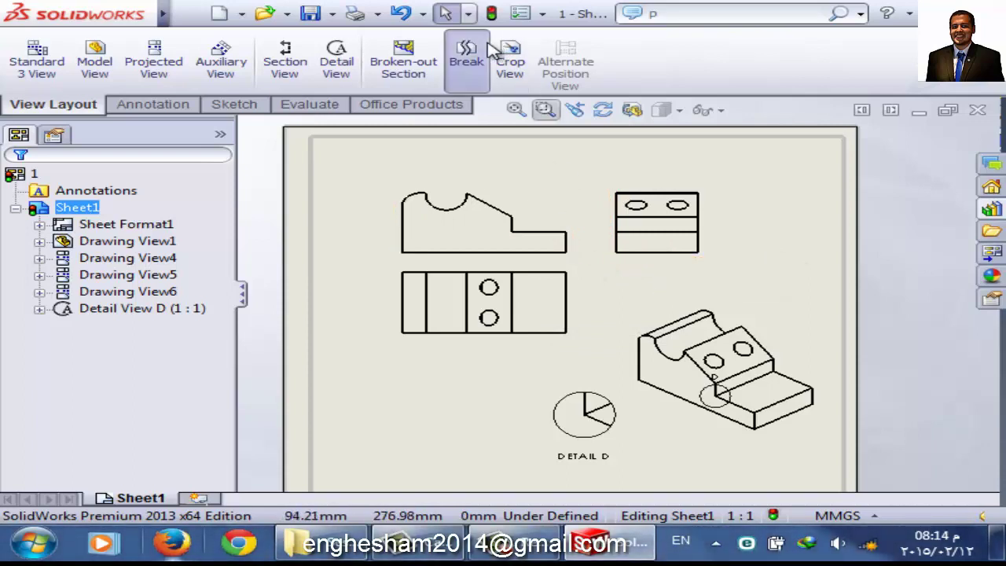
click(653, 260)
scroll(658, 262, down, 1)
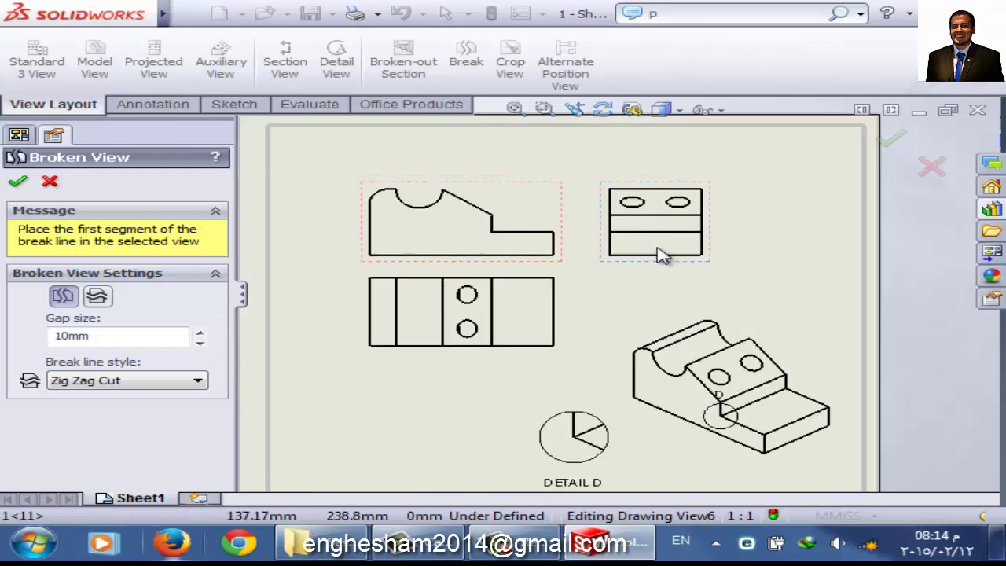
scroll(657, 259, down, 4)
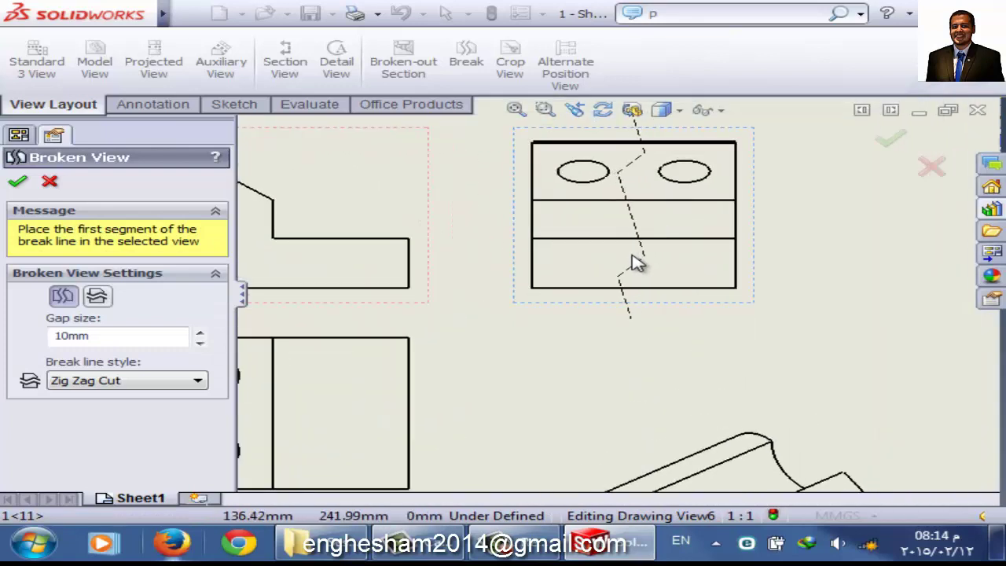
click(635, 263)
click(652, 264)
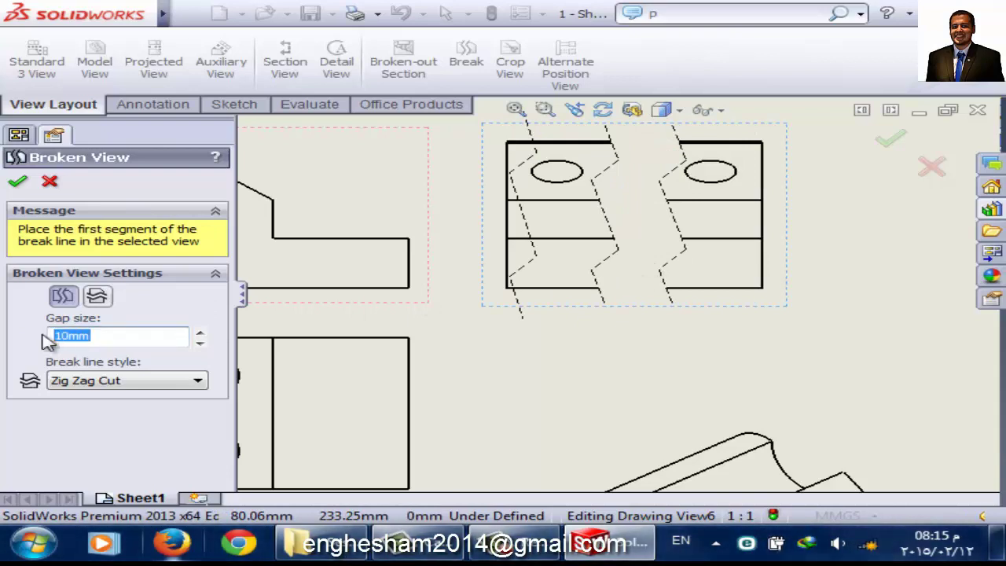
text(5)
key(Return)
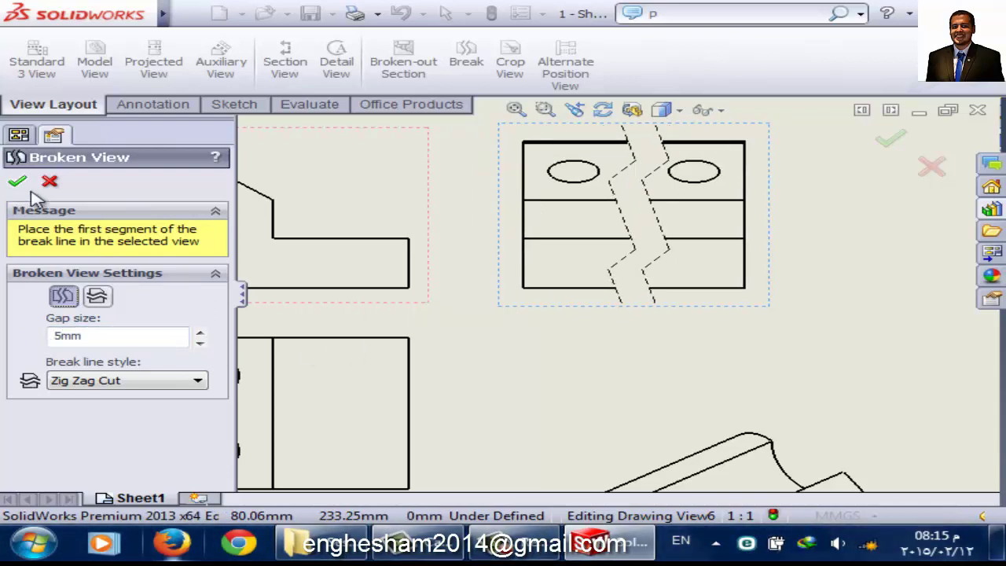
- Keep the Zig Zag Cut break style after trying Straight Cut, and confirm the broken view
click(143, 383)
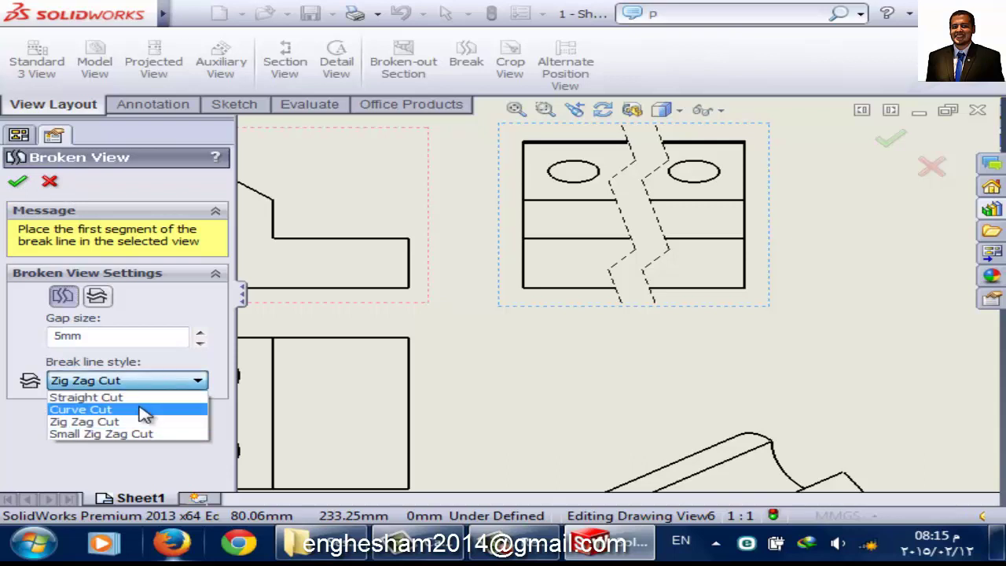
click(164, 399)
click(149, 385)
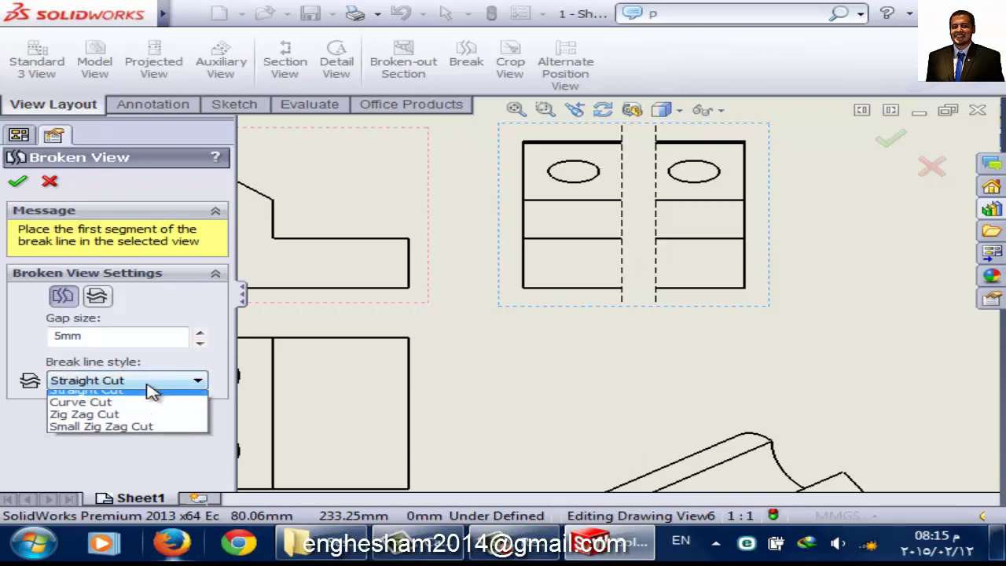
click(162, 427)
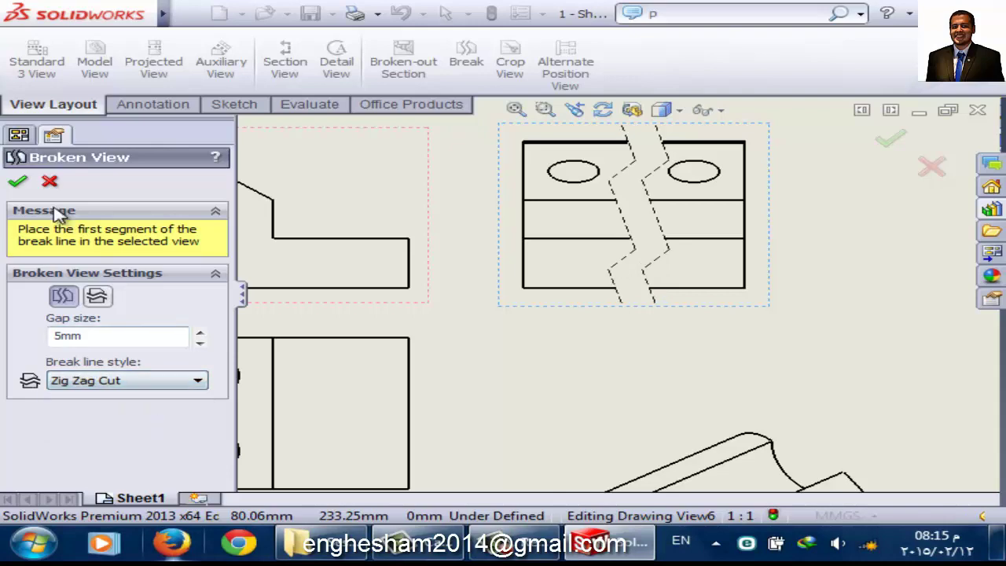
click(17, 184)
key(f)
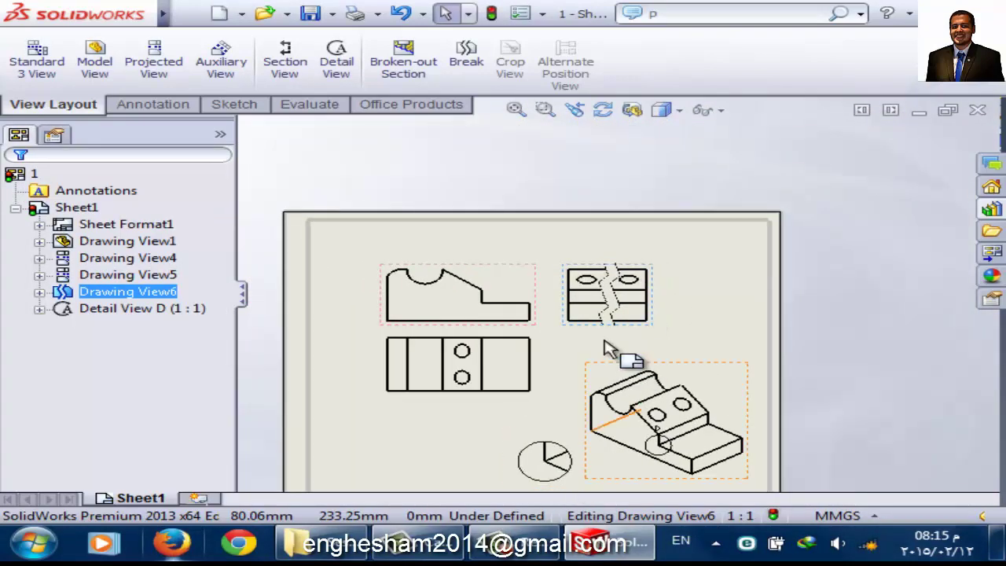
scroll(607, 347, up, 2)
scroll(594, 344, down, 1)
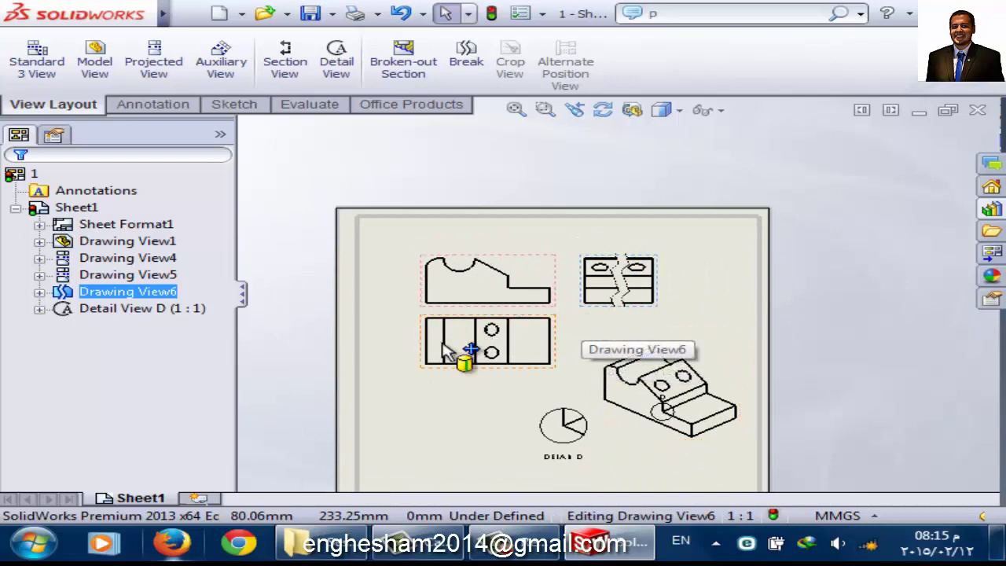
scroll(452, 358, down, 1)
click(460, 174)
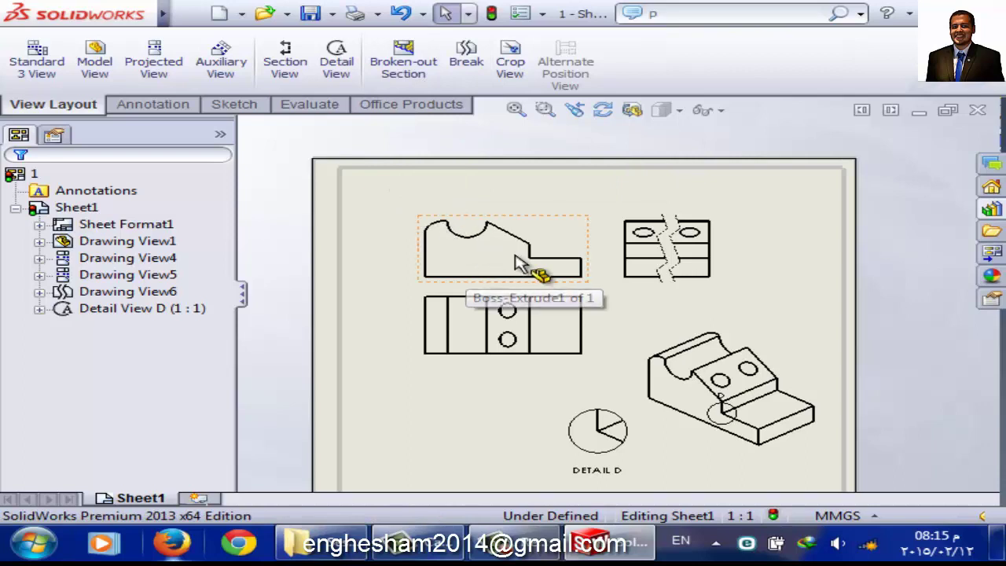
scroll(522, 260, down, 1)
scroll(522, 260, down, 1)
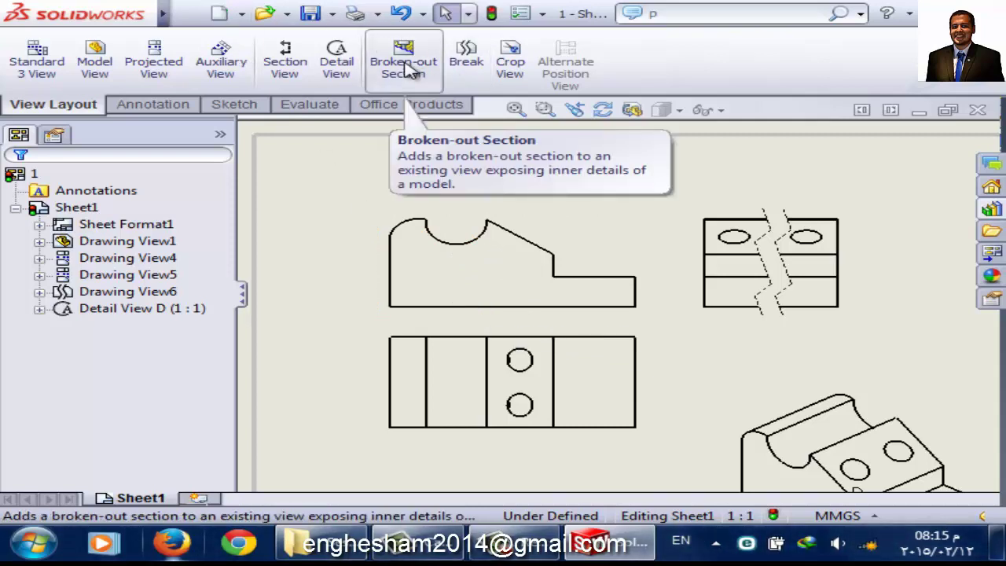
- Draw a closed boundary curve around the front view's angled slot region for a broken-out section
click(408, 71)
scroll(472, 220, down, 2)
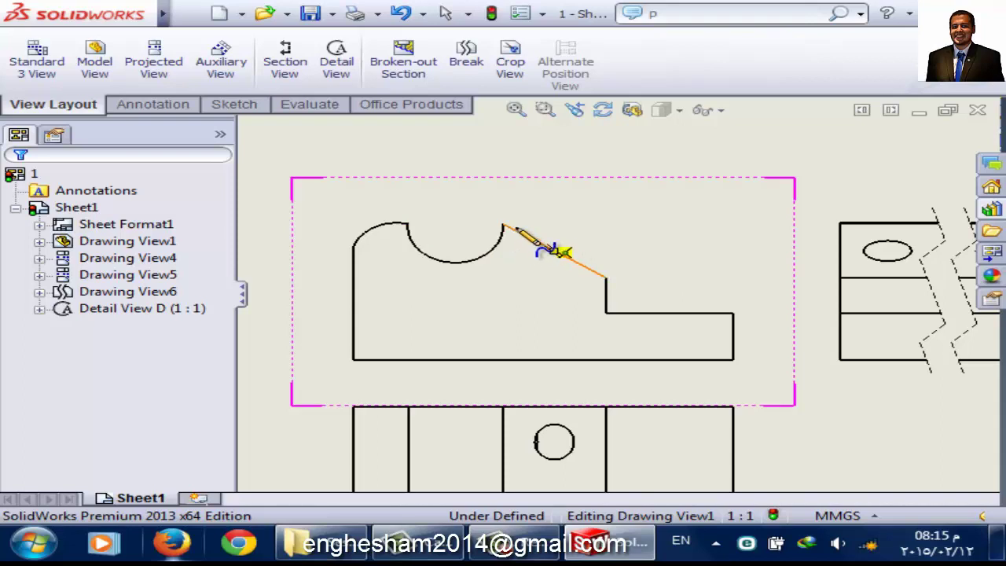
click(554, 251)
click(472, 290)
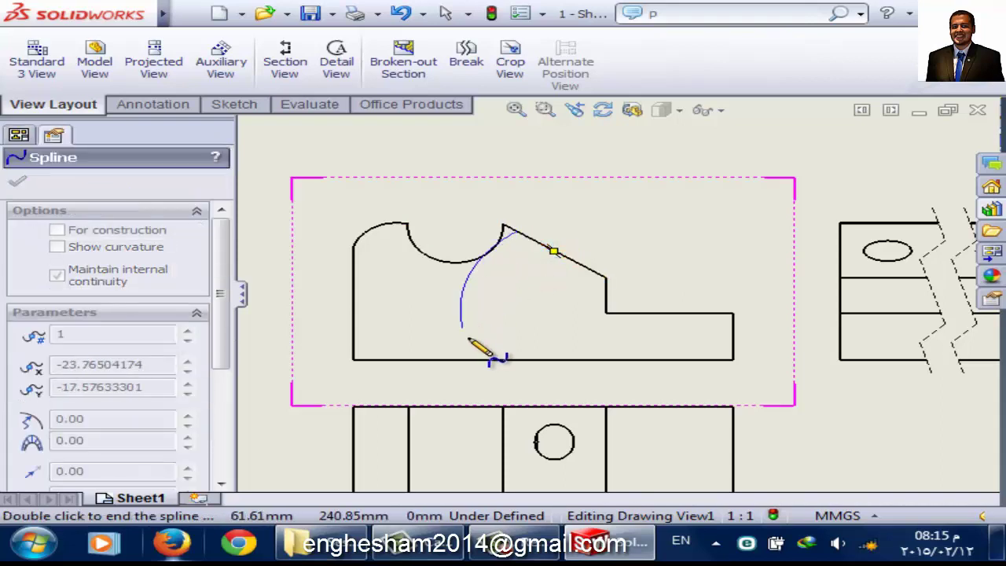
click(546, 339)
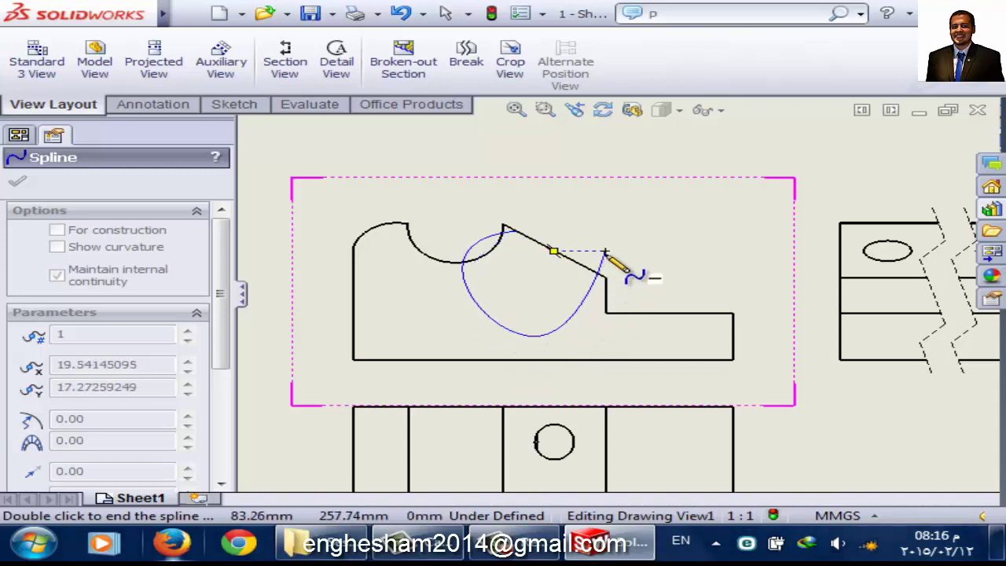
click(554, 251)
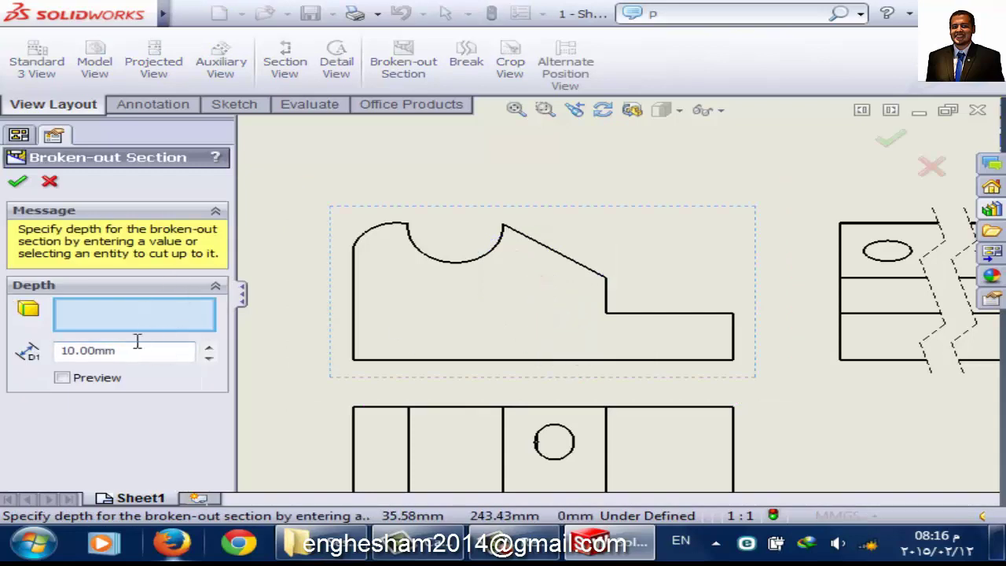
- Set the cut depth to the hole's edge in the top view and apply the section
scroll(425, 470, up, 2)
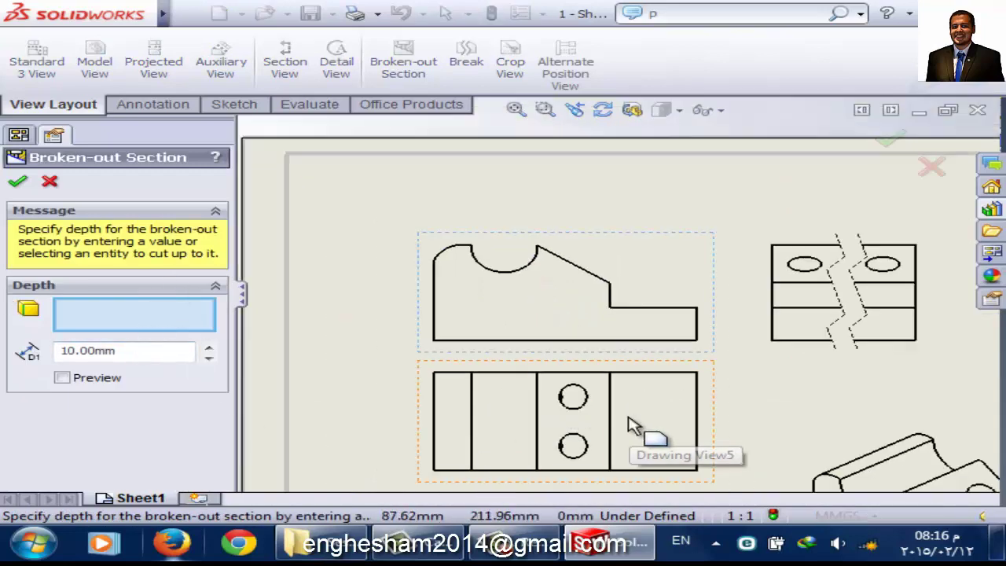
click(571, 414)
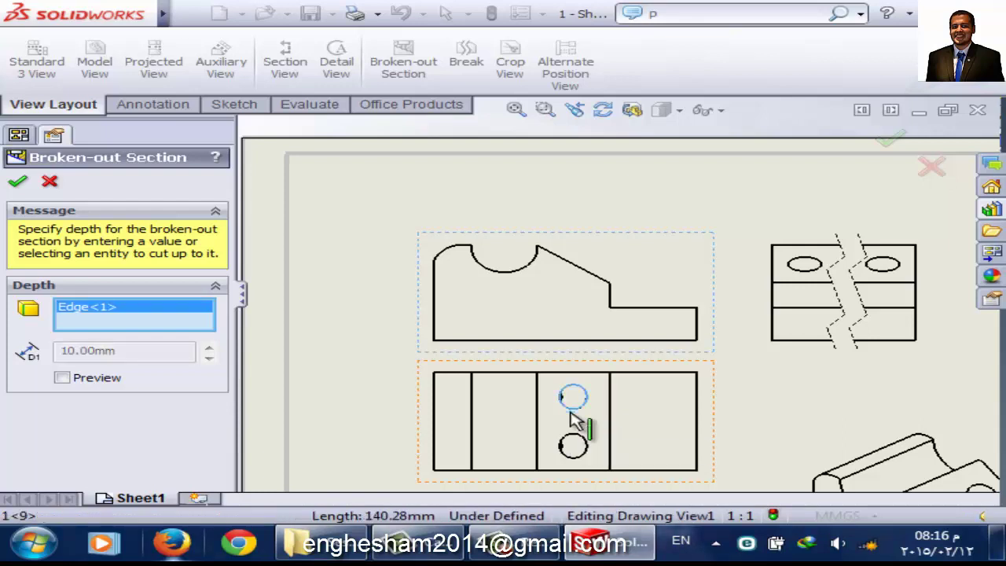
click(18, 184)
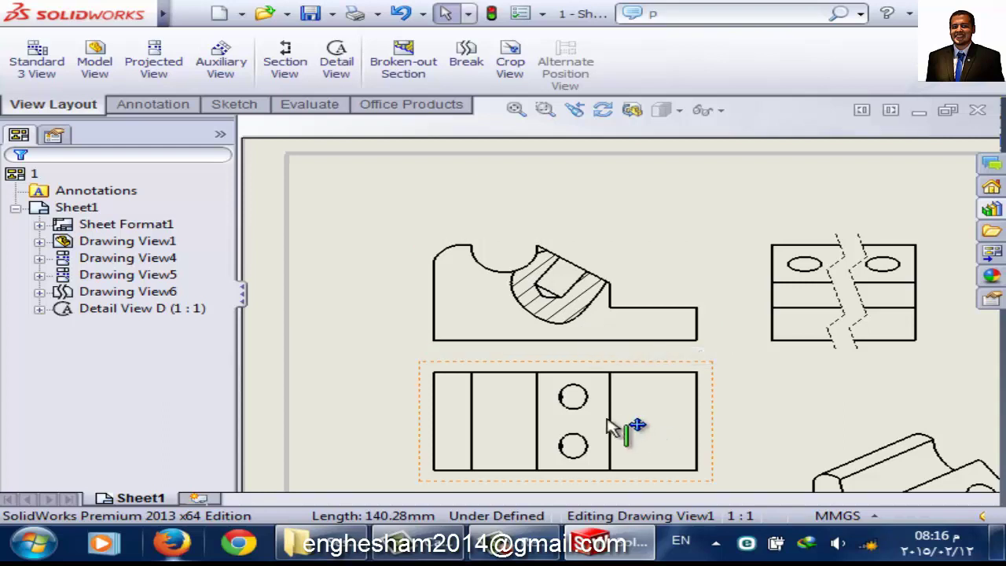
scroll(590, 411, down, 1)
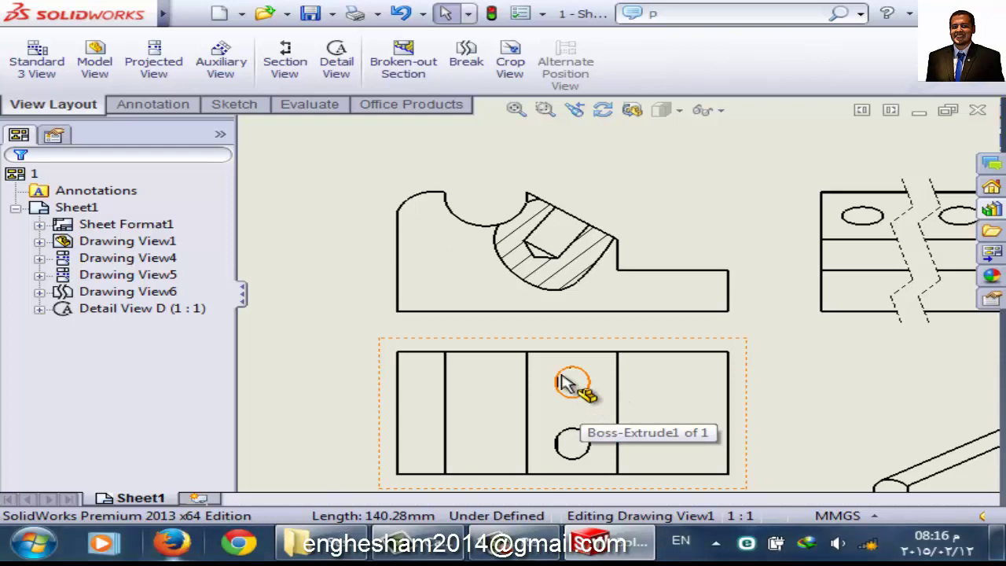
scroll(456, 279, up, 2)
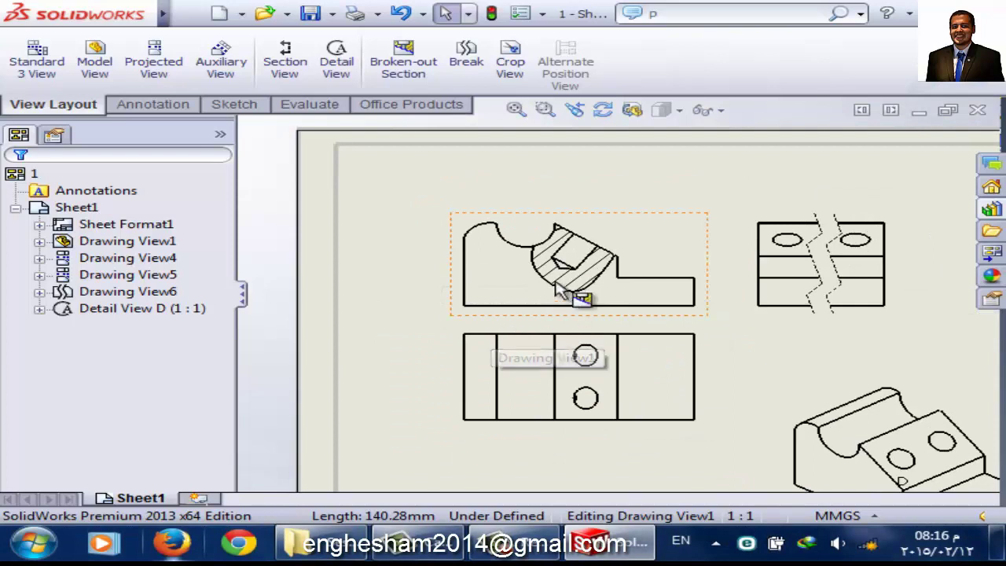
scroll(572, 287, down, 2)
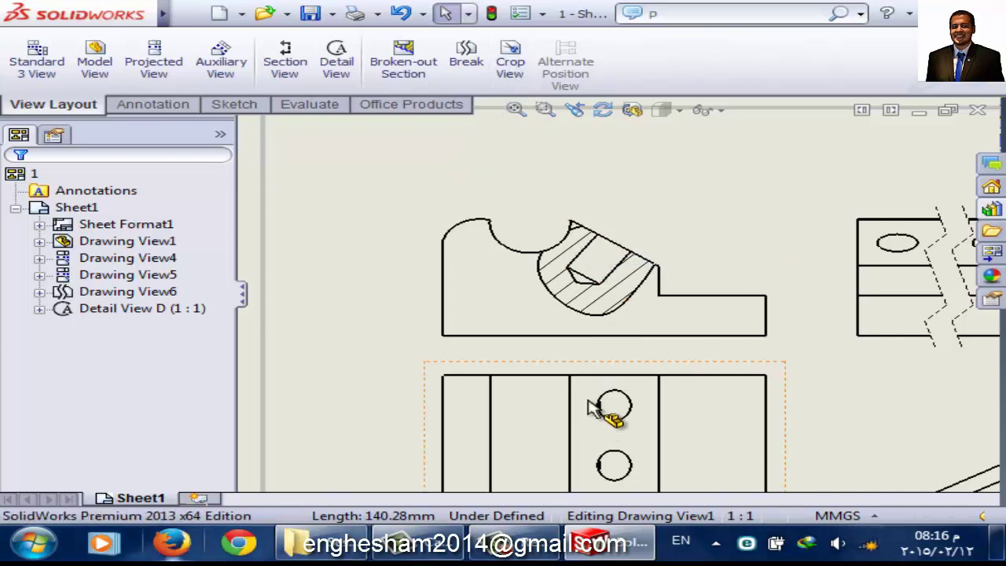
scroll(640, 314, up, 3)
scroll(611, 417, down, 2)
scroll(567, 289, down, 2)
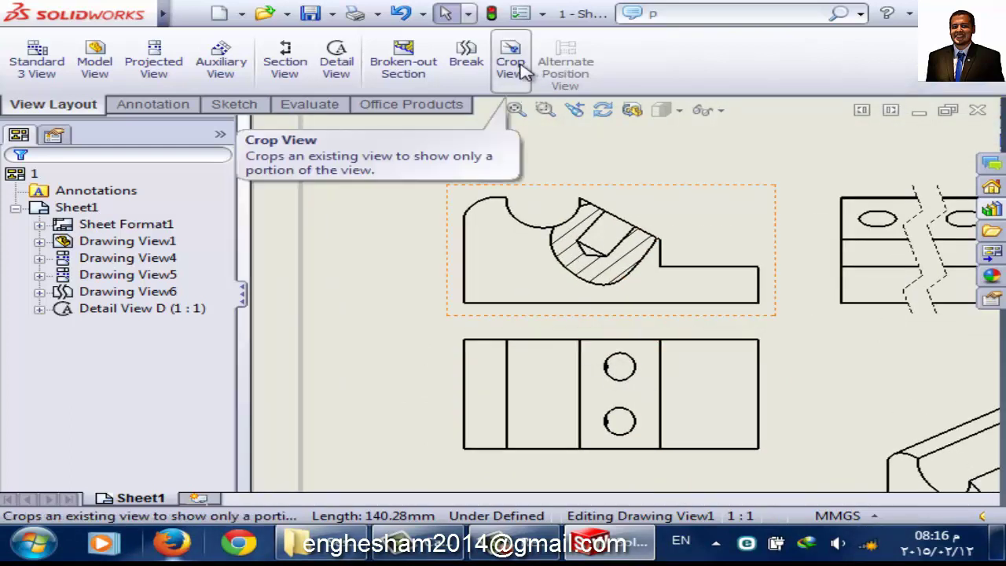
- Sketch a closed spline around the holes of the lower top view
click(521, 69)
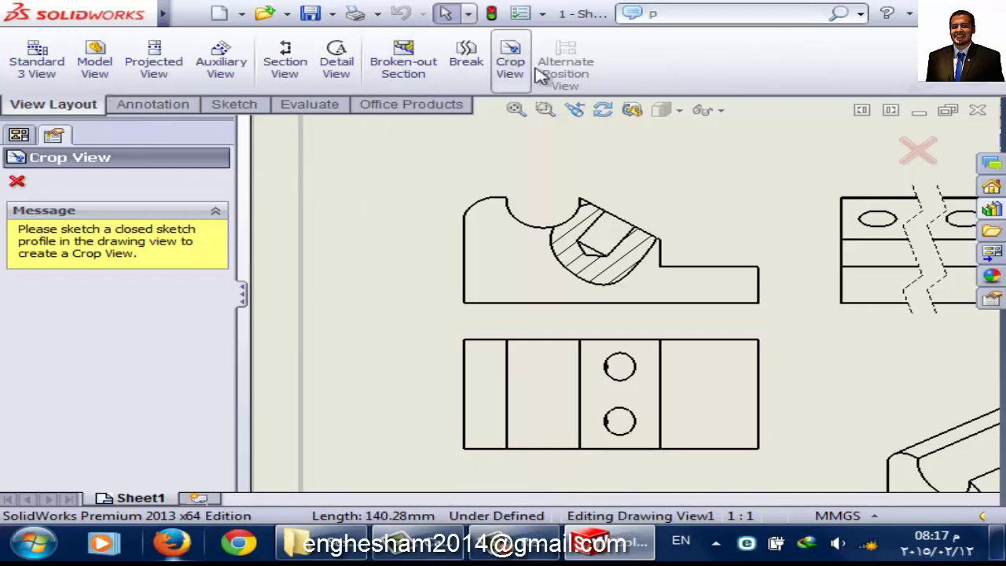
click(154, 114)
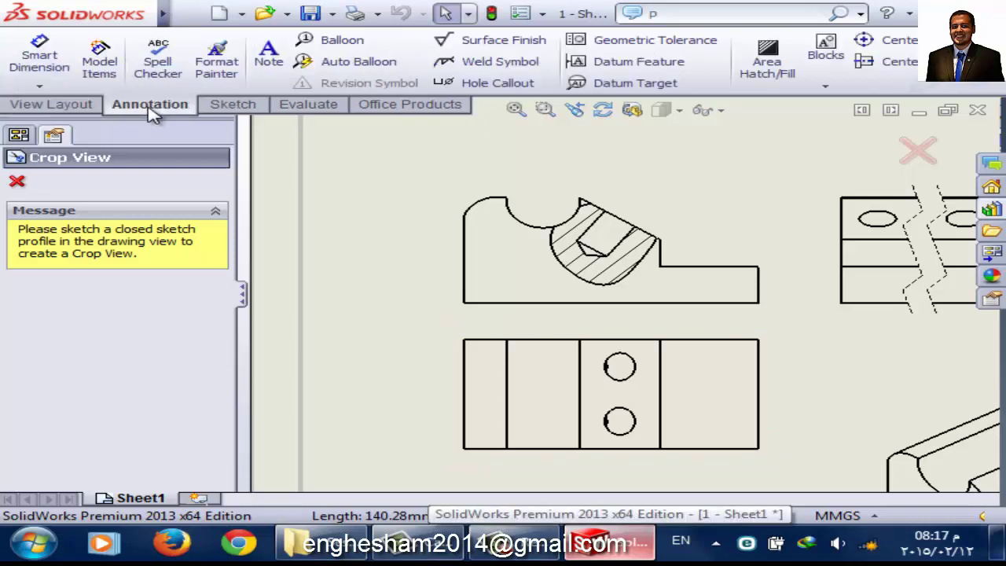
click(221, 110)
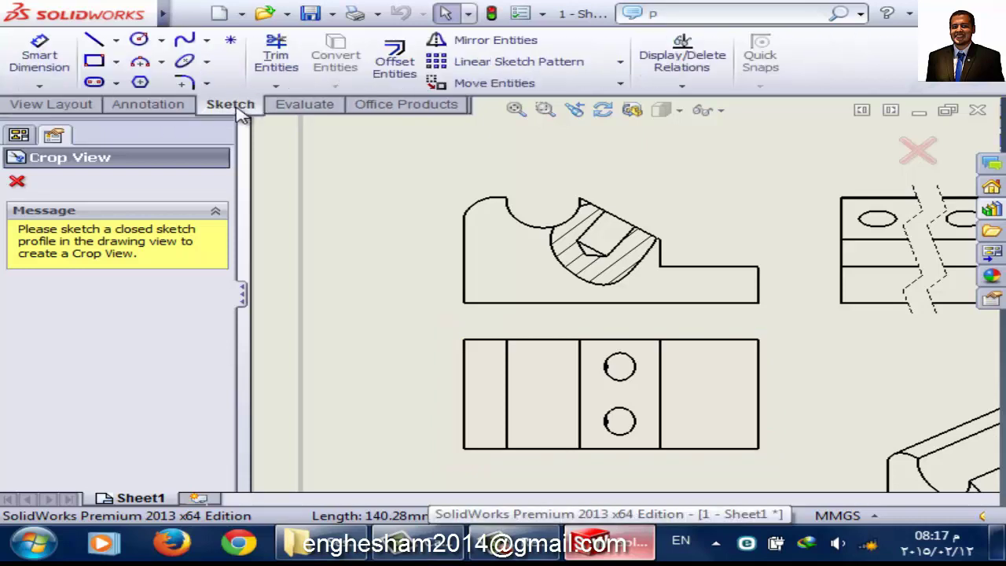
click(185, 43)
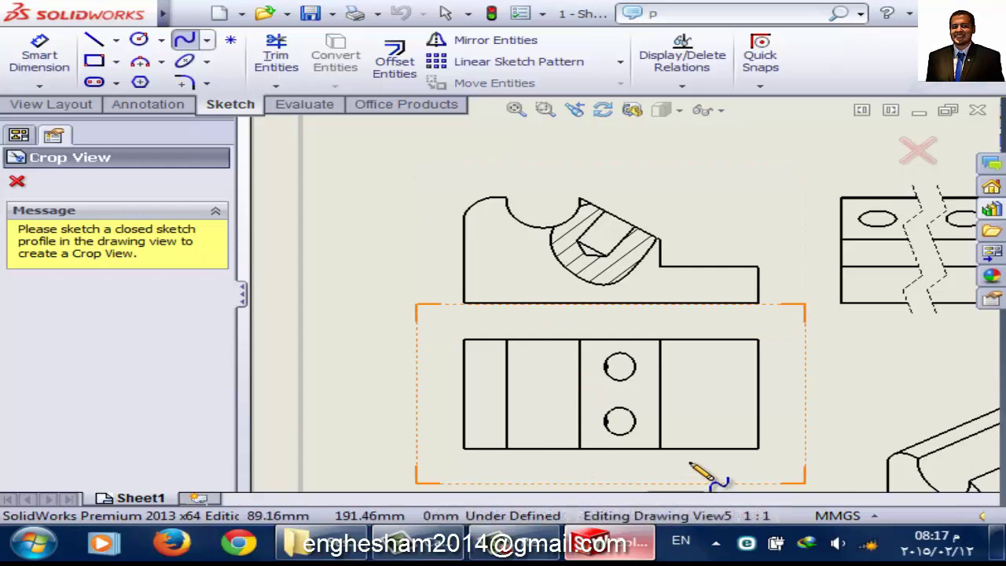
click(688, 464)
click(702, 346)
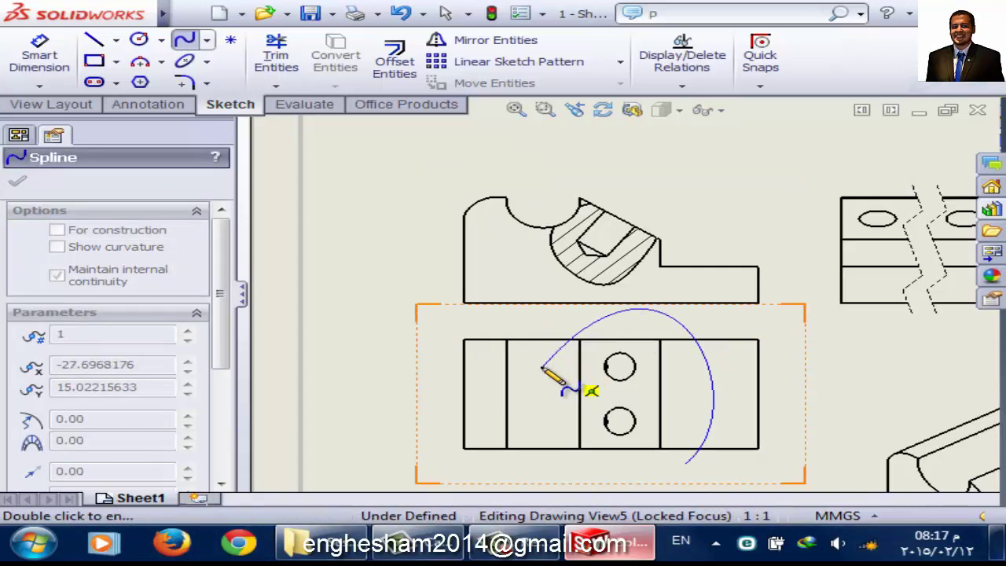
click(543, 367)
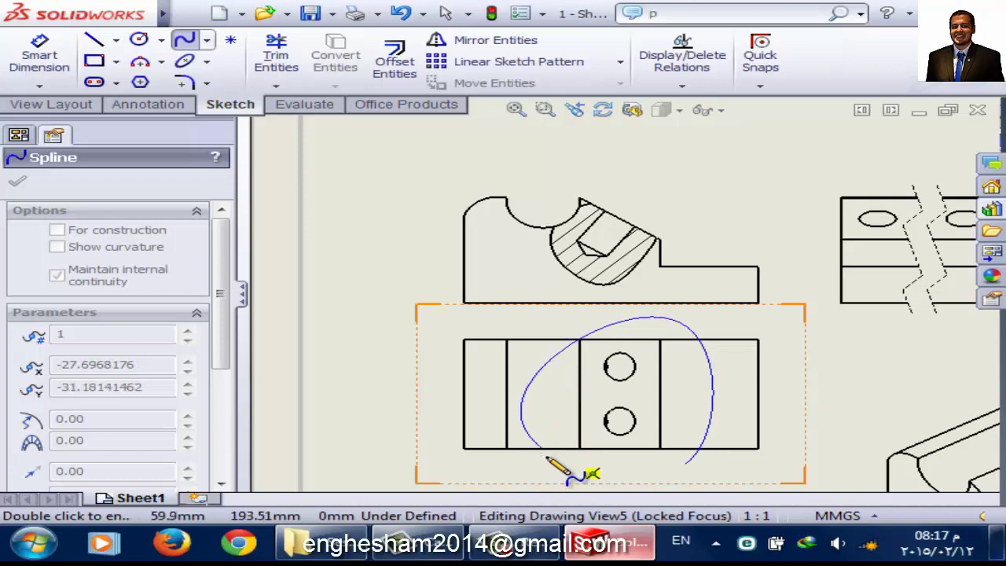
click(676, 466)
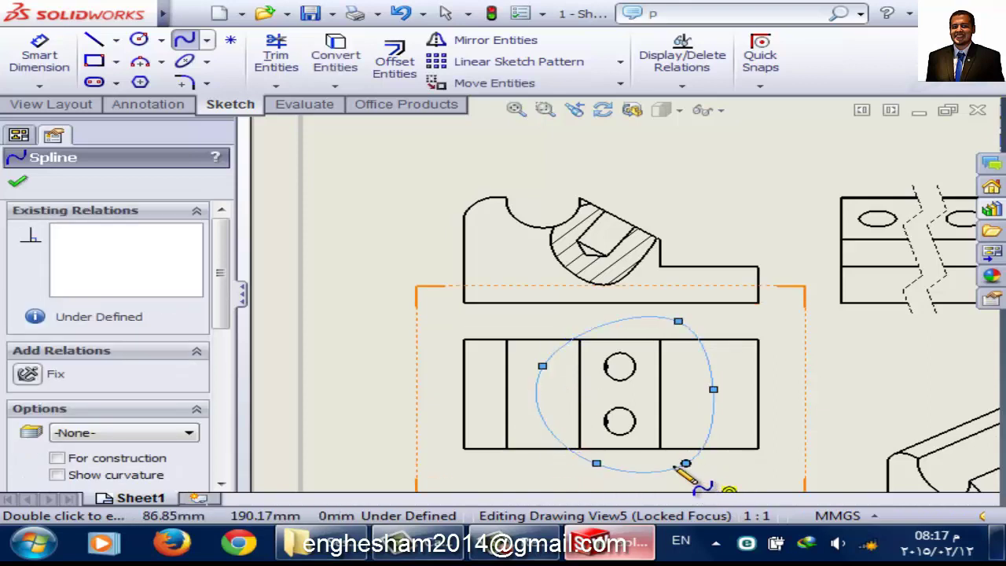
key(Escape)
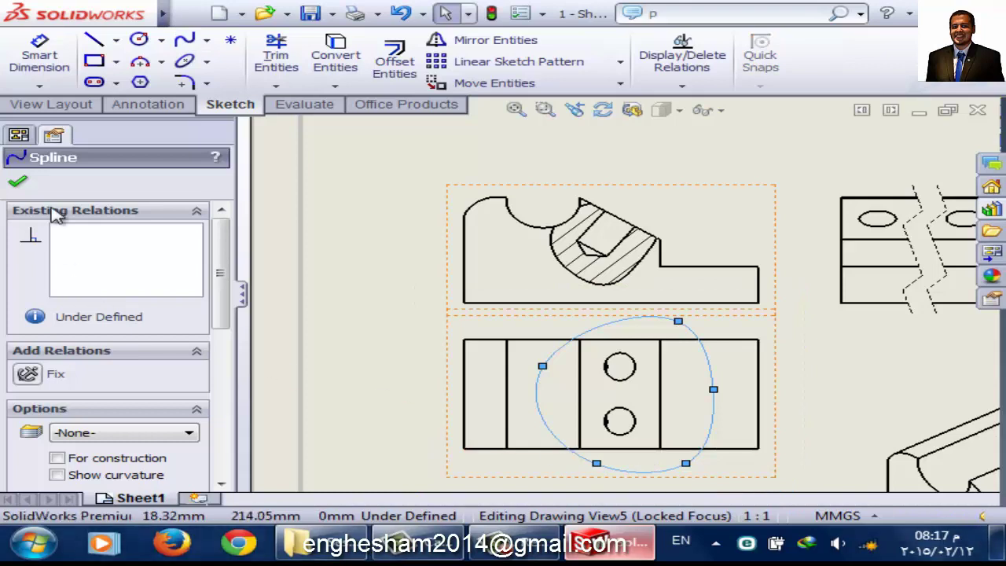
- Crop the lower top view to the spline outline
click(18, 182)
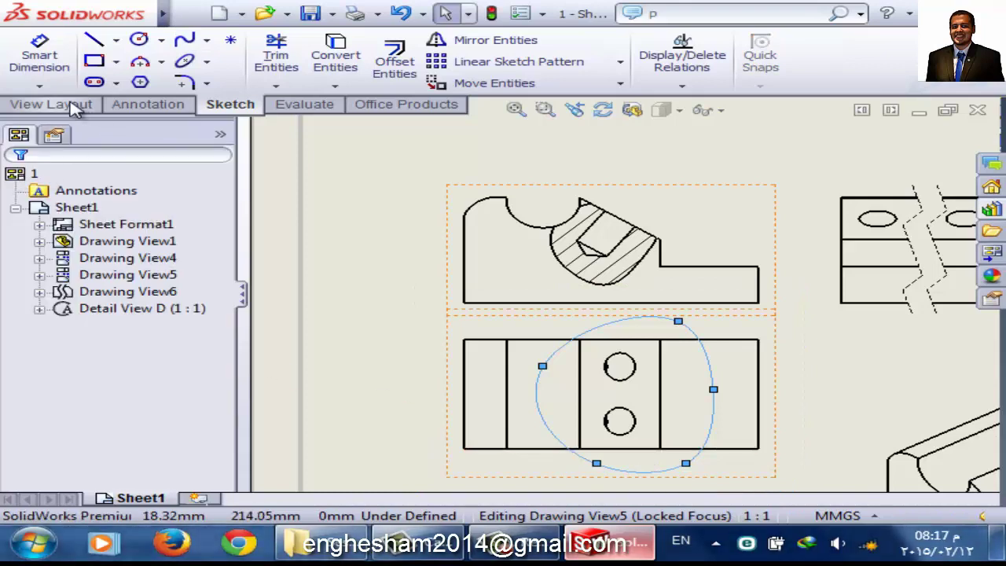
click(75, 108)
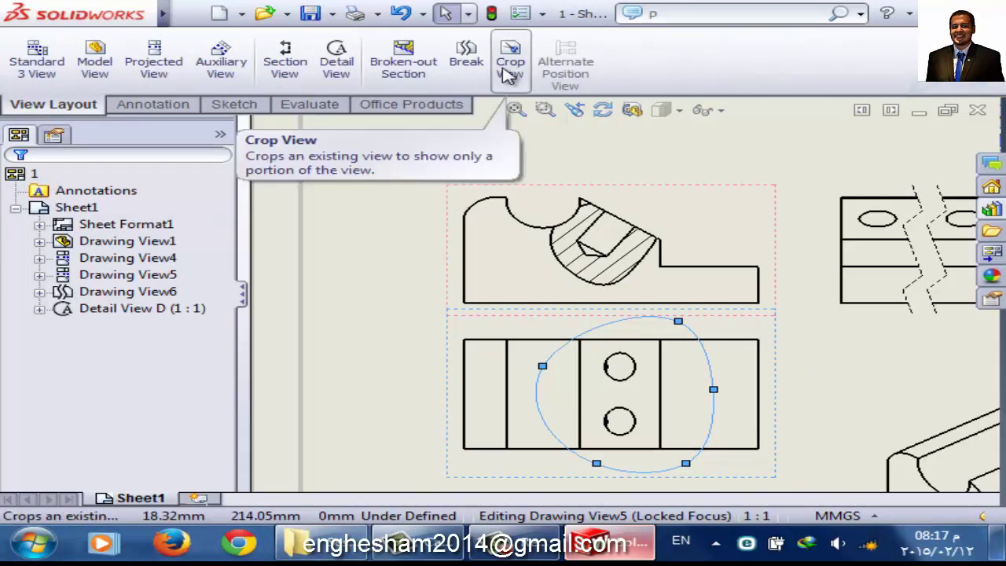
click(508, 72)
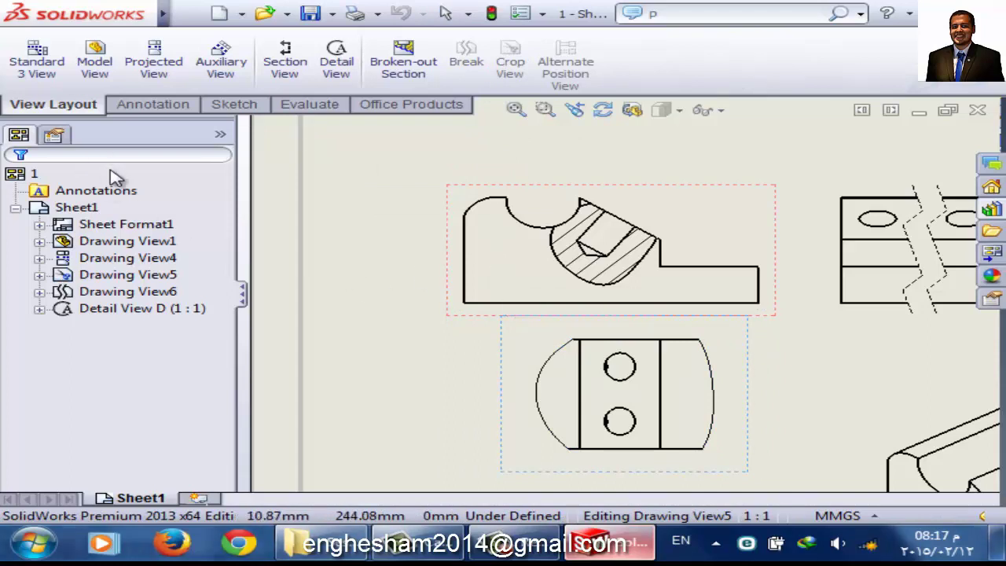
key(Escape)
- Delete the cropped top view, Drawing View5, from the sheet
click(730, 475)
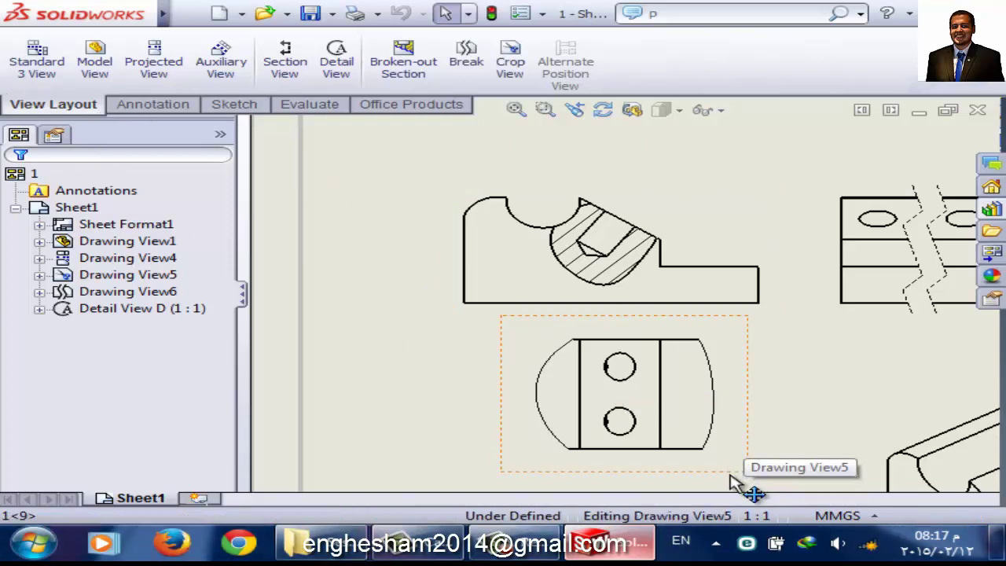
key(Delete)
key(Return)
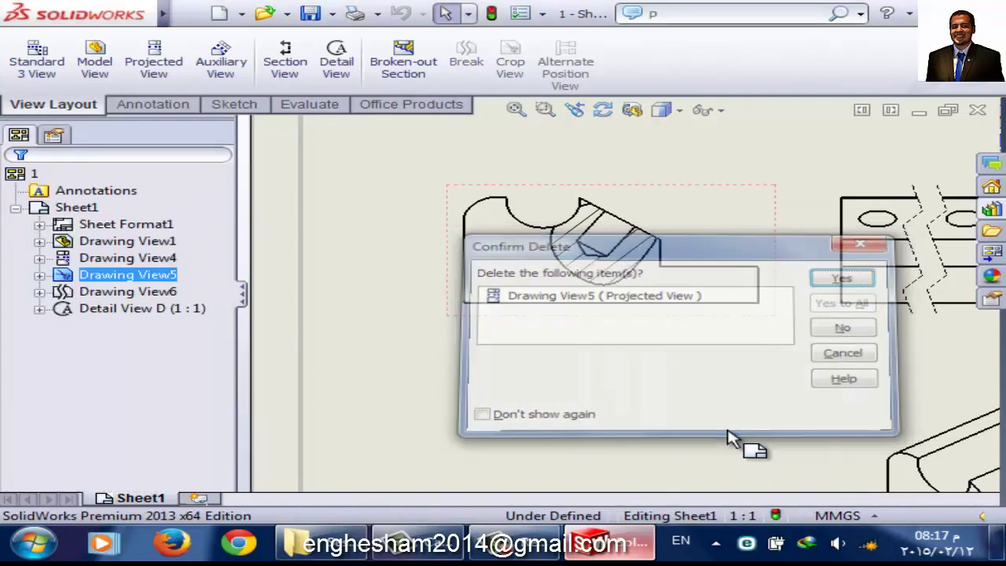
- Project a new top view, Drawing View11, from the front view and place it below
click(161, 65)
click(513, 311)
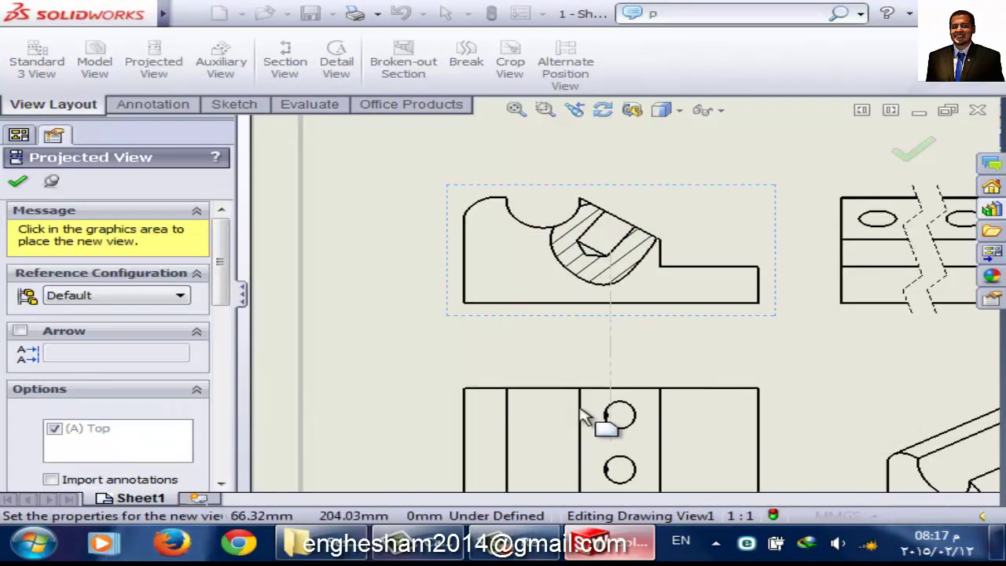
click(561, 422)
click(19, 184)
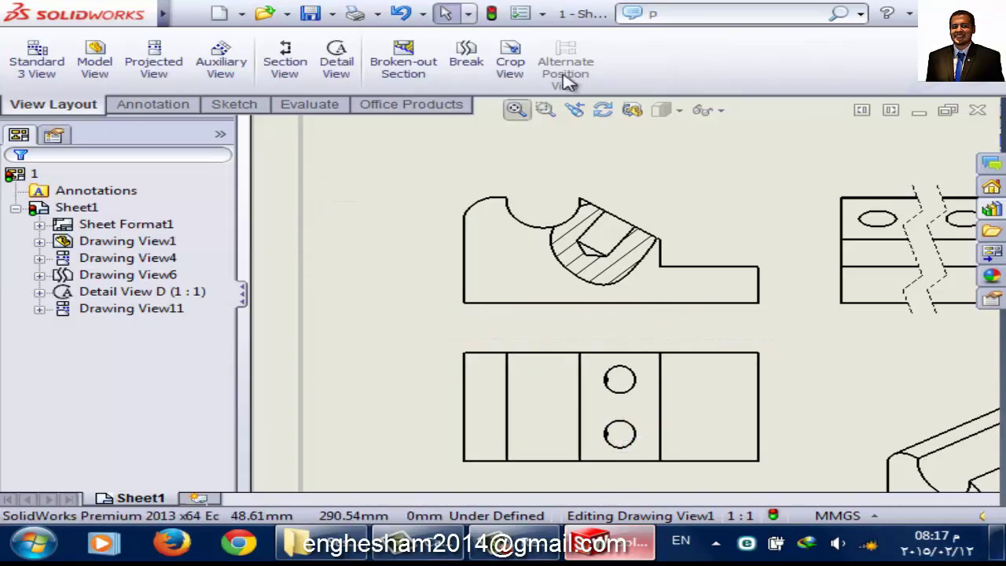
click(527, 71)
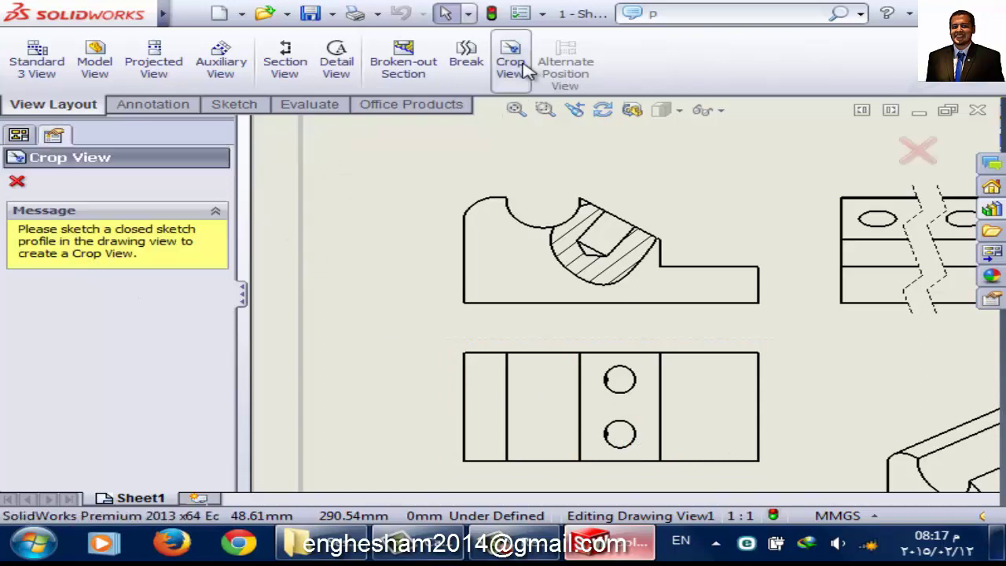
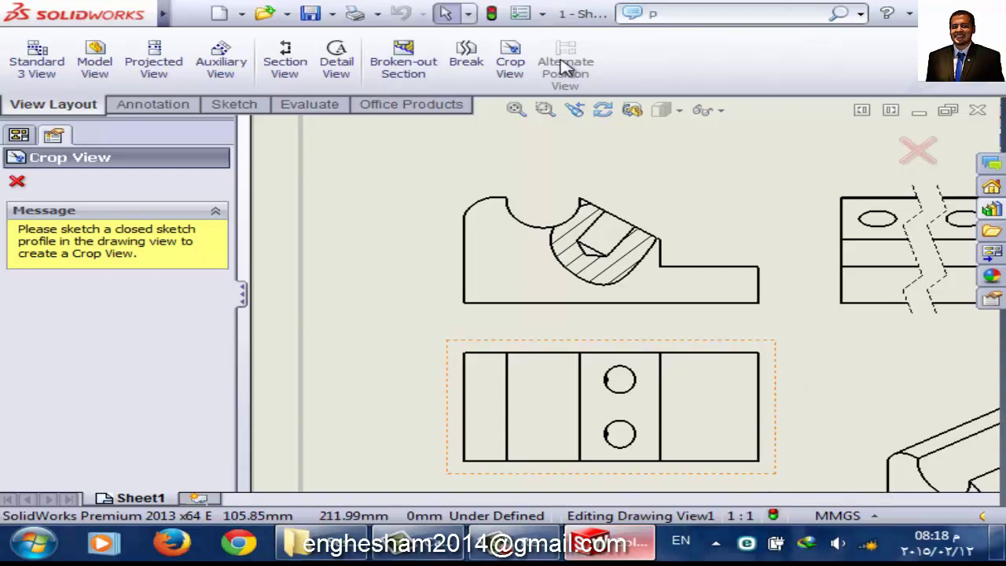
- Draw a closed spline around the lower view's two-hole middle section and crop Drawing View11 to it
click(227, 111)
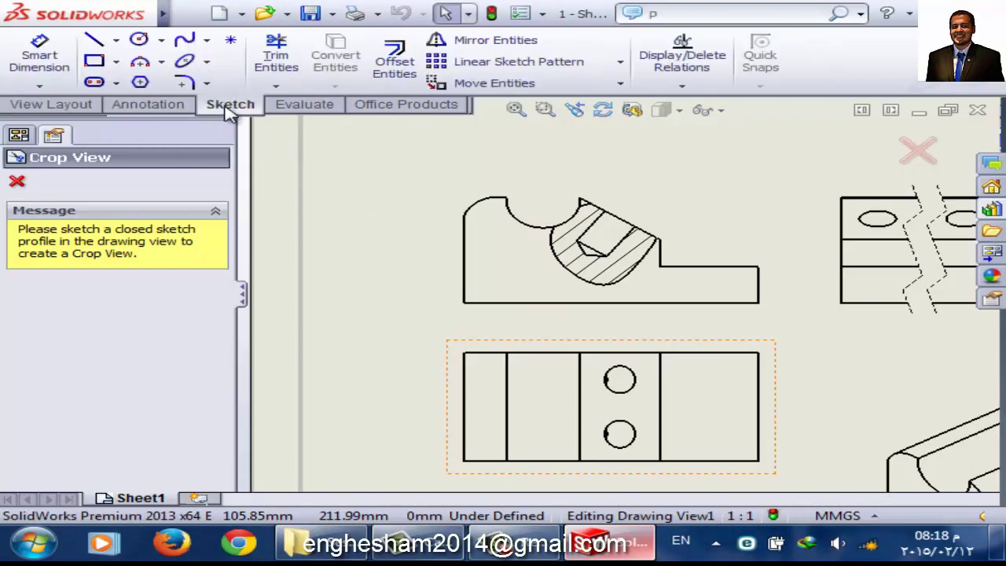
click(184, 40)
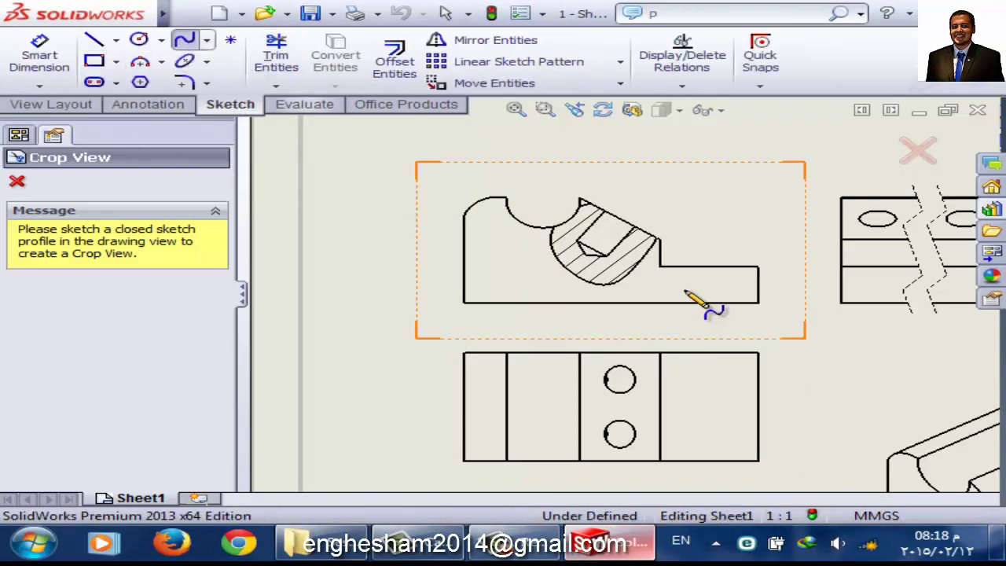
click(693, 474)
click(703, 338)
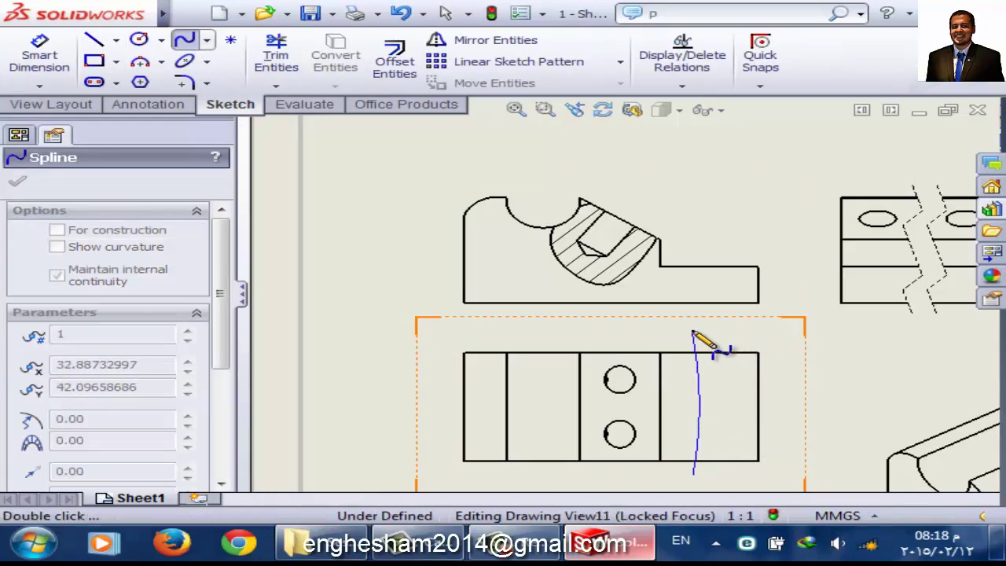
click(603, 338)
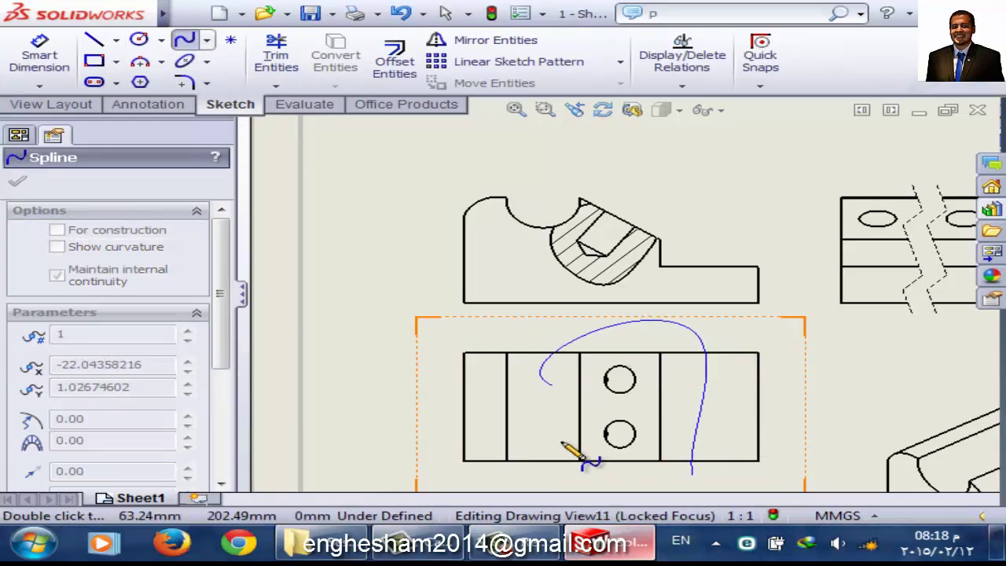
click(693, 475)
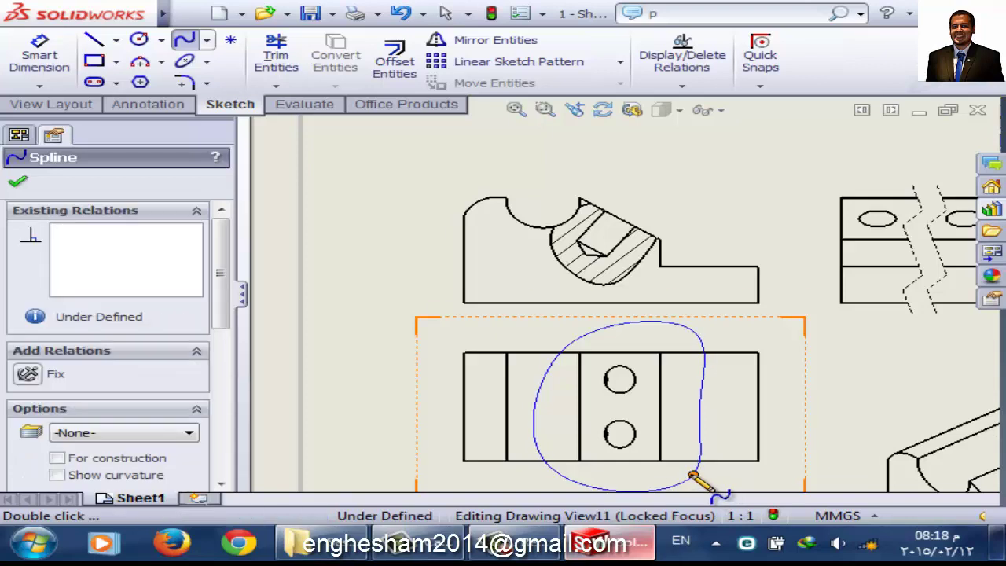
click(16, 187)
click(67, 107)
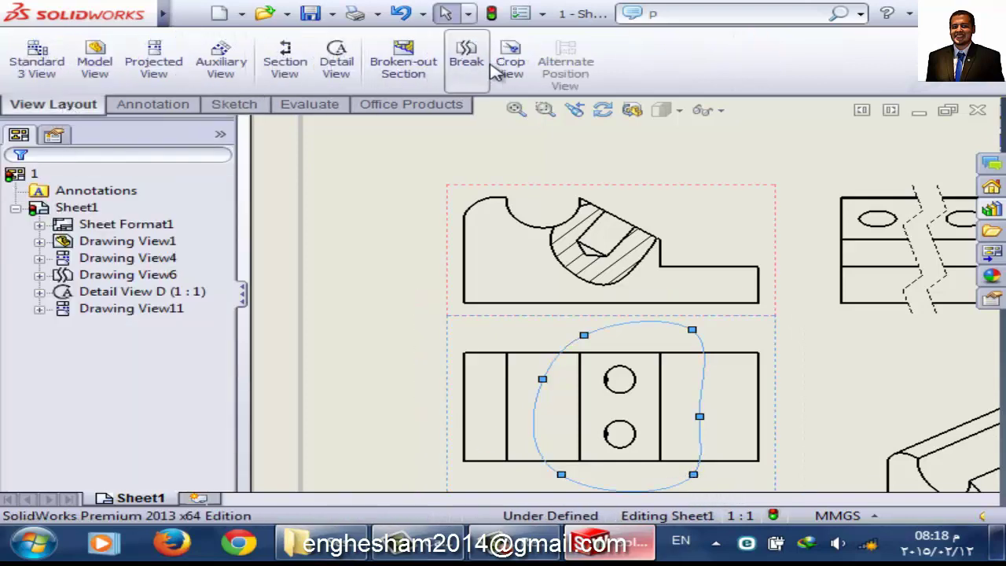
click(513, 68)
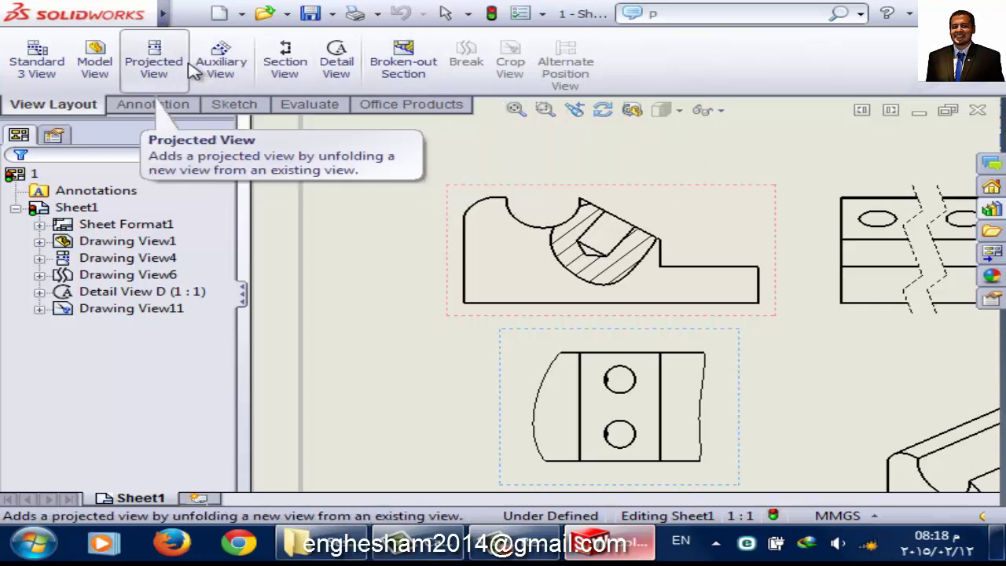
- Delete the cropped lower view and confirm the deletion
click(512, 340)
key(Delete)
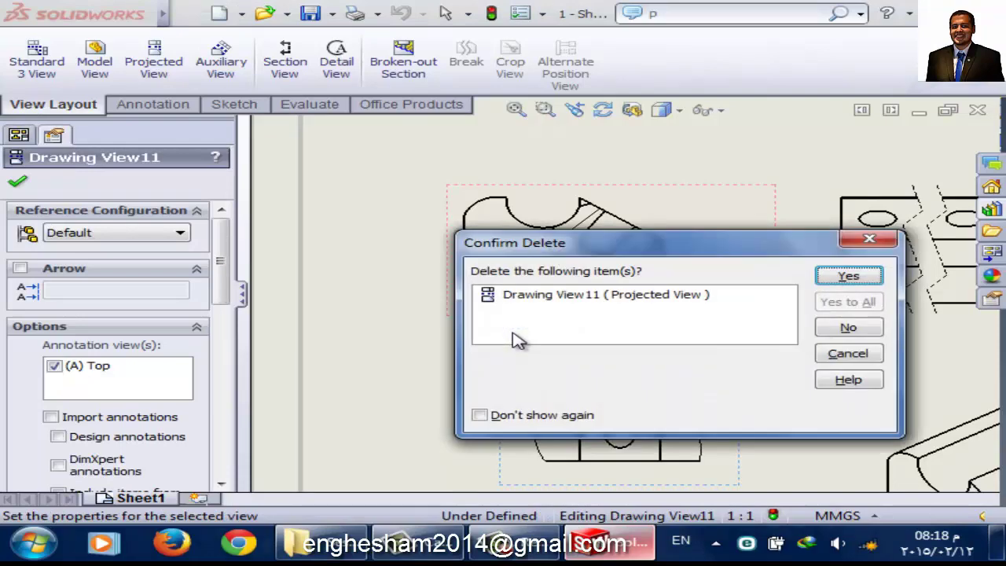
key(Return)
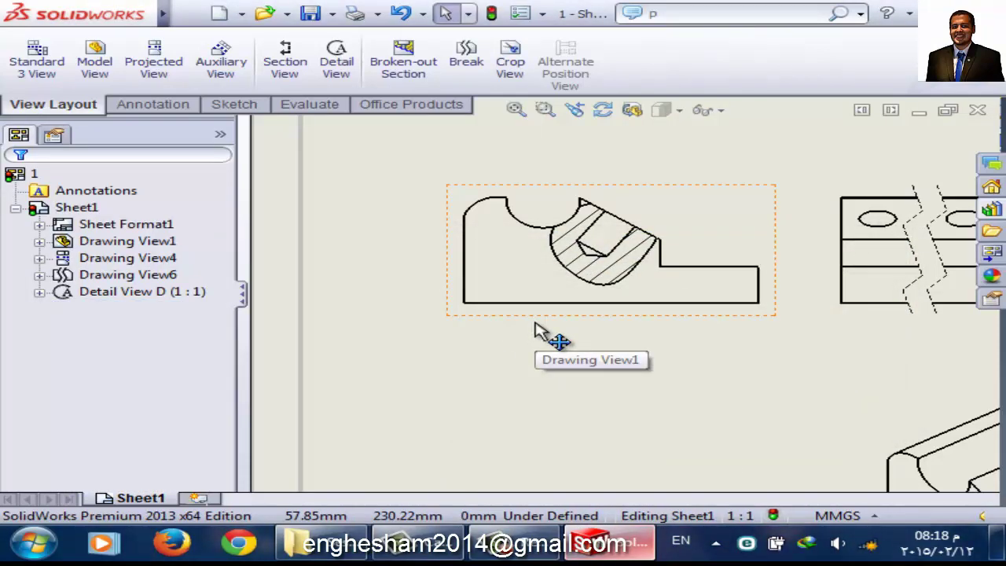
- Project a new uncropped top view from the front view and place it below
click(535, 332)
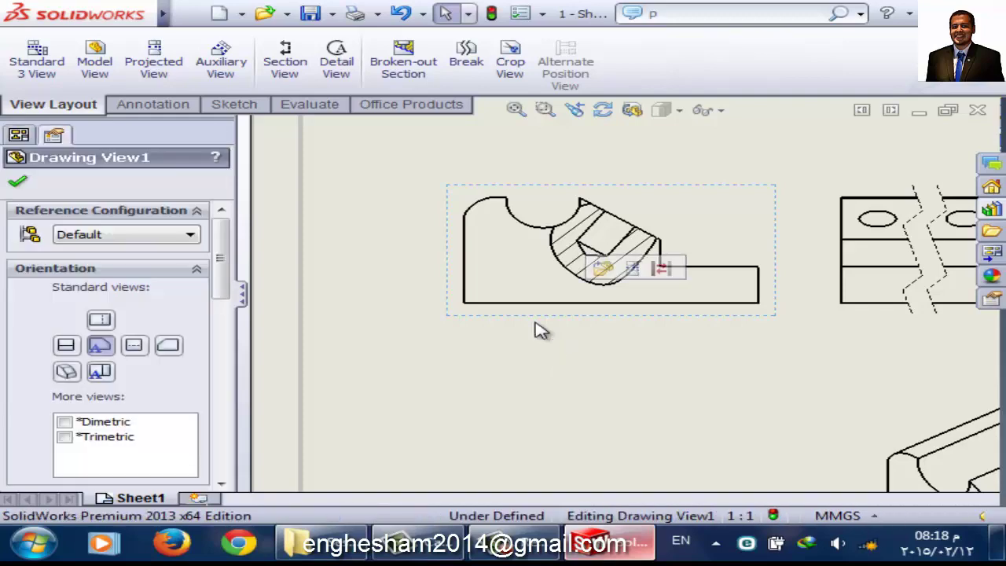
scroll(836, 479, up, 7)
scroll(826, 422, down, 1)
scroll(641, 358, down, 1)
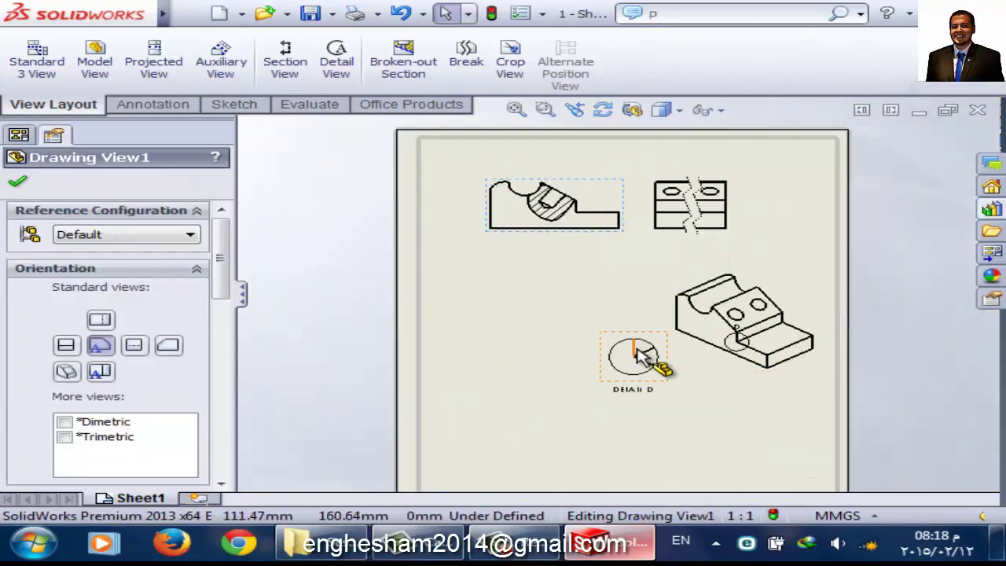
scroll(644, 359, down, 1)
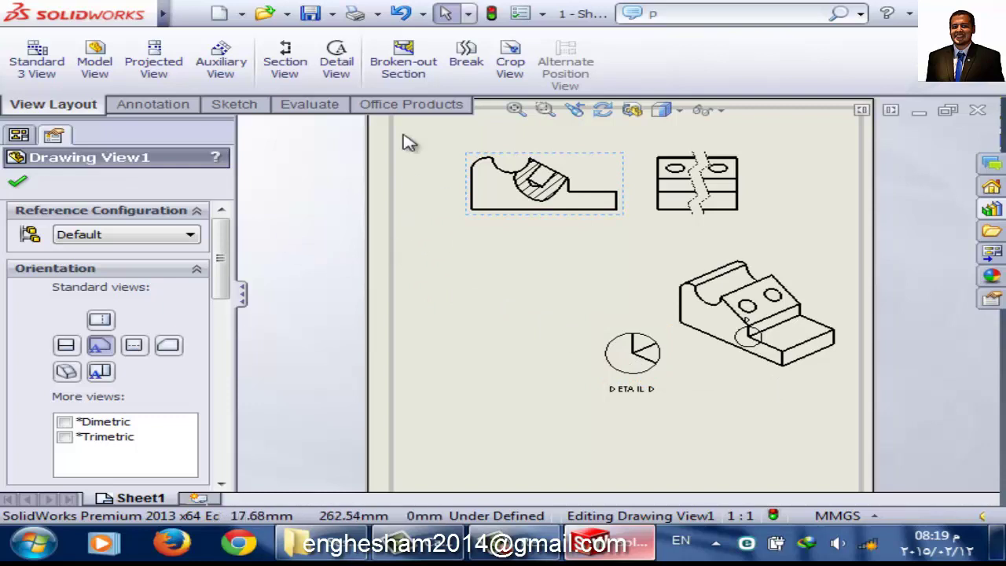
click(154, 63)
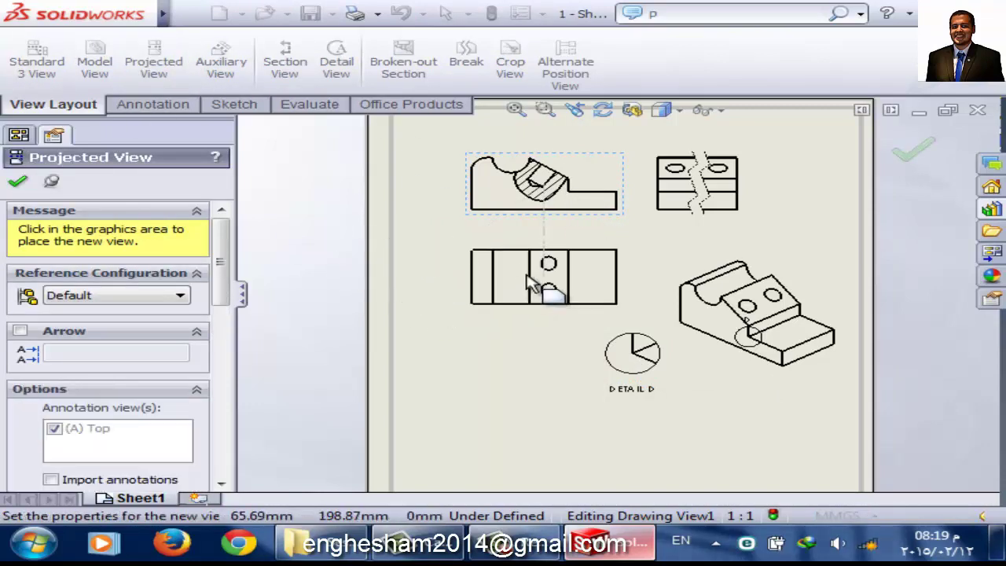
click(19, 186)
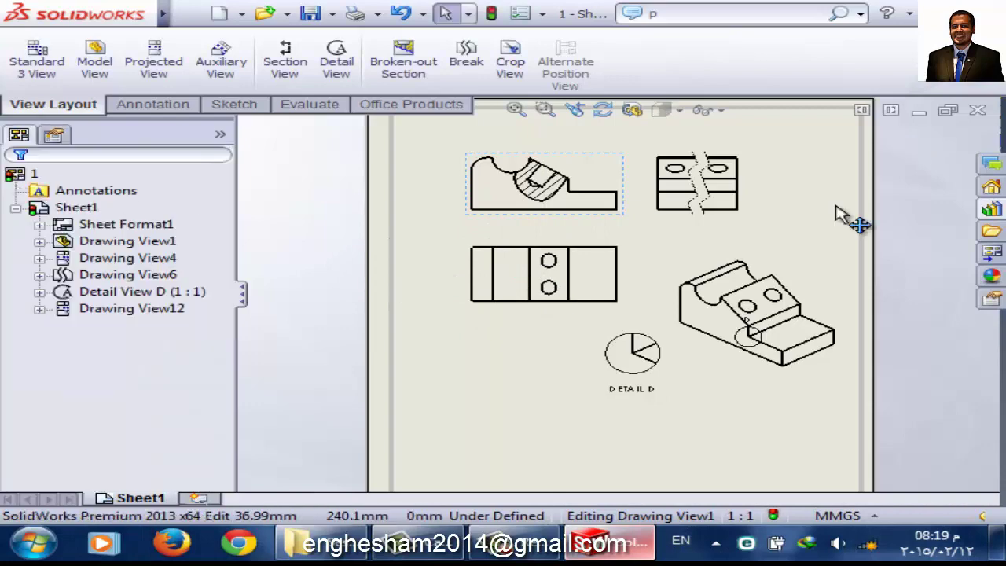
scroll(712, 259, down, 2)
scroll(637, 210, up, 2)
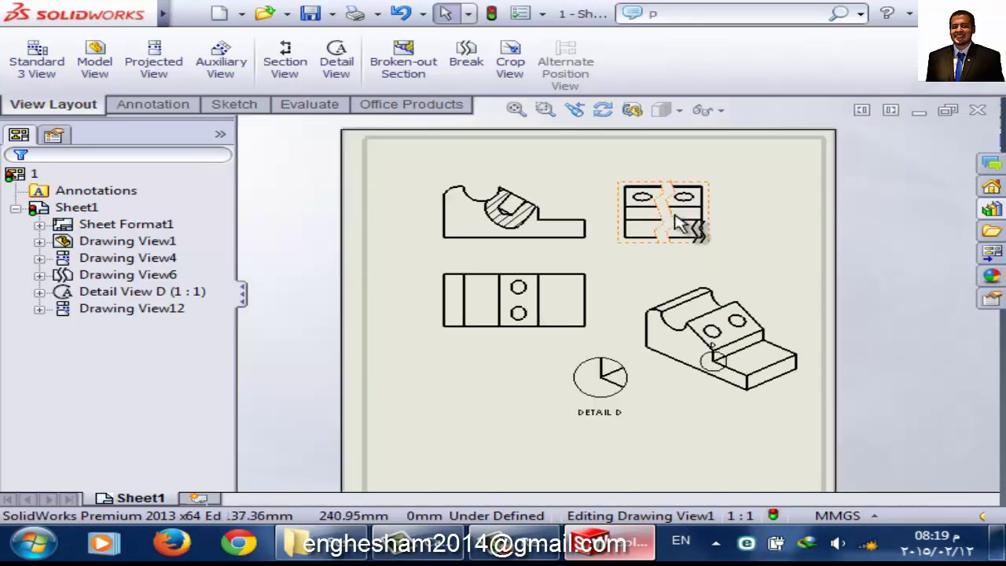
scroll(696, 231, down, 1)
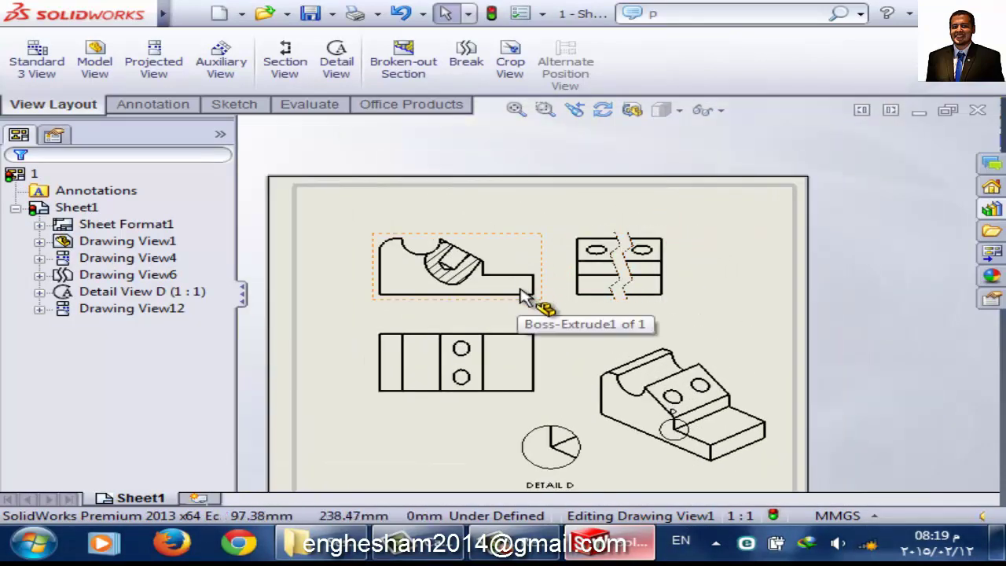
ctrl+middle_drag(517, 325, 579, 272)
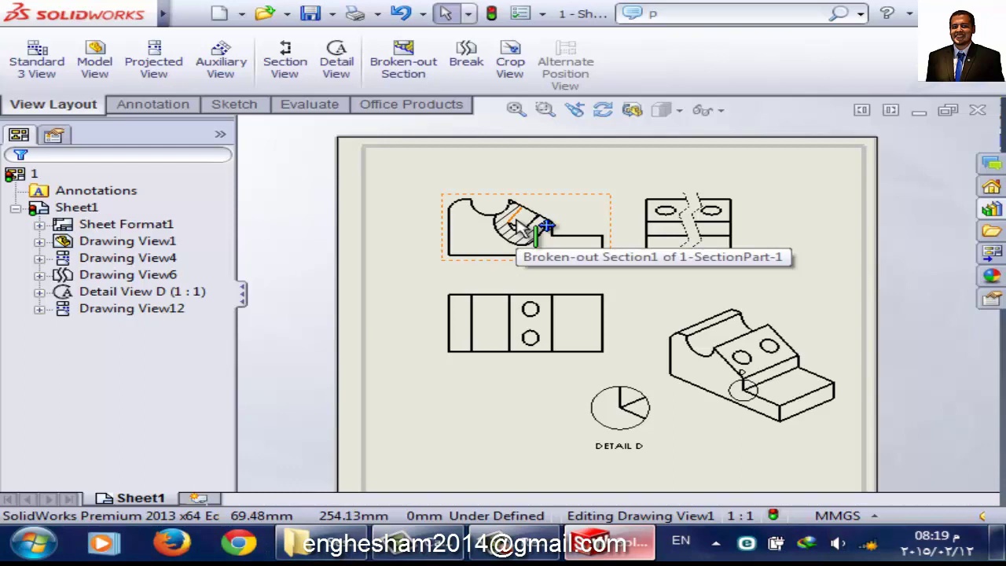
- Add a trial 47.81 height dimension to the front view, then delete it
click(159, 110)
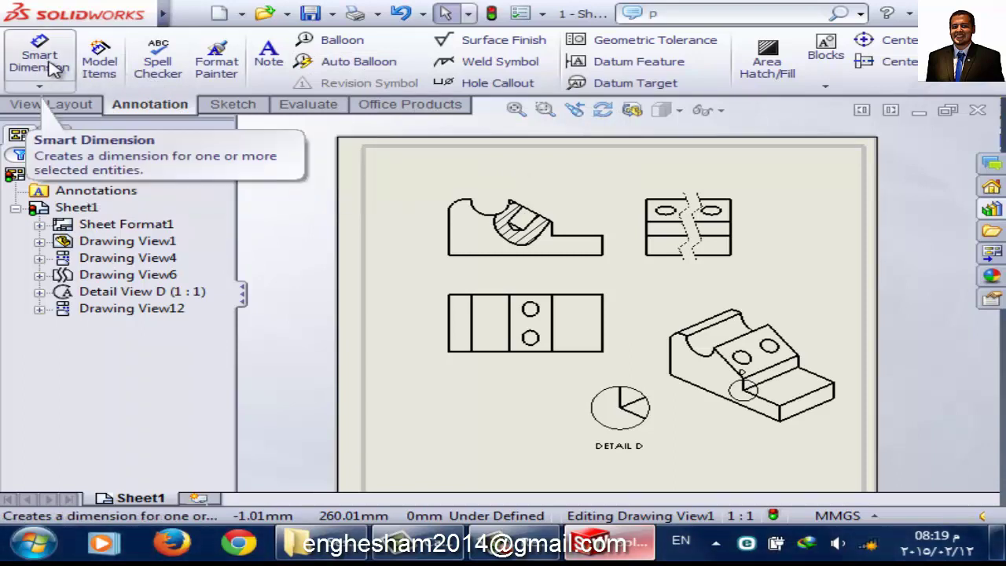
click(53, 69)
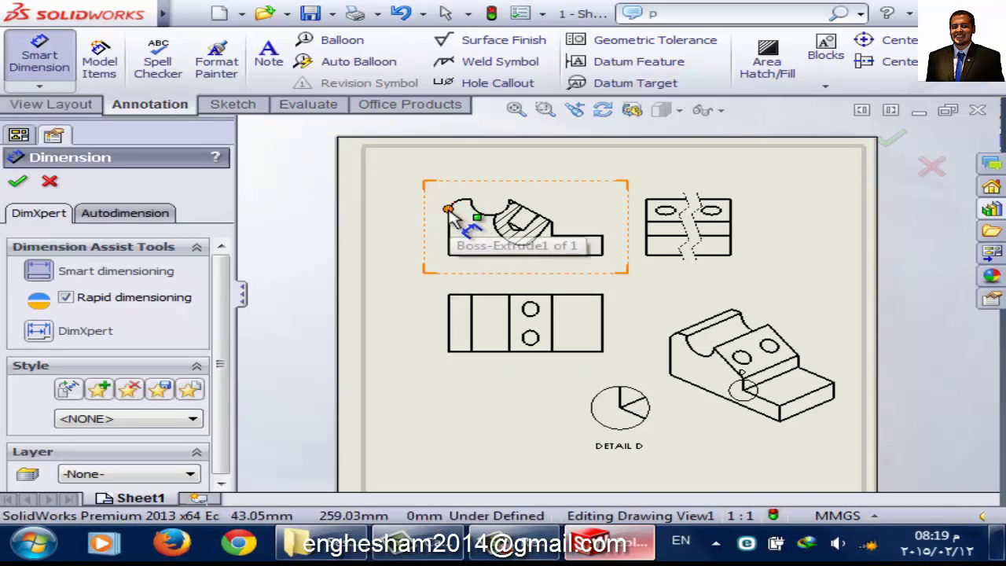
click(450, 259)
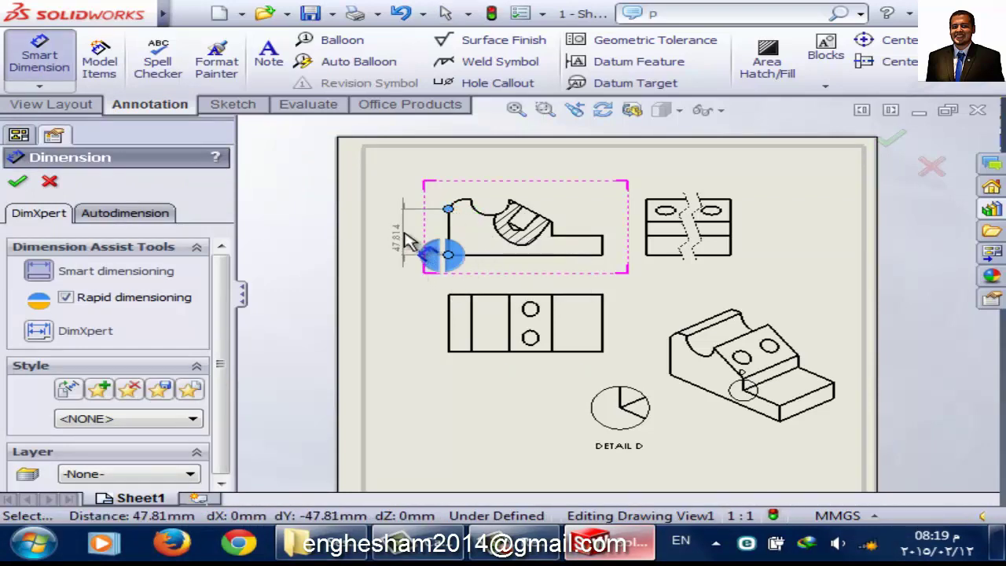
click(402, 236)
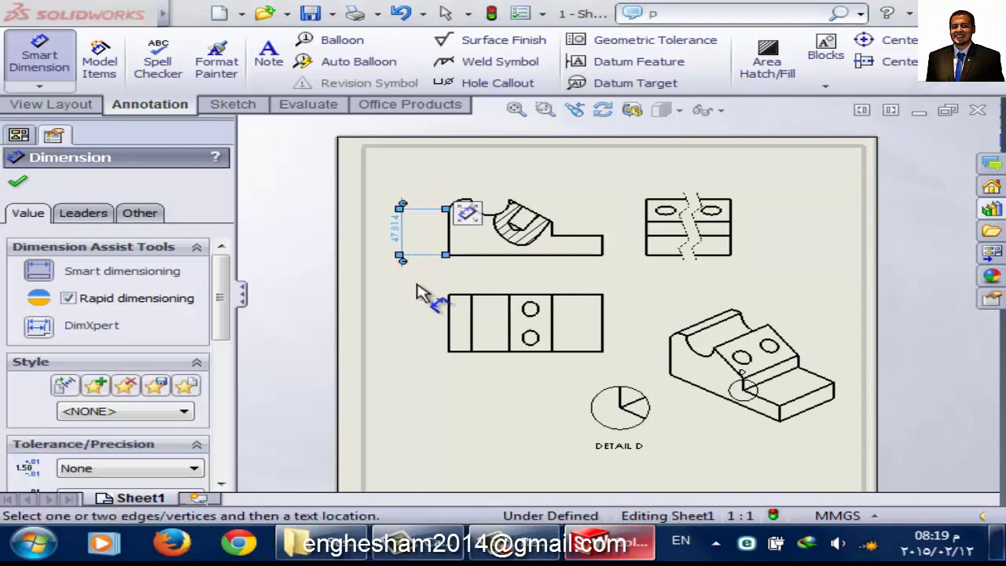
key(Escape)
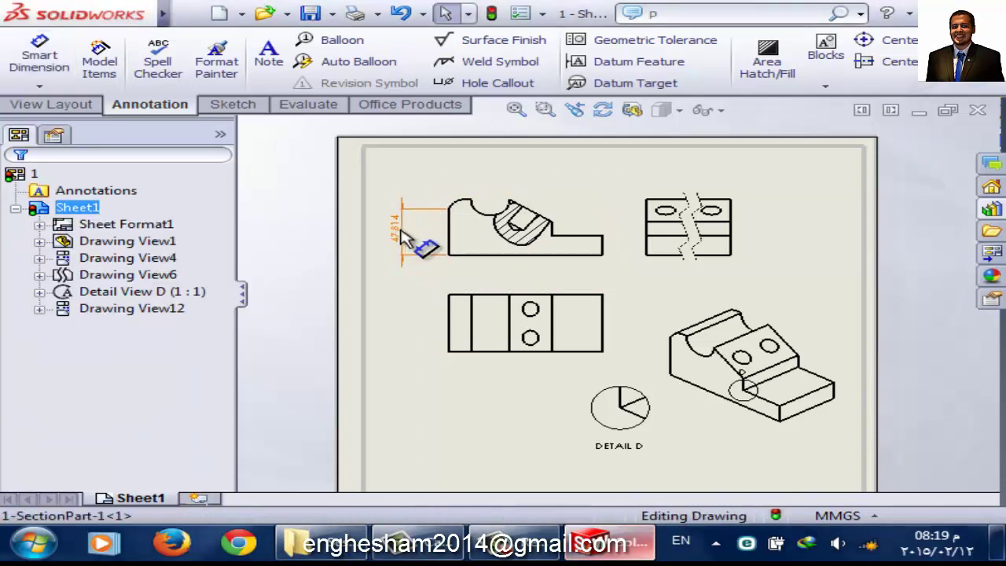
click(402, 238)
key(Delete)
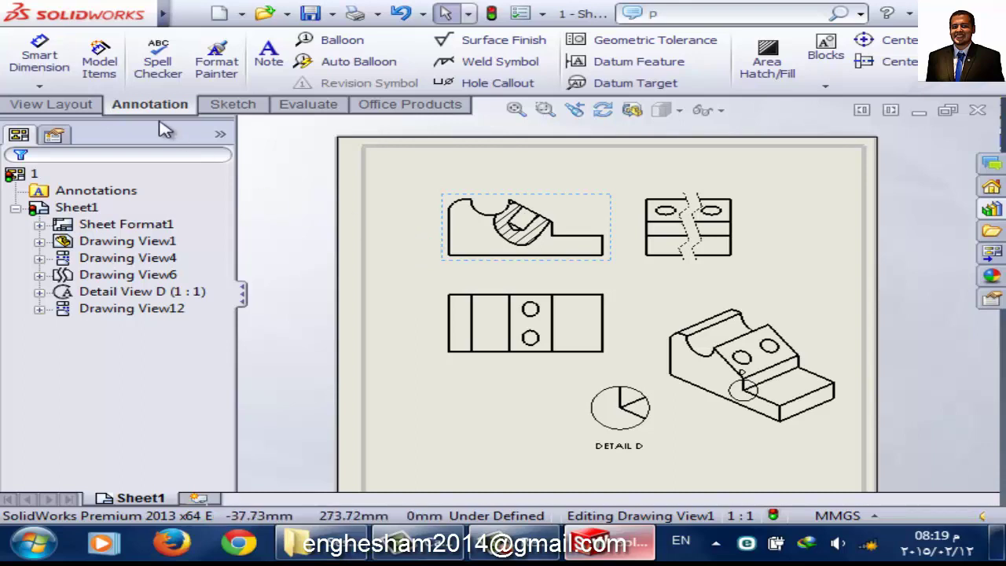
- Import model items from the entire model into Drawing View1
click(100, 82)
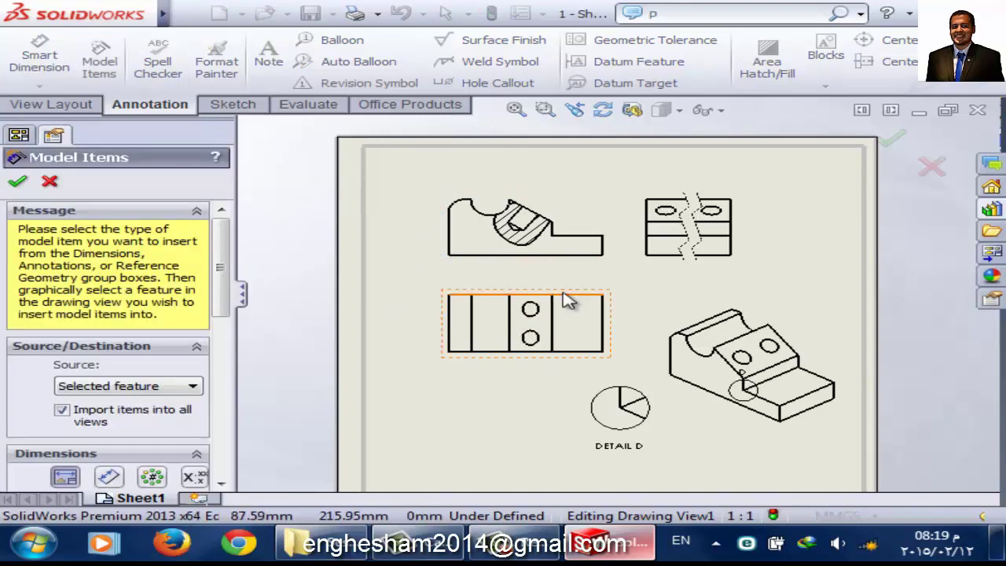
click(518, 275)
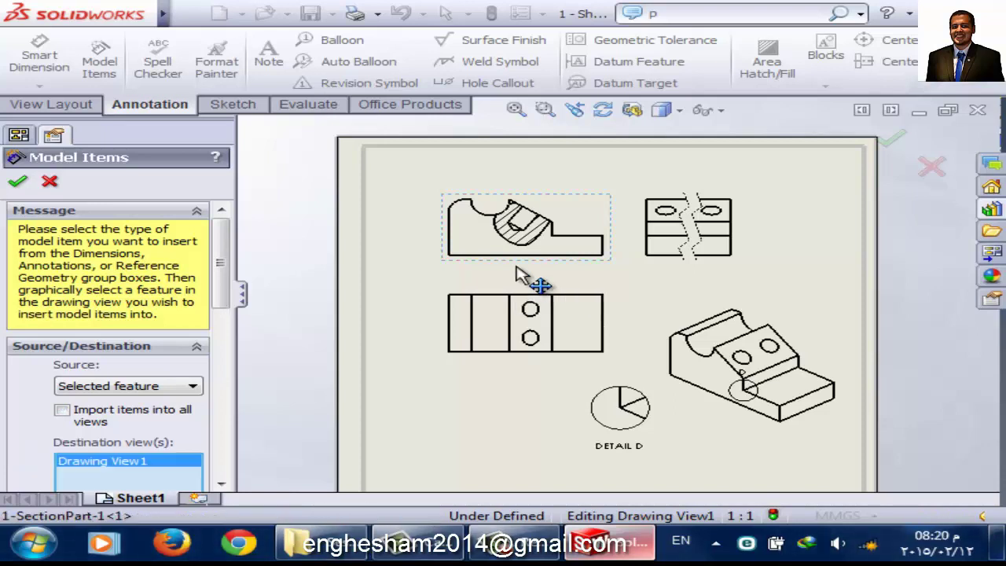
click(17, 182)
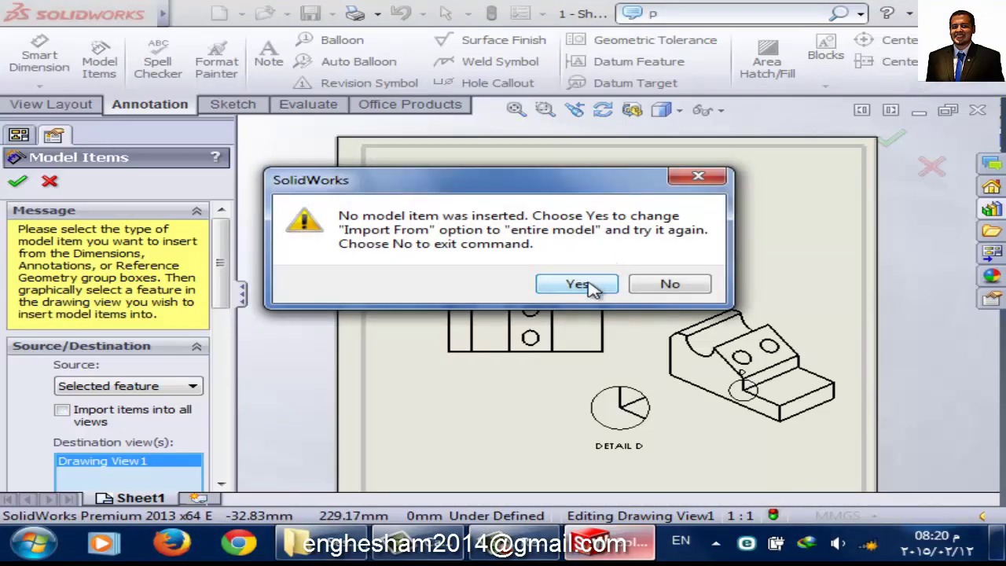
click(588, 285)
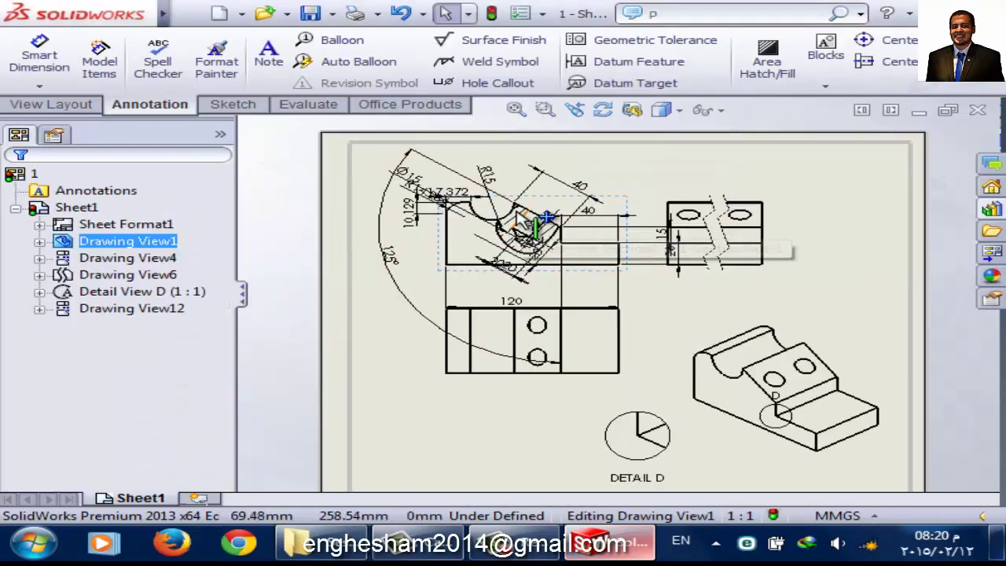
- Reposition the 40, R15 and 17.372 dimensions closer to their features
scroll(544, 216, down, 1)
scroll(471, 189, down, 1)
scroll(471, 188, down, 1)
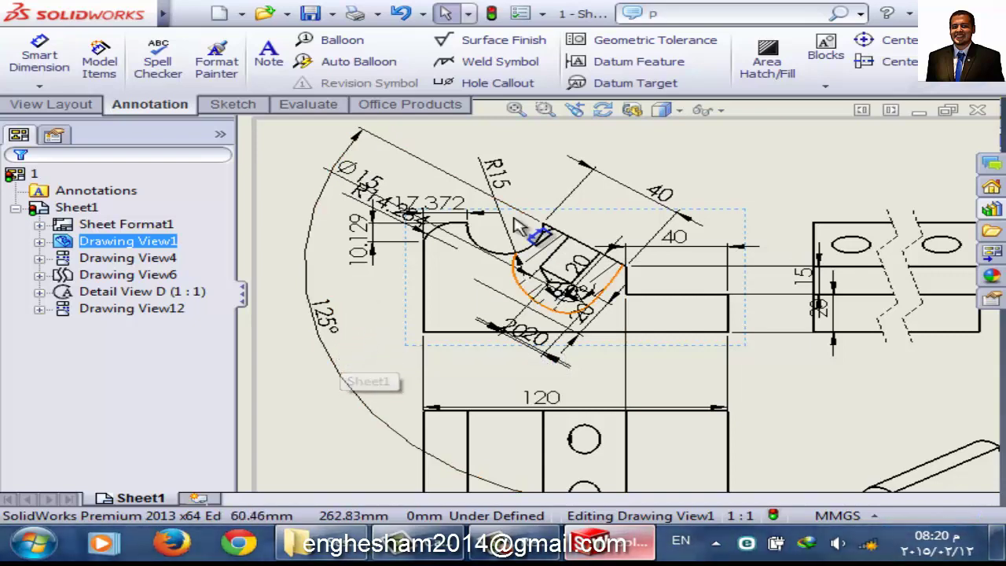
scroll(535, 224, down, 1)
mouse_move(719, 268)
mouse_down()
mouse_move(719, 322)
mouse_move(721, 303)
mouse_up()
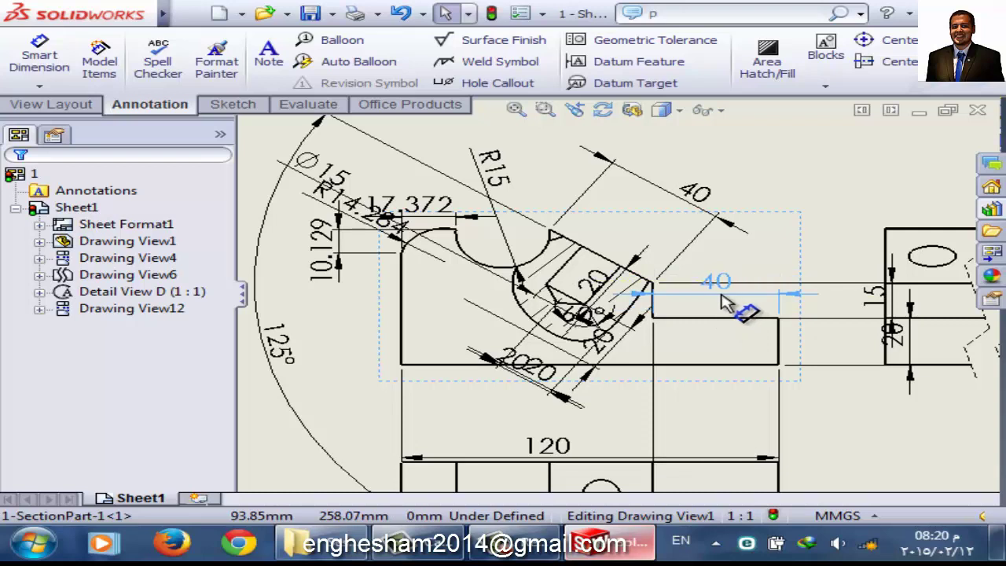
drag(509, 169, 523, 251)
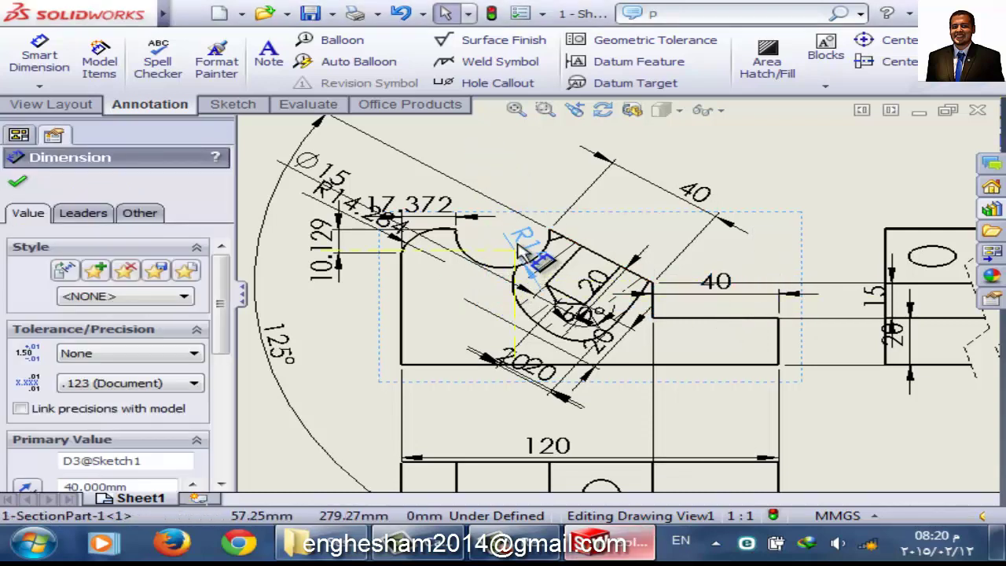
click(515, 250)
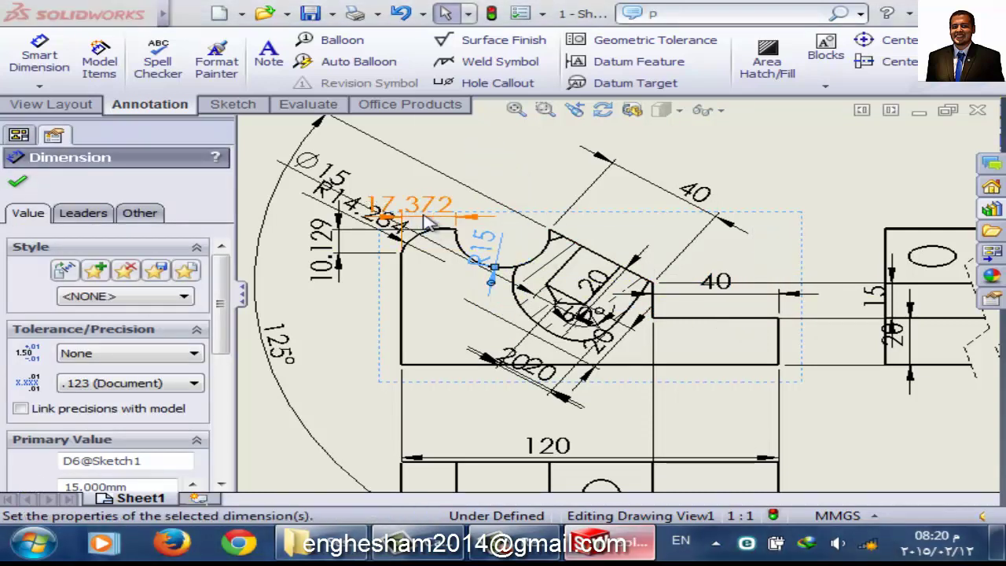
mouse_move(393, 211)
mouse_down()
mouse_move(404, 193)
mouse_move(446, 193)
mouse_up()
click(582, 189)
scroll(669, 299, up, 2)
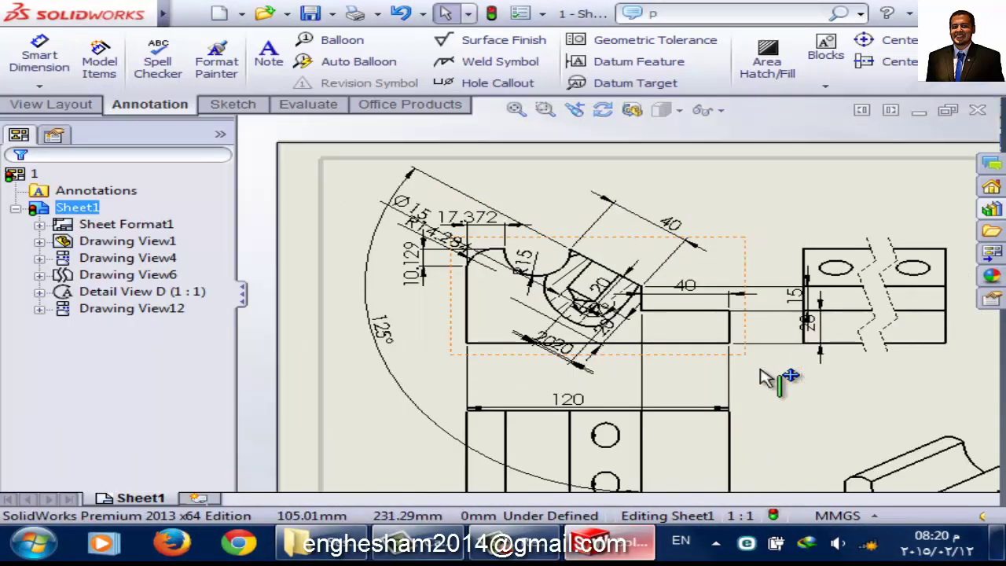
scroll(629, 322, up, 2)
scroll(618, 295, down, 2)
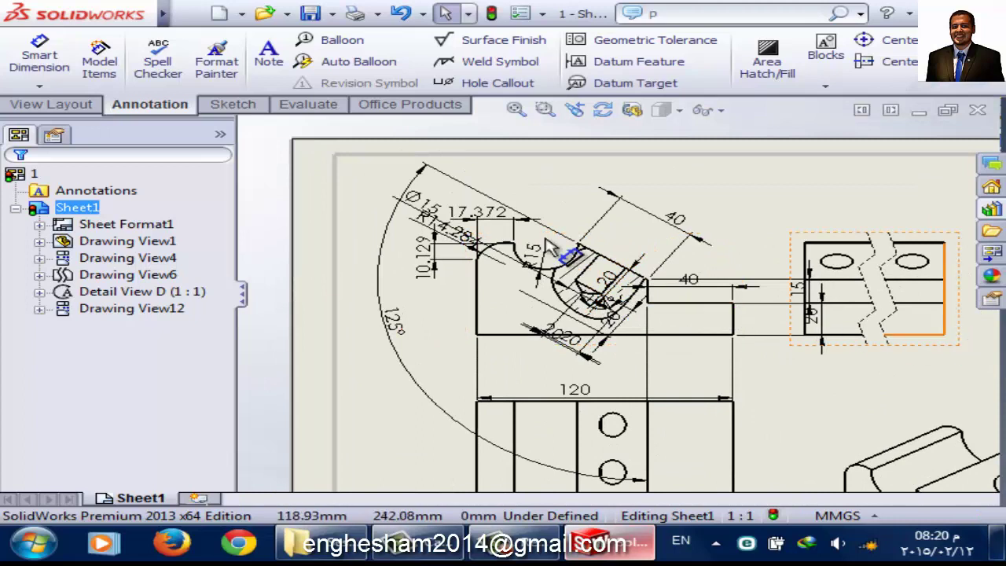
- Import entire-model dimensions into the right side view and move its 15 dimension down
click(99, 61)
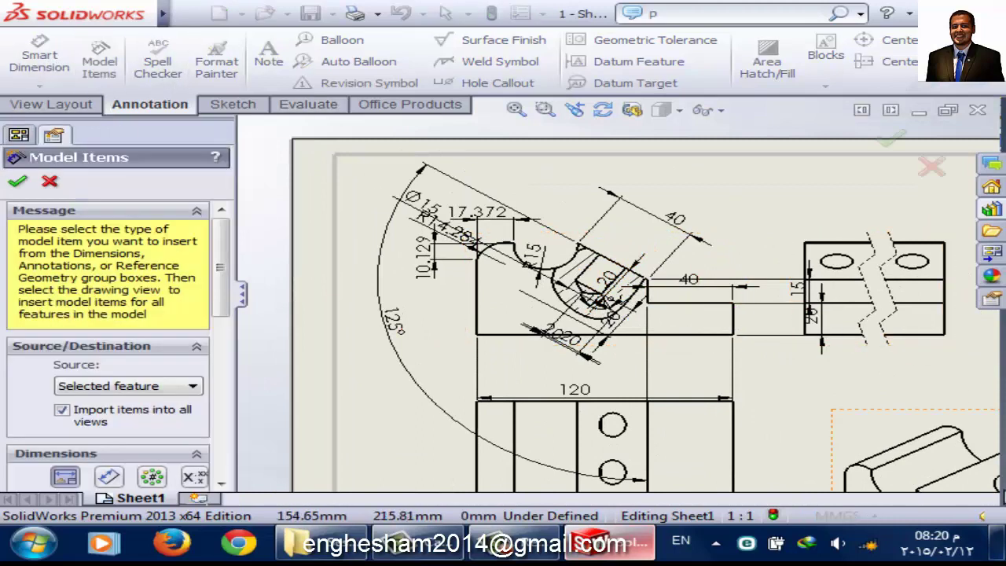
click(941, 350)
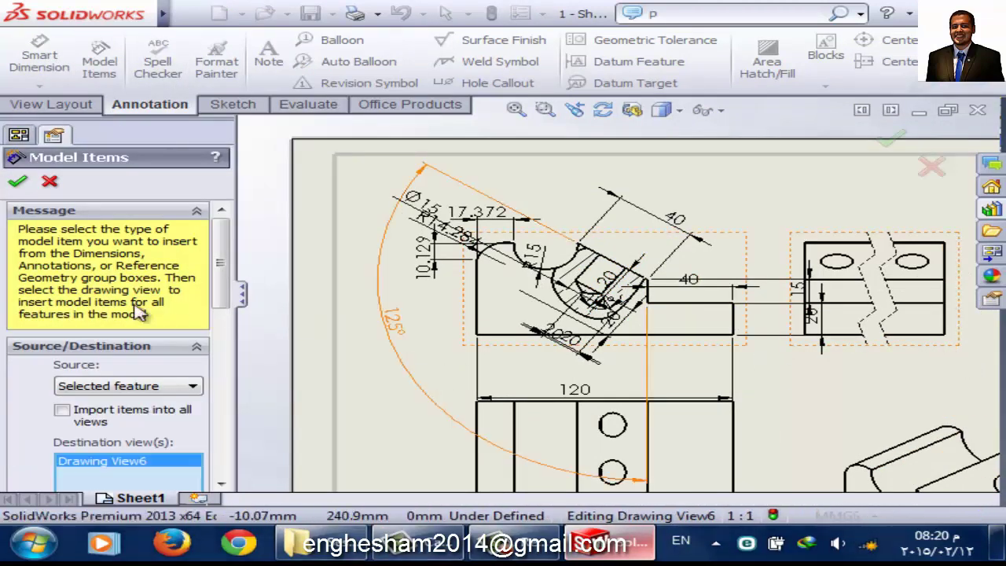
click(18, 182)
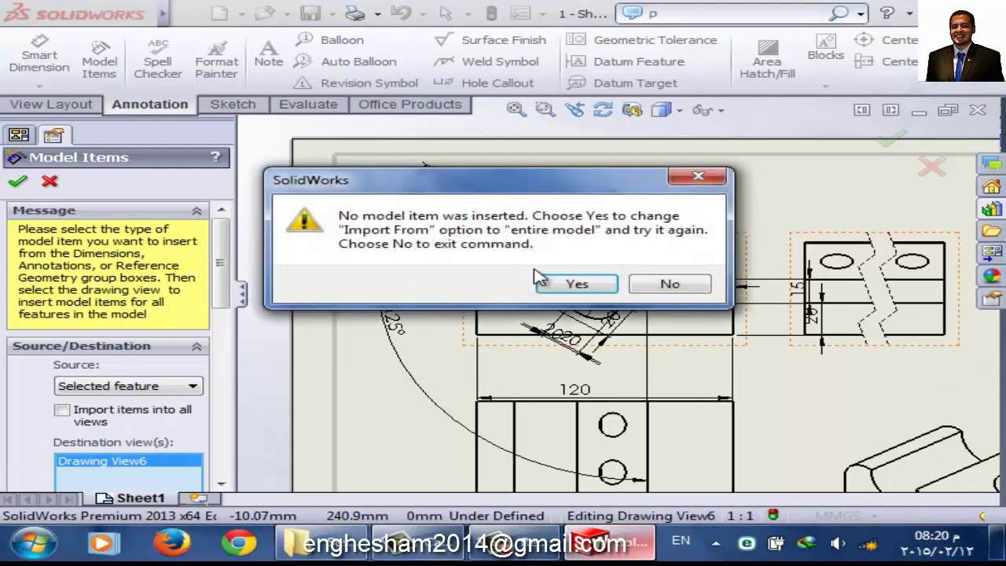
click(576, 284)
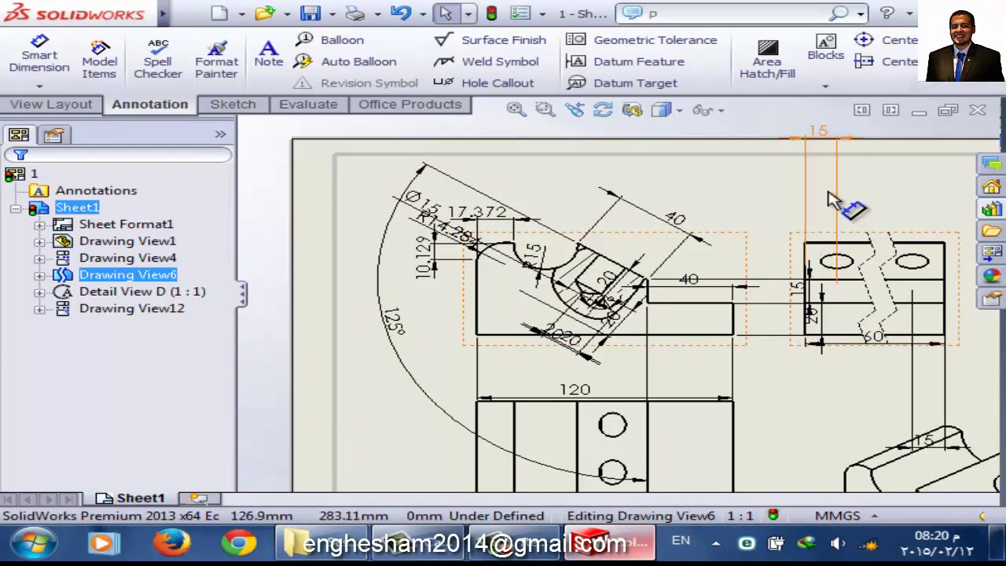
drag(833, 130, 833, 216)
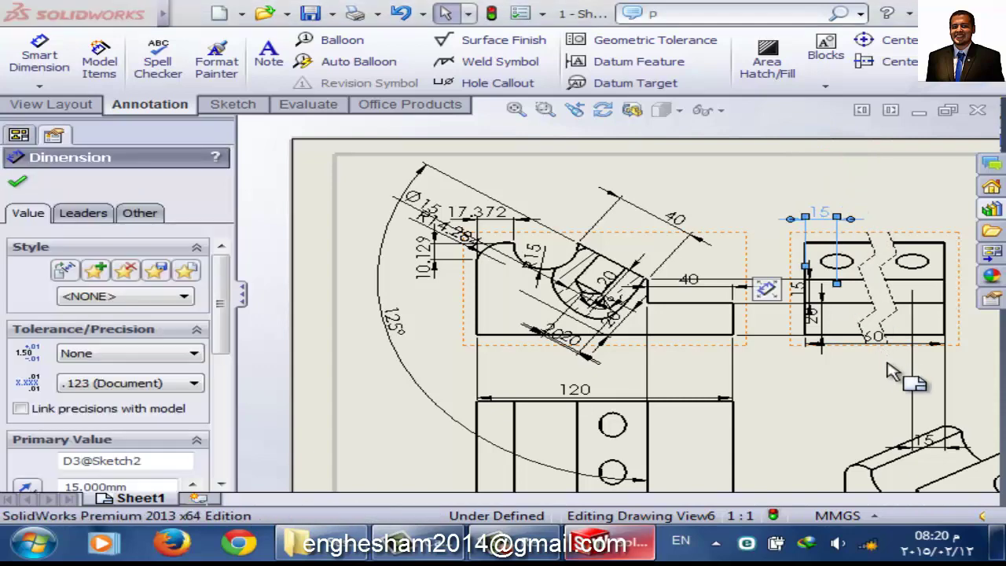
scroll(285, 392, up, 2)
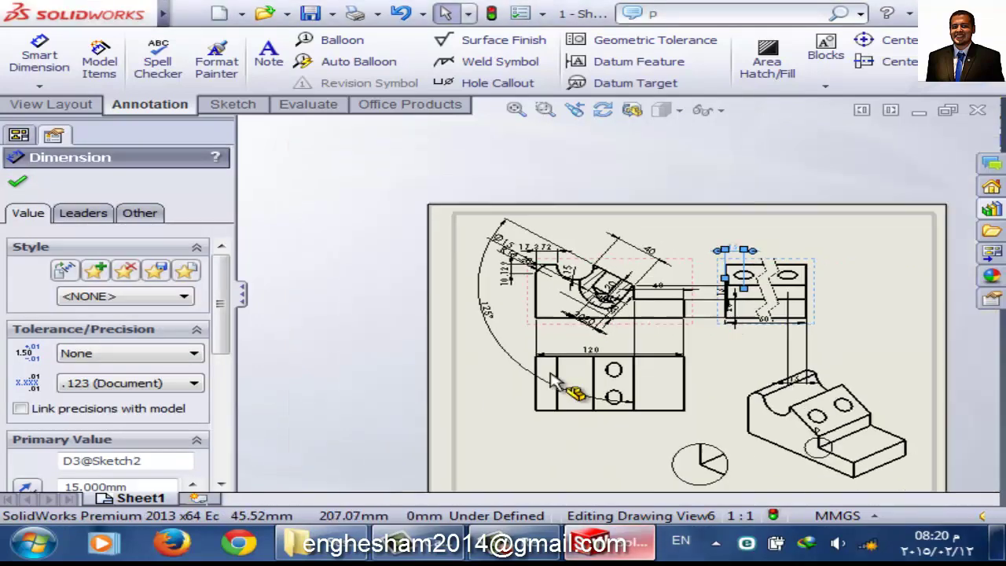
scroll(592, 410, up, 2)
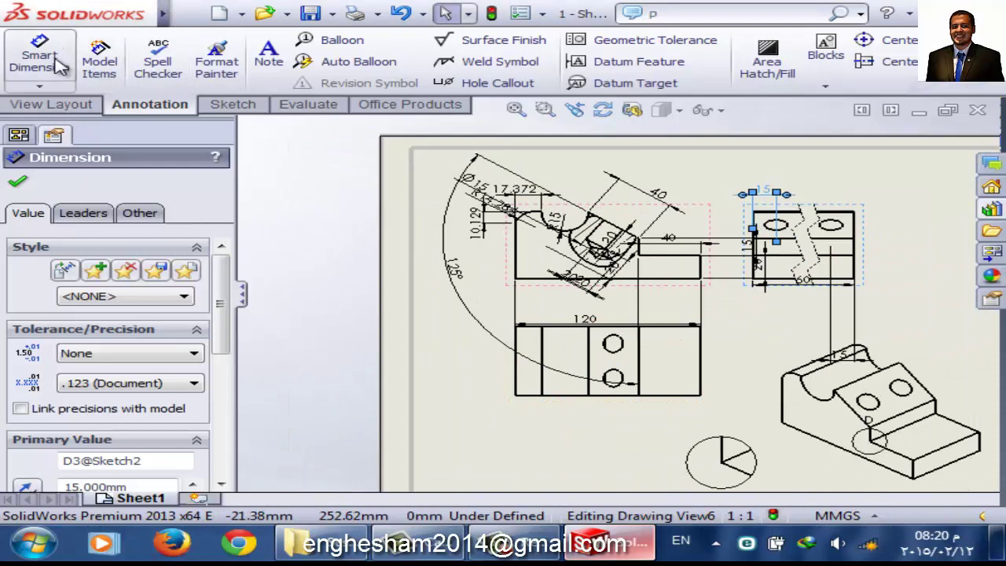
- Try importing model dimensions into the lower front view, dismissing the dimensions-already-exist notice
click(94, 63)
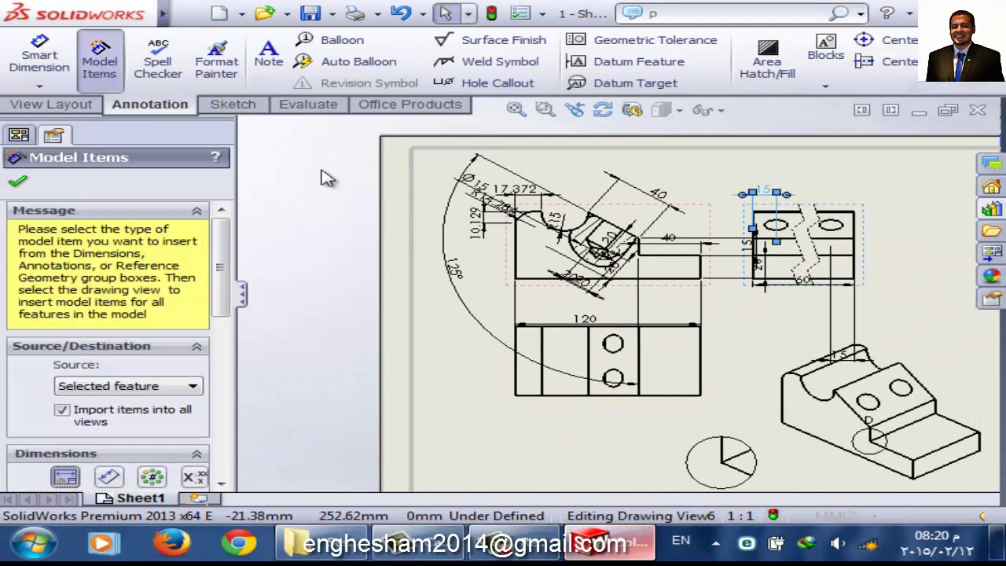
click(566, 409)
click(18, 184)
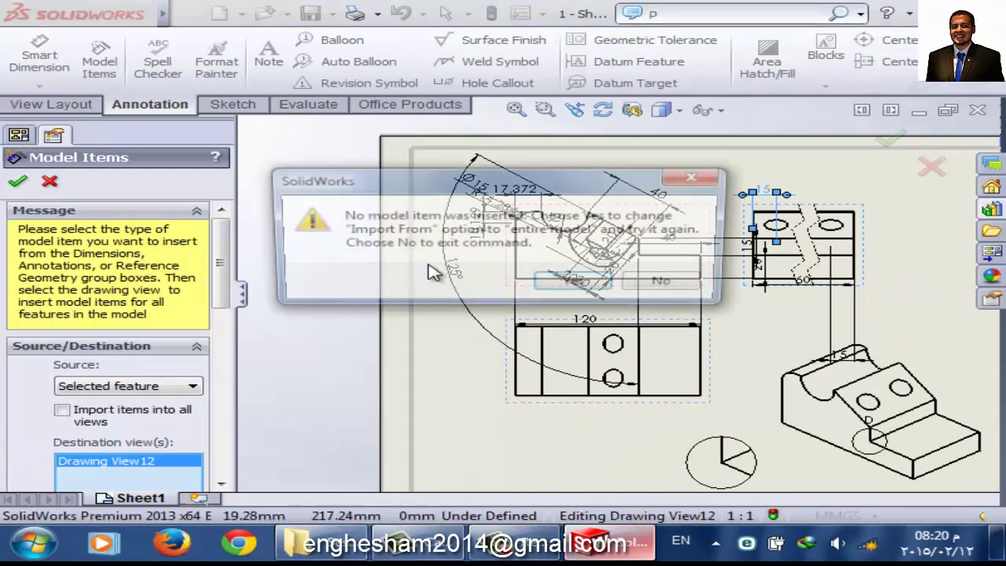
click(577, 285)
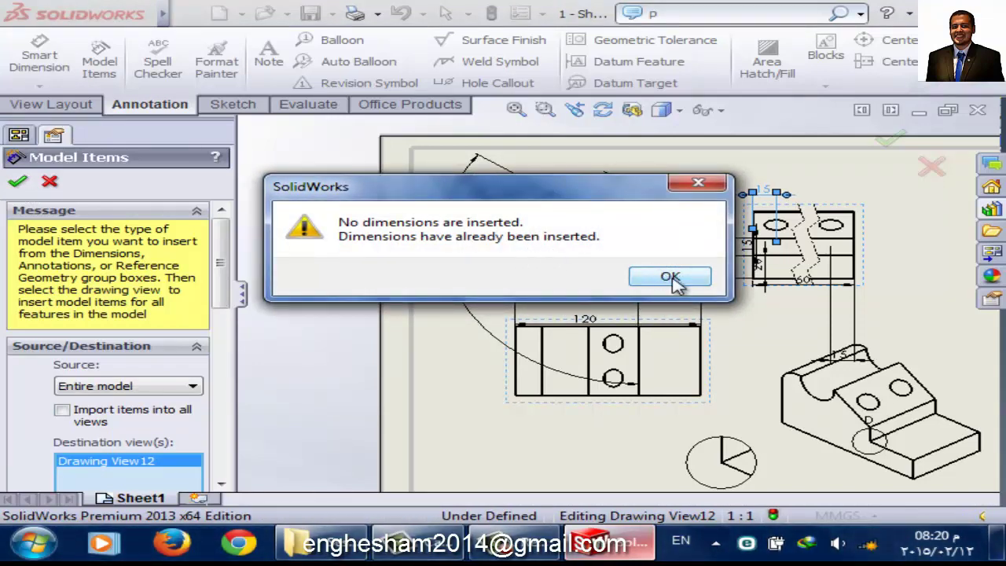
click(670, 278)
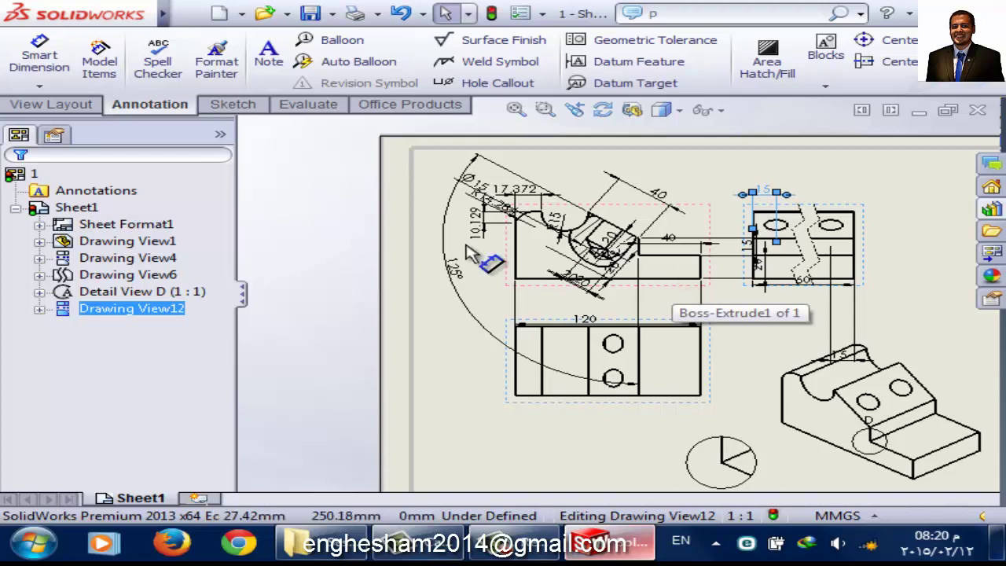
click(569, 250)
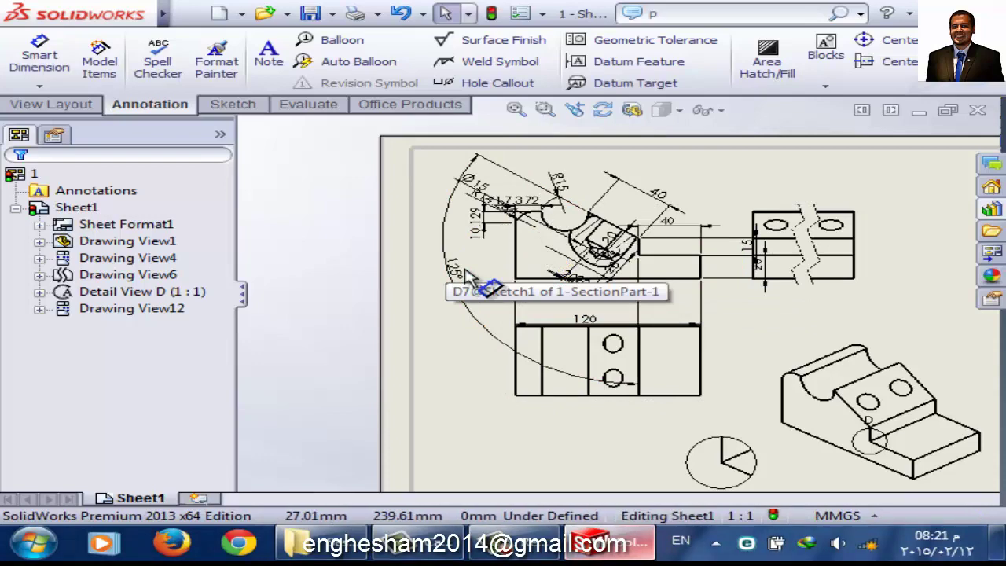
key(alt+f)
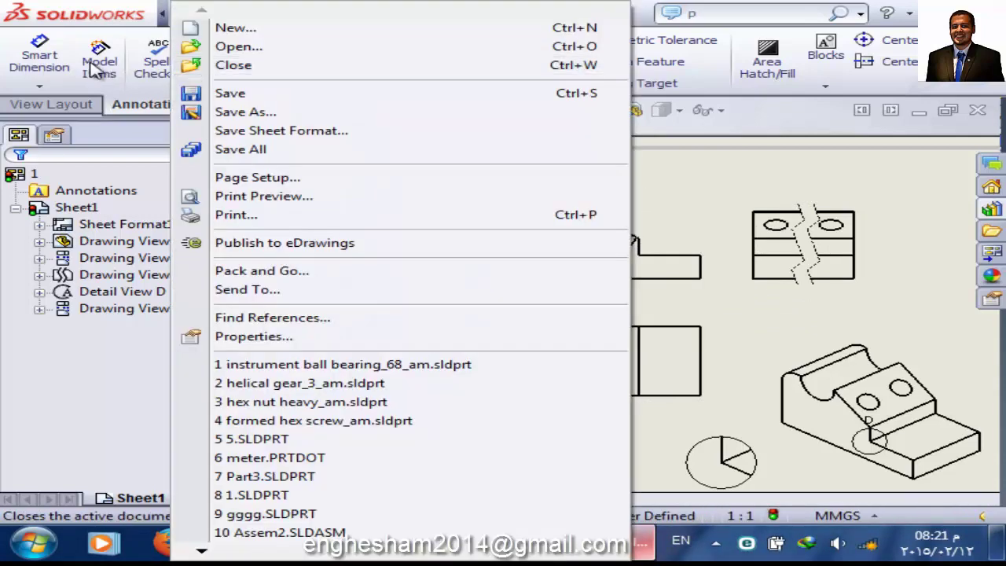
- Import entire-model dimensions into the lower front view and restack 120 and 40 just above it
click(96, 67)
click(565, 411)
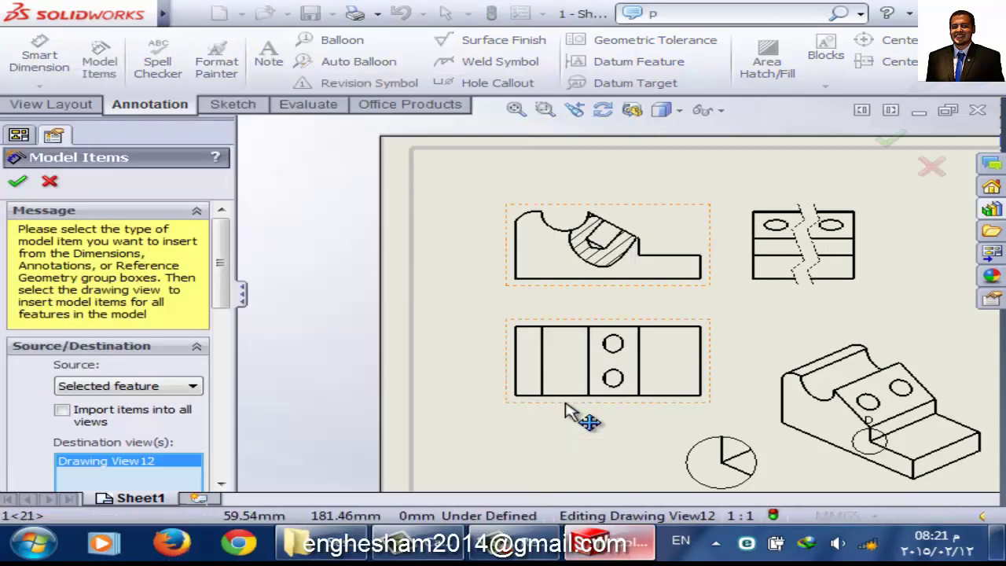
click(19, 183)
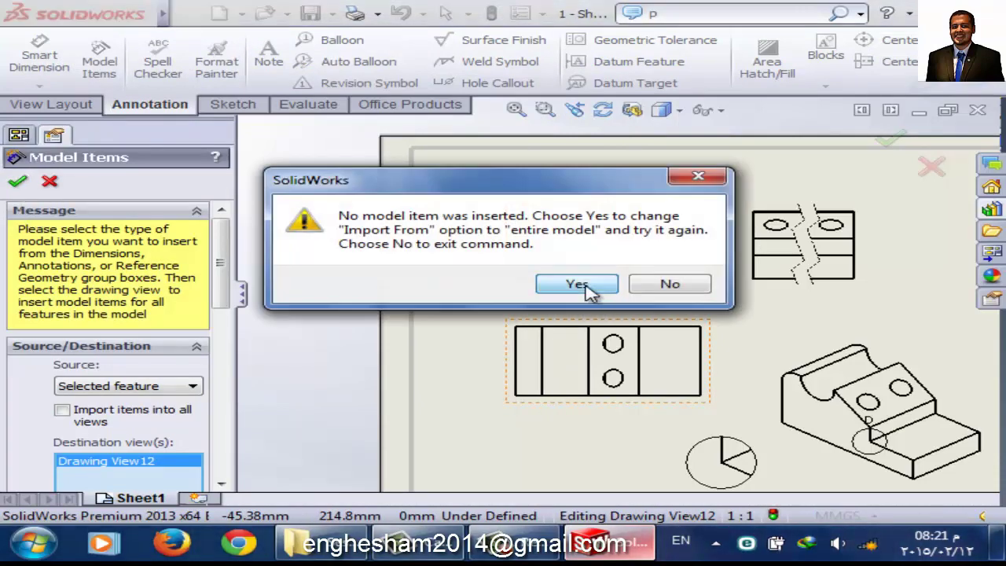
click(588, 285)
scroll(708, 308, down, 2)
scroll(621, 305, down, 2)
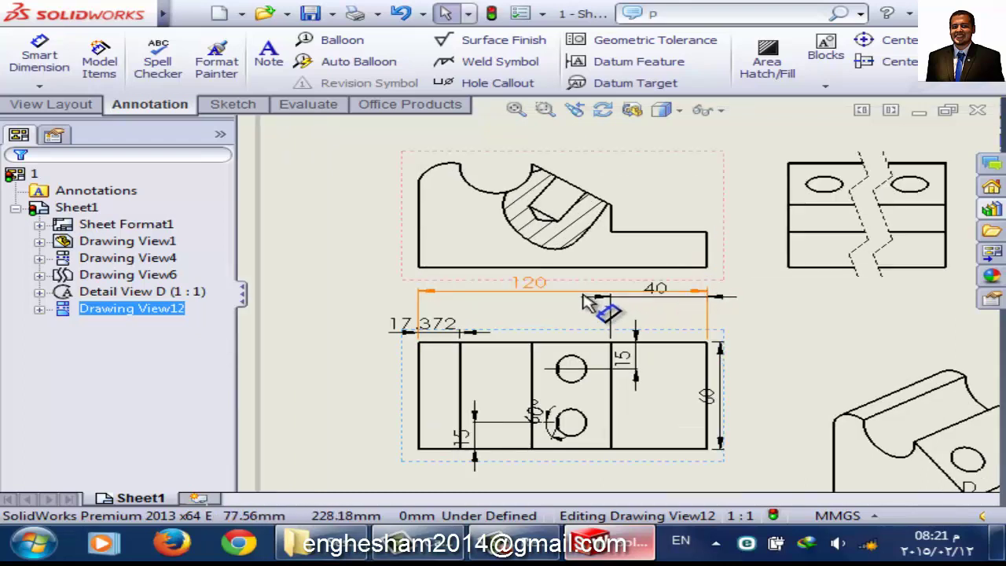
drag(588, 305, 684, 330)
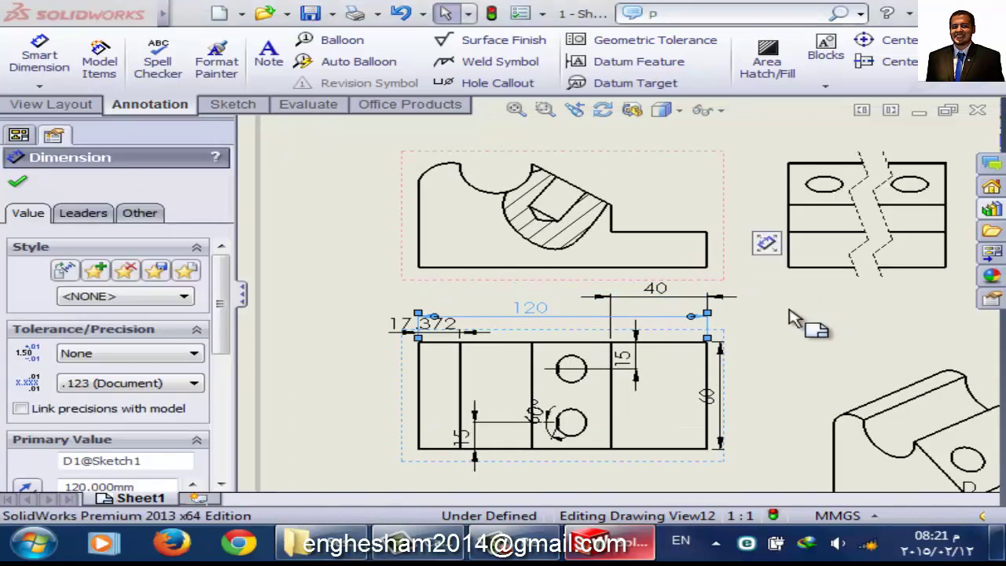
drag(656, 289, 654, 330)
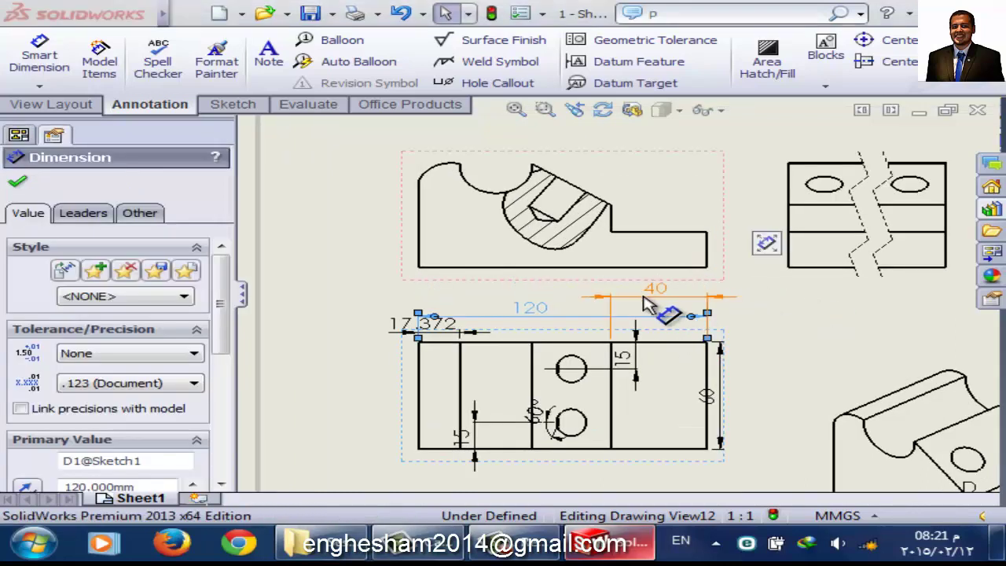
click(759, 321)
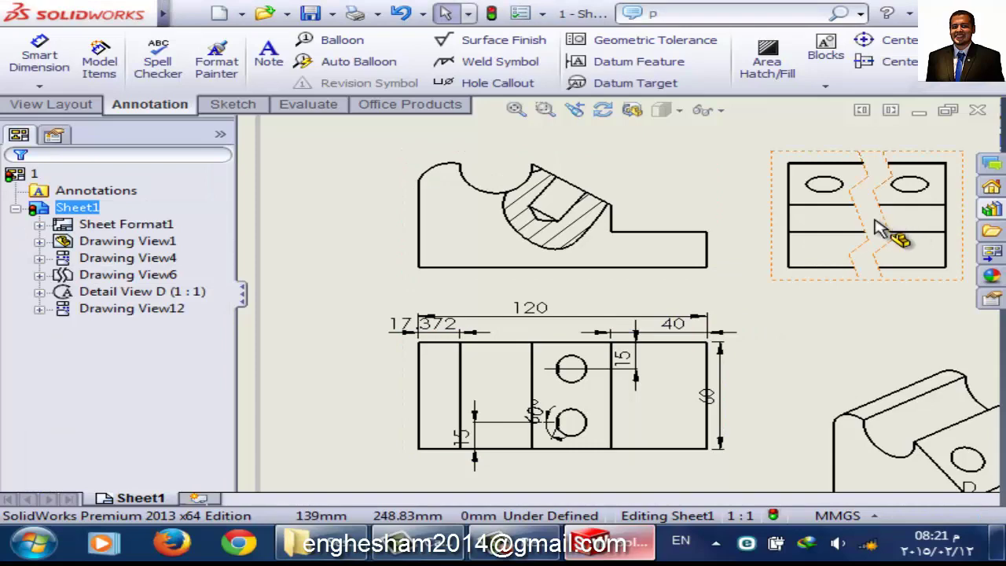
- Import entire-model dimensions, including 15 and 20, into the right side view
click(100, 62)
click(786, 281)
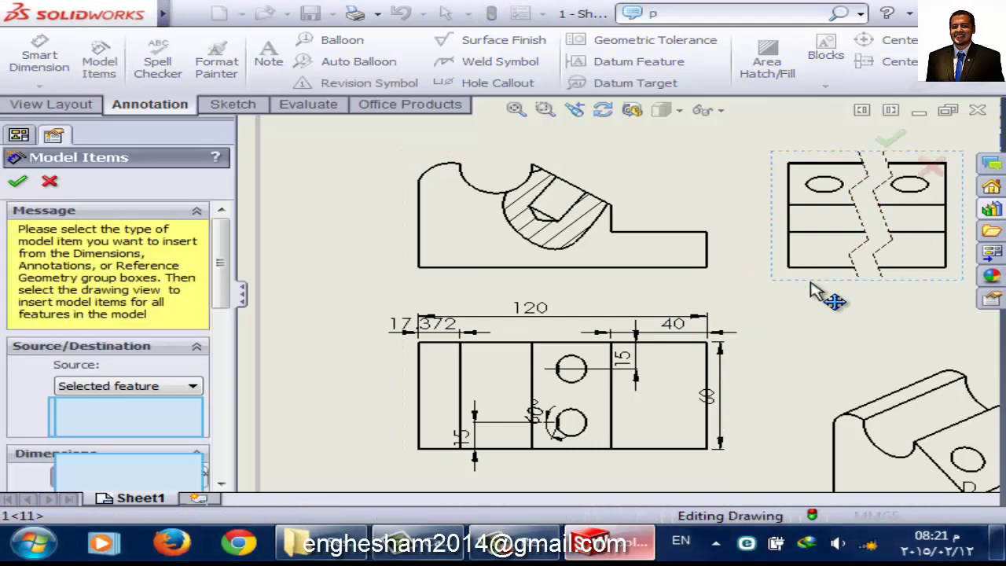
click(17, 183)
click(577, 286)
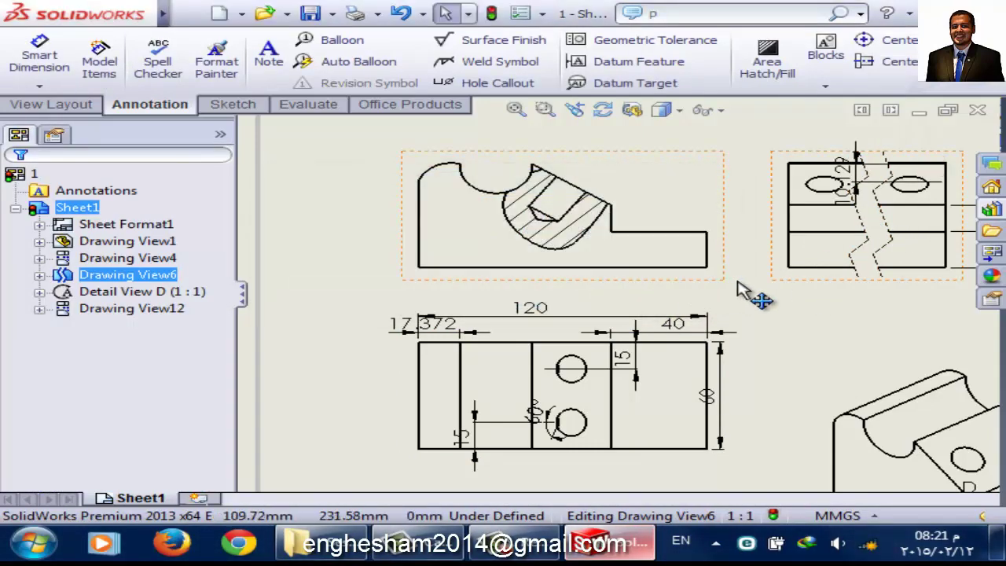
scroll(846, 252, up, 2)
scroll(527, 280, down, 1)
scroll(464, 283, down, 2)
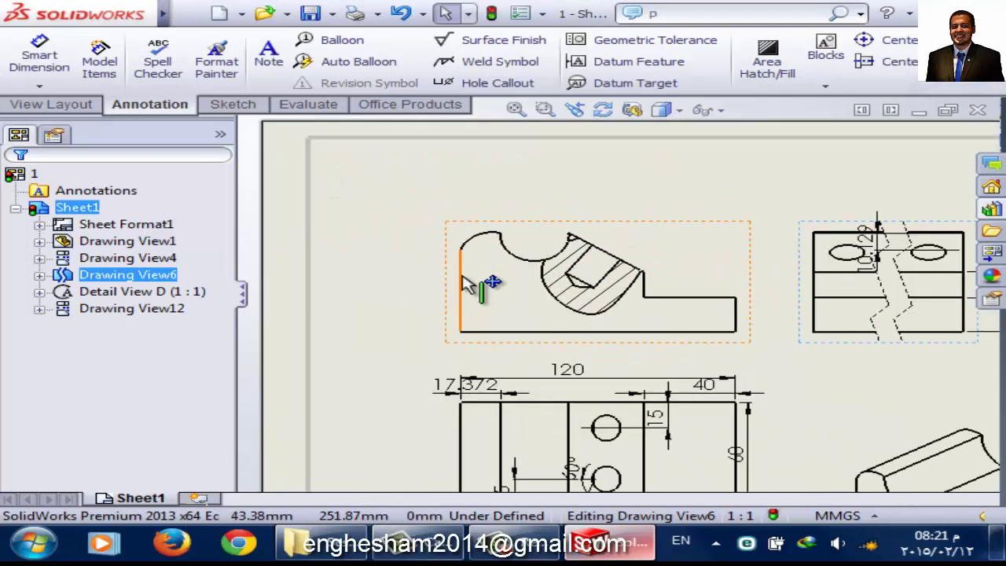
scroll(464, 283, down, 1)
- Import entire-model dimensions into the hatched section view
click(100, 61)
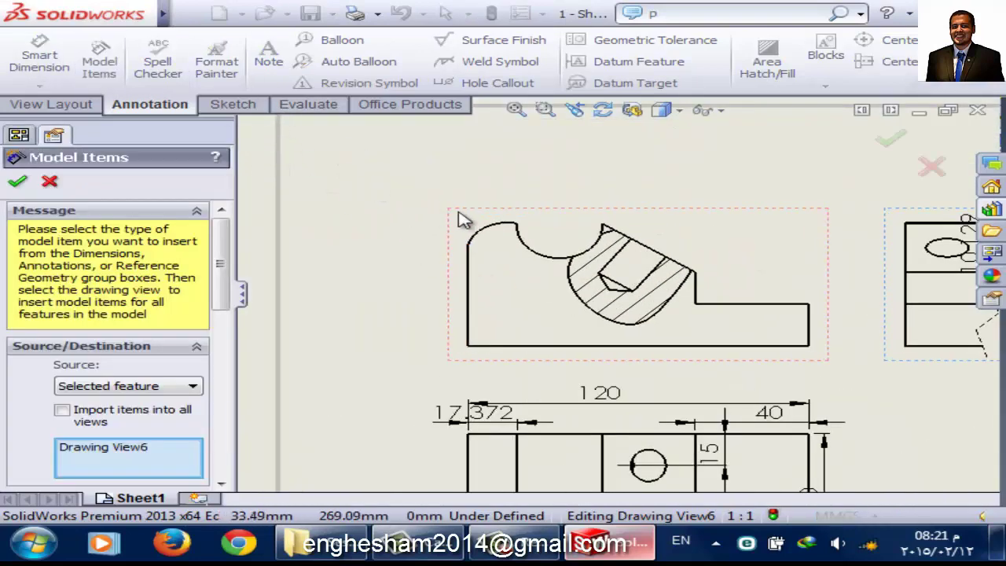
click(503, 226)
click(21, 183)
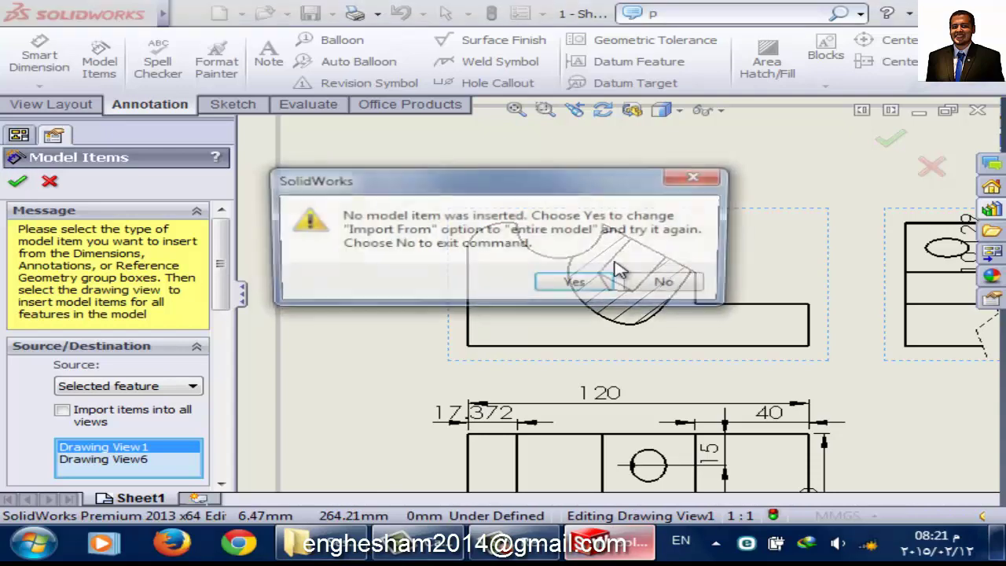
click(582, 287)
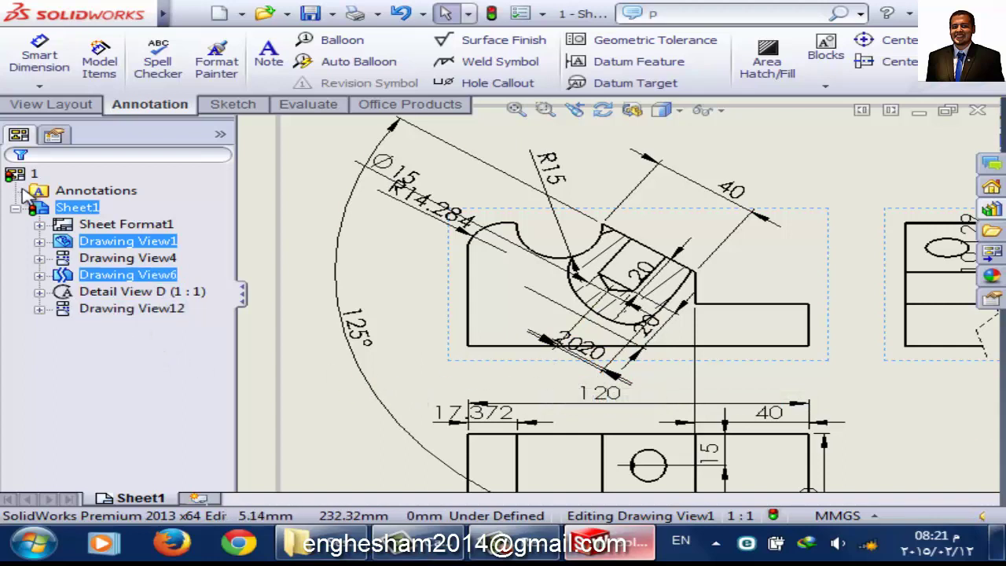
- Box-select the views and revert the section view's R15, Ø15, 40 and 125° dimensions
drag(267, 281, 338, 331)
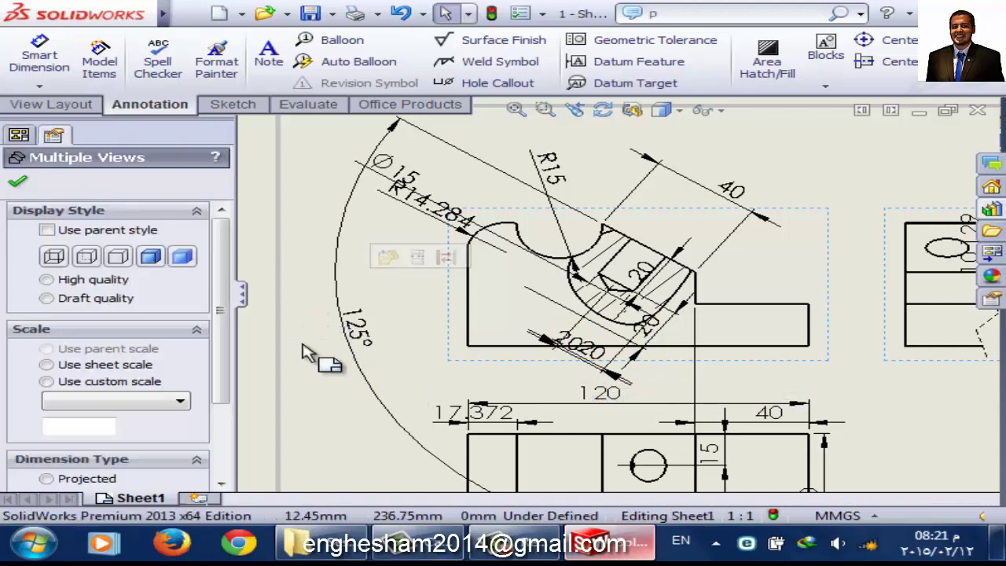
scroll(566, 299, up, 3)
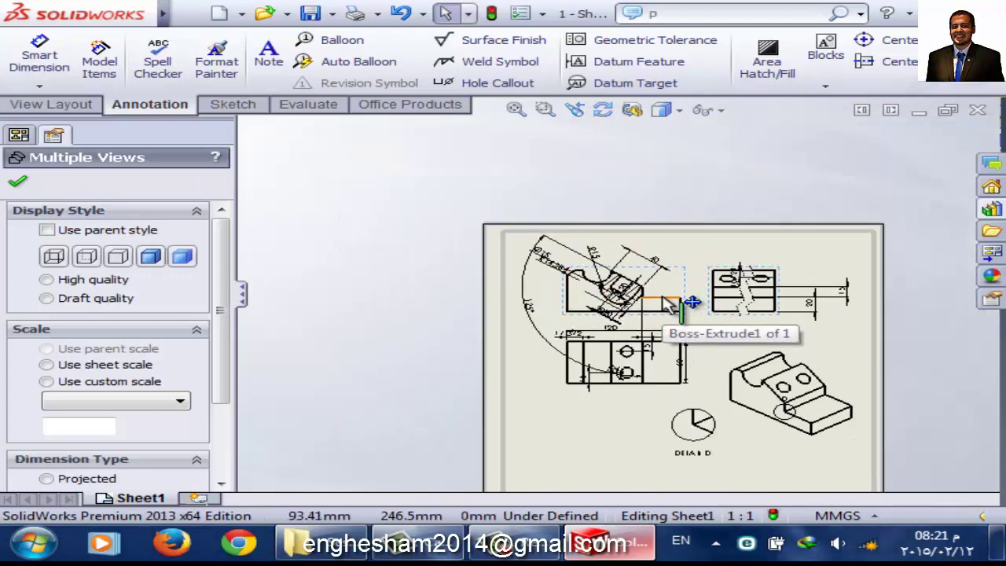
drag(682, 303, 645, 354)
scroll(644, 350, down, 2)
scroll(651, 325, down, 2)
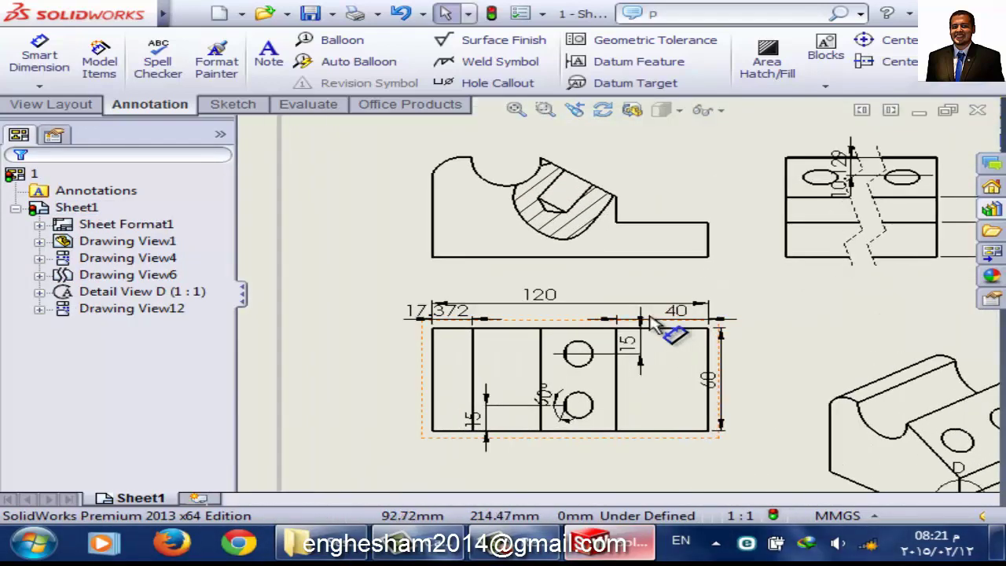
scroll(683, 304, up, 1)
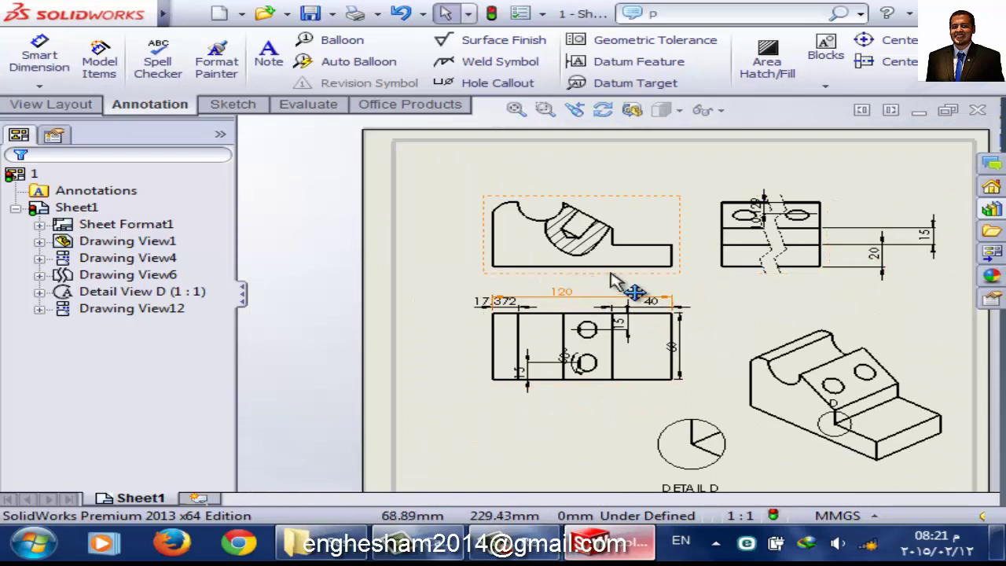
scroll(644, 267, down, 1)
scroll(656, 277, down, 1)
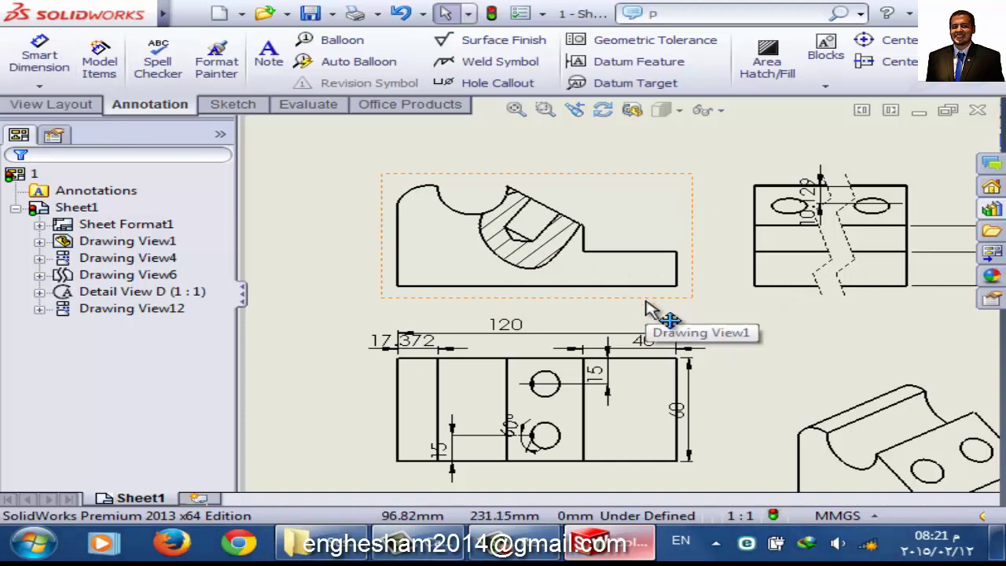
- Import entire-model dimensions into the section view only, with Import into all views cleared
click(101, 63)
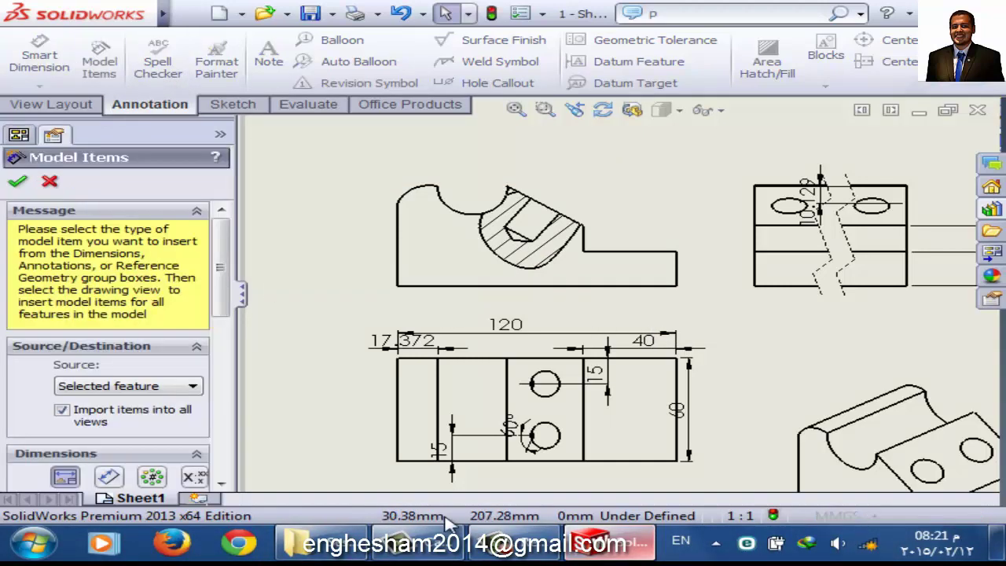
click(644, 297)
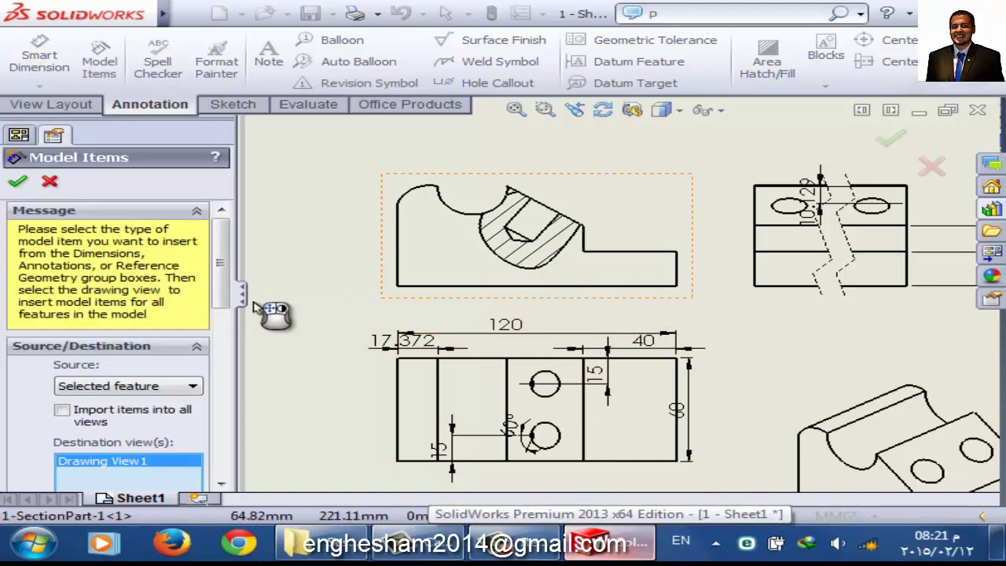
click(32, 186)
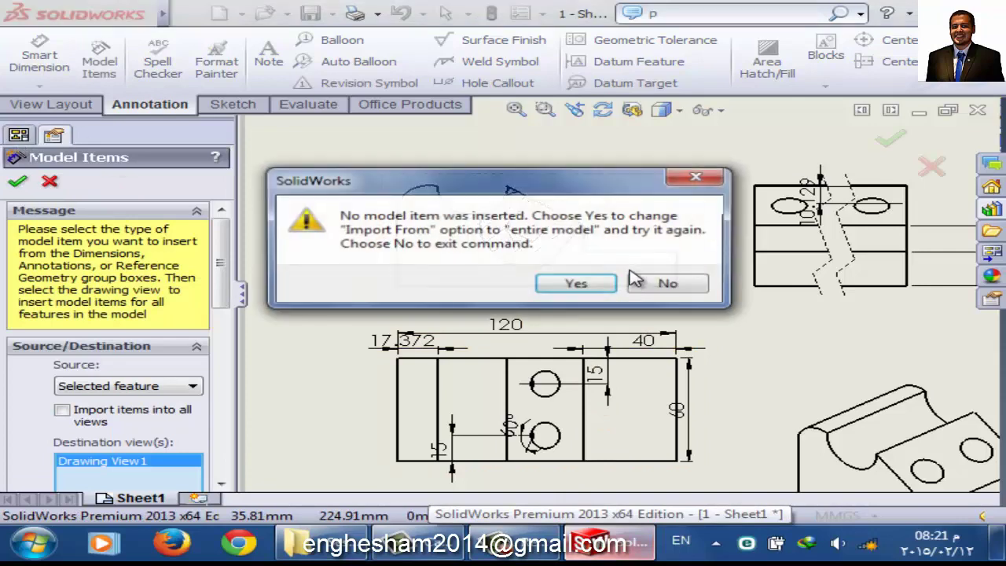
click(578, 285)
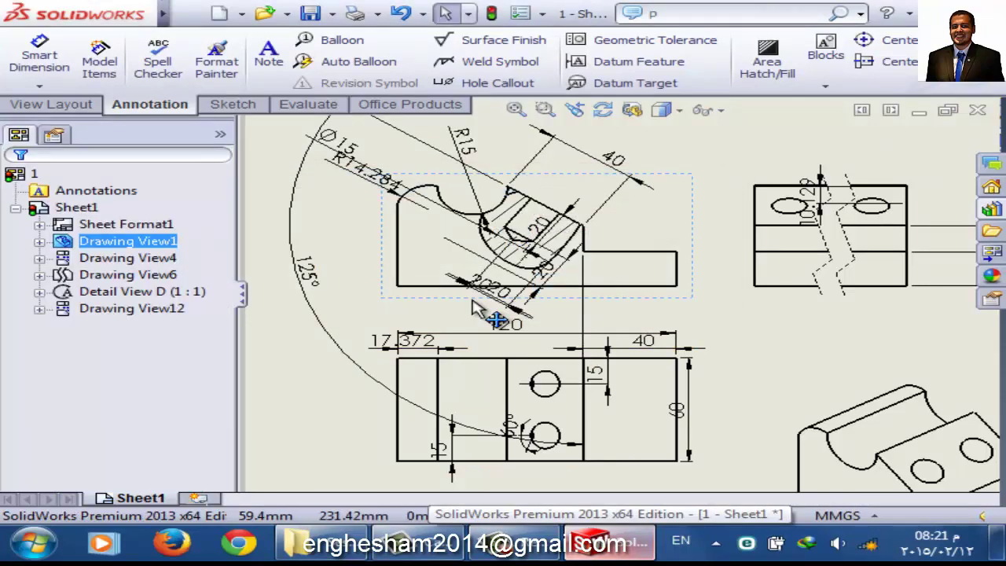
- Delete the large 125 arc dimension from the section view
click(322, 293)
click(319, 290)
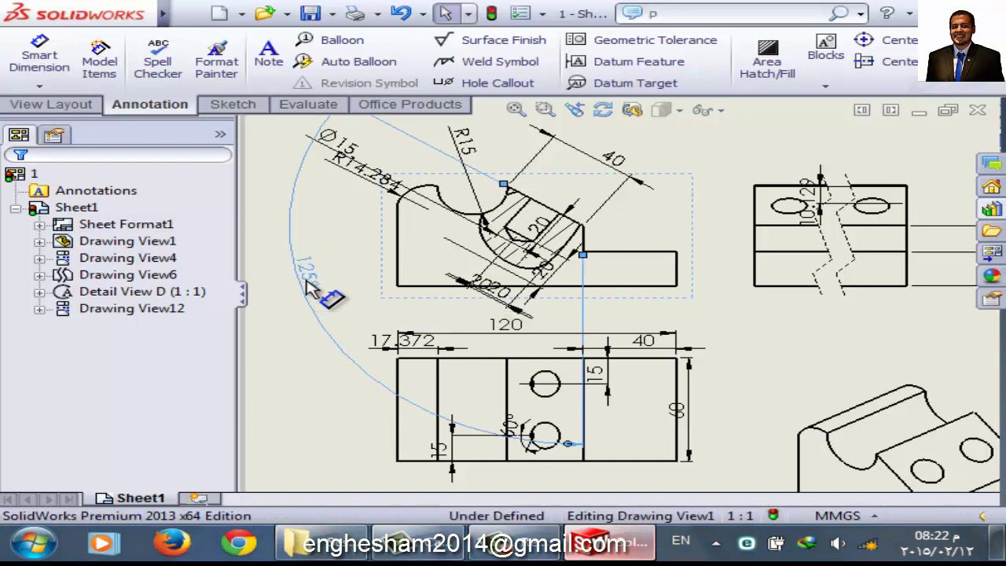
key(Delete)
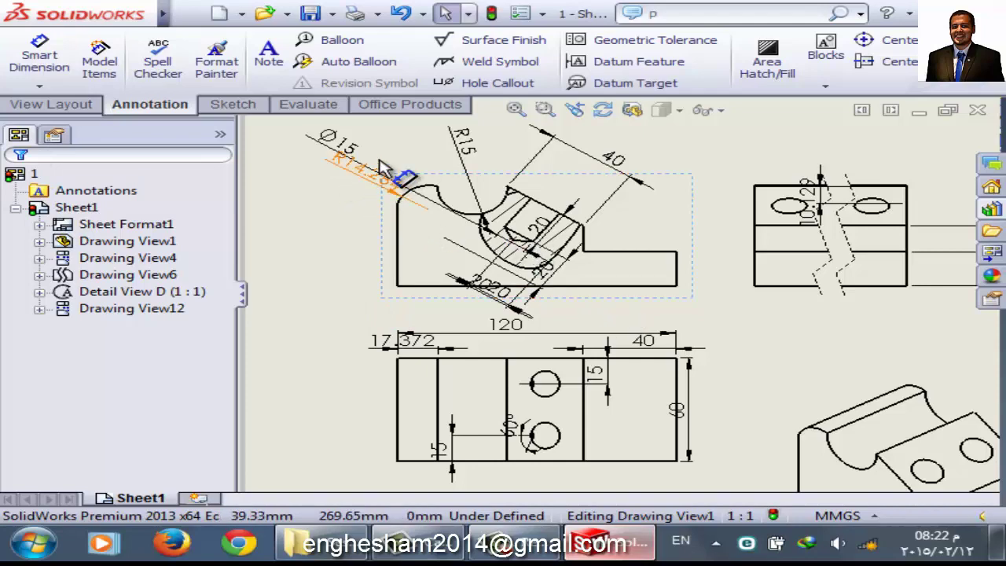
scroll(379, 166, down, 1)
scroll(451, 206, down, 1)
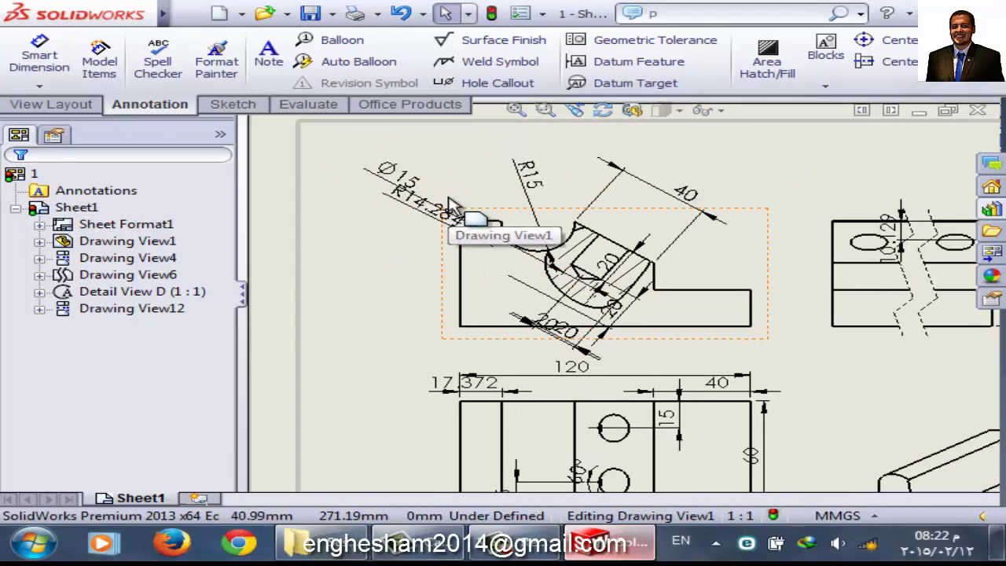
scroll(651, 382, up, 3)
scroll(663, 386, up, 2)
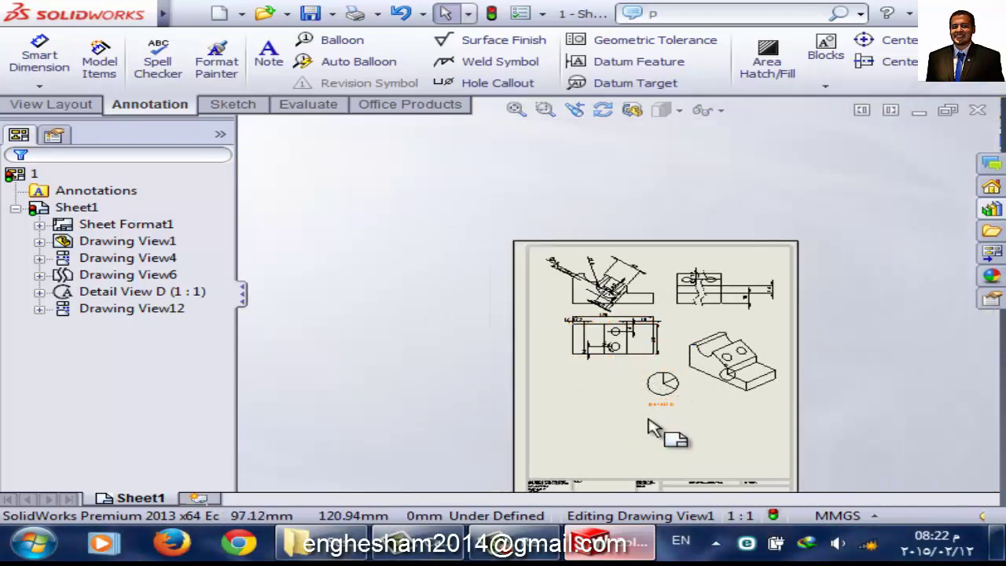
scroll(676, 404, up, 2)
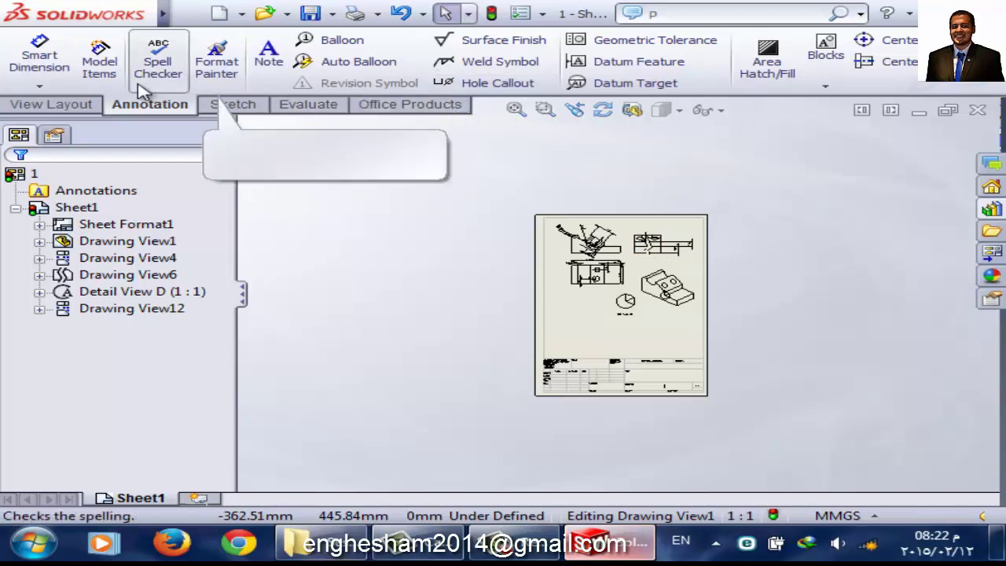
- Switch the section view to Shaded display, undoing an accidental 47.814 dimension
click(63, 109)
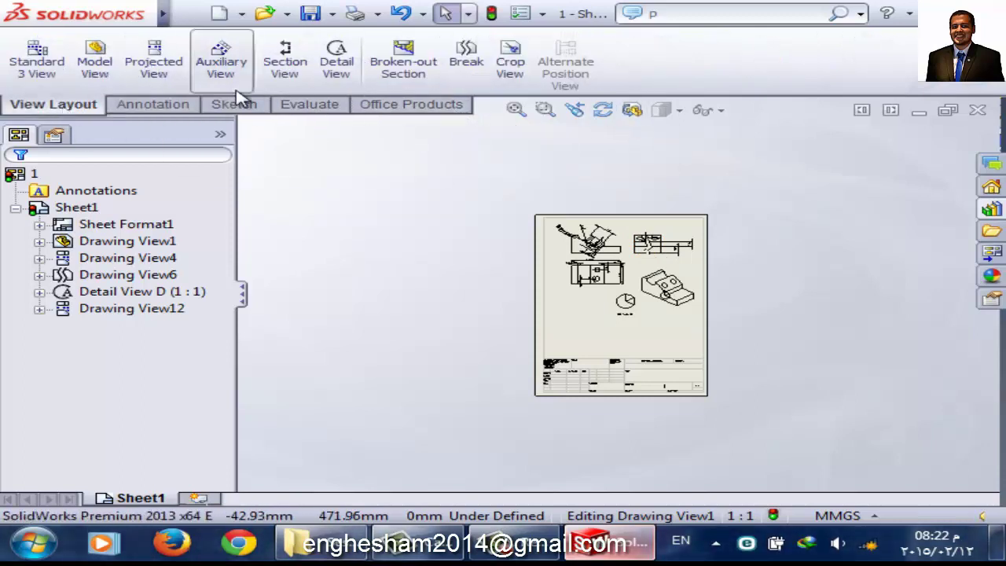
scroll(651, 228, down, 3)
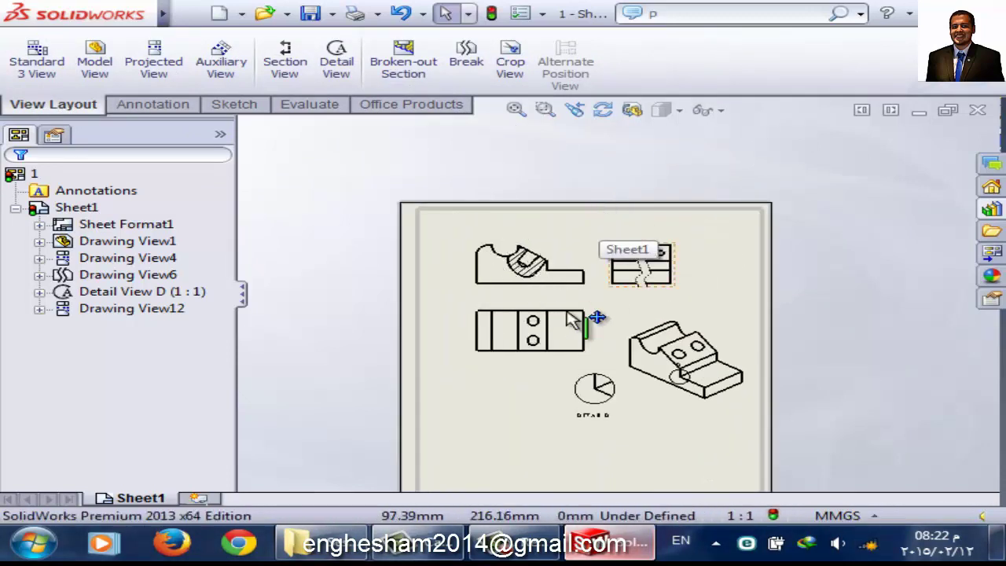
scroll(579, 285, down, 2)
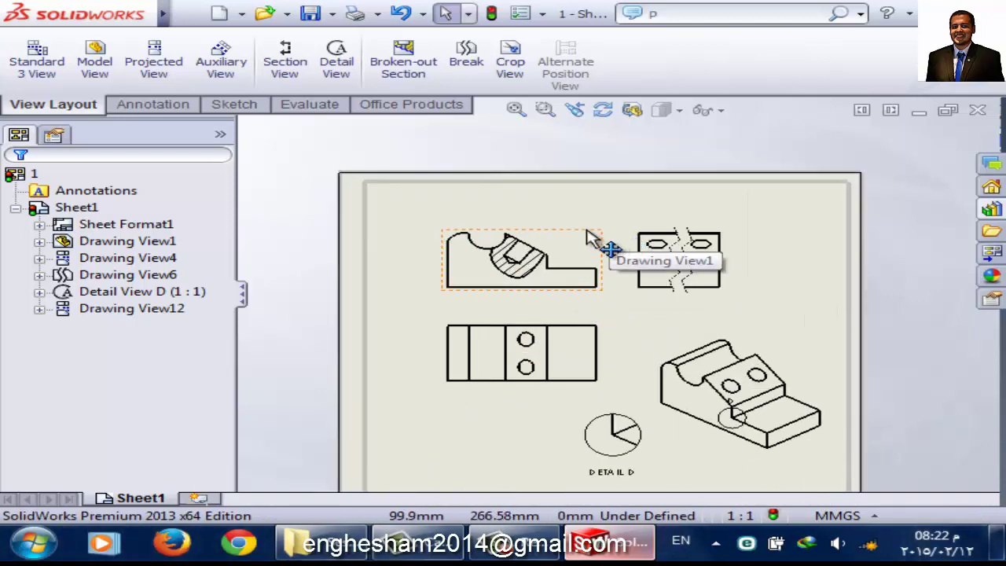
click(588, 243)
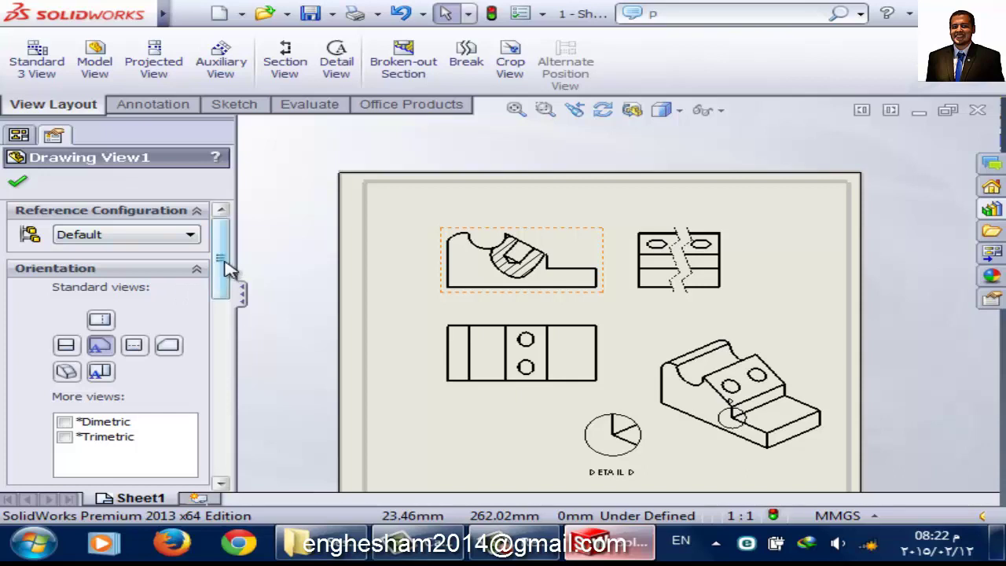
drag(227, 268, 218, 363)
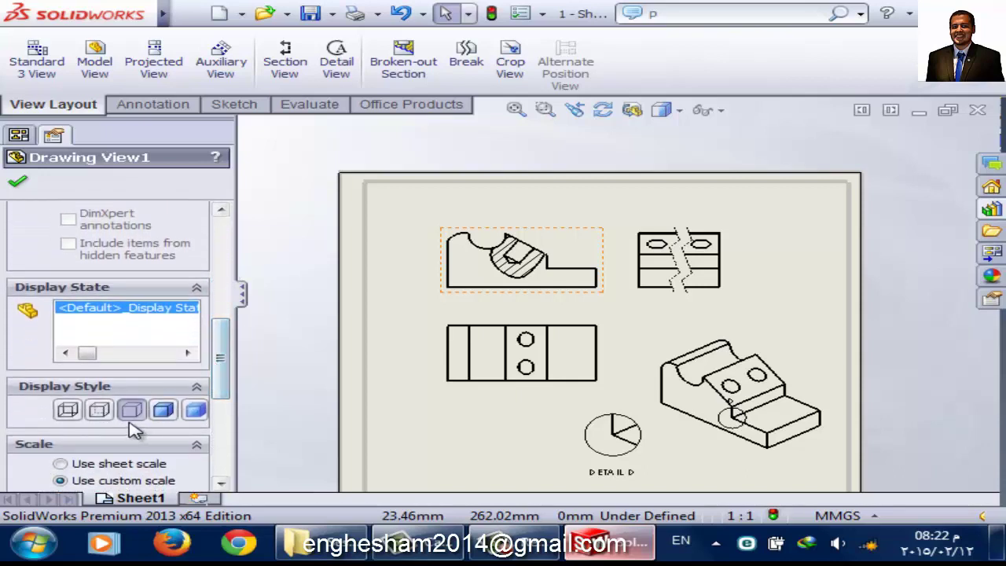
click(195, 416)
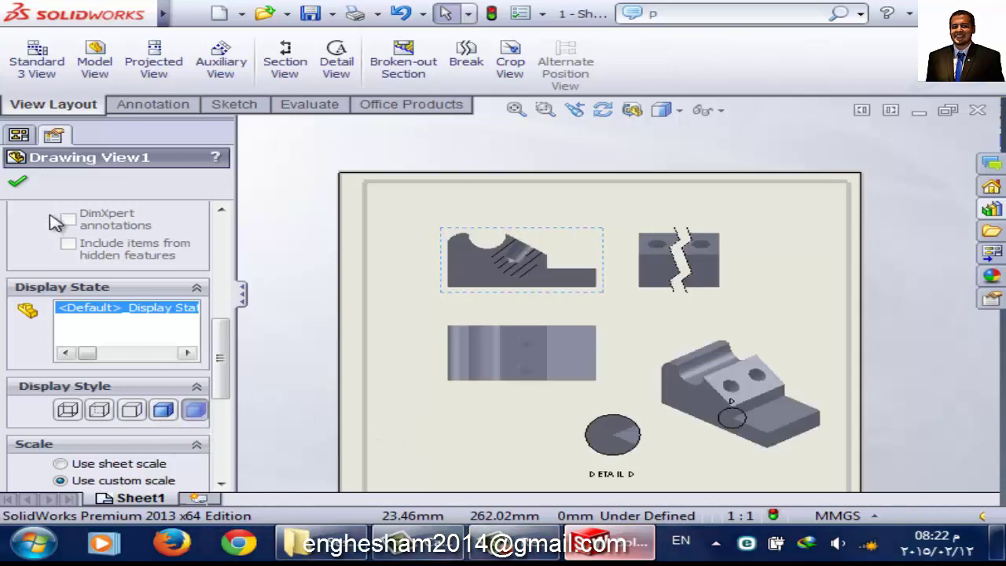
key(Escape)
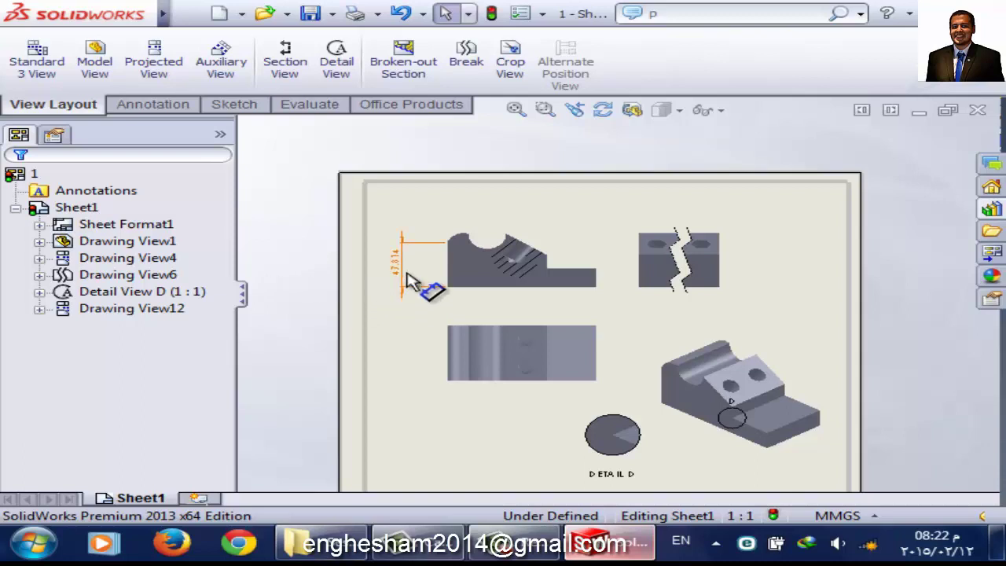
click(407, 279)
key(ctrl+z)
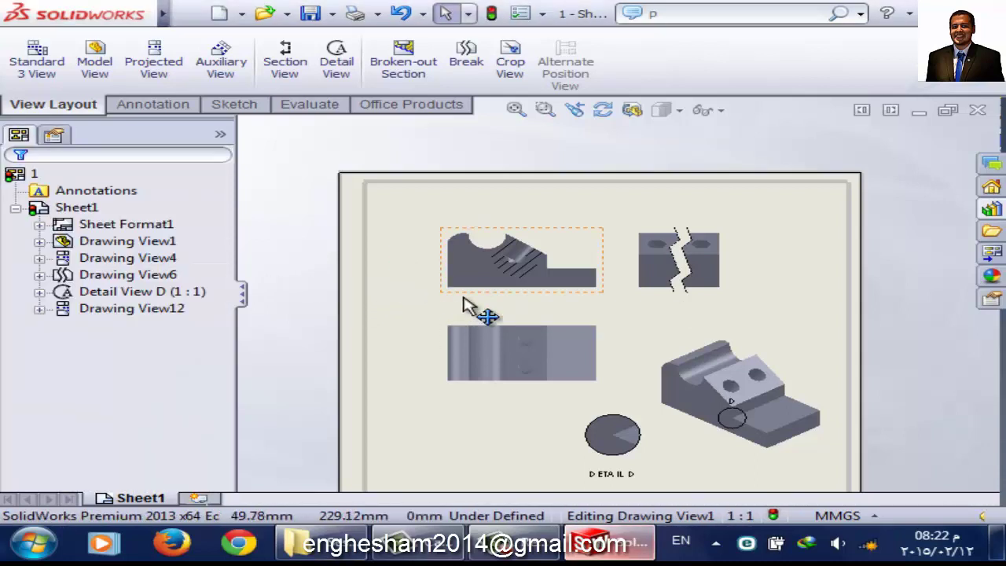
- Return the section view to Hidden Lines Removed style
click(468, 306)
drag(218, 276, 220, 374)
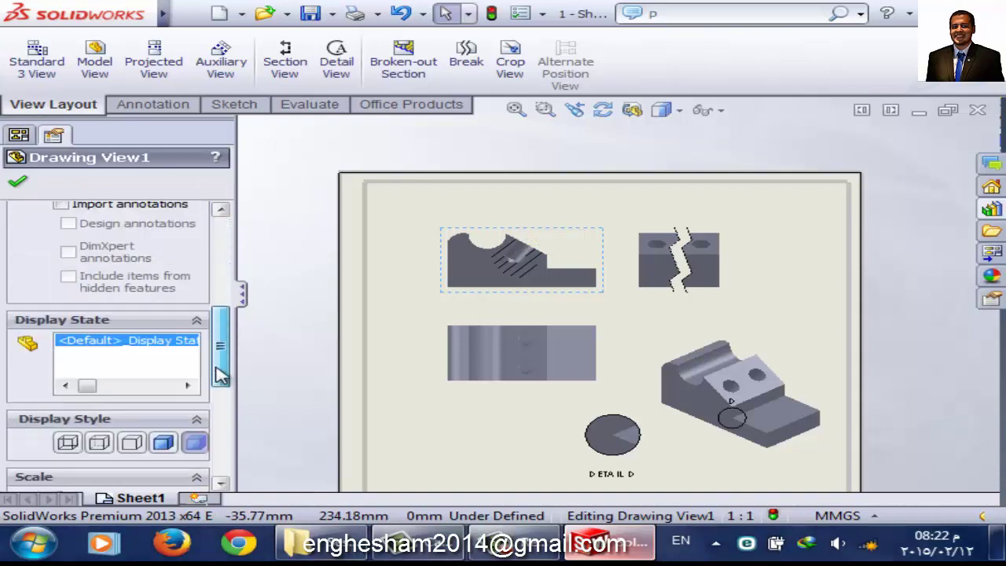
scroll(212, 381, down, 3)
click(133, 341)
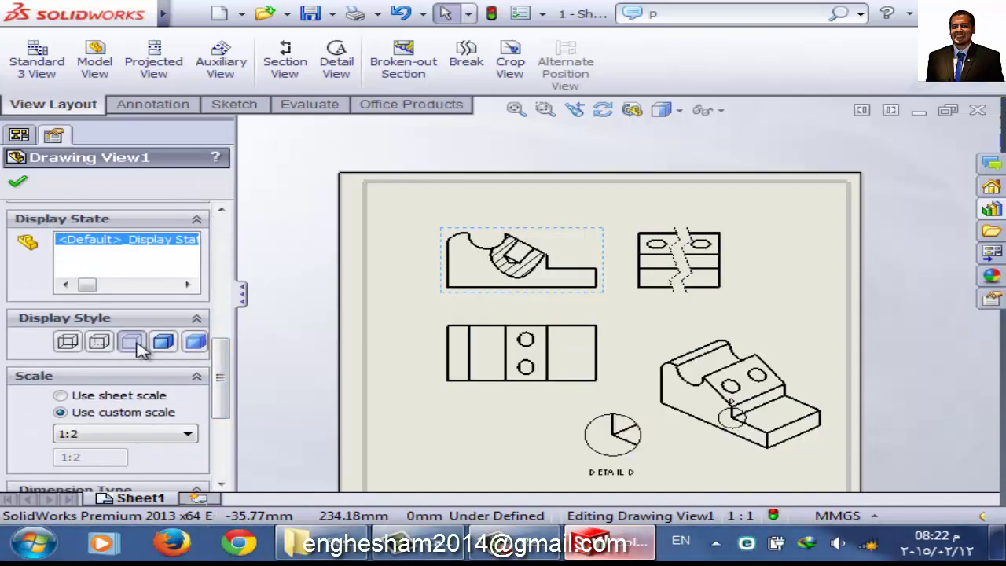
click(20, 189)
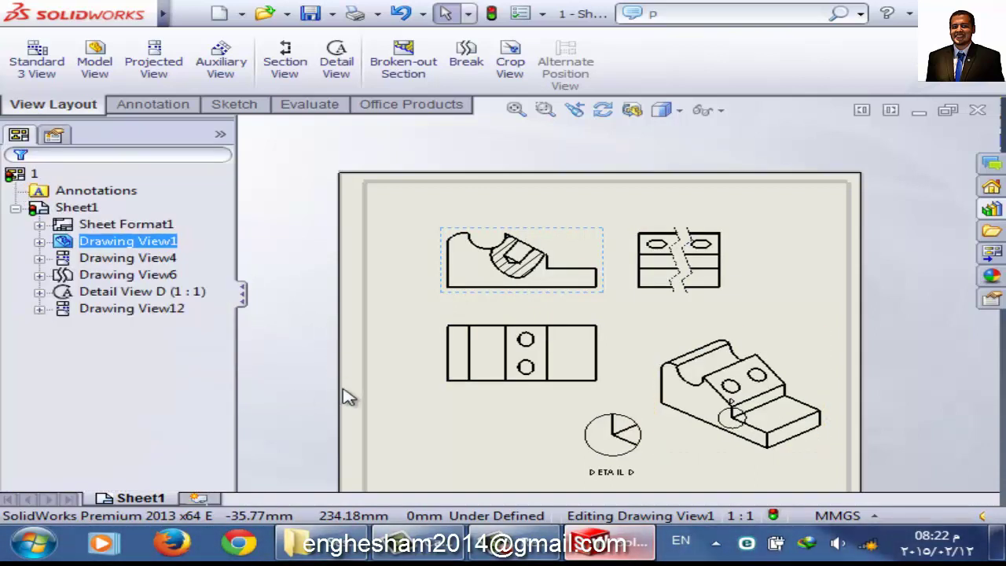
click(442, 419)
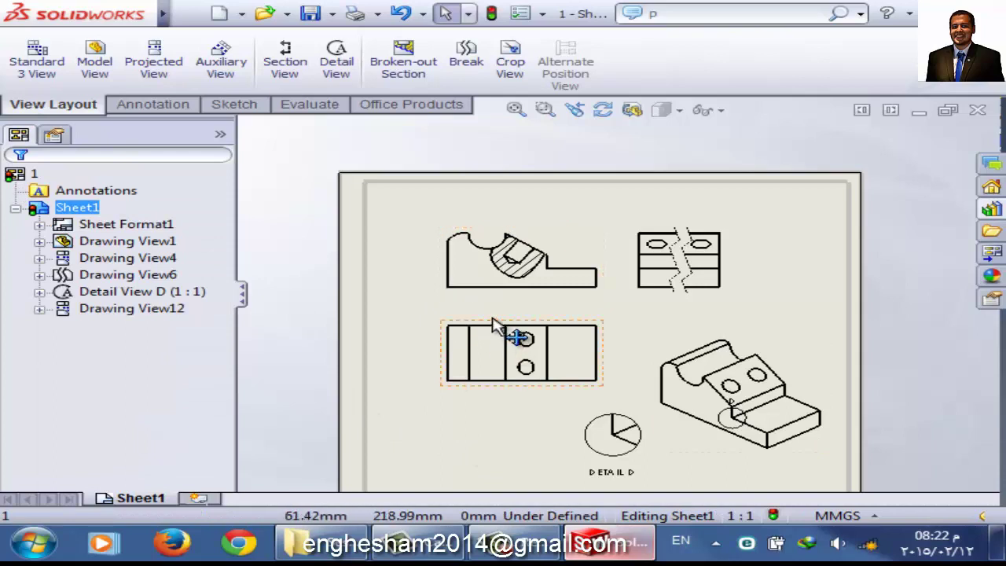
- Try Hidden Lines Visible and Wireframe styles, then settle back on Hidden Lines Removed
click(576, 303)
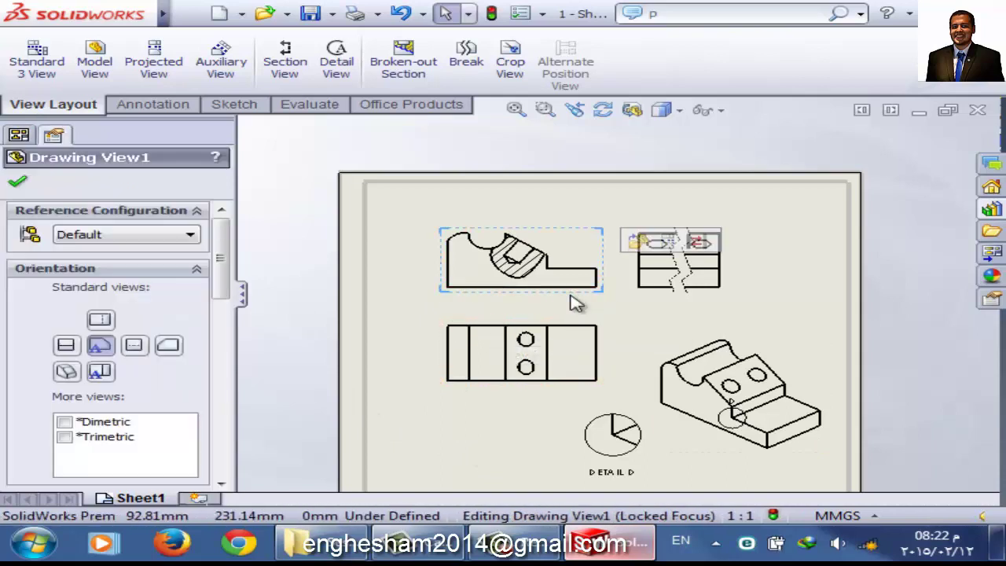
drag(218, 268, 225, 384)
click(99, 364)
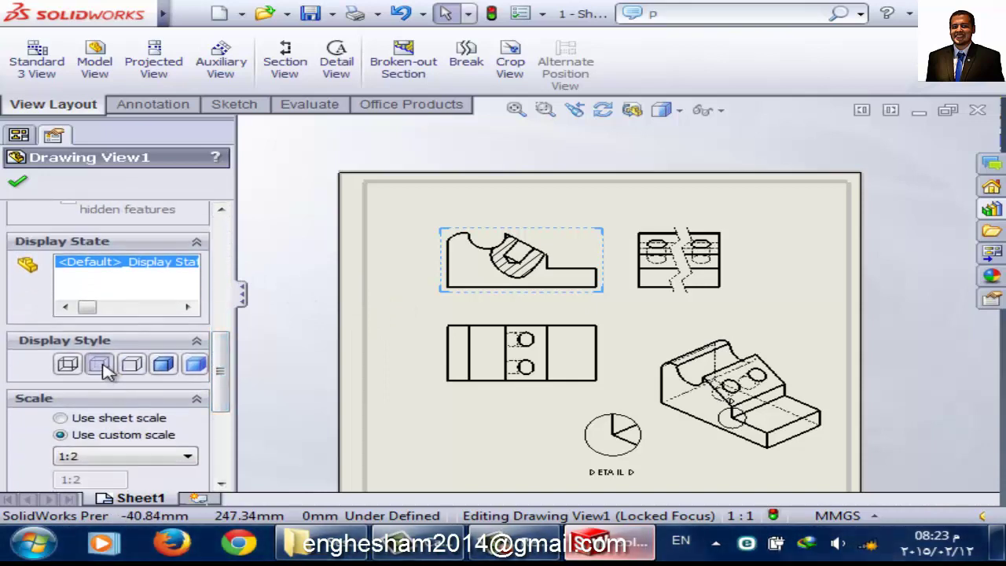
click(130, 366)
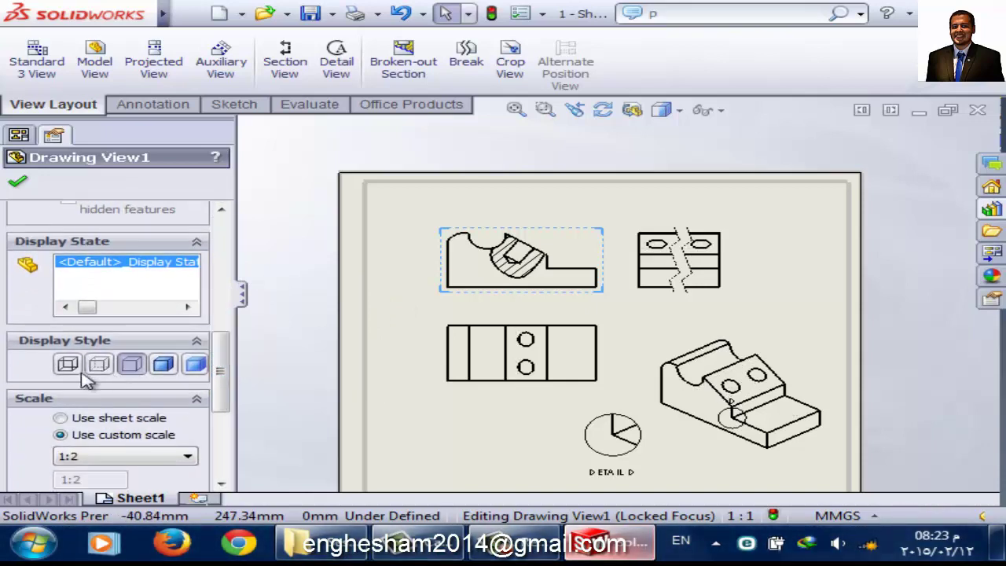
click(69, 368)
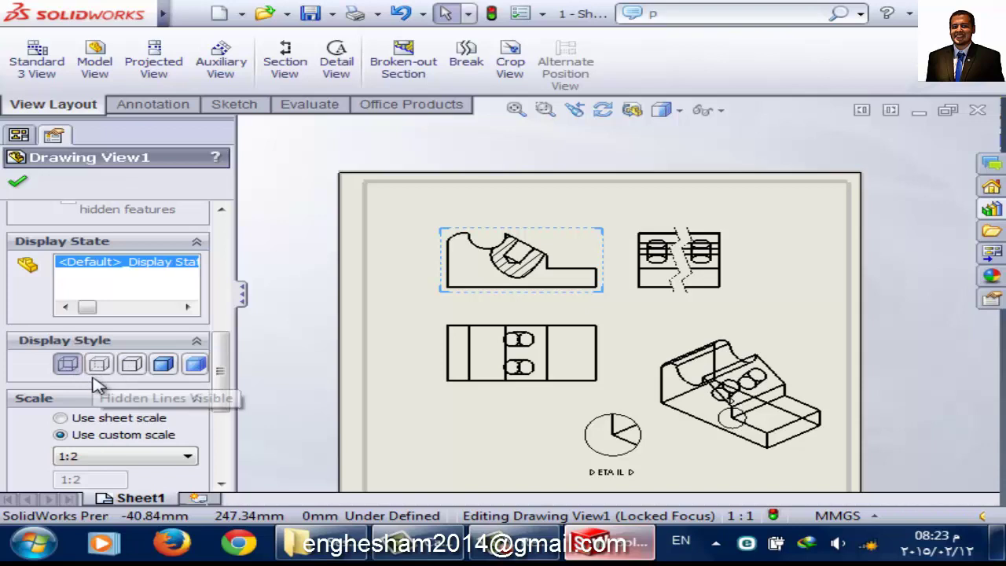
click(131, 367)
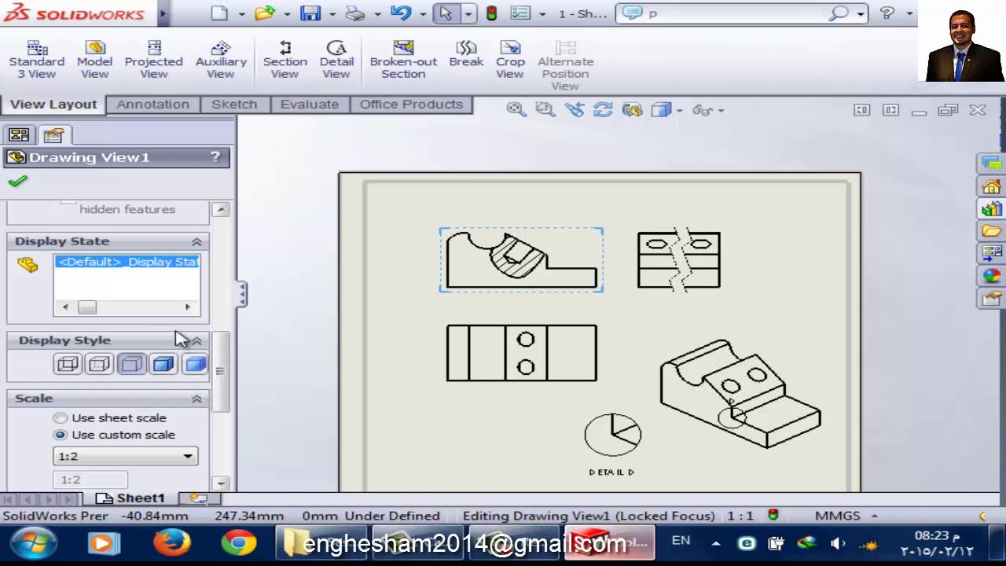
scroll(235, 365, up, 1)
click(393, 358)
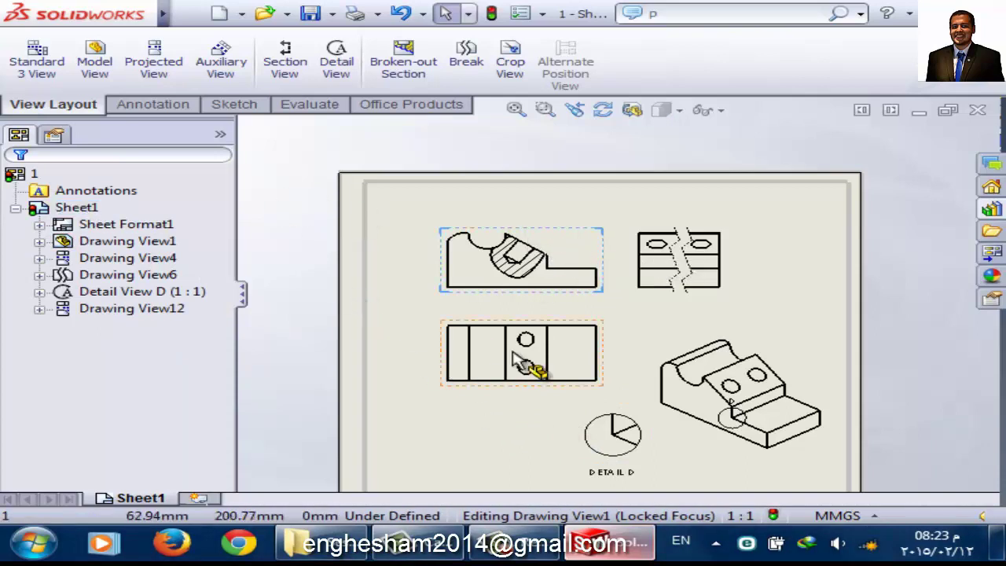
- Delete Drawing View12, the top view below the section view
click(513, 393)
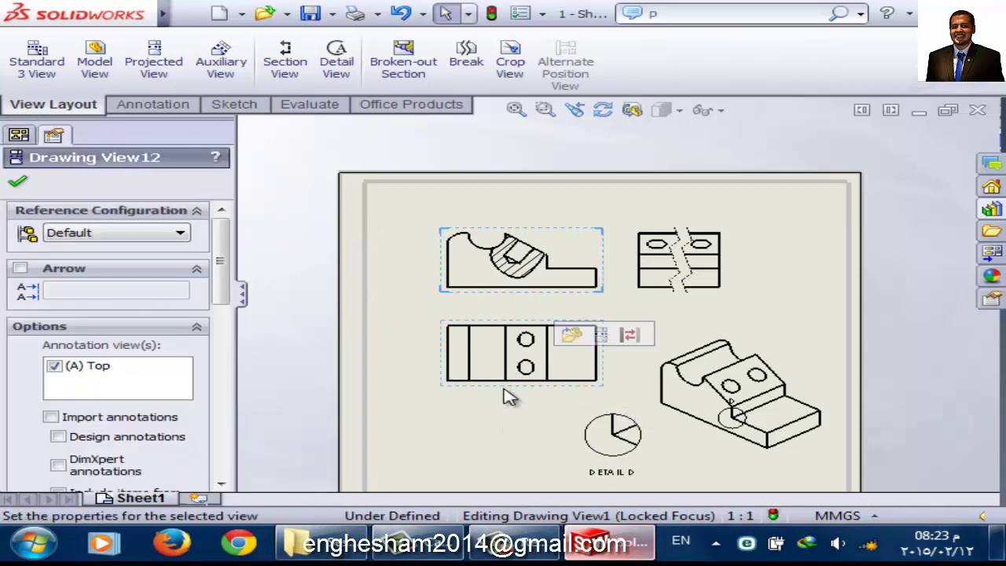
key(Delete)
key(Return)
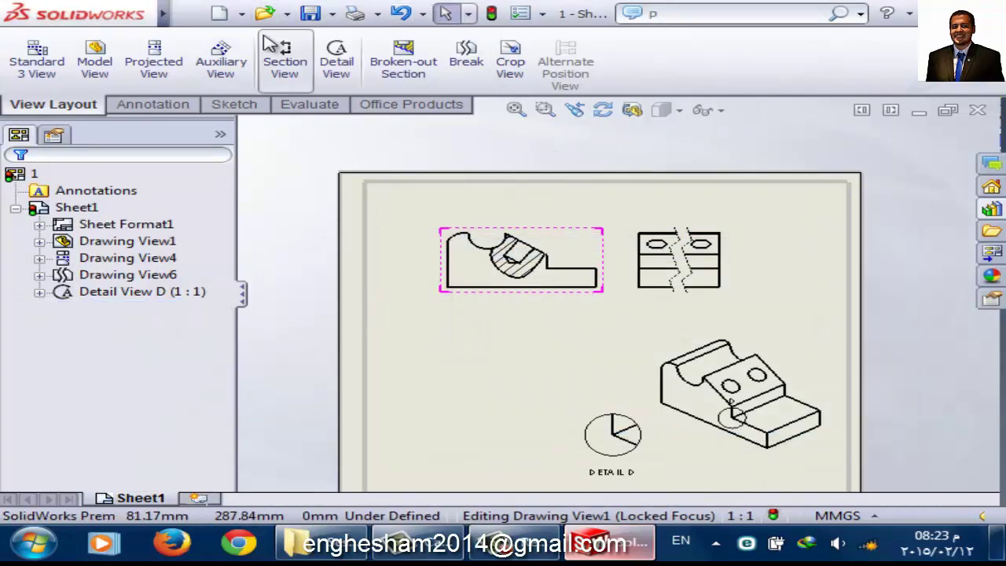
- Start a projected view below the section view, preview it shaded, then cancel it
click(173, 64)
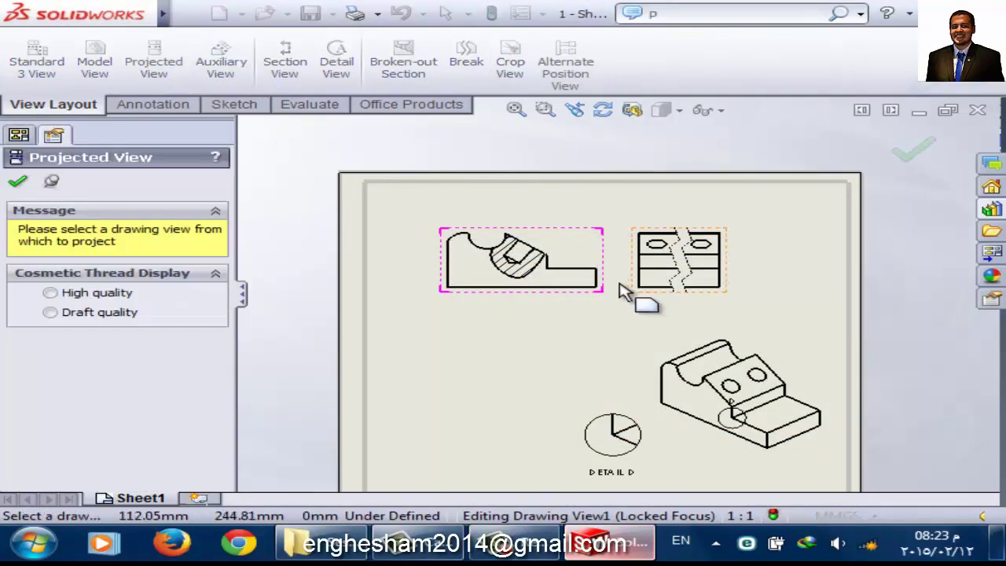
click(522, 289)
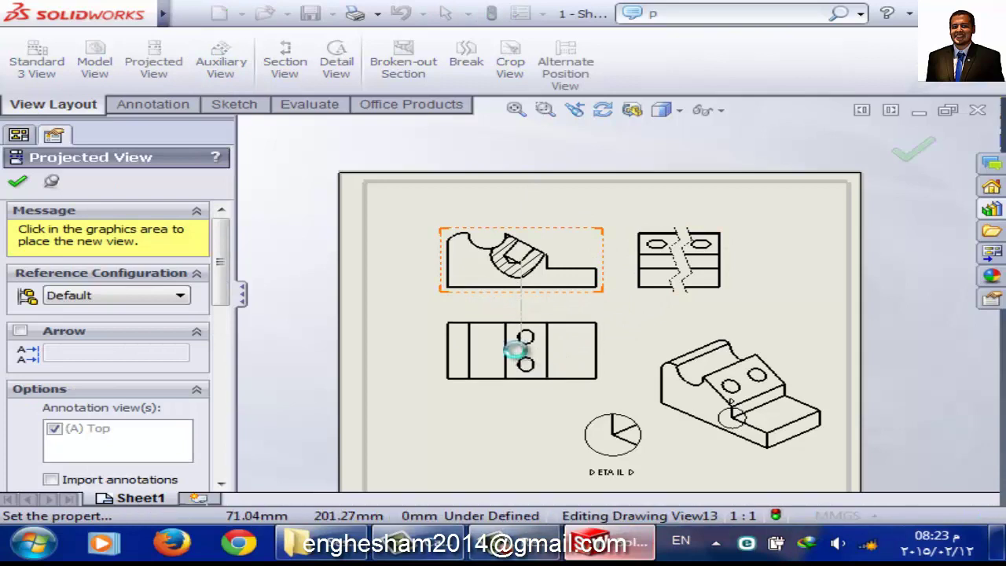
click(522, 350)
scroll(224, 307, down, 2)
scroll(197, 326, down, 3)
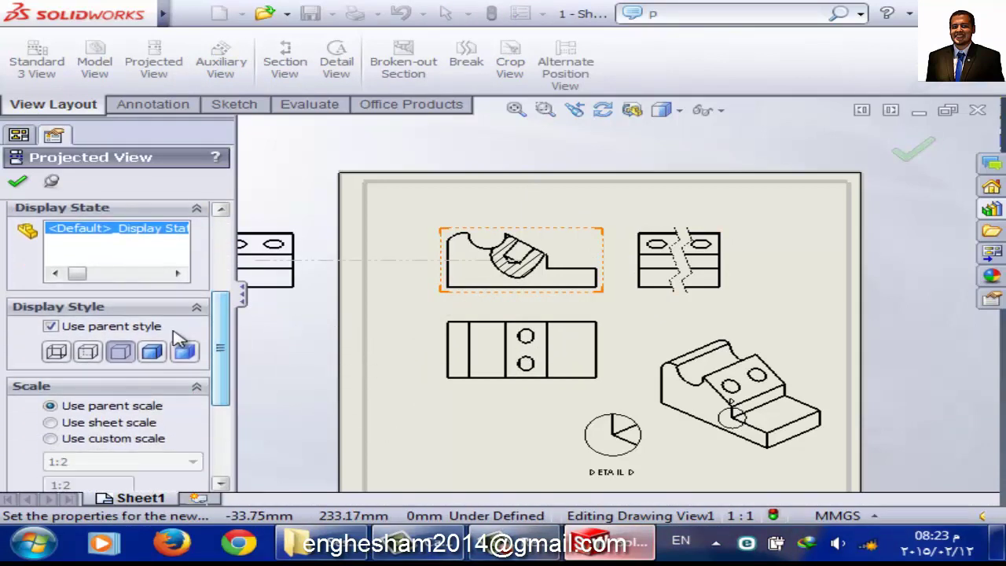
click(184, 352)
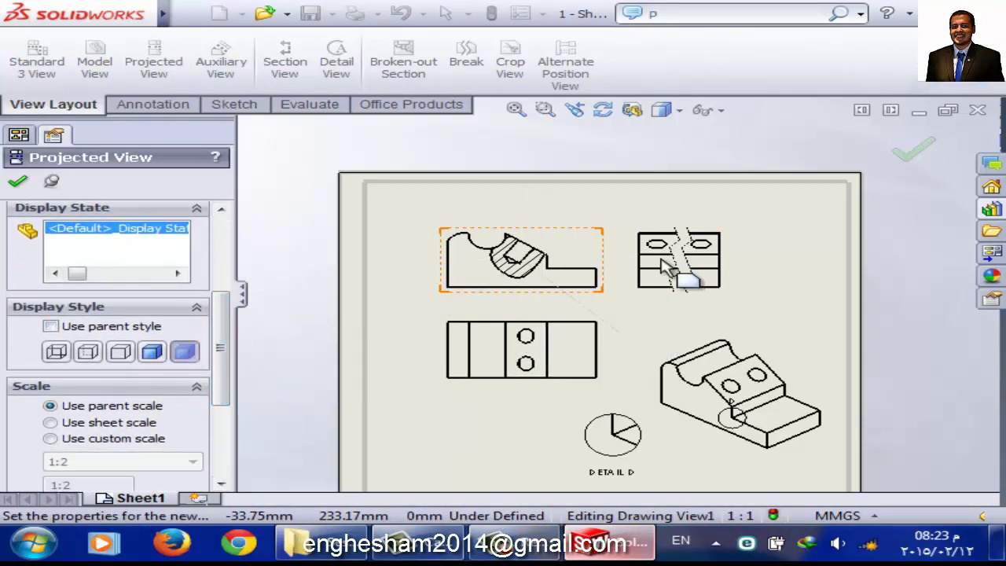
key(Escape)
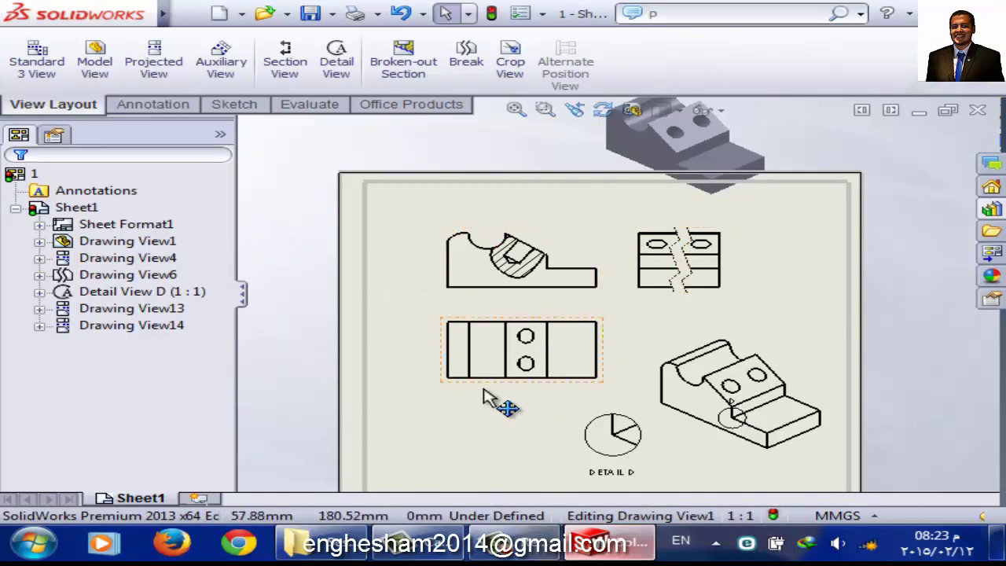
- Delete the top view below the front view and the extra shaded view
click(485, 393)
key(Delete)
key(Return)
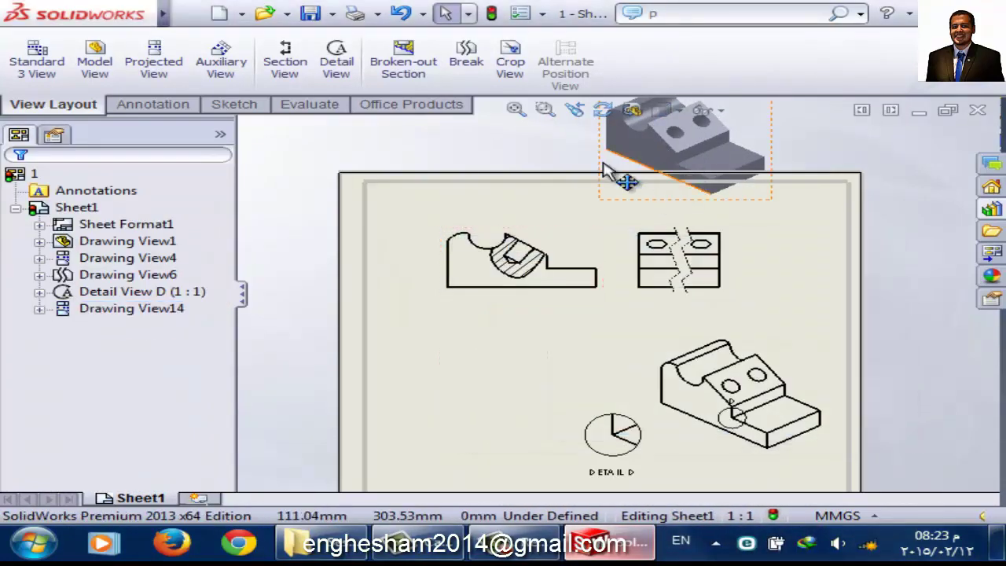
click(609, 205)
key(Delete)
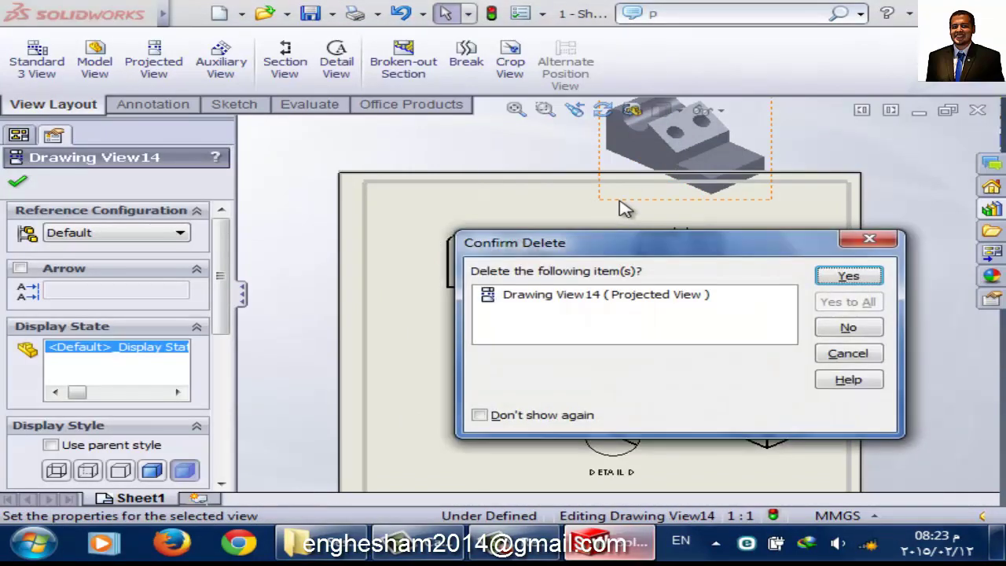
key(Return)
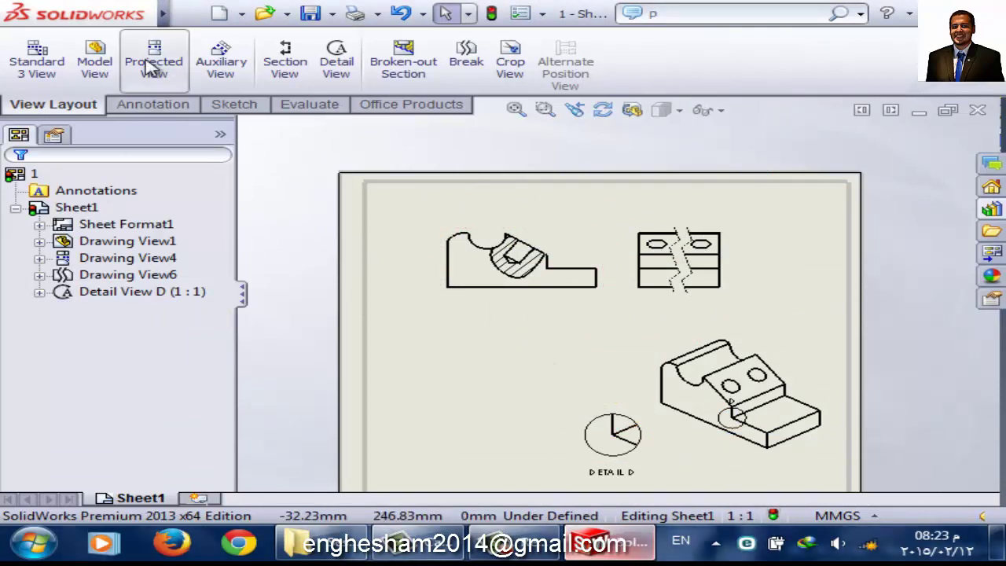
- Project a top view below the front view using the Hidden Lines Visible display style
click(157, 78)
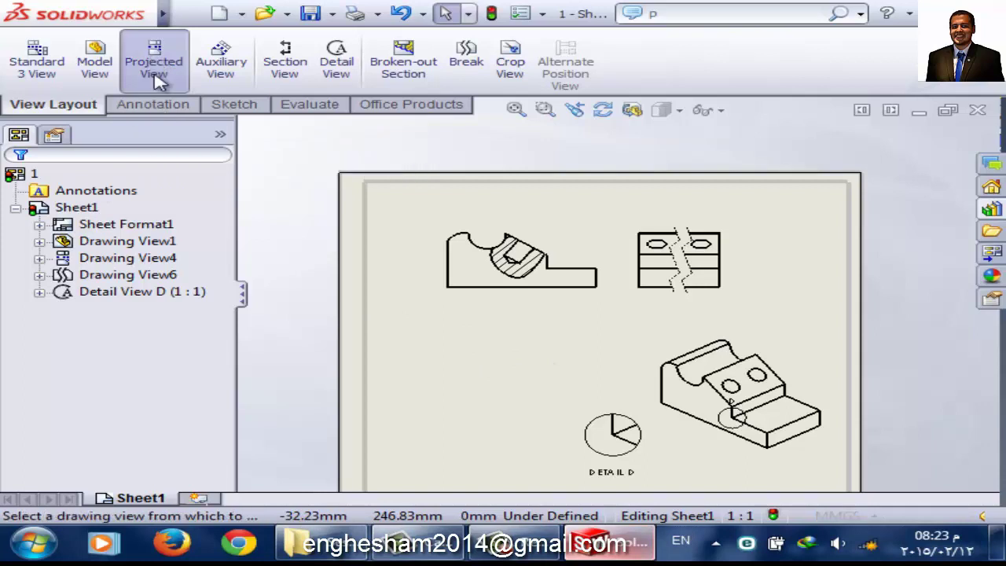
click(503, 299)
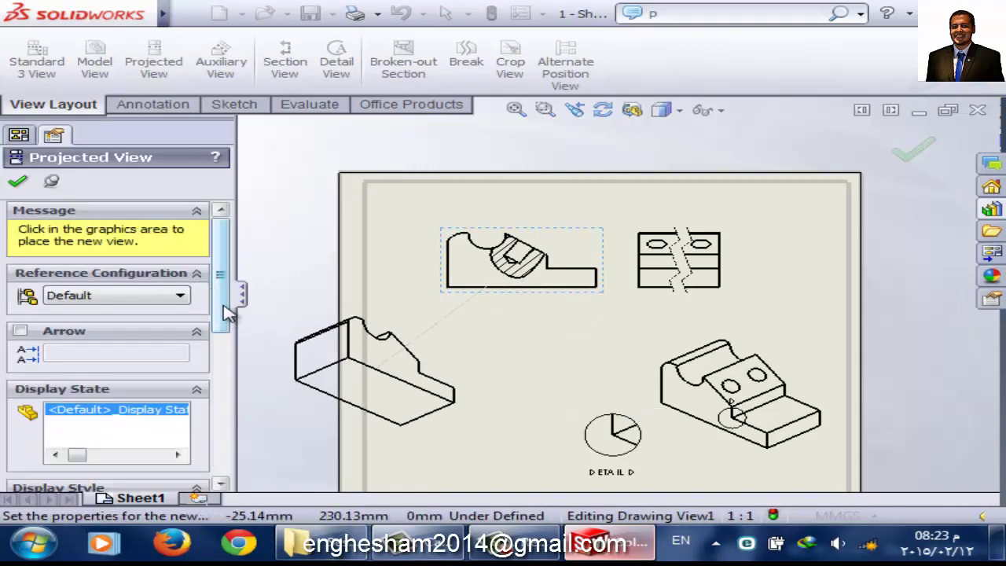
scroll(226, 313, down, 3)
scroll(205, 377, down, 2)
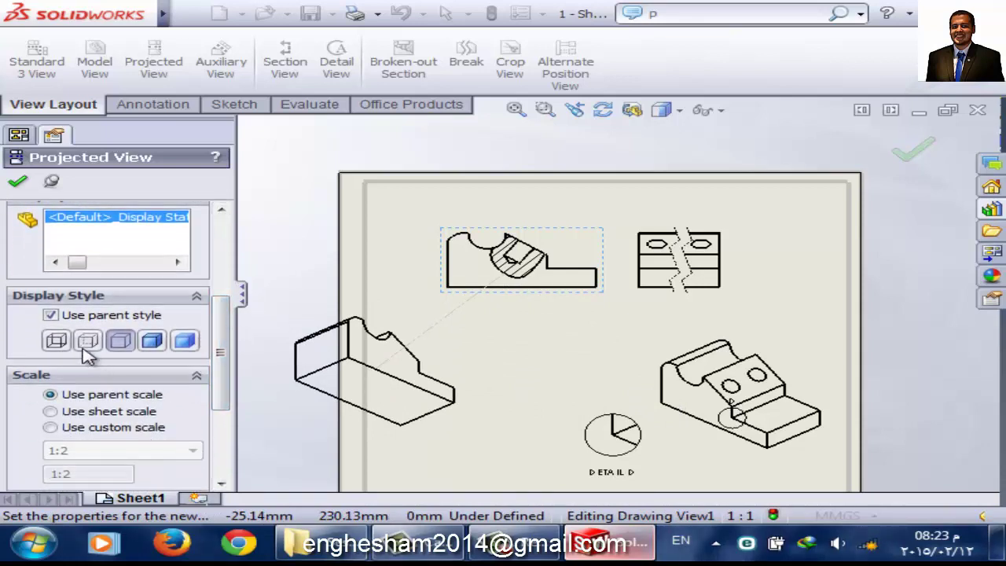
click(88, 342)
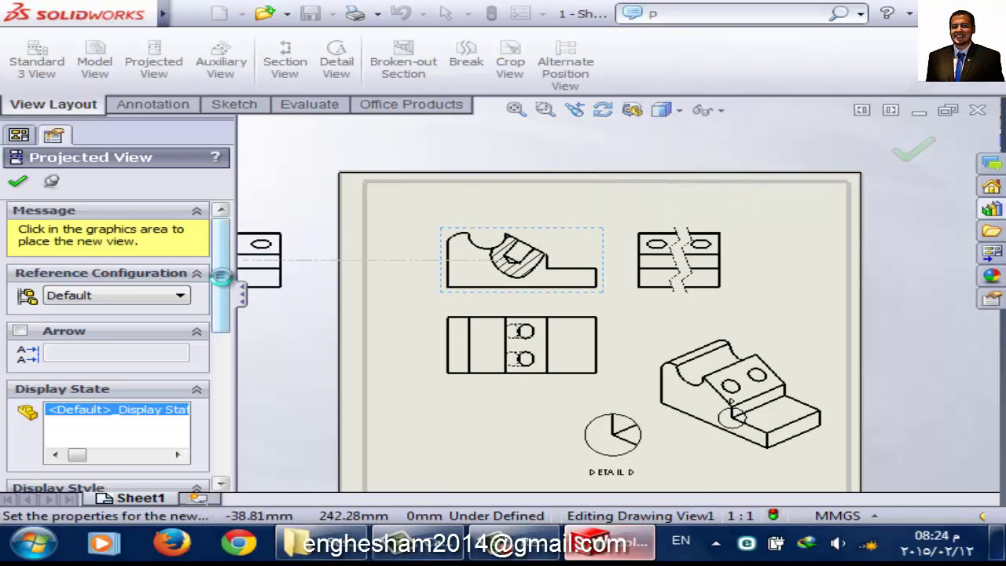
drag(224, 307, 224, 354)
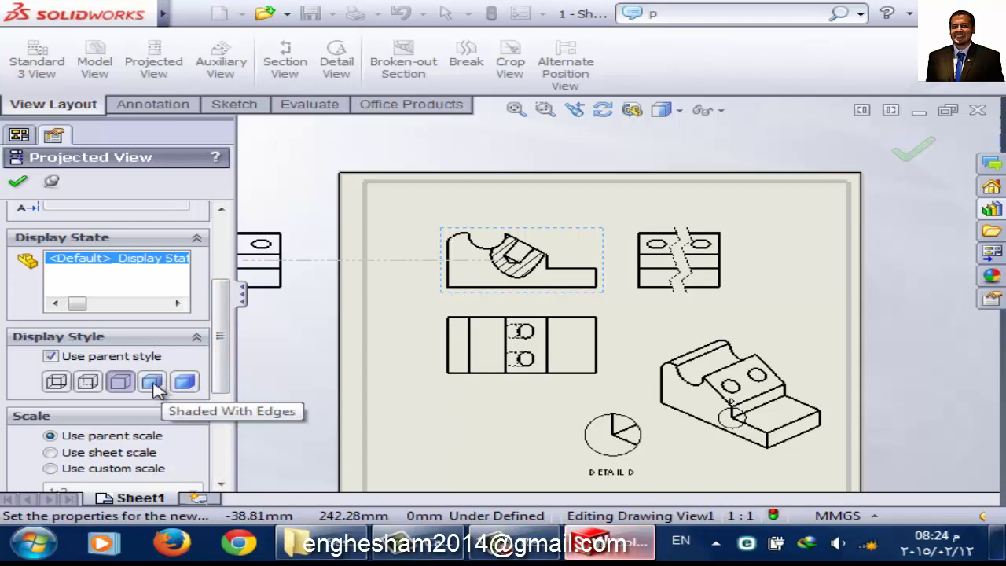
- Place a Shaded With Edges isometric projected view above the sheet and finish
click(154, 385)
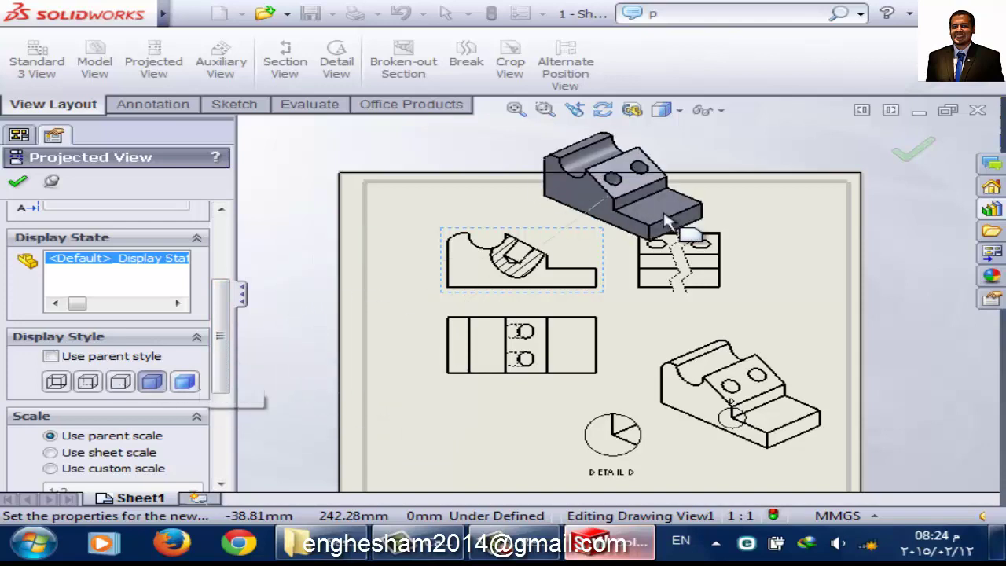
click(711, 206)
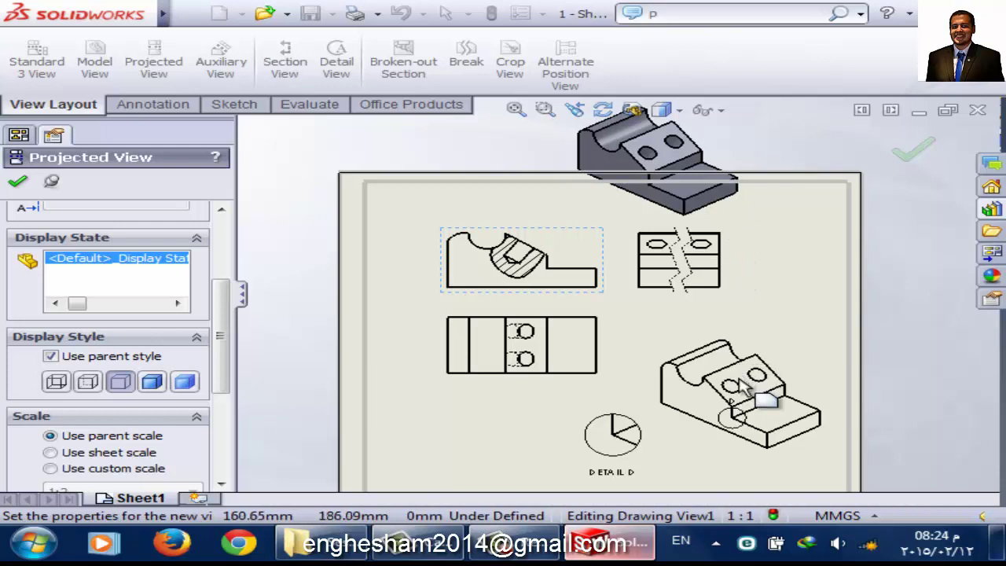
click(17, 181)
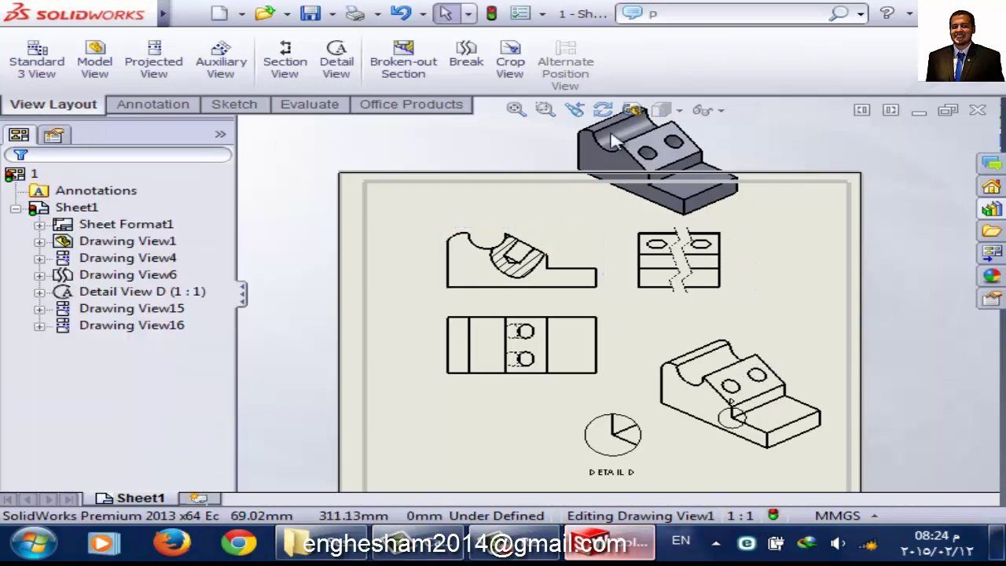
- Move the shaded isometric view, Drawing View16, to the sheet's lower left
click(741, 218)
click(751, 248)
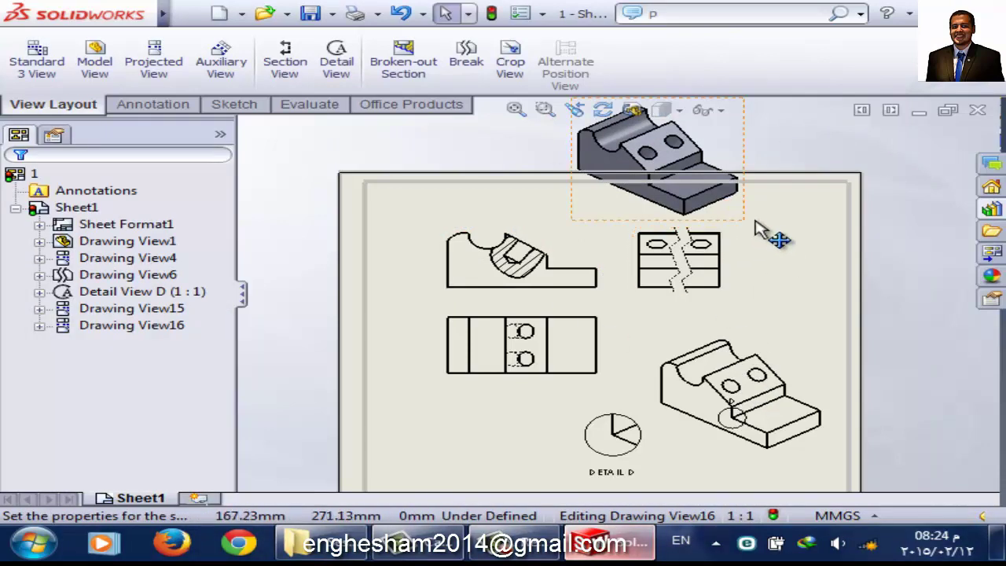
click(758, 226)
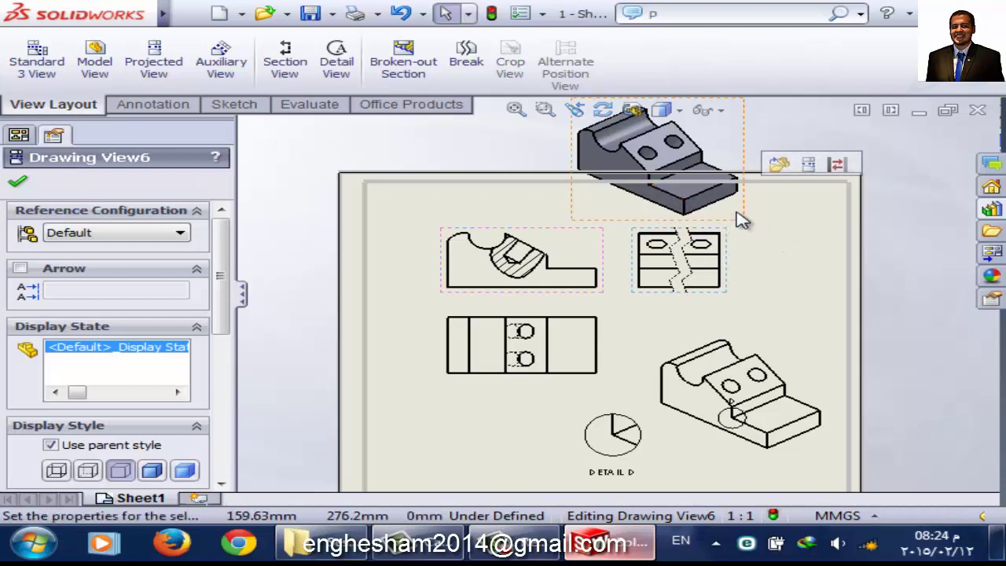
click(775, 255)
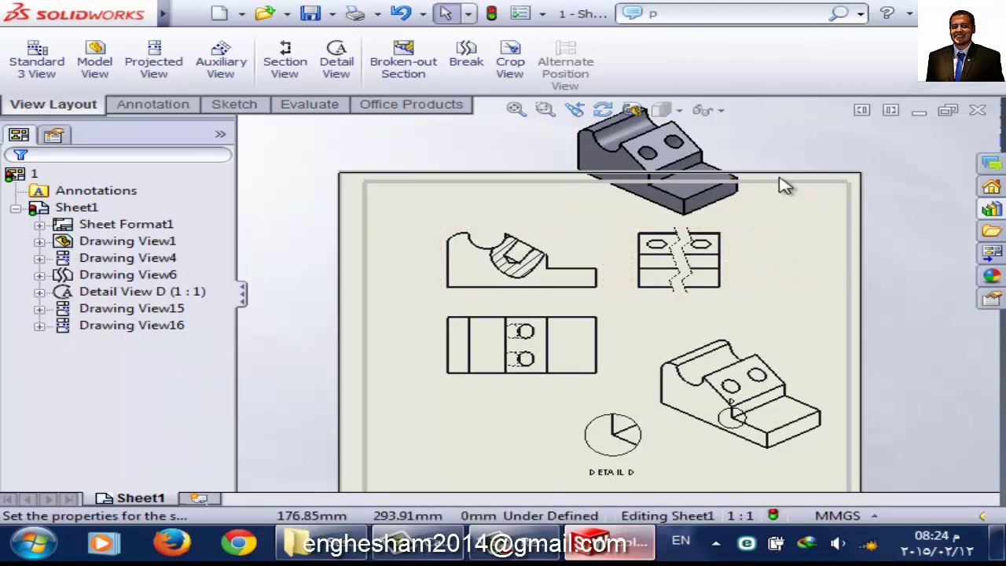
drag(746, 150, 566, 433)
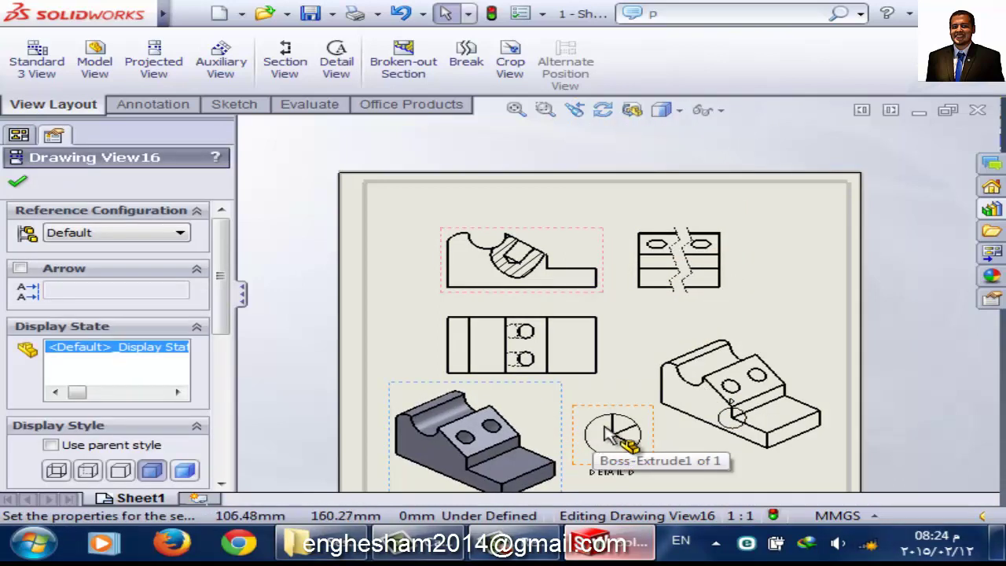
click(18, 185)
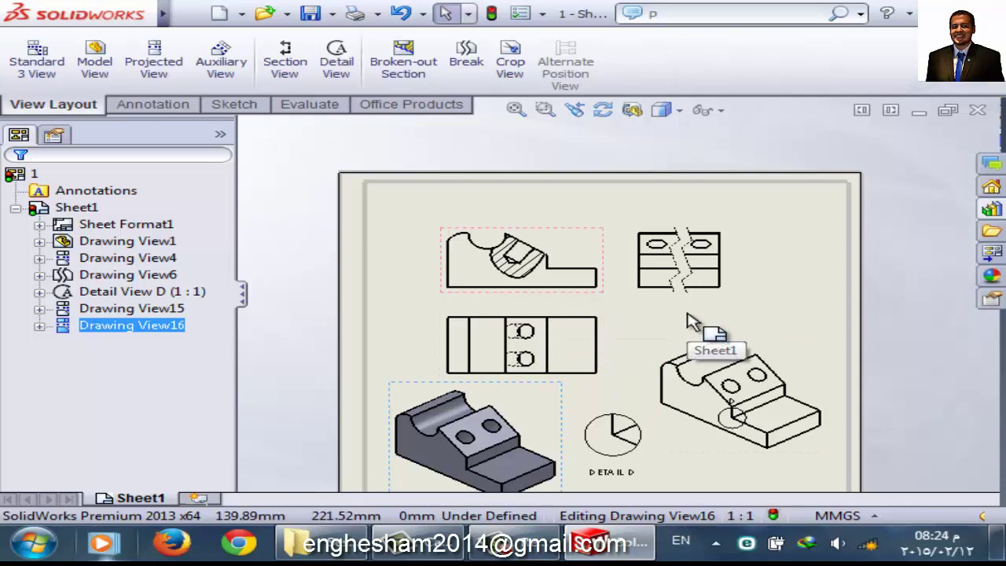
- Zoom in and out to show the whole drawing sheet with its six views
scroll(797, 416, up, 3)
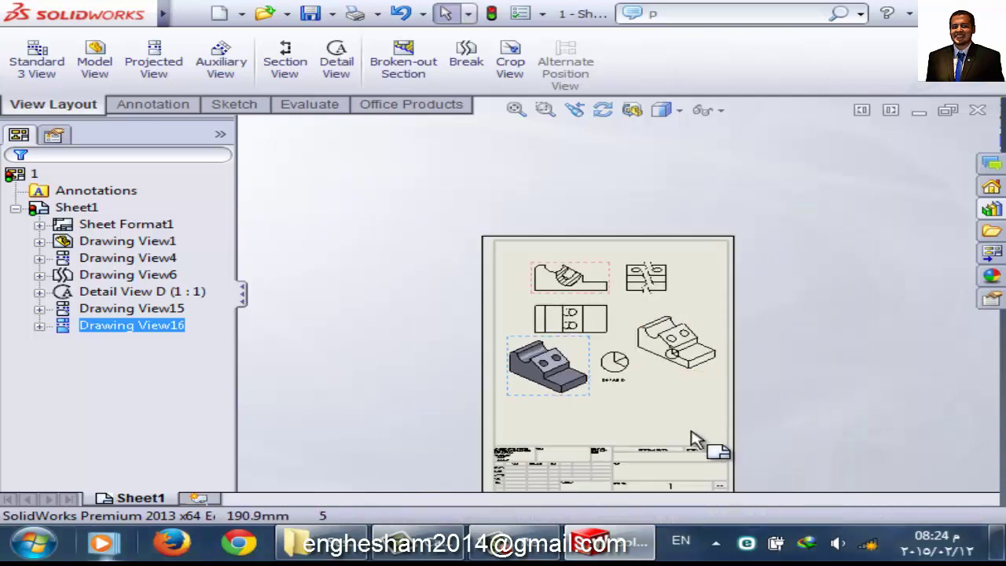
scroll(646, 264, down, 2)
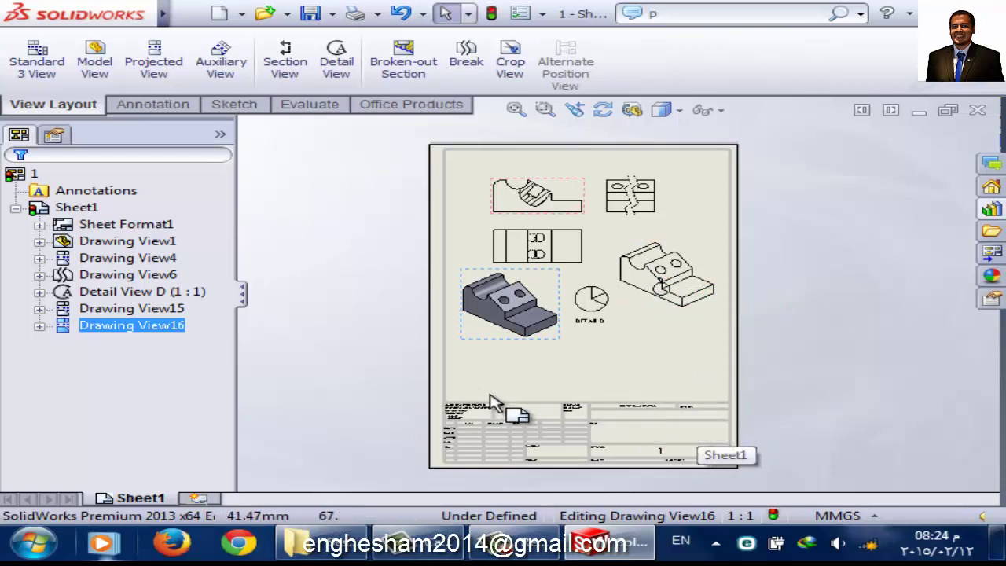
scroll(606, 434, down, 2)
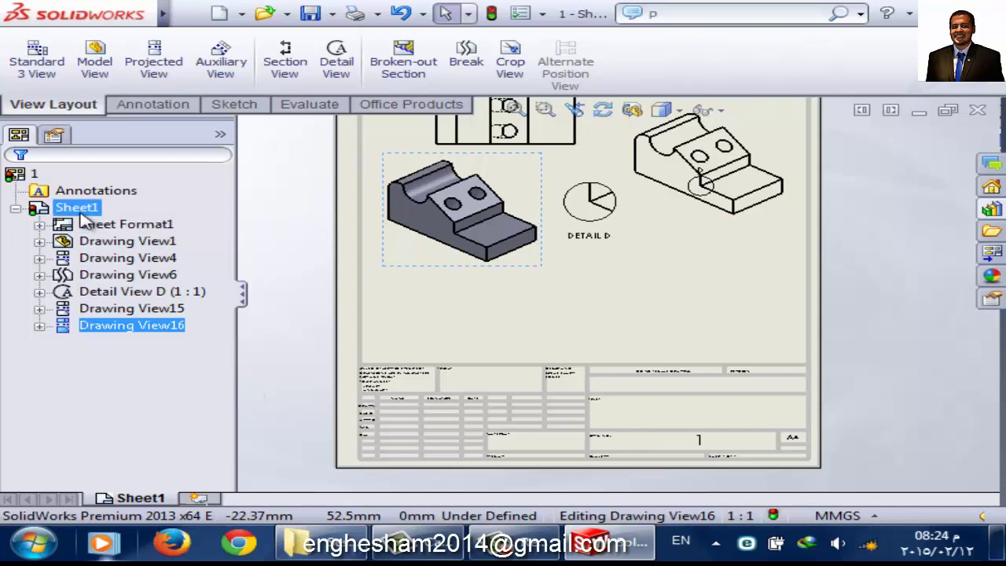
scroll(613, 235, up, 3)
scroll(616, 229, down, 1)
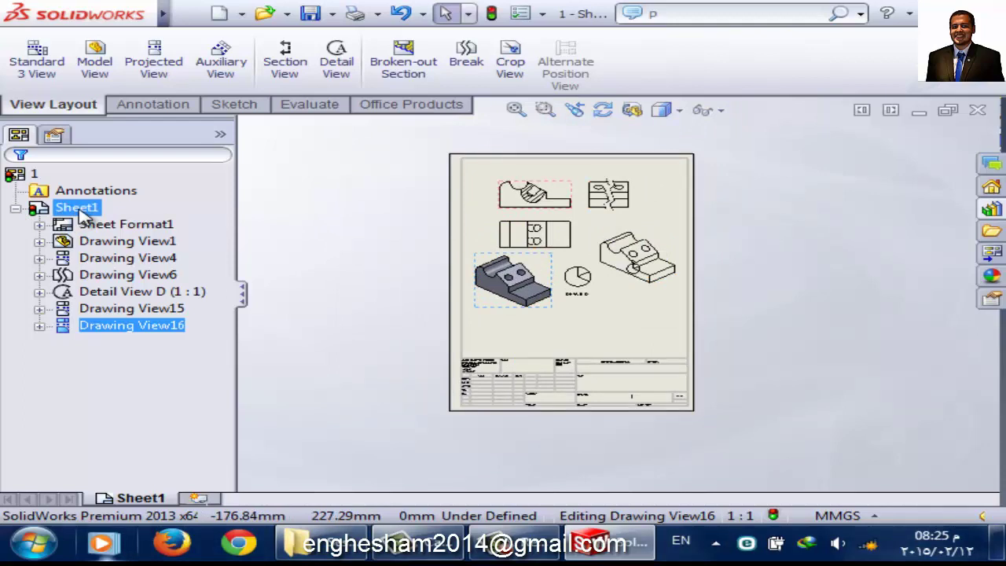
- Switch Sheet1 into Edit Sheet Format mode
right_click(80, 209)
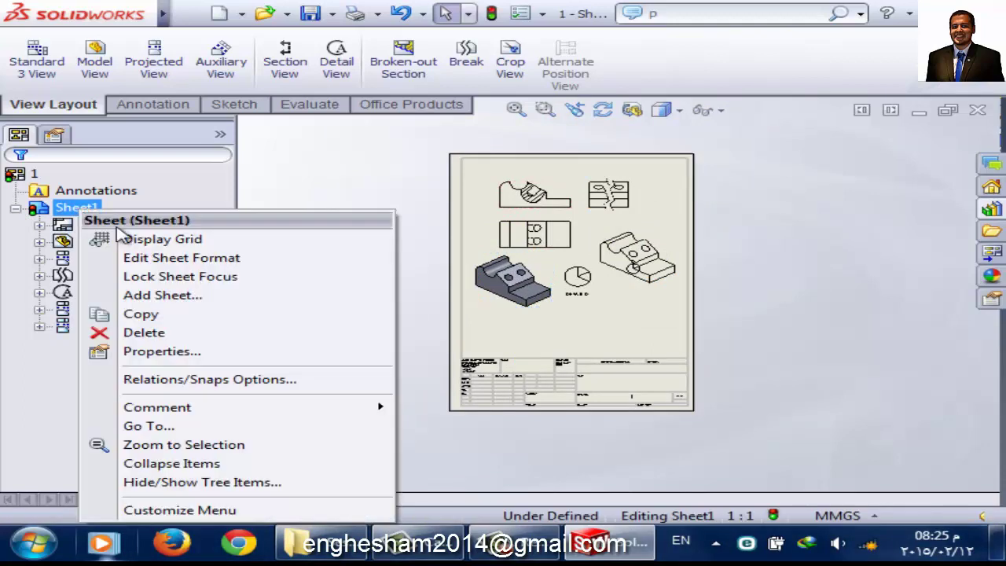
click(268, 259)
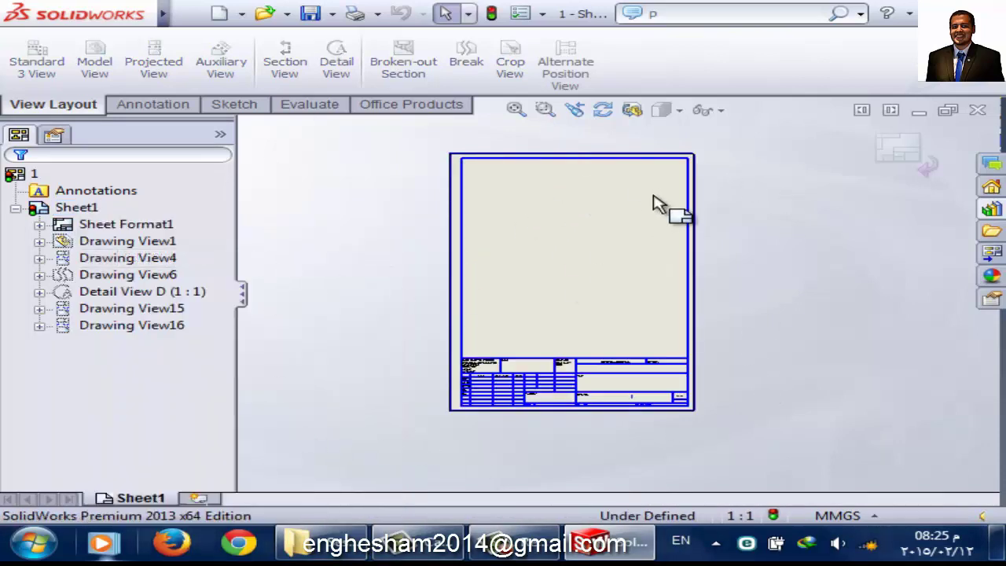
scroll(440, 322, down, 2)
scroll(667, 395, down, 2)
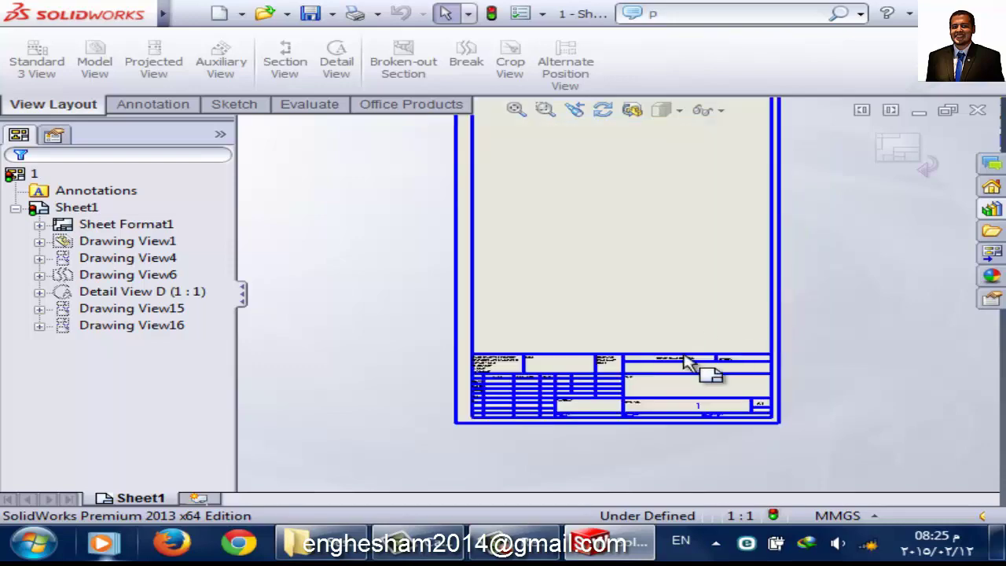
scroll(691, 359, down, 3)
scroll(606, 341, down, 3)
- Select the MATERIAL area and a vertical title-block line, and delete them
mouse_move(420, 226)
mouse_down()
mouse_move(871, 445)
mouse_move(857, 434)
mouse_up()
key(Escape)
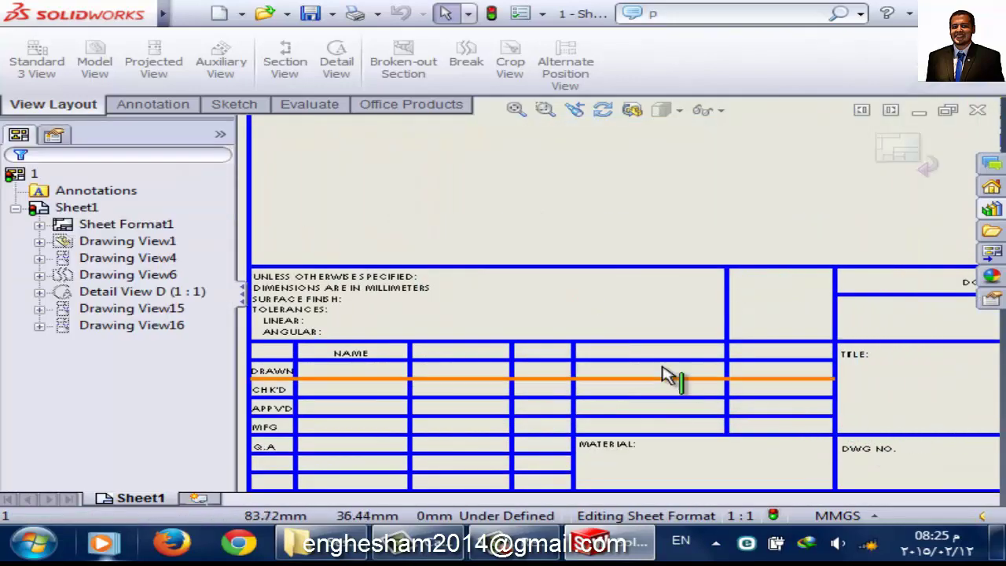
drag(453, 223, 667, 478)
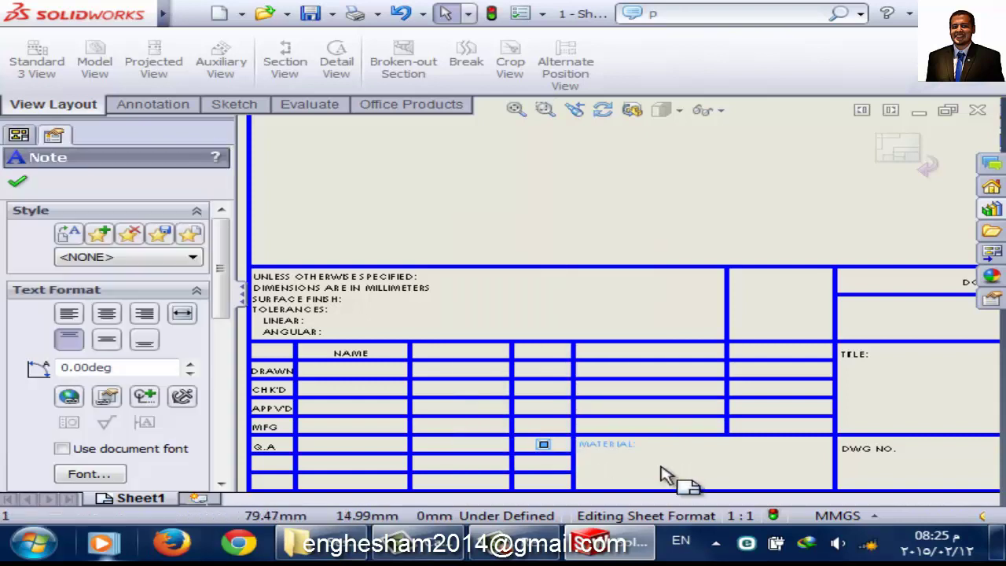
key(Escape)
mouse_move(584, 176)
mouse_down()
mouse_move(773, 327)
mouse_move(753, 307)
mouse_move(346, 393)
mouse_move(325, 448)
mouse_up()
click(725, 305)
key(Delete)
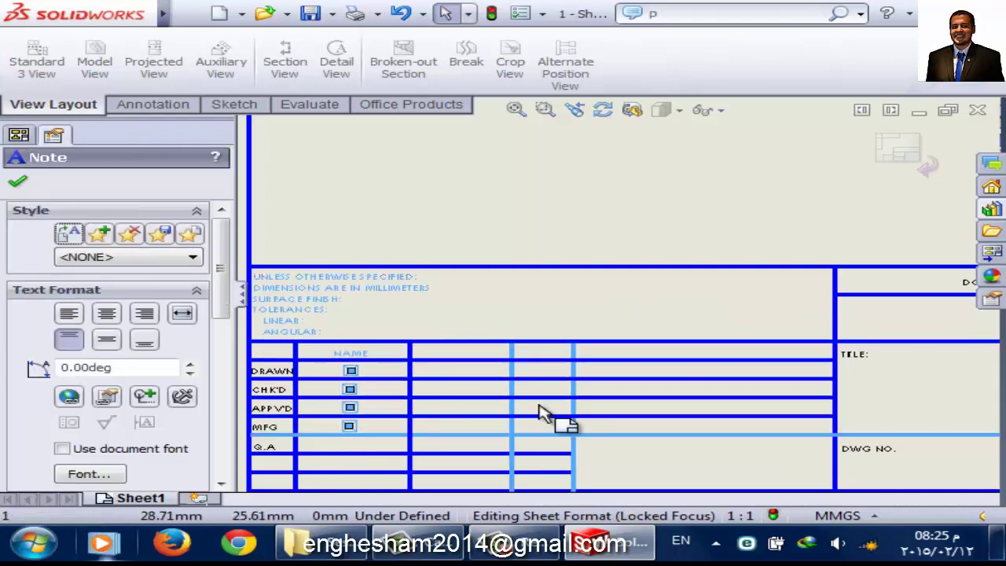
key(Delete)
- Delete the title-block lines near the bottom edge, a note and the remaining title-block text
scroll(628, 338, up, 5)
scroll(707, 330, down, 3)
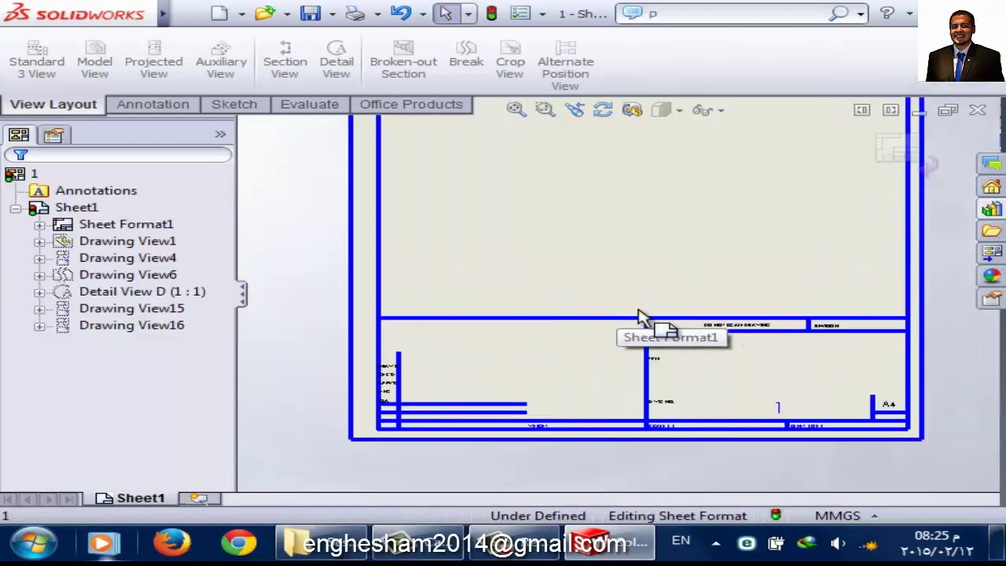
mouse_move(880, 393)
mouse_down()
mouse_move(786, 310)
mouse_move(540, 359)
mouse_up()
key(Delete)
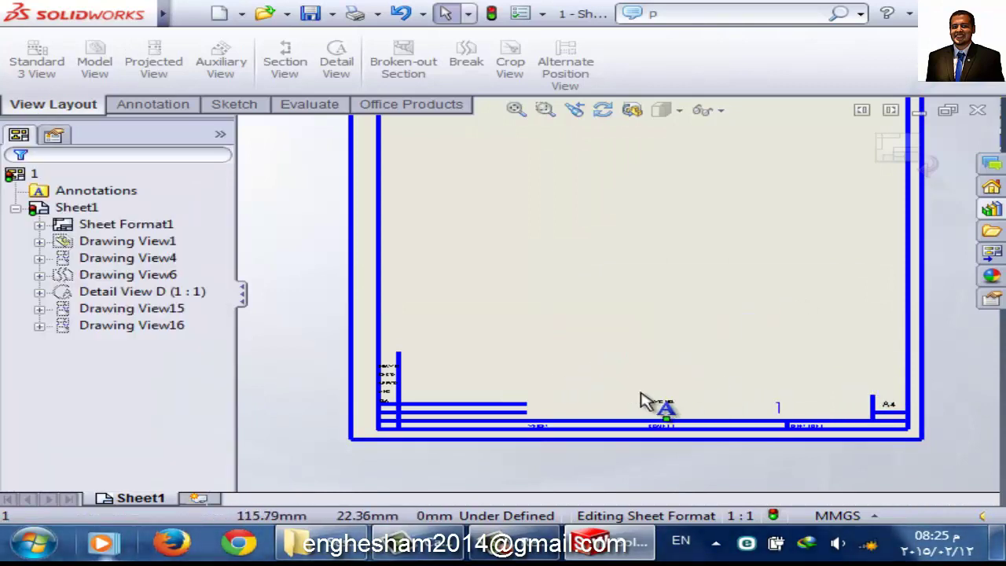
scroll(503, 385, down, 2)
drag(465, 360, 353, 438)
key(Delete)
mouse_move(373, 322)
mouse_down()
mouse_move(339, 417)
mouse_move(346, 424)
mouse_up()
key(Delete)
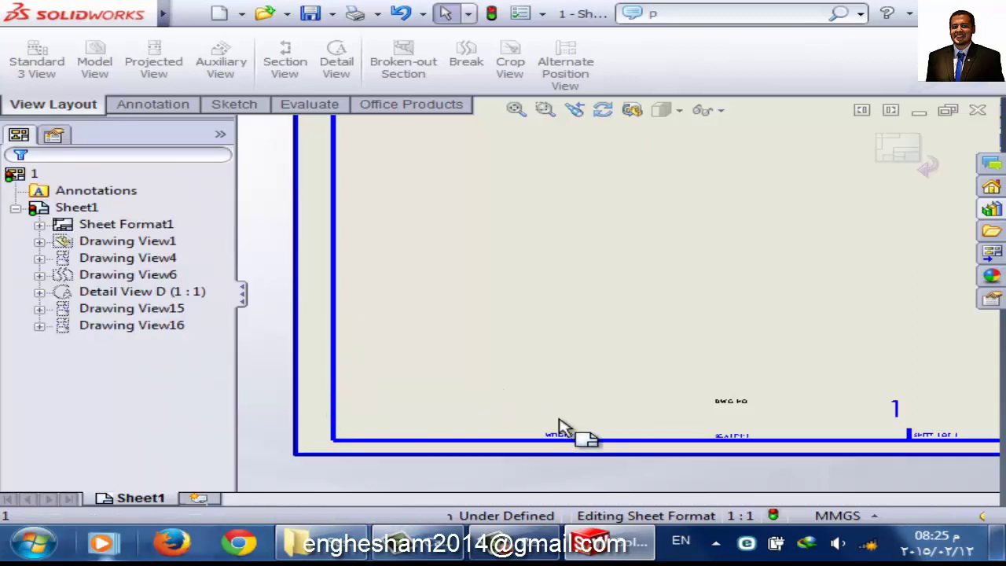
mouse_move(485, 380)
mouse_down()
mouse_move(818, 452)
mouse_move(821, 442)
mouse_up()
key(Delete)
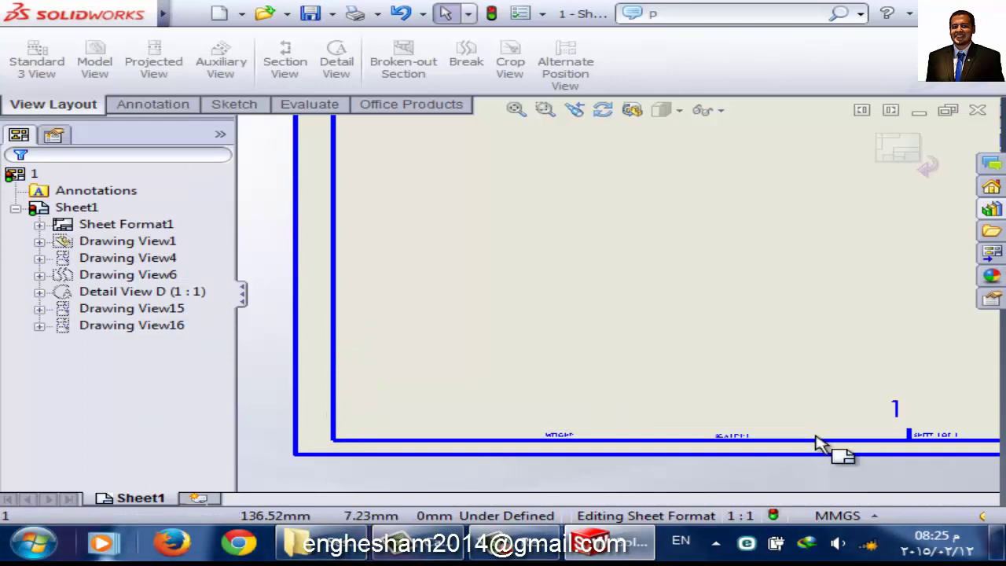
scroll(790, 424, down, 1)
scroll(786, 424, up, 2)
- Delete the SCALE:1:1, WEIGHT, large 1 and SHEET 1 OF 1 notes
click(543, 381)
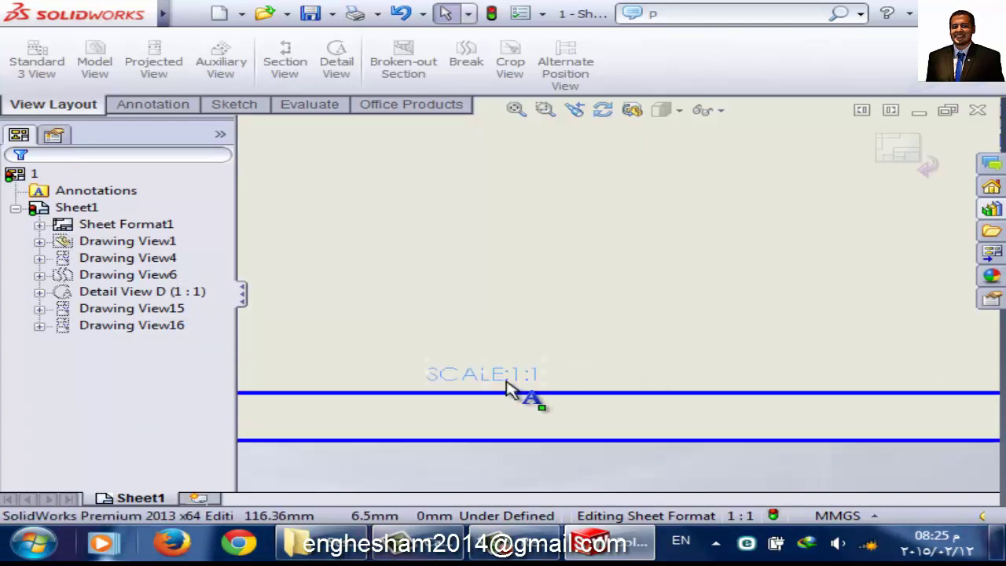
key(Delete)
scroll(472, 369, up, 2)
scroll(498, 315, down, 2)
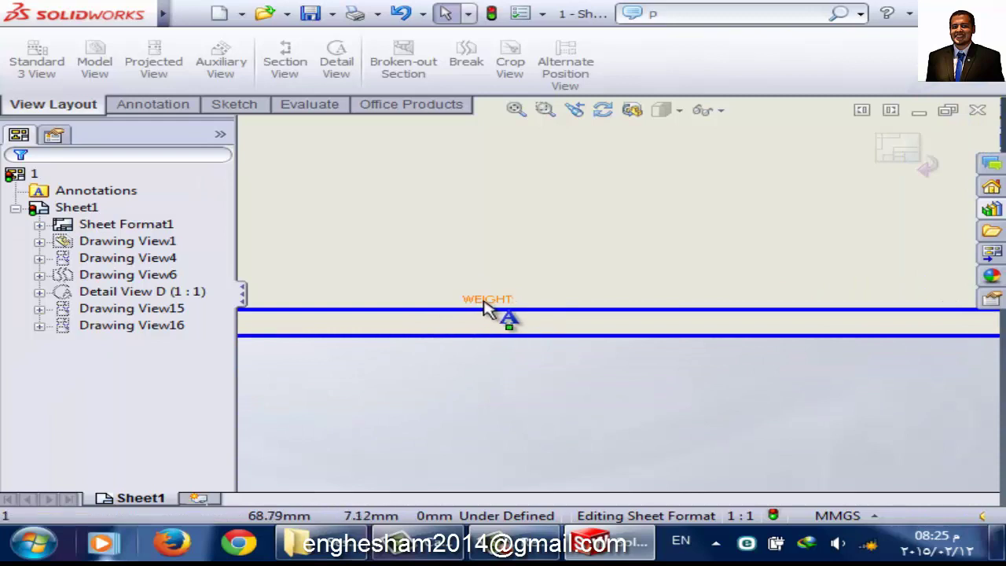
click(494, 302)
key(Delete)
scroll(707, 291, up, 3)
scroll(714, 292, down, 1)
scroll(645, 319, down, 2)
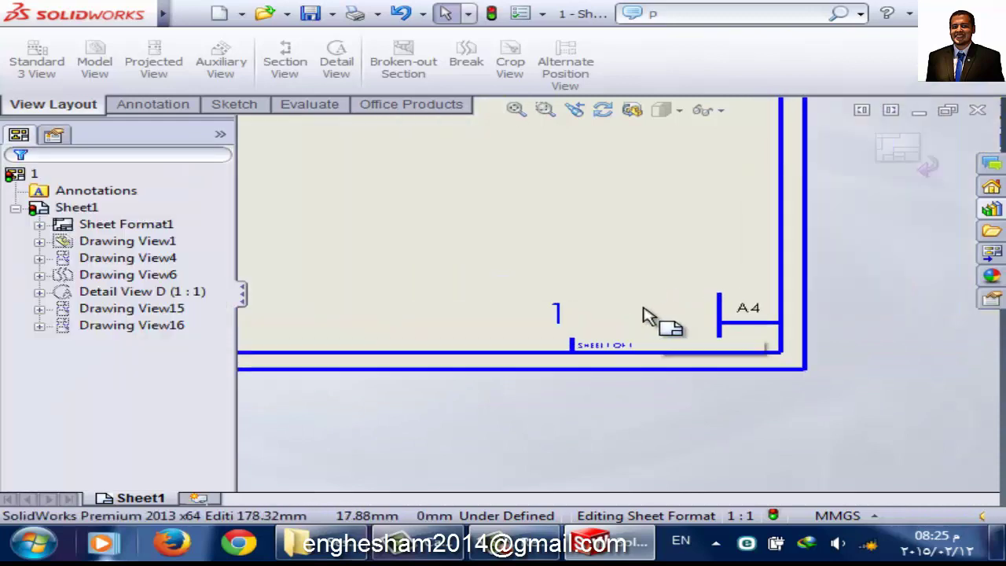
scroll(535, 322, down, 1)
click(517, 318)
key(Delete)
click(552, 362)
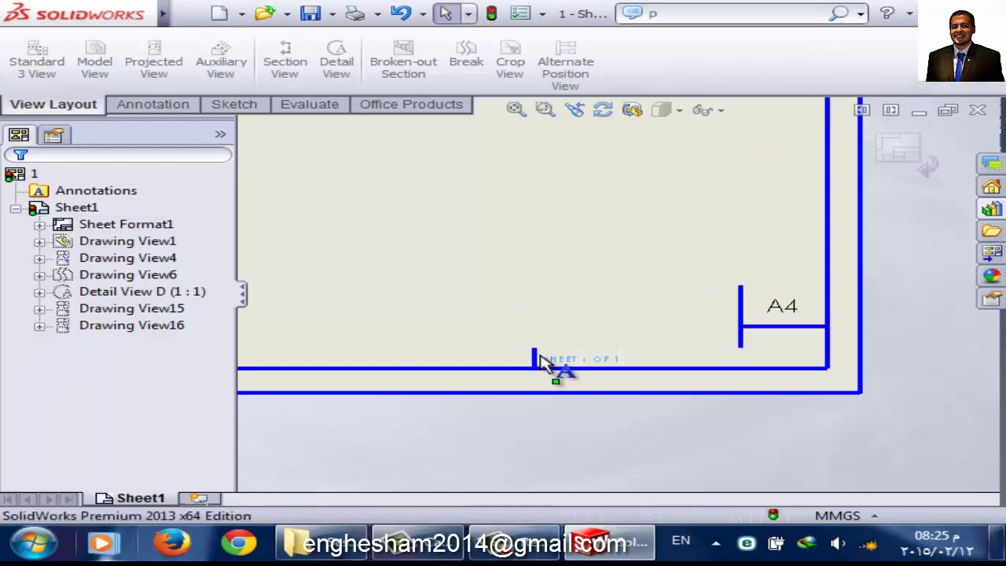
key(Delete)
- Delete the short vertical line and the lines beside and under the A4 label
click(532, 360)
key(Delete)
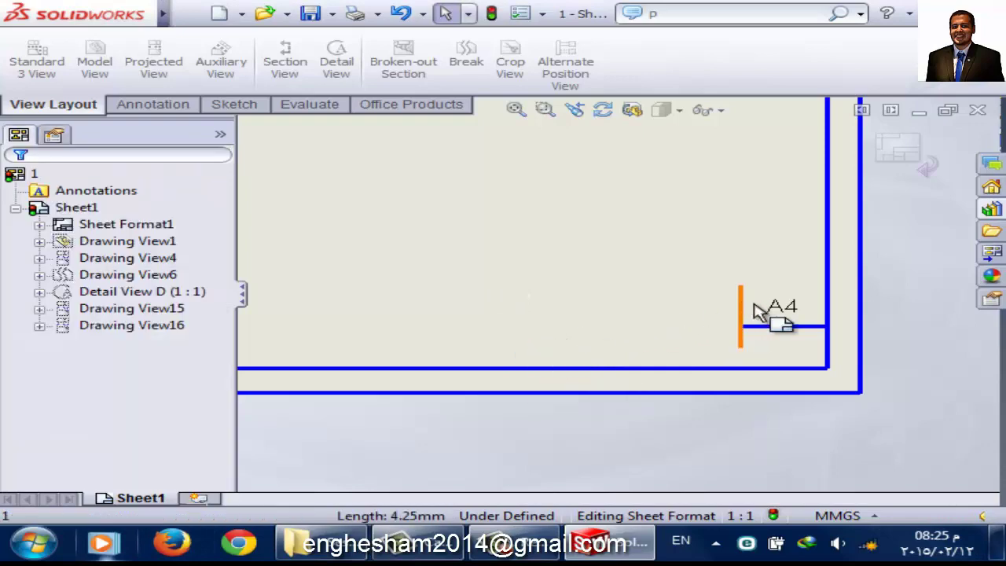
click(739, 316)
key(Delete)
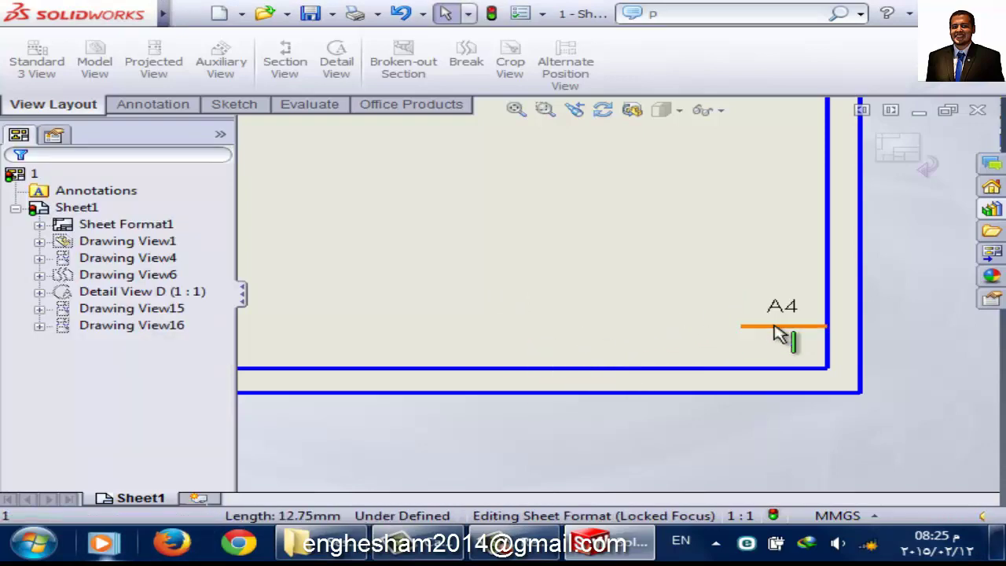
click(775, 327)
key(Delete)
scroll(687, 336, up, 2)
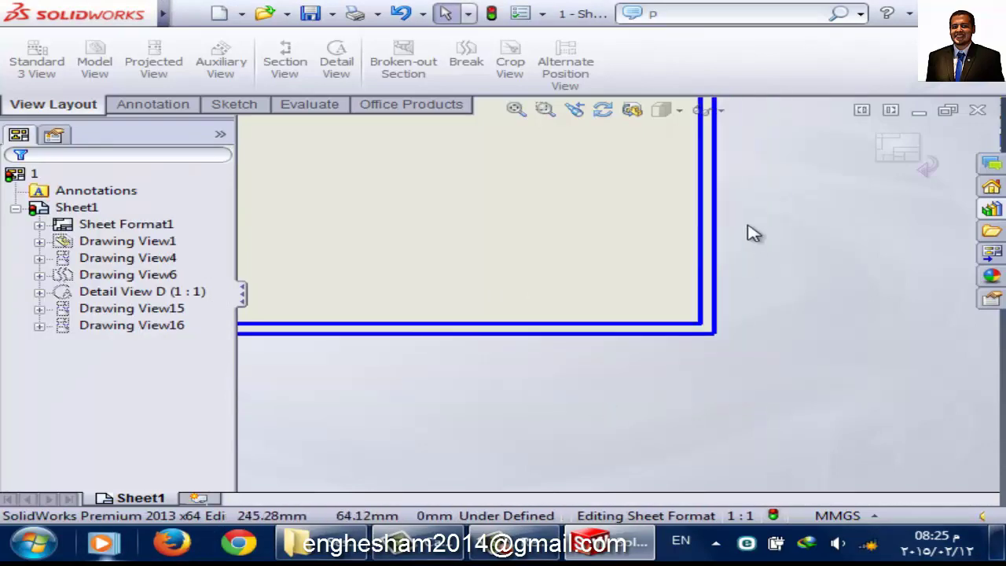
scroll(752, 232, up, 5)
scroll(660, 227, down, 2)
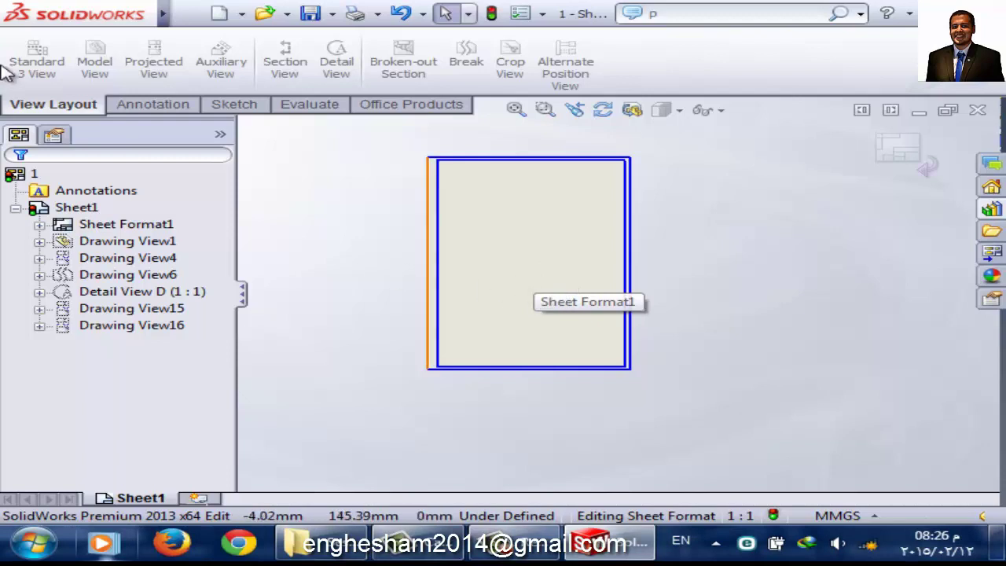
- Draw a horizontal and a vertical line boxing off the sheet format's lower-right corner
click(230, 104)
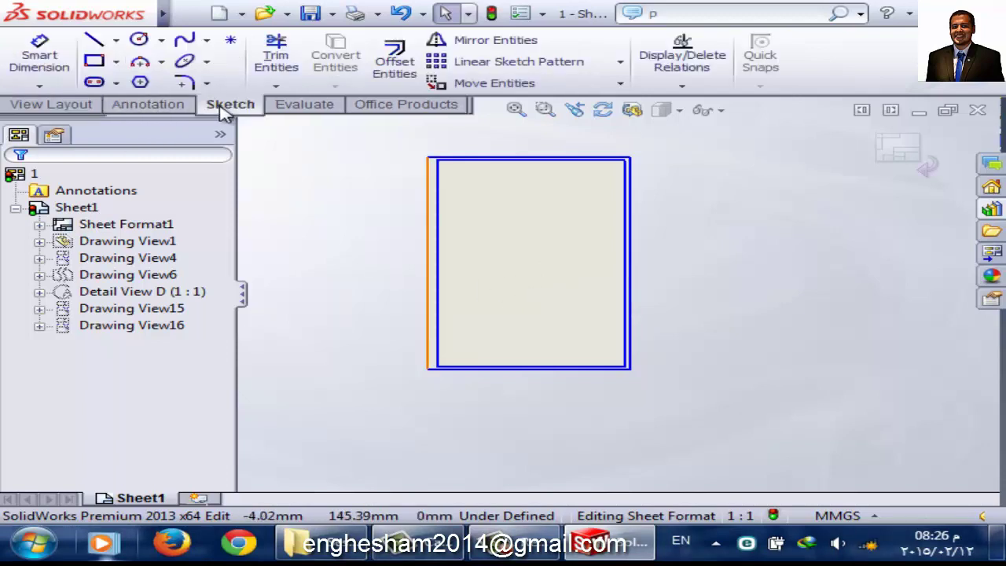
click(95, 40)
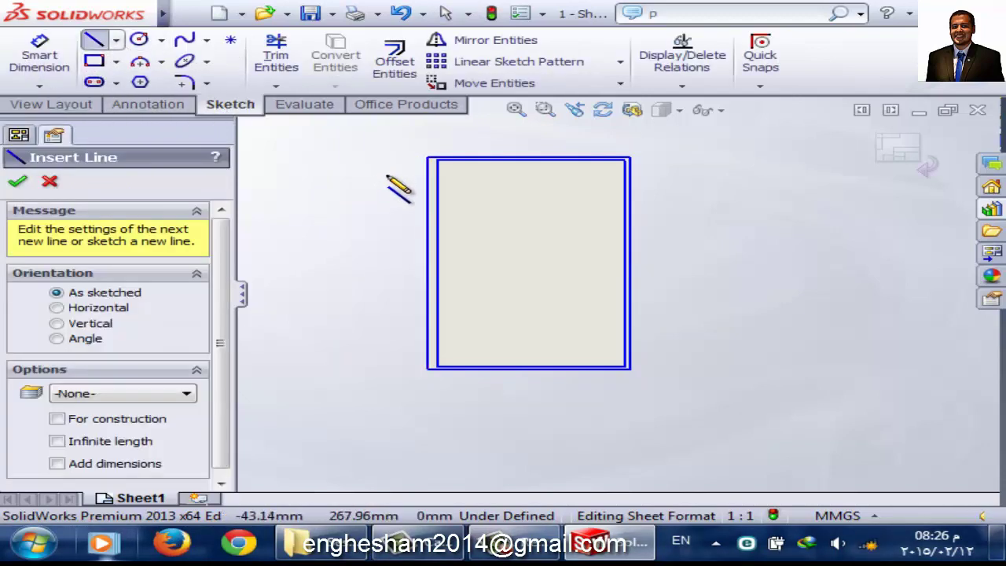
scroll(651, 332, down, 3)
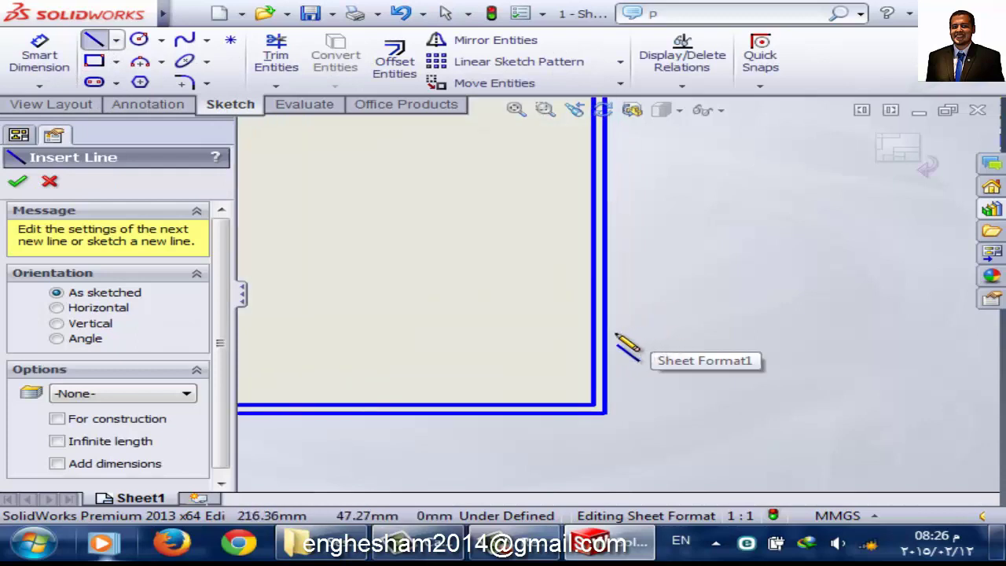
click(594, 158)
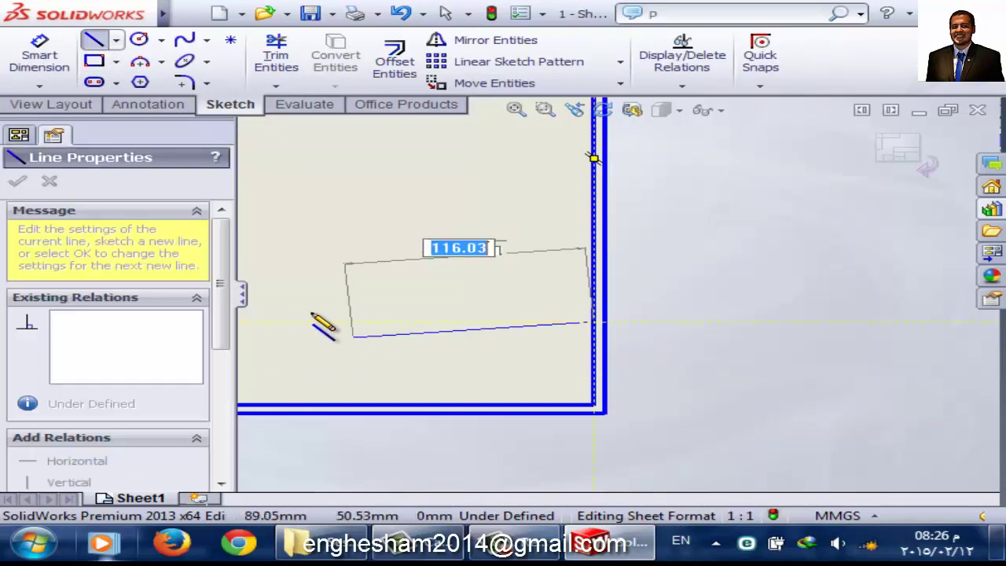
click(315, 322)
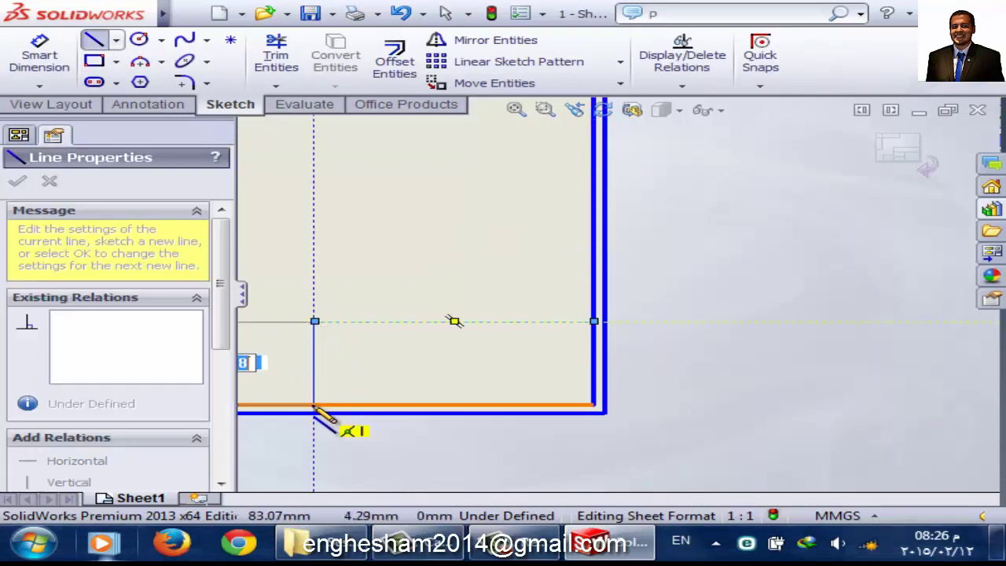
click(315, 406)
key(Escape)
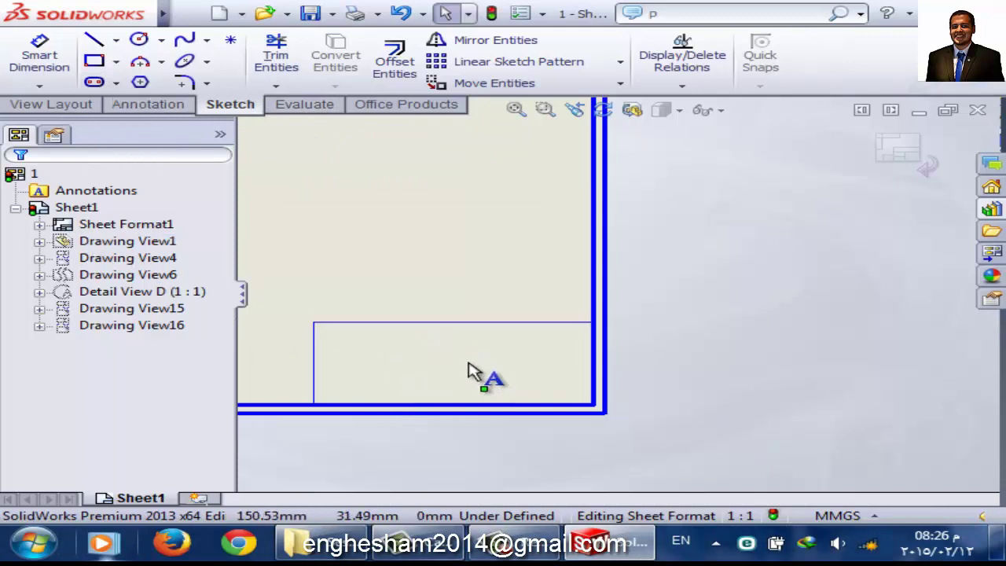
key(z)
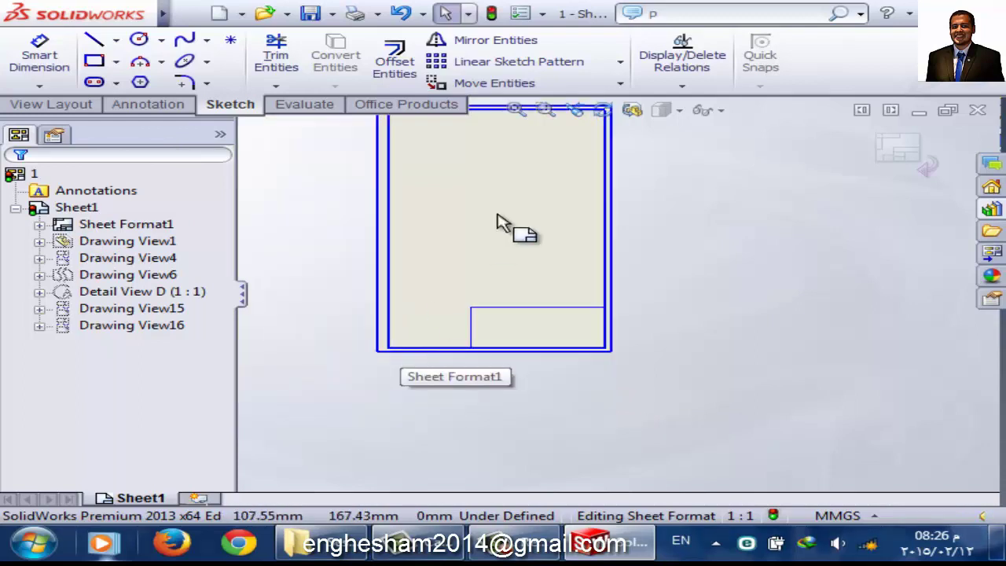
key(f)
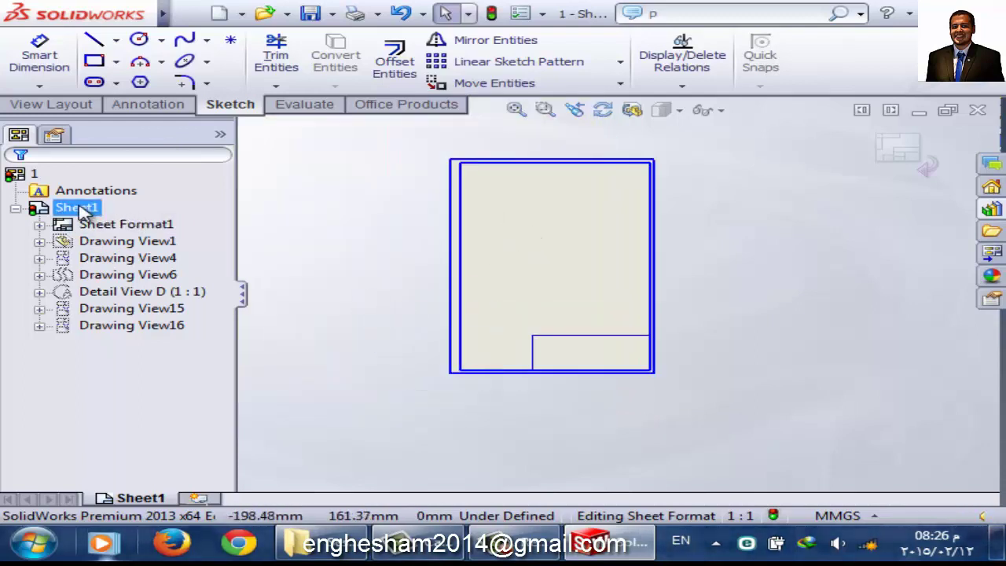
right_click(81, 213)
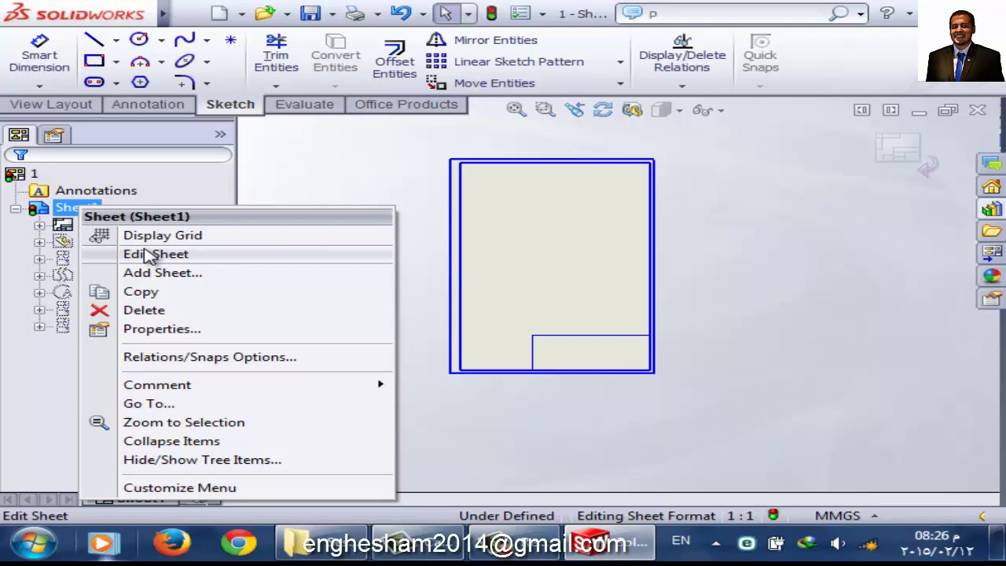
- Choose Edit Sheet to show the drawing views again, then bring up the Annotation tools
click(148, 255)
scroll(568, 353, down, 2)
scroll(613, 352, down, 2)
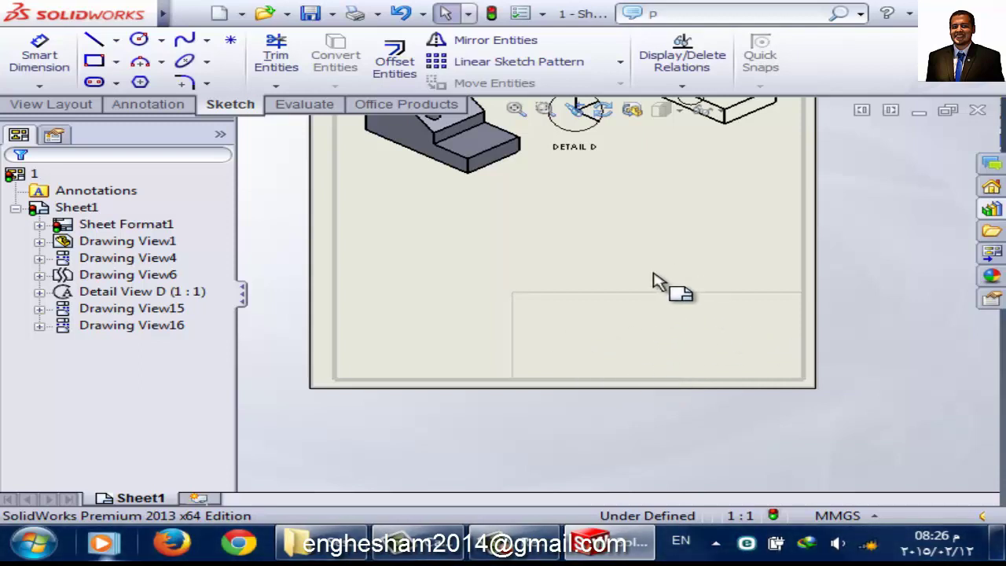
scroll(658, 283, up, 4)
scroll(663, 281, down, 1)
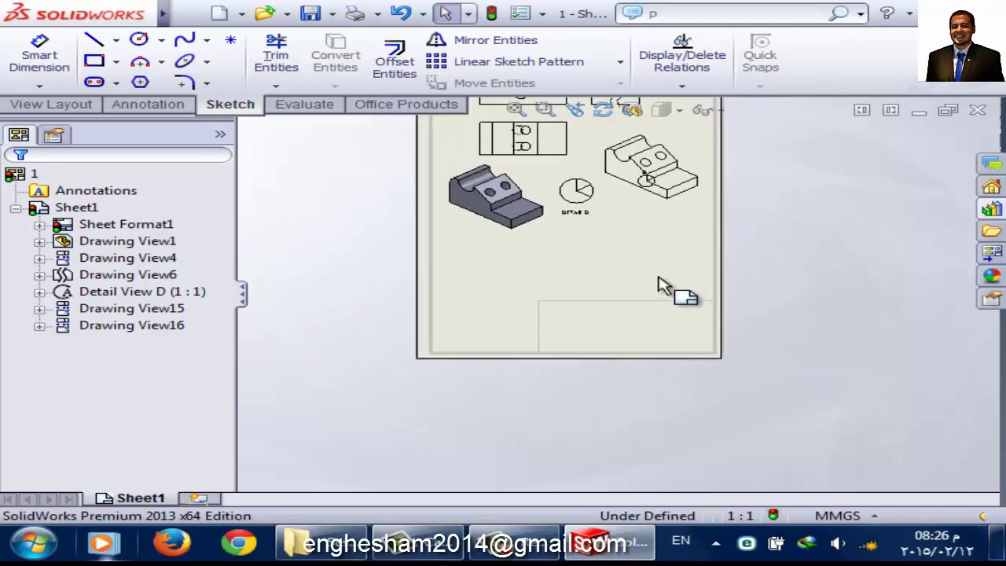
click(161, 108)
- Try placing notes in the title area, cancel them, and reposition the sheet in view
click(268, 55)
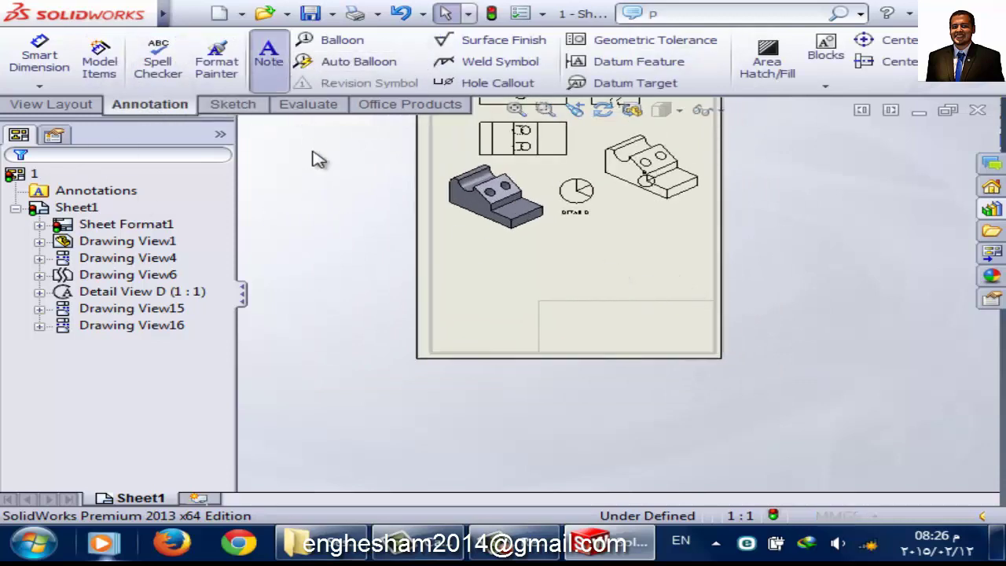
click(562, 318)
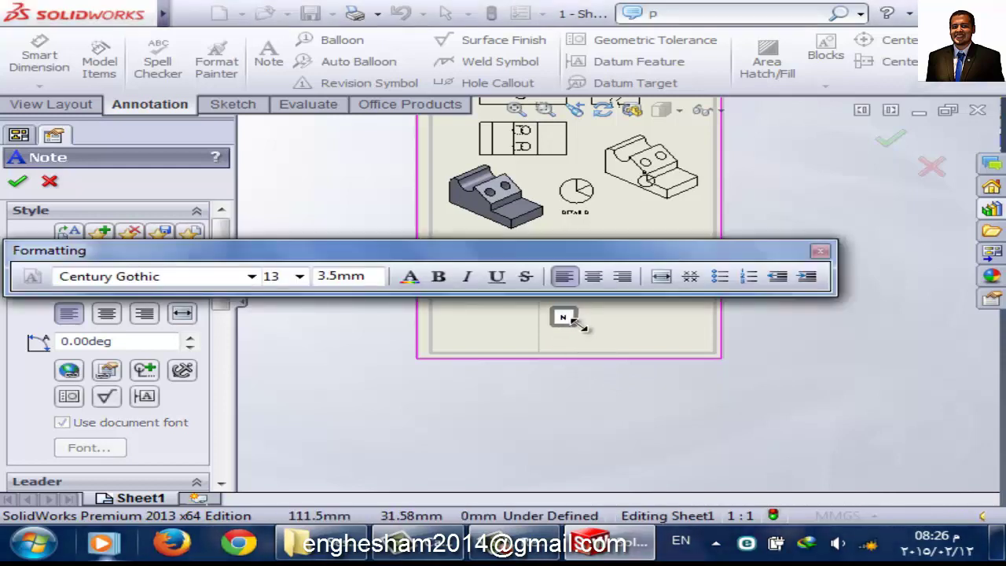
click(470, 331)
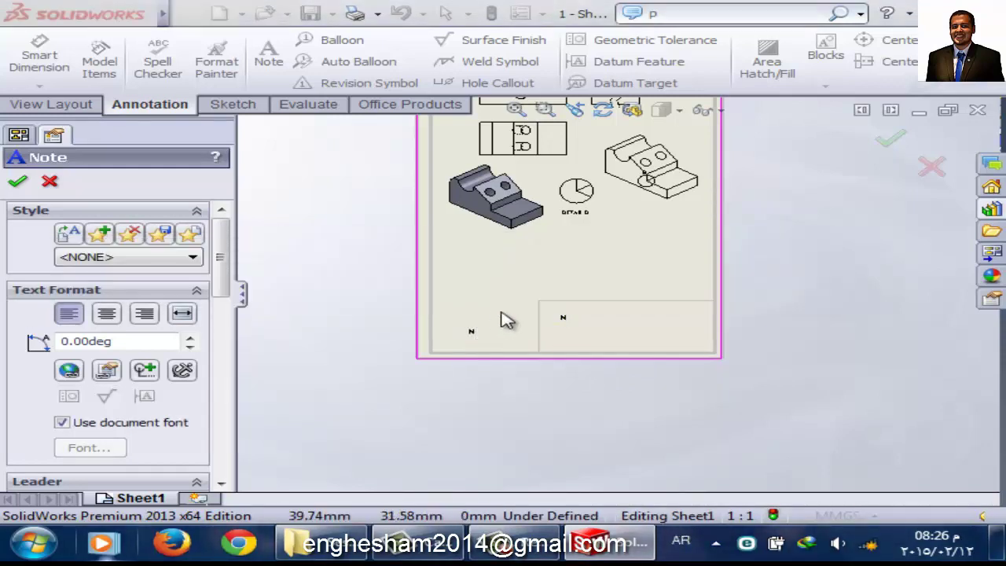
scroll(566, 340, down, 2)
scroll(618, 342, down, 2)
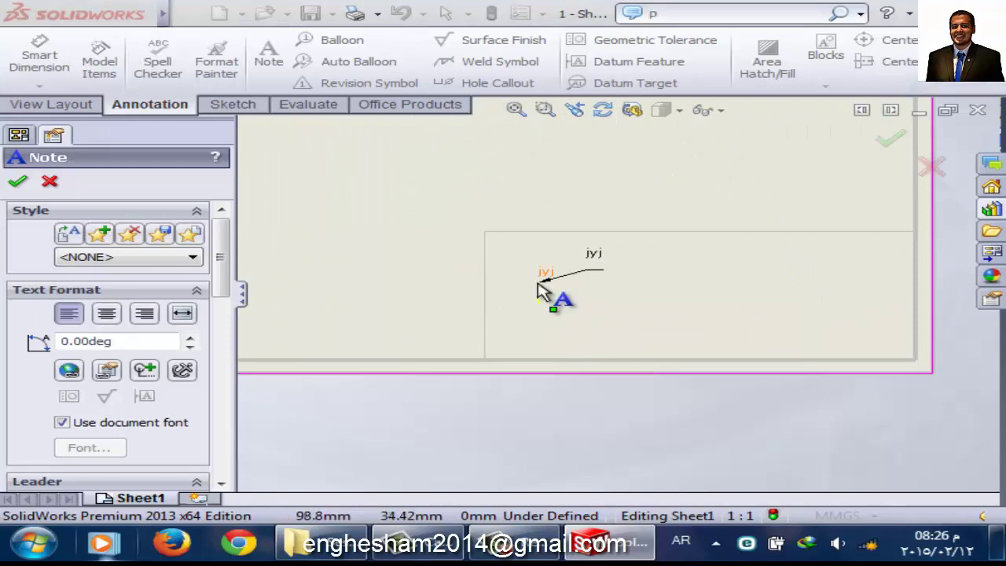
key(Escape)
scroll(515, 297, up, 2)
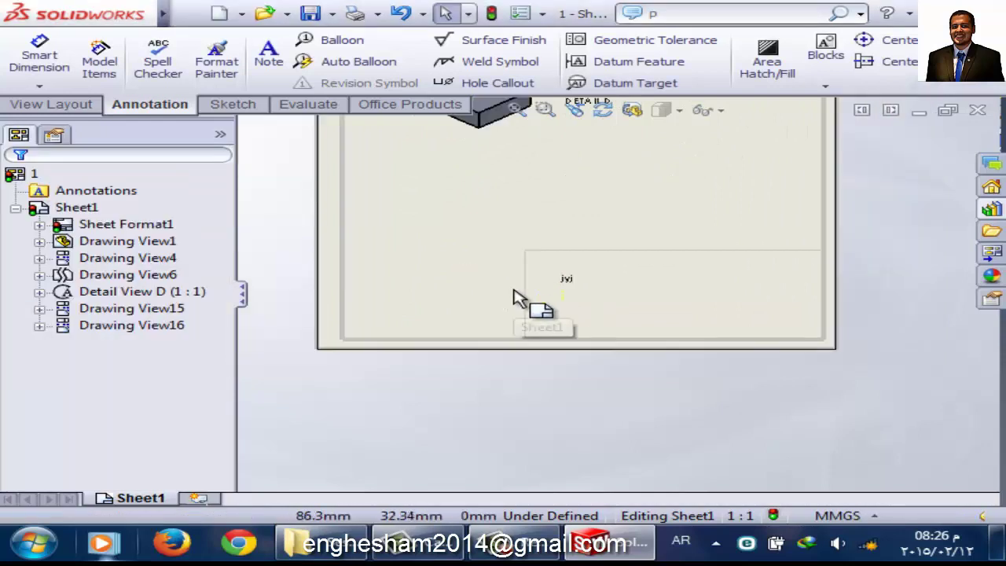
scroll(515, 297, up, 3)
scroll(597, 259, down, 1)
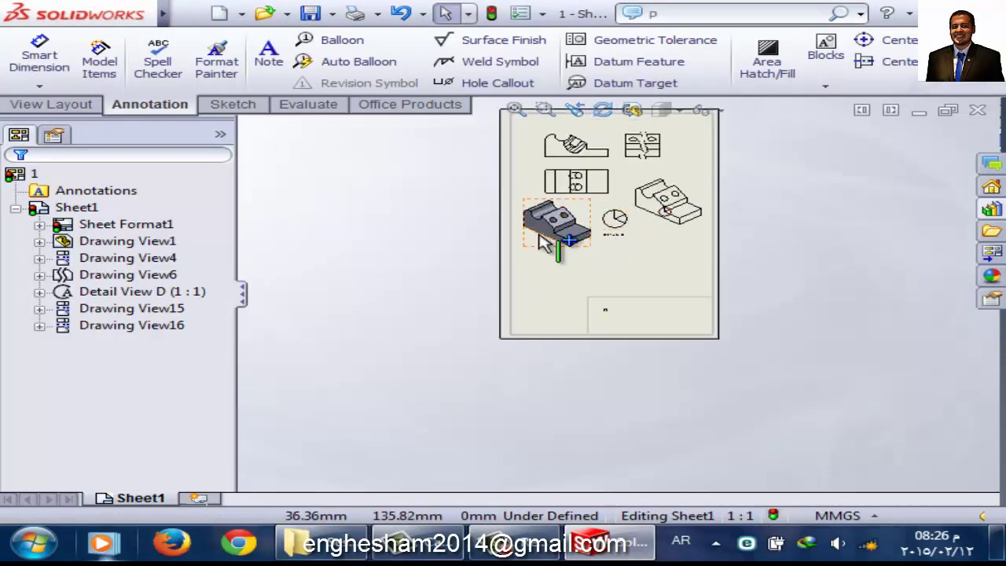
ctrl+middle_drag(543, 243, 547, 304)
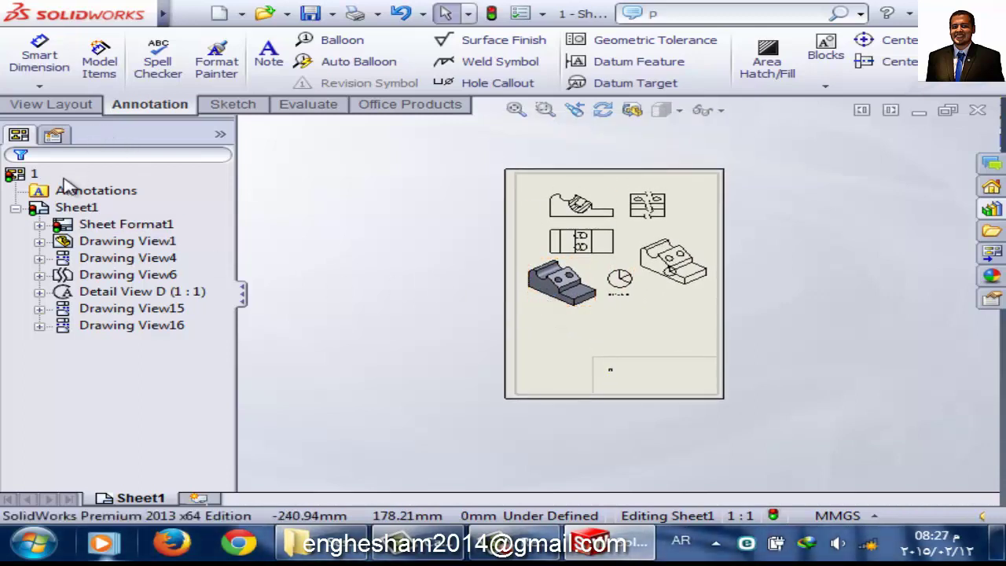
click(83, 276)
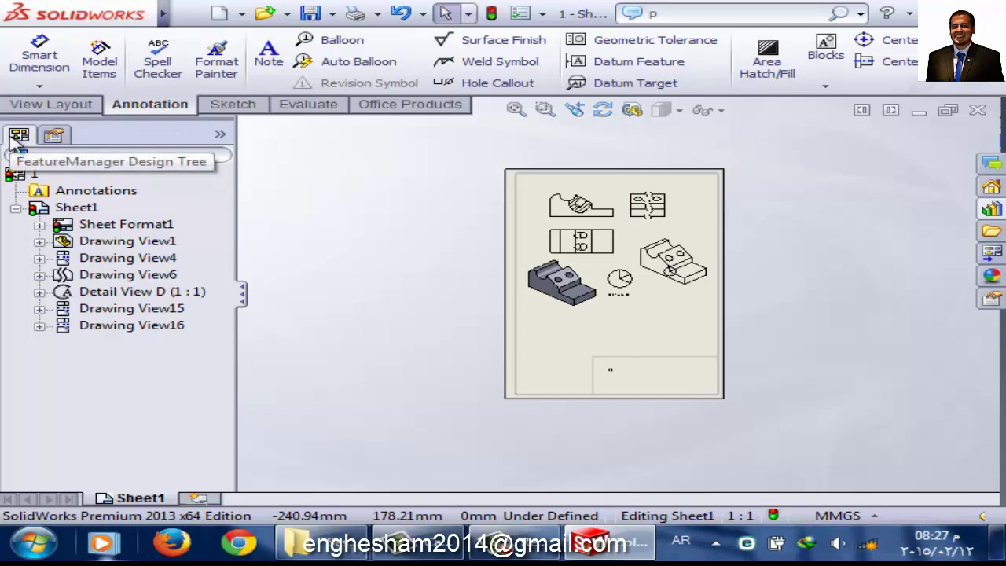
scroll(660, 379, down, 2)
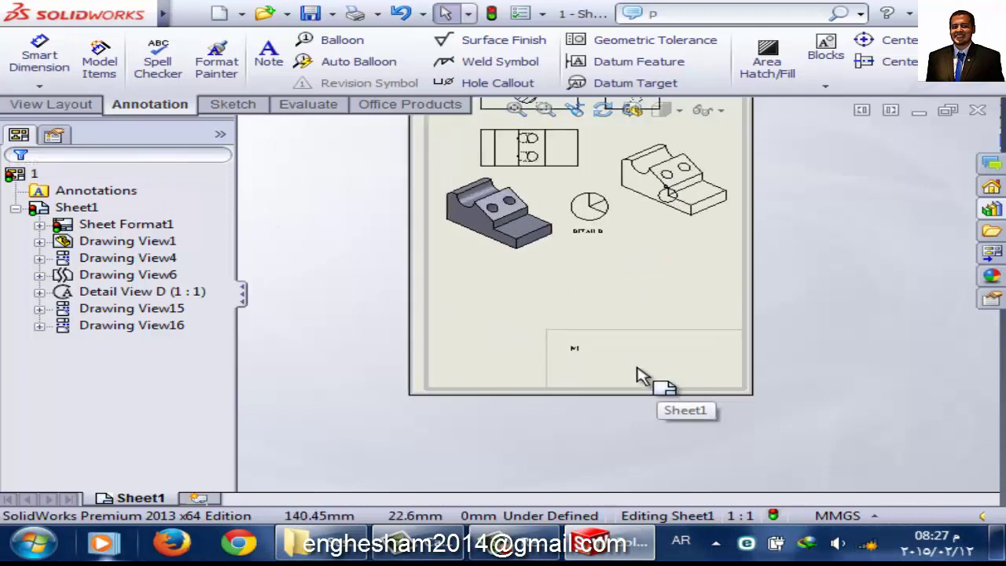
scroll(643, 376, down, 1)
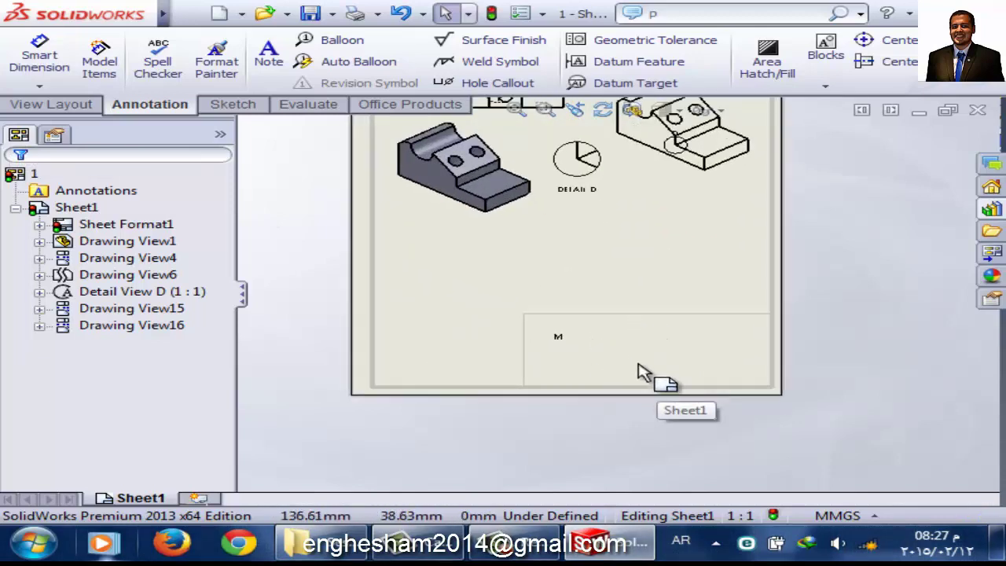
- Add a note reading 'M' inside the new lower-right corner box
click(268, 55)
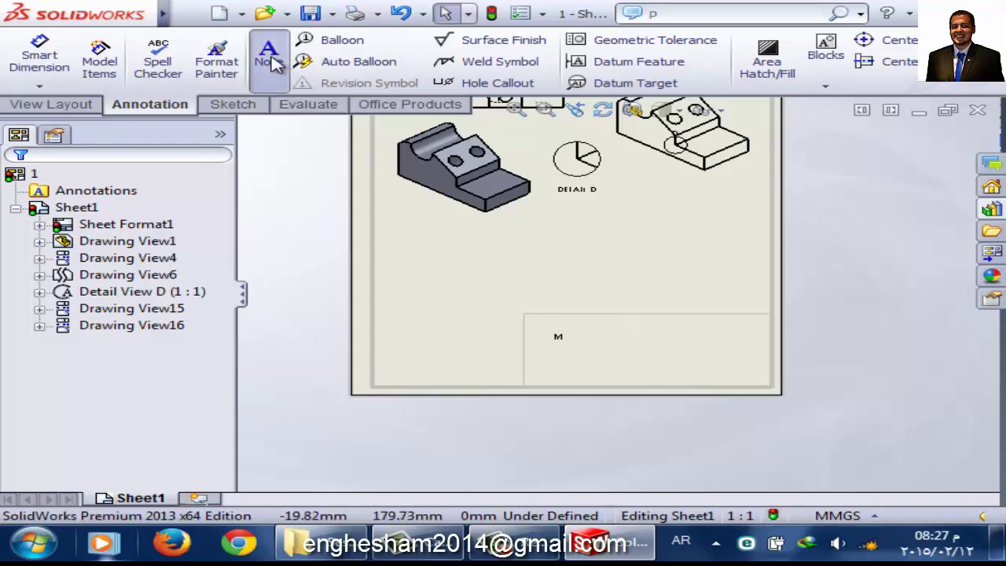
click(539, 329)
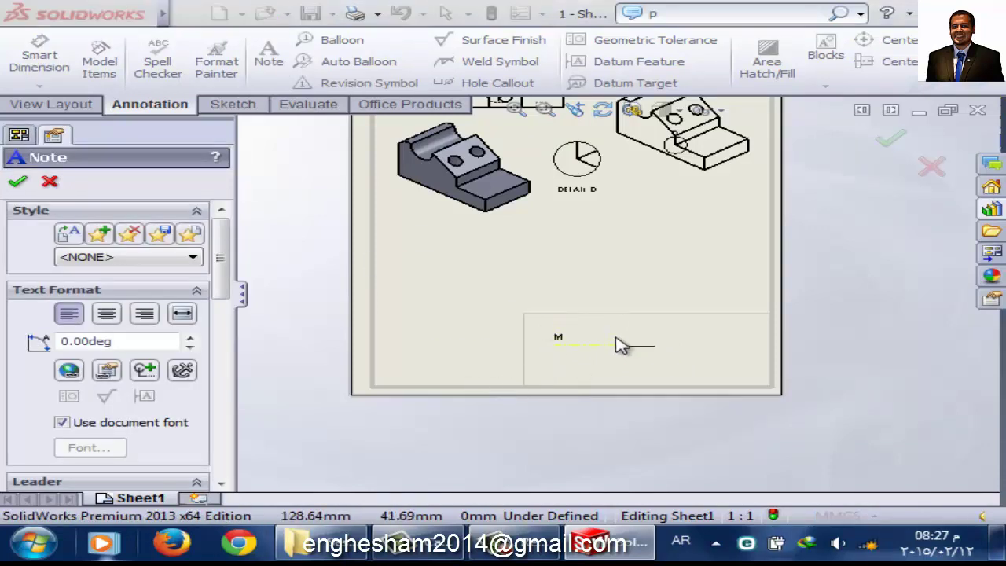
click(560, 366)
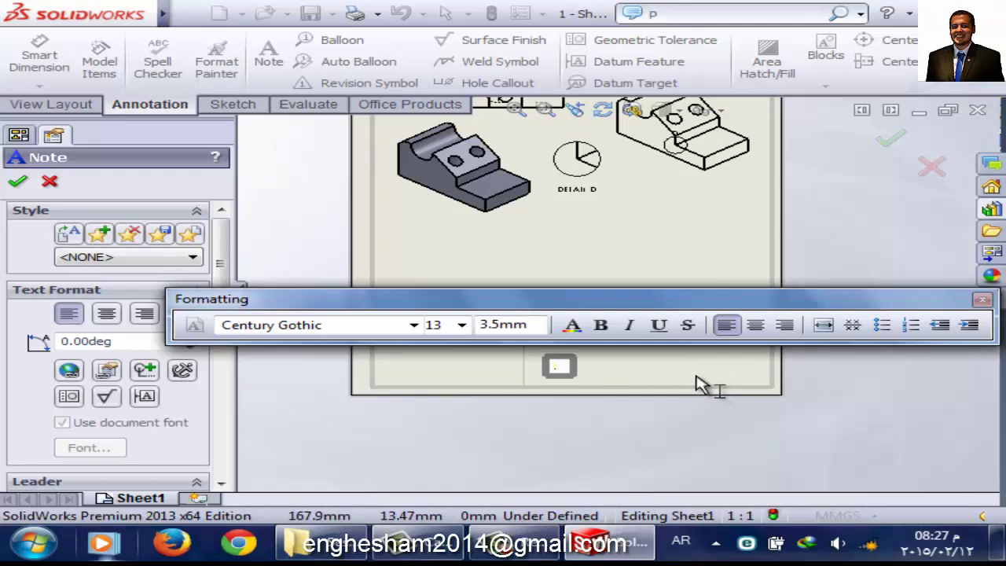
click(700, 382)
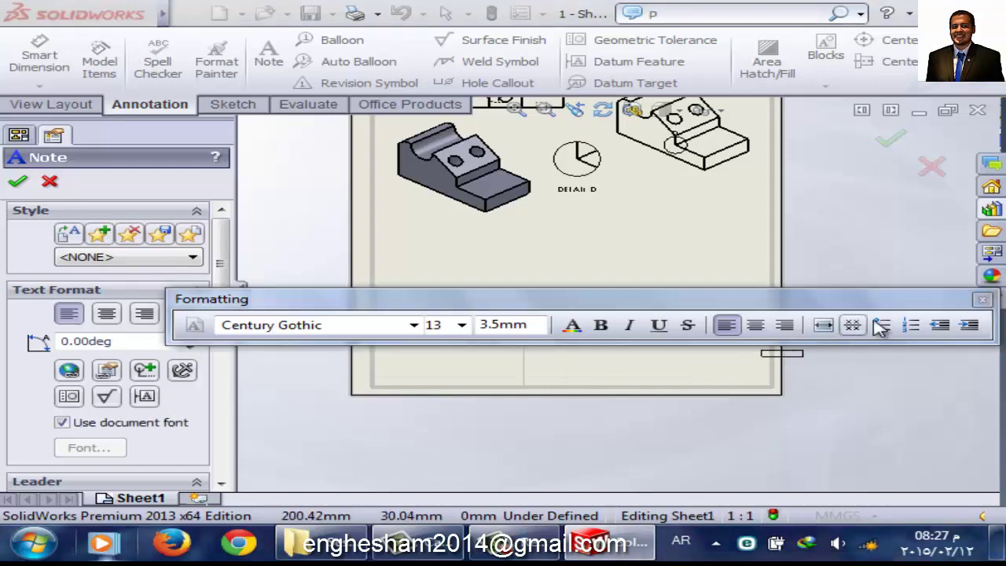
click(982, 301)
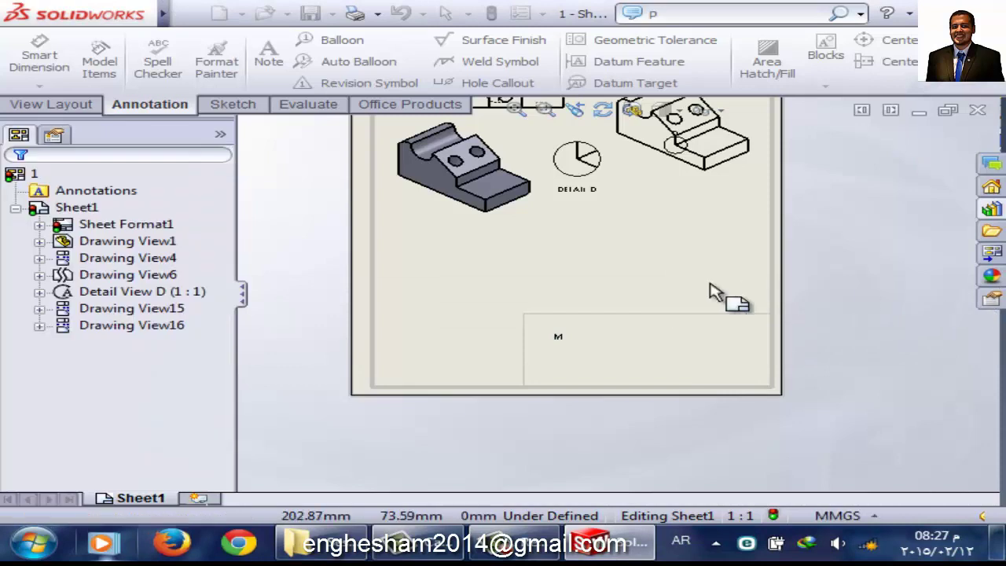
- Reopen the sheet format for editing and draw the first vertical line across the title box
right_click(76, 207)
click(195, 256)
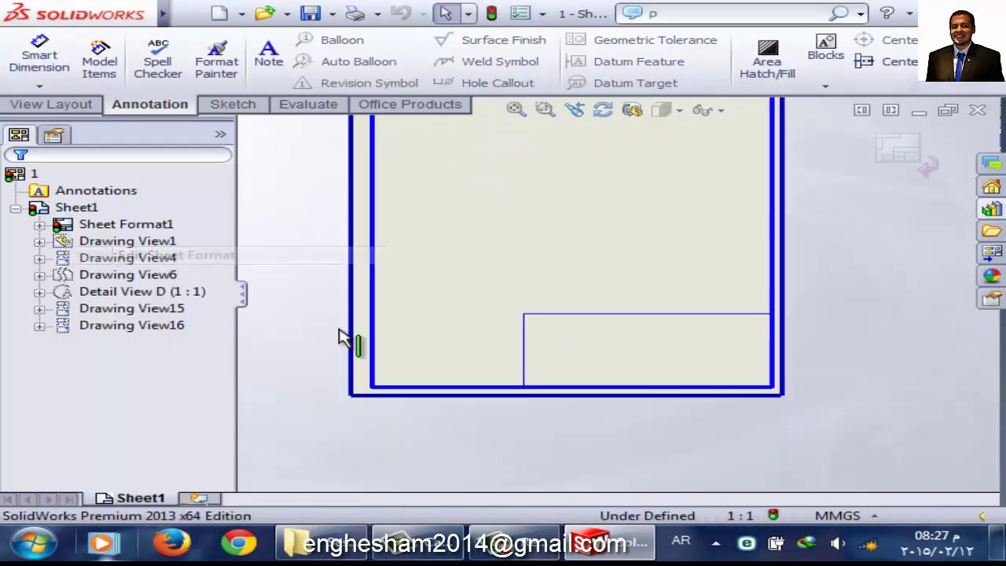
click(236, 105)
click(94, 39)
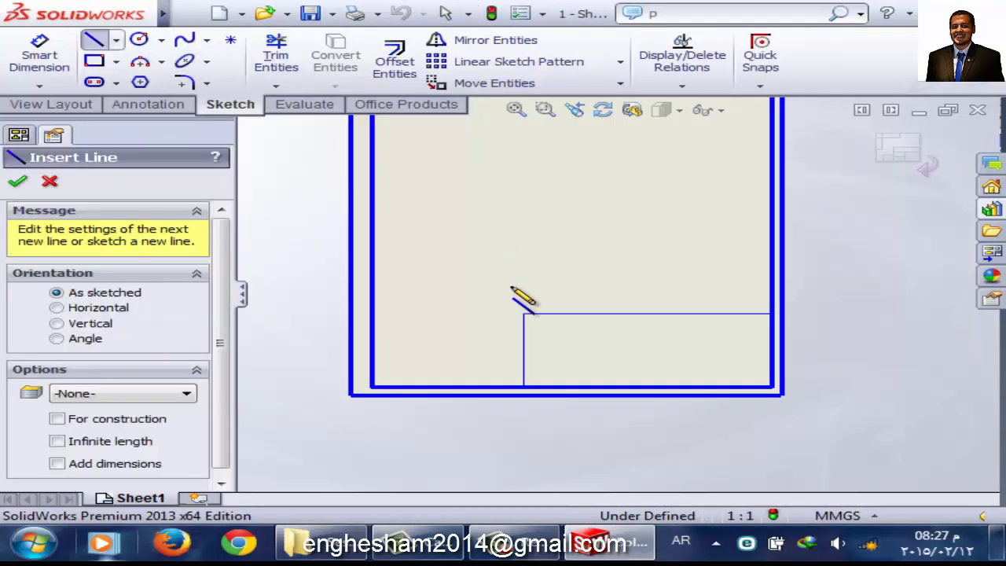
scroll(669, 363, down, 2)
click(500, 281)
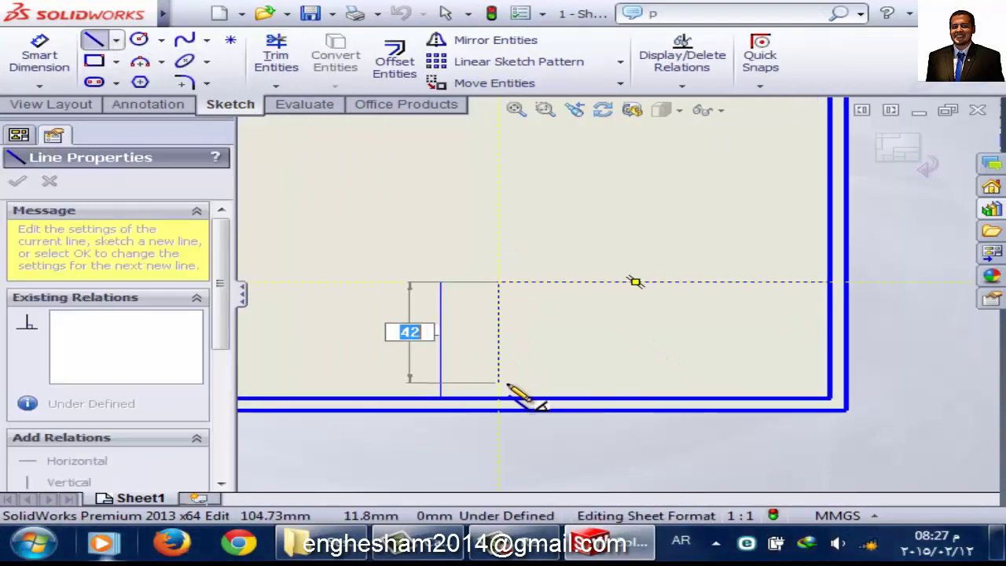
click(500, 398)
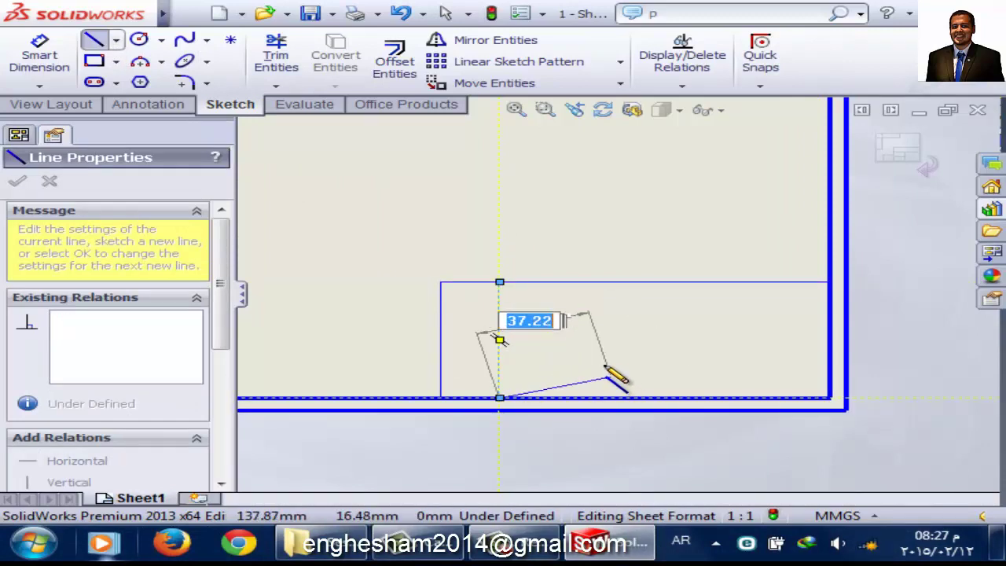
key(Escape)
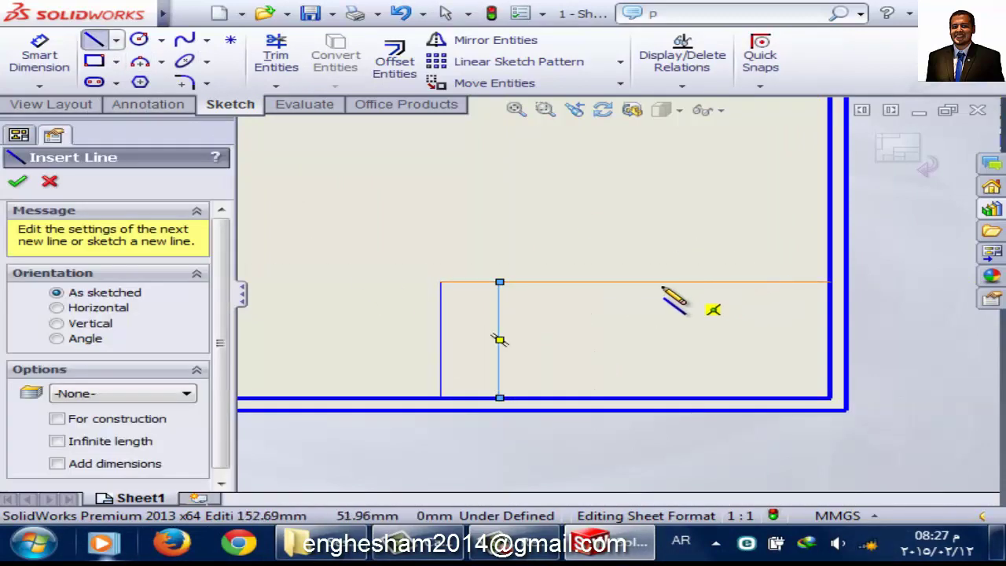
- Draw a second vertical line and a horizontal line, making six title-block cells
click(649, 281)
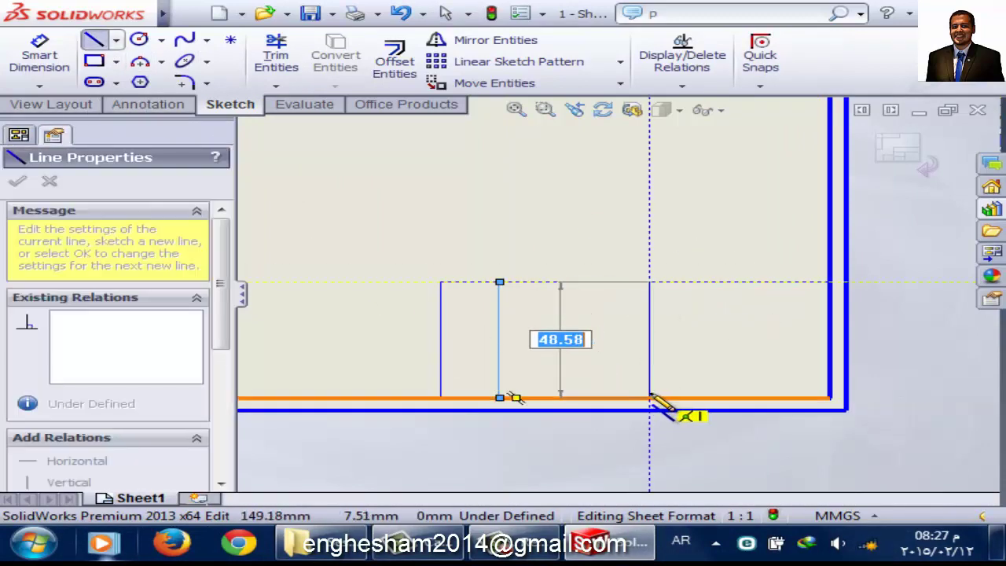
click(649, 397)
key(Escape)
click(95, 41)
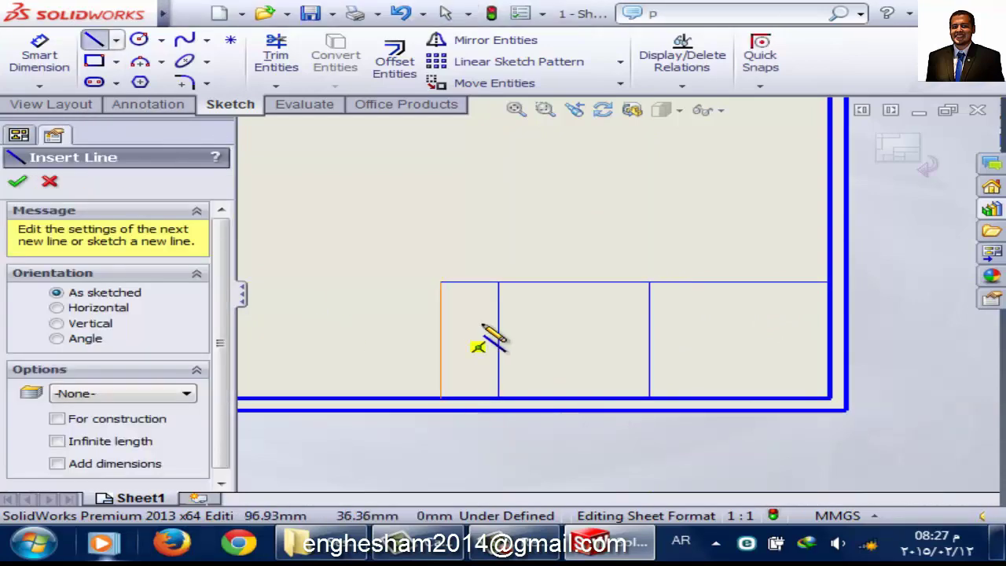
click(440, 339)
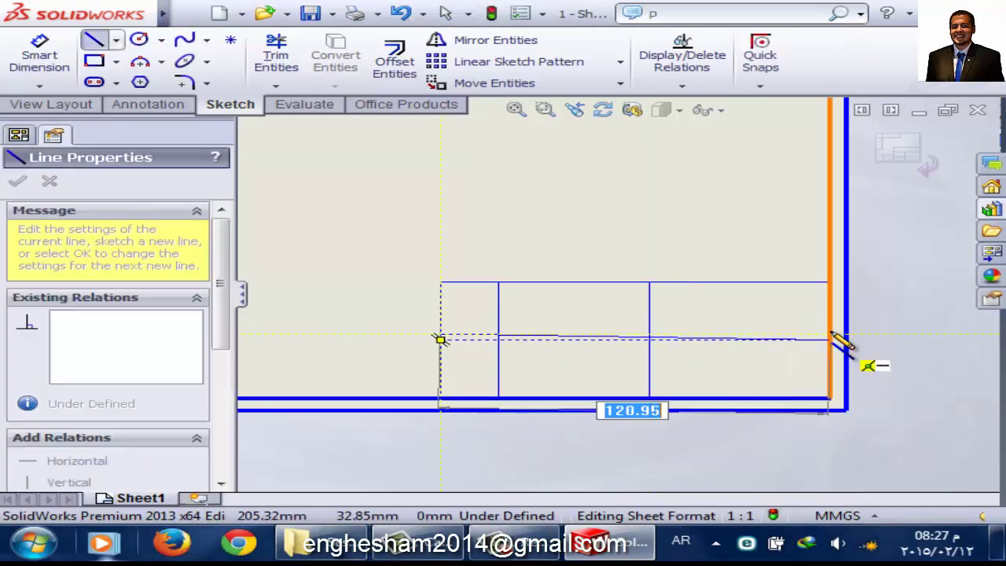
click(826, 335)
key(Escape)
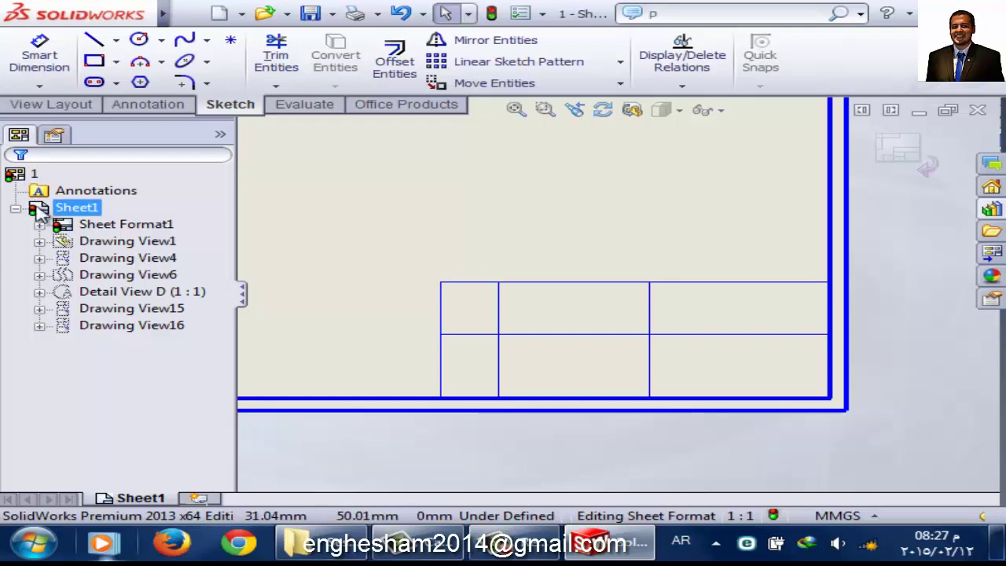
- Return to editing Sheet1 and cancel a stray note placement
right_click(77, 209)
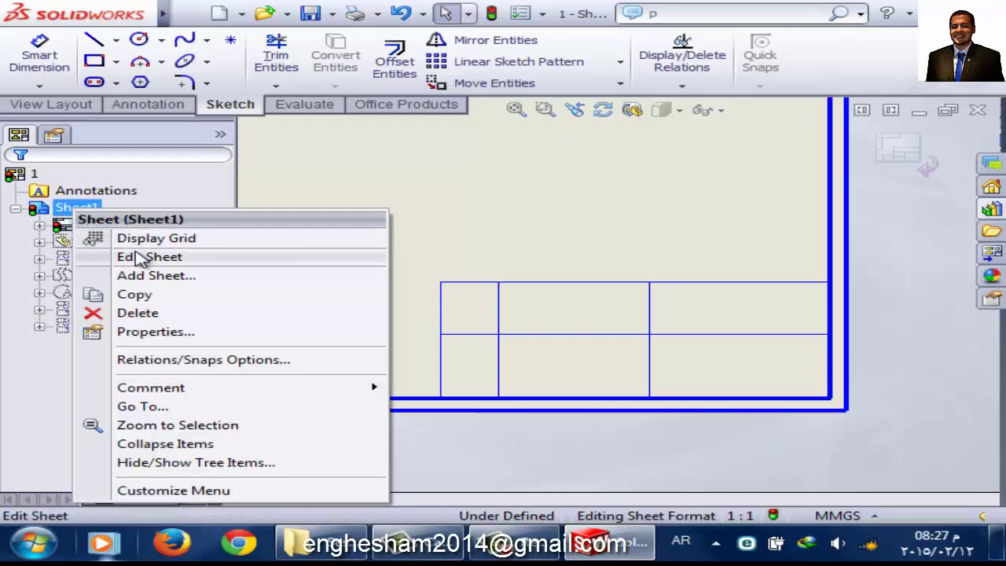
click(135, 257)
scroll(531, 244, up, 2)
scroll(635, 291, down, 2)
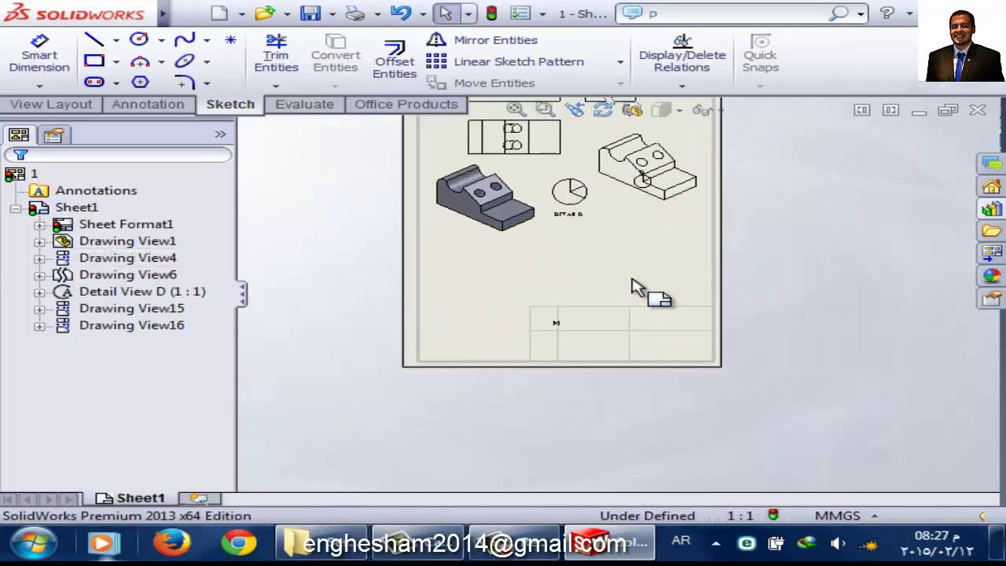
scroll(638, 293, down, 1)
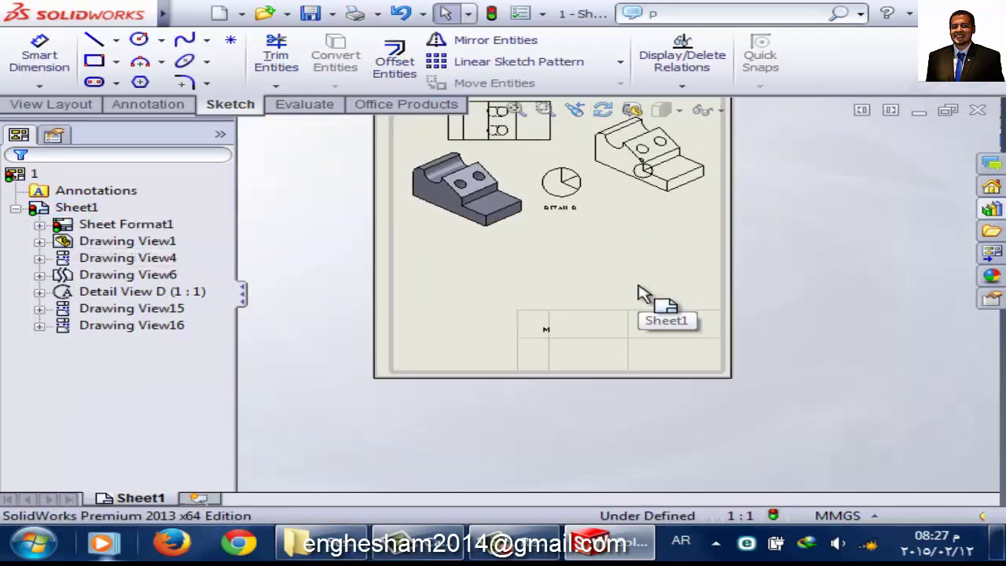
click(549, 340)
key(Escape)
scroll(595, 324, down, 1)
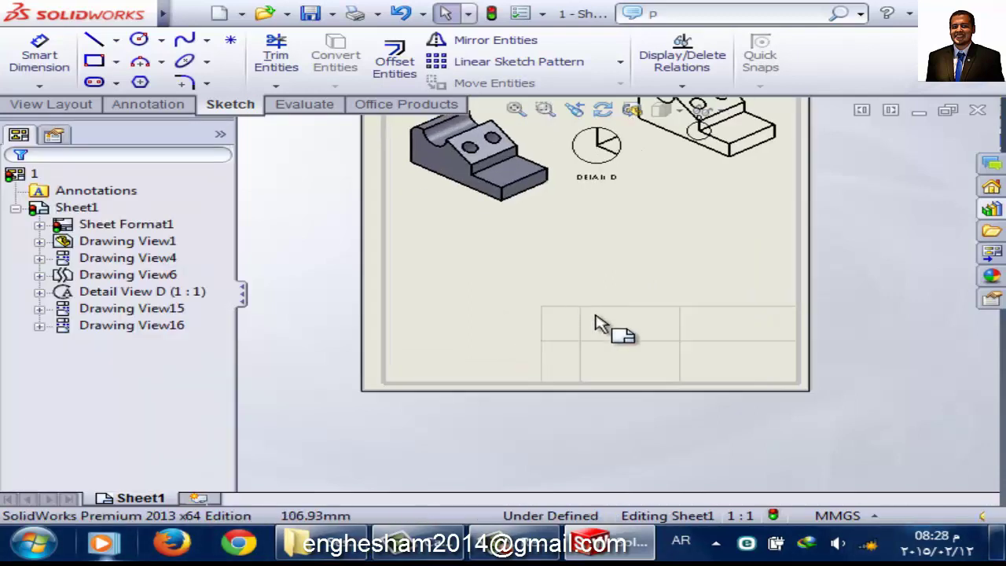
- Add a note reading 'hello' in the title block's upper middle cell
click(149, 105)
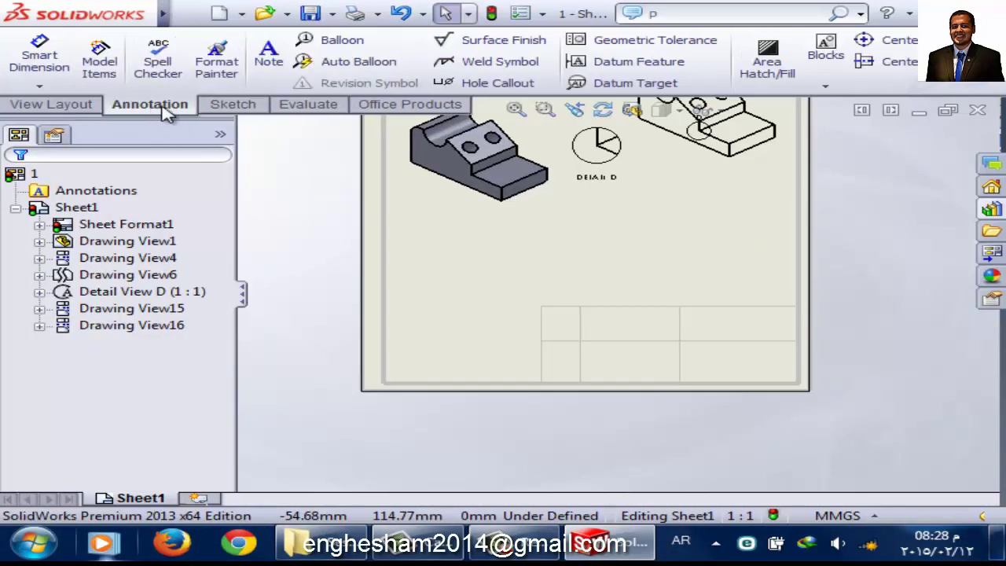
click(269, 63)
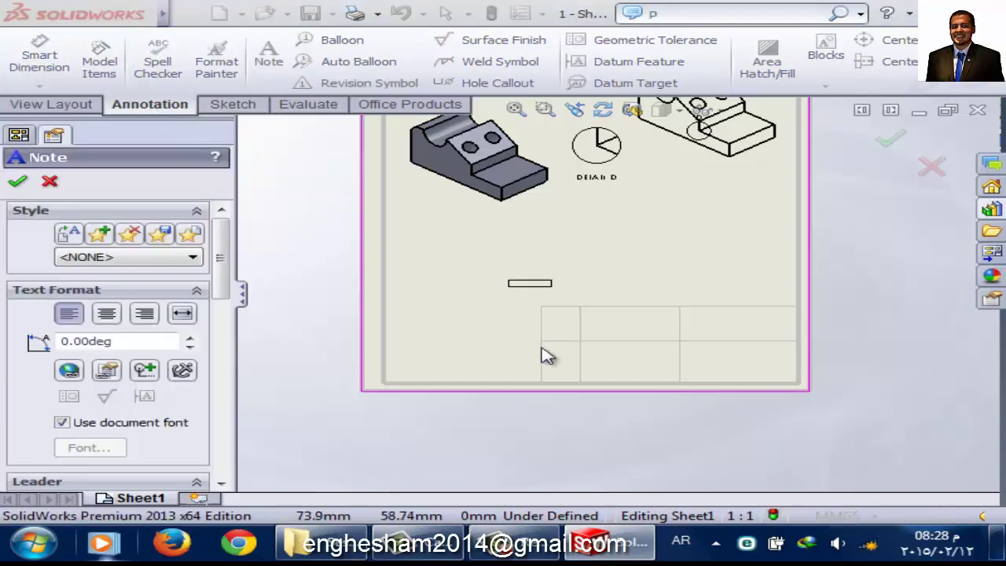
scroll(545, 353, down, 2)
scroll(561, 341, down, 2)
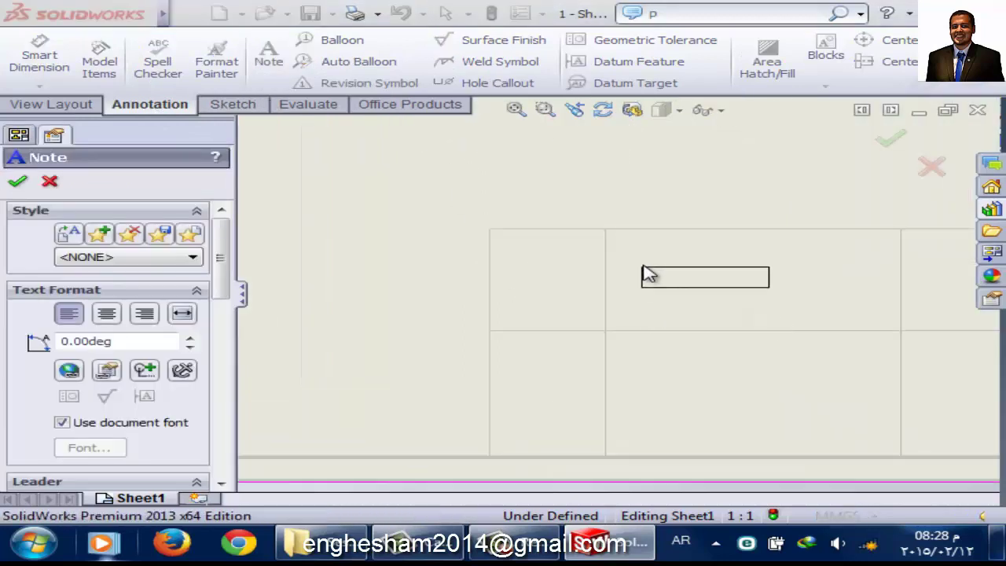
click(646, 272)
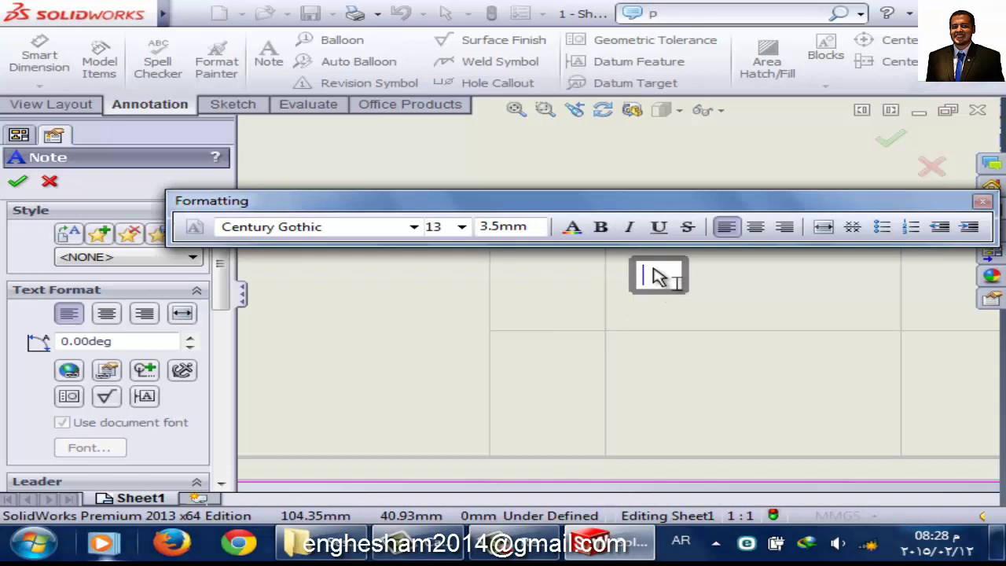
text(اشهمة)
key(BackSpace)
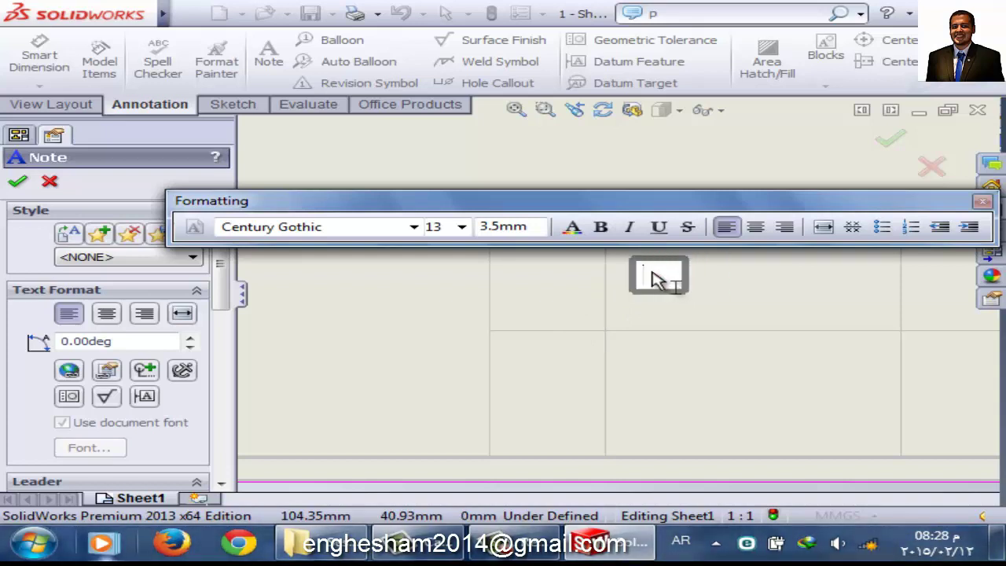
text(llo)
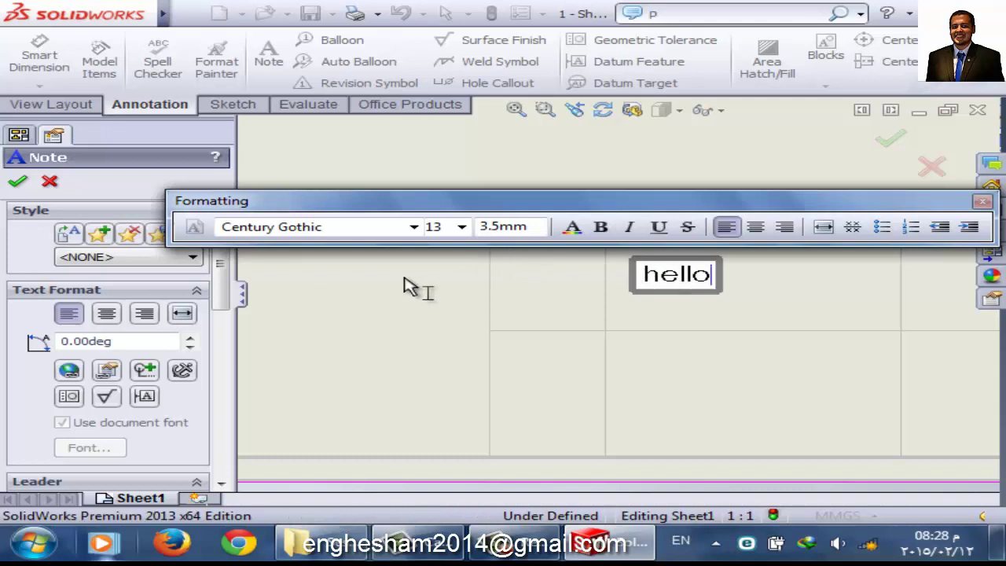
click(369, 293)
scroll(494, 265, up, 3)
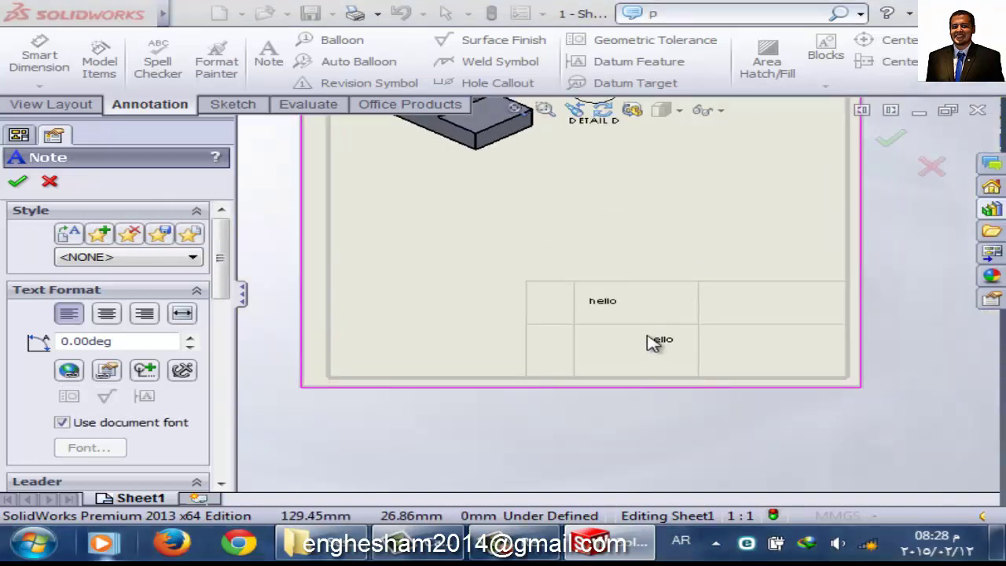
key(Escape)
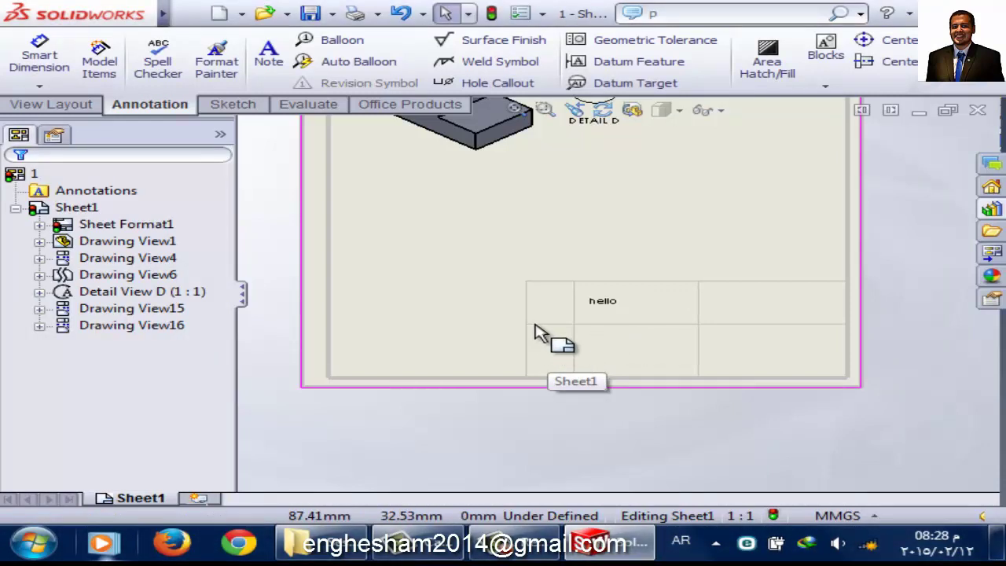
scroll(539, 325, up, 2)
scroll(602, 162, up, 2)
scroll(580, 191, up, 2)
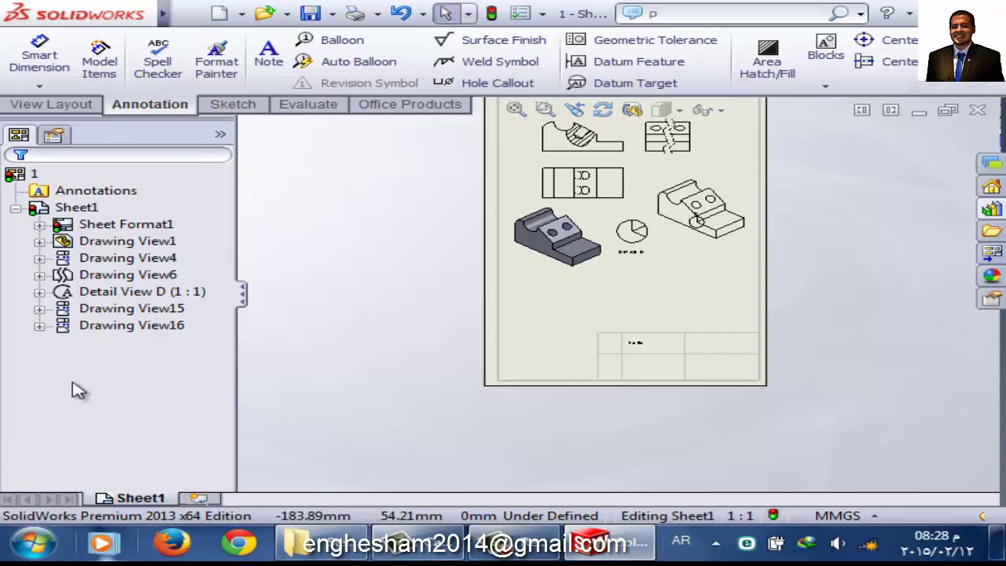
click(35, 175)
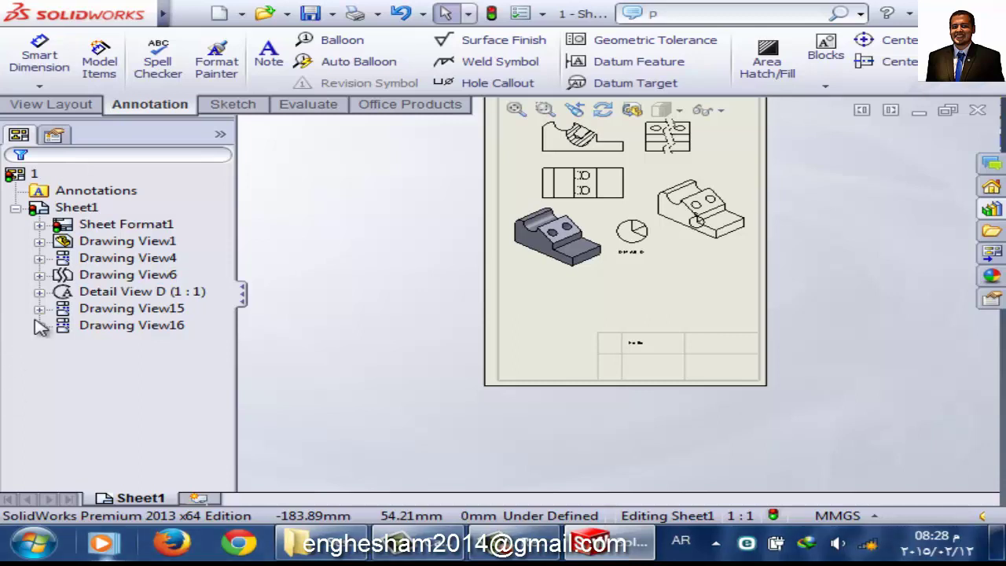
click(86, 296)
key(Escape)
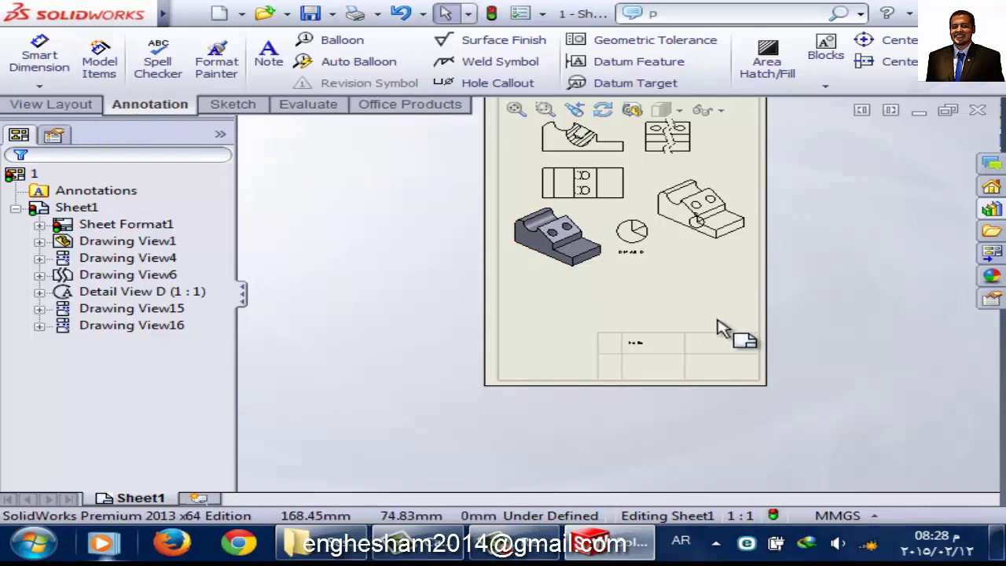
scroll(753, 352, down, 1)
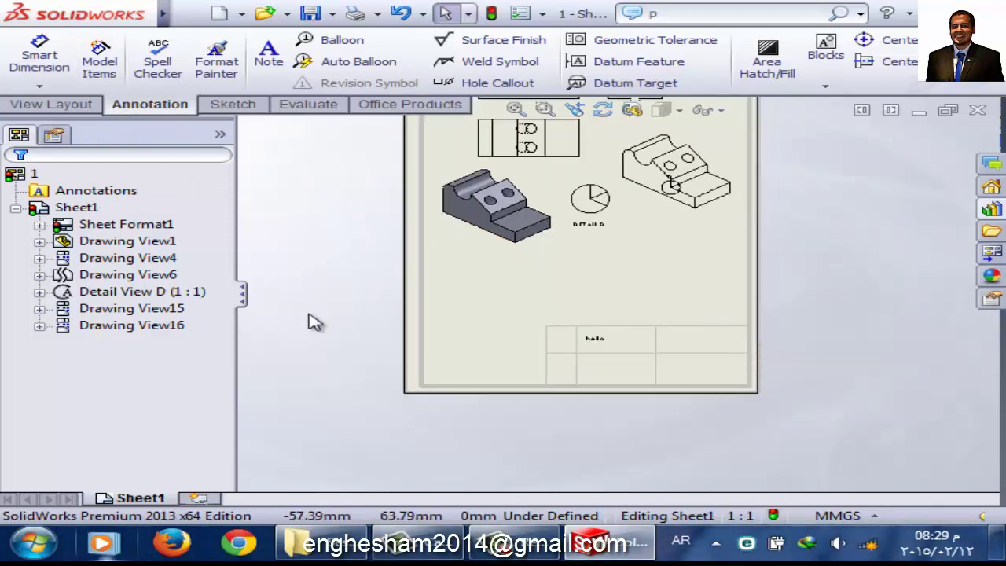
scroll(437, 299, up, 2)
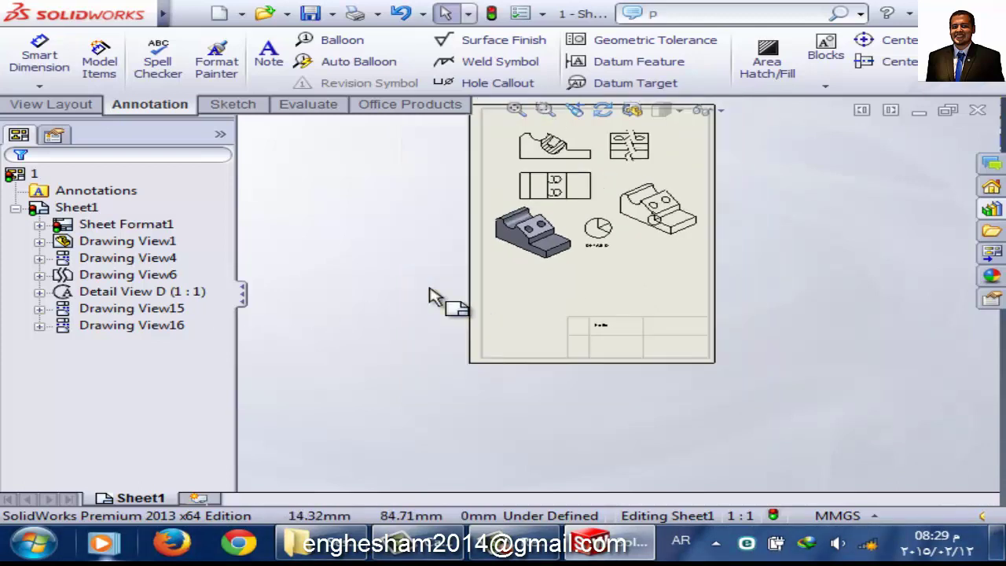
scroll(434, 293, up, 1)
scroll(472, 279, up, 1)
scroll(682, 208, down, 2)
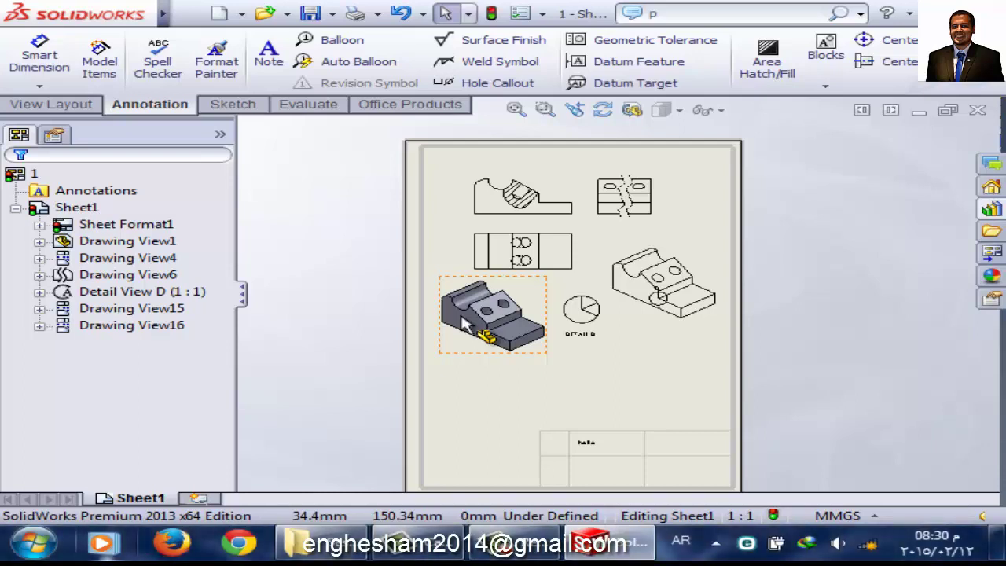
click(387, 196)
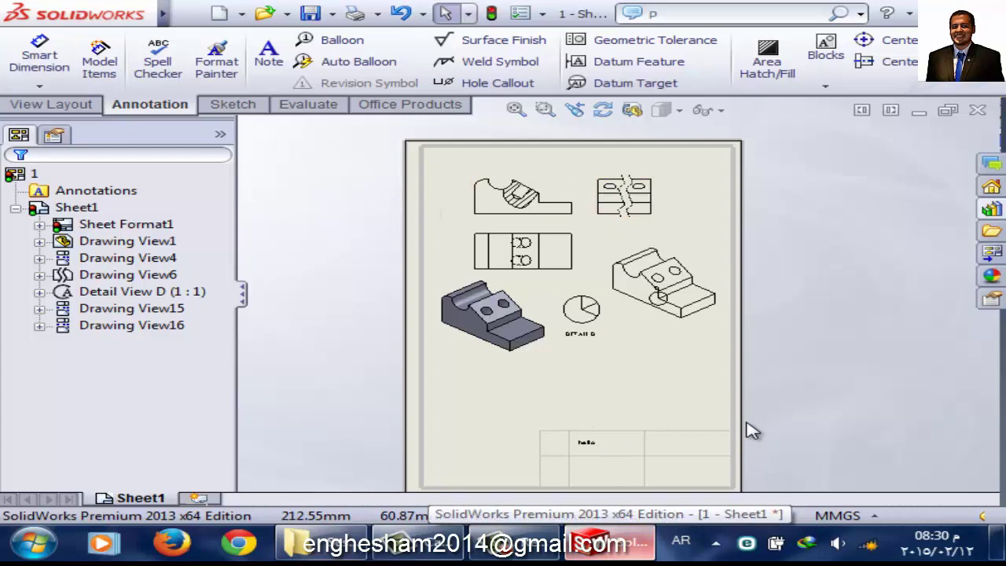
scroll(766, 401, up, 2)
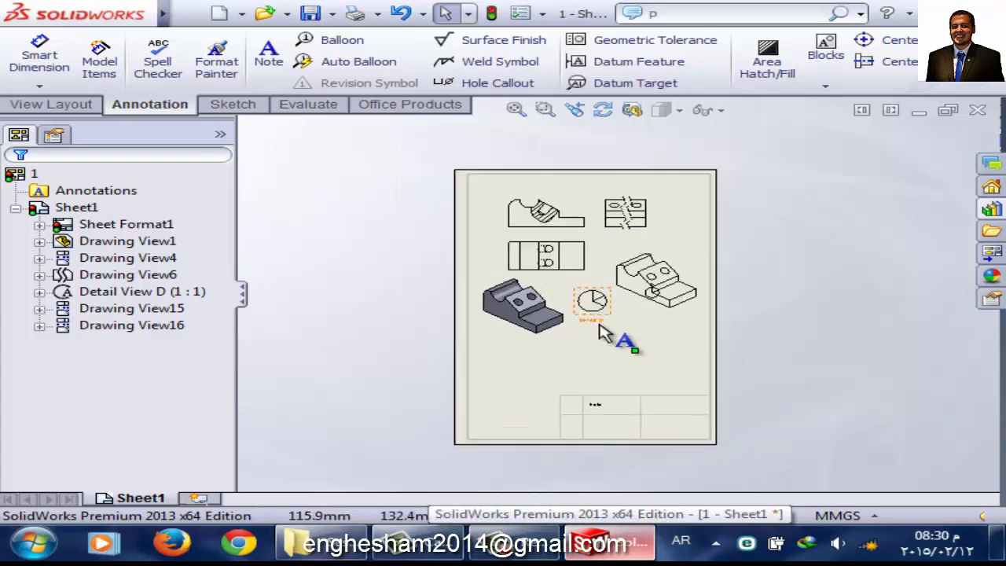
scroll(597, 331, down, 1)
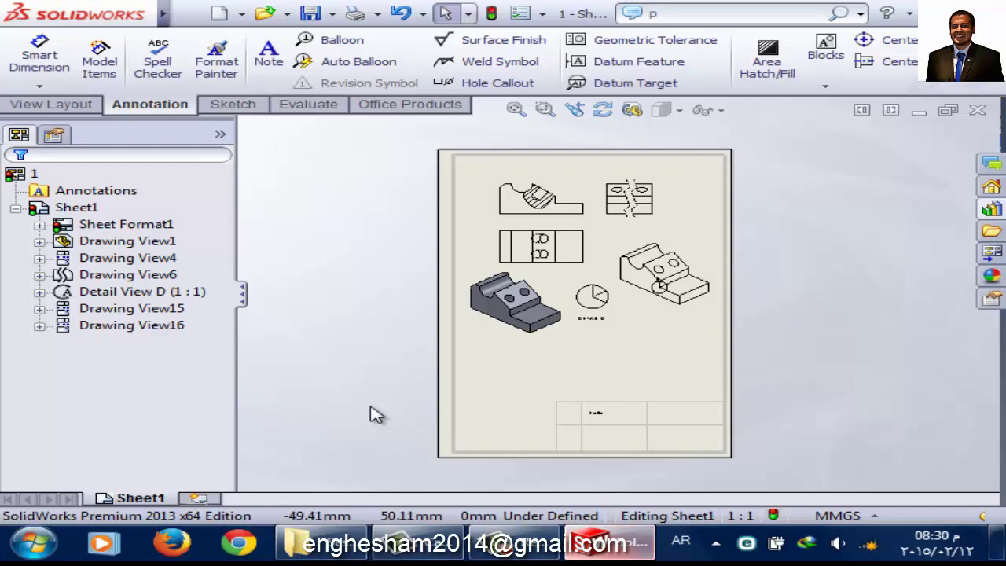
key(ctrl+n)
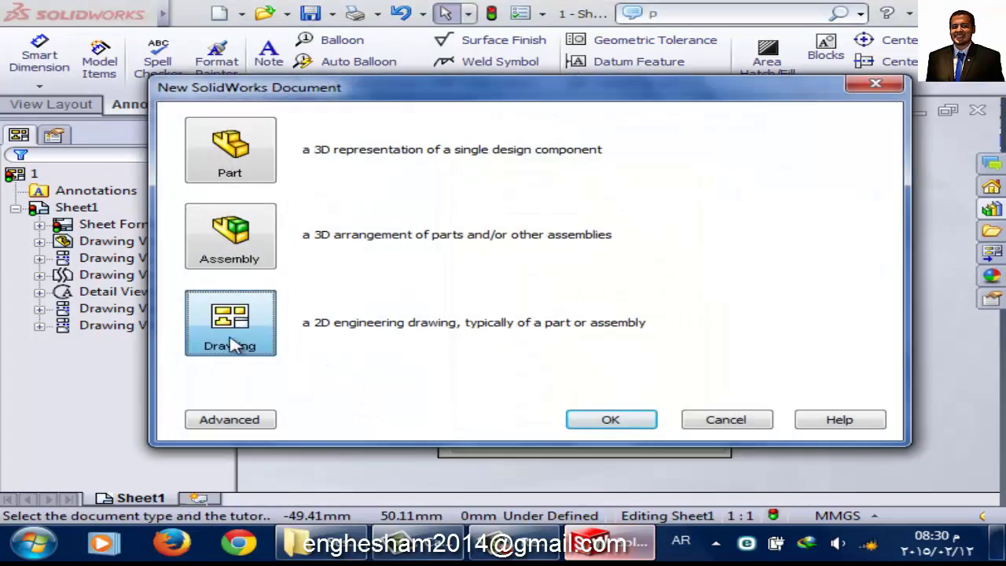
- Create an empty A4 (ISO) drawing, Draw3, without placing a view of 1.SLDPRT, then start another new document
click(602, 423)
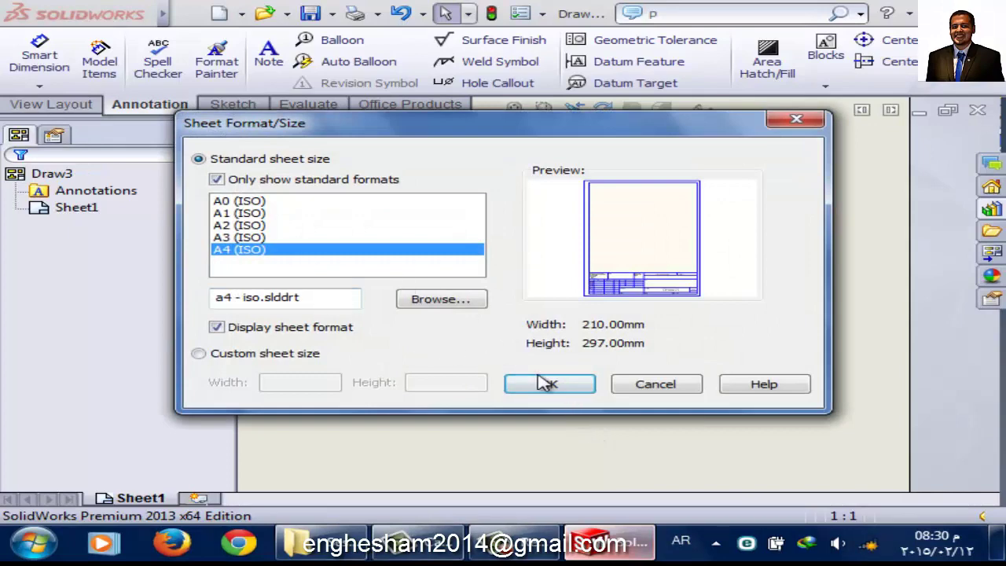
click(544, 382)
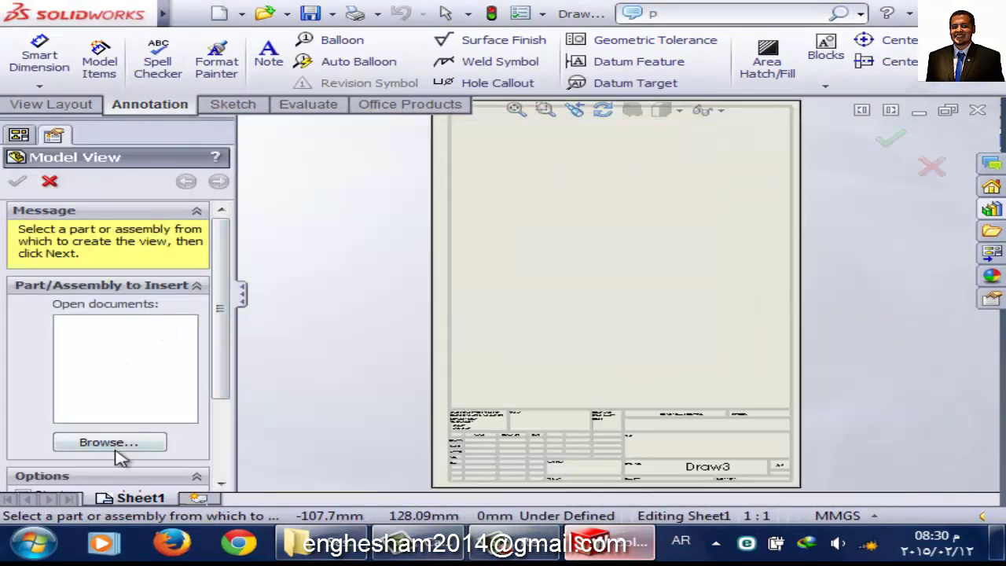
click(118, 446)
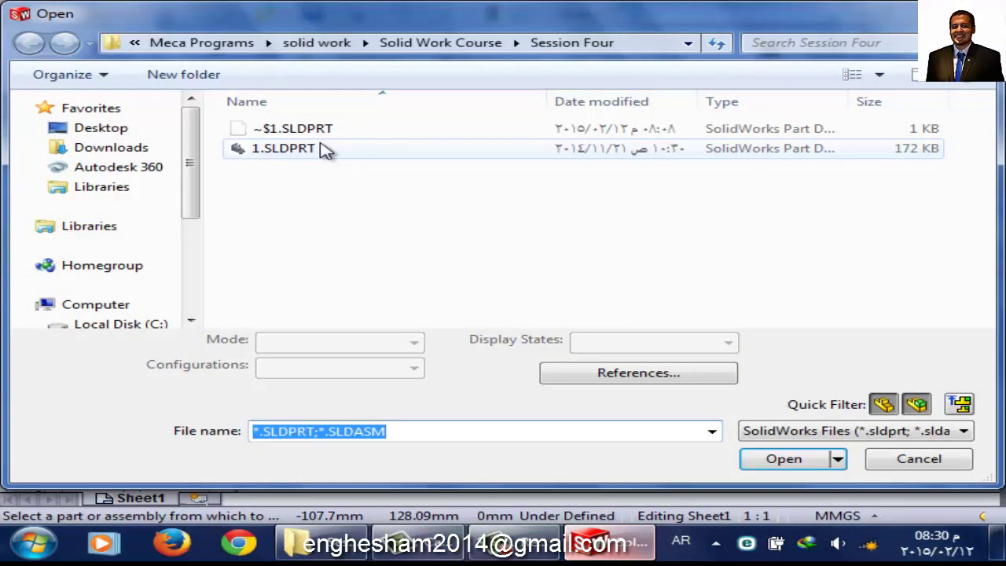
double_click(322, 151)
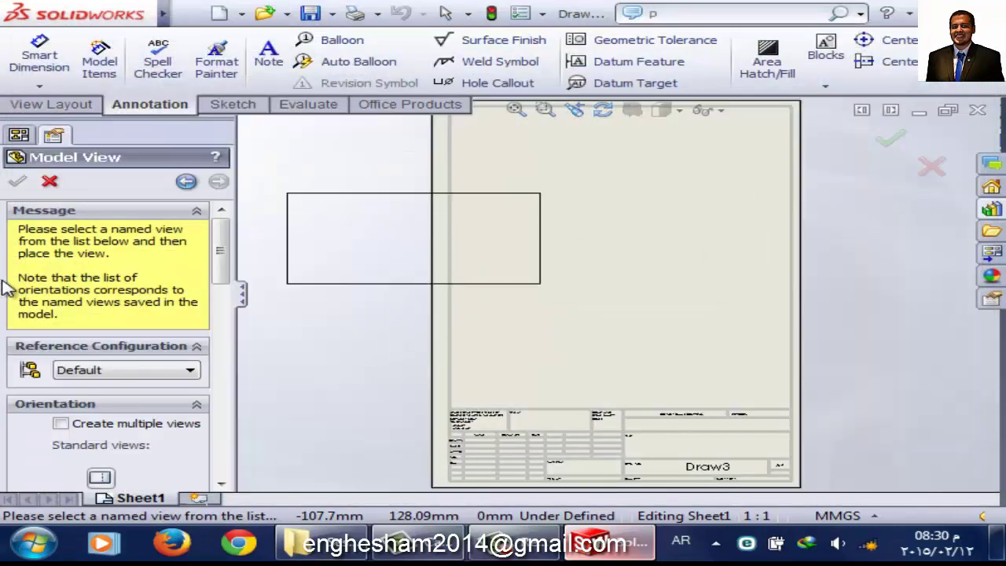
key(Escape)
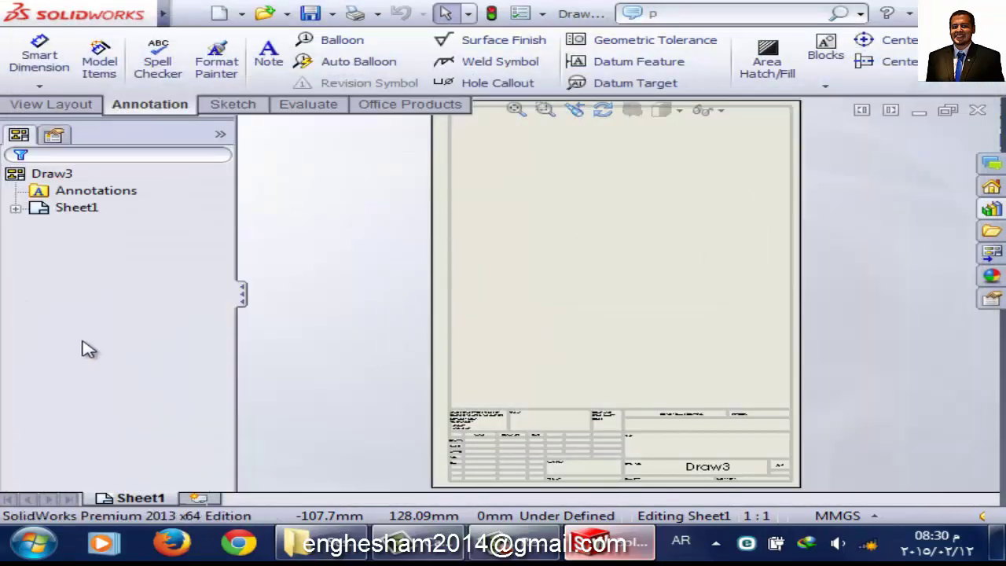
key(ctrl+n)
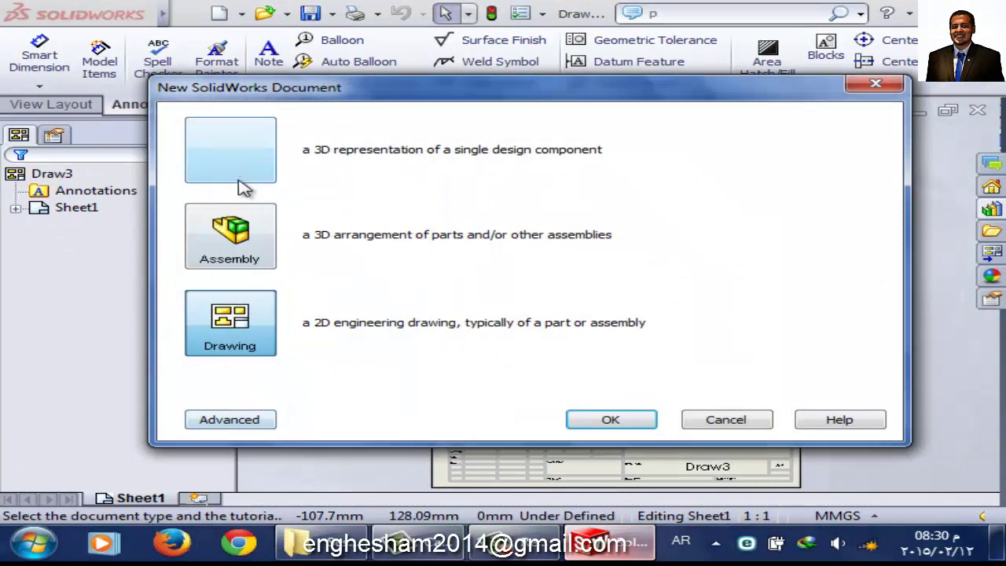
- Create a new part and sketch a centre rectangle on the Top Plane, centred at the origin
click(244, 173)
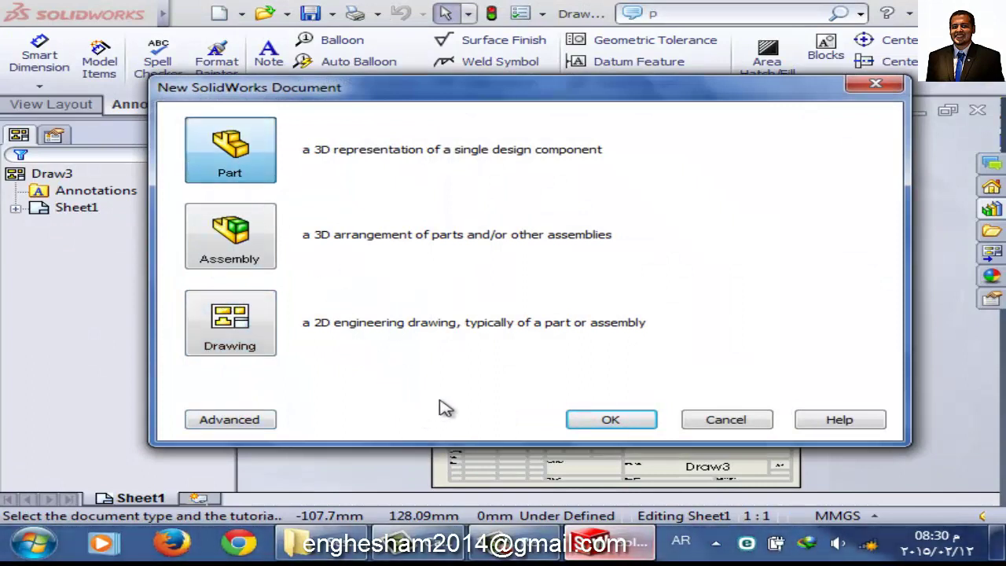
click(612, 422)
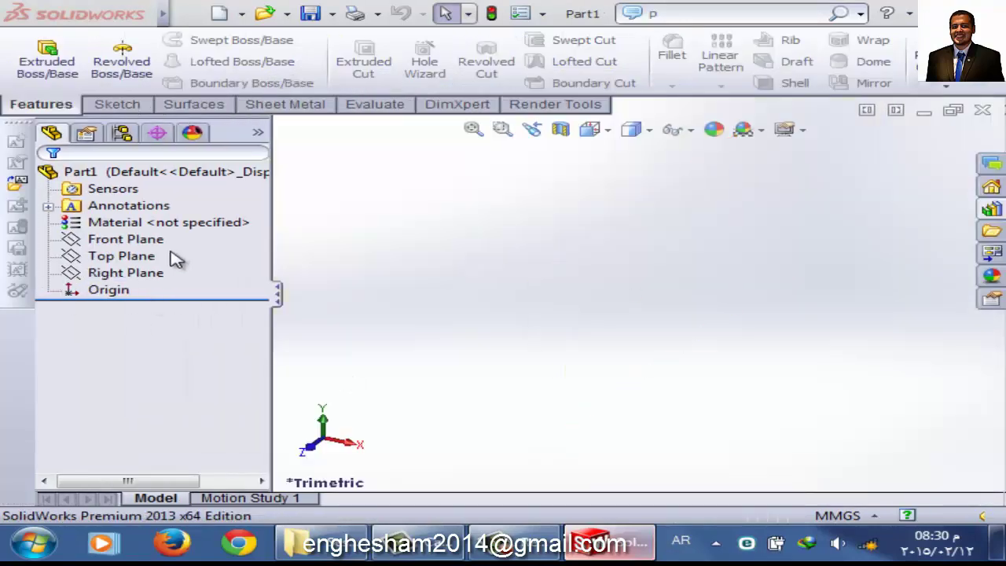
click(122, 260)
click(138, 228)
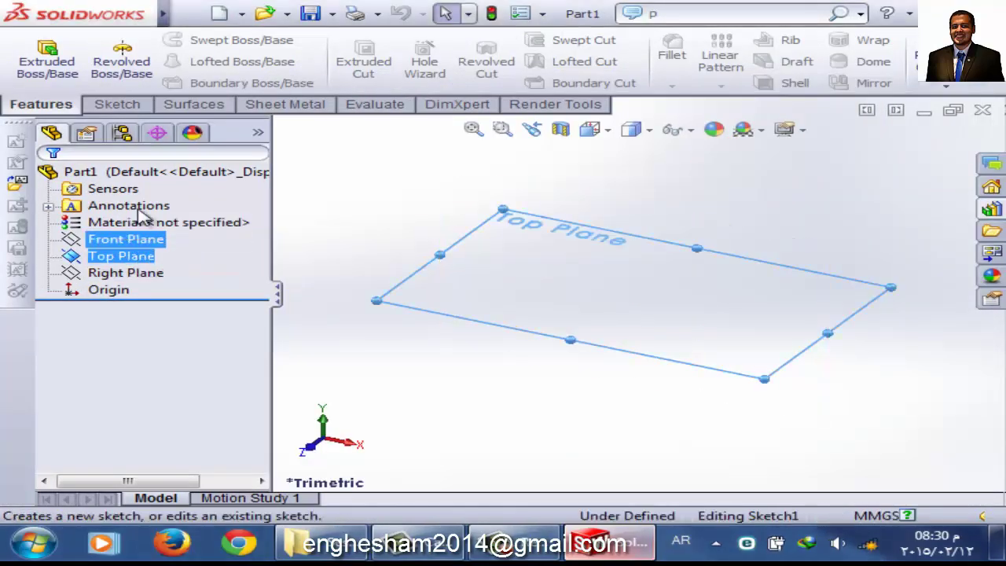
click(154, 61)
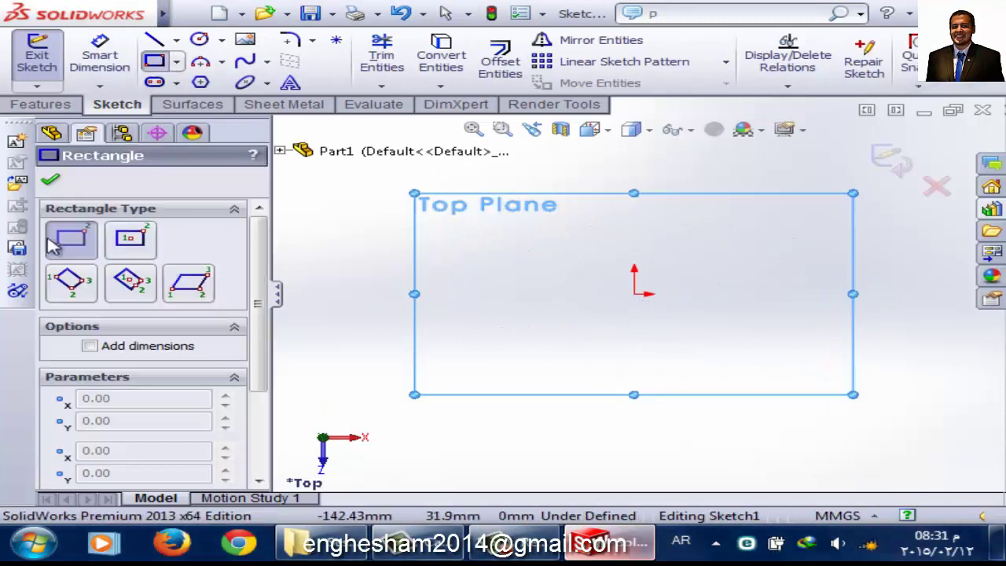
click(130, 239)
click(633, 293)
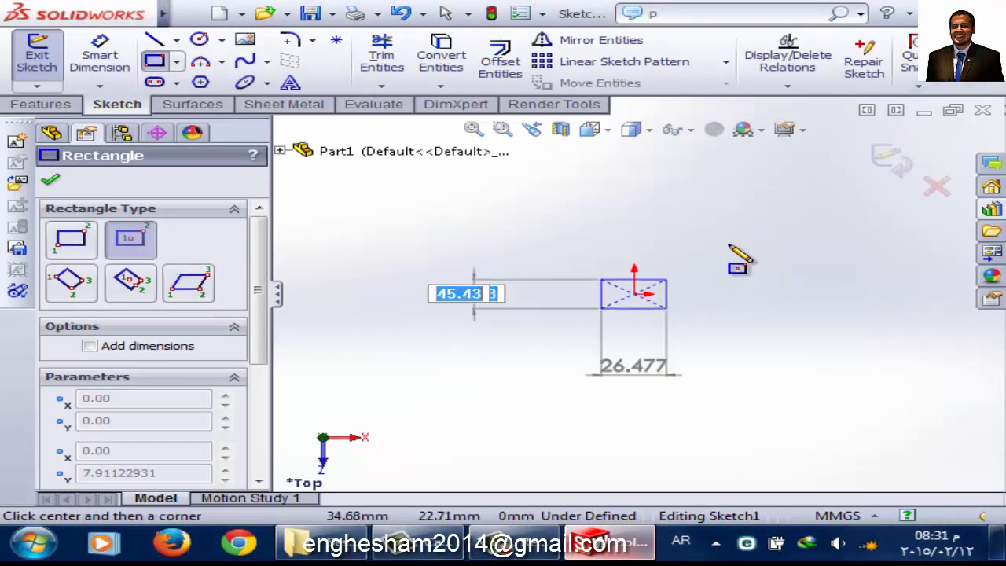
click(748, 209)
- Dimension the square's height and width to 100 mm each and exit the sketch
click(99, 55)
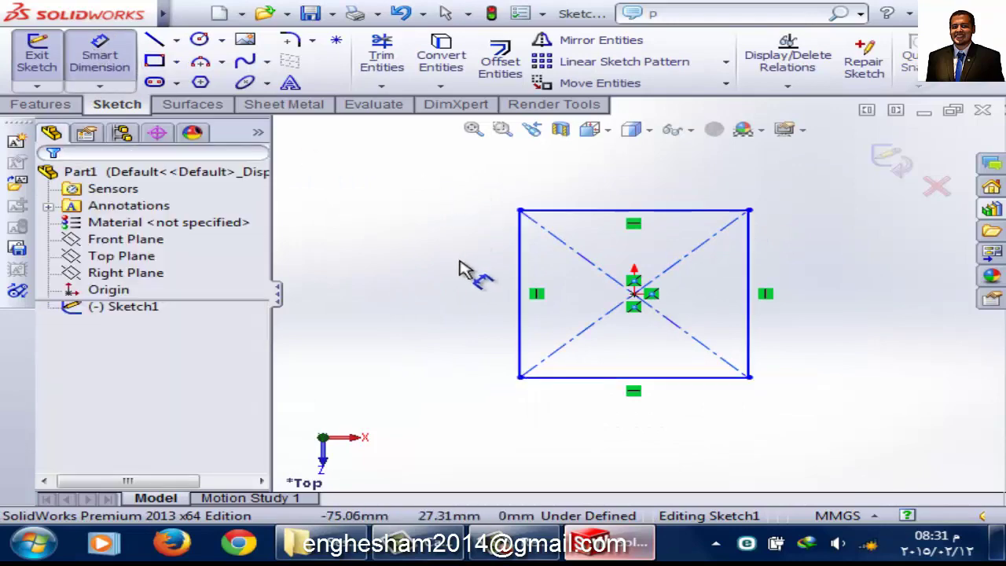
click(520, 267)
click(428, 287)
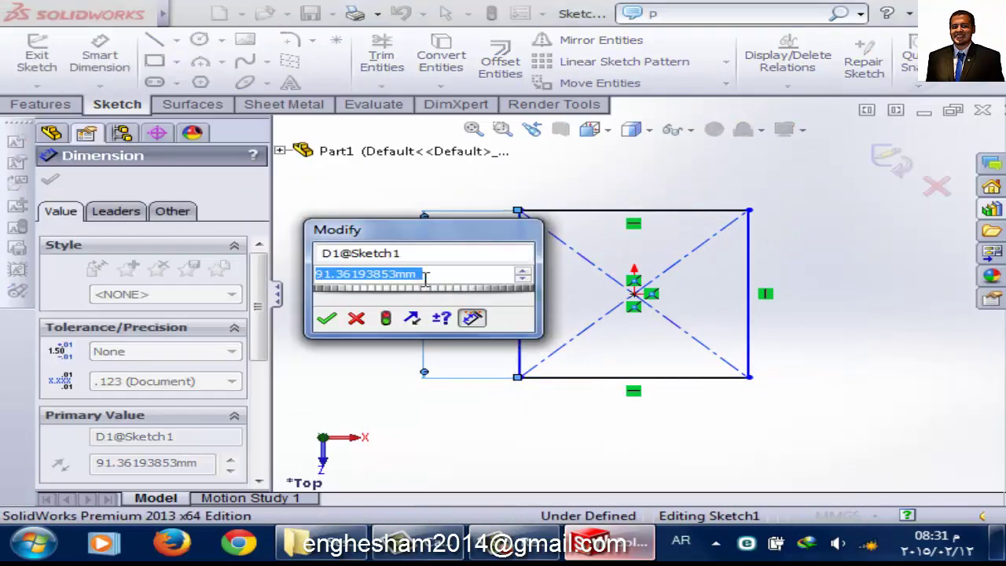
text(100)
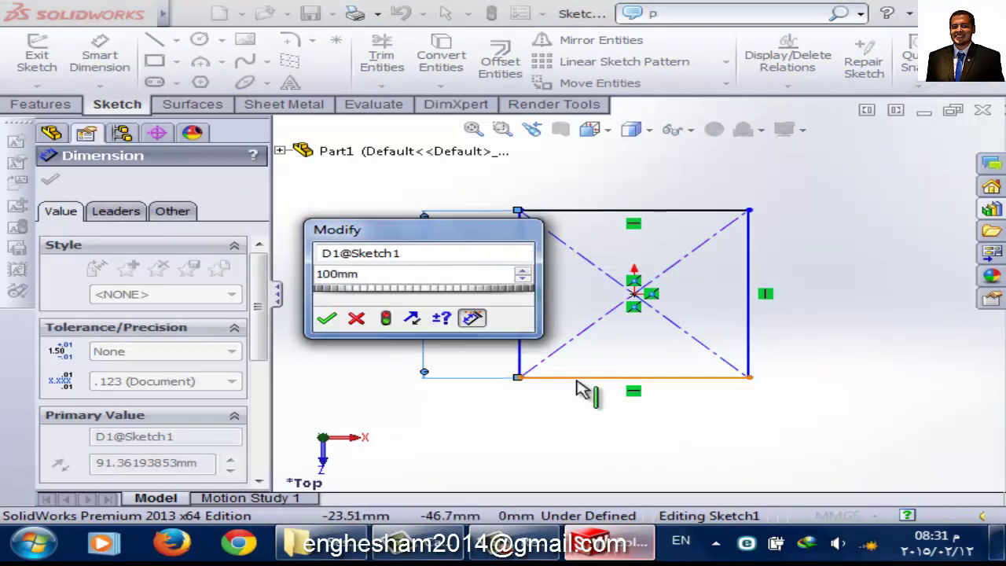
key(Escape)
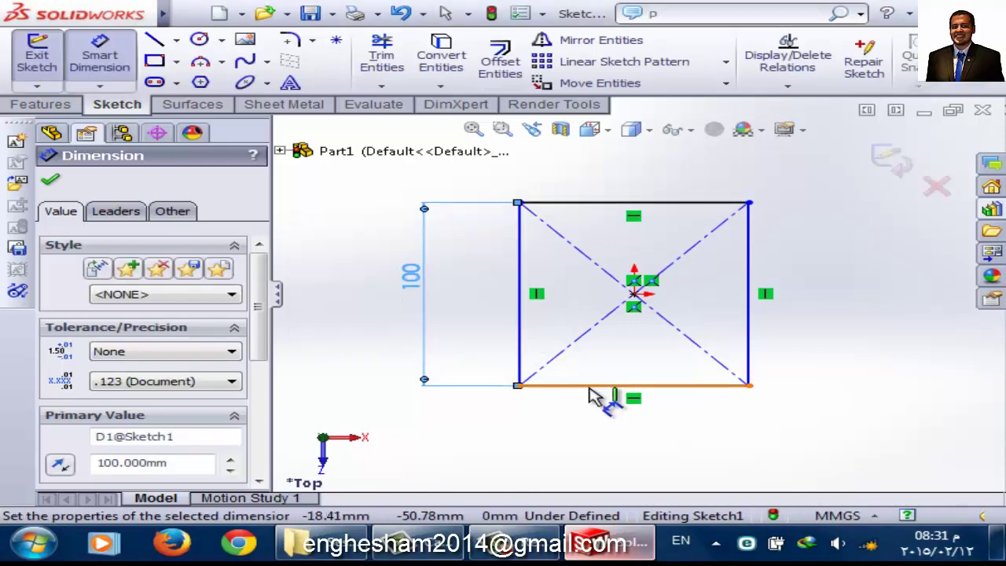
click(591, 385)
click(585, 466)
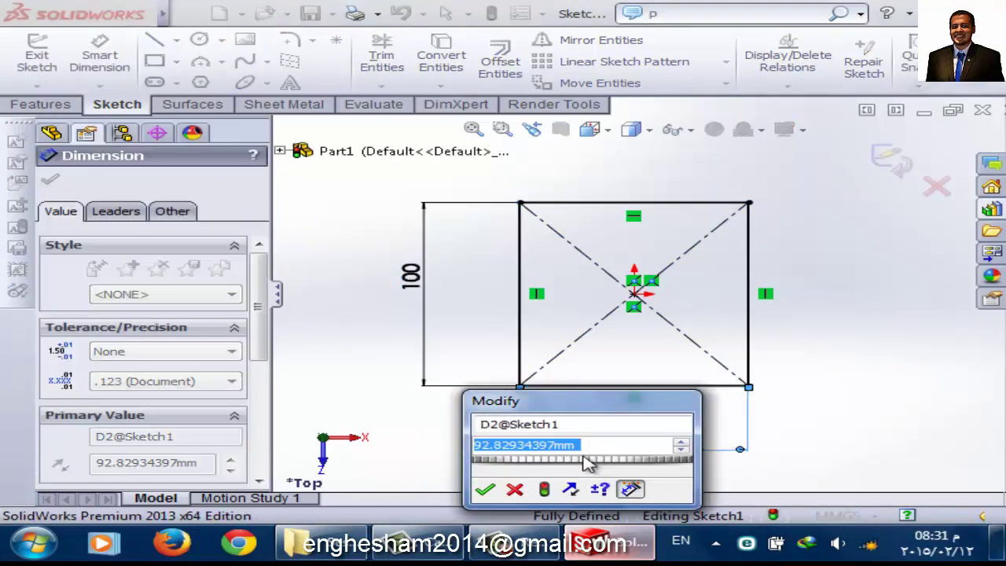
text(100)
key(Return)
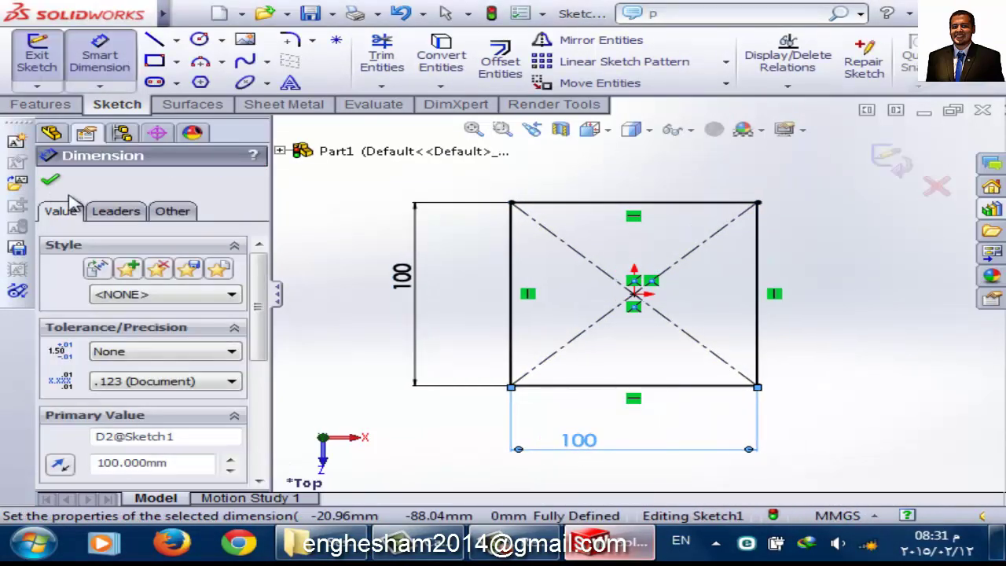
click(49, 179)
click(33, 62)
click(50, 101)
- Extrude Sketch1 to a depth of 100 mm, creating the cube Boss-Extrude1
click(46, 62)
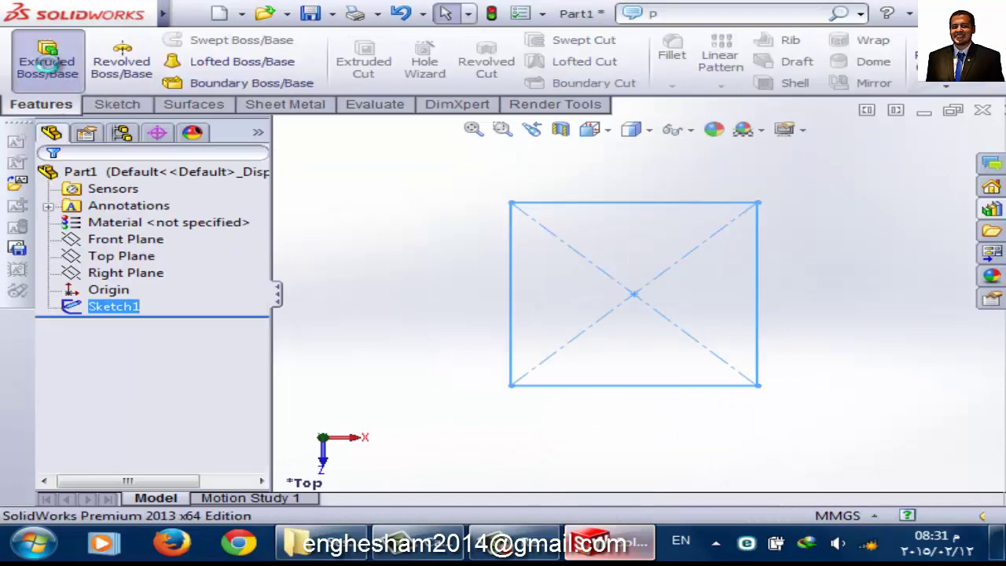
text(100)
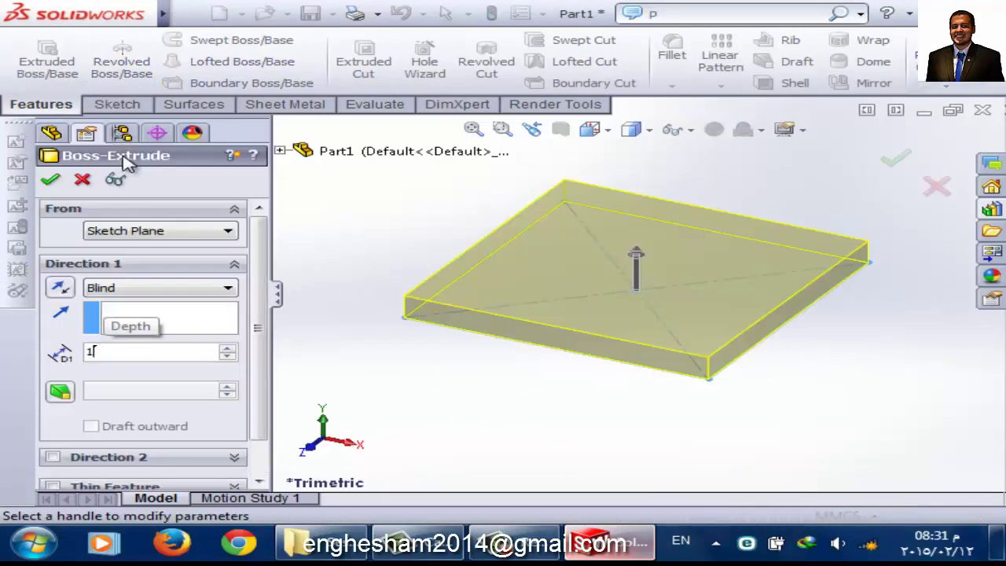
key(Return)
scroll(697, 218, up, 3)
scroll(658, 218, down, 3)
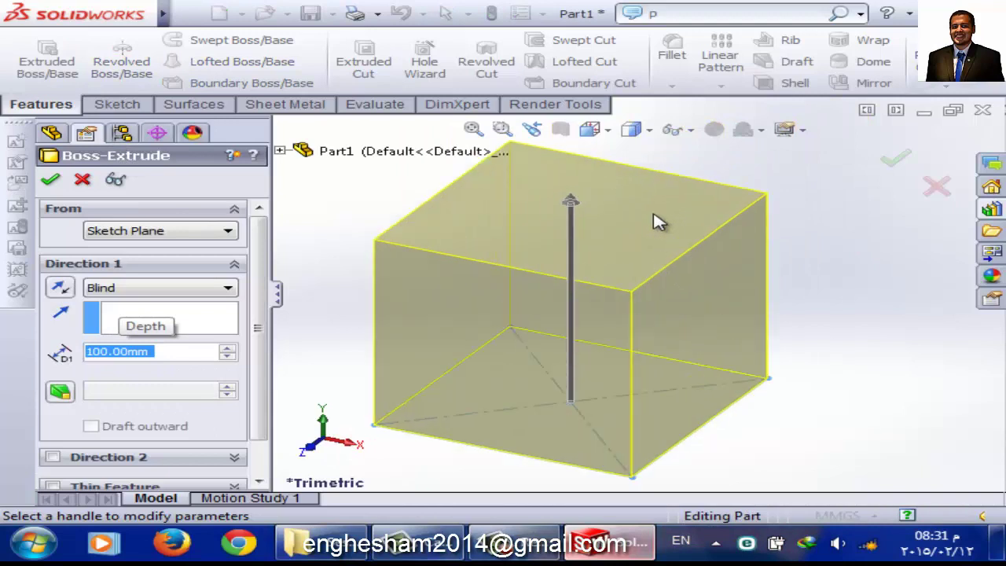
scroll(487, 255, up, 2)
click(49, 180)
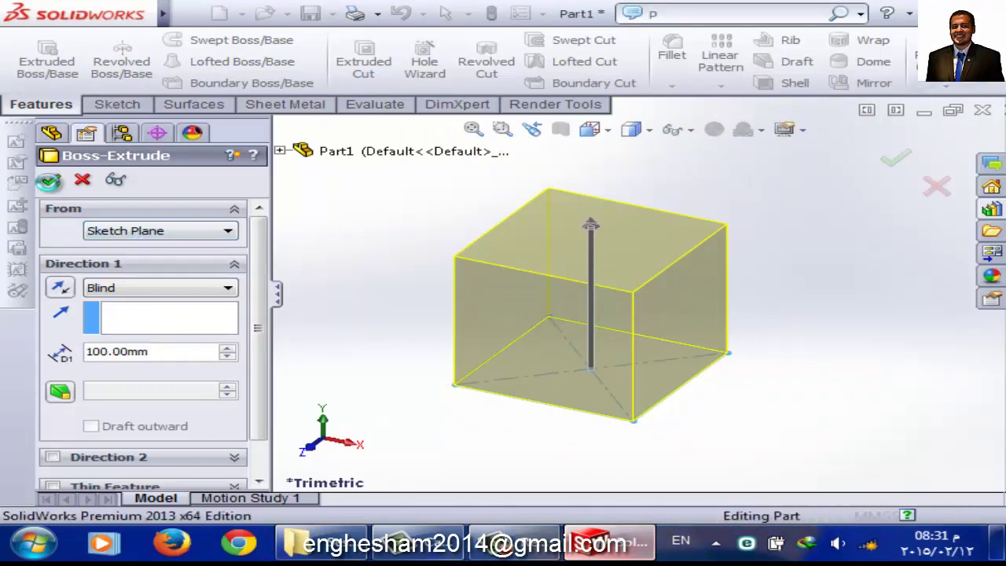
click(431, 325)
ctrl+middle_drag(381, 340, 444, 363)
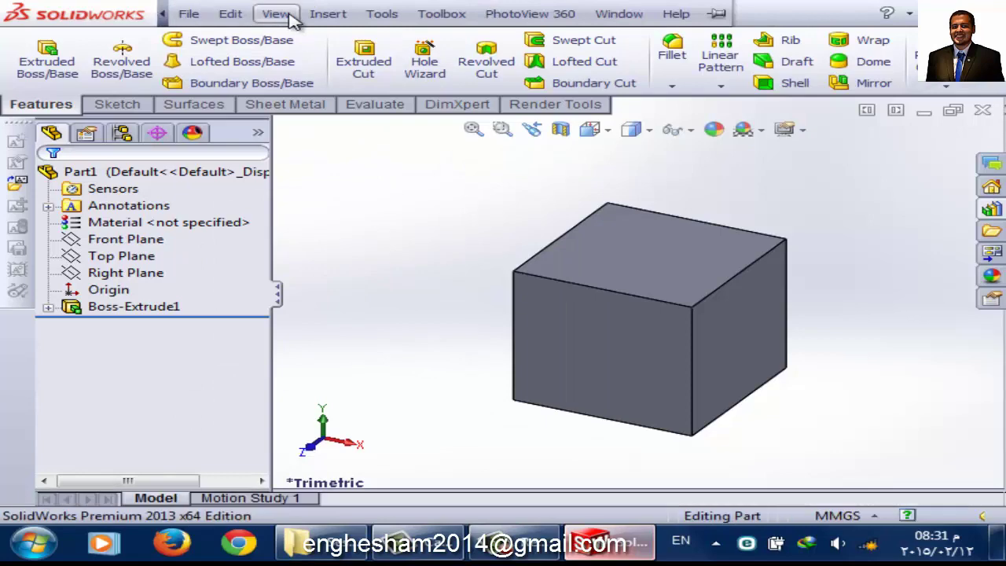
- Insert a design table into Part1 with a Blank source
click(332, 14)
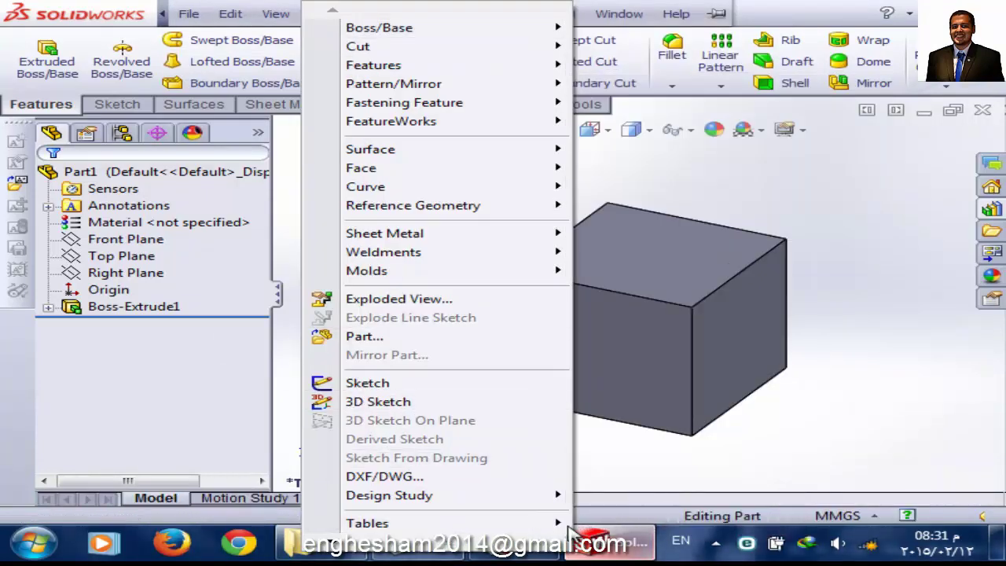
mouse_move(393, 523)
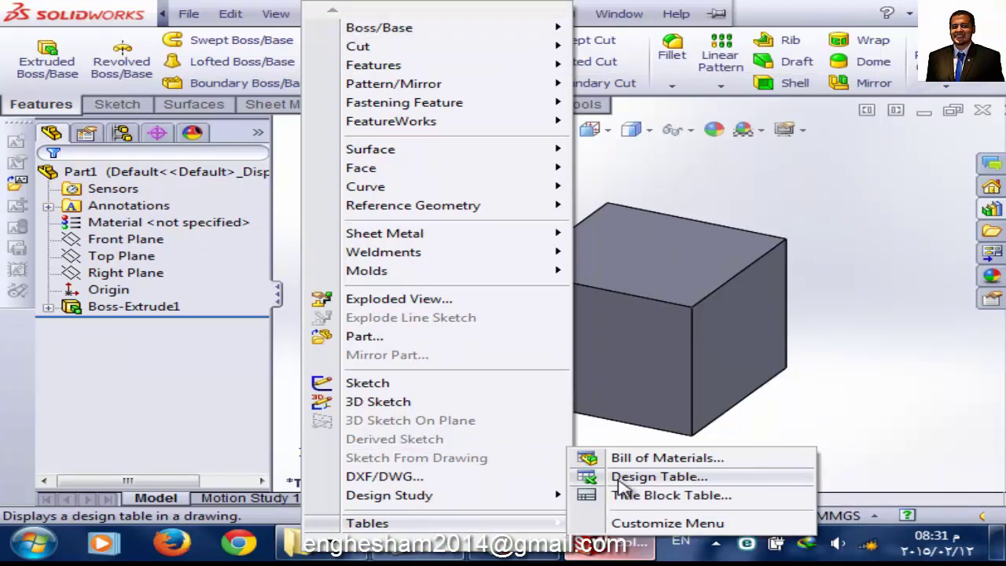
click(621, 478)
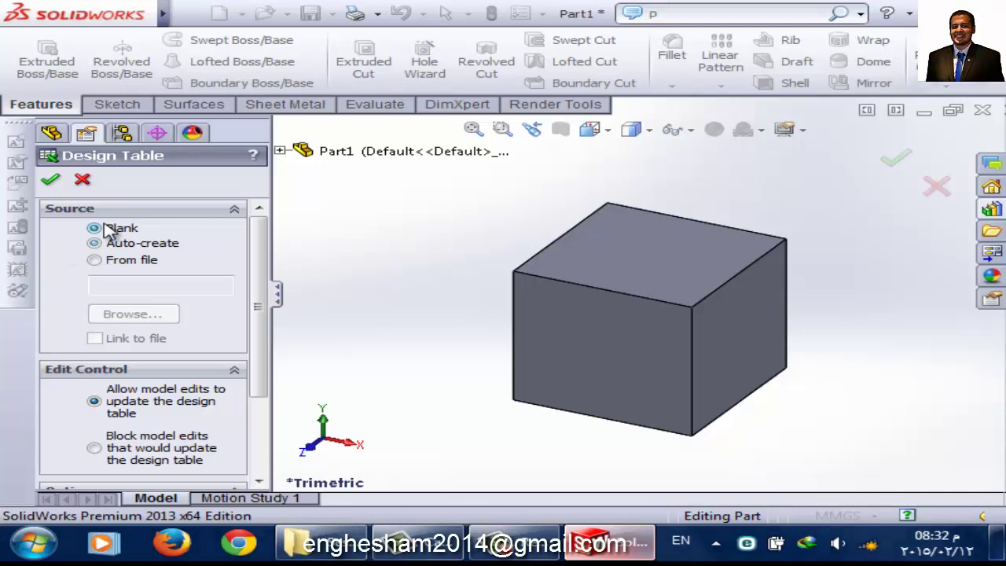
click(109, 230)
click(49, 180)
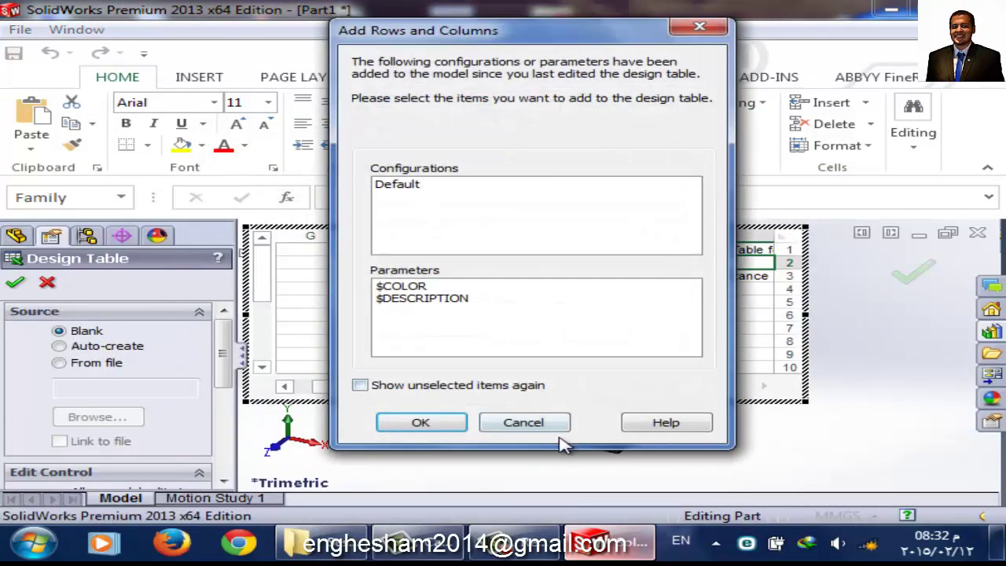
- Dismiss the Add Rows and Columns prompt and shrink the design table so the cube is visible
click(449, 424)
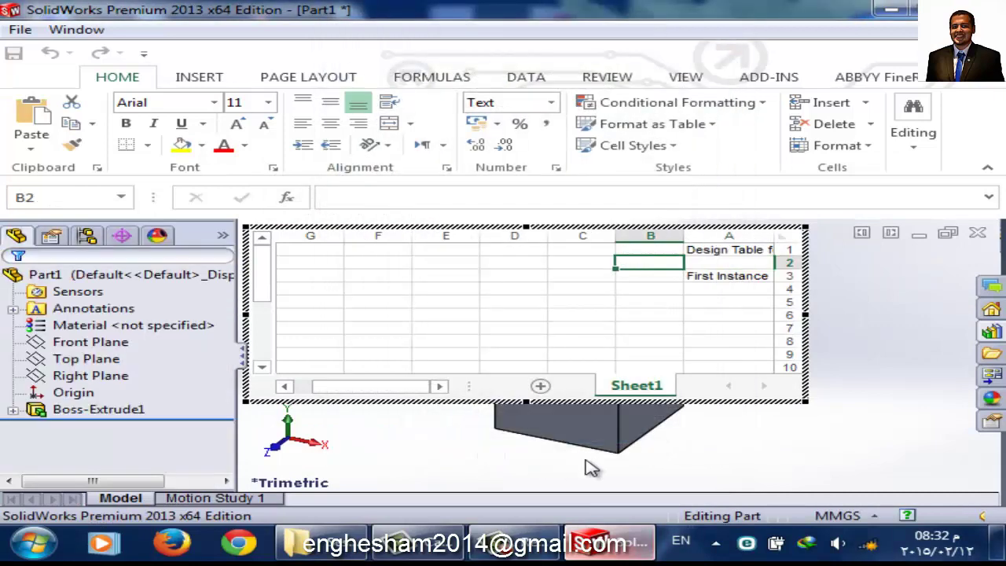
ctrl+middle_drag(579, 441, 902, 462)
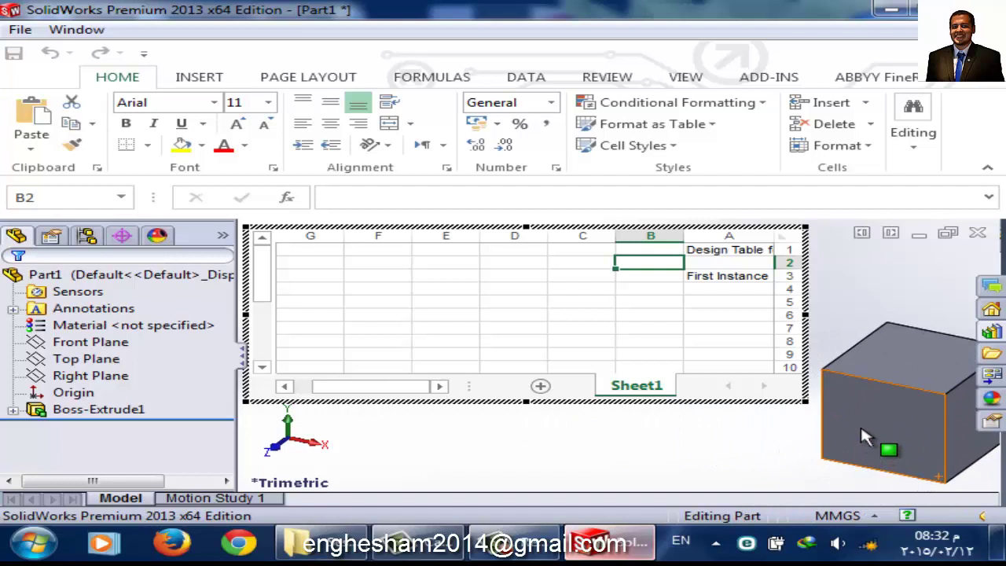
ctrl+middle_drag(882, 443, 845, 445)
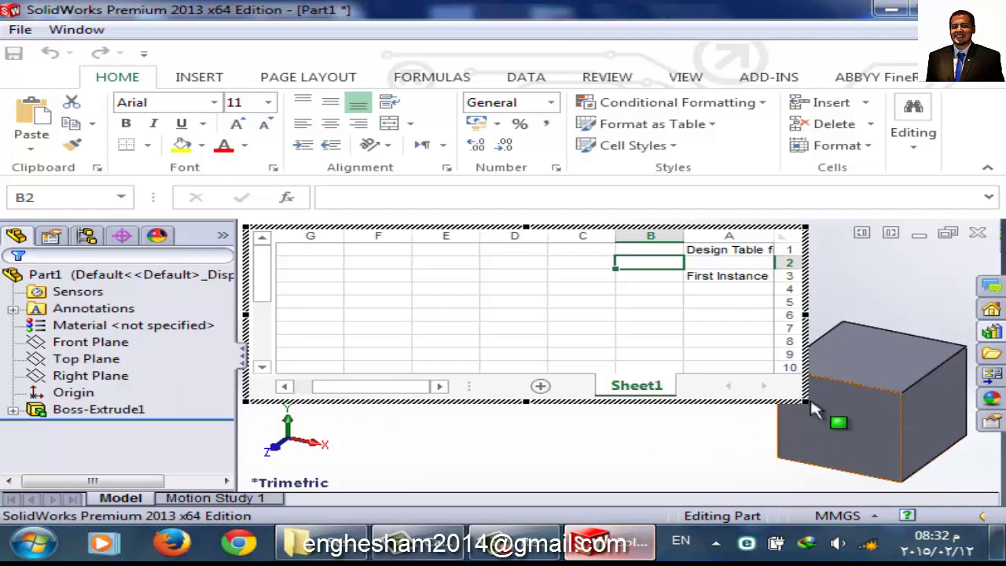
drag(806, 401, 786, 395)
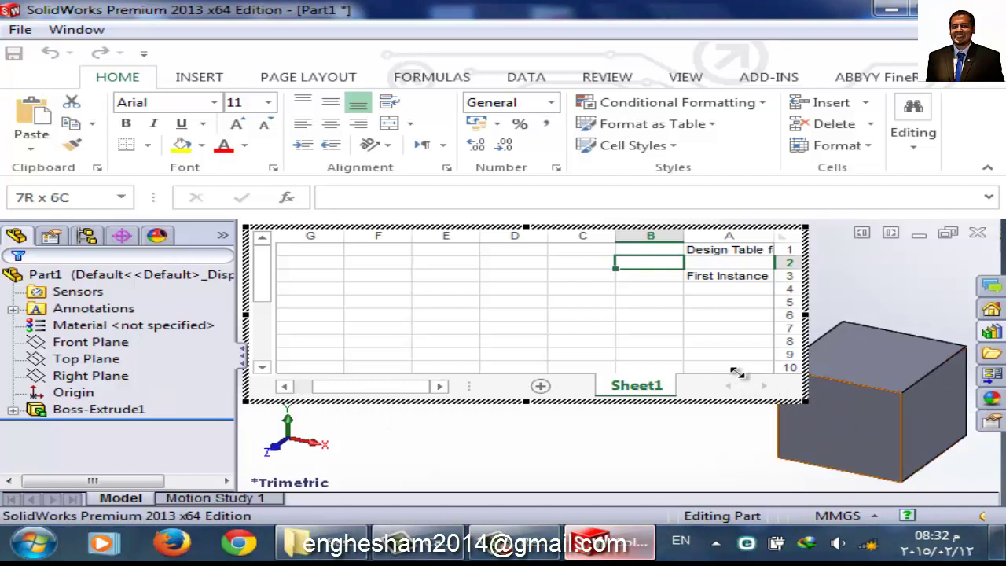
drag(725, 364, 731, 363)
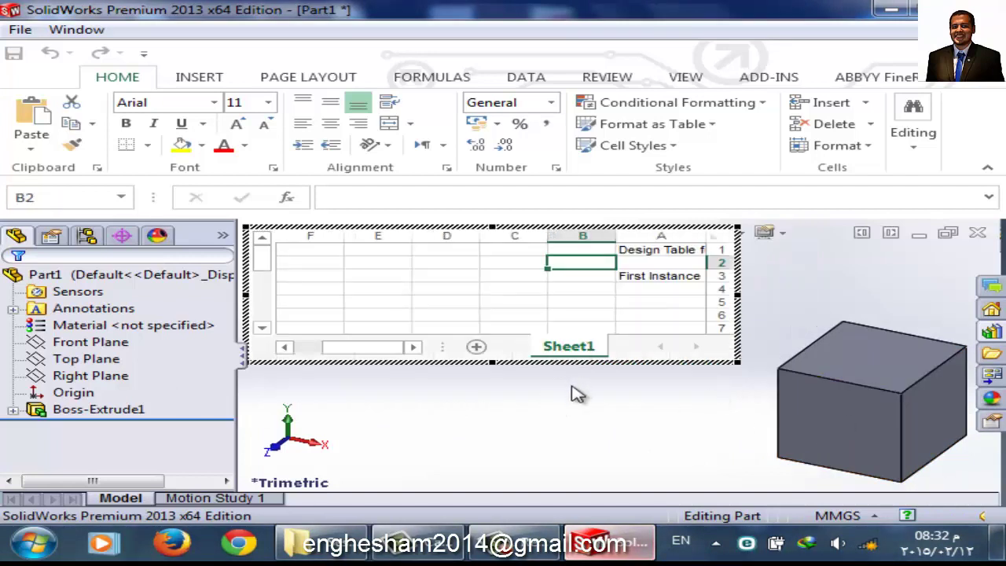
ctrl+middle_drag(823, 430, 815, 420)
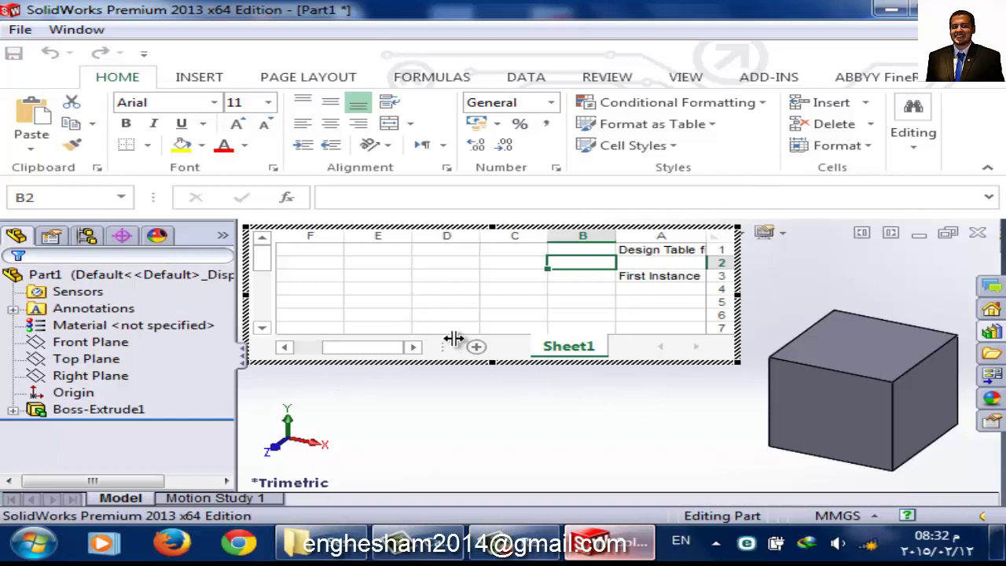
- Add $STATE@Boss-Extrude1, D1@Sketch1, D2@Sketch1 and D1@Boss-Extrude1 as design-table columns
double_click(810, 400)
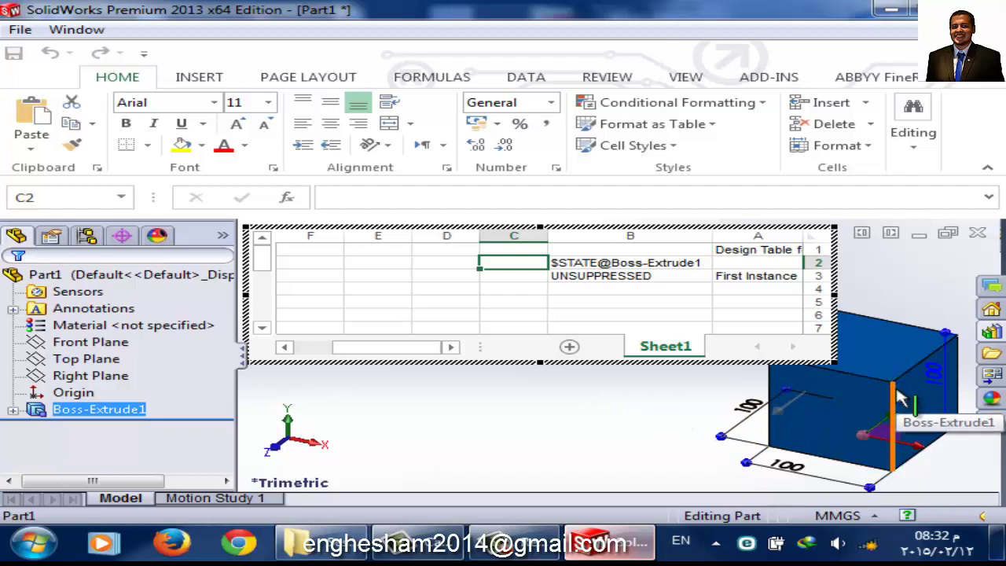
double_click(753, 415)
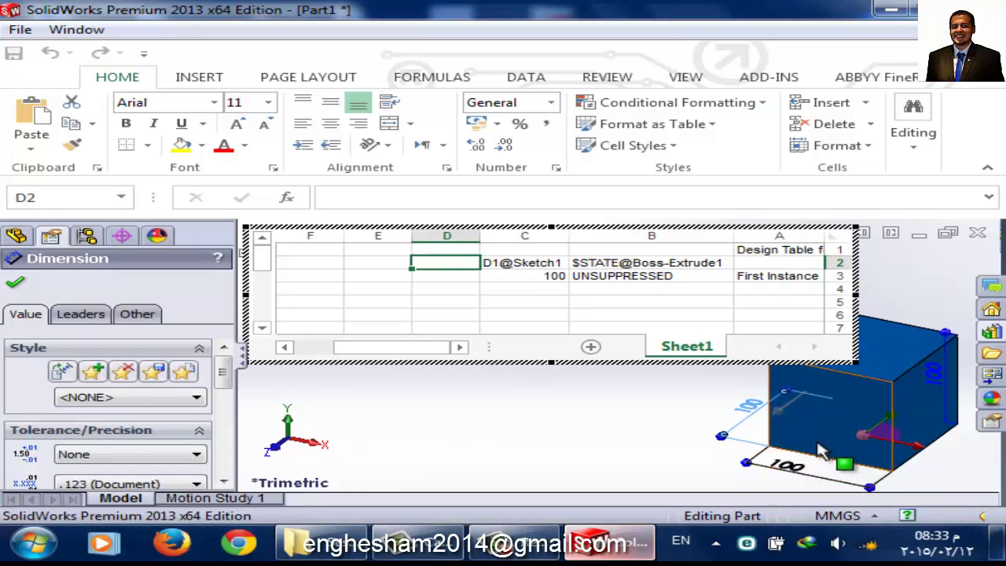
double_click(783, 469)
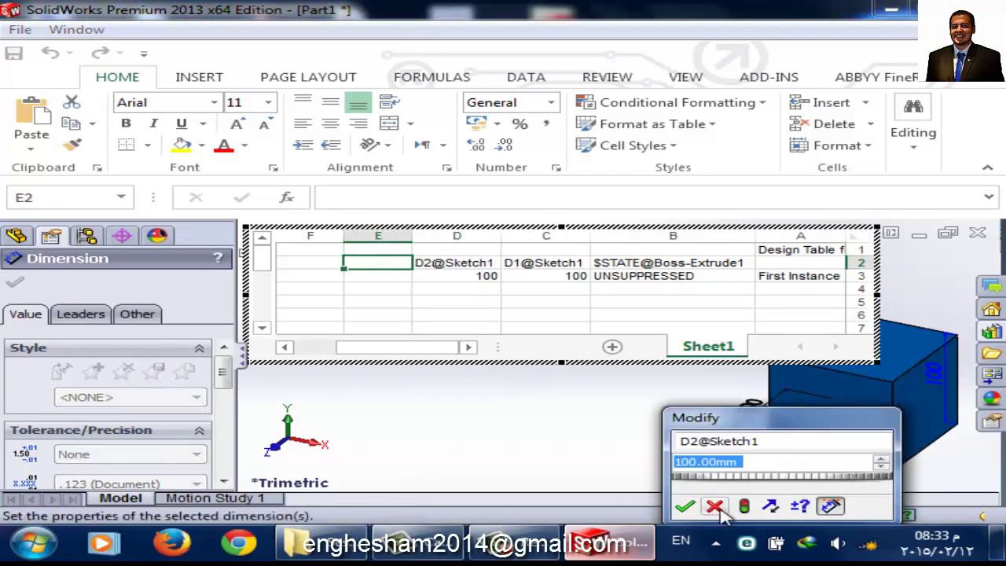
click(685, 505)
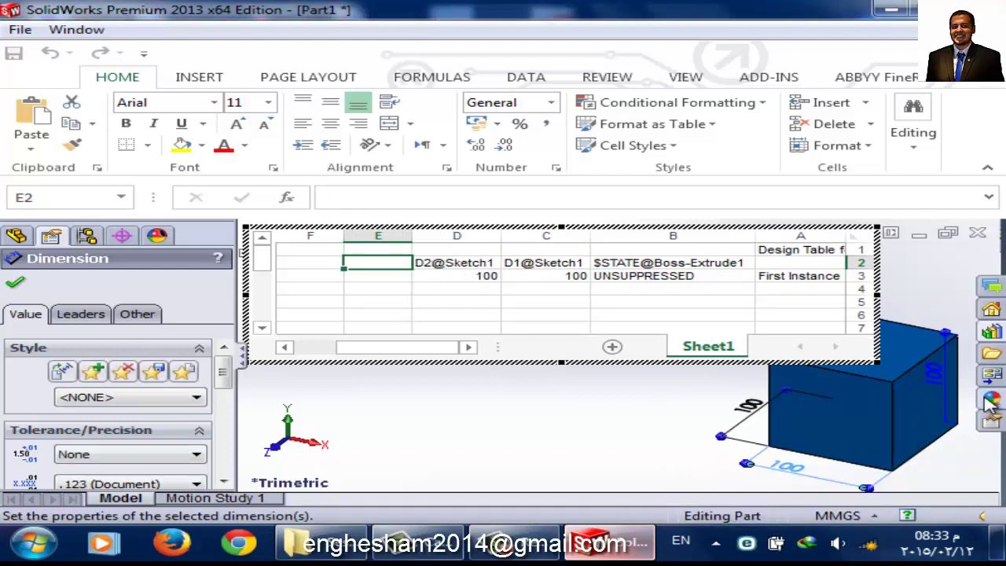
double_click(935, 377)
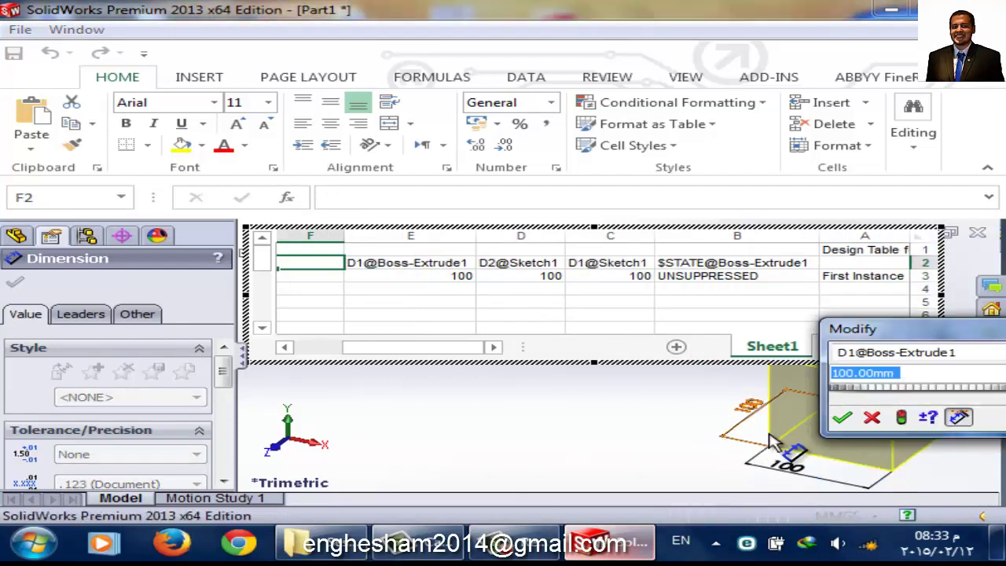
click(874, 418)
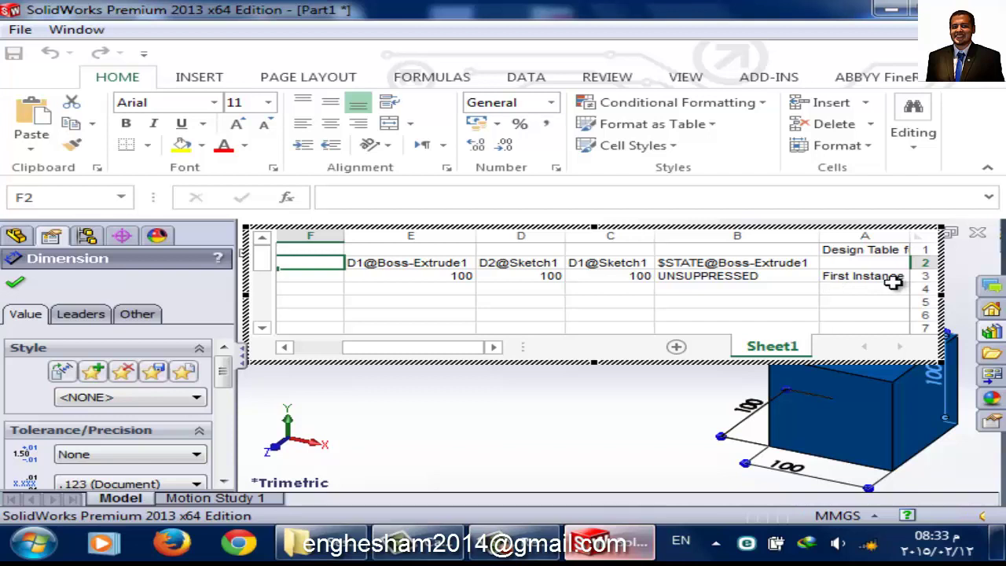
- Add design-table row 2nd with values 50, 70 and 80
click(882, 289)
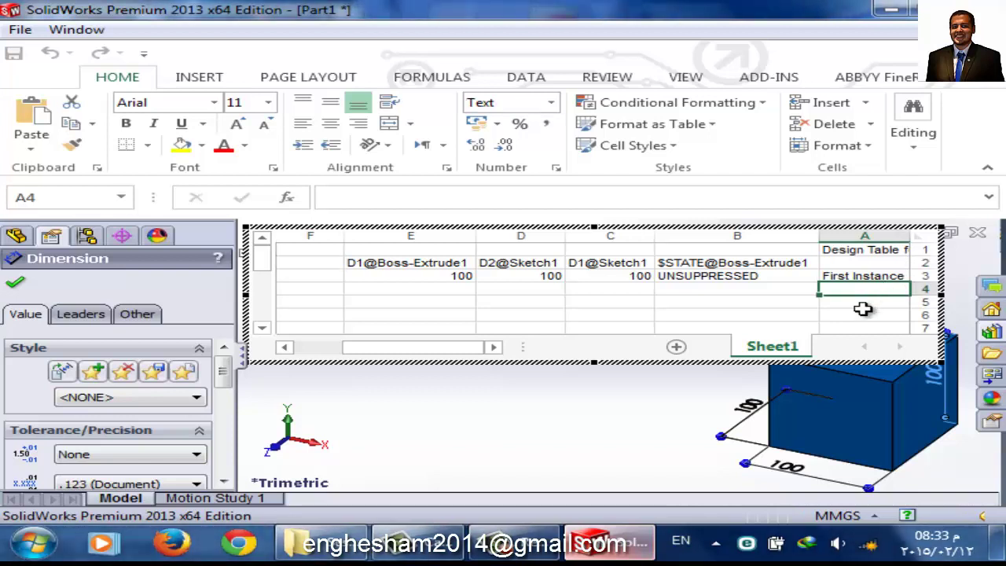
text(2m)
text(nd)
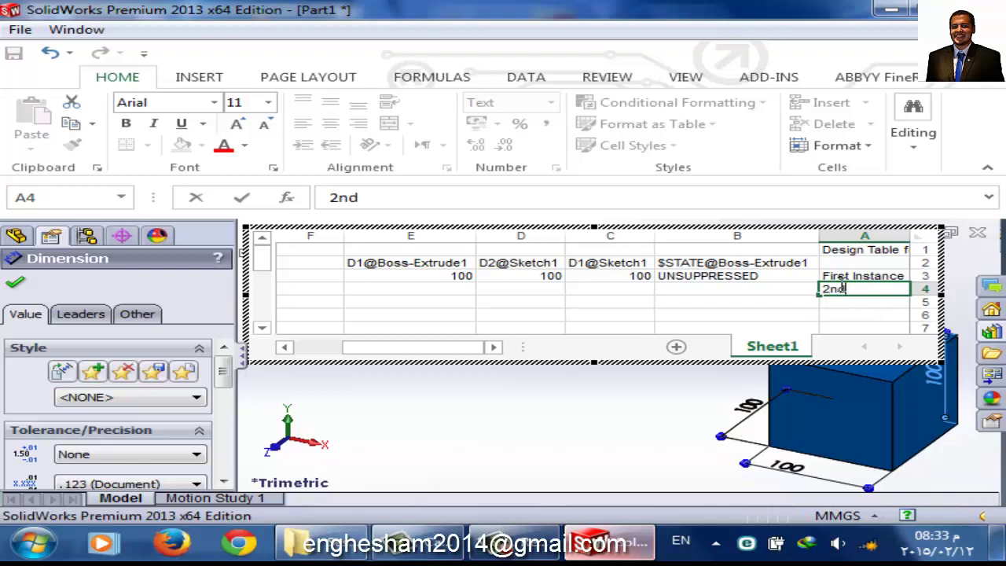
click(609, 291)
text(50)
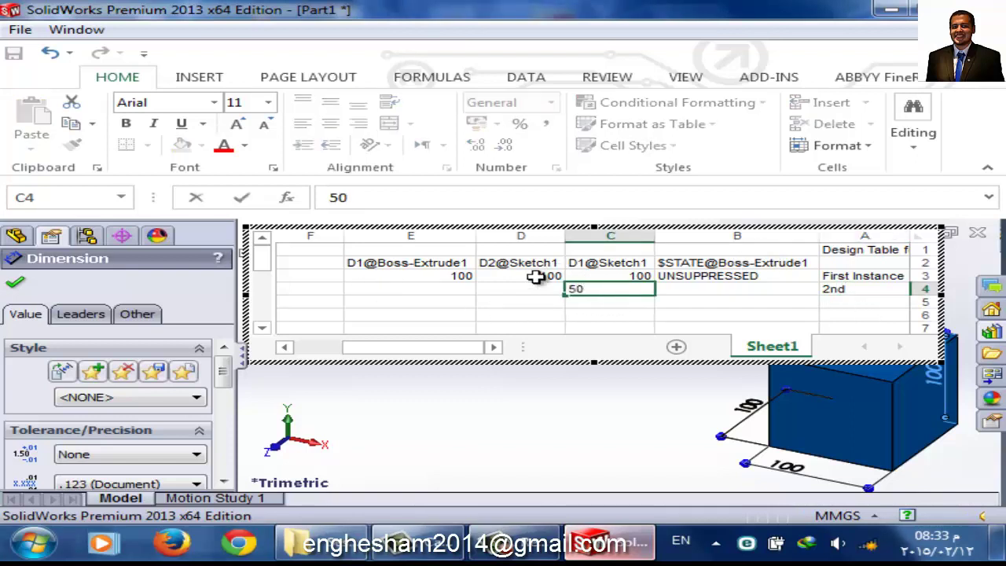
click(532, 290)
text(70)
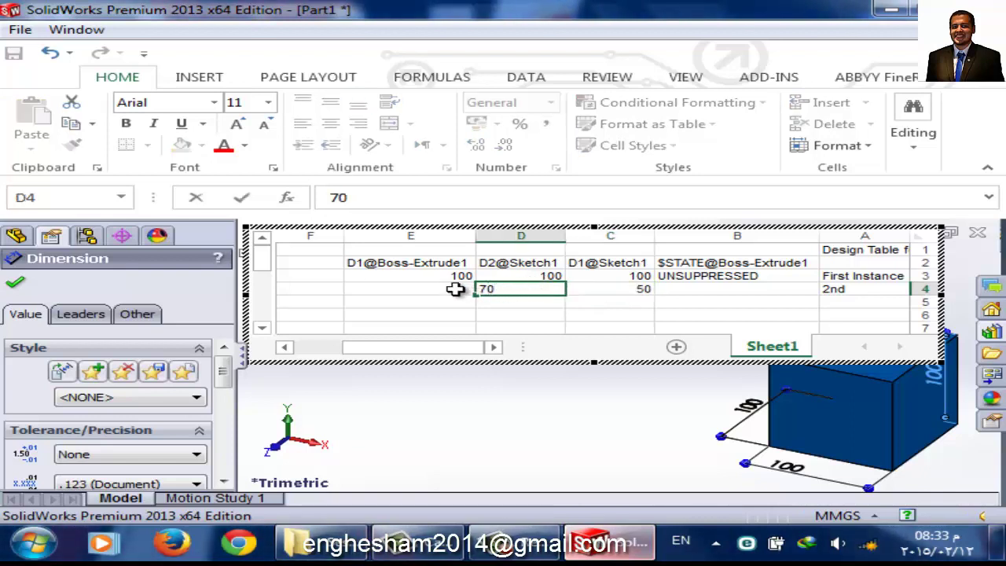
click(456, 289)
text(80)
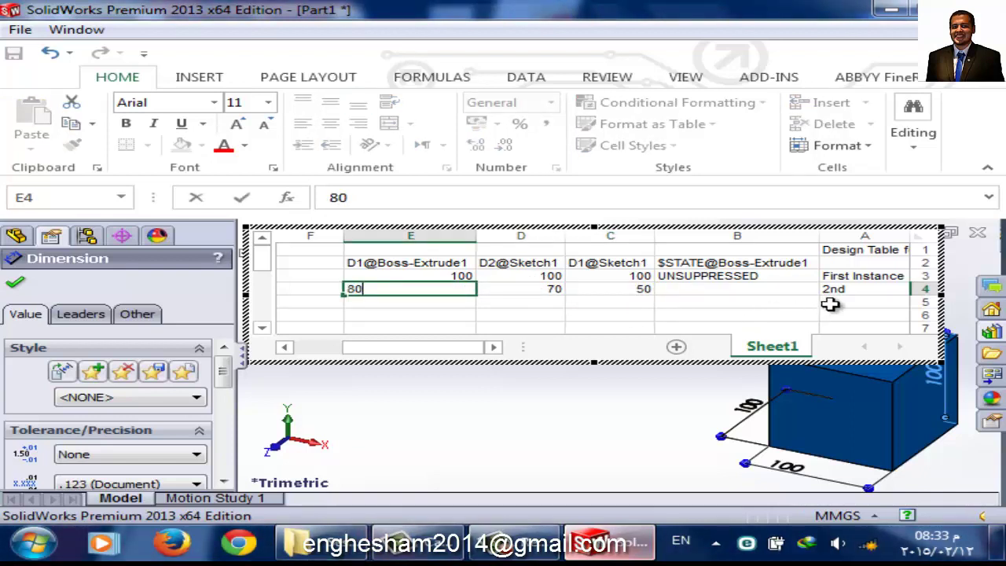
- Add row 3rd with values 150, 150 and 100, then close the design table
click(840, 302)
text(3r)
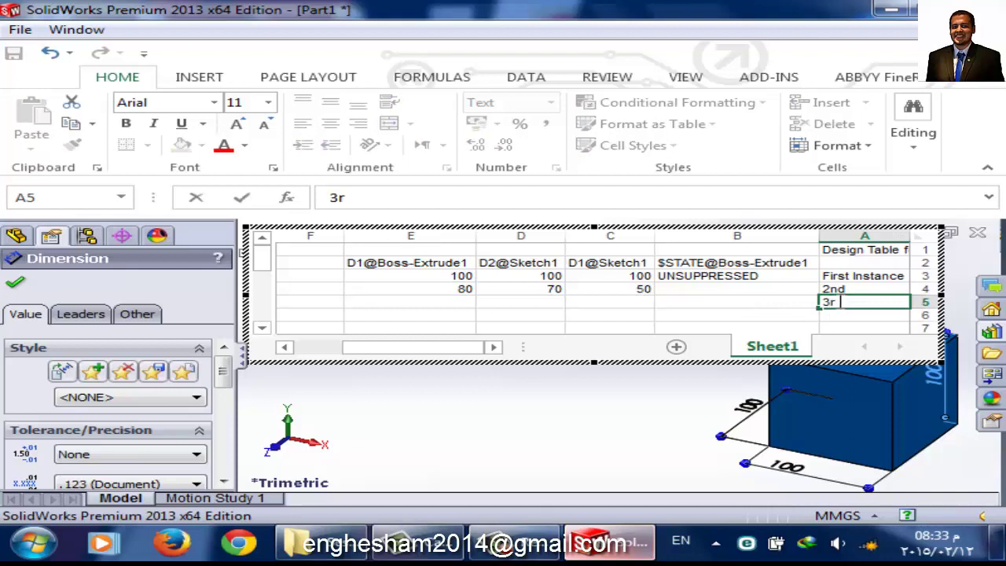
text(d)
click(621, 308)
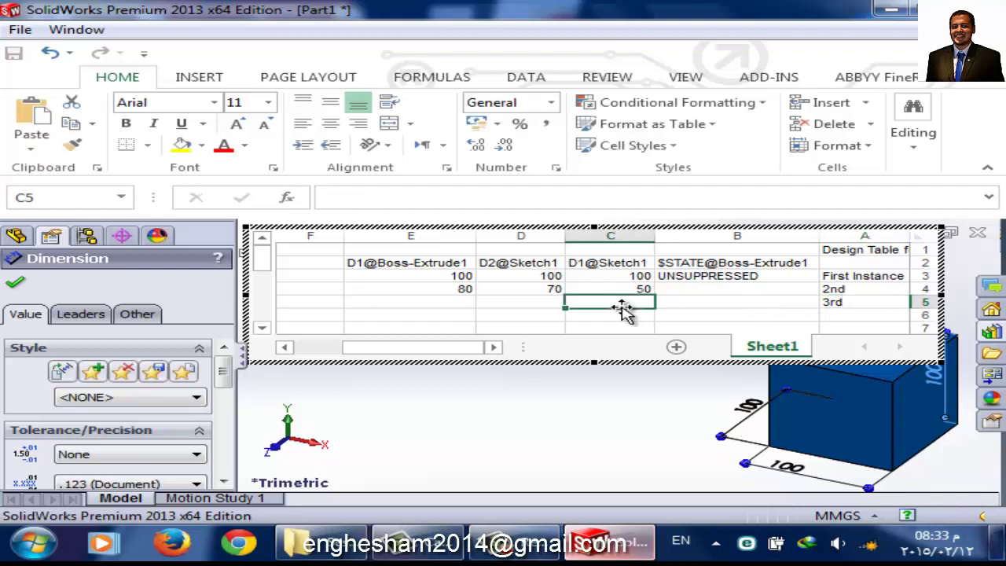
text(150)
click(539, 304)
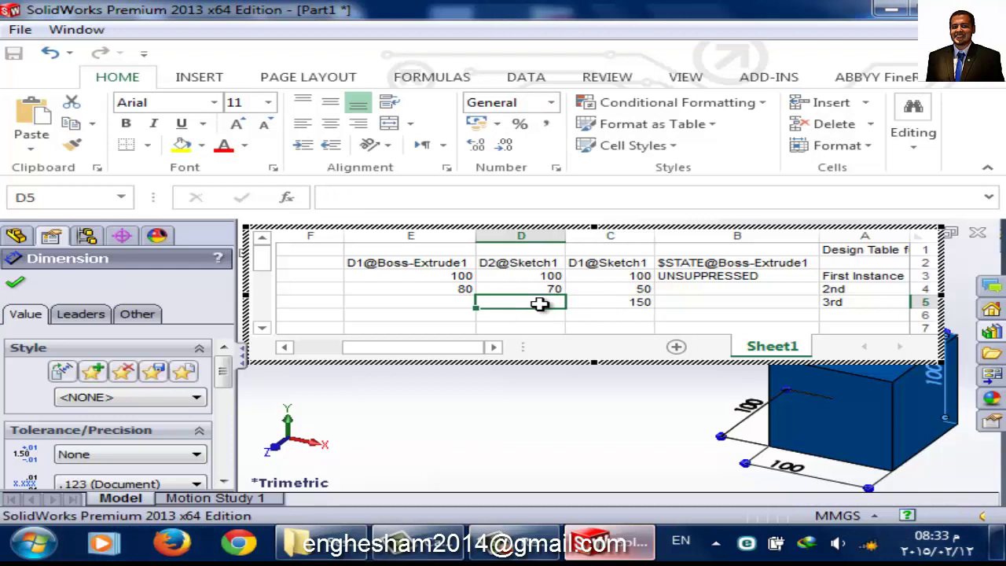
text(150)
click(452, 297)
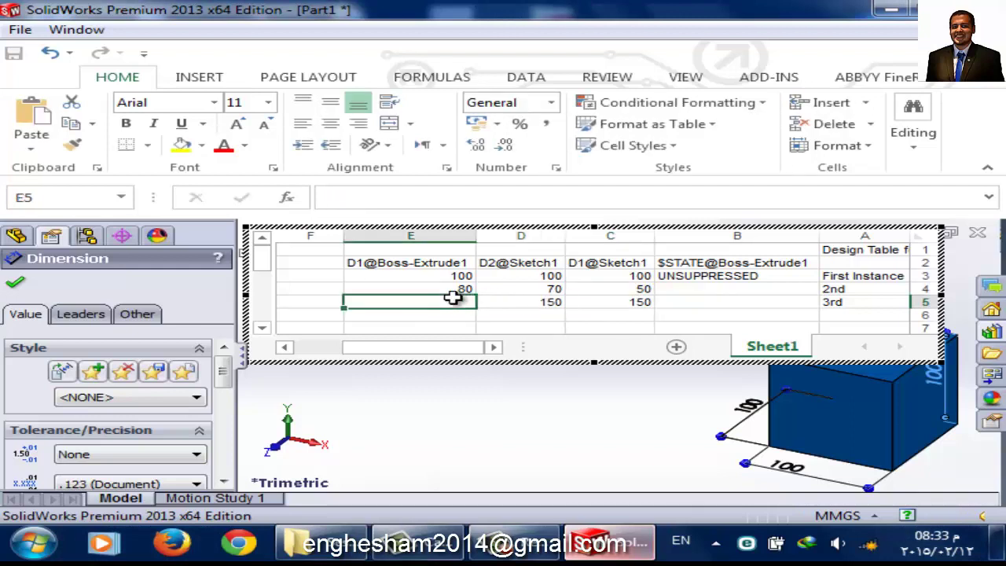
text(100)
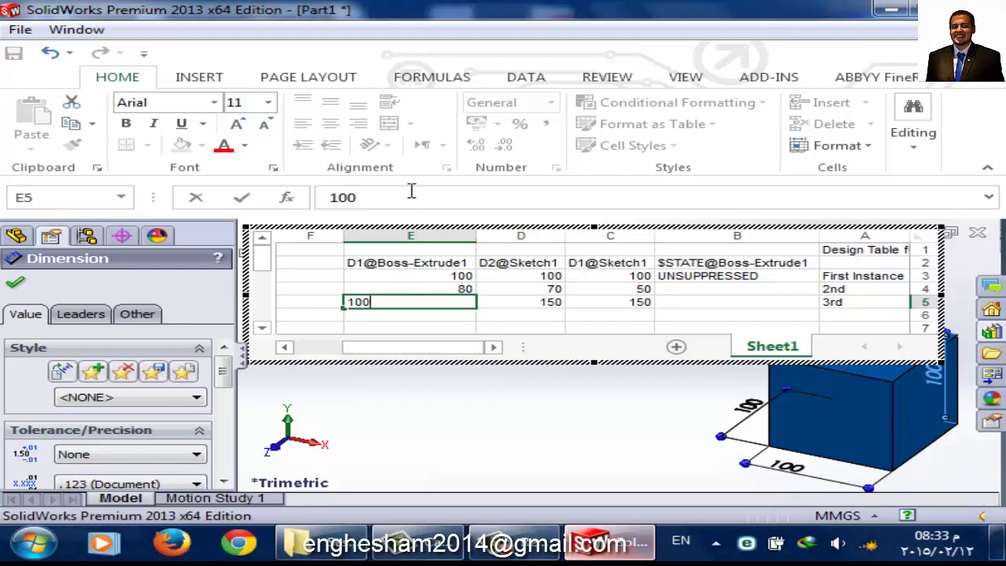
click(377, 197)
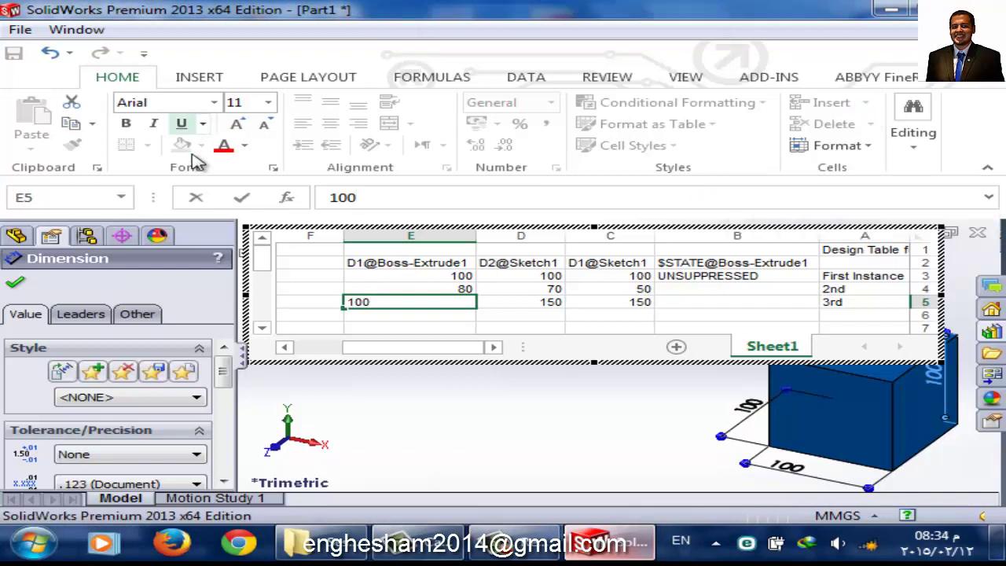
click(565, 406)
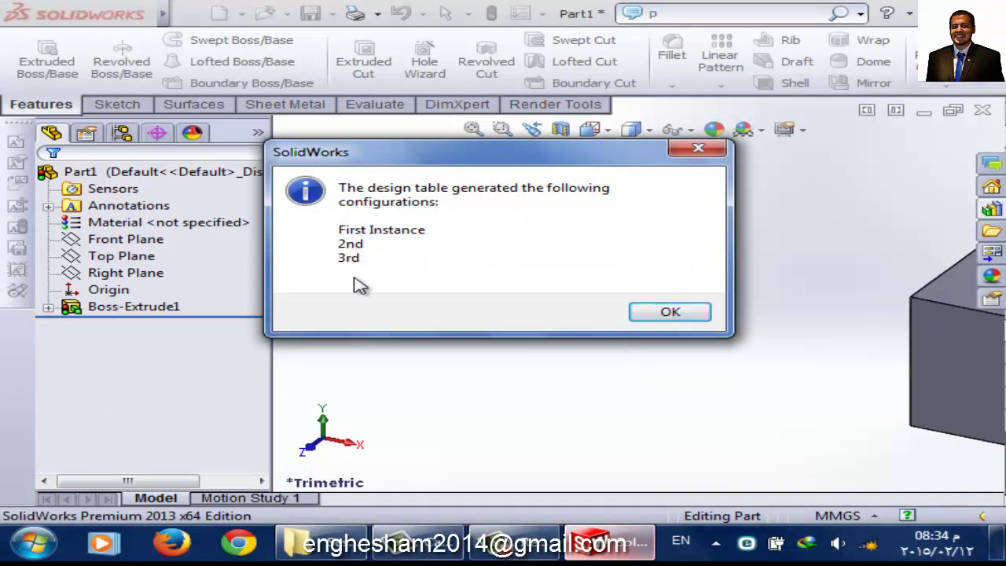
- Dismiss the generated-configurations message, centre the block, and show the configuration list
click(669, 313)
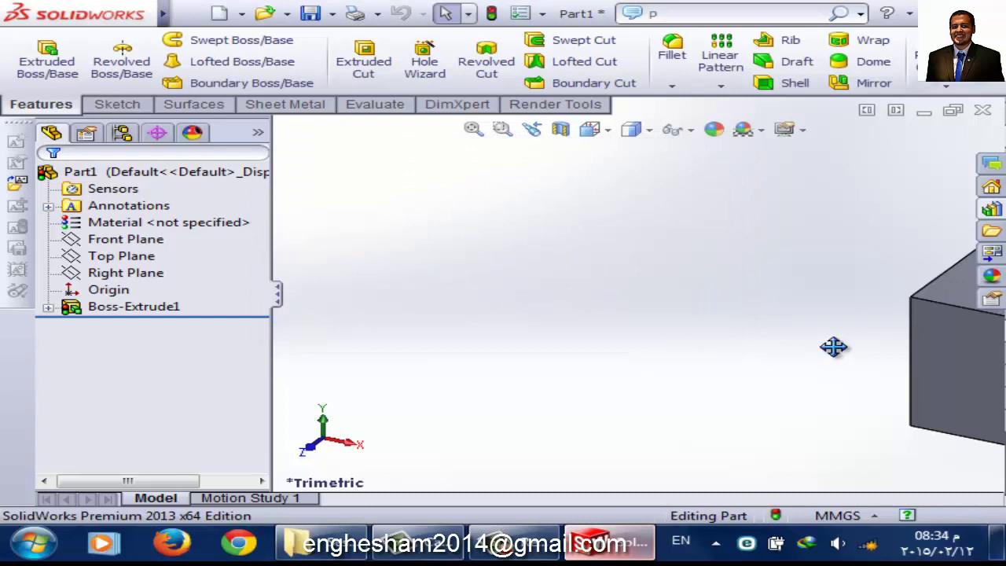
ctrl+middle_drag(833, 346, 503, 347)
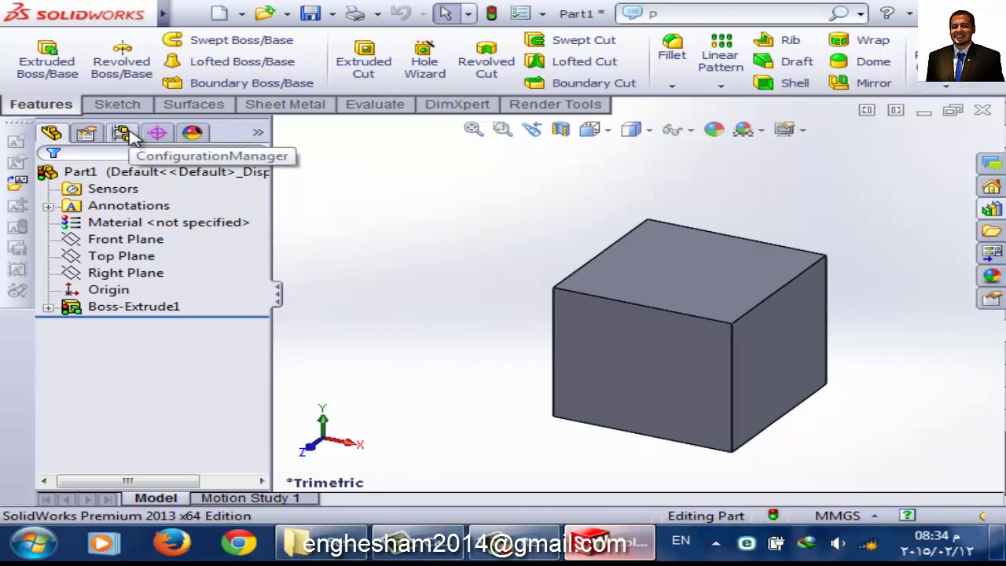
click(132, 135)
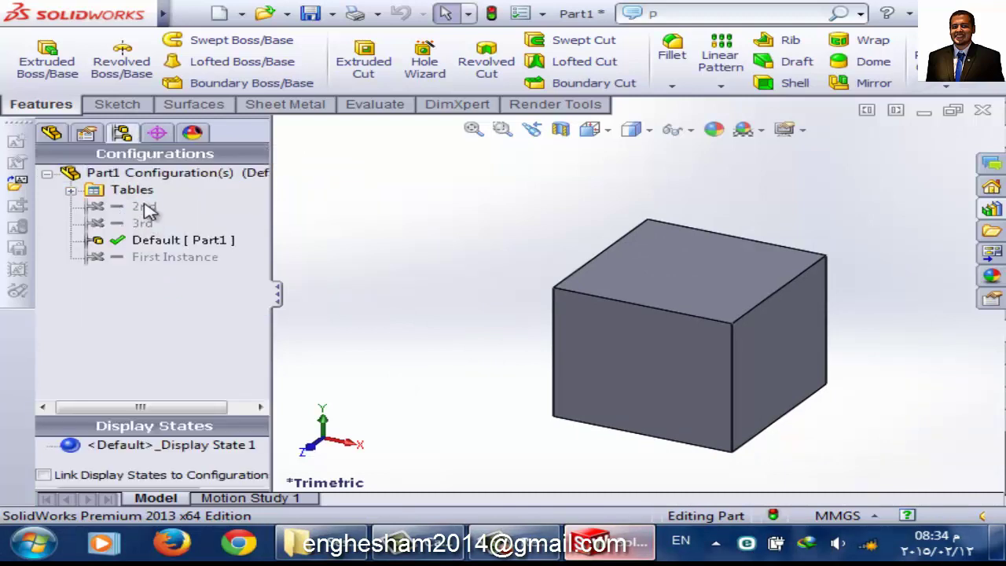
click(155, 243)
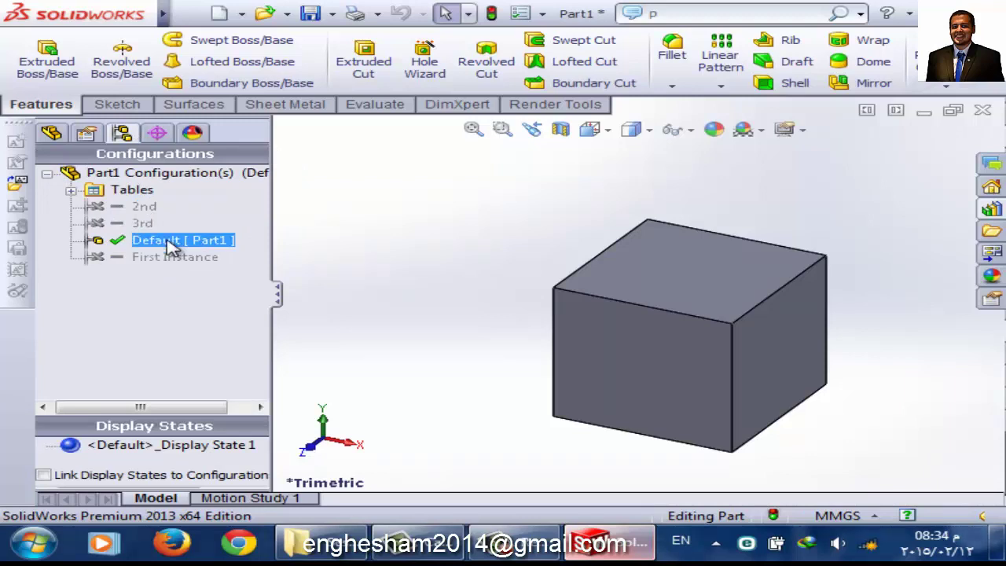
- Activate the 2nd configuration, then the 3rd configuration
click(463, 277)
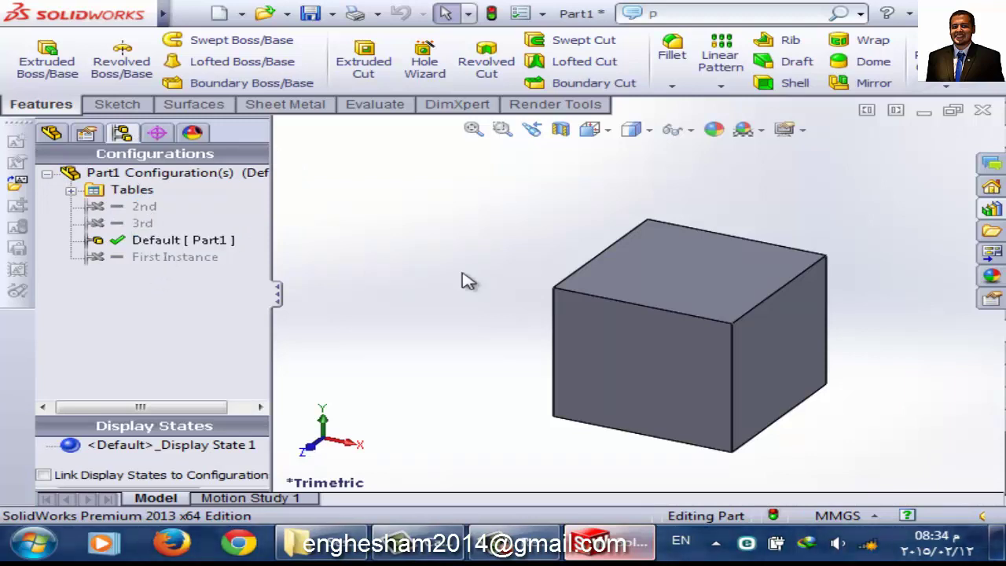
click(141, 209)
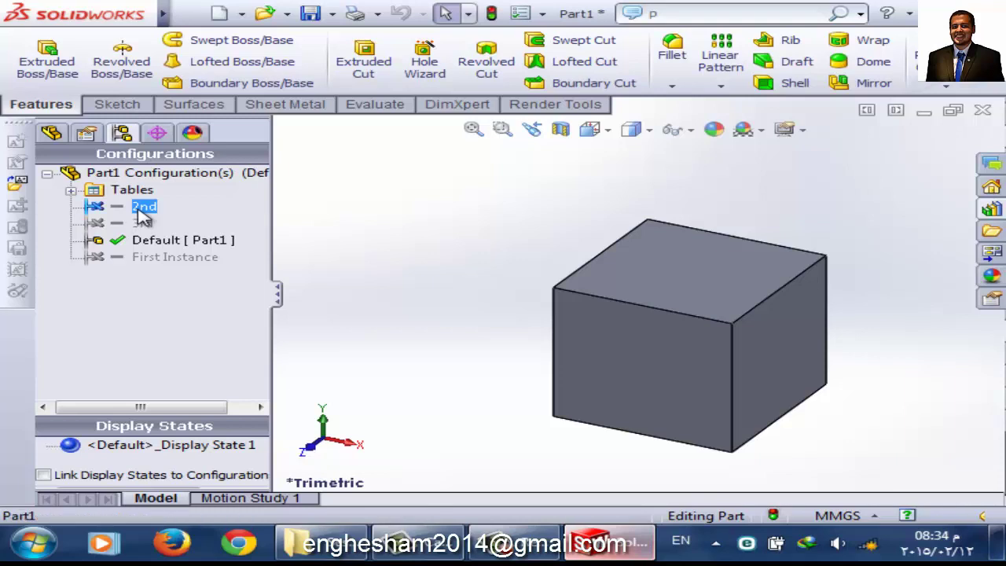
double_click(143, 207)
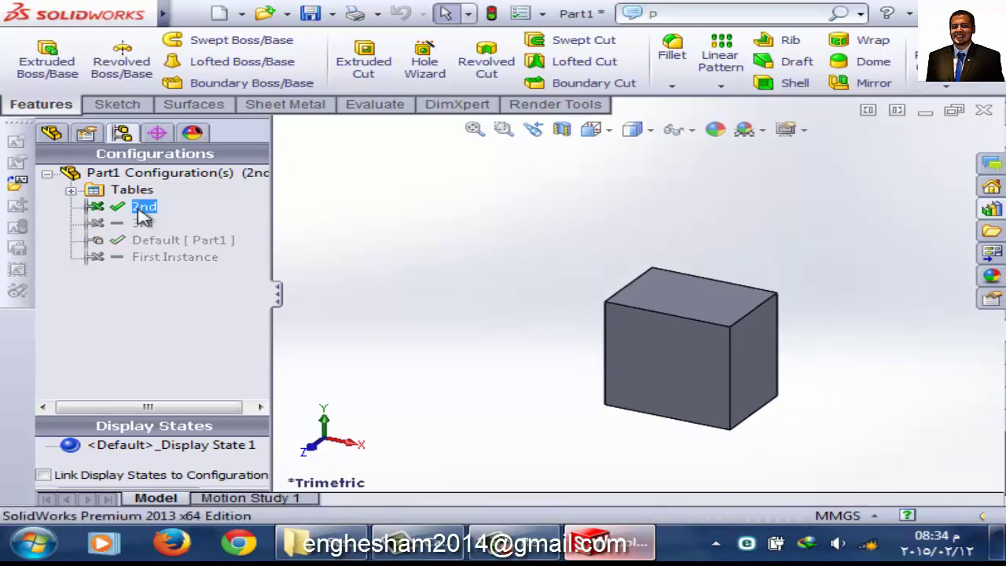
click(142, 225)
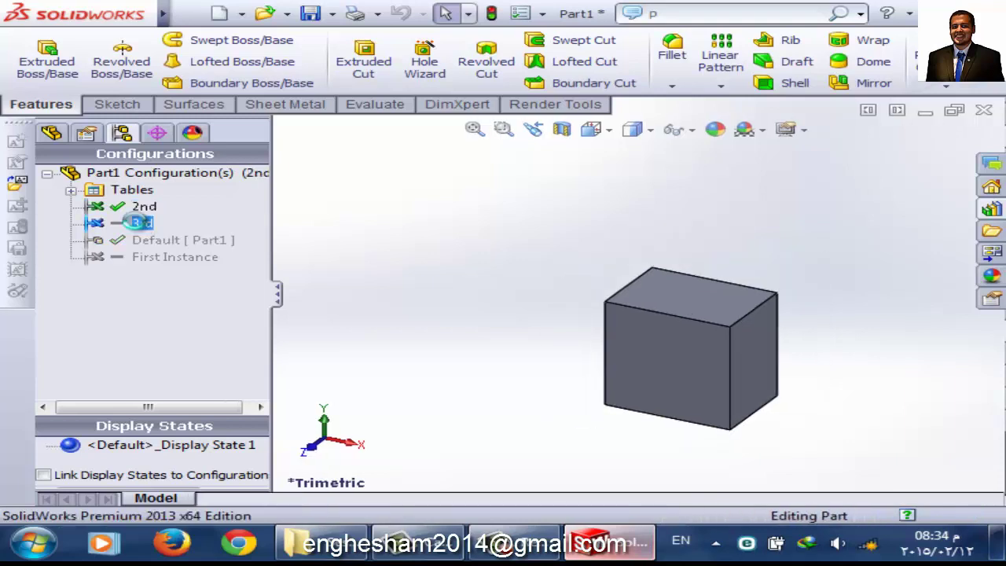
double_click(142, 224)
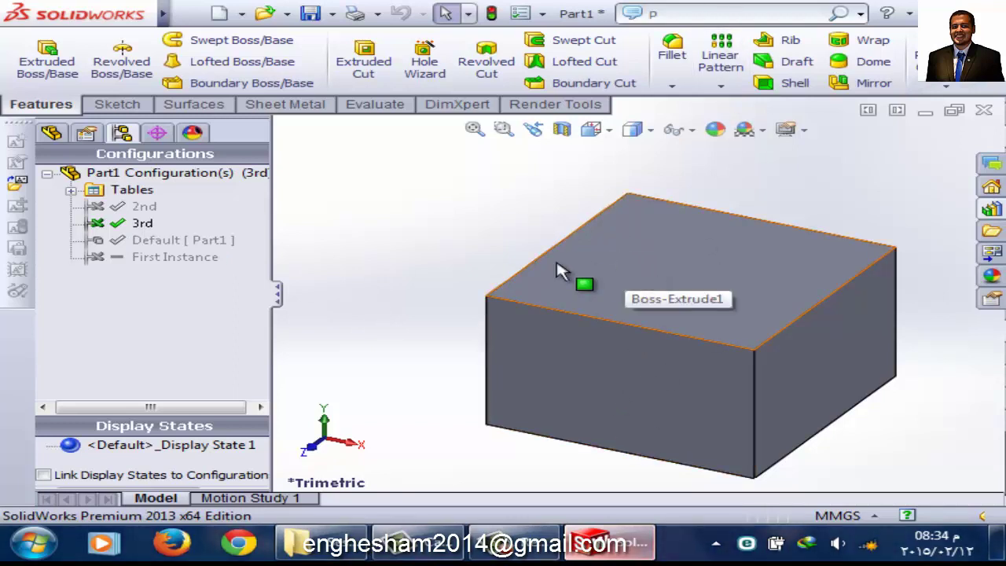
click(144, 206)
click(143, 229)
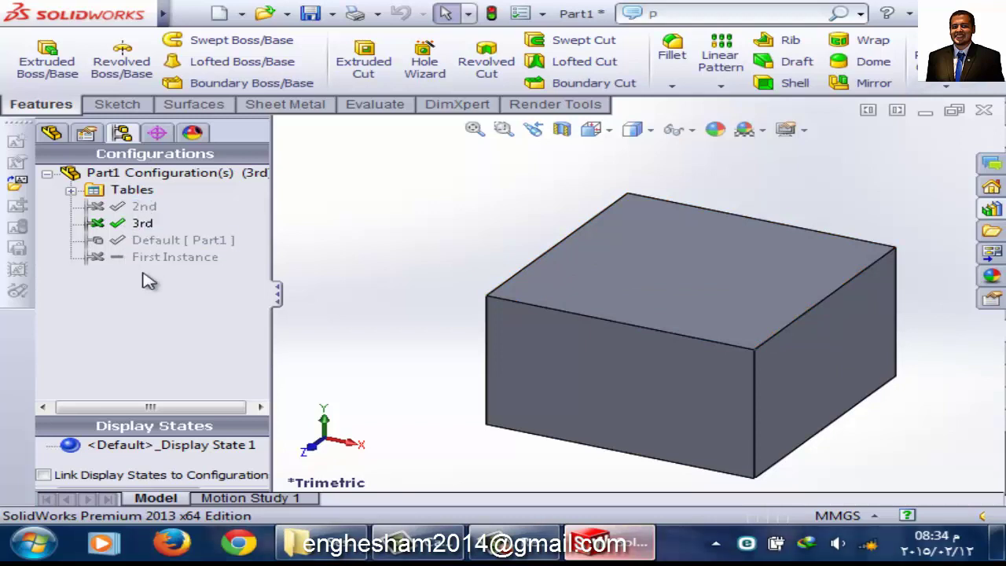
click(51, 132)
- Show Boss-Extrude1's dimensions on the 150 × 150 × 100 block and orbit to inspect it
click(114, 307)
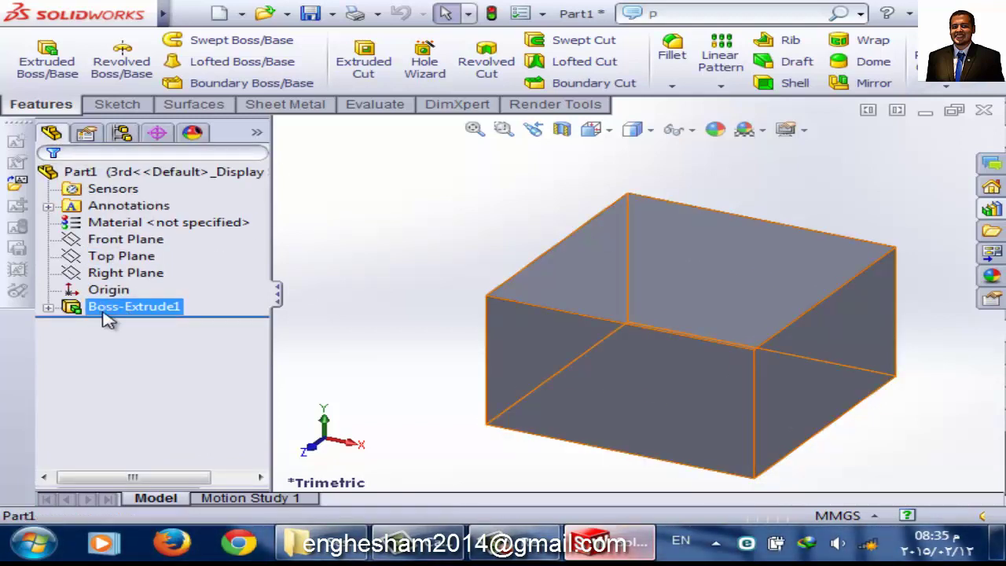
double_click(114, 308)
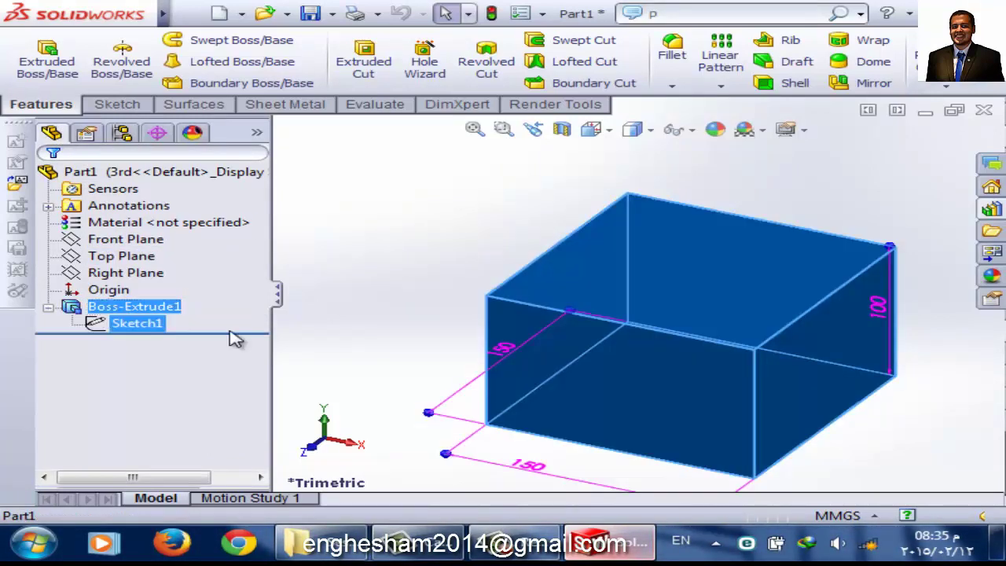
click(370, 283)
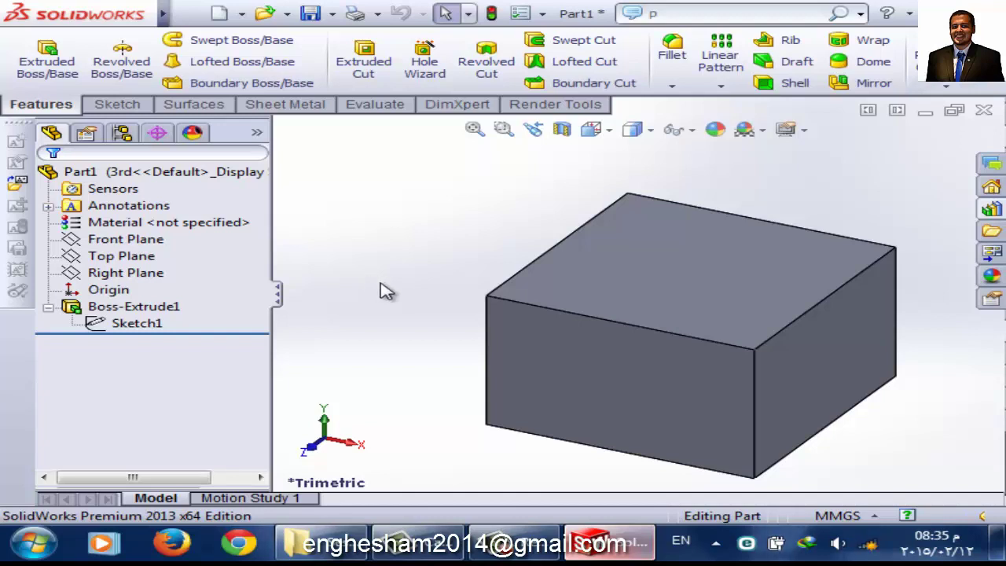
mouse_move(433, 358)
middle_down()
mouse_move(433, 346)
mouse_move(413, 353)
middle_up()
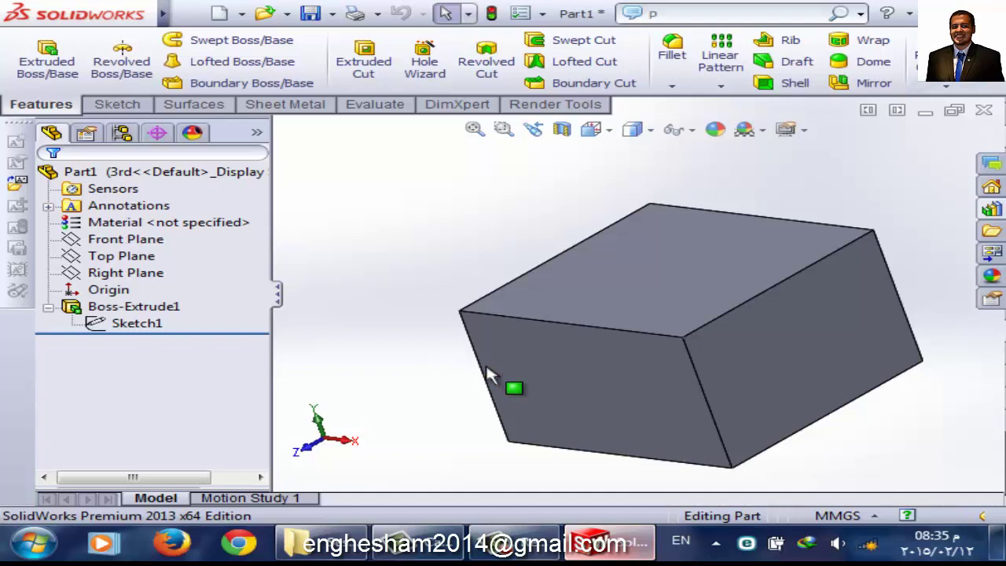
mouse_move(512, 386)
middle_down()
mouse_move(530, 372)
mouse_move(458, 372)
mouse_move(496, 377)
middle_up()
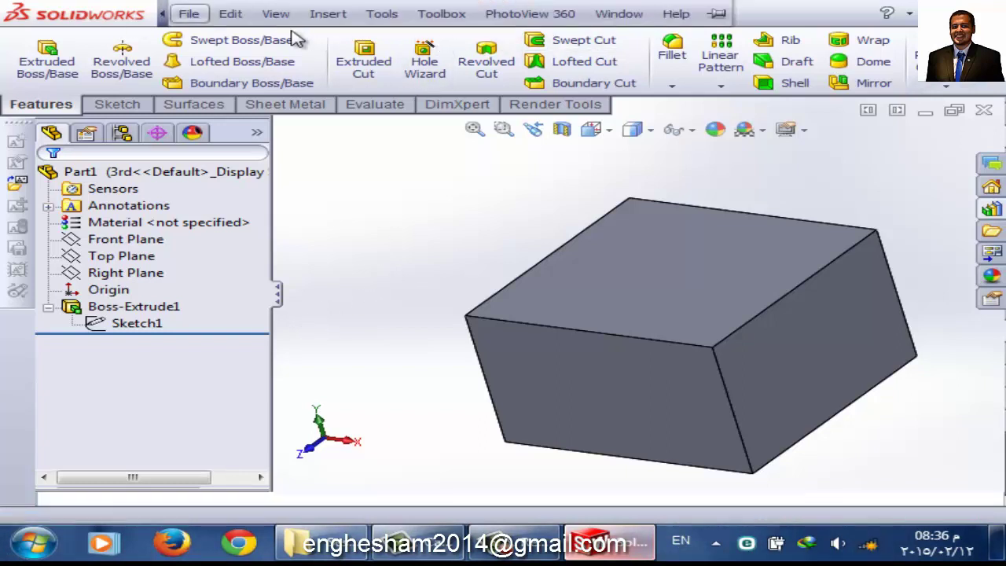
- Save the part to the Desktop as Part1.SLDPRT and exit SolidWorks without saving the drawings
click(308, 14)
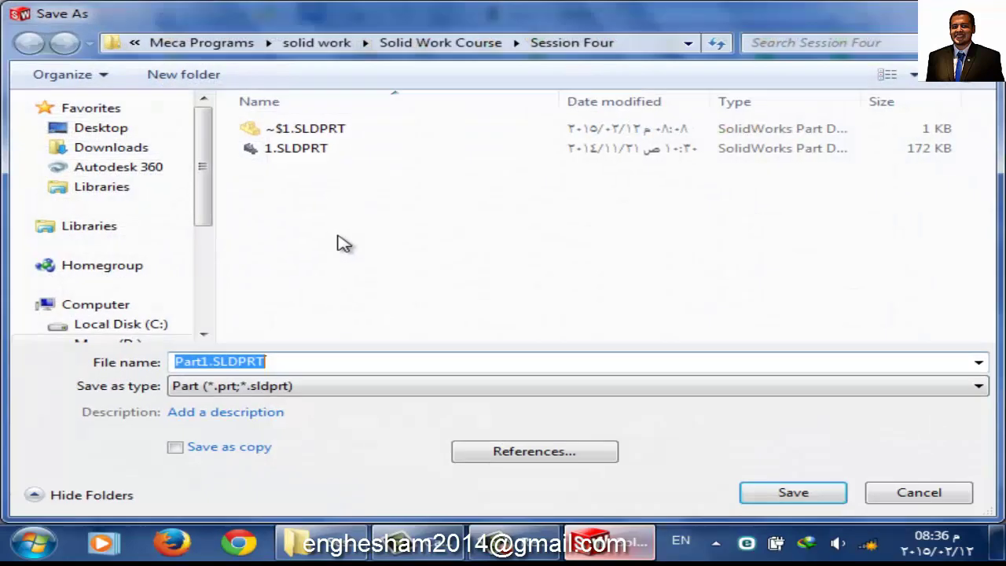
click(106, 129)
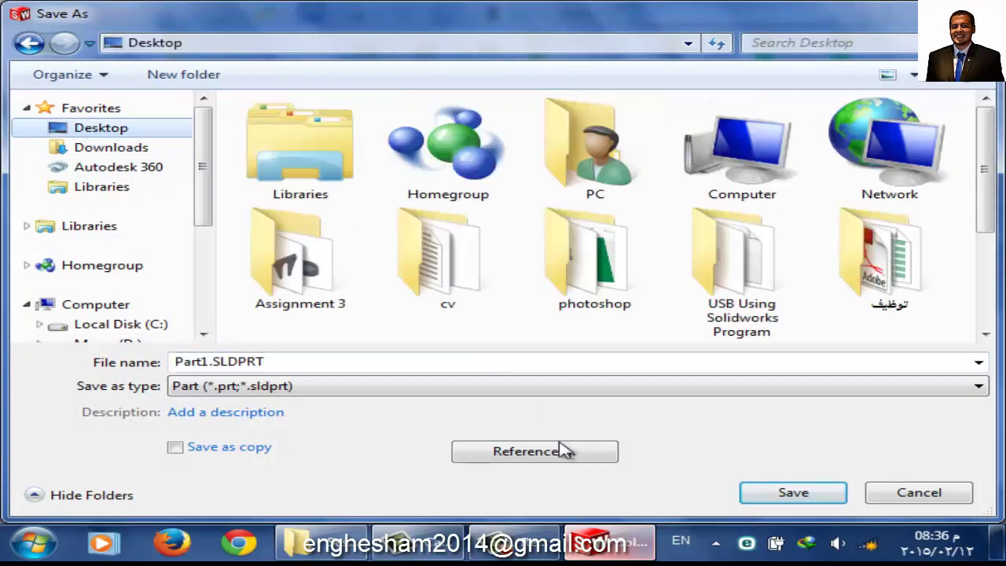
click(813, 497)
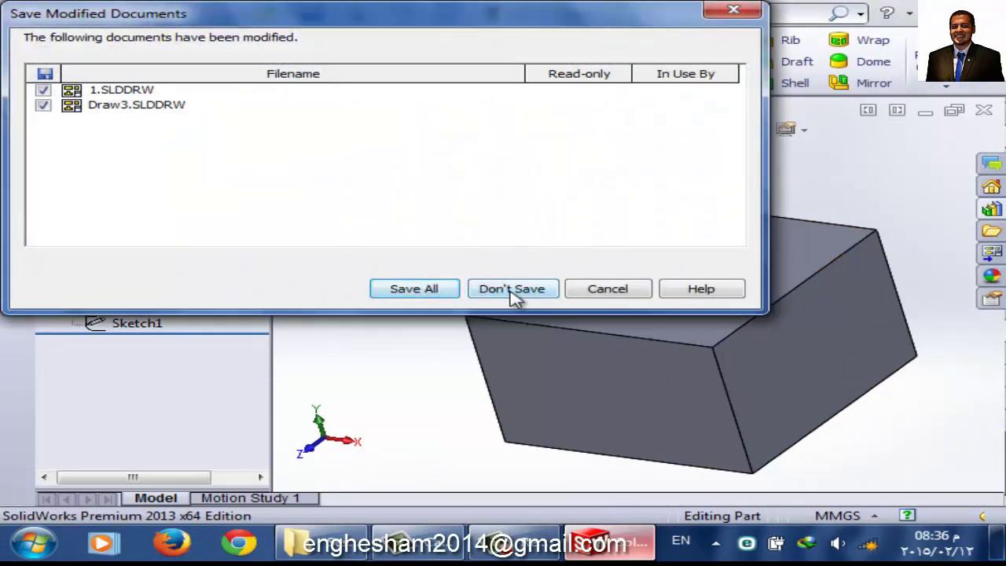
click(511, 290)
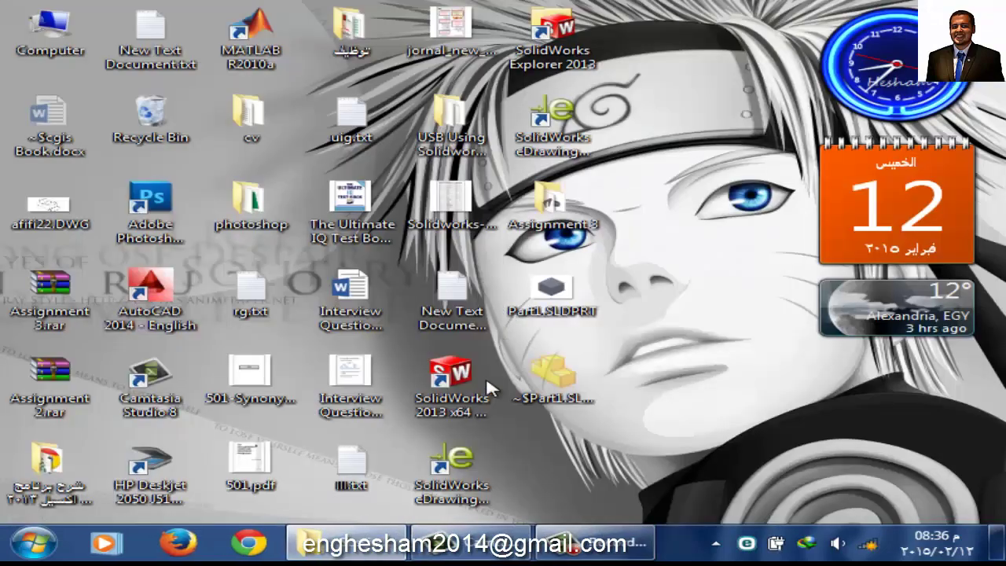
- Reopen Part1.SLDPRT from the desktop in SolidWorks
click(558, 381)
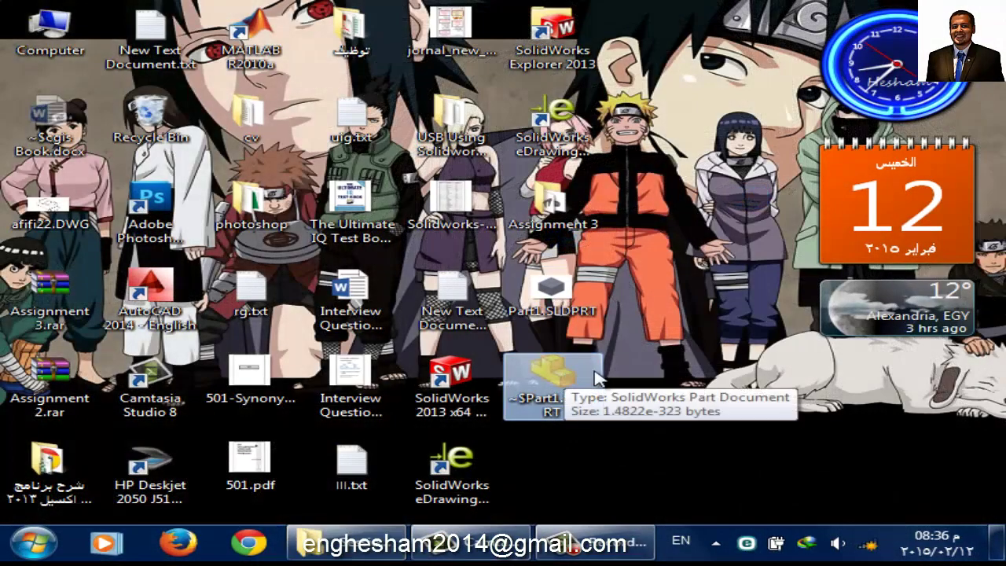
double_click(586, 310)
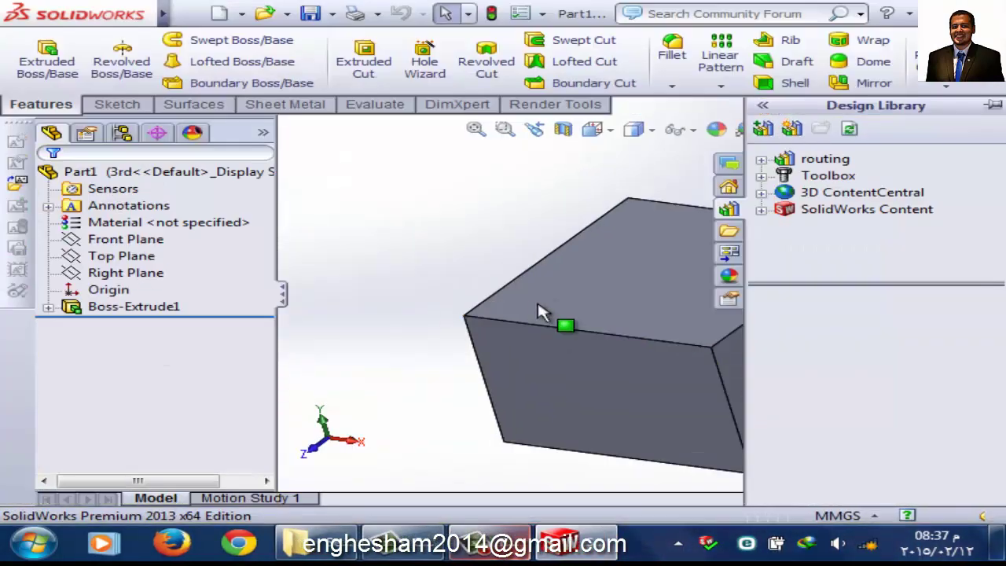
- In the ConfigurationManager, activate the 2nd configuration so the block resizes
click(122, 132)
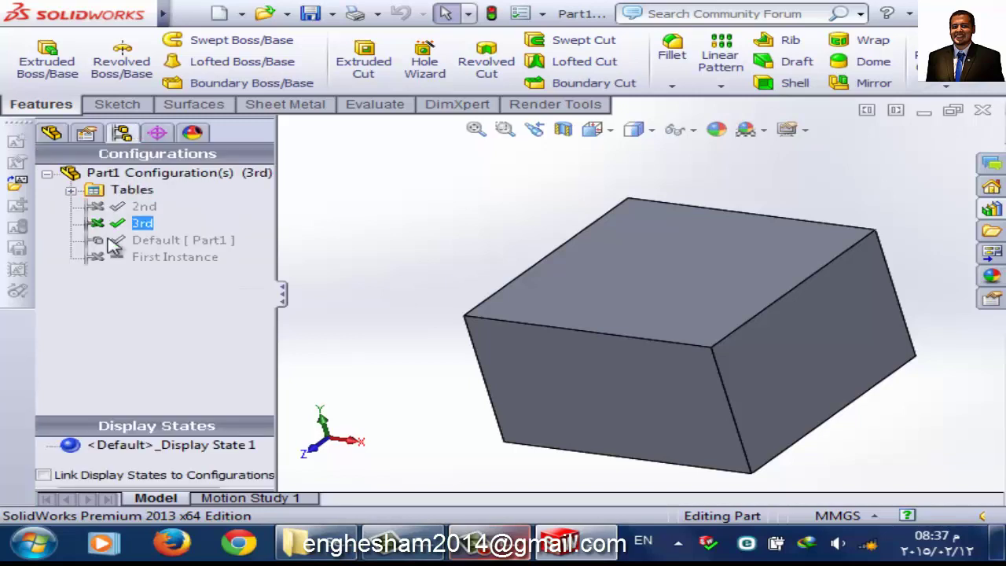
click(144, 207)
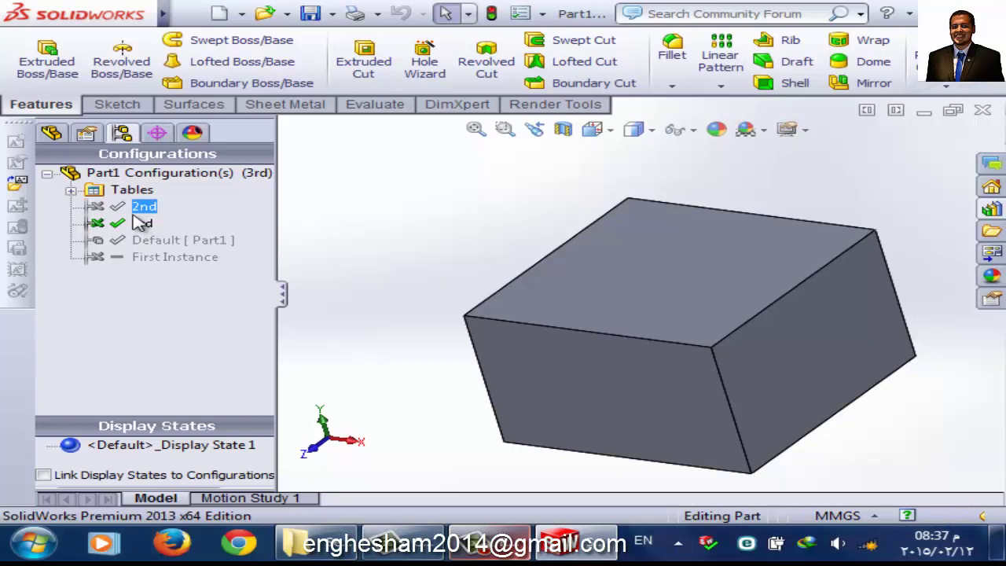
double_click(141, 223)
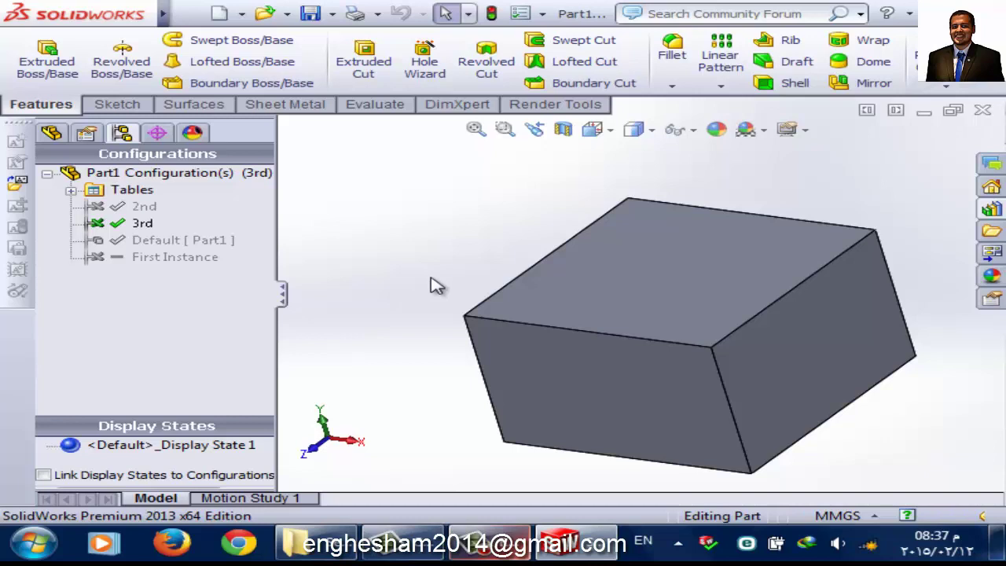
mouse_move(432, 285)
middle_down()
mouse_move(505, 243)
mouse_move(437, 241)
middle_up()
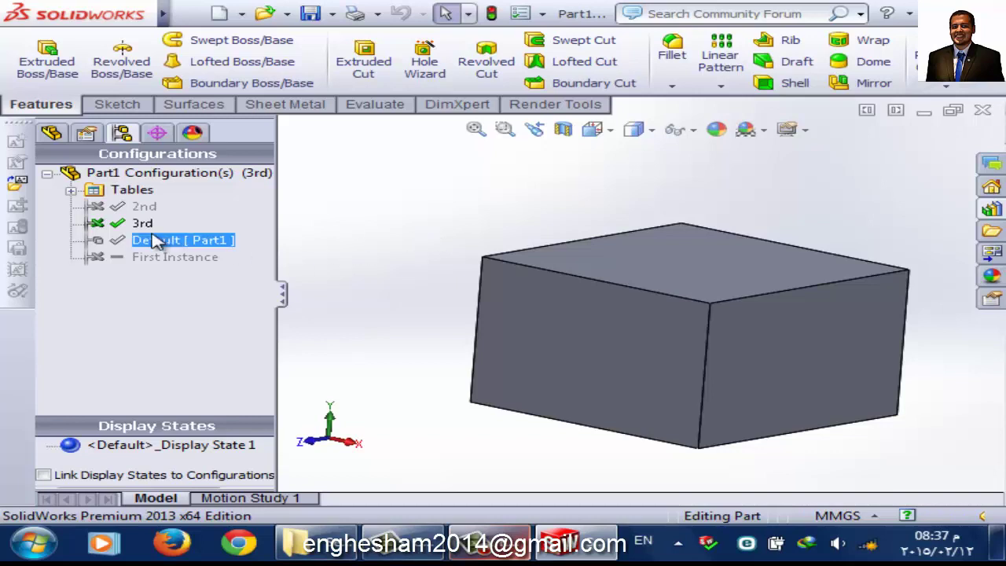
double_click(142, 206)
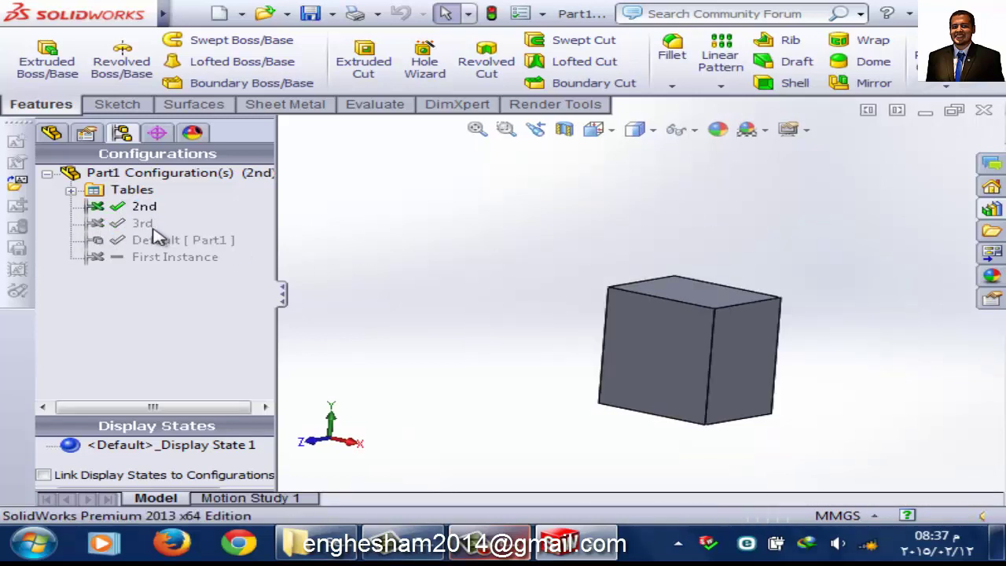
- Browse the Default and First Instance entries without activating them, then return to the feature tree
click(140, 242)
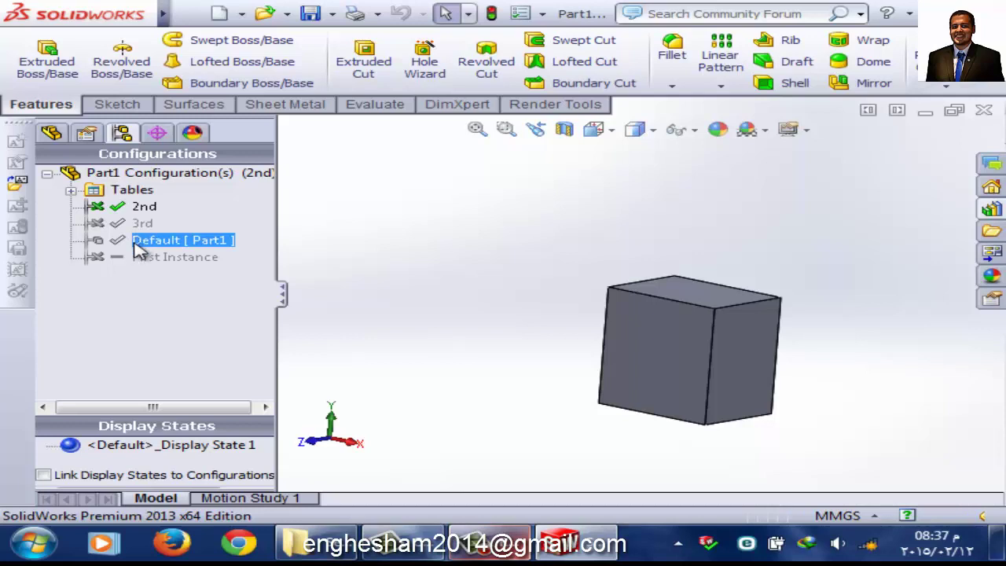
click(148, 259)
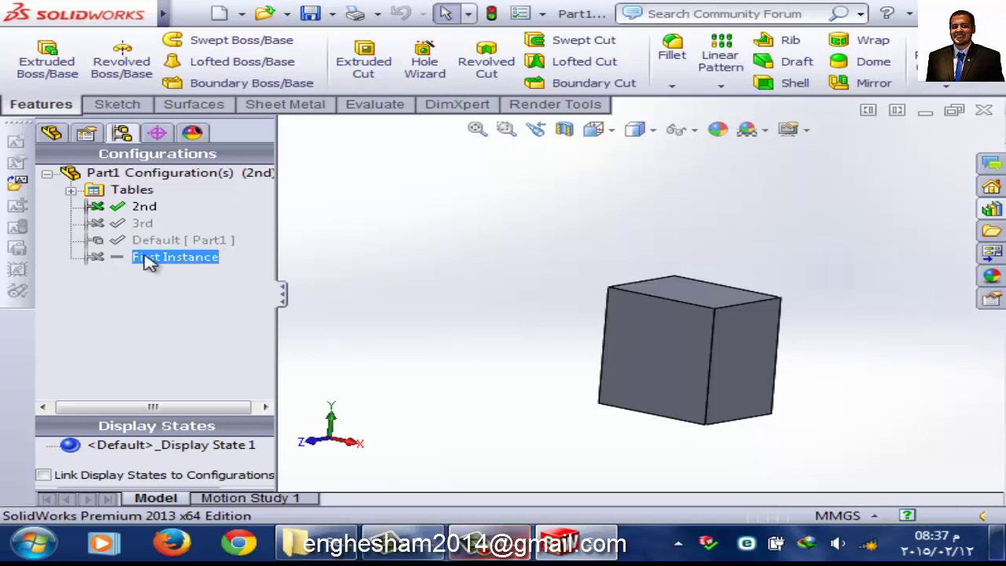
click(404, 299)
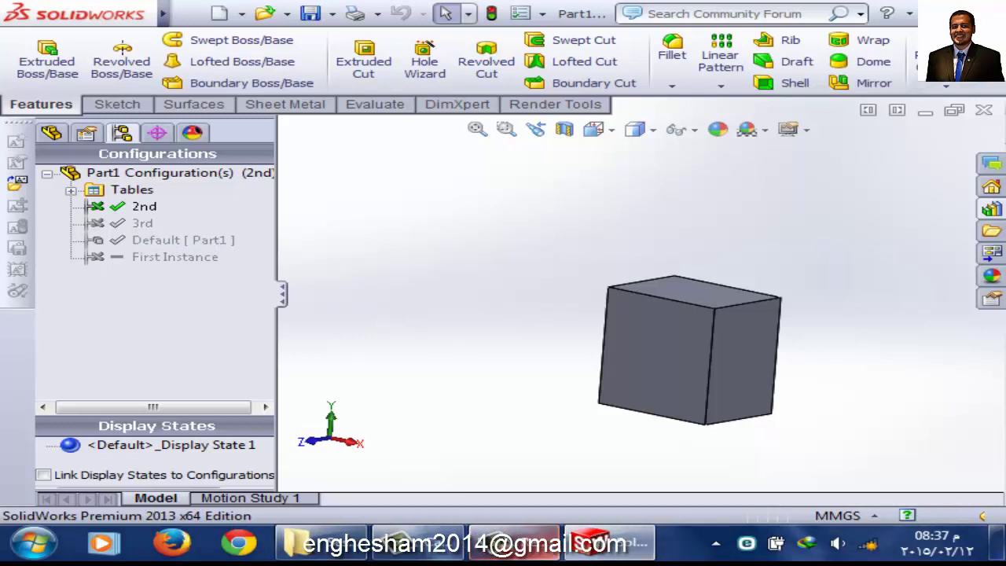
middle_drag(586, 186, 558, 207)
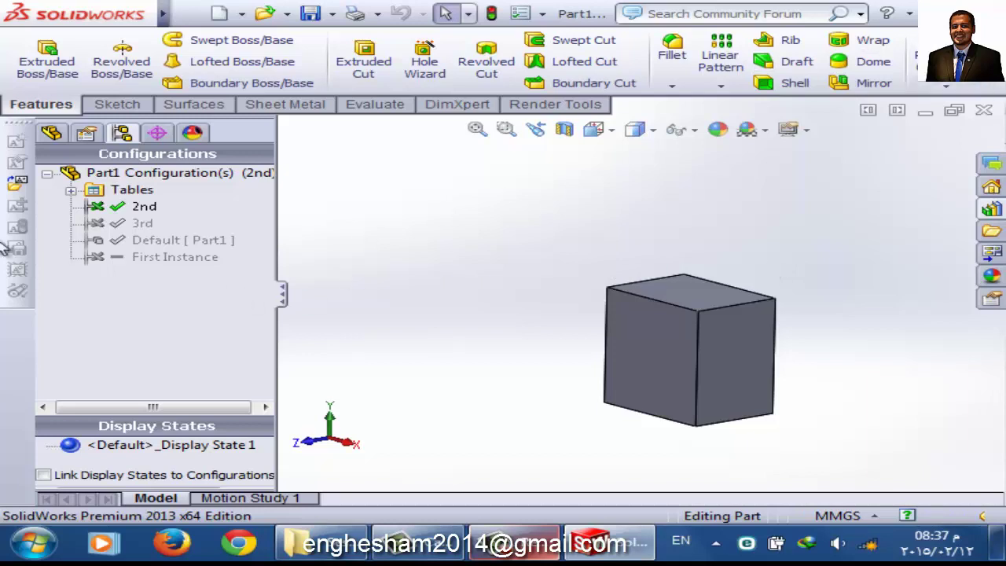
click(138, 206)
click(134, 256)
click(126, 244)
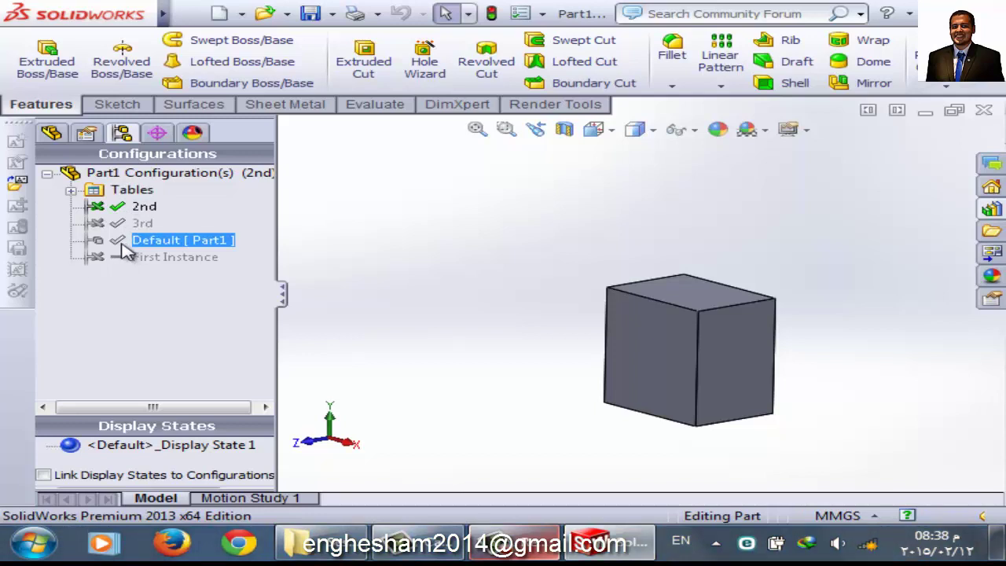
click(124, 255)
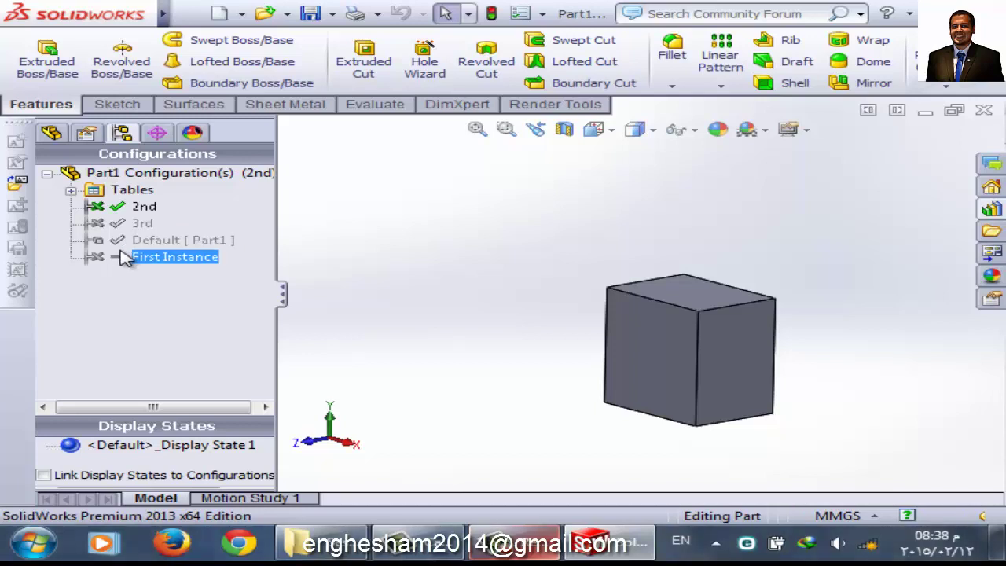
key(Escape)
click(55, 132)
- Inspect the Boss-Extrude1 options menu and orbit the block, leaving the feature unchanged
click(117, 307)
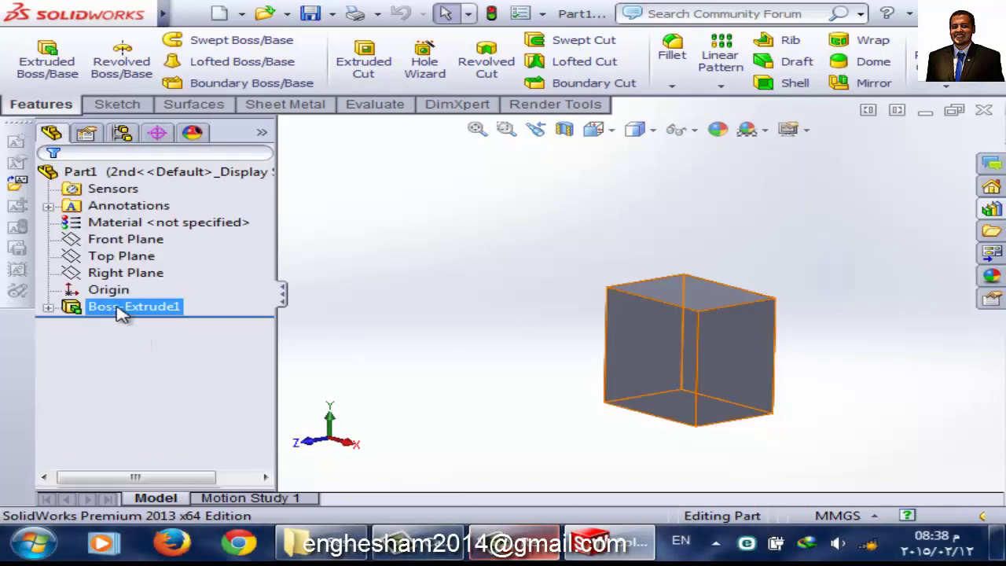
right_click(115, 315)
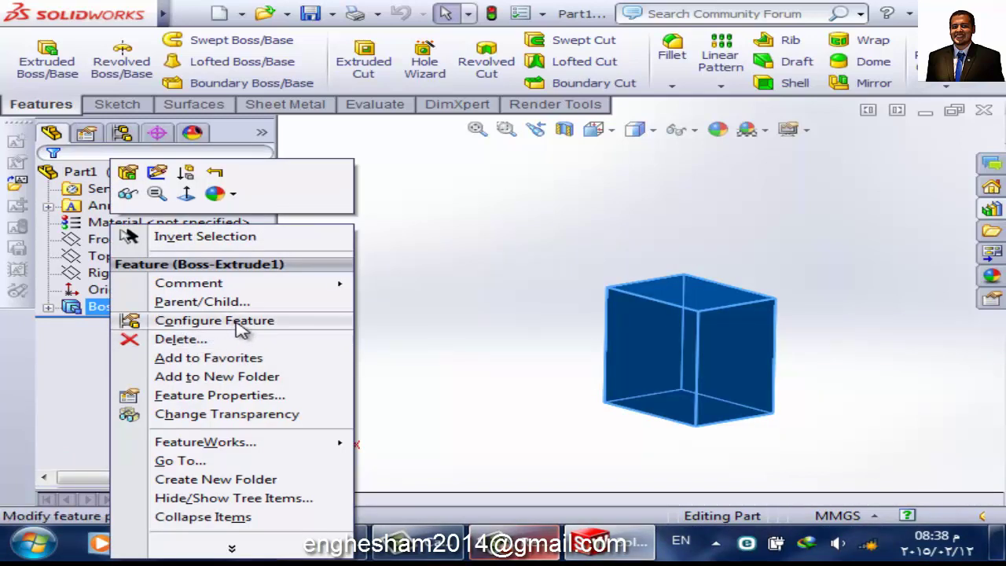
click(561, 288)
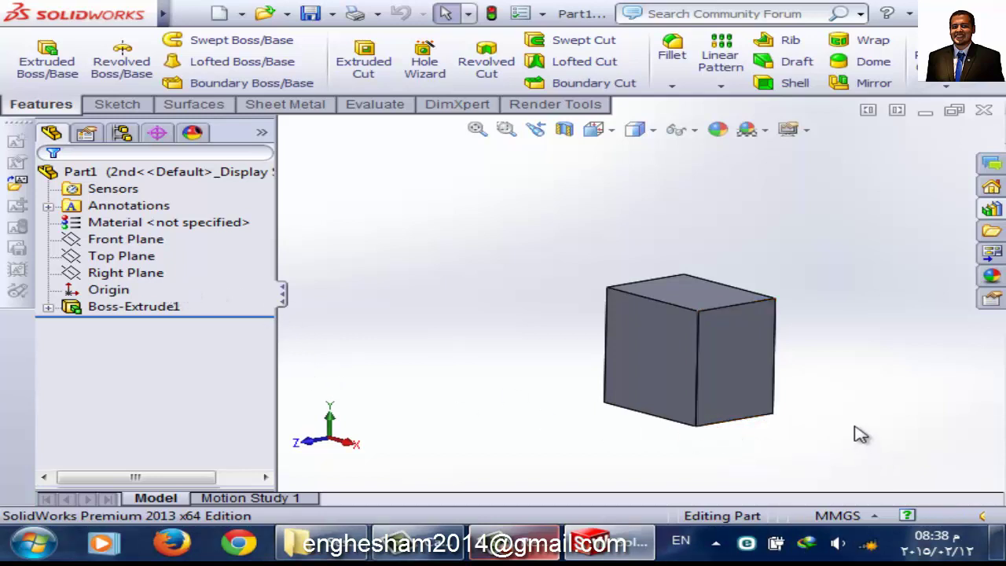
scroll(770, 412, down, 3)
mouse_move(621, 309)
middle_down()
mouse_move(591, 336)
mouse_move(618, 325)
mouse_move(602, 337)
middle_up()
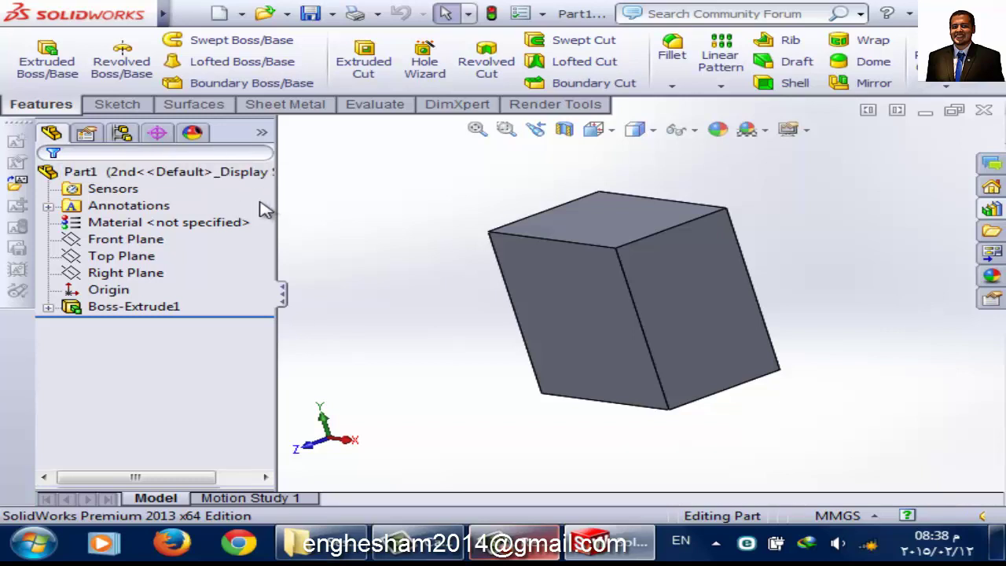
right_click(133, 313)
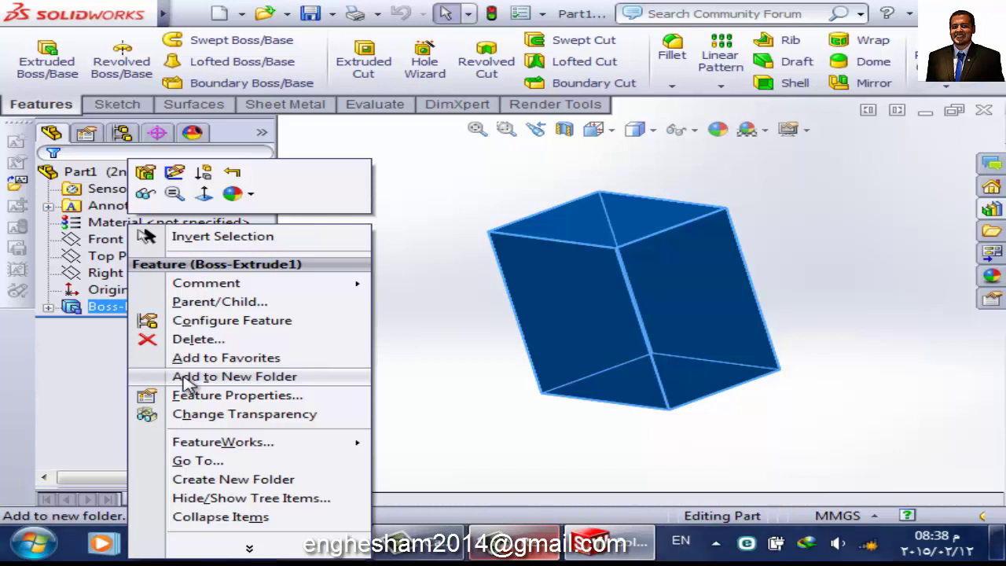
click(509, 367)
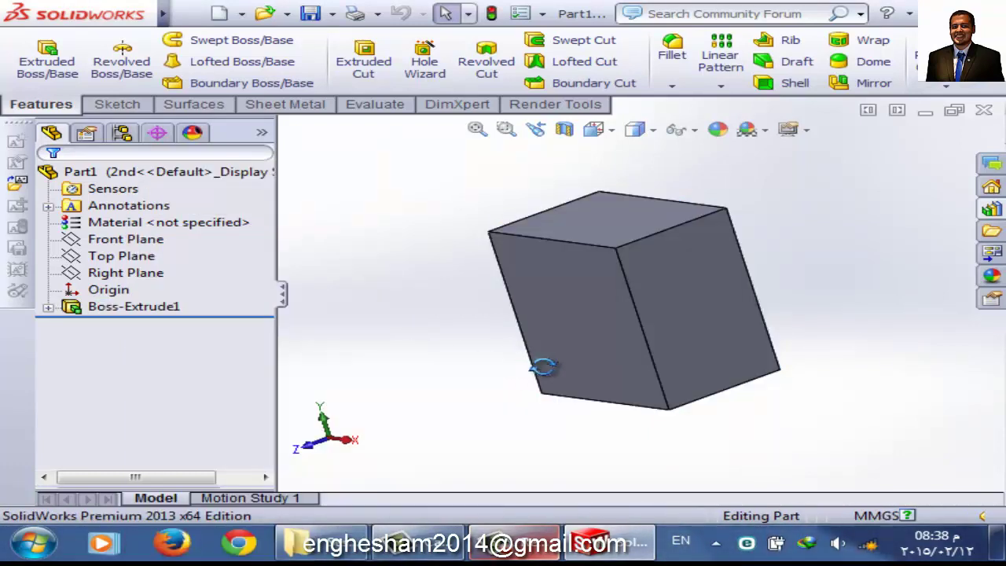
- Set the 2nd-configuration block to the standard Dimetric view and adjust the zoom
middle_drag(509, 367, 495, 317)
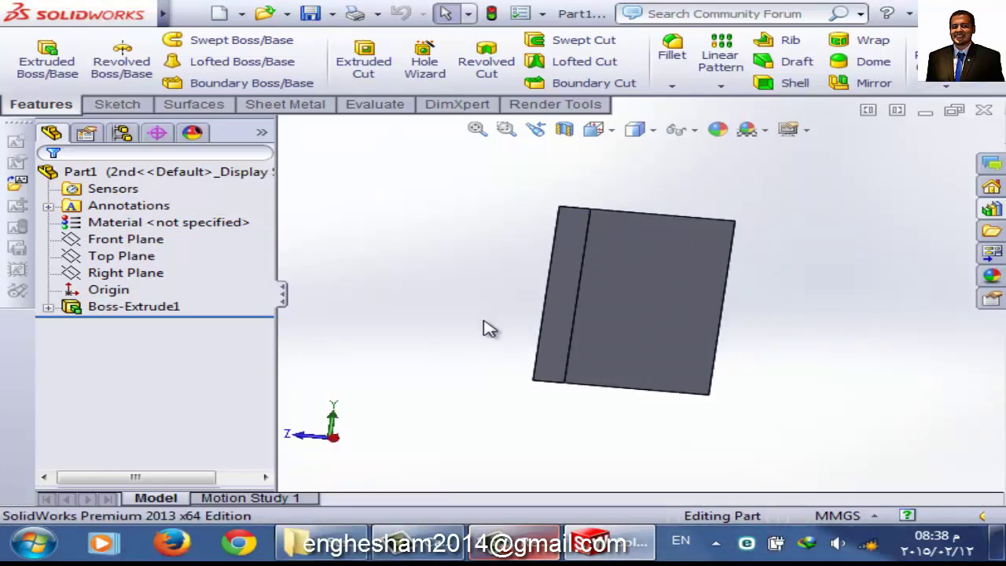
key(space)
click(659, 382)
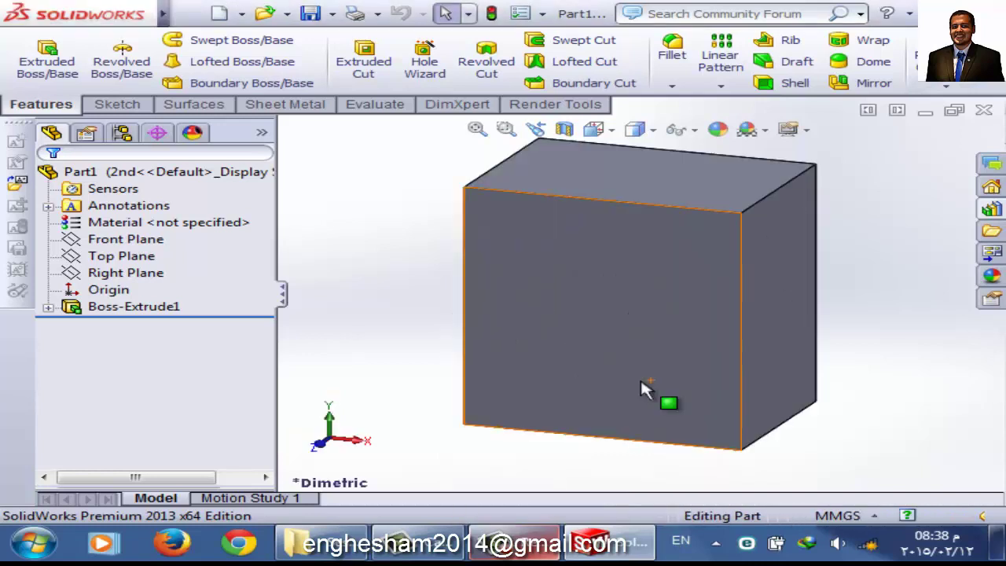
scroll(659, 259, down, 2)
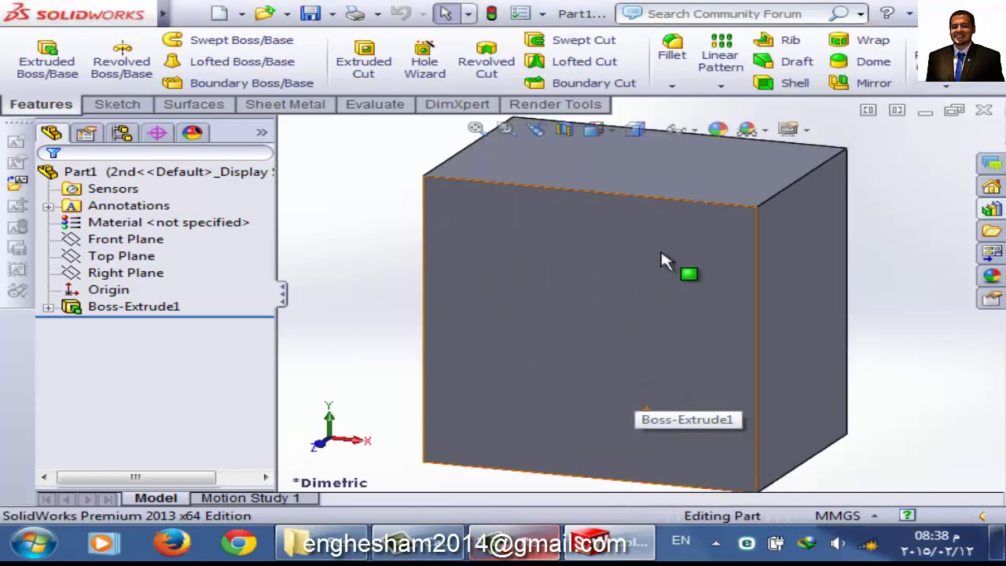
scroll(658, 267, up, 4)
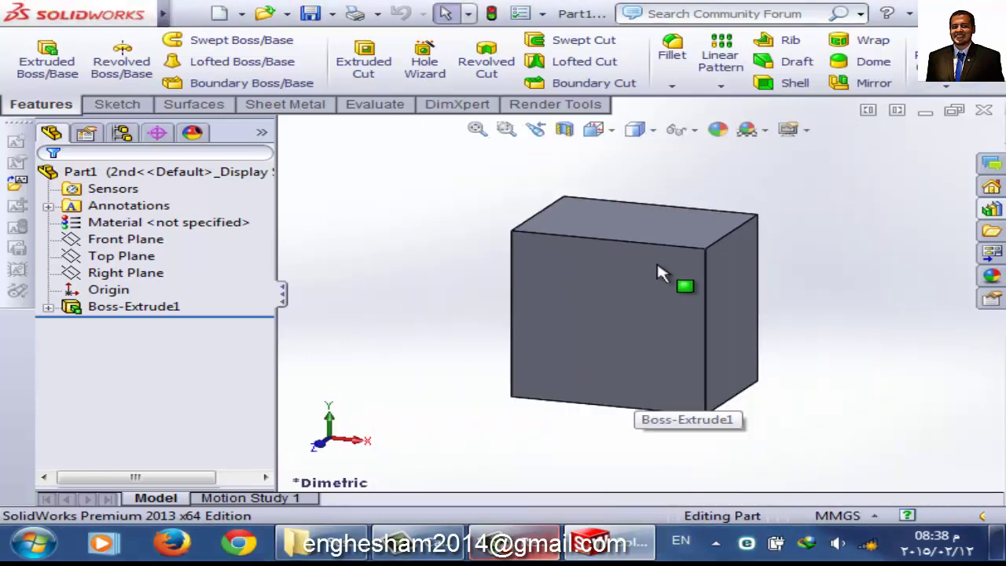
scroll(653, 269, down, 1)
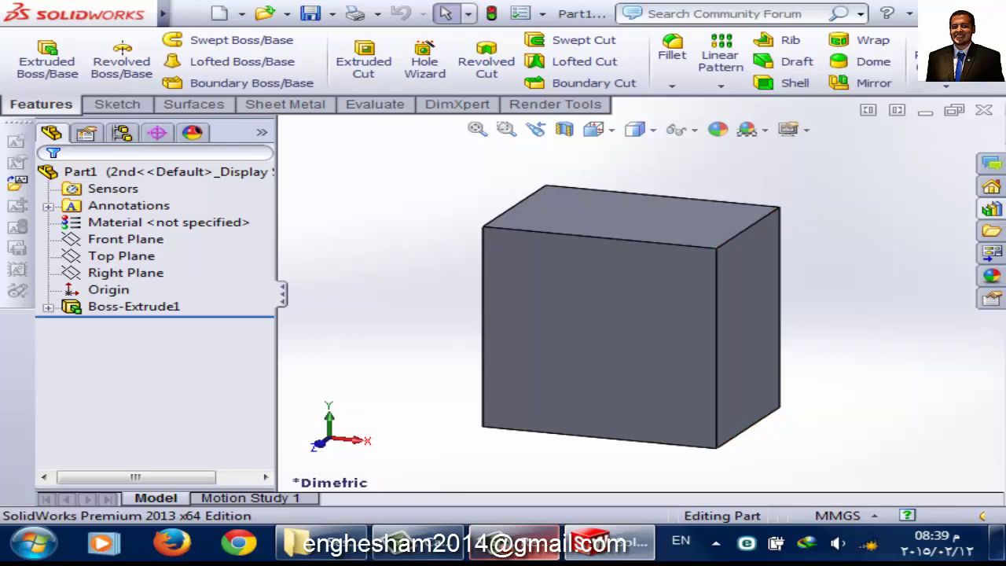
- Minimize SolidWorks to the taskbar and show the Camtasia Recorder panel over the desktop
click(625, 544)
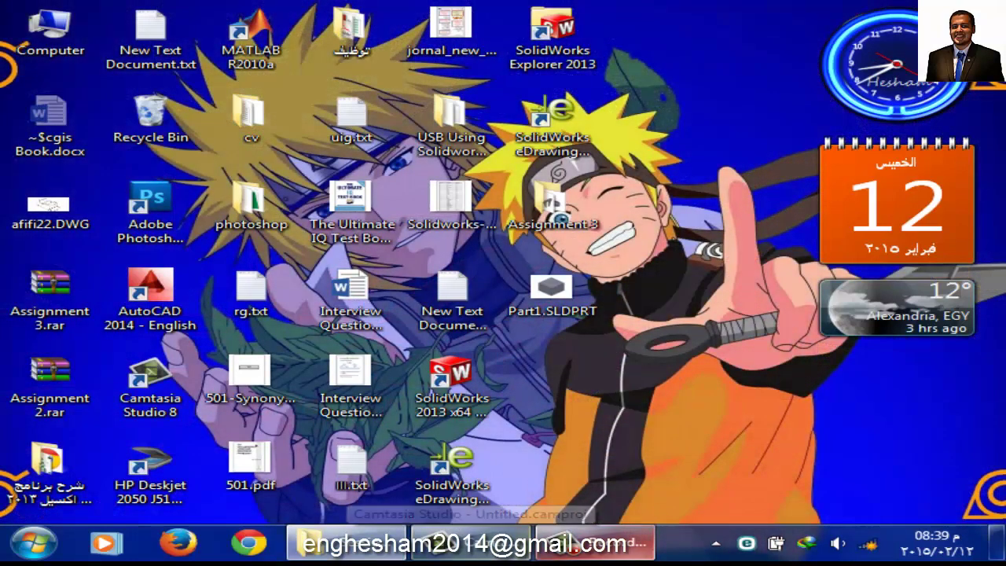
click(595, 542)
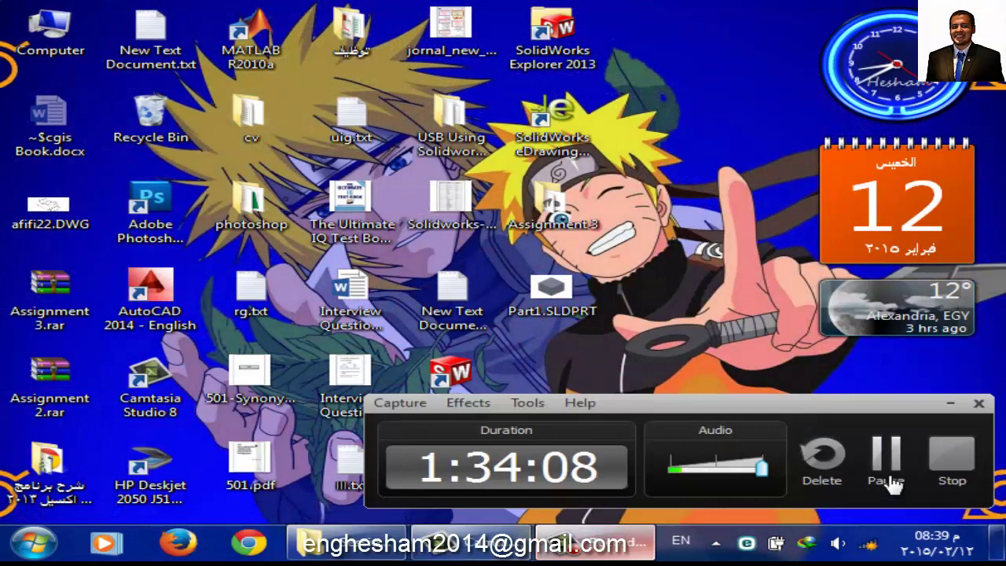